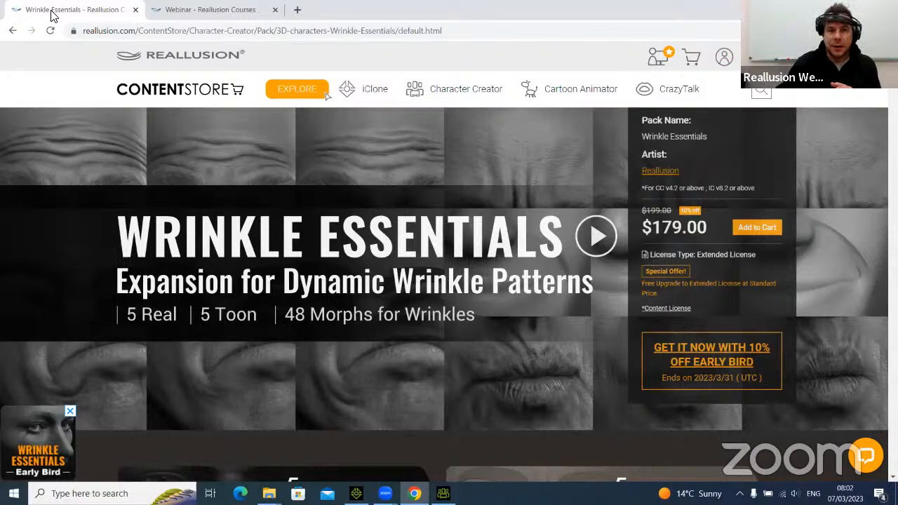
left_click(458, 31)
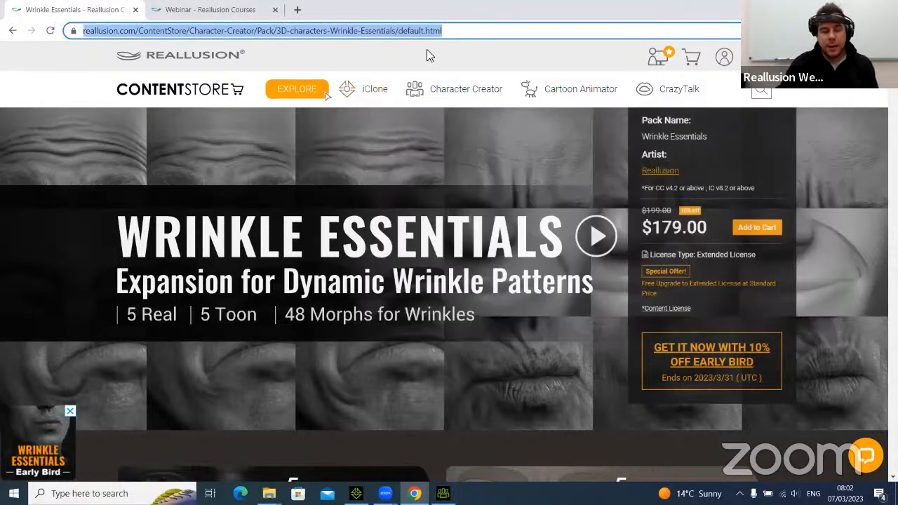
mouse_move(359, 114)
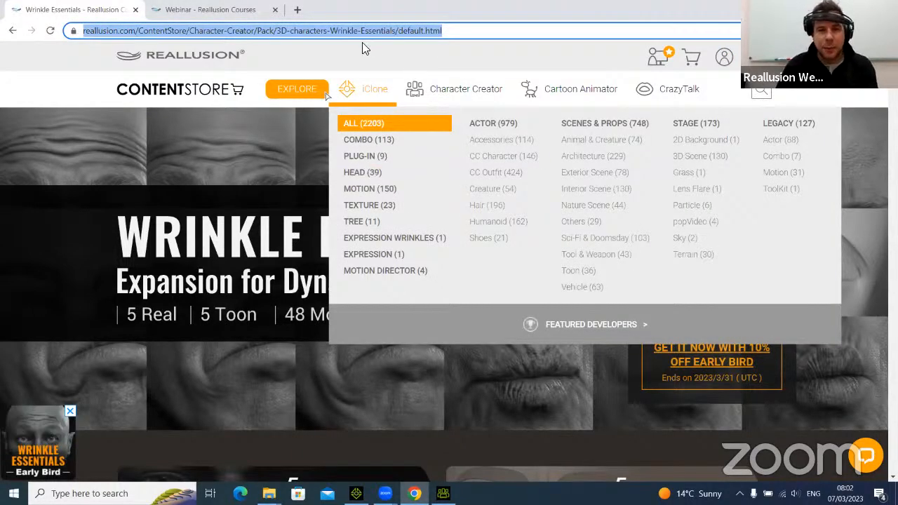
left_click(335, 212)
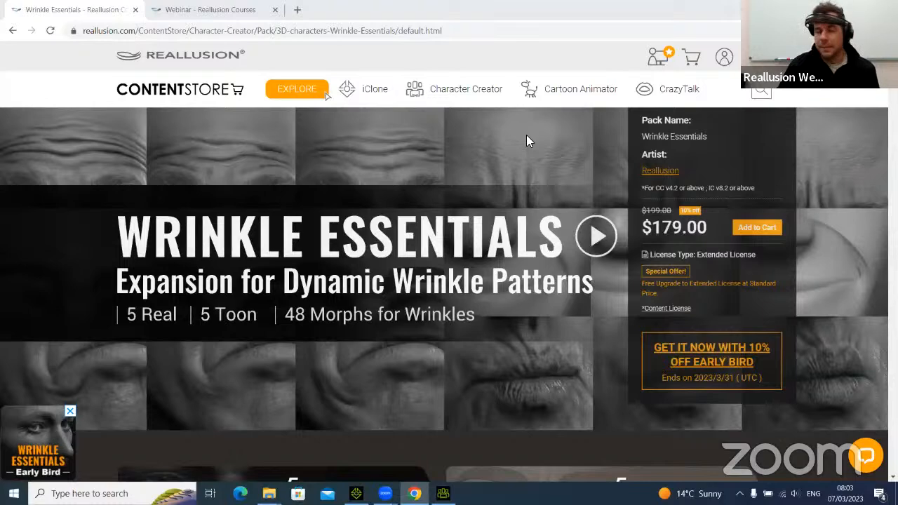
left_click(471, 92)
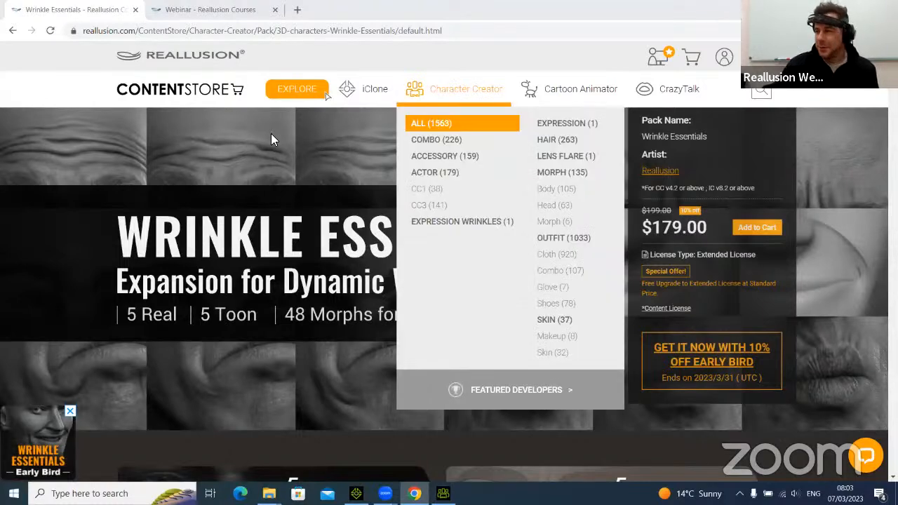
mouse_move(442, 90)
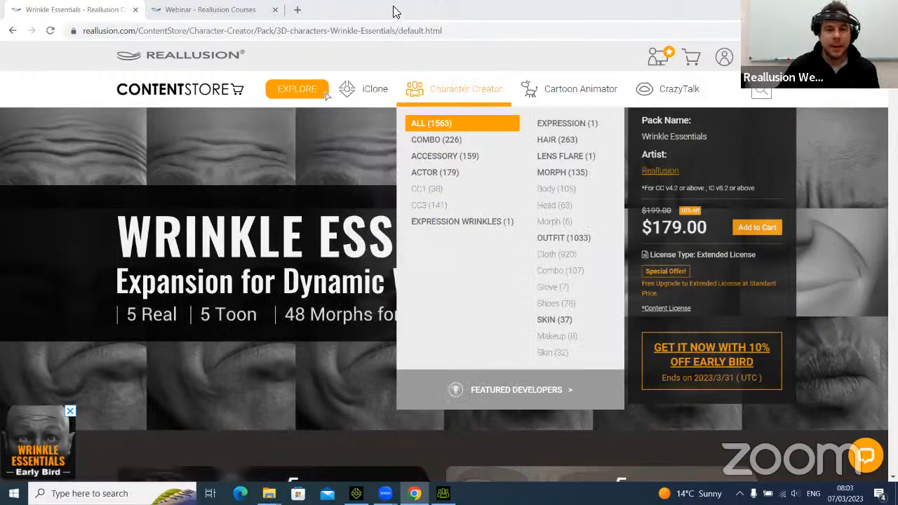
left_click(397, 30)
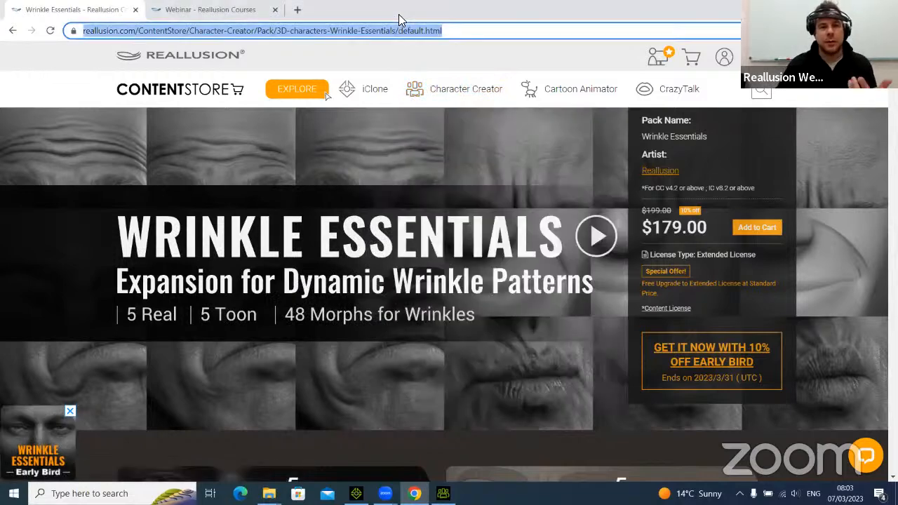
Examine the realistic wrinkle options on the Wrinkle Essentials product page
mouse_move(351, 303)
scroll(351, 372, "down", 5)
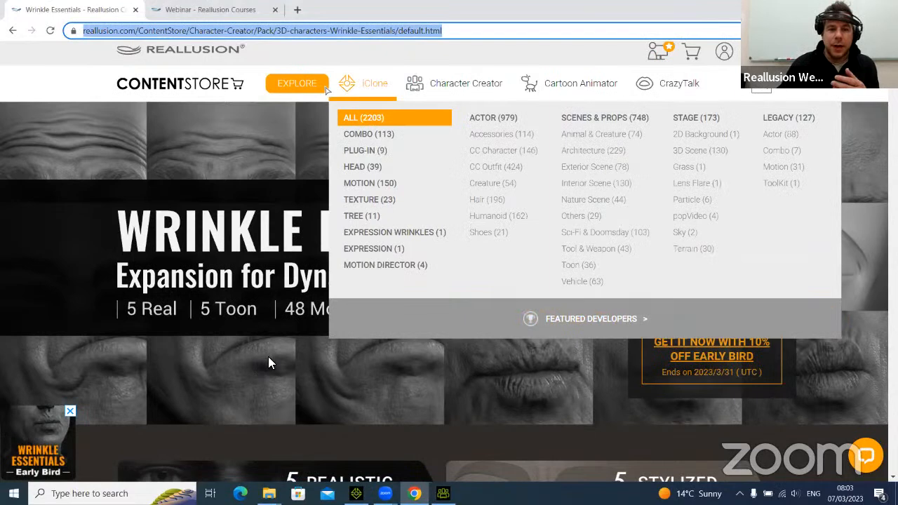
scroll(361, 365, "down", 3)
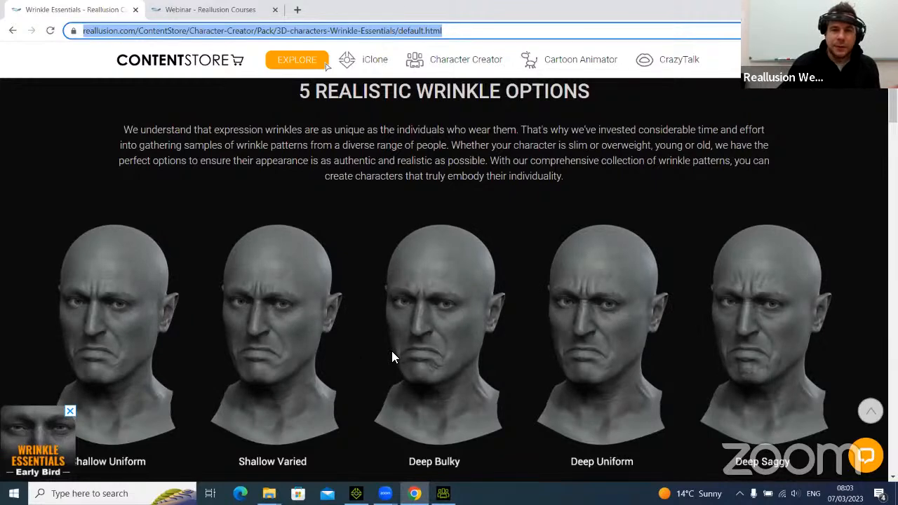
Browse the Reallusion Courses tutorial library and look through its product filter options
left_click(245, 12)
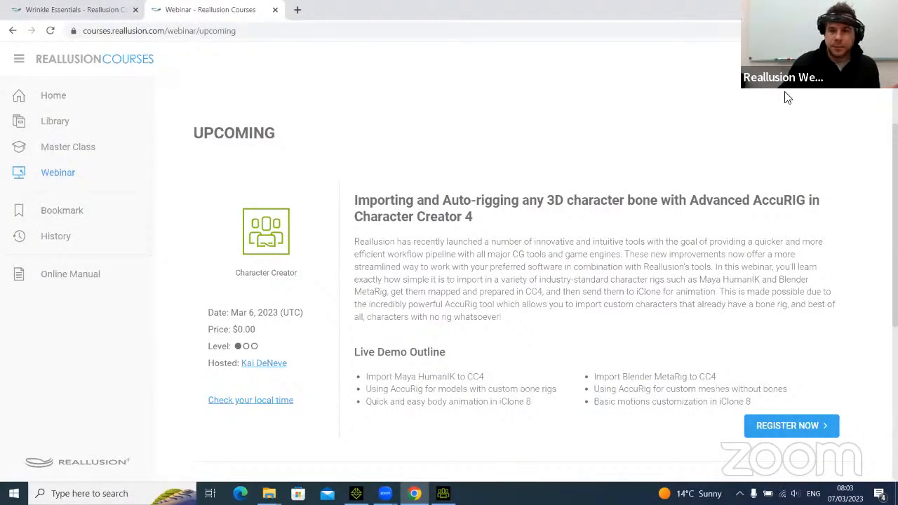
left_click(59, 123)
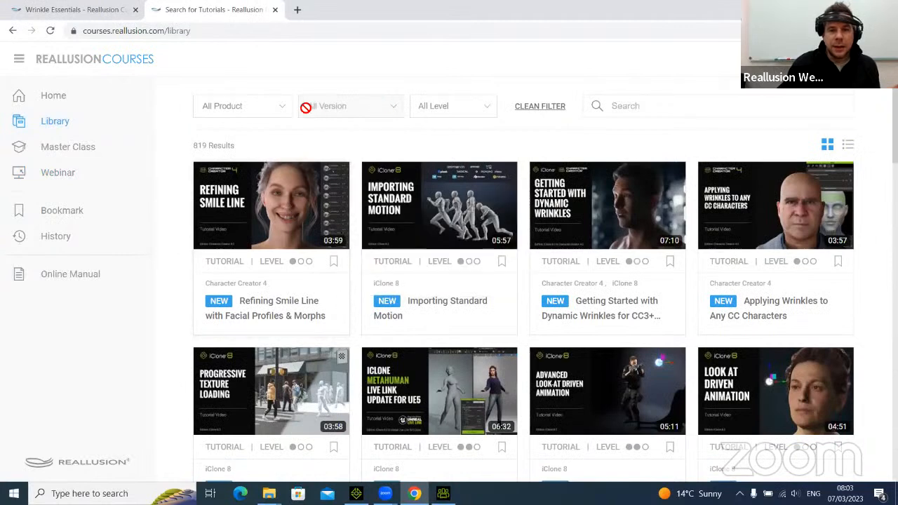
left_click(286, 117)
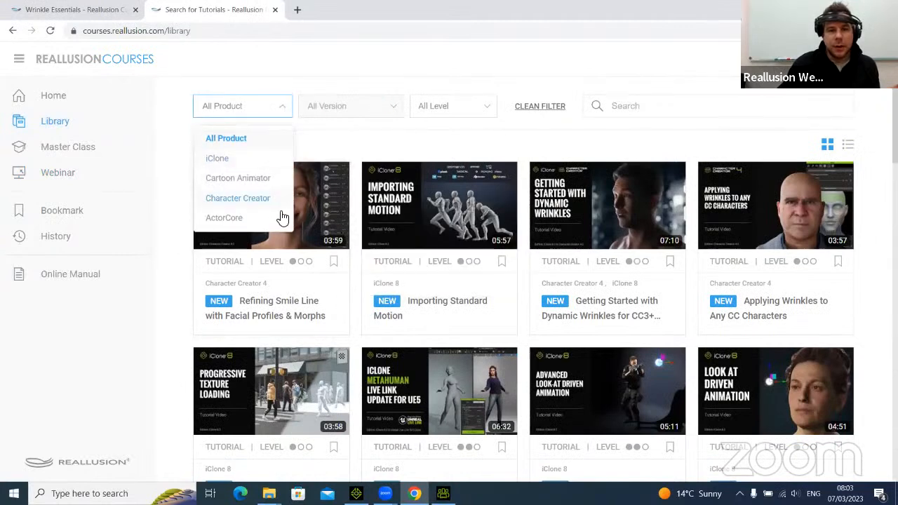
mouse_move(257, 305)
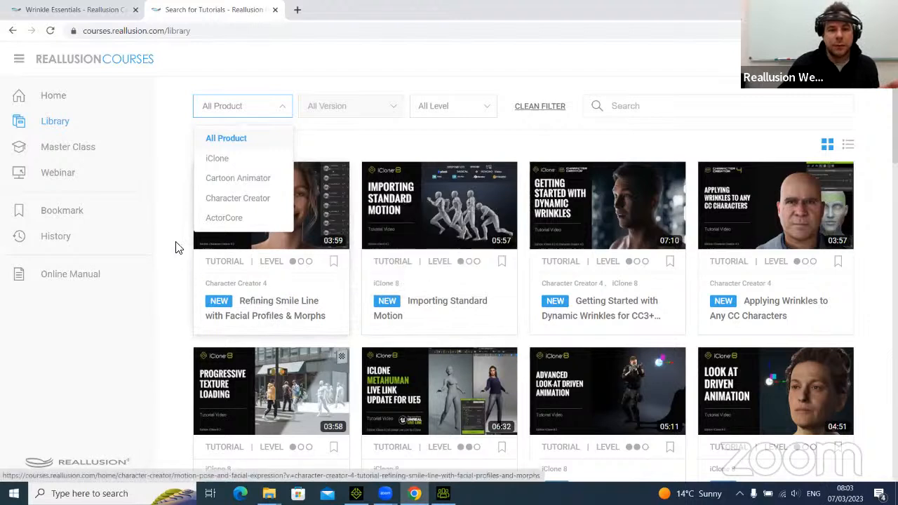
left_click(198, 249)
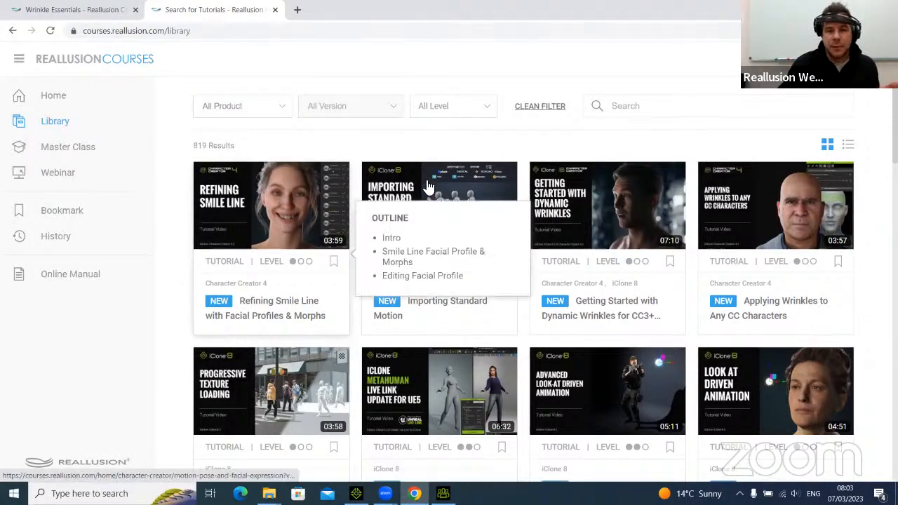
mouse_move(581, 210)
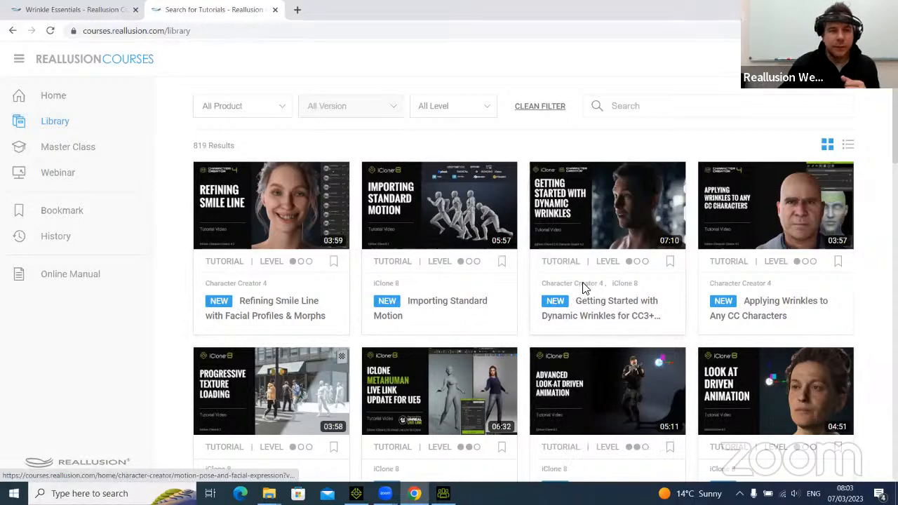
View the details of the upcoming webinar on importing and auto-rigging characters with Advanced AccuRIG
left_click(72, 181)
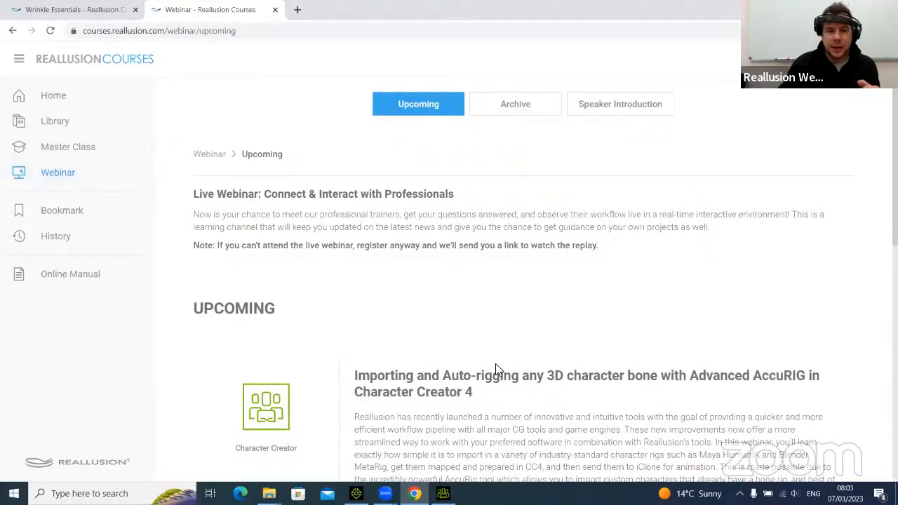
scroll(470, 337, "down", 3)
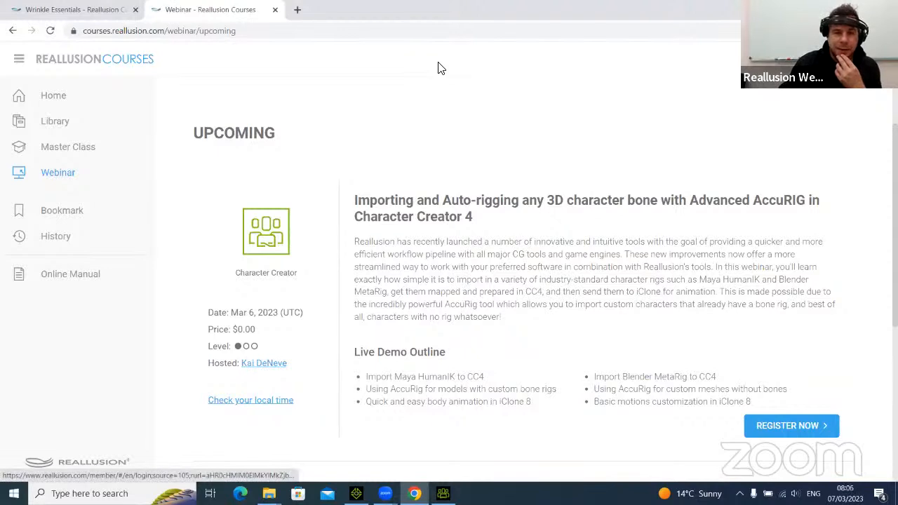
Close the browser and the Skater Tokay Gecko and Daz folder windows
key("alt+F4")
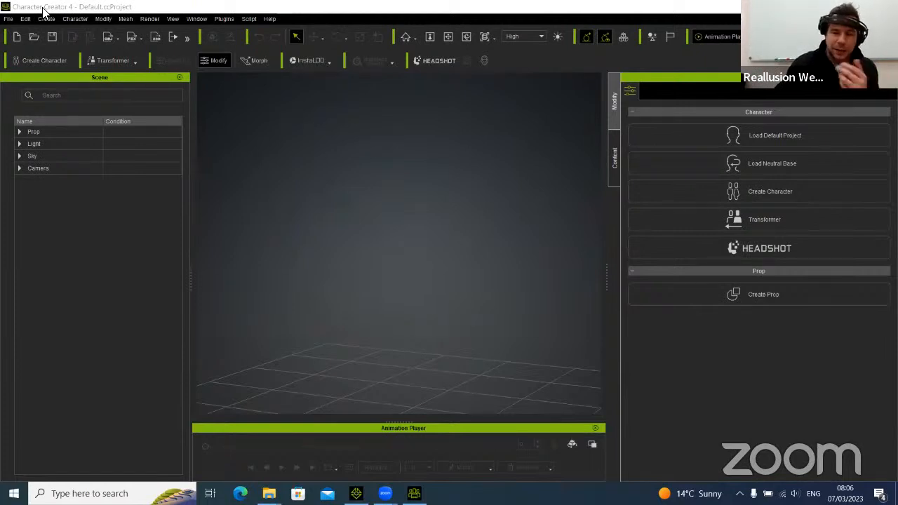
mouse_move(269, 493)
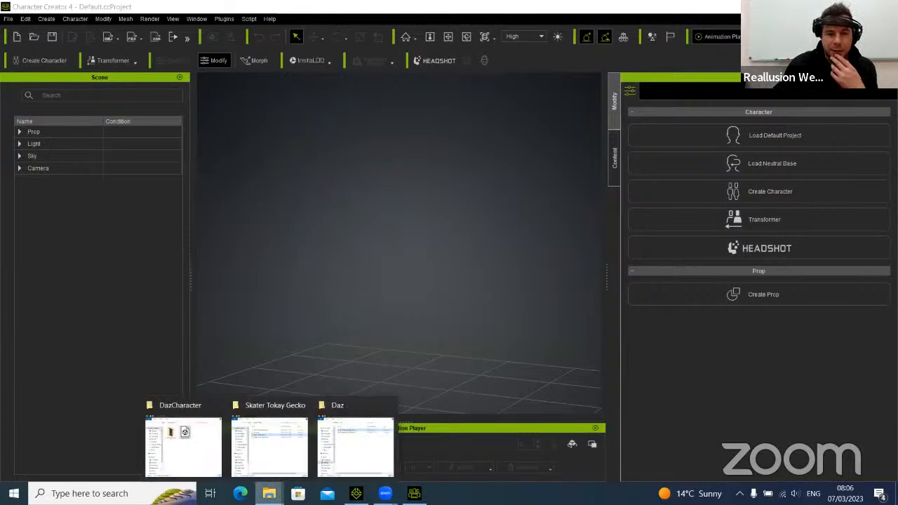
left_click(300, 405)
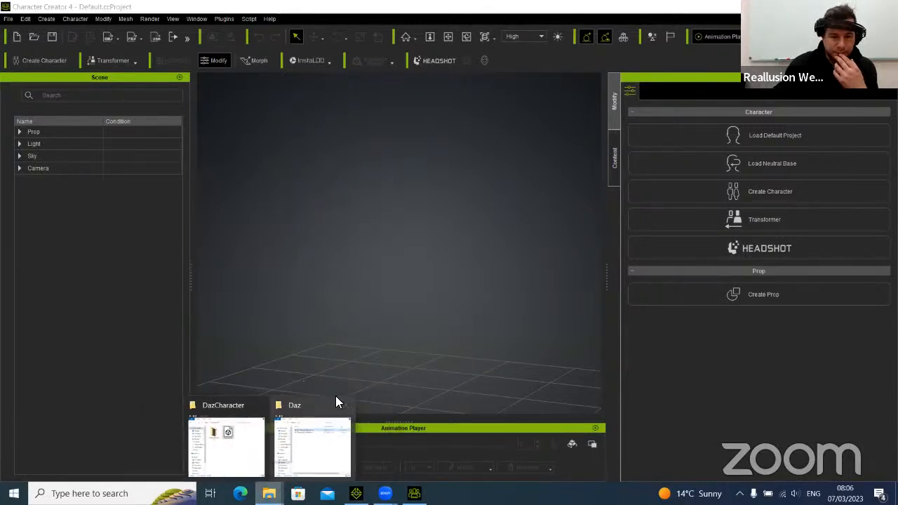
left_click(345, 406)
Switch to the open DazCharacter folder window and navigate to the 3dsMax folder inside Standard Rig Character on the Desktop
left_click(298, 429)
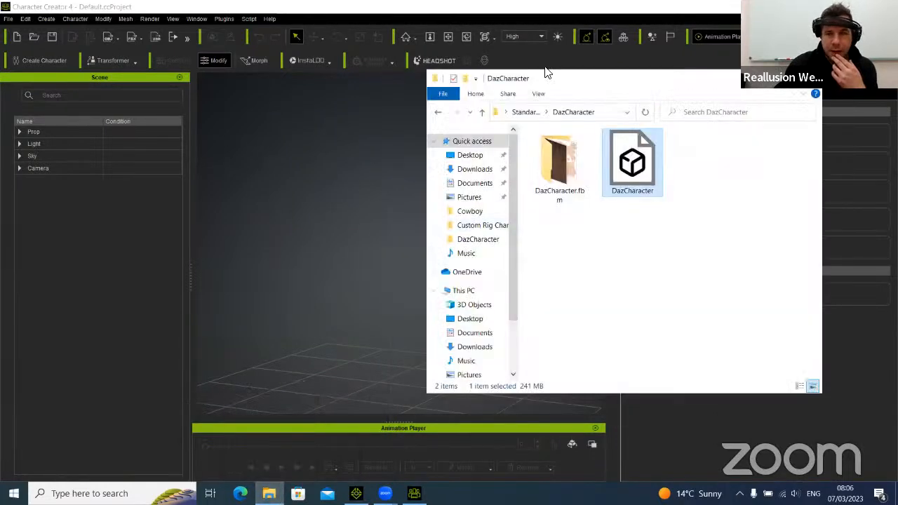
left_click(528, 112)
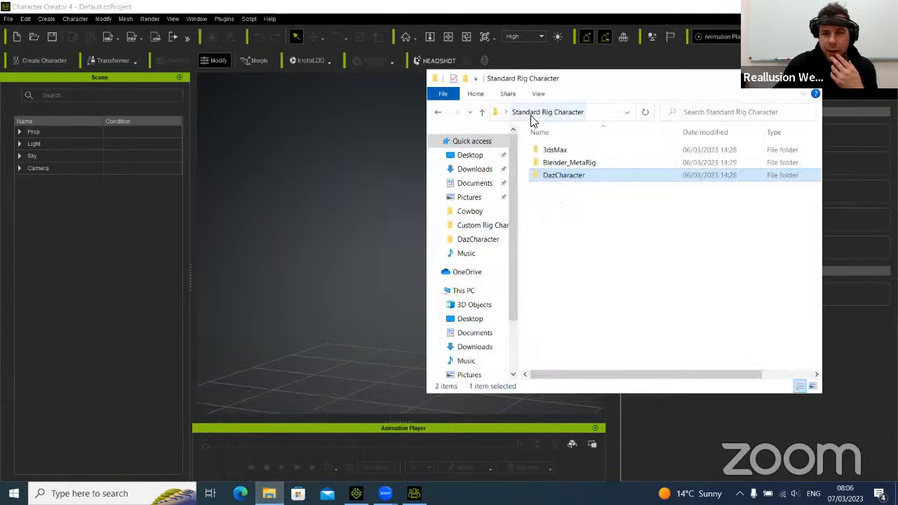
left_click(480, 156)
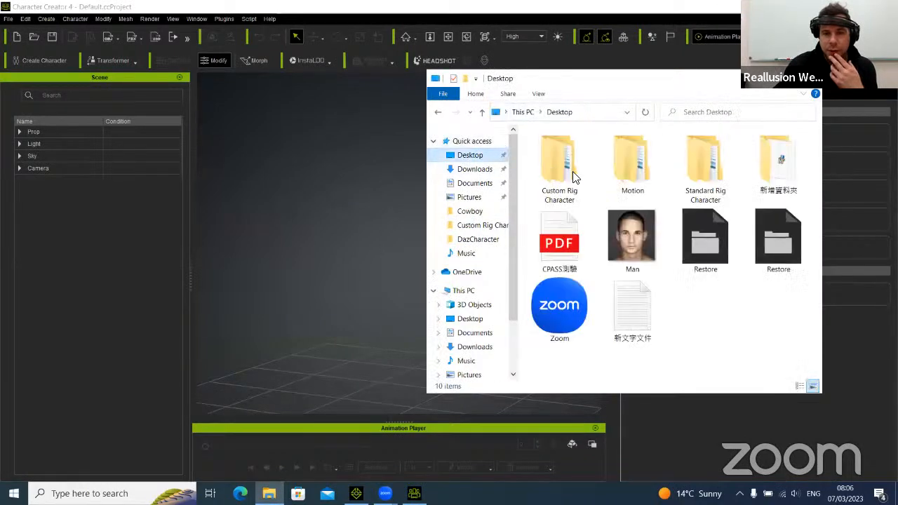
double_click(702, 176)
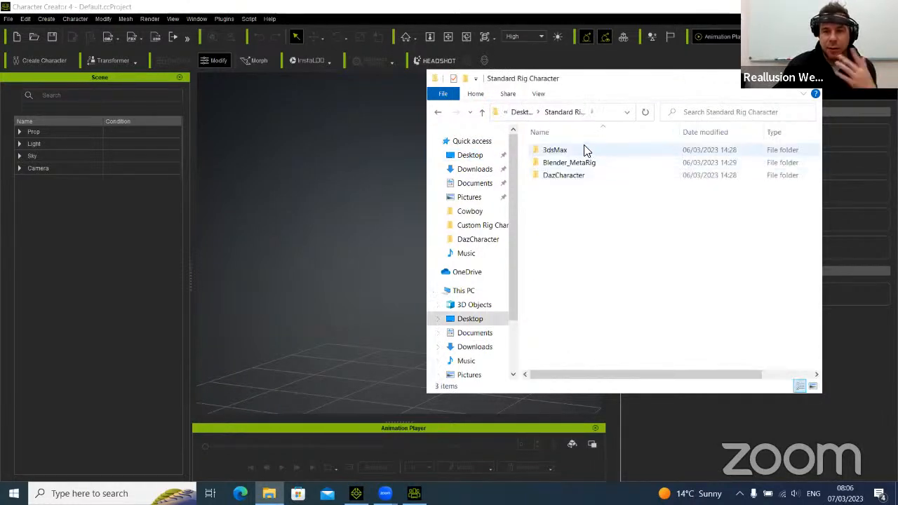
double_click(561, 151)
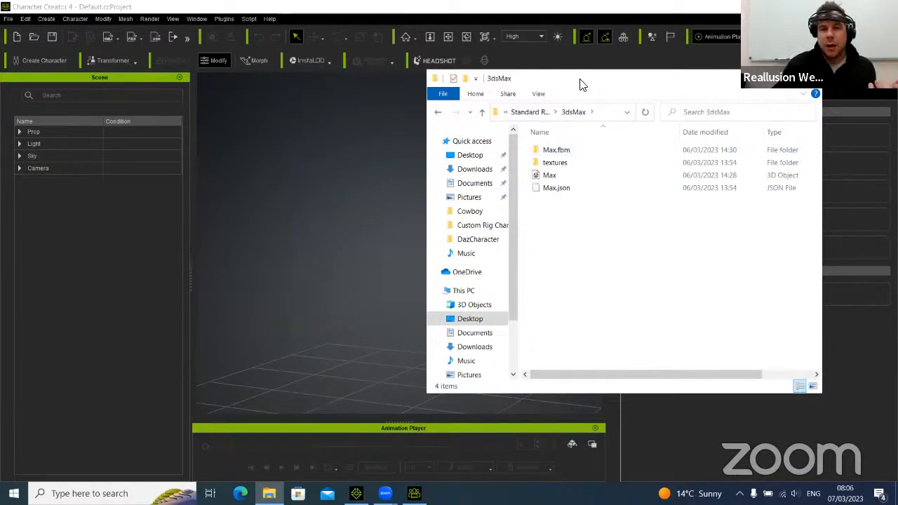
Import the Max 3D object file into Character Creator 4 as a Humanoid (Non-Standard) character
left_click_drag(581, 85, 636, 132)
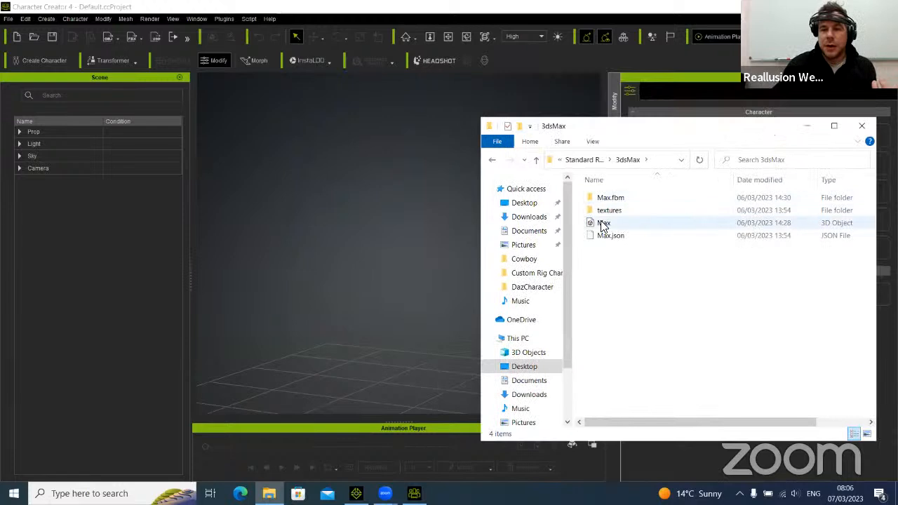
left_click_drag(602, 222, 408, 361)
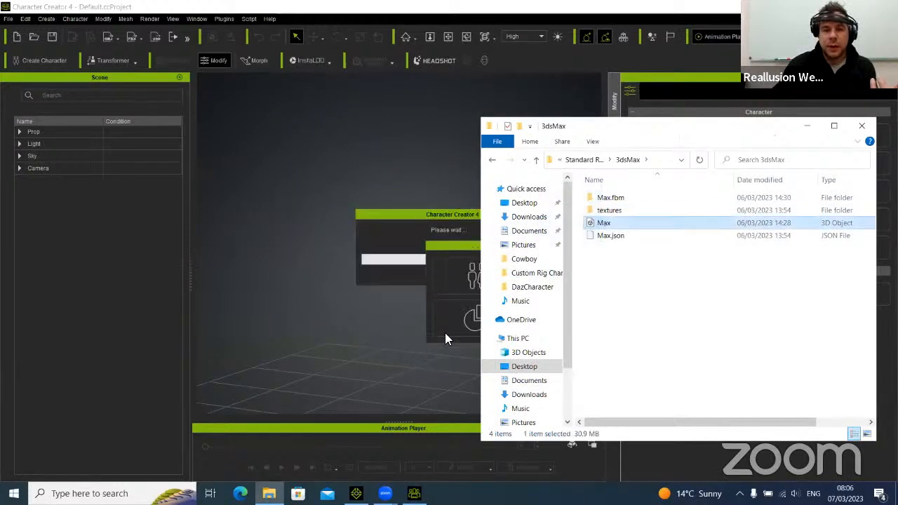
left_click(806, 126)
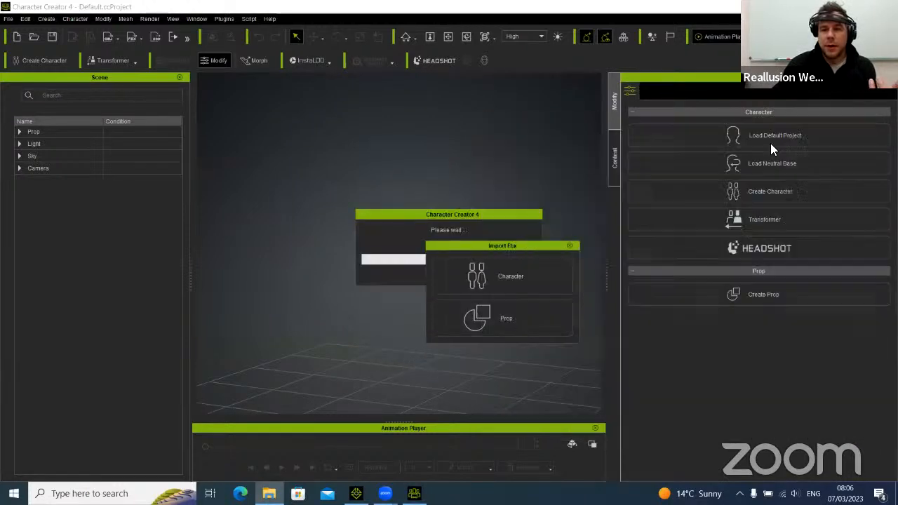
left_click(517, 274)
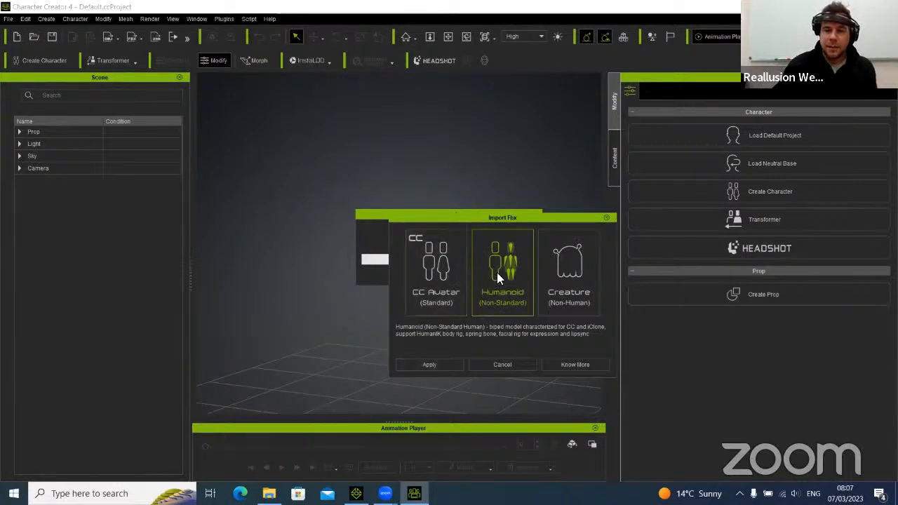
left_click(436, 365)
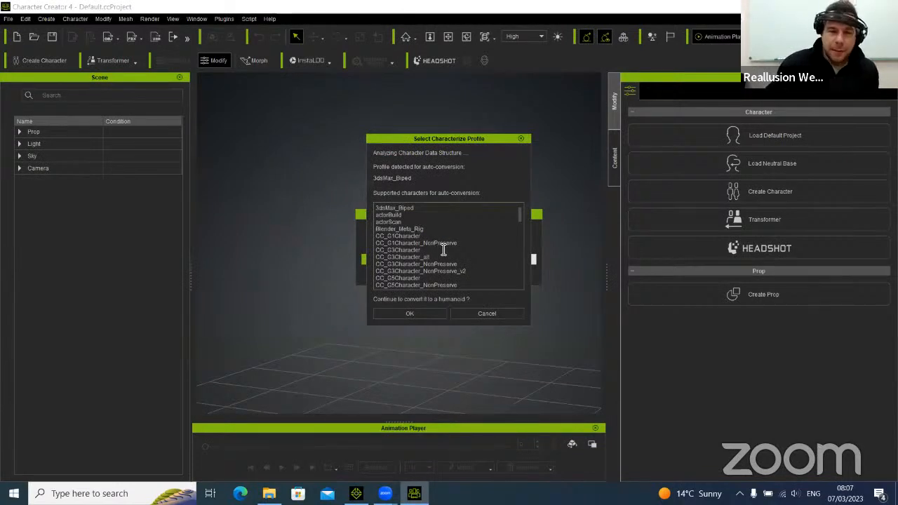
Examine the full list of supported characters for auto-conversion in the characterize profile dialog
scroll(445, 250, "down", 10)
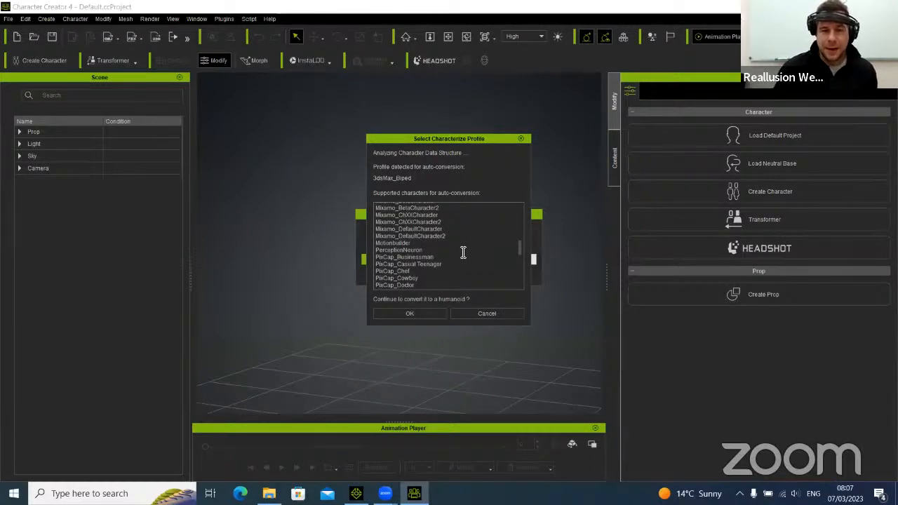
scroll(463, 246, "down", 3)
scroll(439, 233, "down", 8)
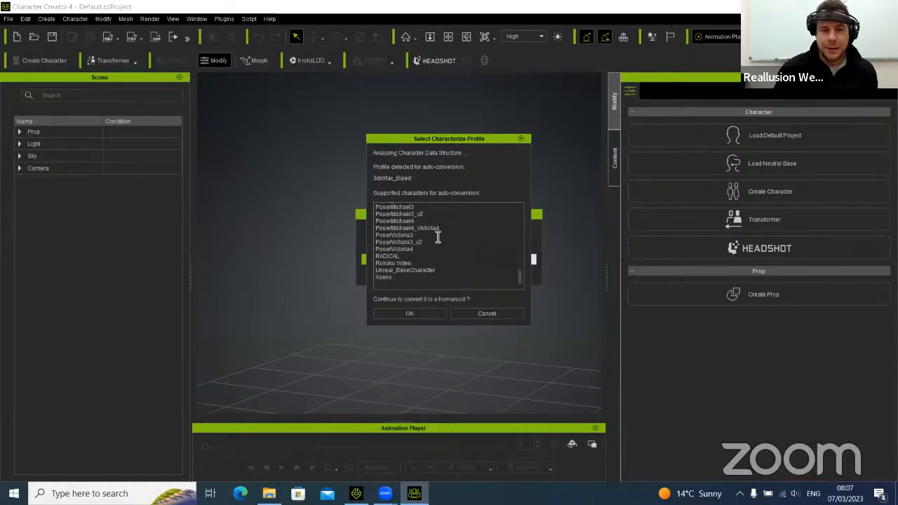
scroll(439, 238, "up", 15)
scroll(444, 242, "down", 3)
scroll(443, 244, "down", 3)
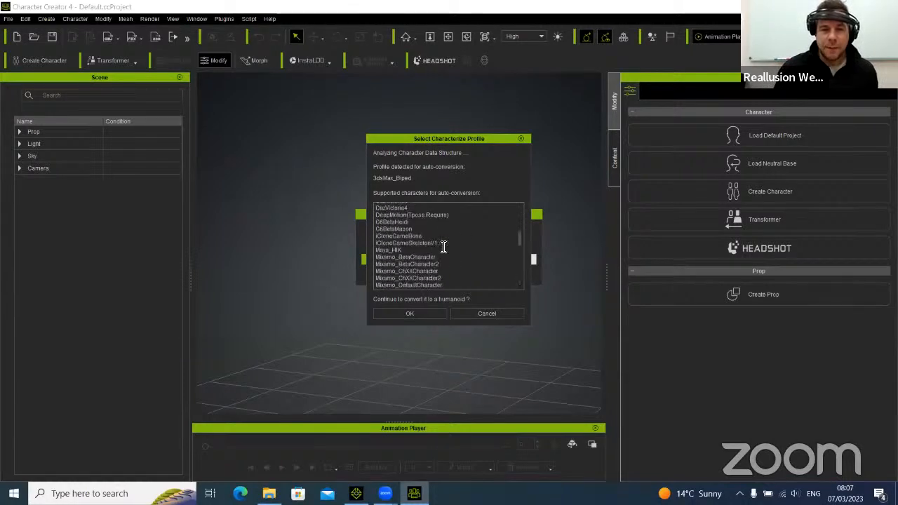
scroll(441, 255, "down", 9)
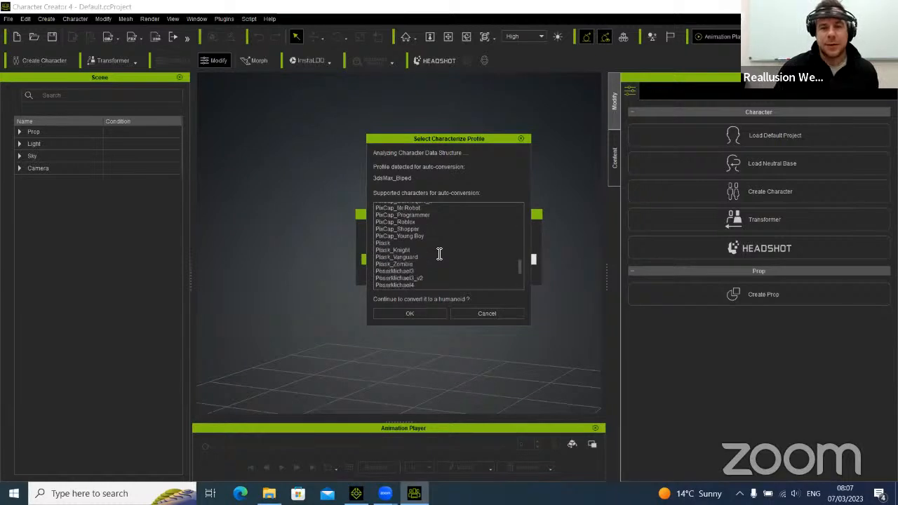
scroll(437, 256, "up", 1)
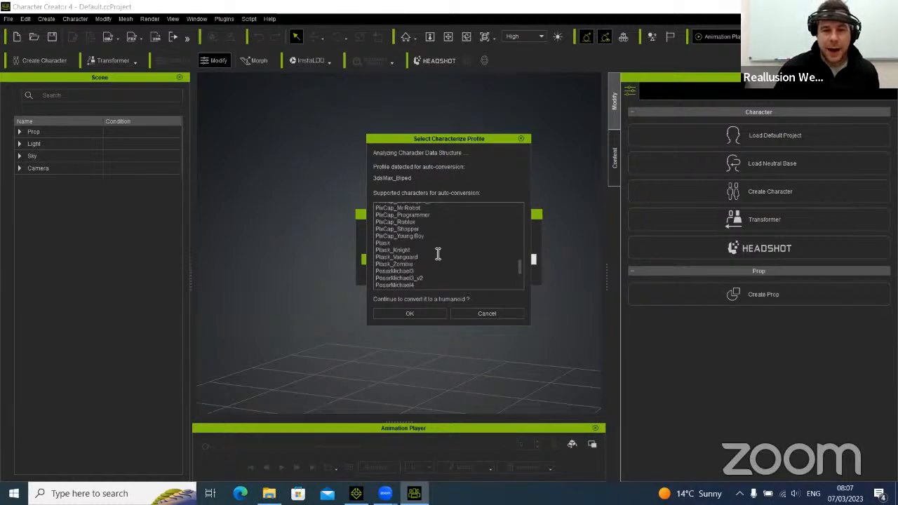
scroll(448, 251, "down", 3)
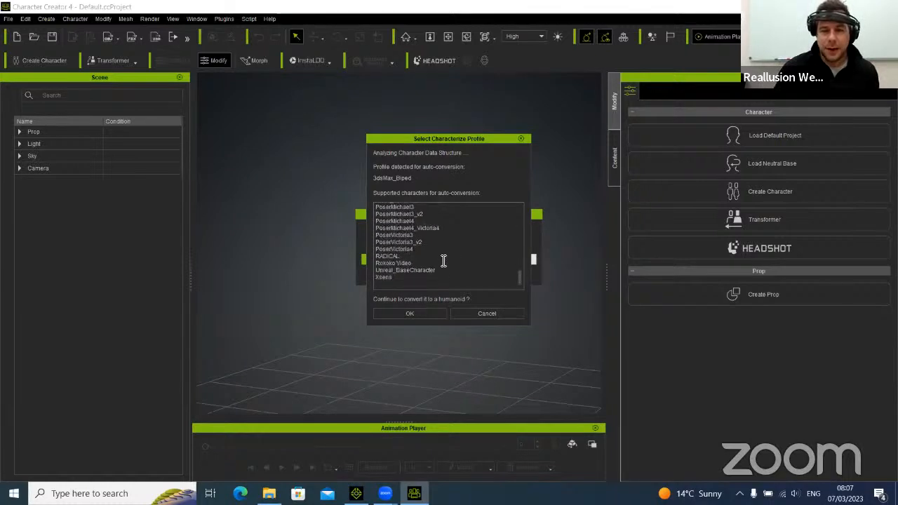
Convert the imported character to a humanoid with the detected 3dsMax_Biped profile and view the full body
scroll(470, 251, "up", 15)
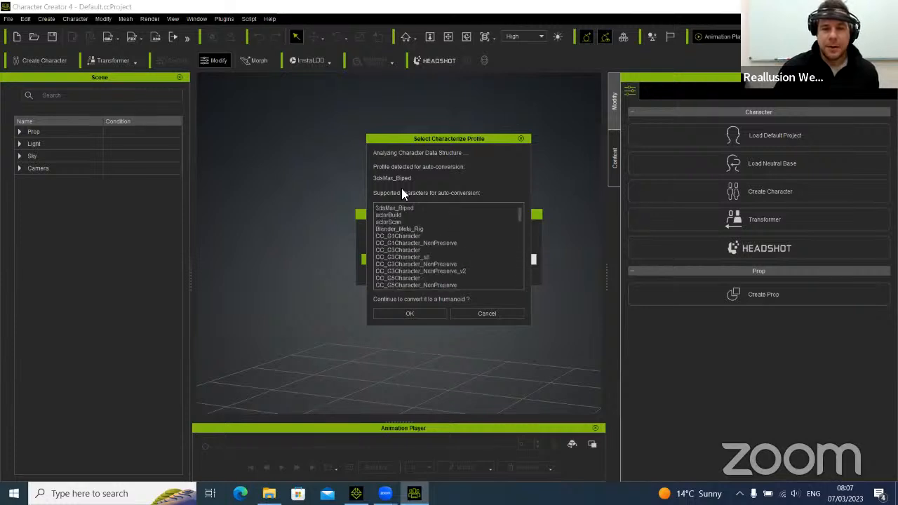
left_click(415, 314)
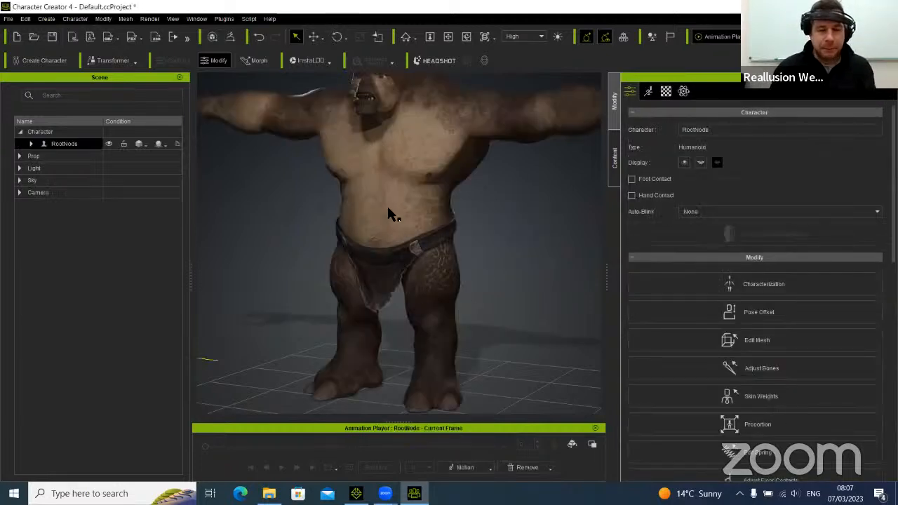
middle_click_drag(398, 177, 389, 229)
scroll(397, 238, "down", 4)
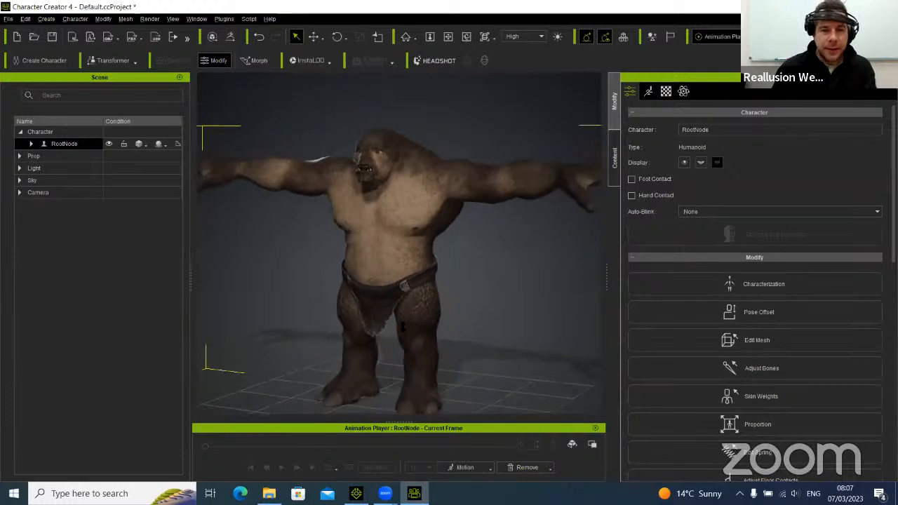
right_click_drag(446, 309, 453, 261)
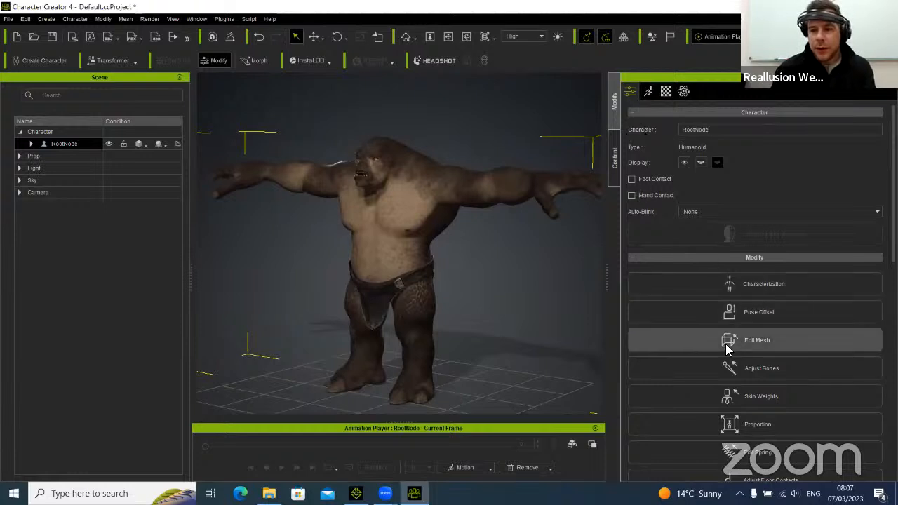
scroll(708, 351, "down", 3)
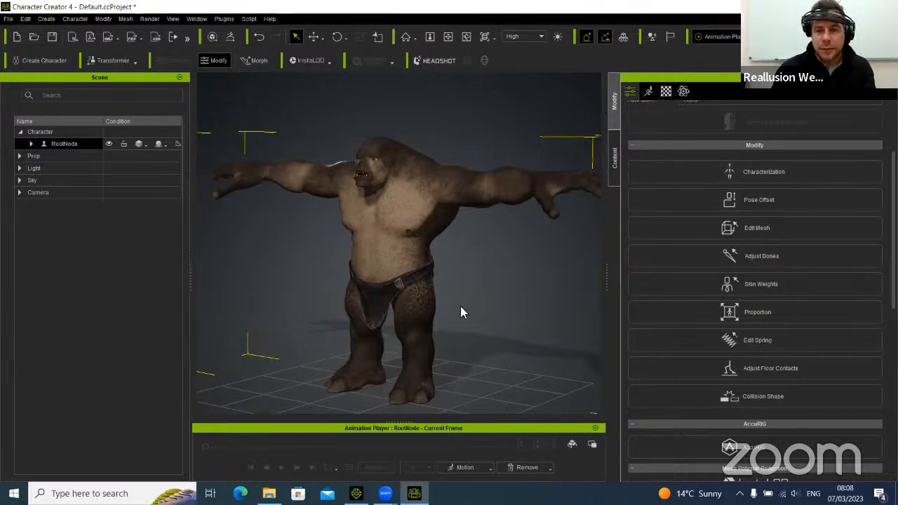
Open the Bone window, dock it with the Scene window, and display the character's bones in the viewport
left_click(196, 19)
left_click(218, 59)
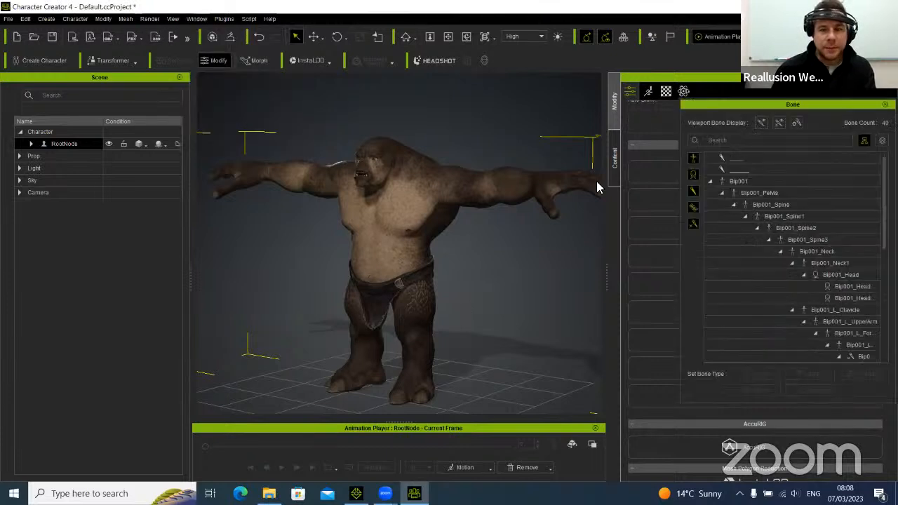
double_click(773, 105)
left_click_drag(56, 220, 68, 203)
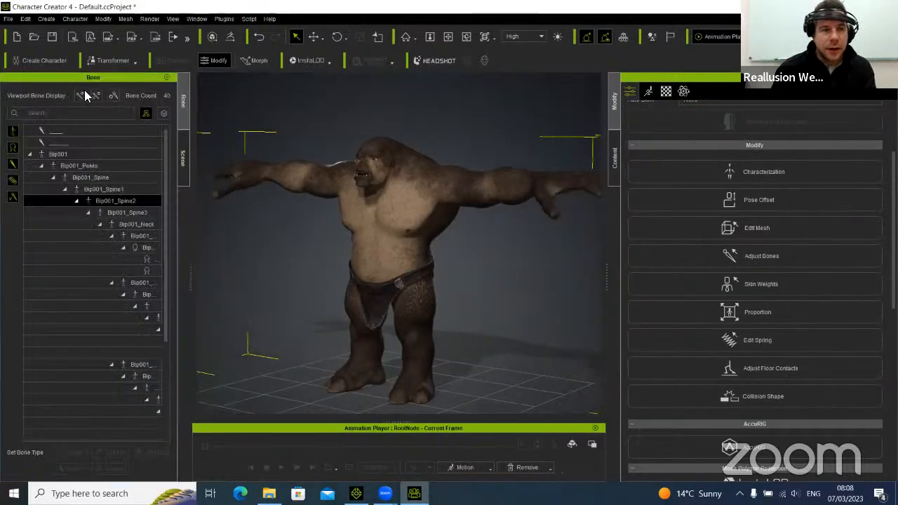
left_click(80, 96)
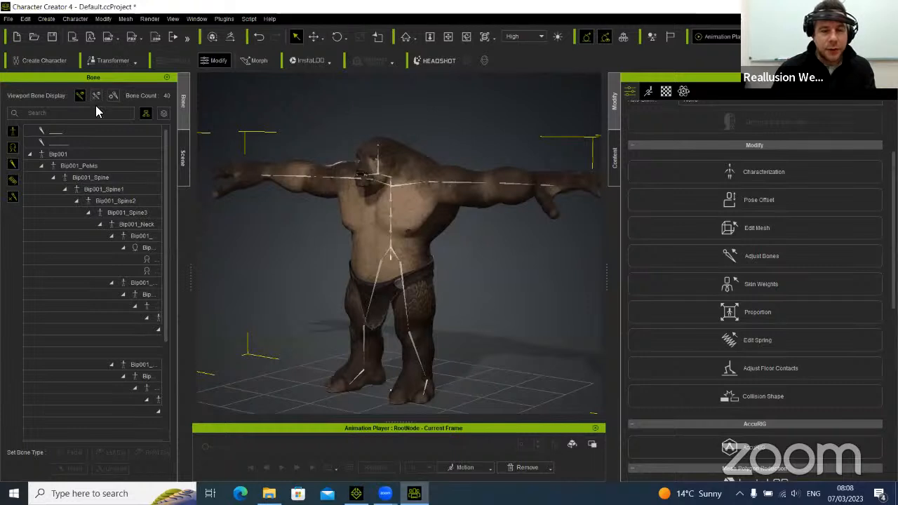
scroll(427, 210, "up", 3)
mouse_move(426, 253)
right_mouse_down()
mouse_move(387, 255)
mouse_move(430, 258)
right_mouse_up()
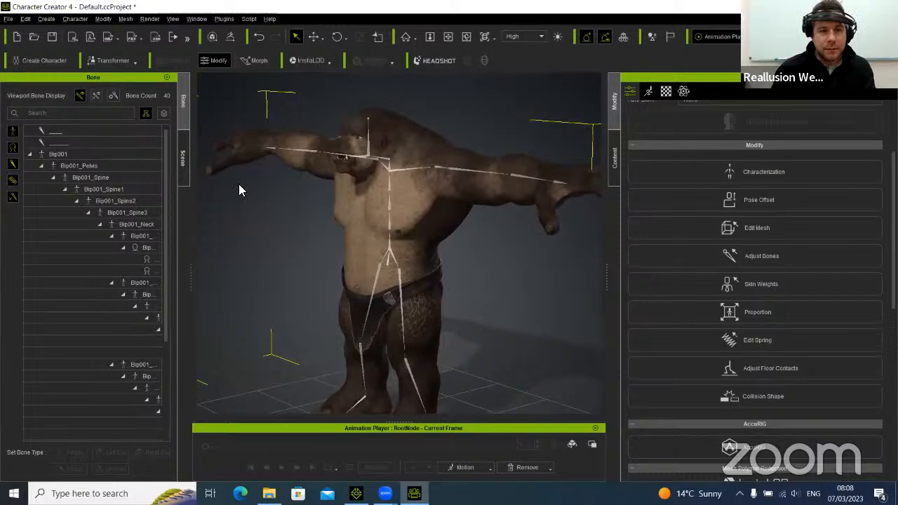
Set the bone gizmo size to 256, inspect the skeleton, and hide the bones in the viewport
left_click(149, 115)
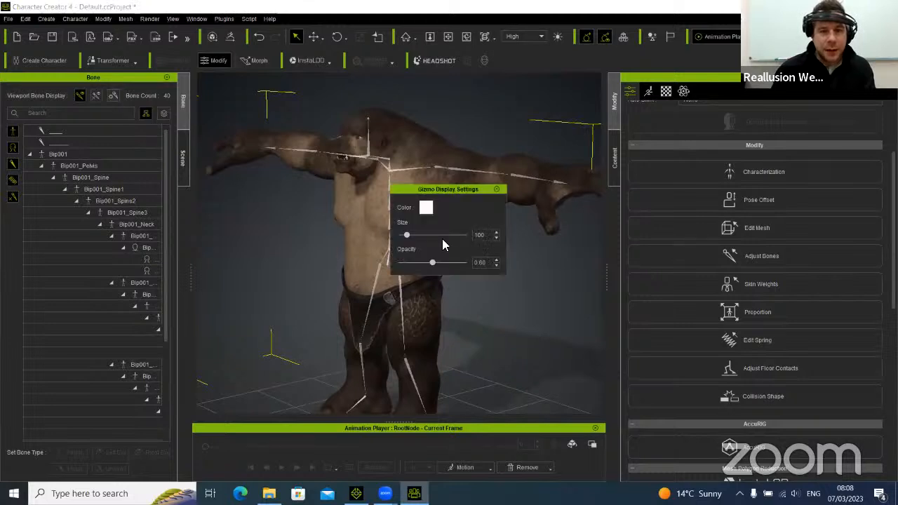
mouse_move(408, 236)
left_mouse_down()
mouse_move(439, 241)
mouse_move(416, 238)
left_mouse_up()
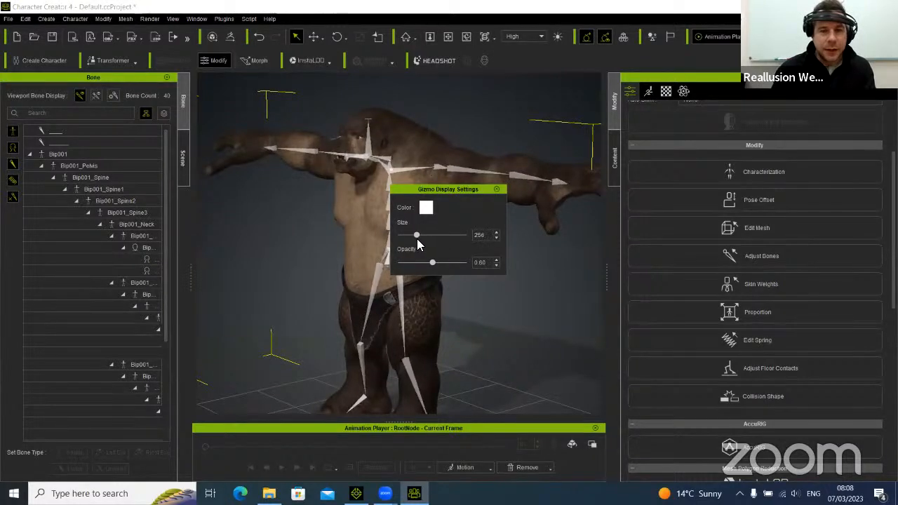
left_click(497, 189)
right_click_drag(343, 305, 303, 198)
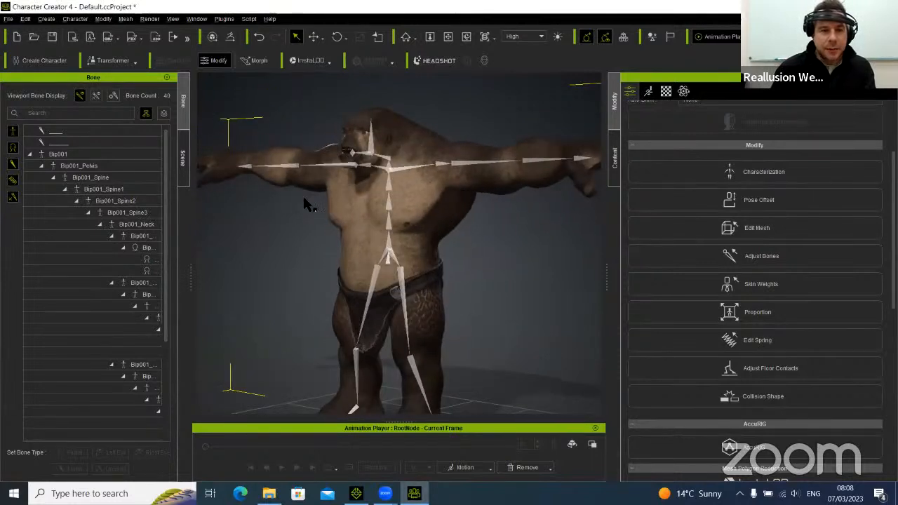
middle_click_drag(400, 242, 431, 339)
scroll(431, 339, "down", 1)
right_click_drag(409, 165, 399, 209)
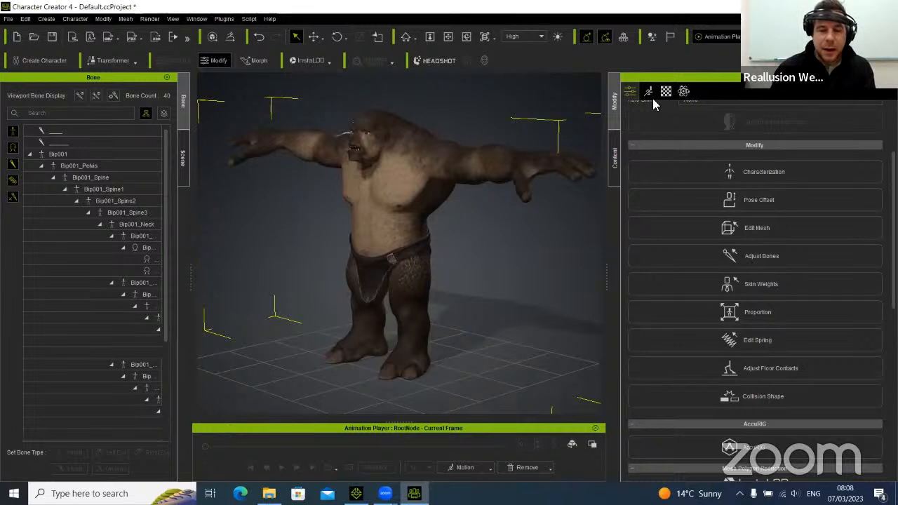
Test the character with the male Walk_M motion, rewind it to the start, and zero all animation
left_click(489, 467)
mouse_move(503, 306)
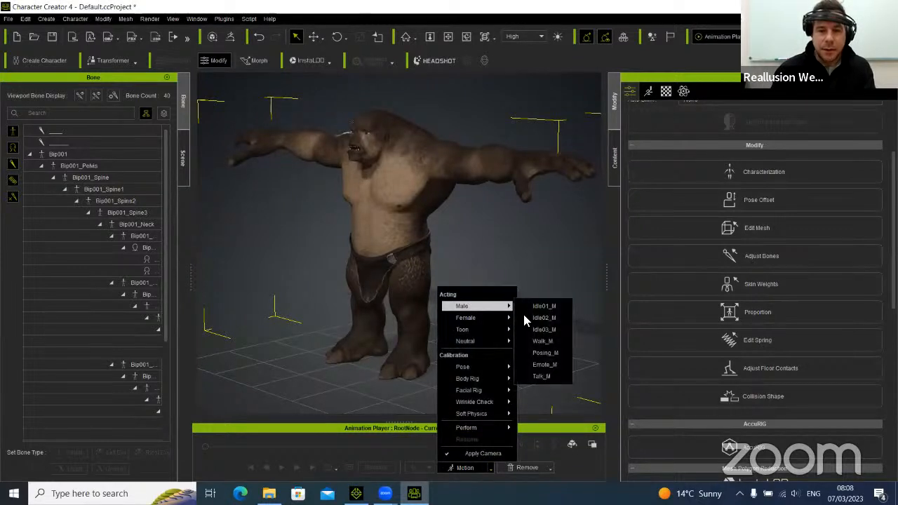
left_click(548, 342)
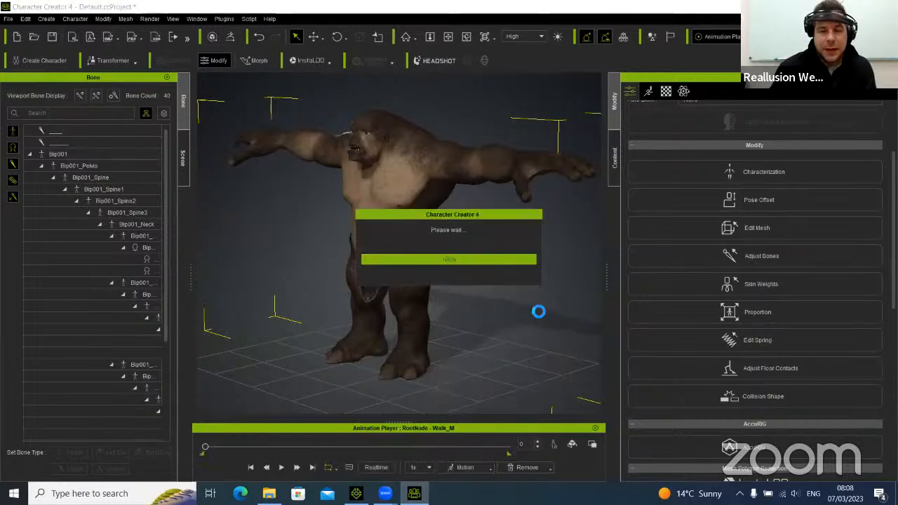
right_click_drag(503, 315, 456, 340)
scroll(481, 326, "up", 2)
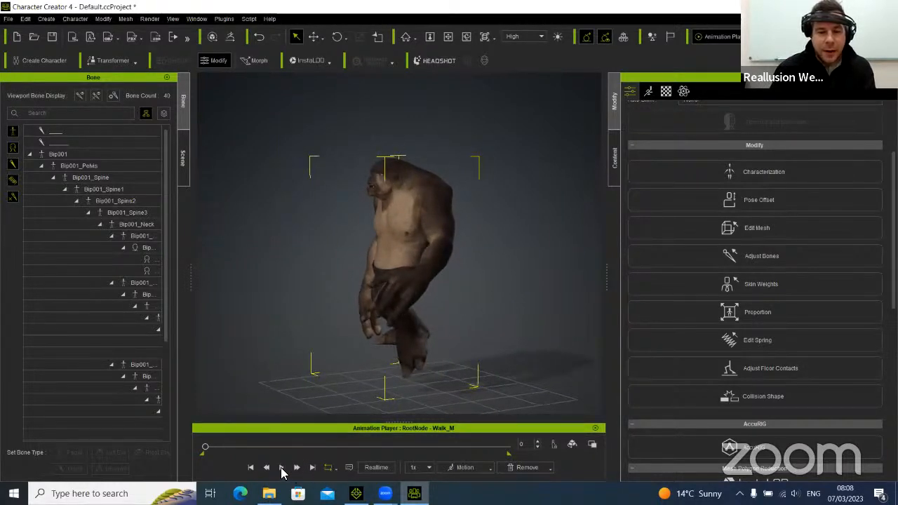
left_click(281, 467)
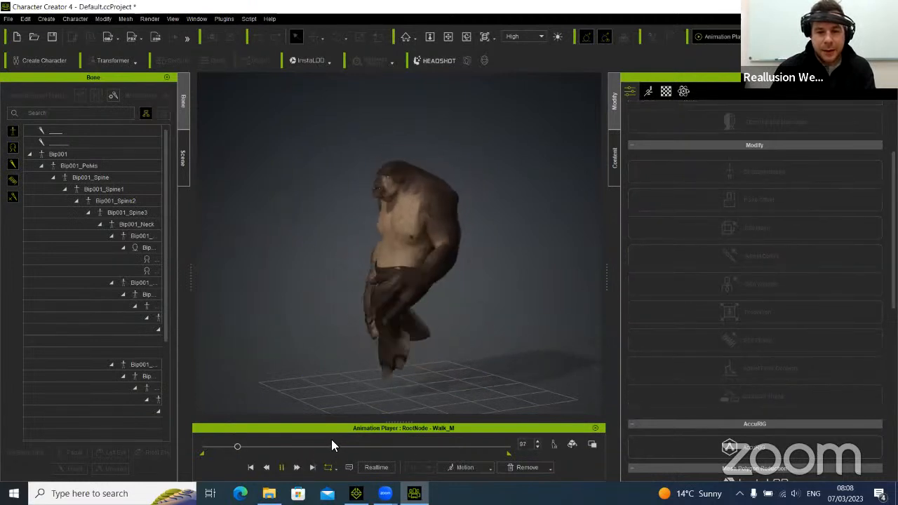
left_click(251, 468)
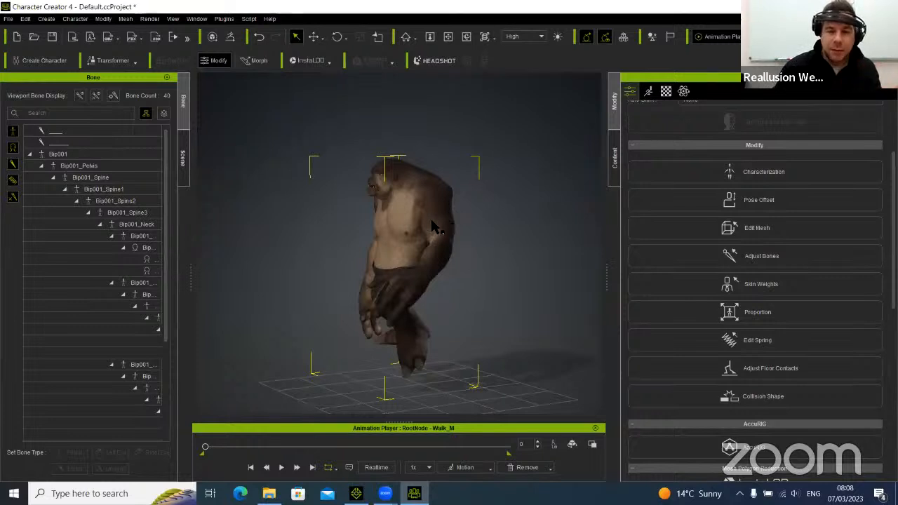
left_click(527, 468)
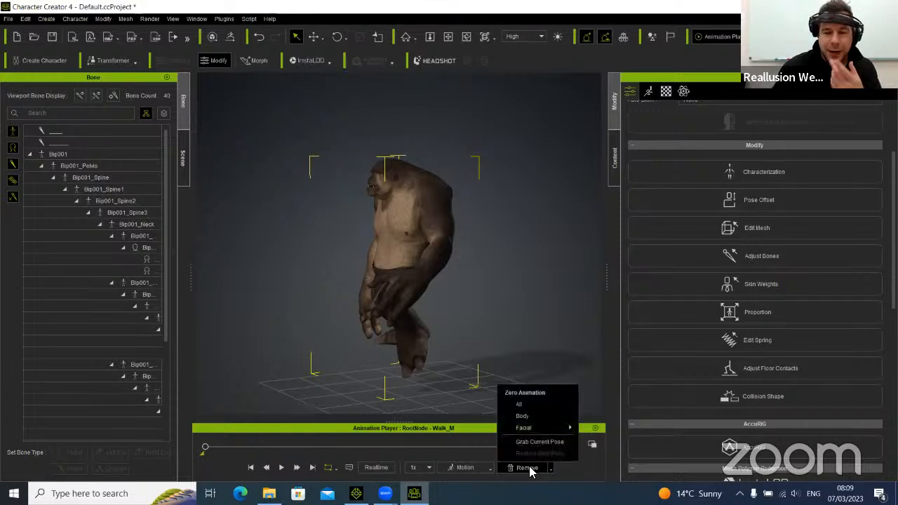
left_click(538, 407)
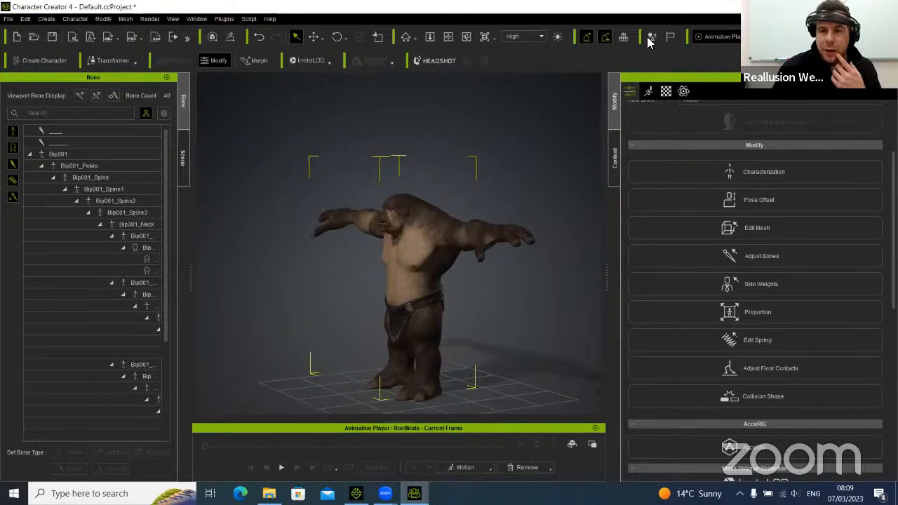
Auto-adjust the hip height in the HIK T-pose setup and exit the tool
left_click(648, 92)
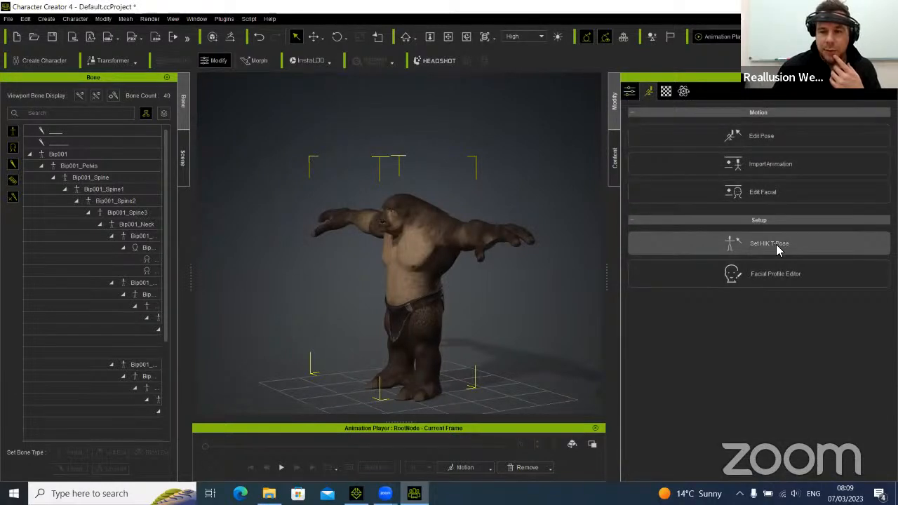
left_click(710, 245)
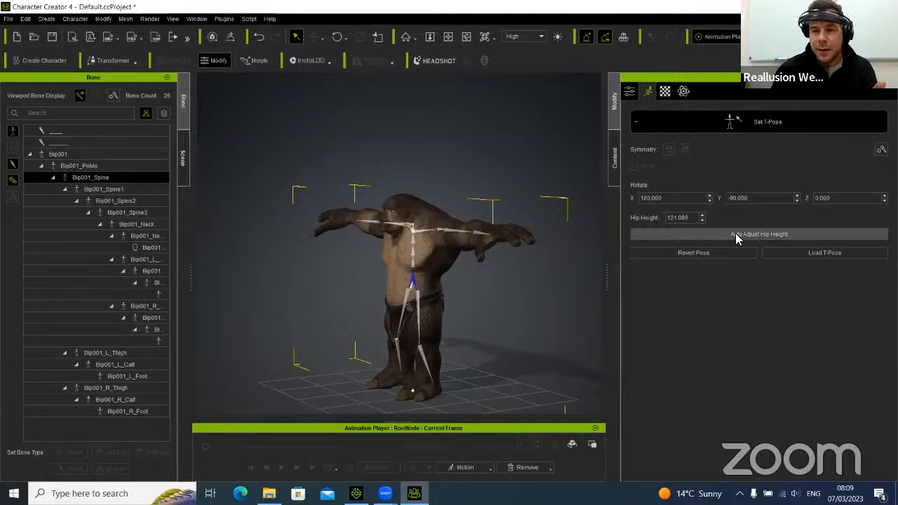
left_click(781, 120)
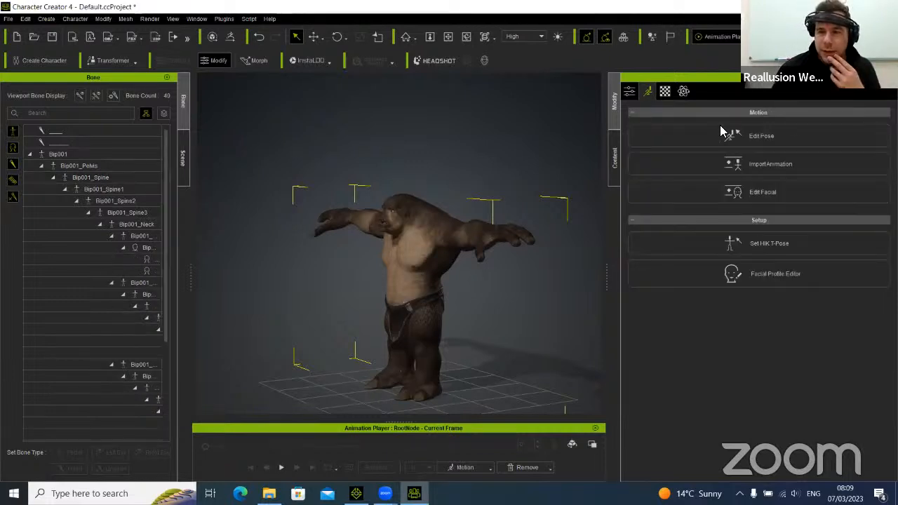
Replay the male Walk_M motion to check foot contact with the adjusted hip height, and clear all animation again
left_click(491, 467)
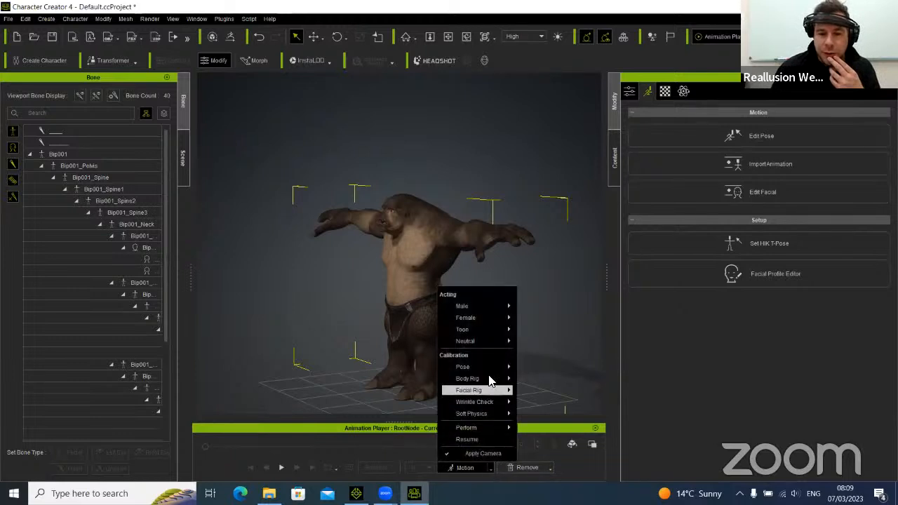
mouse_move(491, 306)
left_click(544, 341)
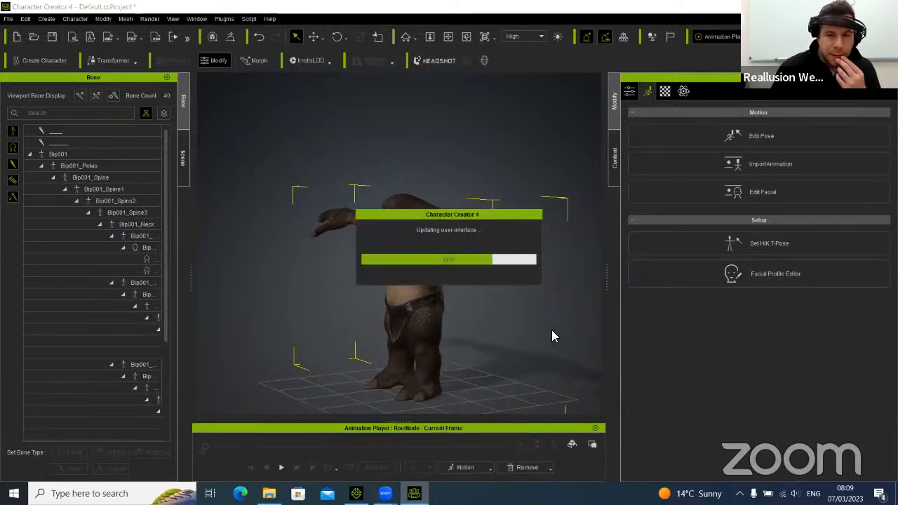
right_click_drag(522, 359, 407, 377)
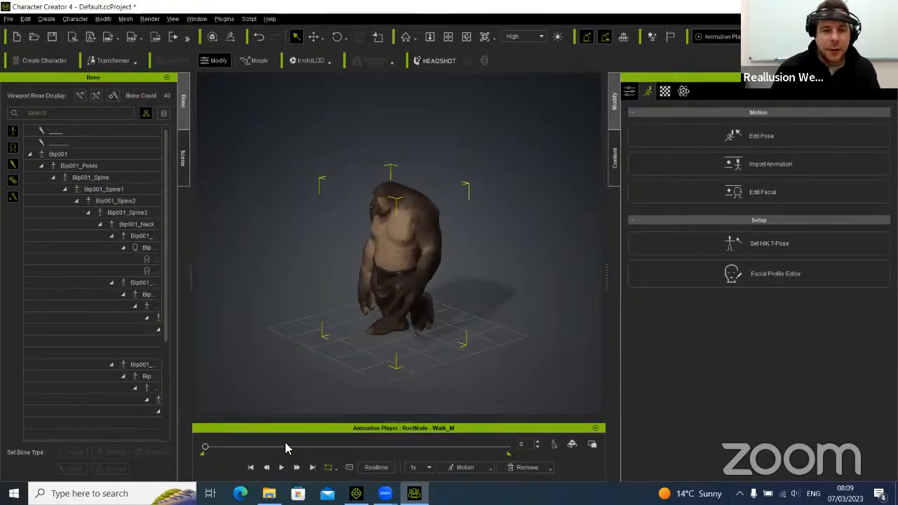
left_click(281, 468)
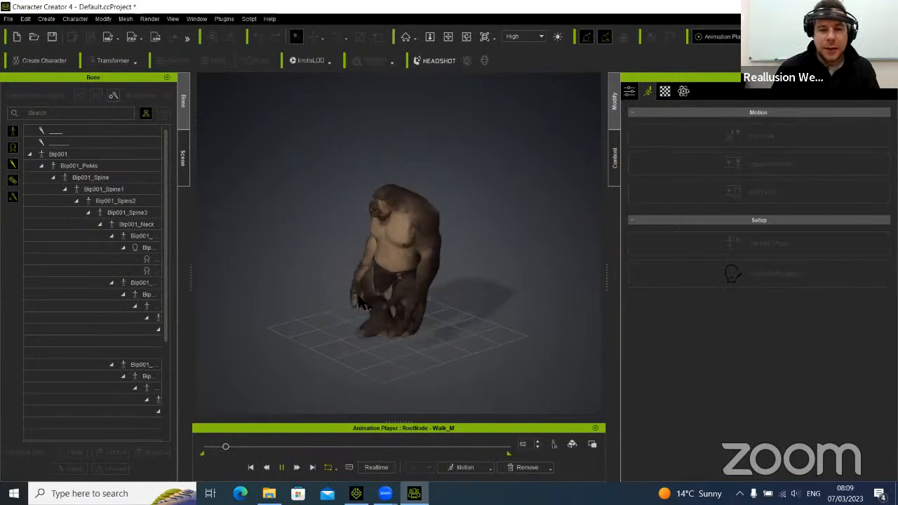
right_click_drag(325, 294, 364, 115)
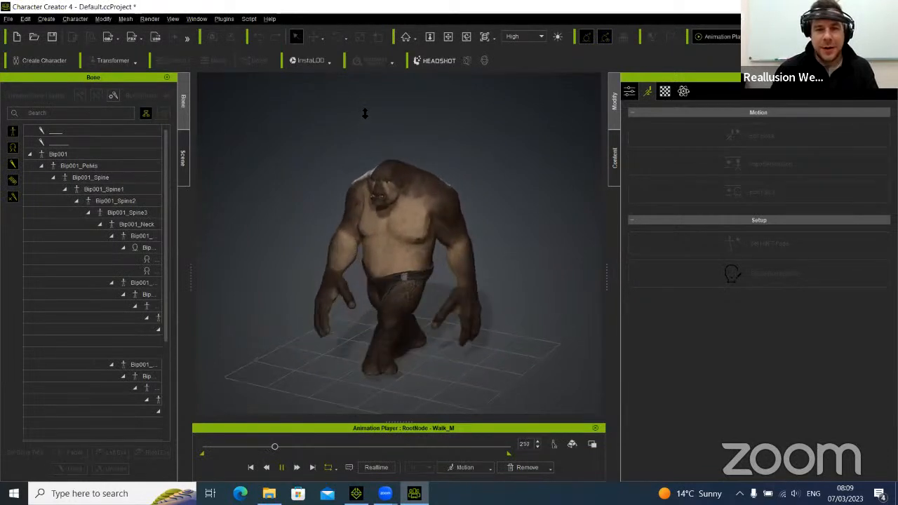
left_click(252, 467)
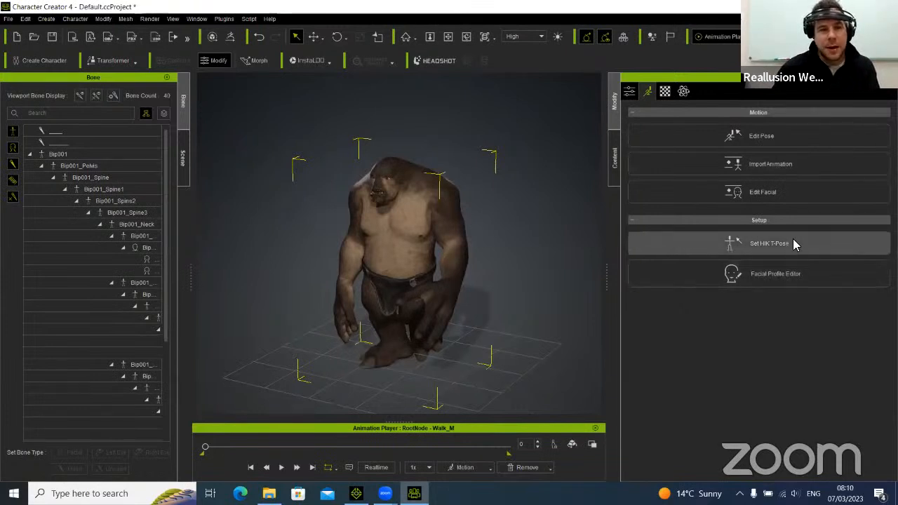
left_click(516, 470)
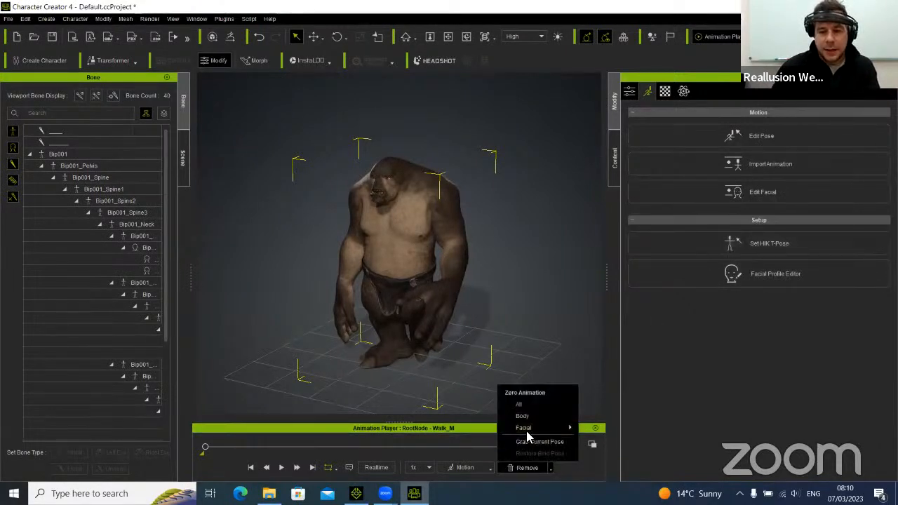
left_click(536, 403)
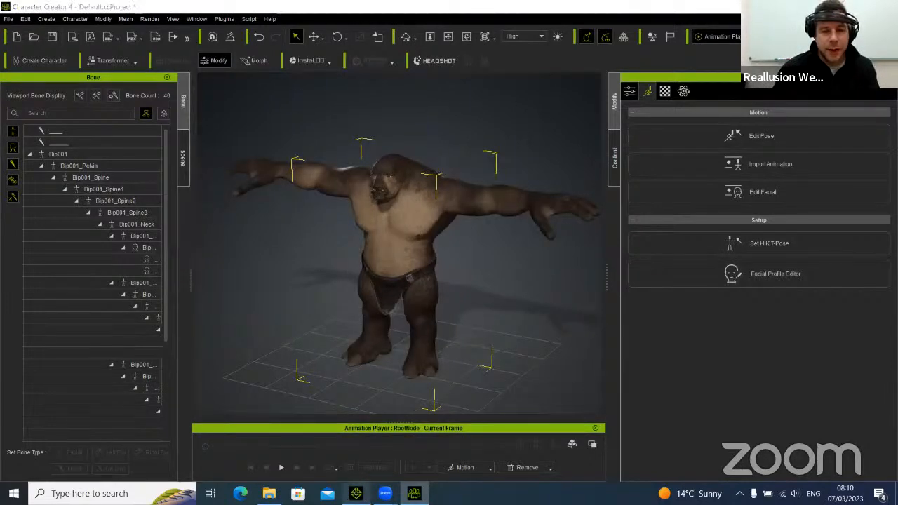
Send the character from Character Creator 4 to iClone 8
left_click(356, 493)
left_click(414, 493)
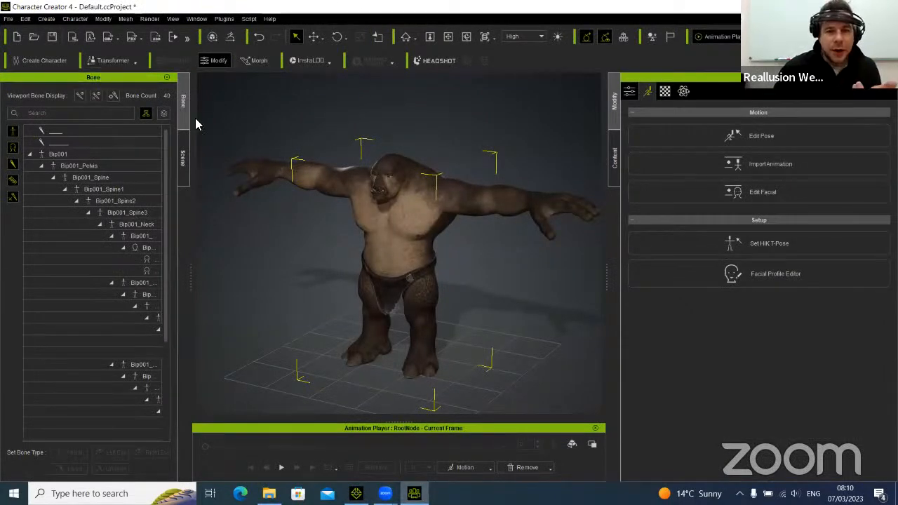
left_click(74, 39)
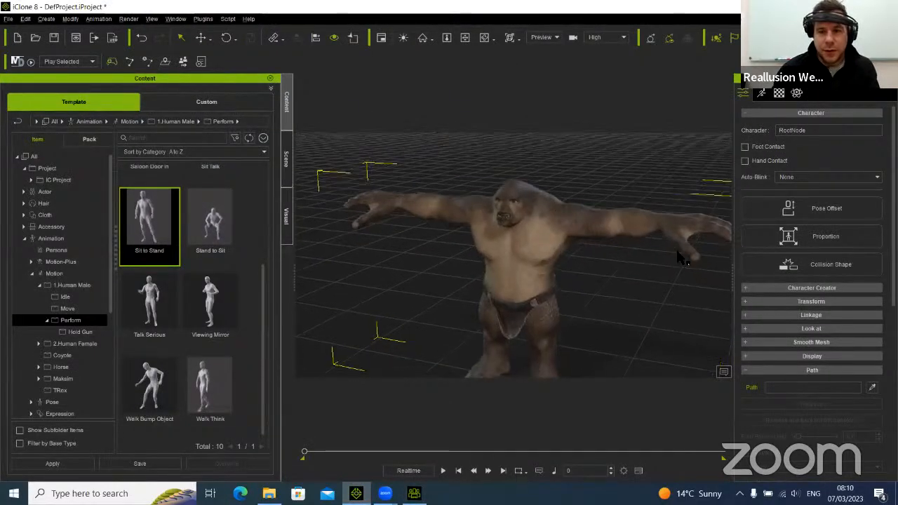
Apply the Saloon Door In motion from the Human Male Perform motions to the character and play it back
middle_click_drag(601, 243, 605, 232)
right_click_drag(606, 232, 543, 250)
middle_click_drag(543, 251, 561, 267)
right_click_drag(561, 267, 570, 240)
middle_click_drag(569, 240, 579, 218)
right_click_drag(580, 217, 585, 256)
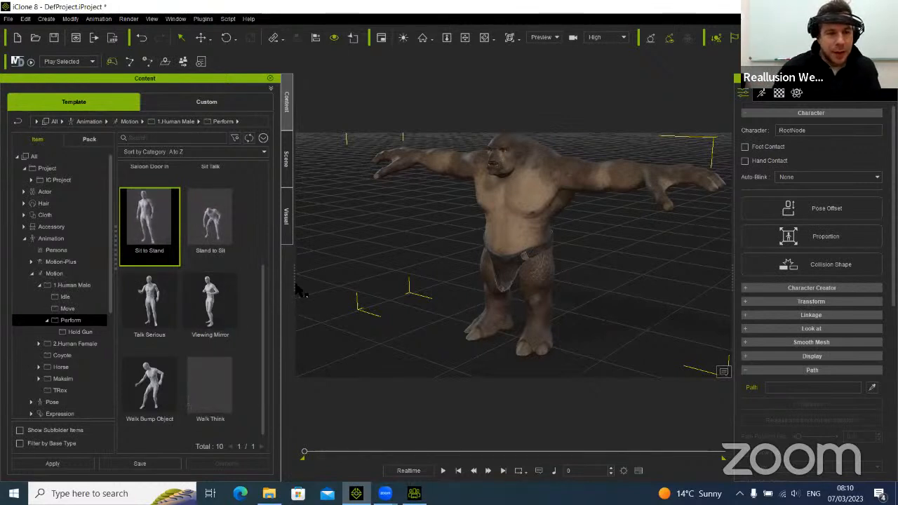
left_click(64, 275)
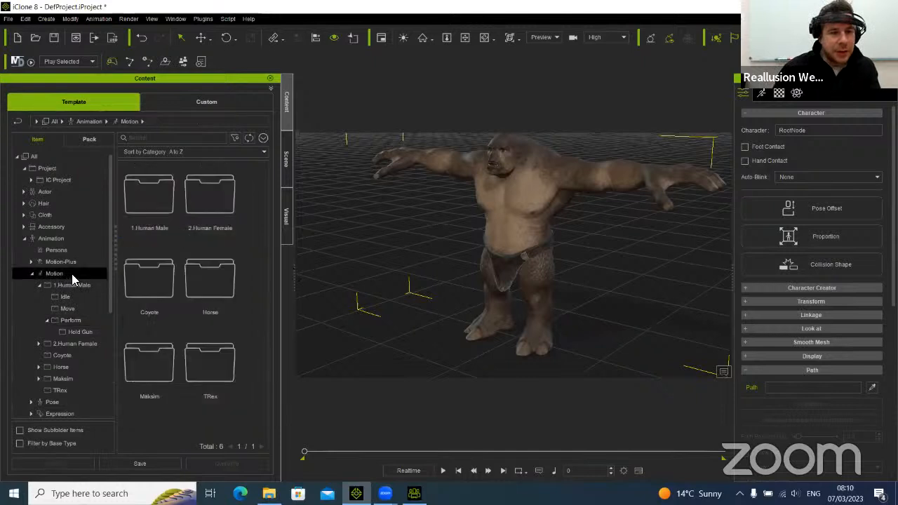
left_click(80, 320)
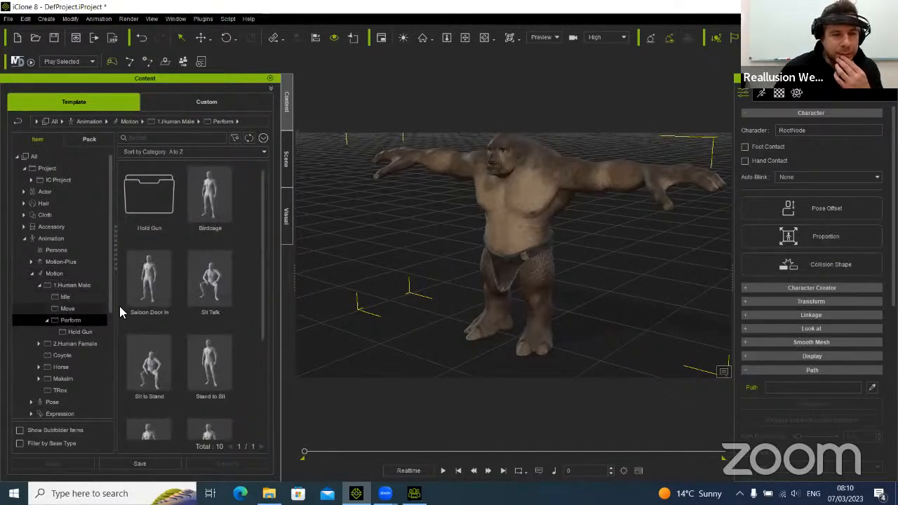
double_click(162, 284)
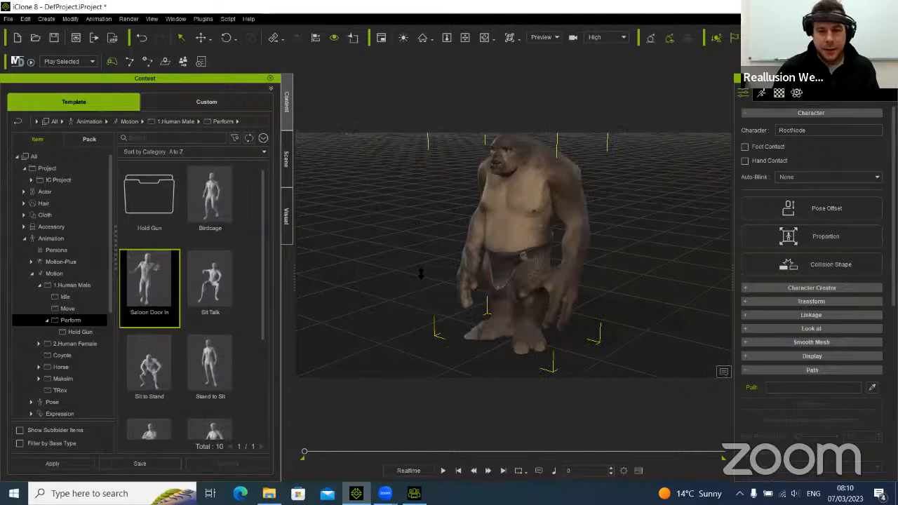
scroll(414, 222, "down", 5)
right_click_drag(421, 331, 537, 269)
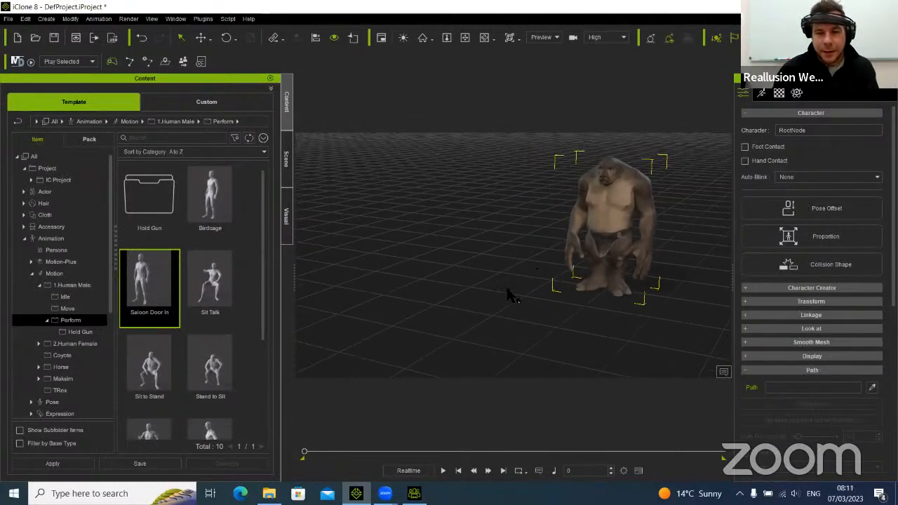
left_click(443, 471)
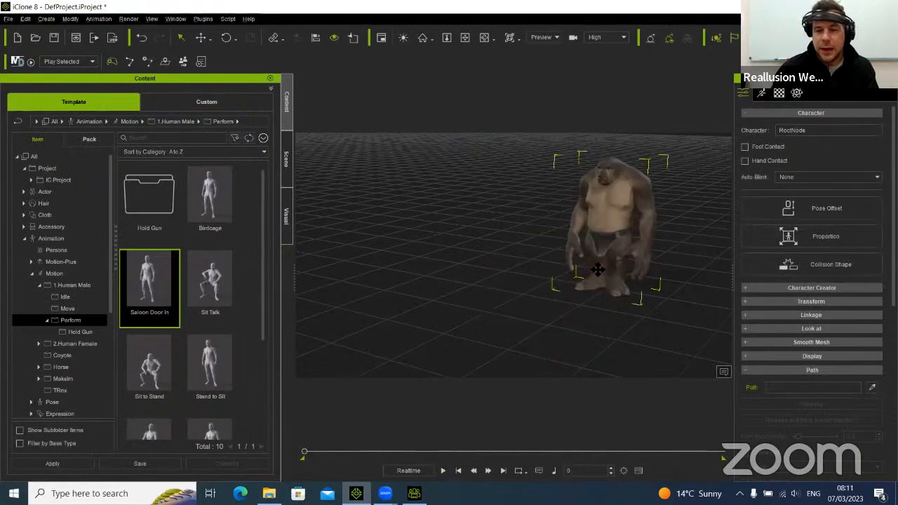
Frame the character's legs from the front, open Edit Motion Layer, and place its window clear of the character
right_click_drag(597, 269, 540, 280)
middle_click_drag(554, 289, 540, 270)
scroll(520, 177, "up", 5)
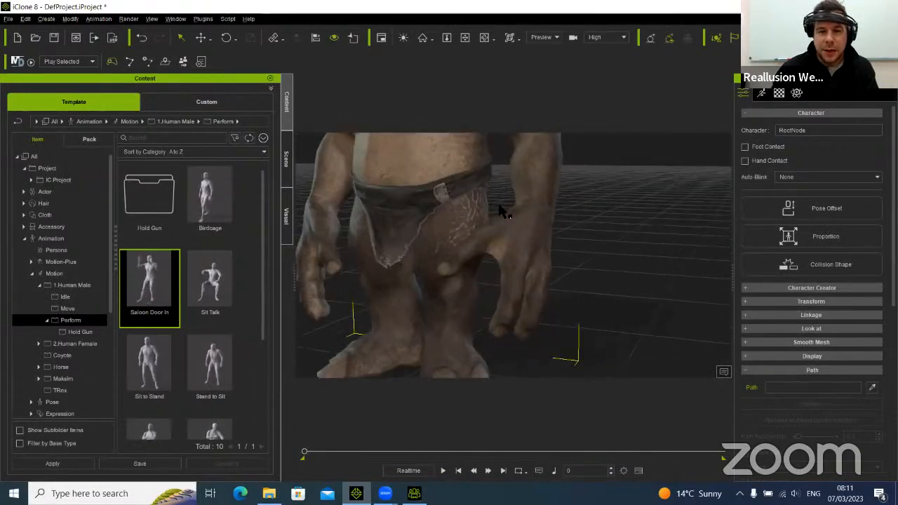
scroll(500, 276, "down", 3)
middle_click_drag(481, 272, 555, 254)
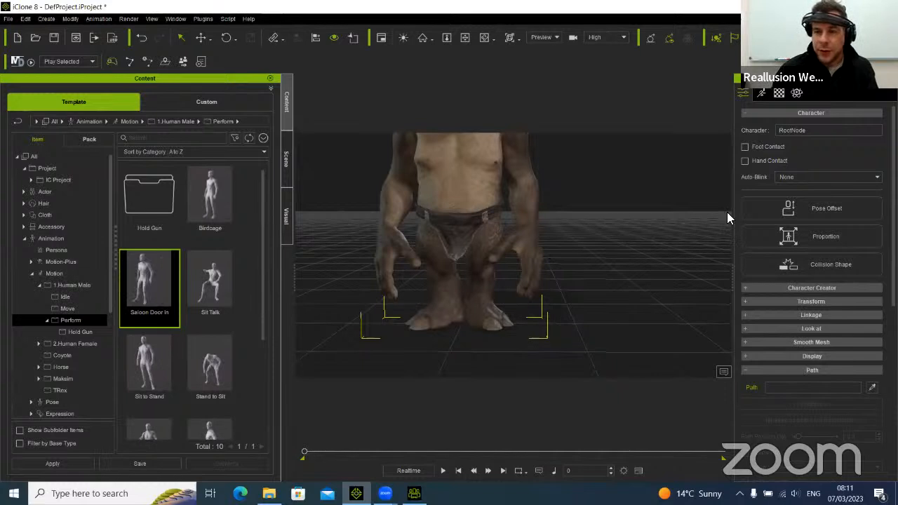
left_click(760, 93)
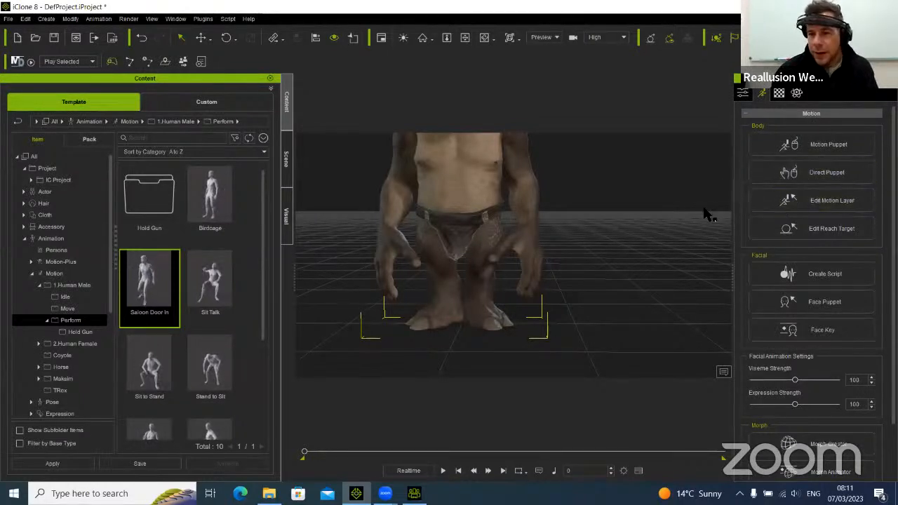
left_click(835, 201)
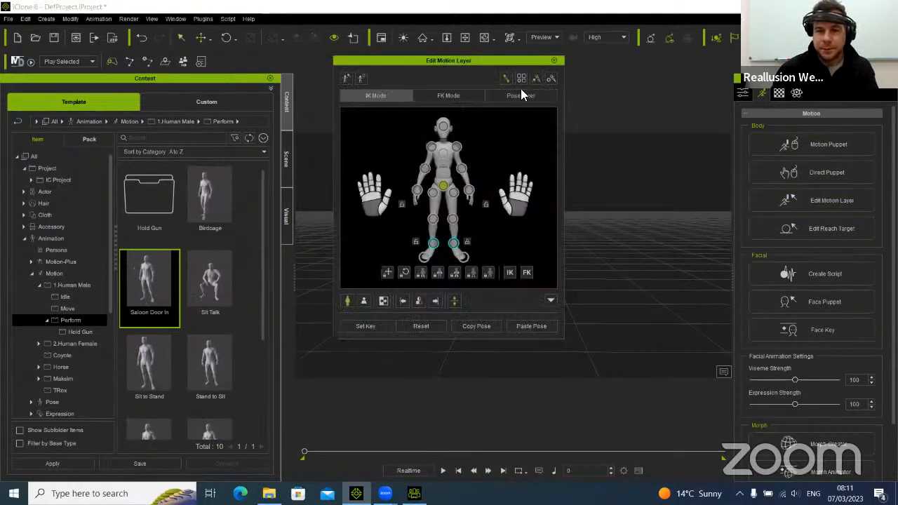
left_click_drag(467, 87, 726, 111)
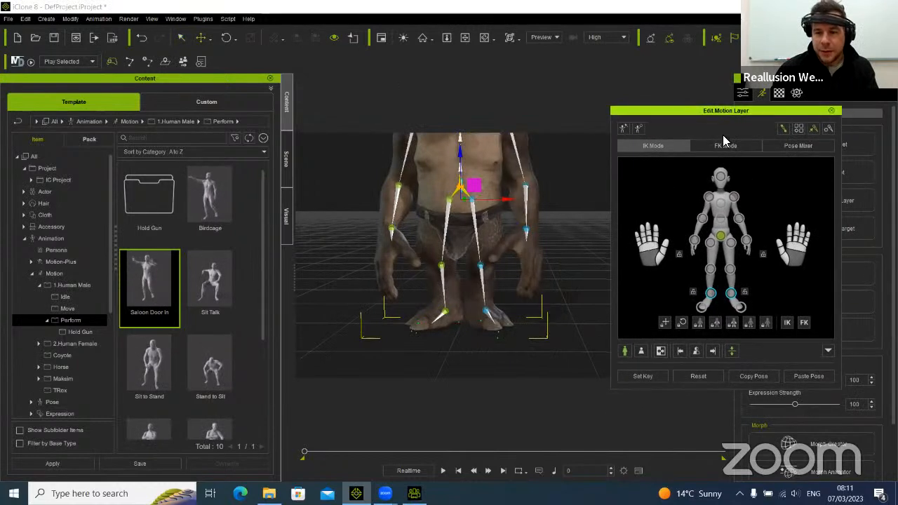
Move the character's right and left feet outward along the red axis in IK Mode to widen the stance
left_click(713, 296)
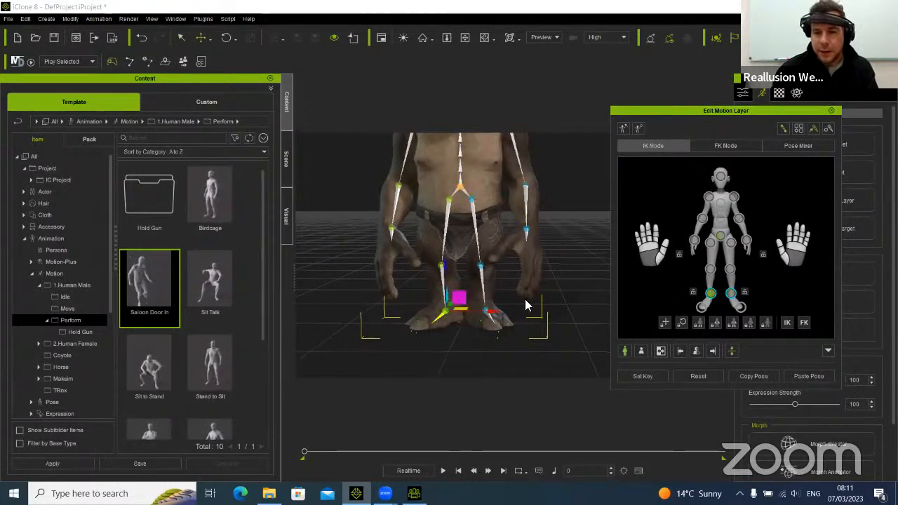
left_click_drag(500, 313, 487, 315)
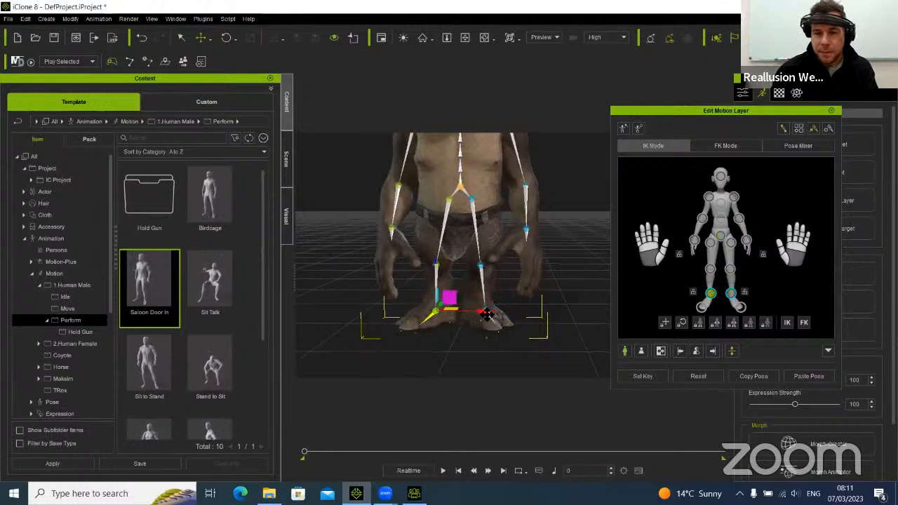
left_click(730, 294)
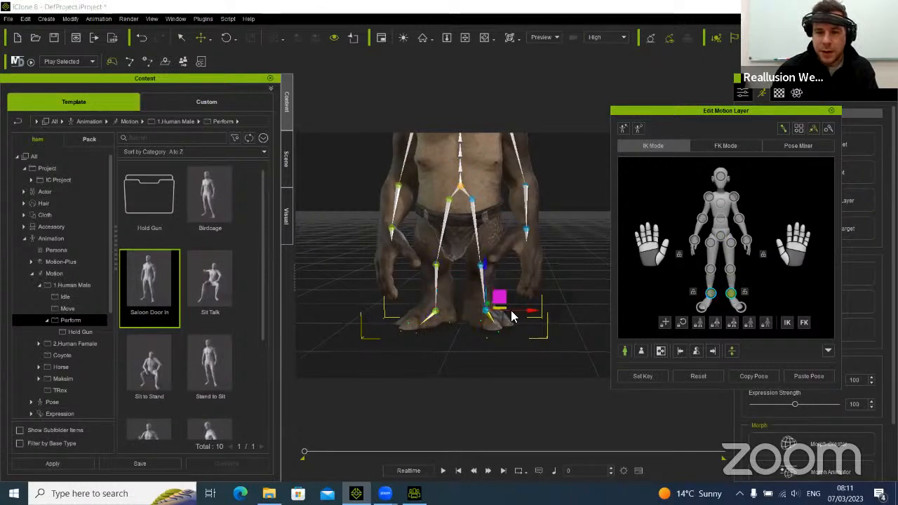
left_click_drag(533, 311, 547, 317)
left_click(710, 294)
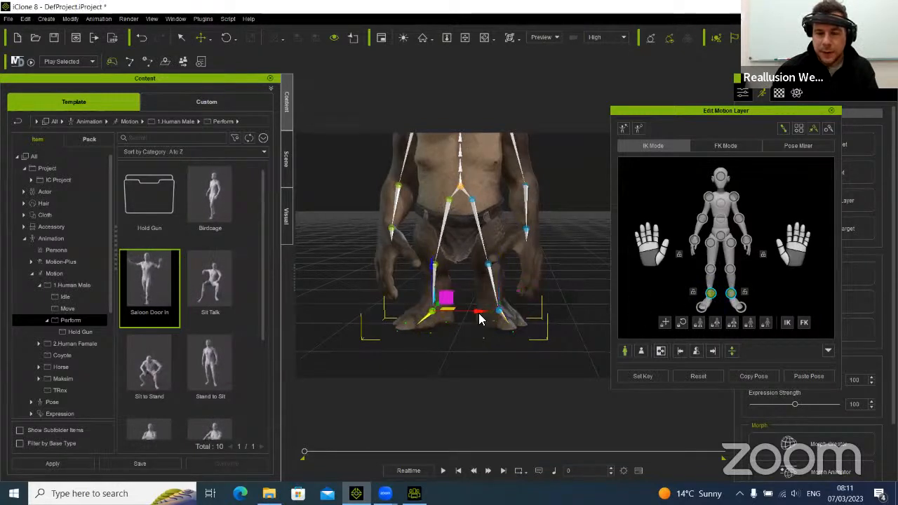
Play back the motion with the widened stance, rewind to the start, and close Edit Motion Layer
right_click_drag(531, 315, 463, 302)
scroll(515, 301, "down", 5)
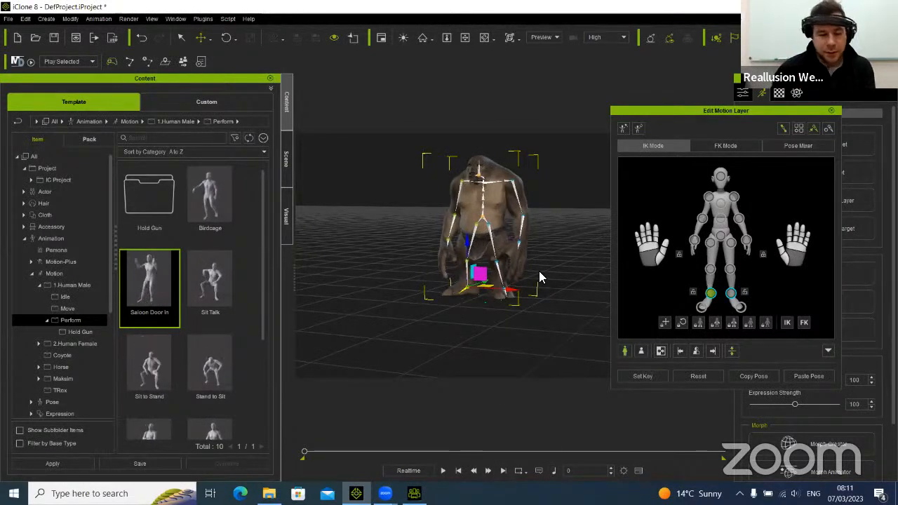
left_click(445, 470)
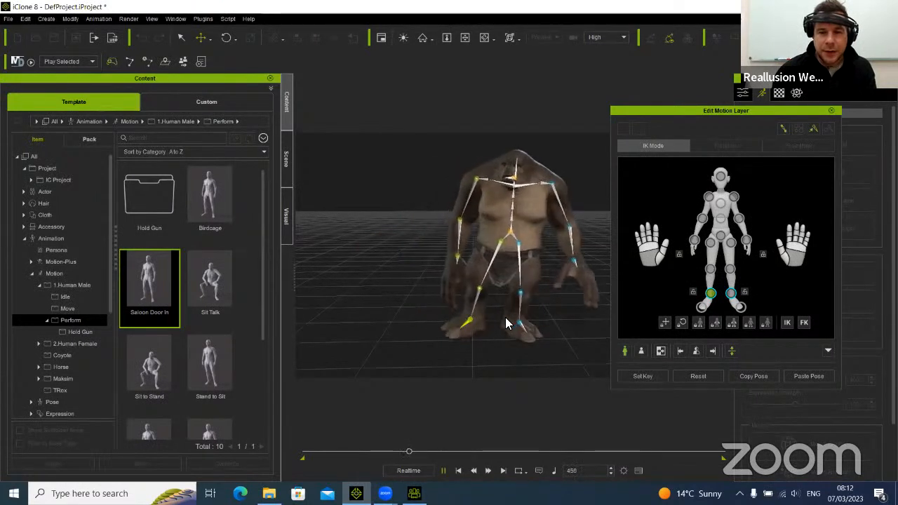
left_click(460, 470)
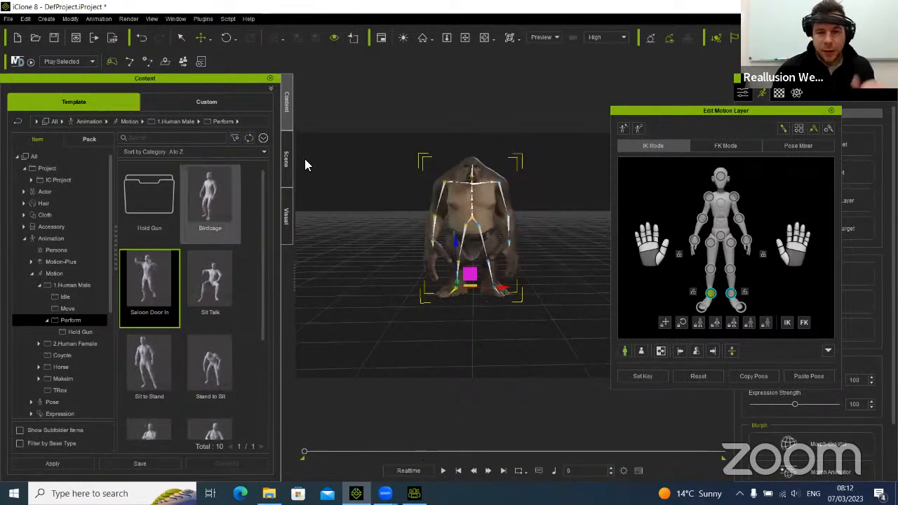
left_click(831, 111)
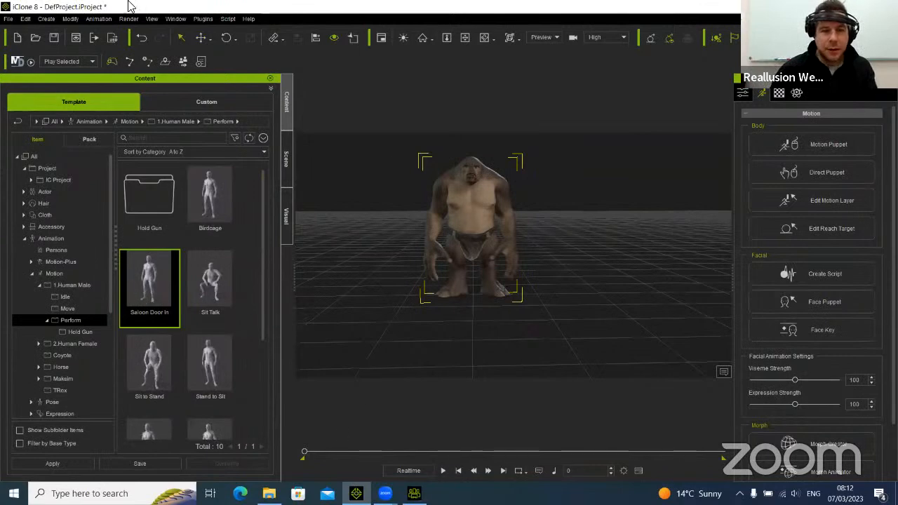
Switch to Character Creator 4 and start a new project without saving the current one
key("alt+Tab")
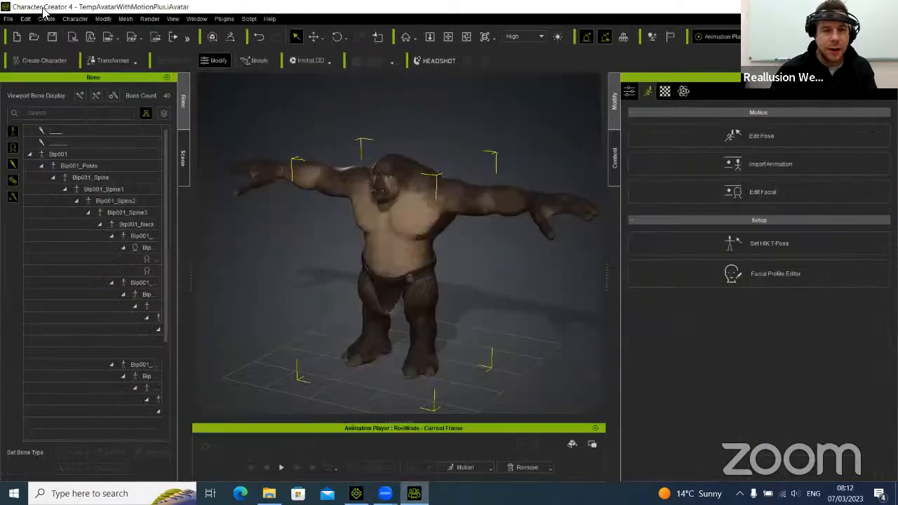
left_click(17, 39)
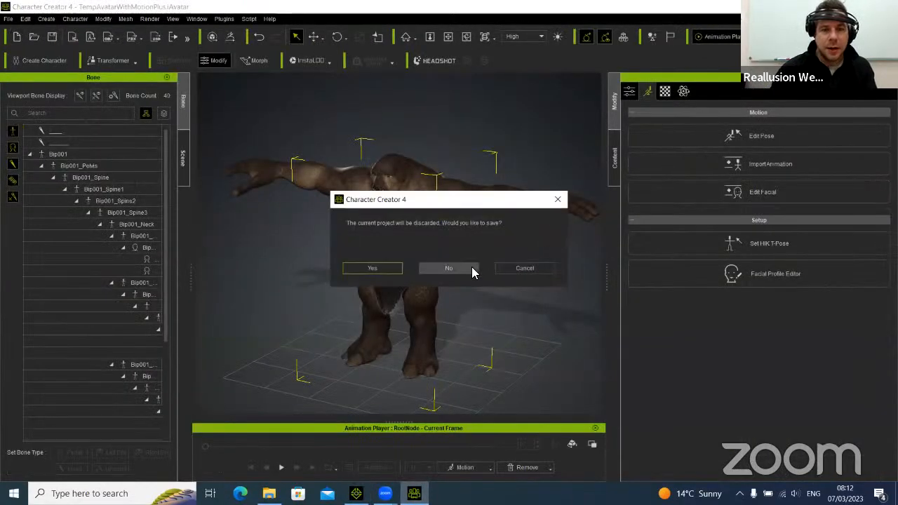
left_click(470, 271)
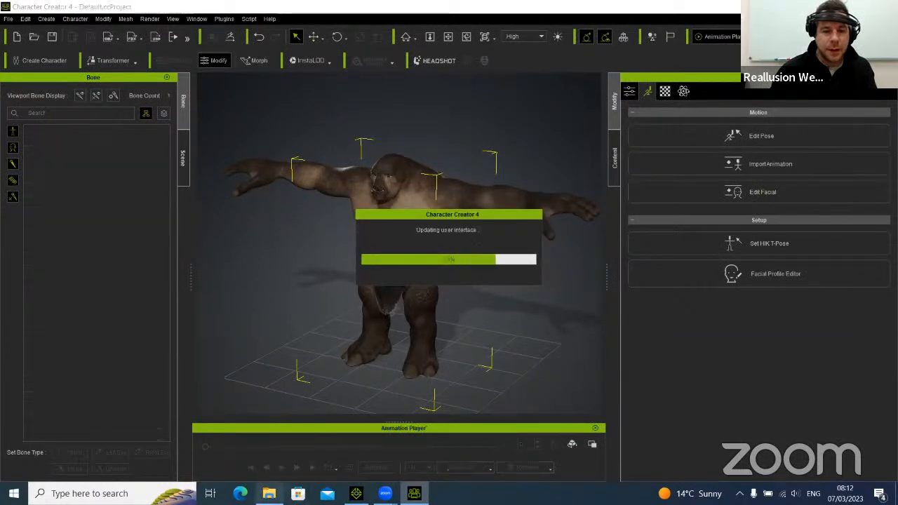
Import the Blender_MetaRig model from the Blender_MetaRig folder as a Humanoid using the Blender_Meta_Rig profile
left_click(268, 449)
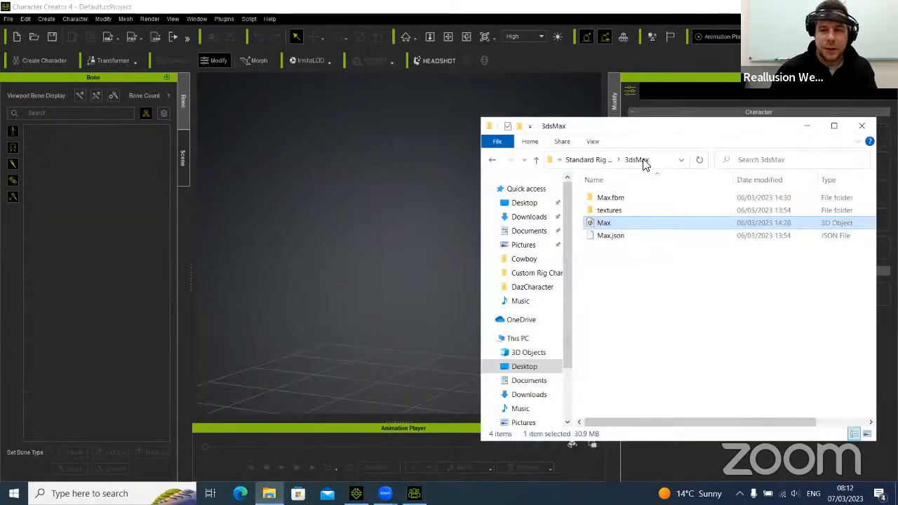
left_click(597, 160)
double_click(626, 212)
left_click_drag(626, 223, 416, 365)
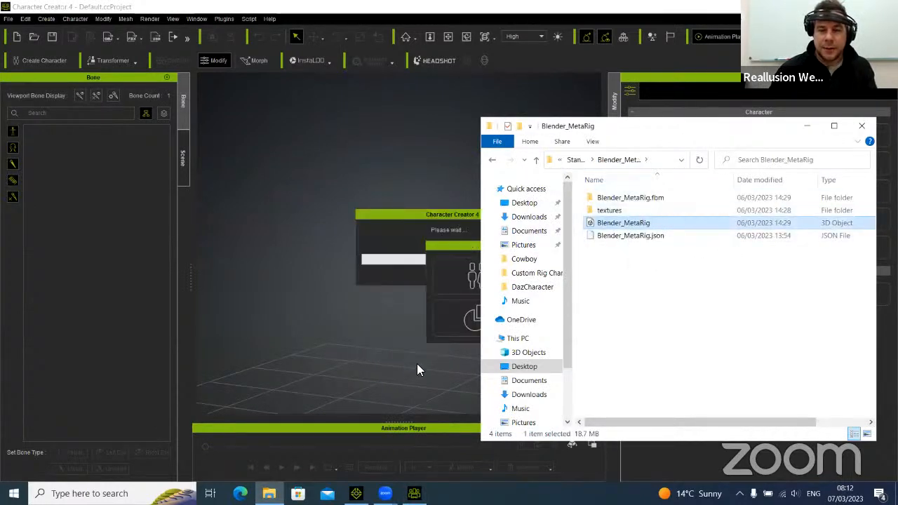
left_click(809, 127)
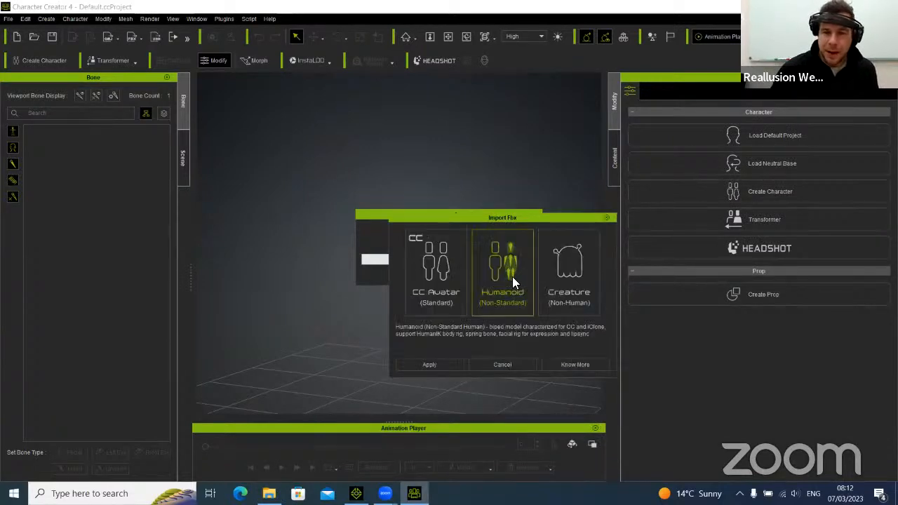
left_click(431, 366)
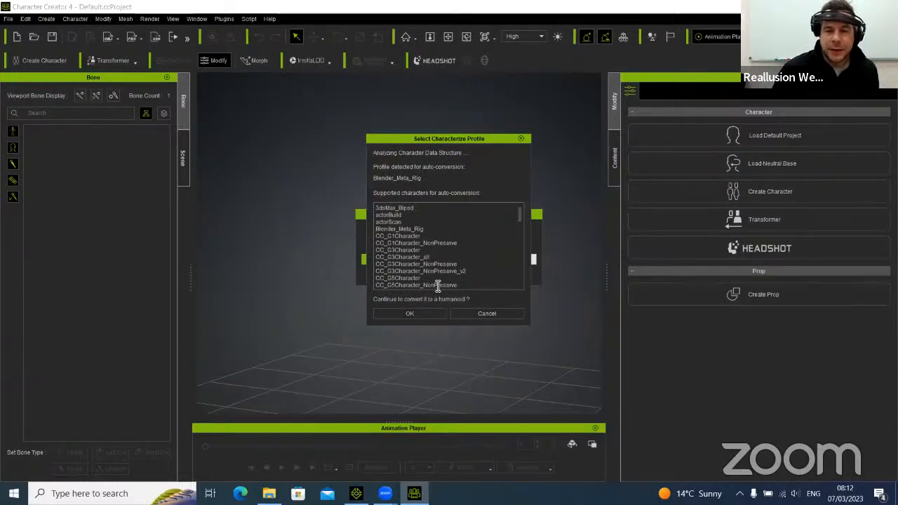
left_click(415, 314)
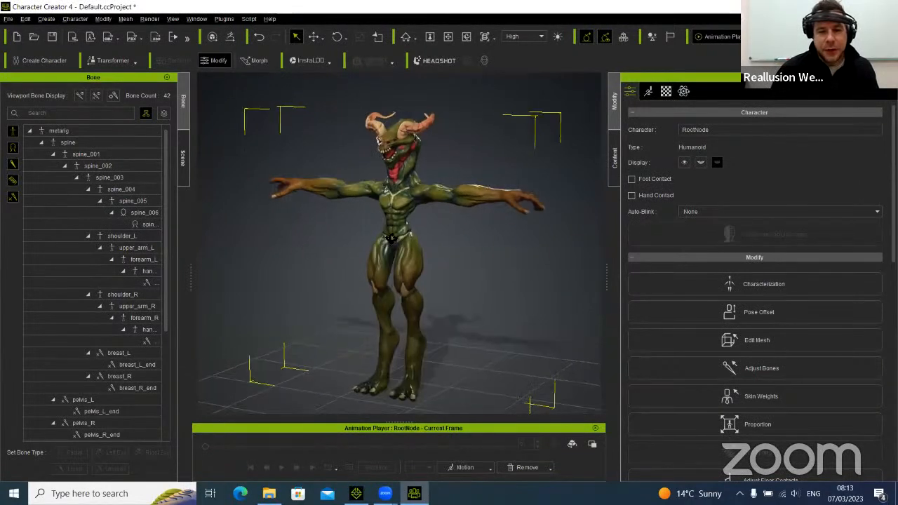
Test the imported horned character with the male Walk_M motion, checking it from several angles, and rewind to the start
left_click(491, 469)
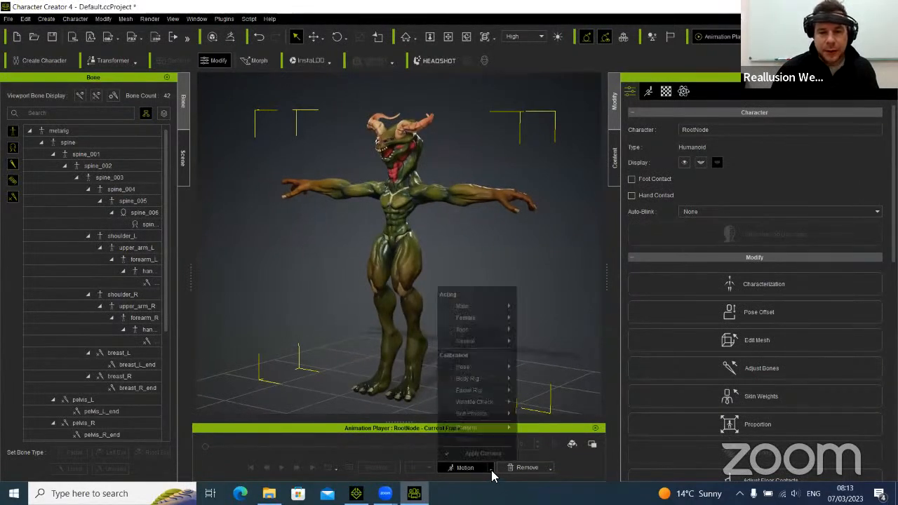
mouse_move(486, 309)
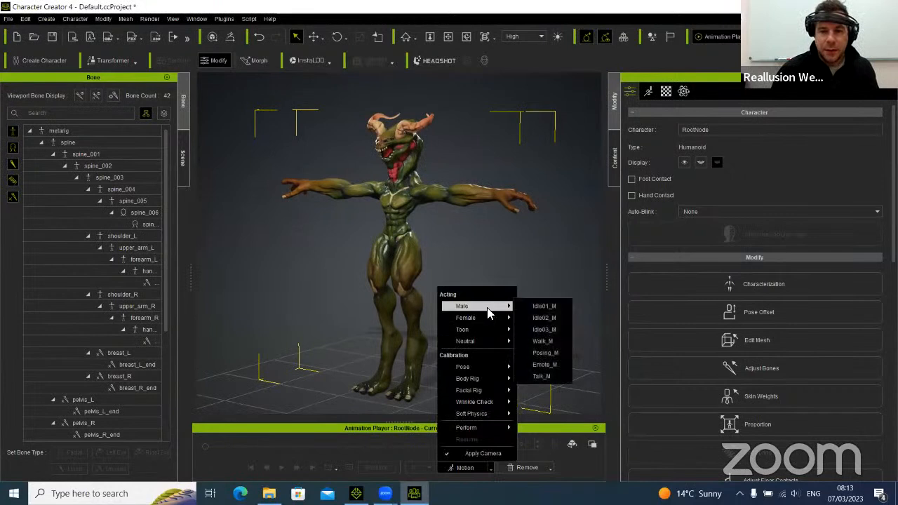
left_click(552, 343)
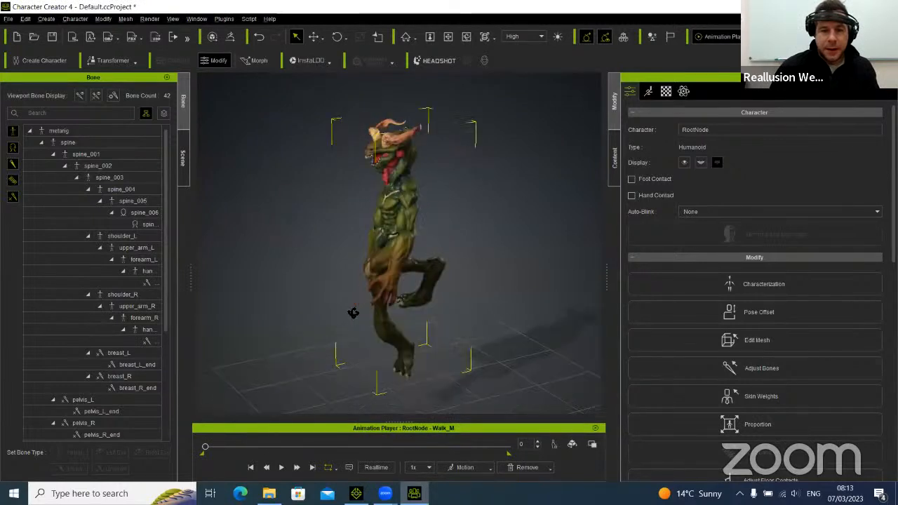
left_click(283, 470)
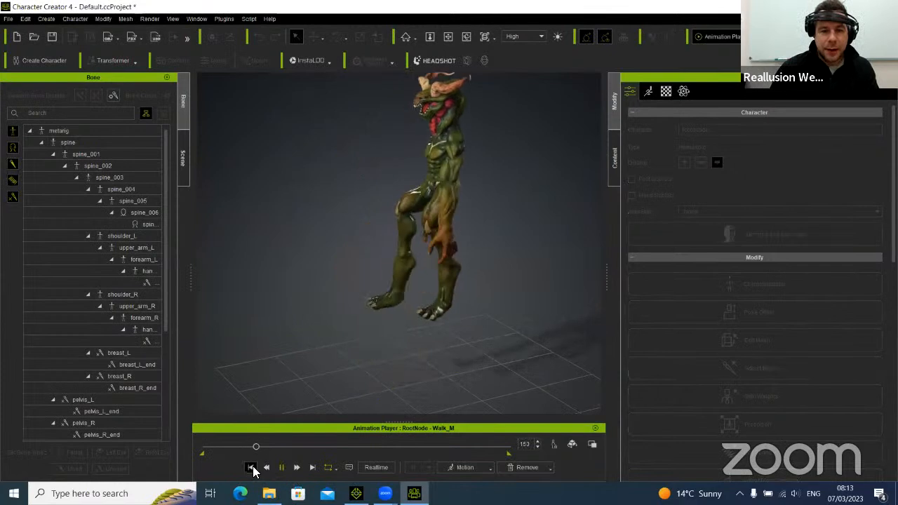
left_click(252, 468)
right_click_drag(294, 330, 431, 291)
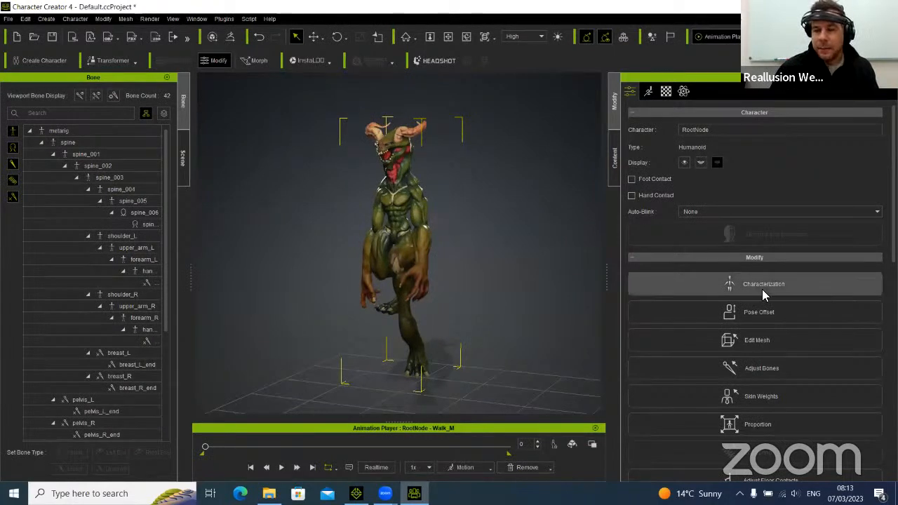
Inspect the horned character's HIK T-pose setup, exit it, and remove all animation from the character
scroll(796, 383, "down", 2)
scroll(773, 361, "up", 2)
left_click(648, 91)
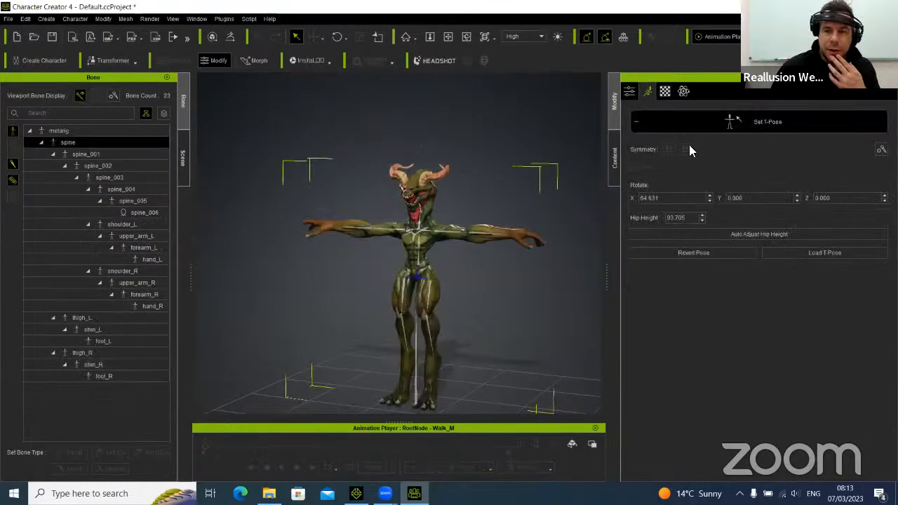
left_click(728, 132)
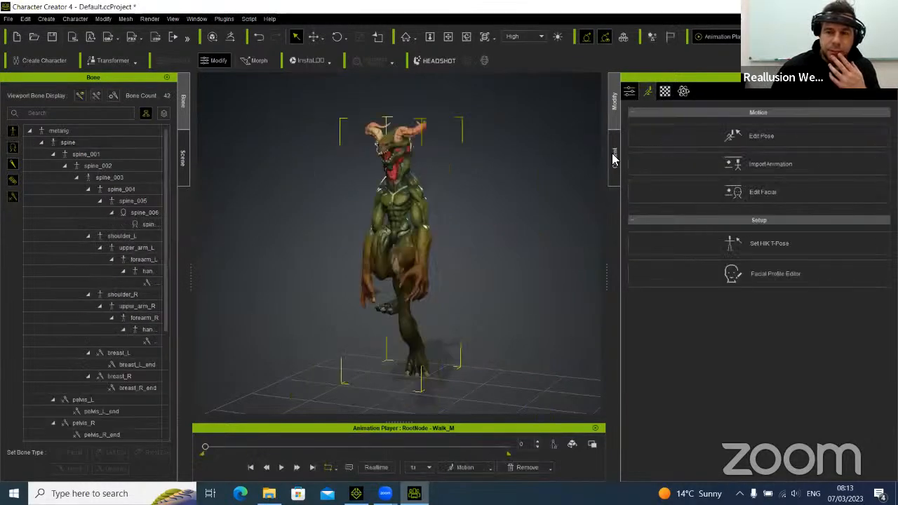
left_click(521, 470)
left_click(519, 409)
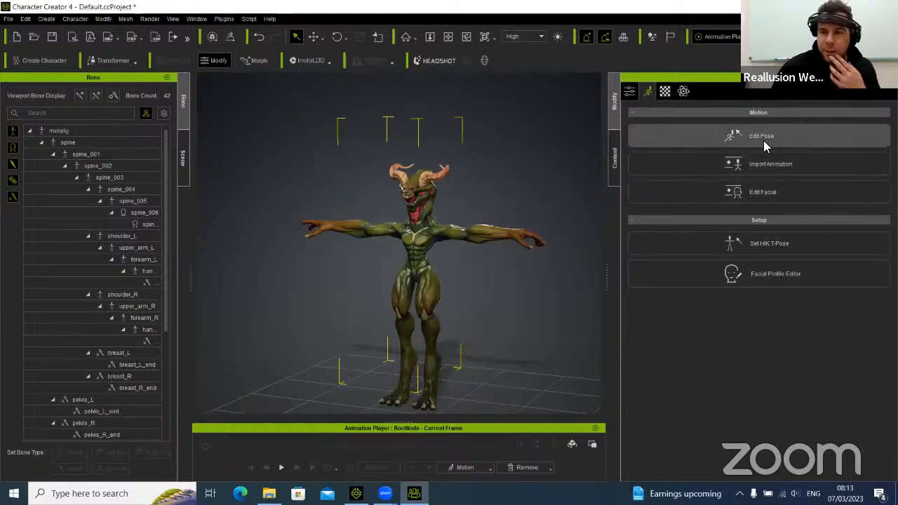
Check the horned character's HIK T-pose settings, leave them, and apply the male Walk_M motion
left_click(783, 247)
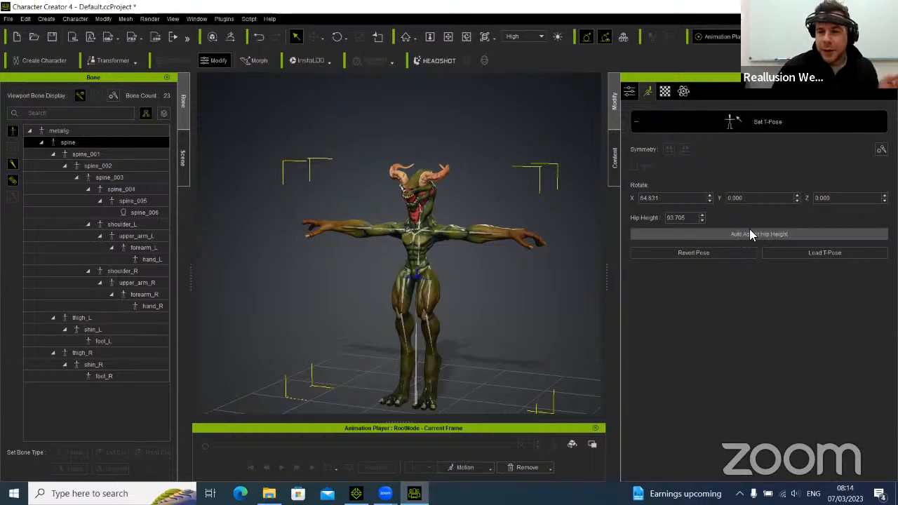
left_click(749, 121)
left_click(490, 467)
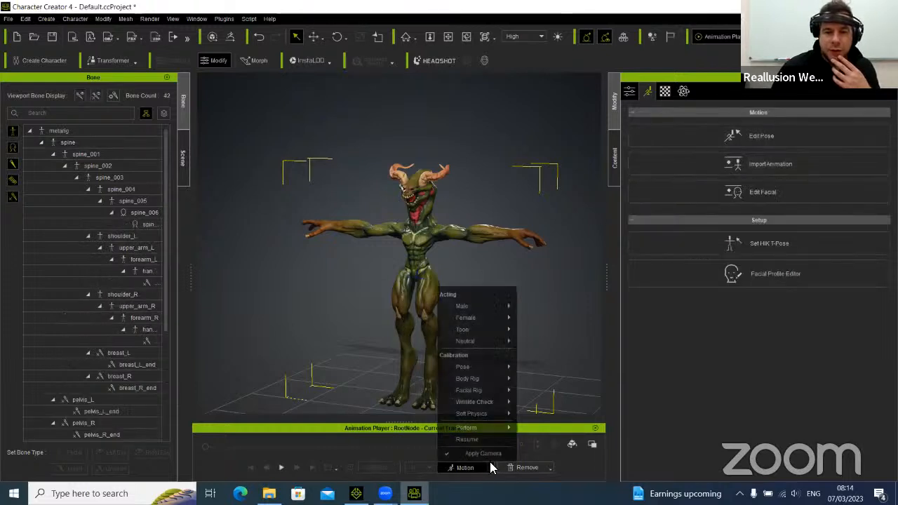
left_click(502, 309)
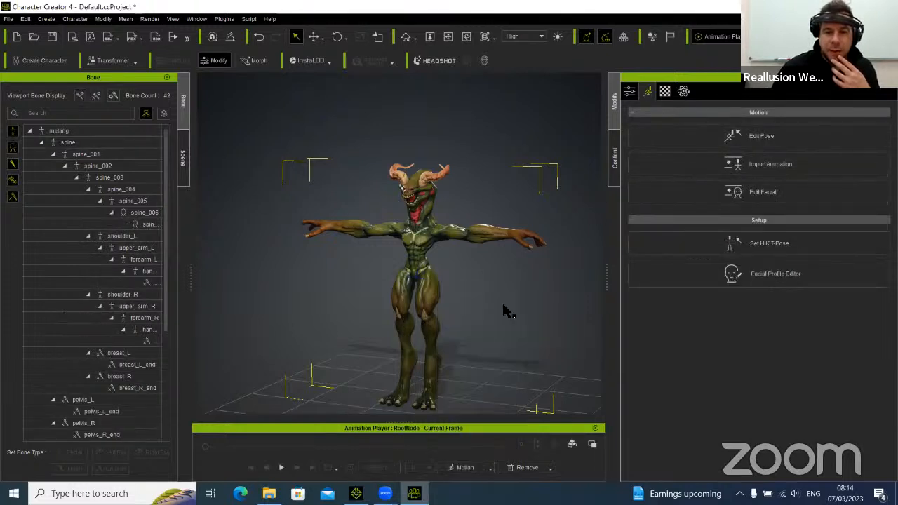
left_click(491, 469)
mouse_move(500, 309)
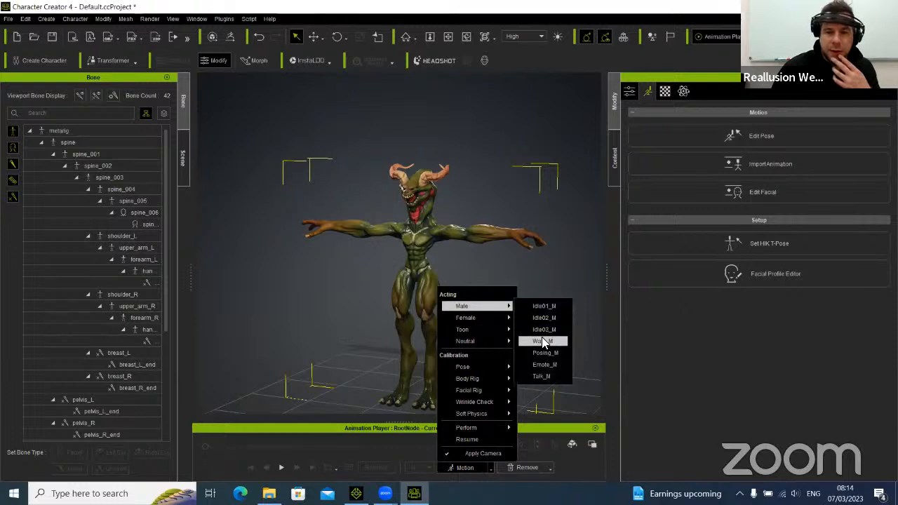
left_click(544, 333)
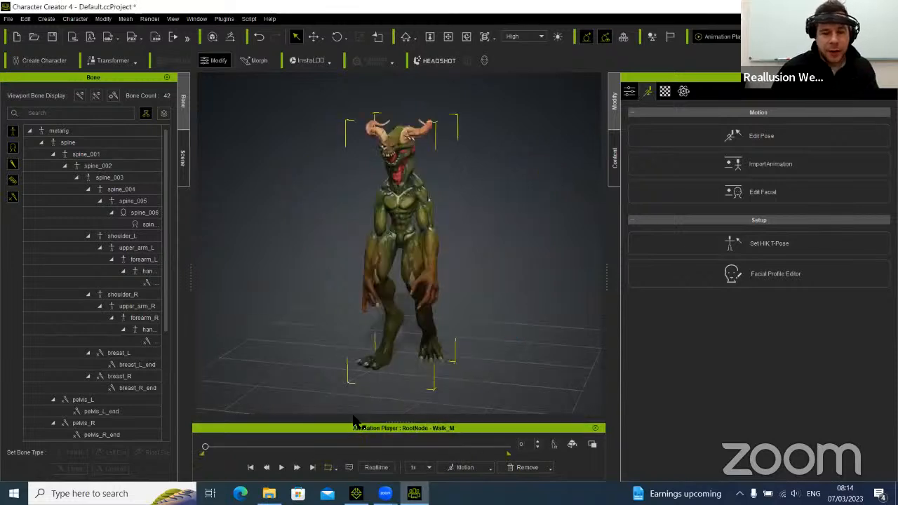
Play the Walk_M motion from the character's side, rewind to the start, and return to a three-quarter front view
right_click_drag(470, 281, 304, 284)
right_click_drag(468, 305, 356, 324)
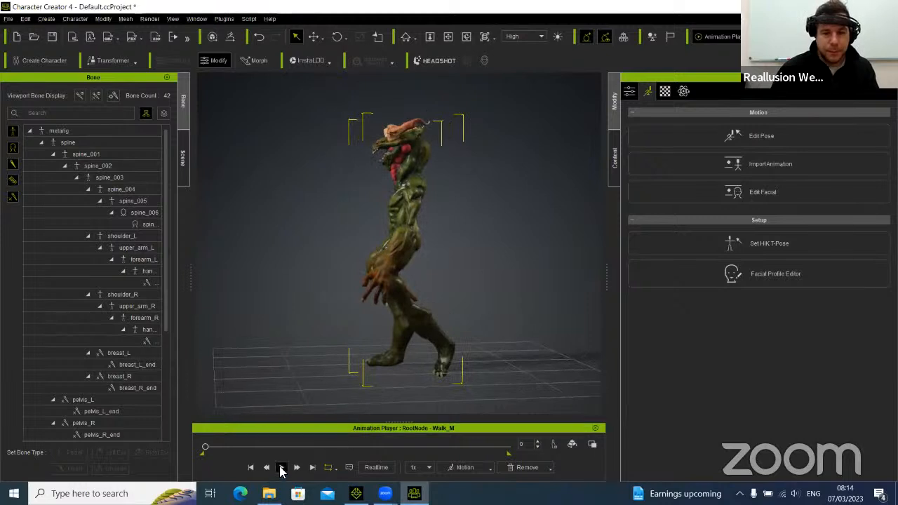
left_click(282, 468)
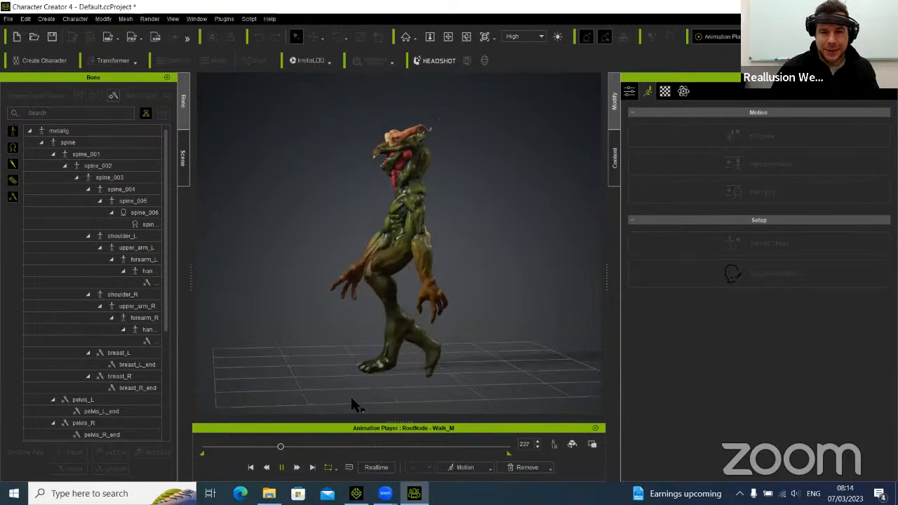
left_click(251, 468)
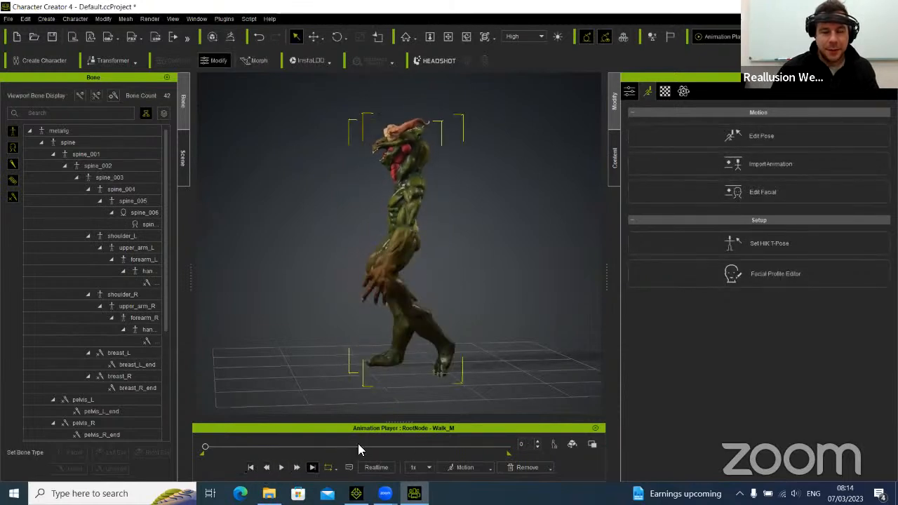
right_click_drag(334, 232, 522, 266)
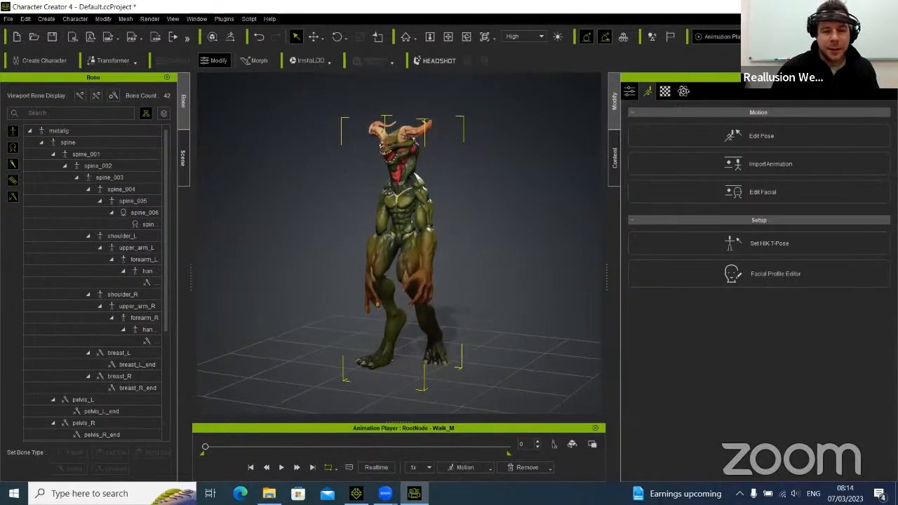
Delete the ape character in iClone 8, then send the horned character there from Character Creator 4
left_click(361, 494)
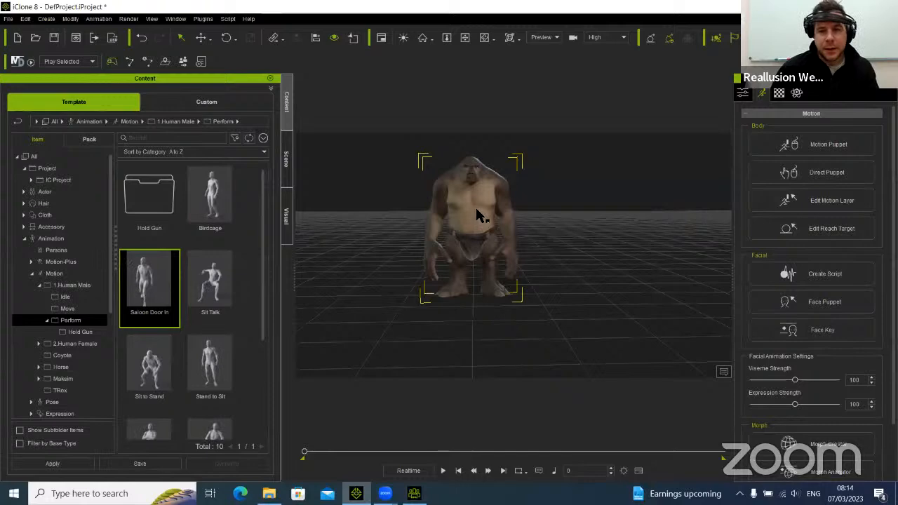
key("Delete")
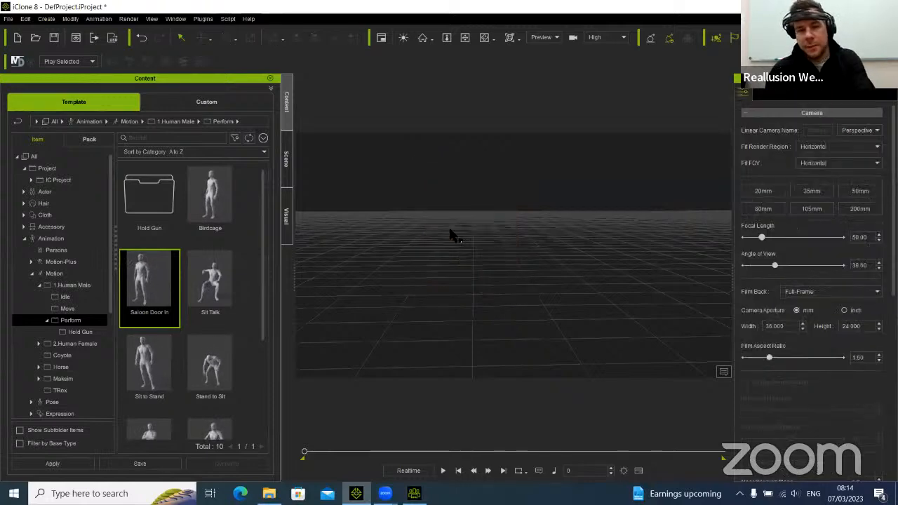
left_click(414, 494)
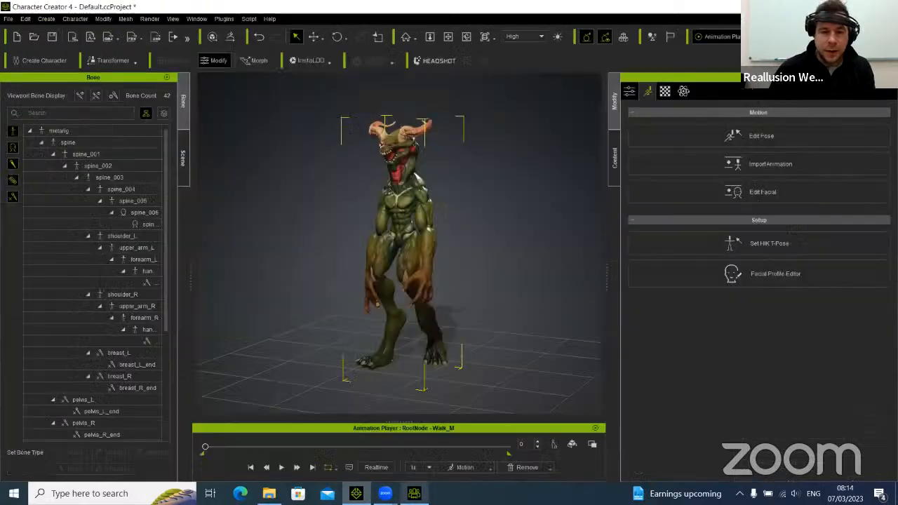
left_click(72, 37)
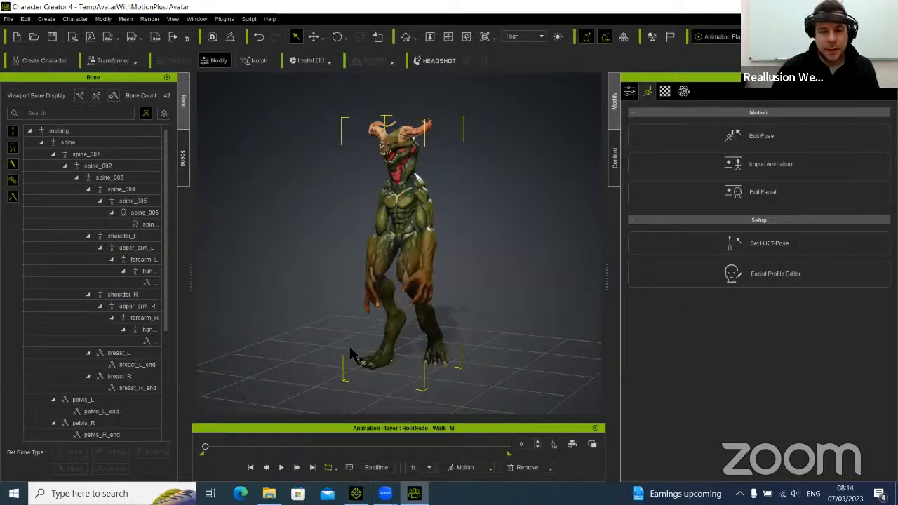
left_click(356, 493)
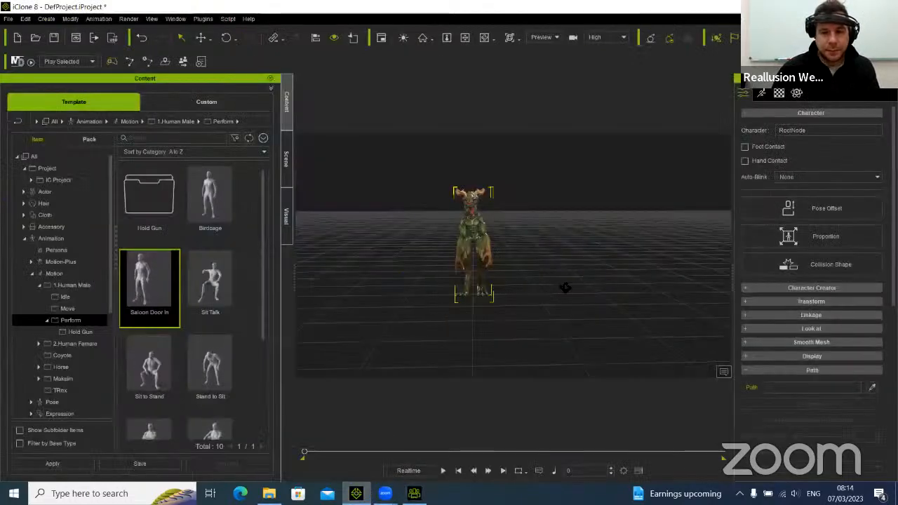
Play the horned character's walk from the side in iClone 8, rewind it, and frame the character from the front
right_click_drag(565, 288, 355, 281)
right_click_drag(508, 306, 475, 152, "alt")
middle_click_drag(456, 270, 491, 332)
scroll(491, 331, "down", 3)
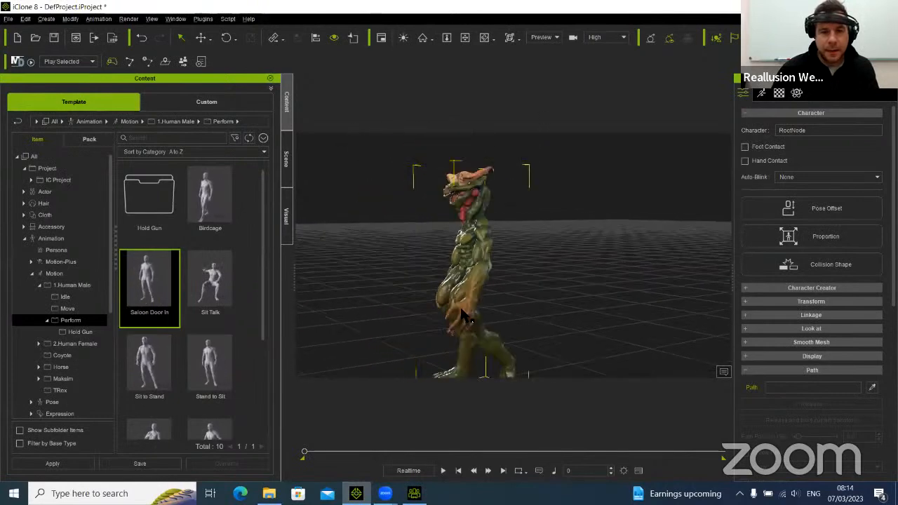
left_click(443, 472)
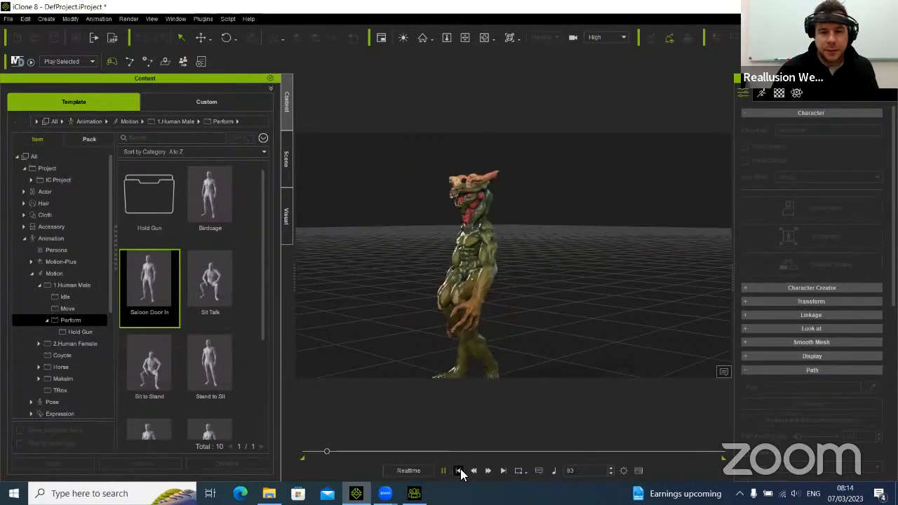
left_click(459, 470)
right_click_drag(420, 242, 525, 282)
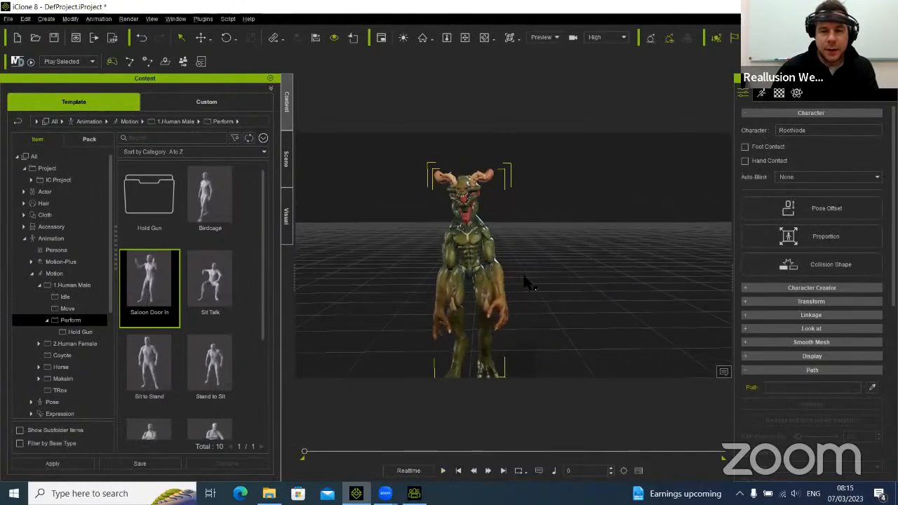
middle_click_drag(522, 275, 546, 273)
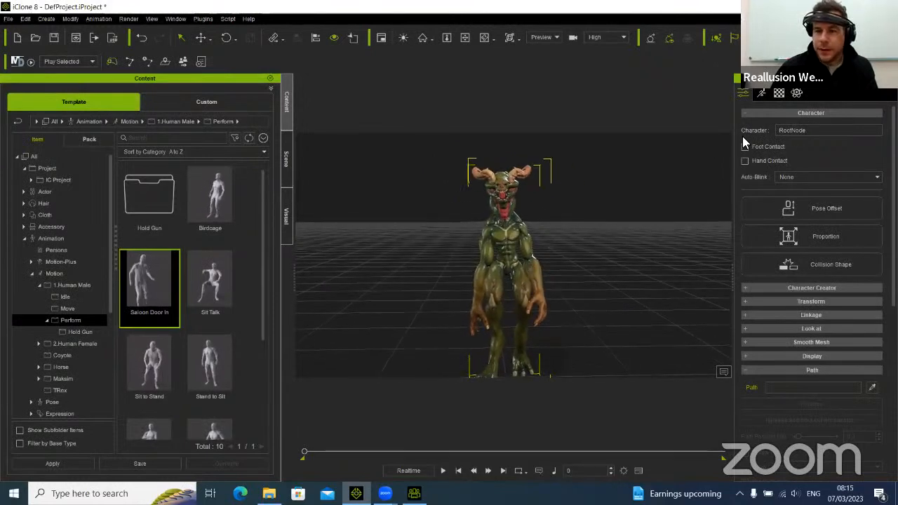
Set up Direct Puppet for the character's head with Screen-based rotation, and preview the head movement over the walk
left_click(763, 94)
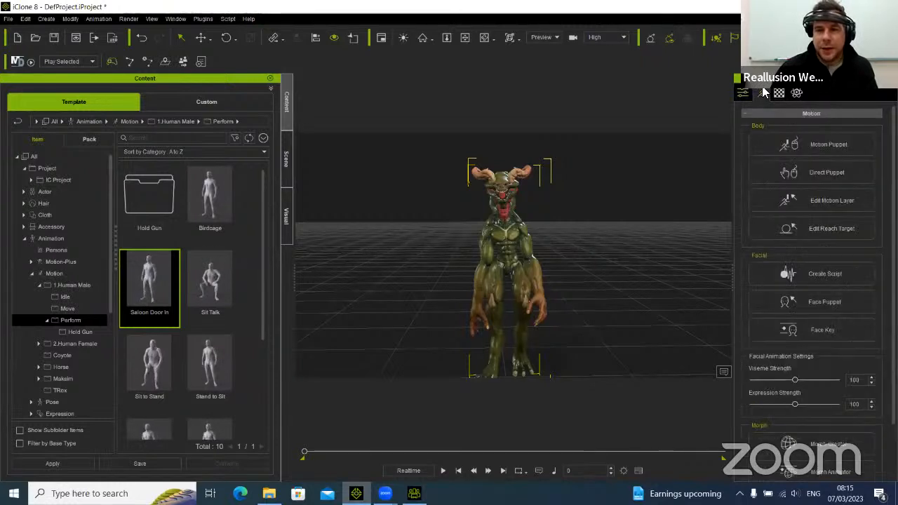
left_click(821, 172)
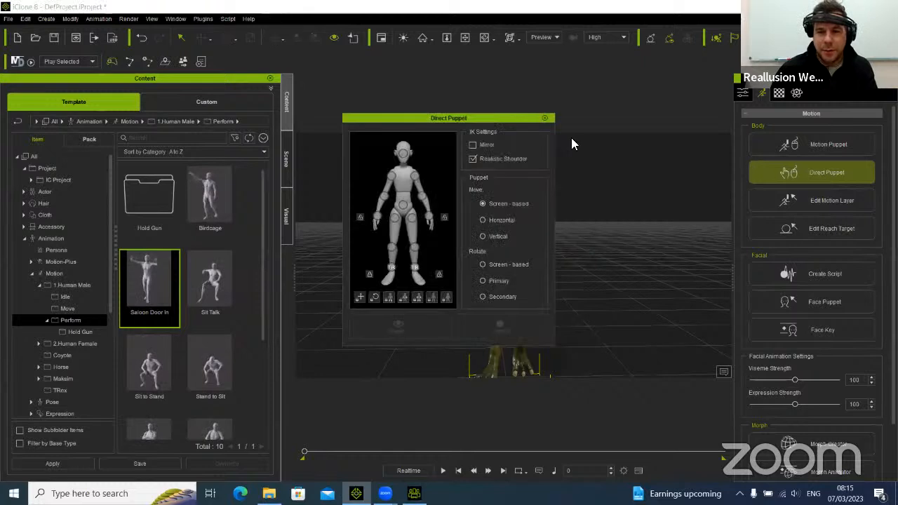
left_click_drag(435, 114, 551, 155)
left_click_drag(675, 187, 708, 152)
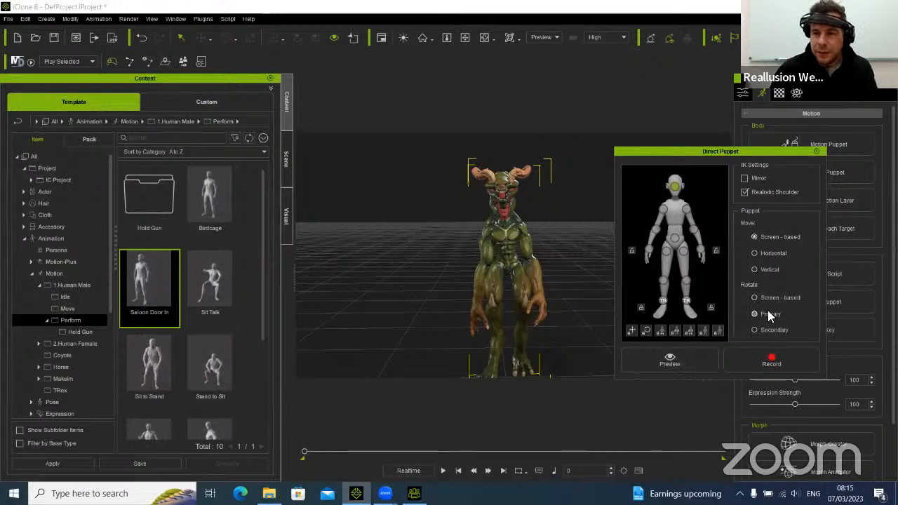
left_click(690, 353)
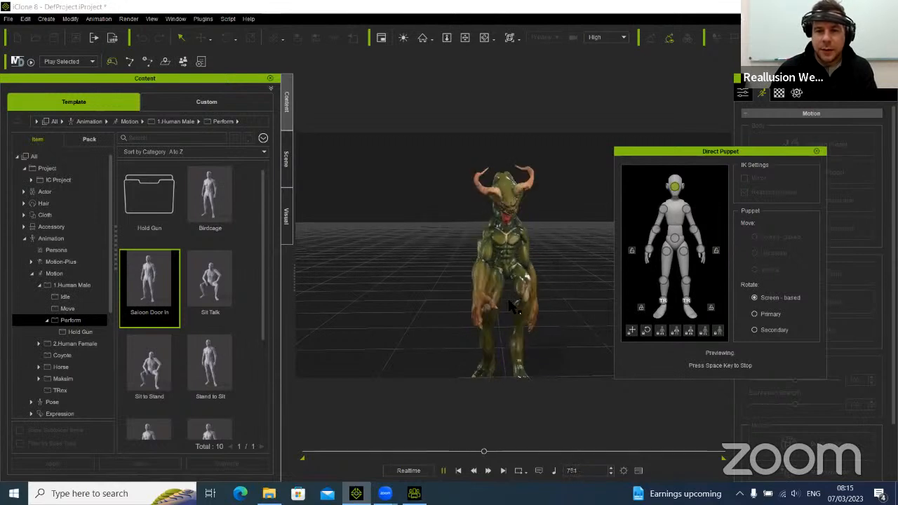
key("space")
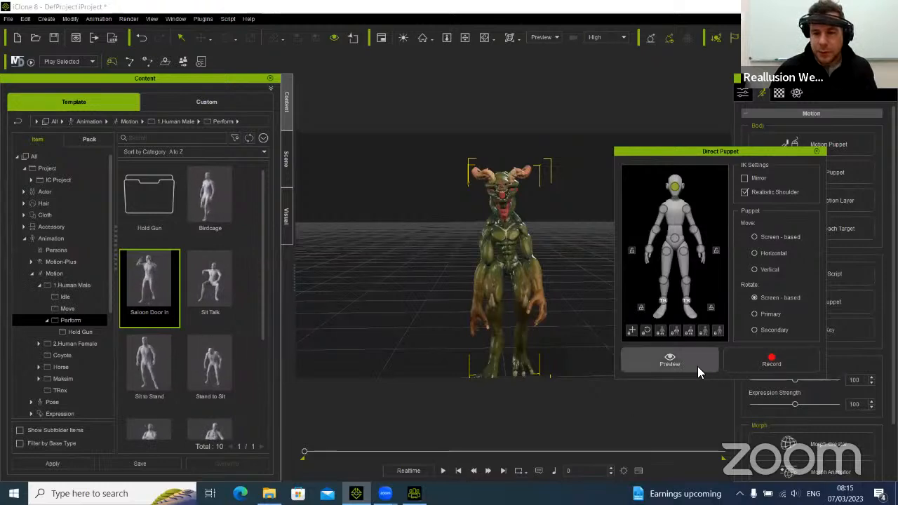
Record the puppeted head rotation over the walk to about frame 873 and close Direct Puppet
left_click(771, 364)
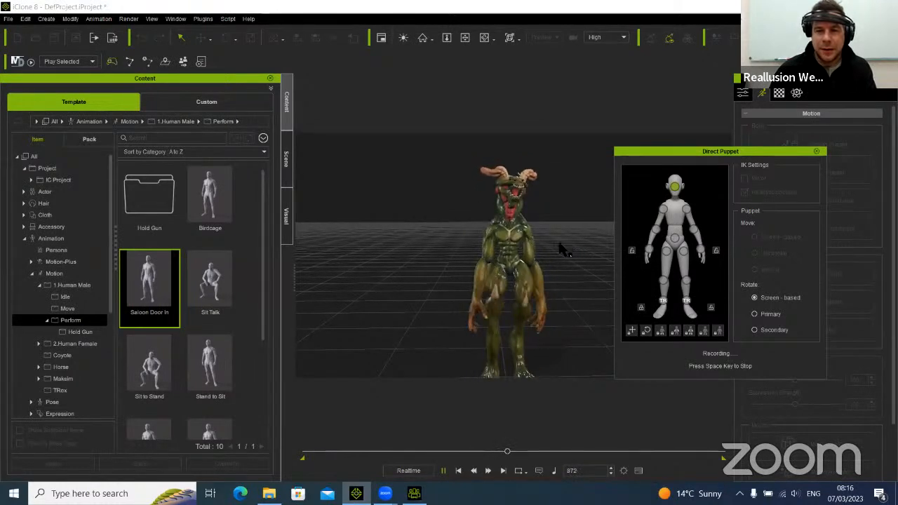
key("space")
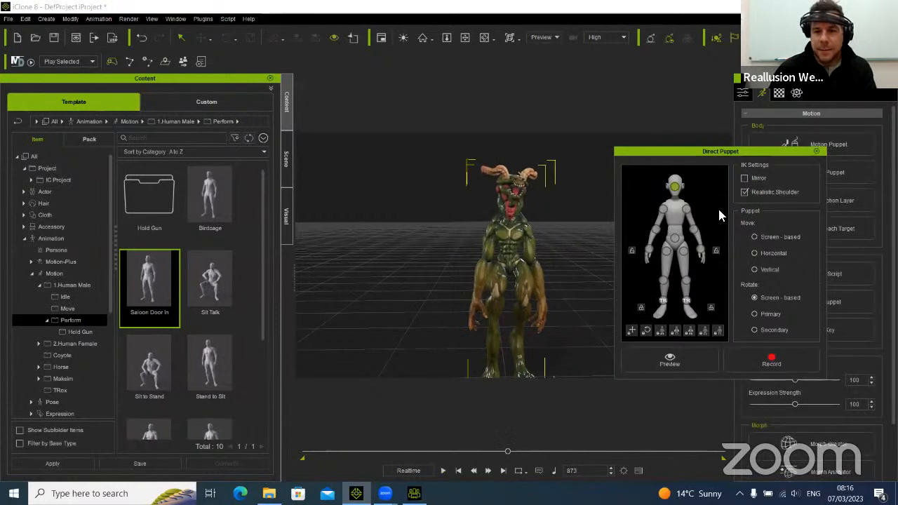
left_click(816, 153)
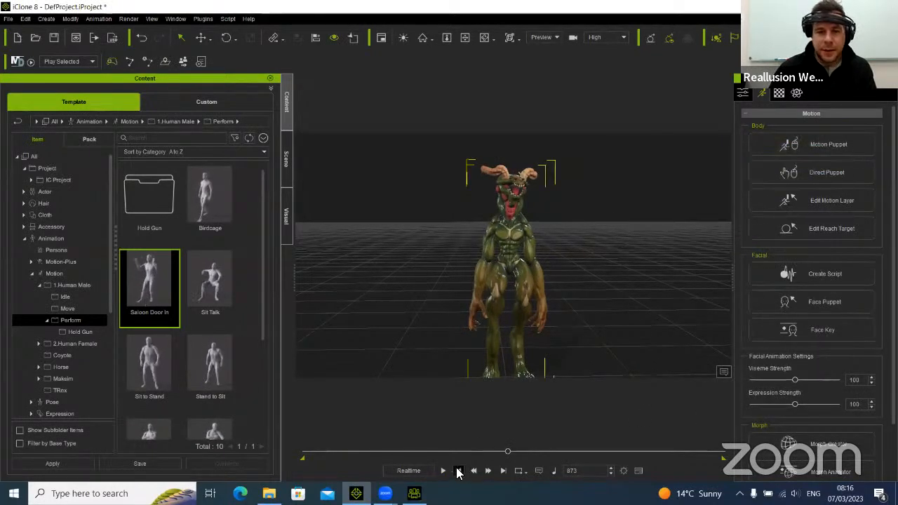
Play the recorded head animation from the first frame and rewind to the start
left_click(459, 470)
left_click(443, 471)
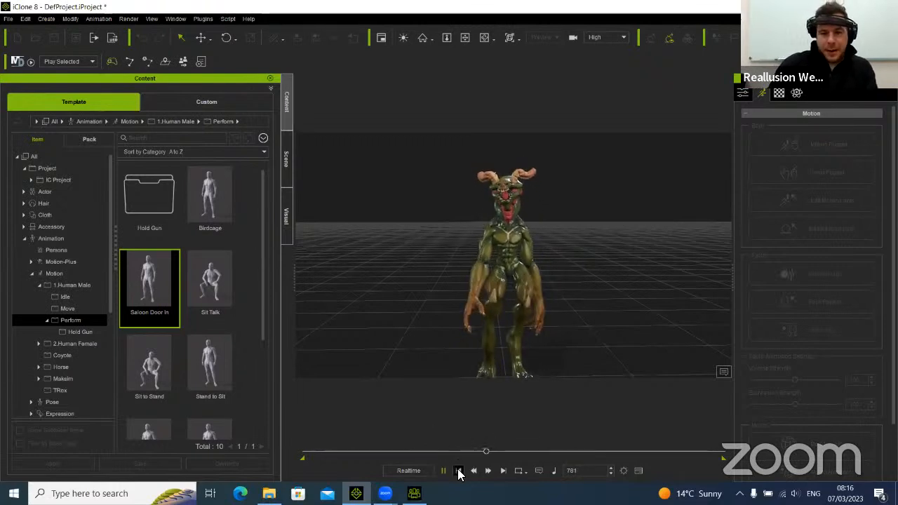
left_click(458, 469)
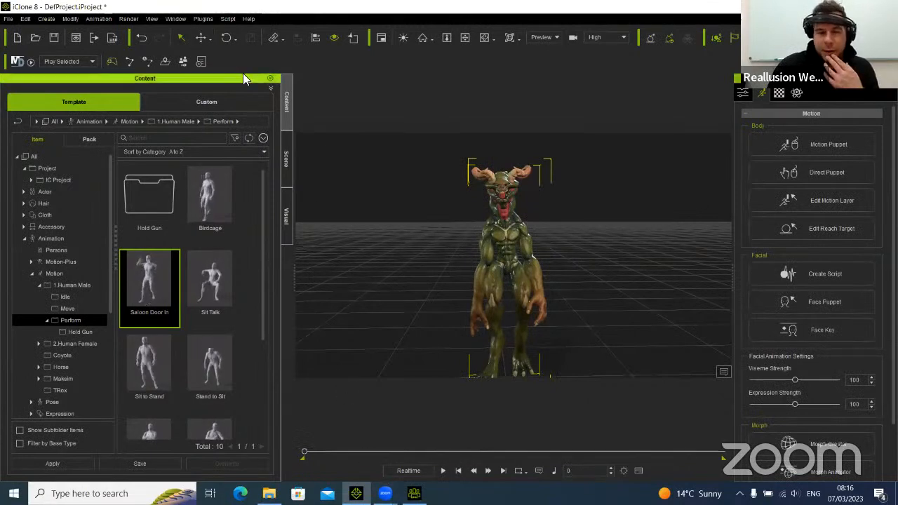
Start new projects in both iClone 8 and Character Creator 4 without saving the current ones
left_click(17, 39)
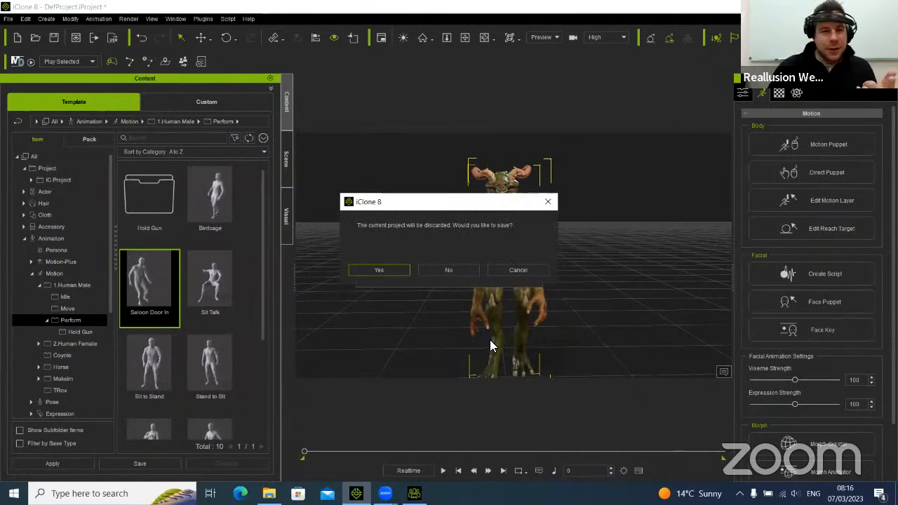
left_click(449, 270)
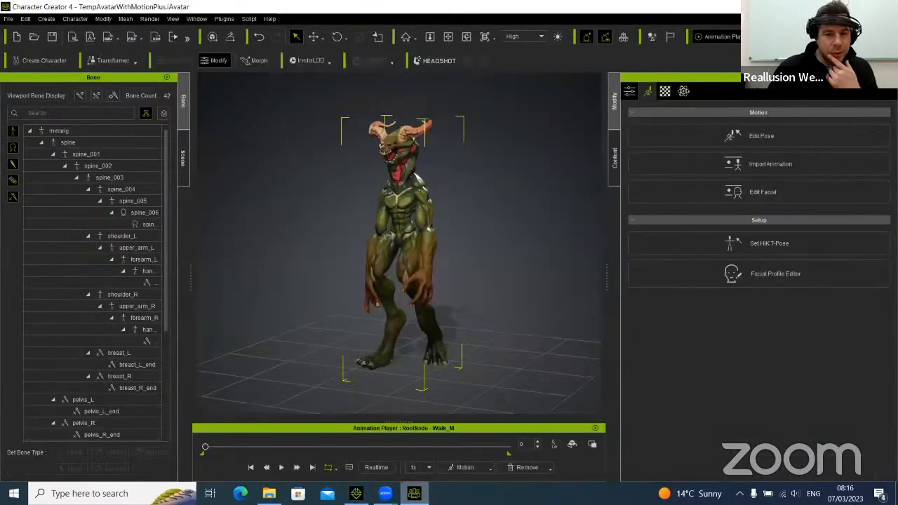
left_click(17, 37)
left_click(464, 267)
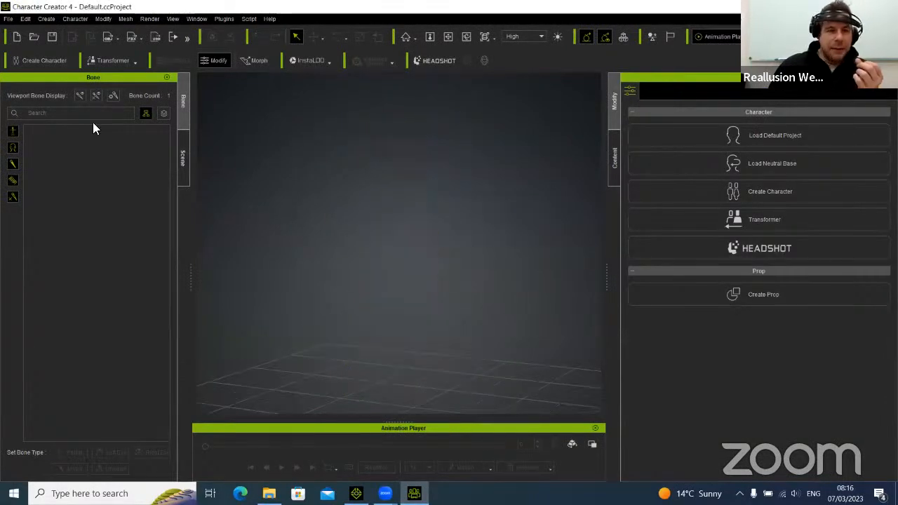
left_click(117, 61)
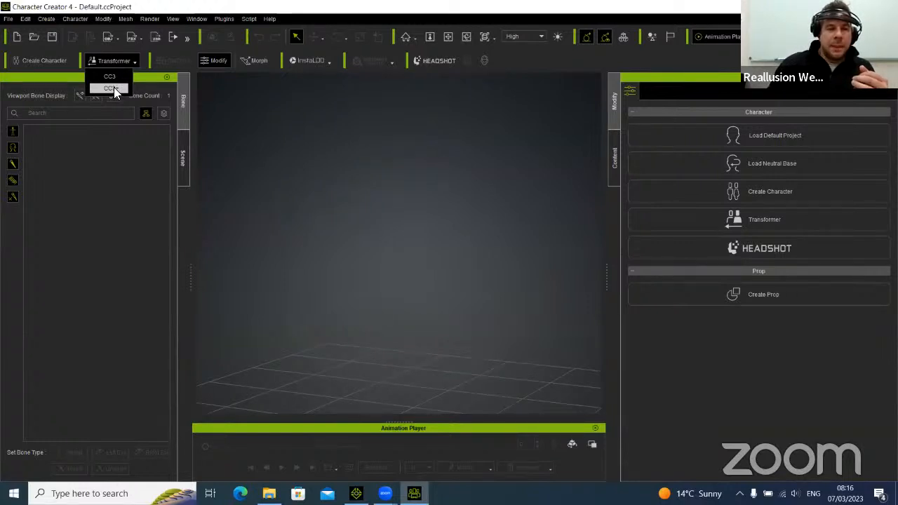
left_click(156, 8)
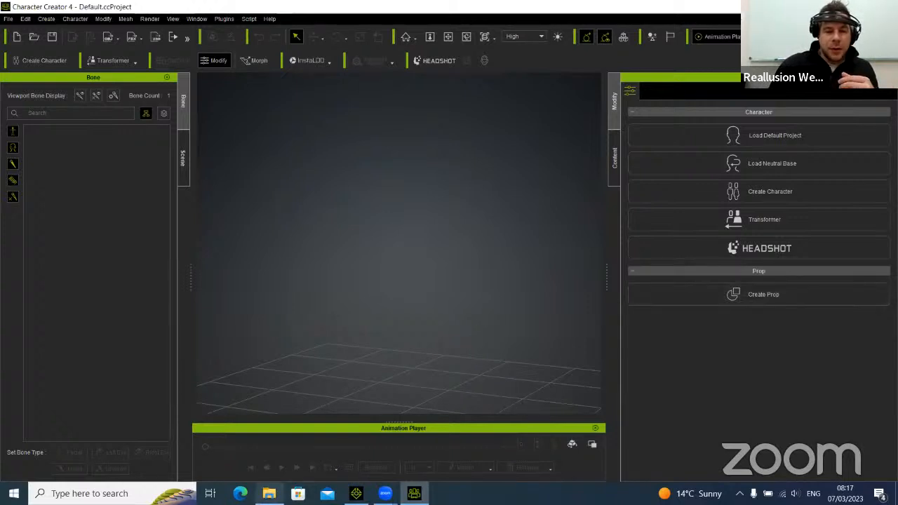
Import the DazCharacter FBX file from the Standard Rig Character folder as a Humanoid (Non-Standard) character
left_click(269, 493)
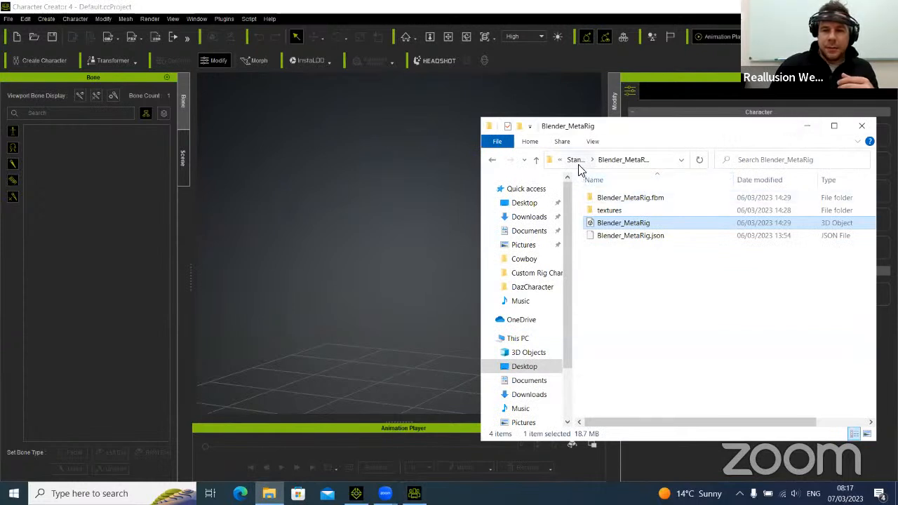
left_click(578, 162)
double_click(624, 223)
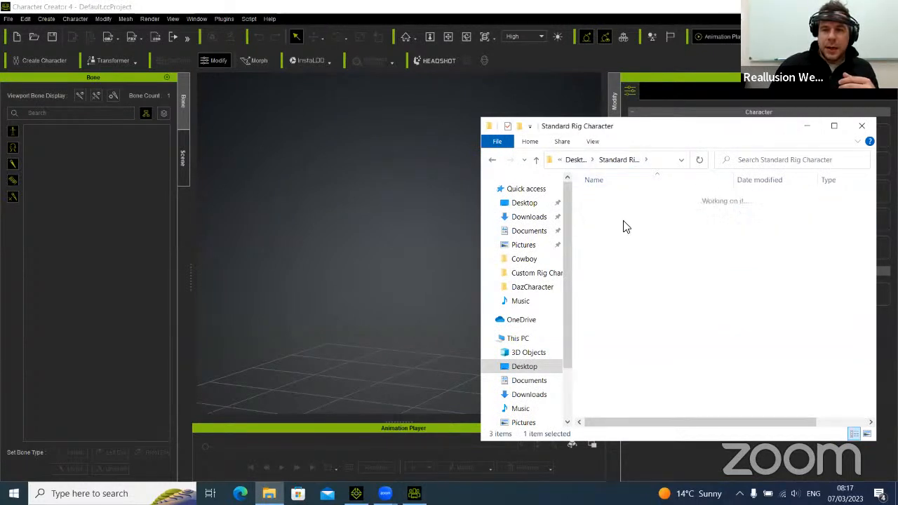
left_click_drag(623, 214, 365, 393)
left_click(807, 127)
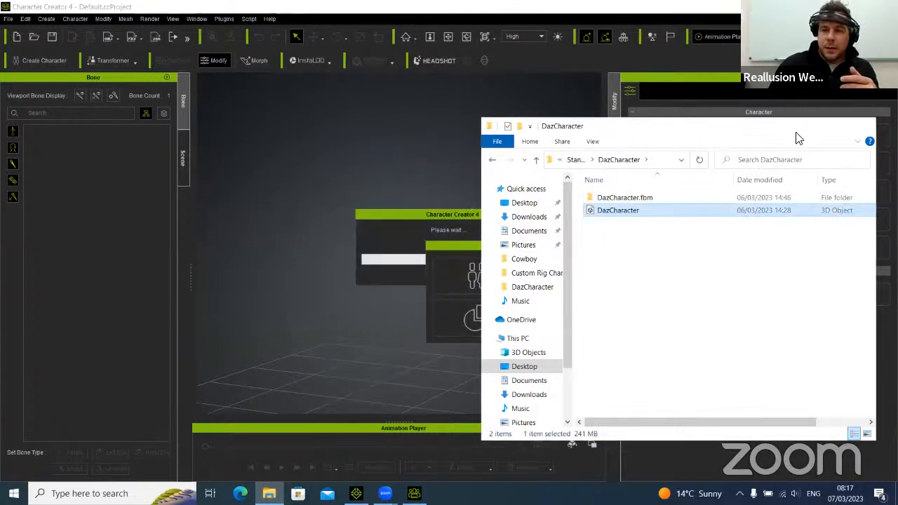
left_click(512, 284)
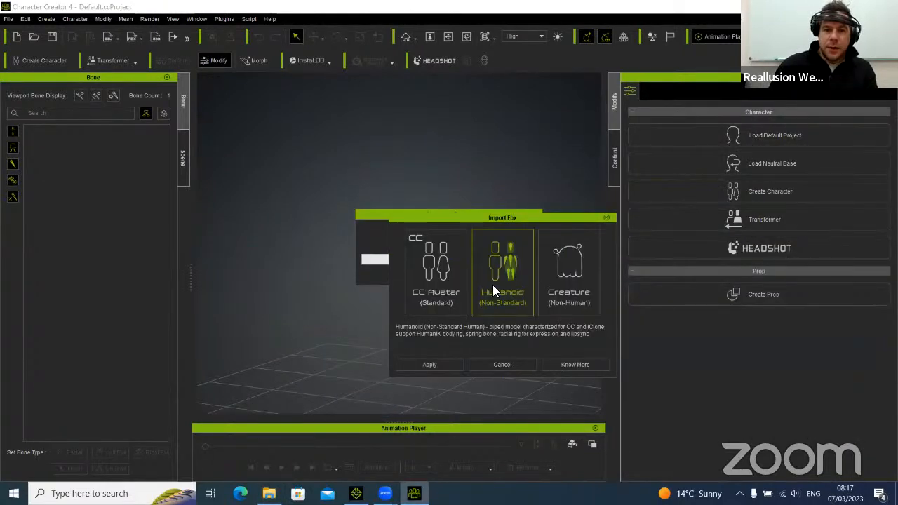
left_click(454, 372)
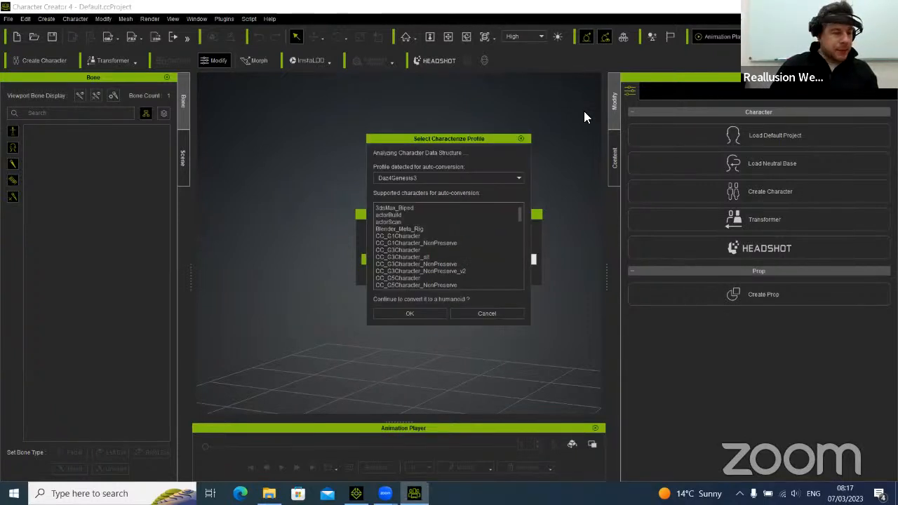
Choose the Daz4Genesis8 profile for auto-conversion and convert the character to a humanoid
left_click(449, 179)
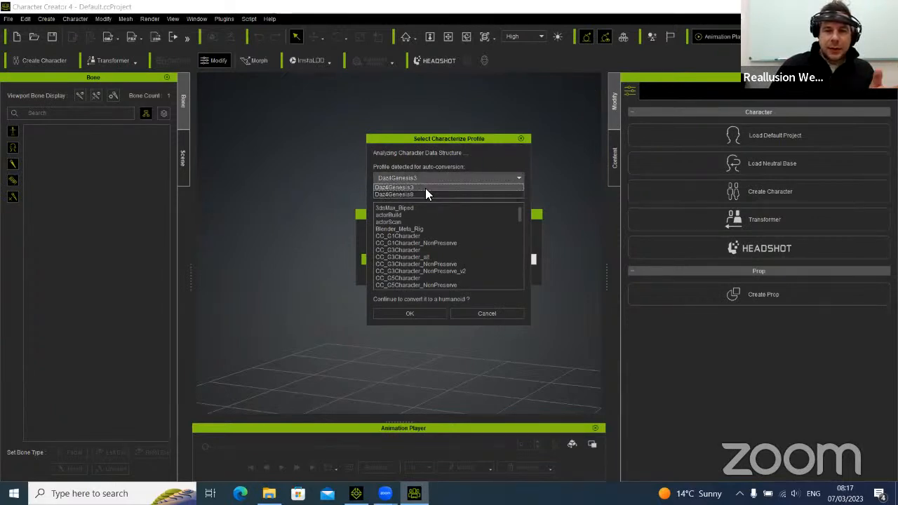
left_click(421, 194)
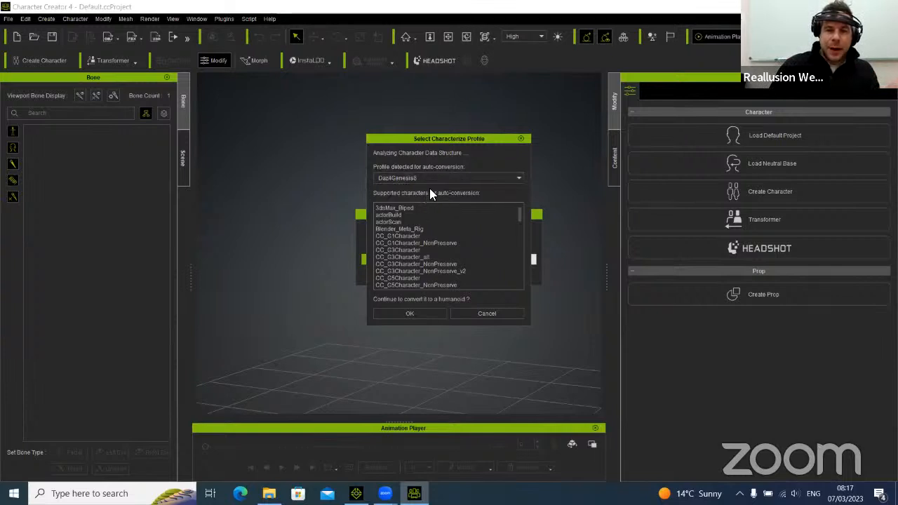
left_click(417, 309)
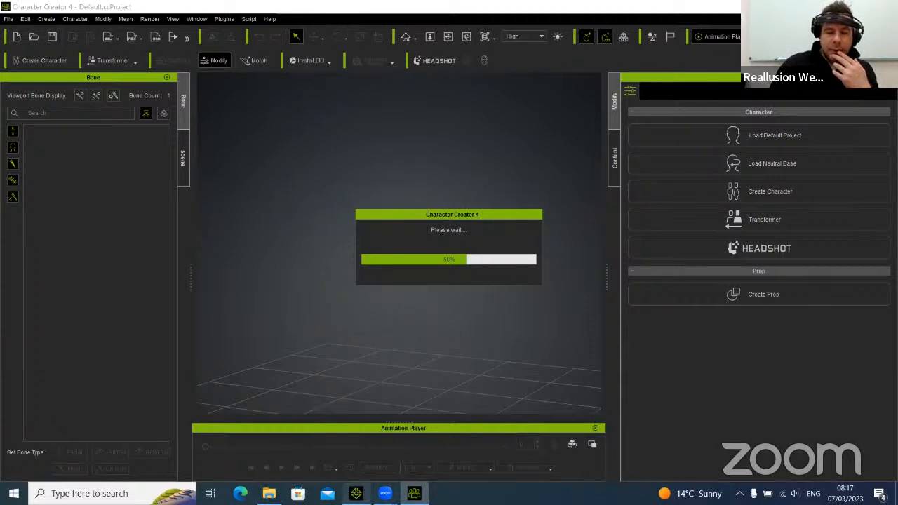
mouse_move(356, 493)
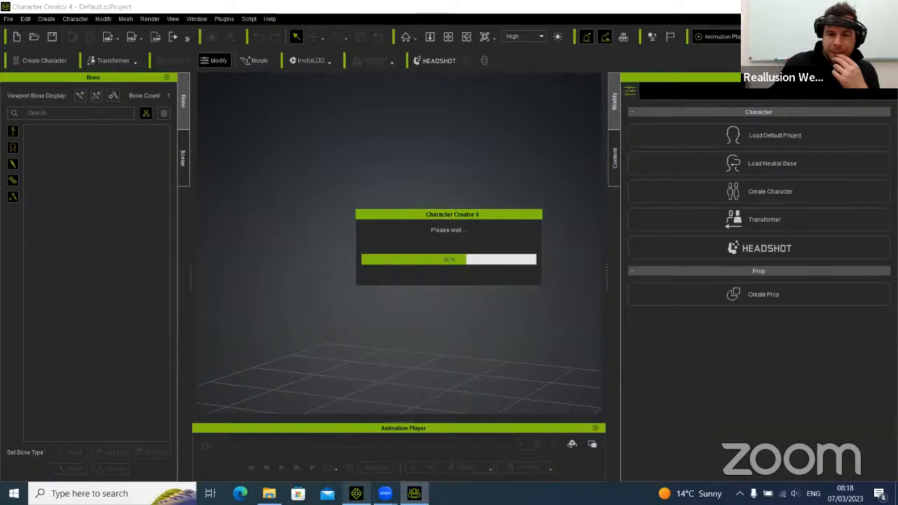
left_click(357, 494)
left_click(356, 493)
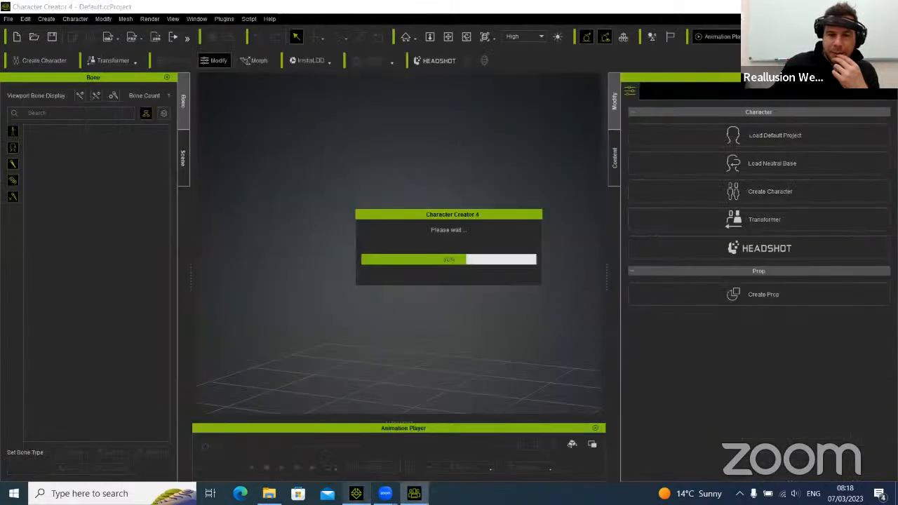
mouse_move(414, 493)
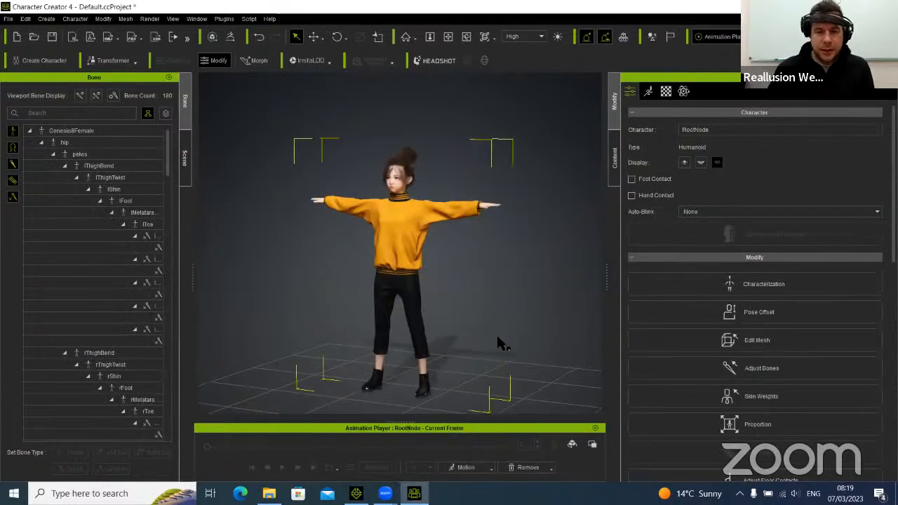
List the imported character's meshes in the scene with a wider name column, and select and frame the OOTHair2011_174585_Shape hair mesh
scroll(491, 295, "up", 5)
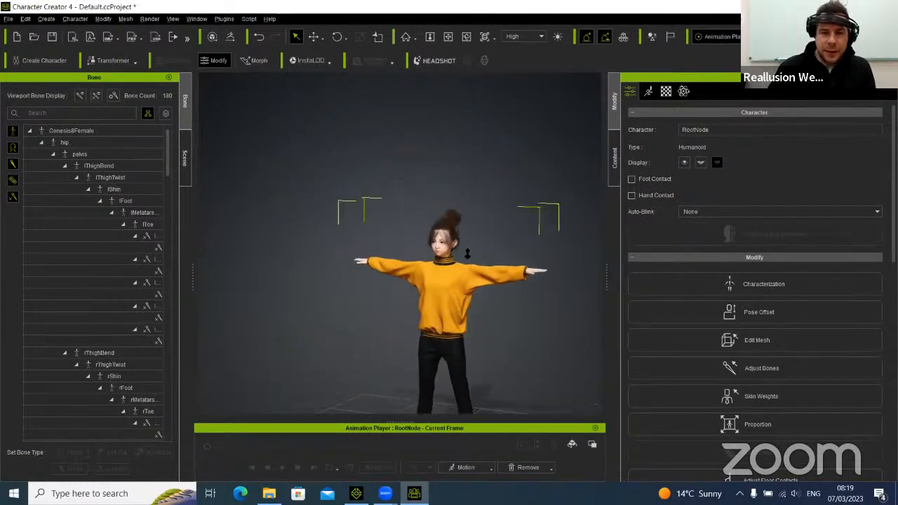
middle_click_drag(547, 353, 410, 255)
middle_click_drag(407, 329, 456, 176)
scroll(456, 190, "down", 4)
right_click_drag(346, 303, 507, 287)
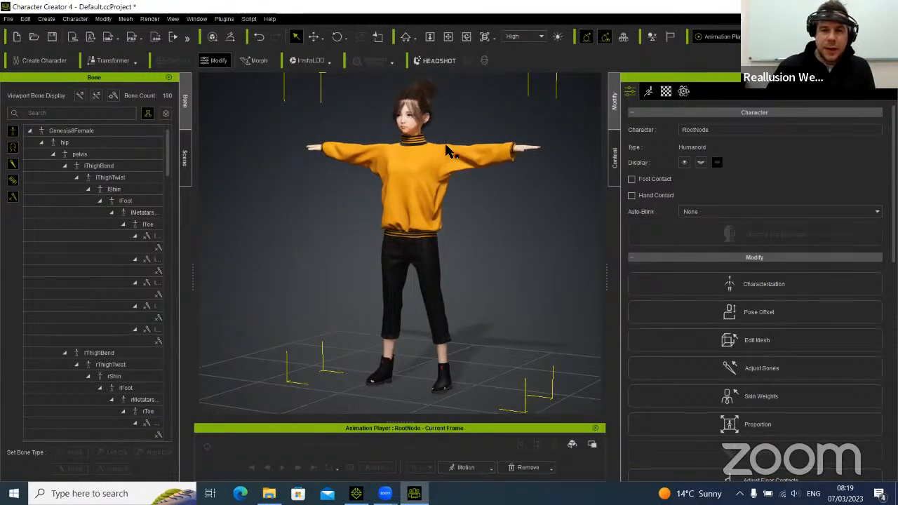
left_click(187, 175)
left_click(31, 144)
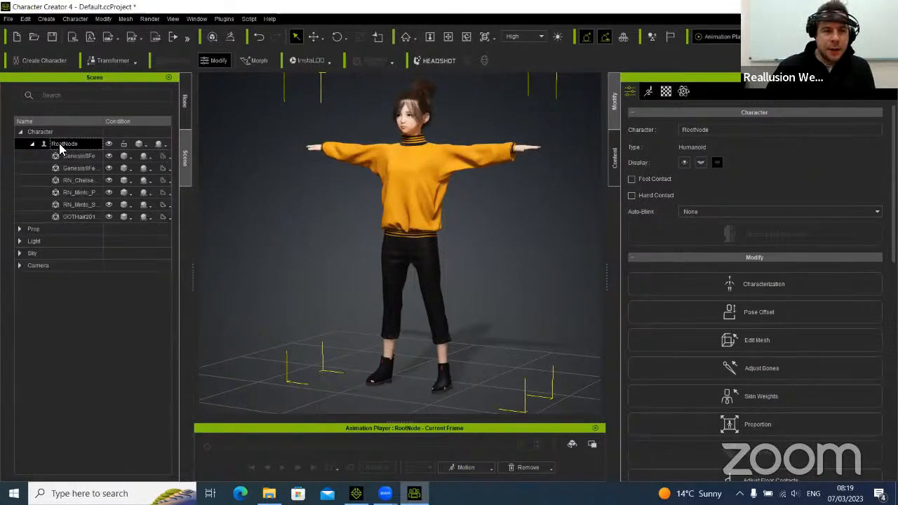
left_click_drag(104, 122, 141, 124)
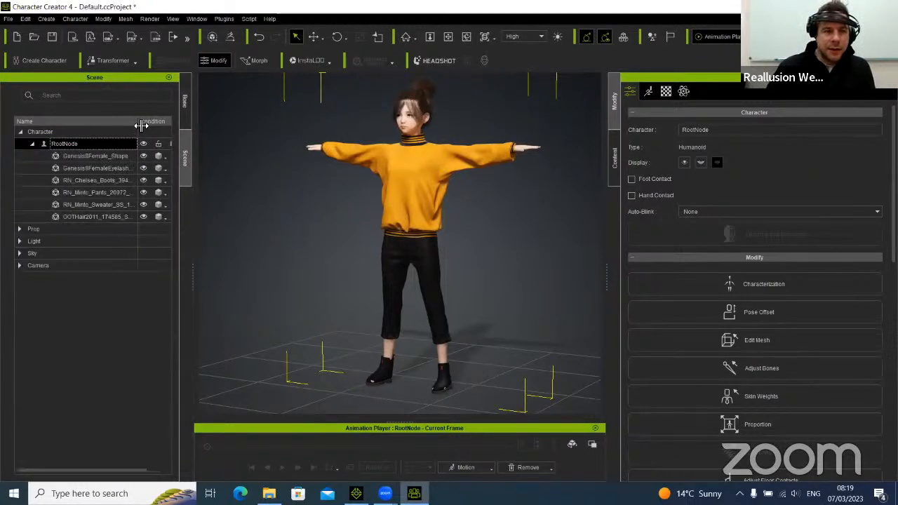
left_click(104, 218)
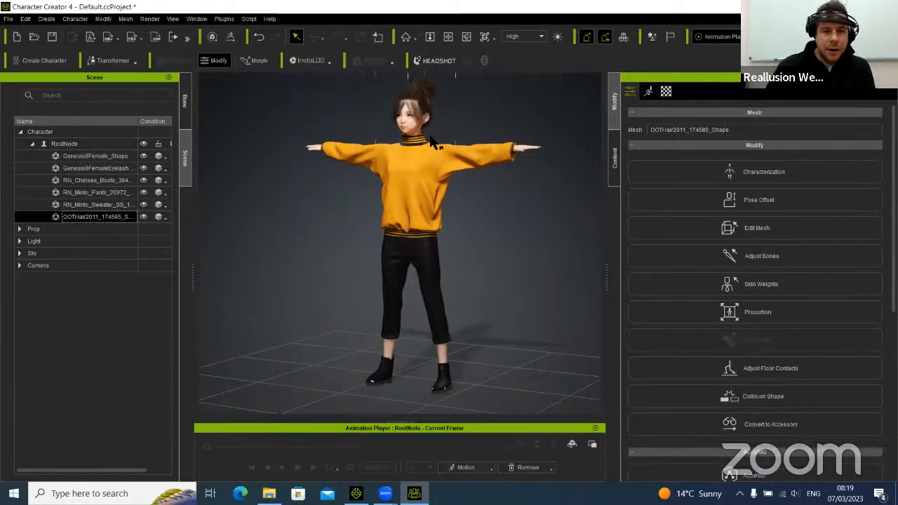
key("f")
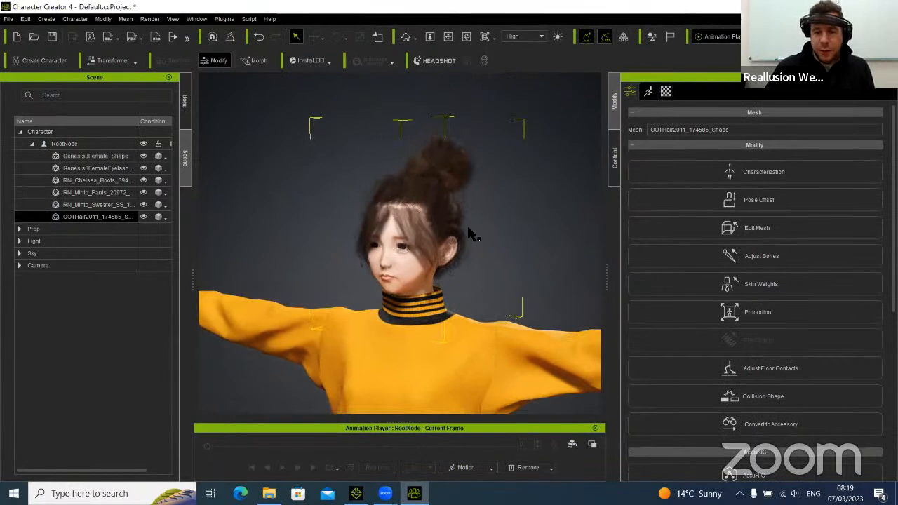
Examine the texture and material settings of the hair mesh's Bangs1 material
left_click(666, 91)
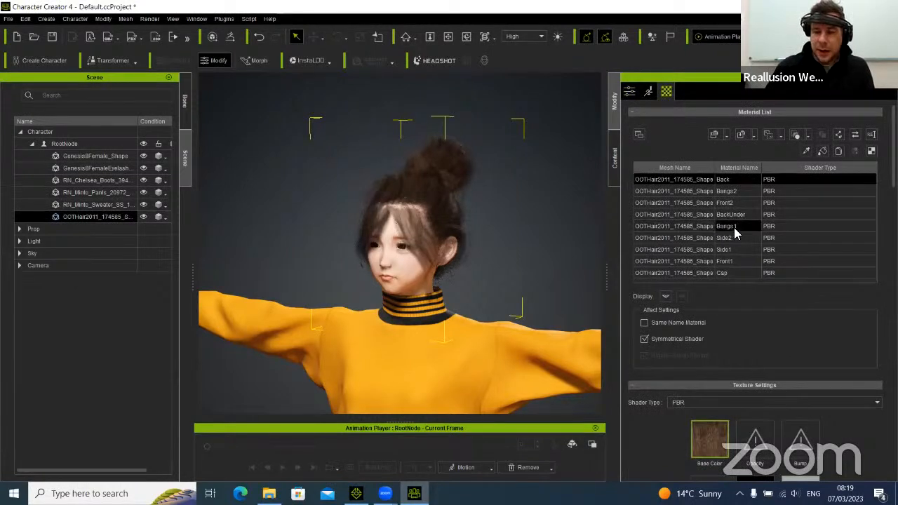
left_click(731, 229)
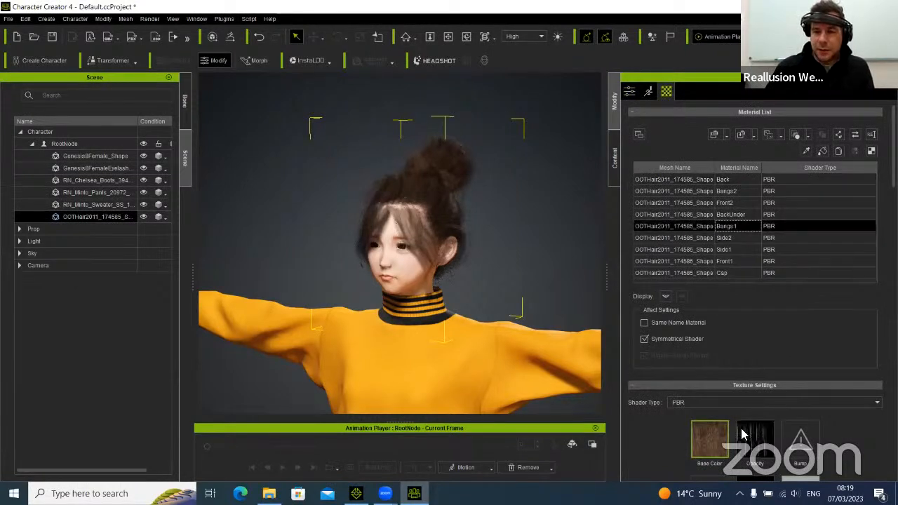
scroll(755, 449, "down", 8)
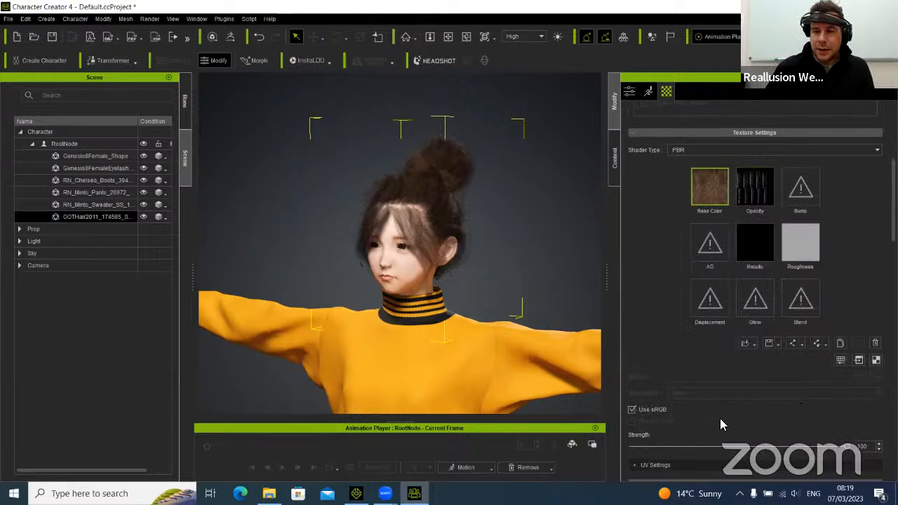
scroll(701, 411, "down", 4)
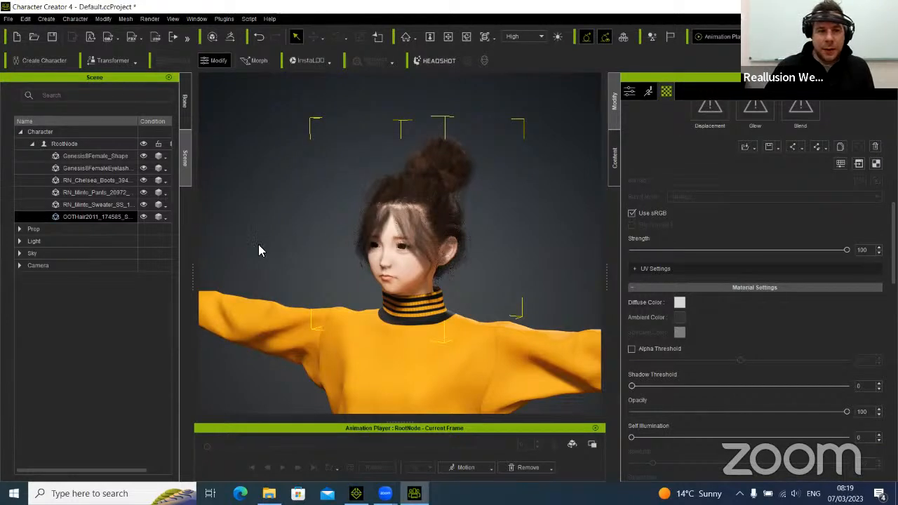
Convert the OOTHair2011_174585_Shape hair mesh to an accessory
left_click(100, 217)
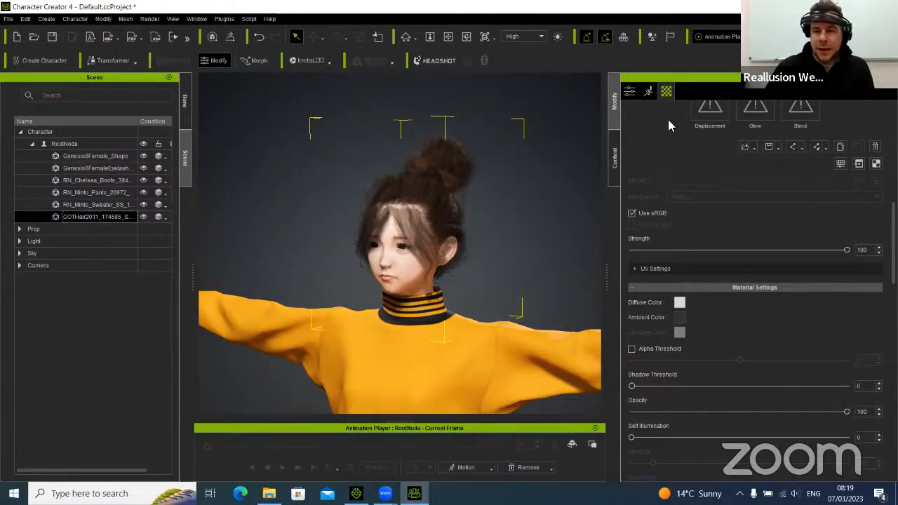
left_click(629, 91)
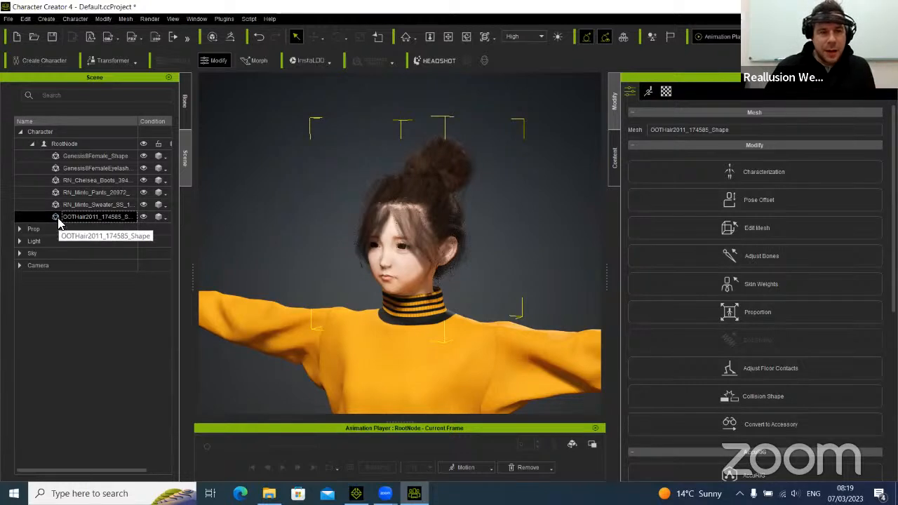
left_click(771, 425)
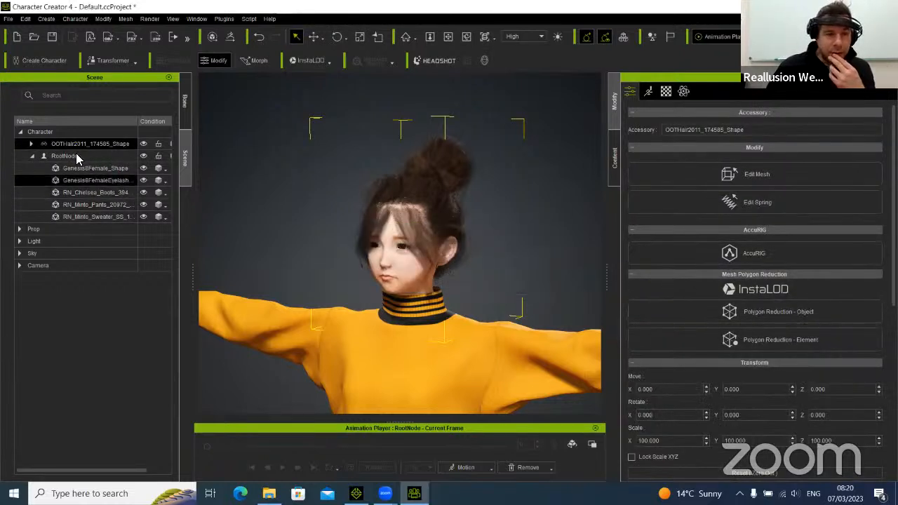
Toggle the hair accessory's visibility off and on to check it, and delete it from the scene
left_click(144, 144)
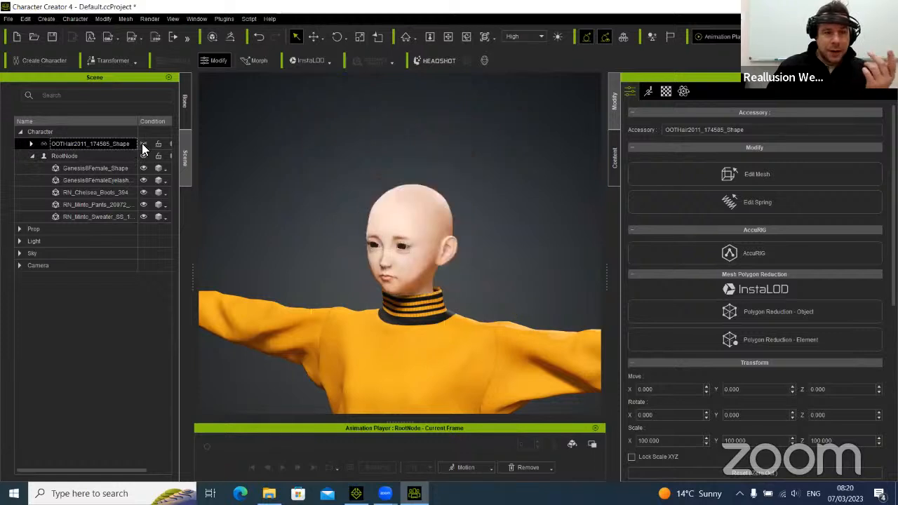
left_click(144, 143)
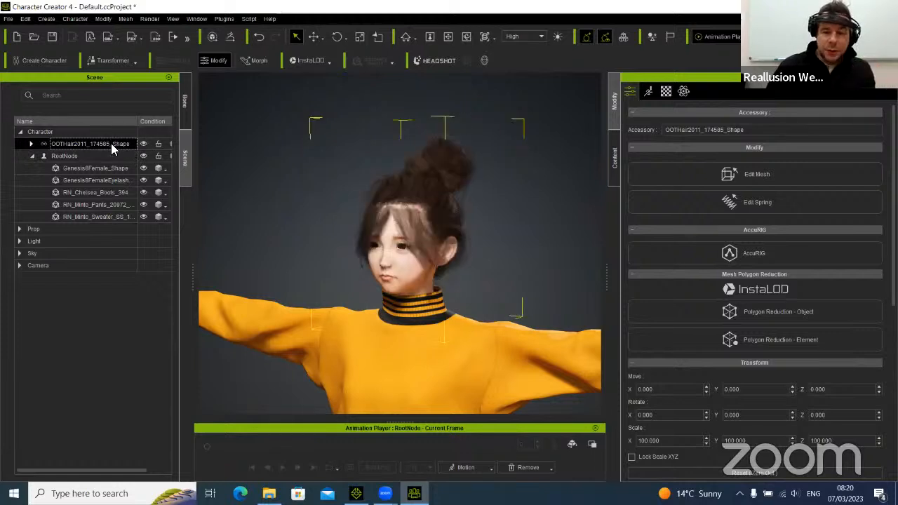
key("Delete")
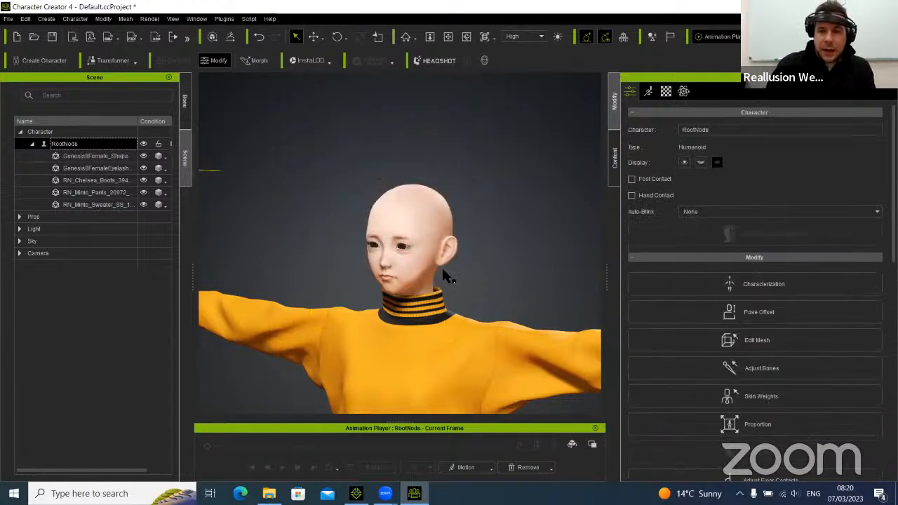
Apply the Chic bun medium hairstyle from the content library to the character, hair only
left_click(613, 157)
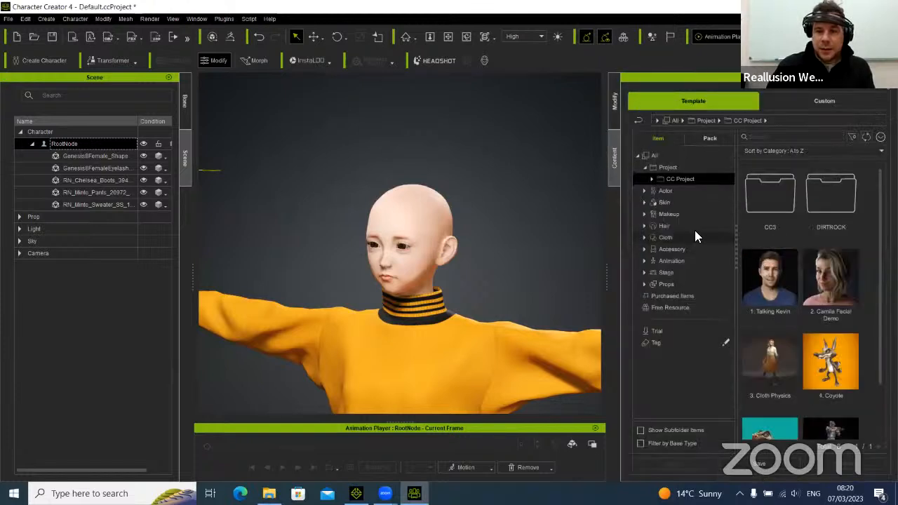
left_click(645, 226)
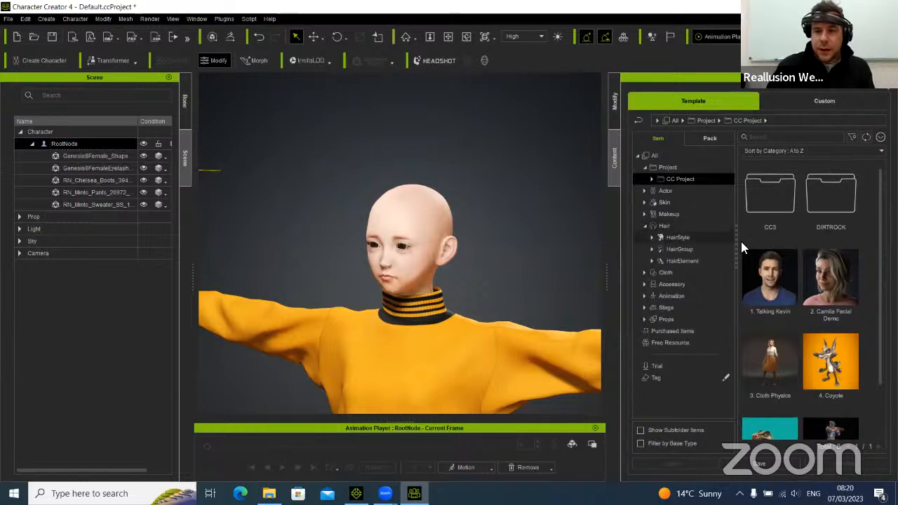
double_click(831, 202)
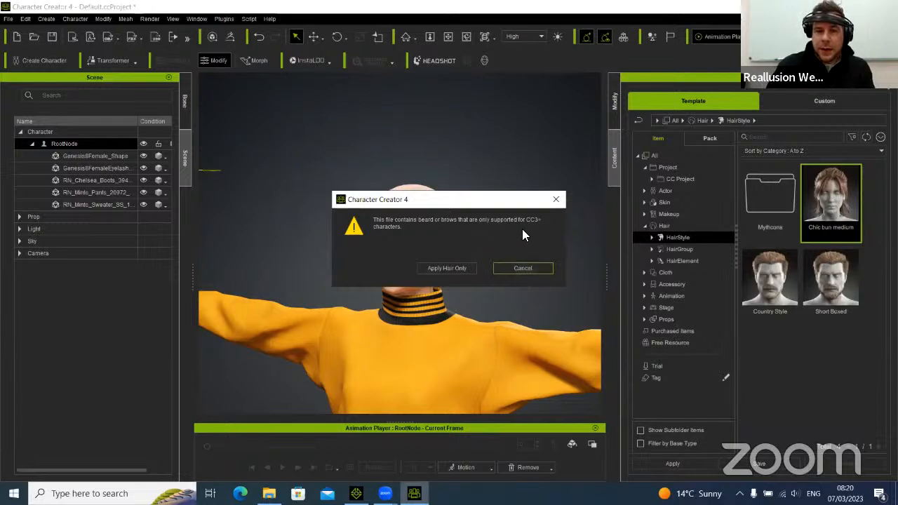
left_click(455, 268)
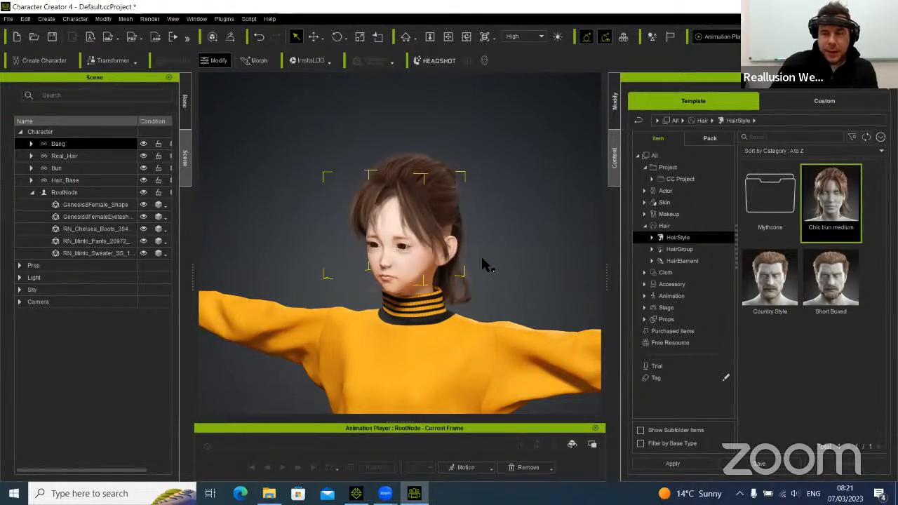
Examine the shader types assigned to the Bang hair material and to the RootNode character's materials
left_click(613, 99)
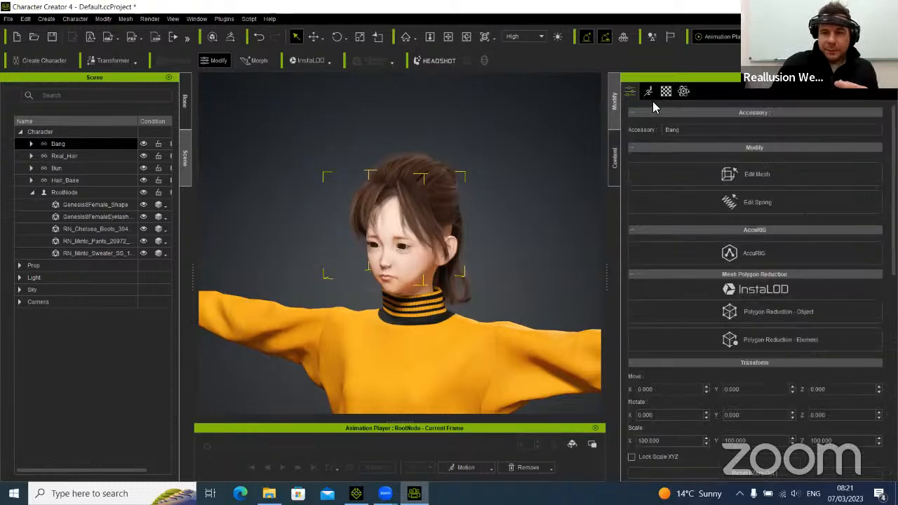
left_click(666, 91)
scroll(762, 147, "up", 6)
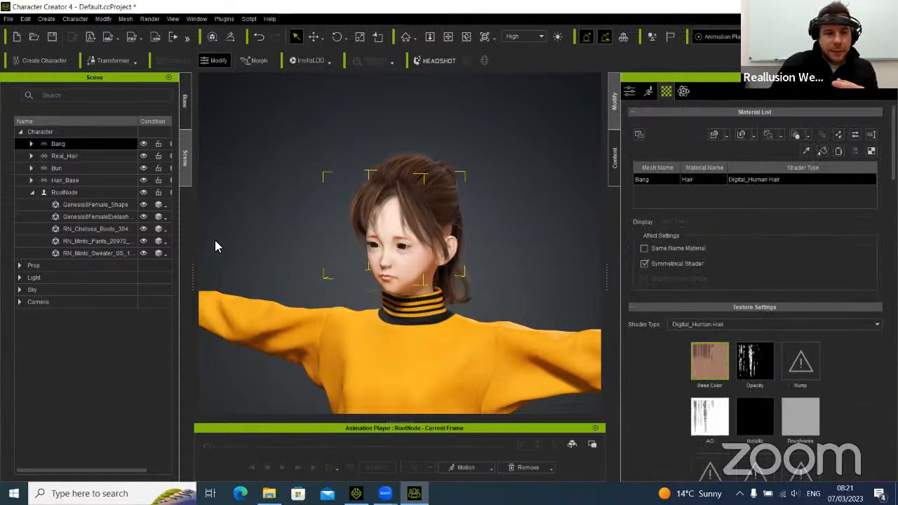
left_click(65, 193)
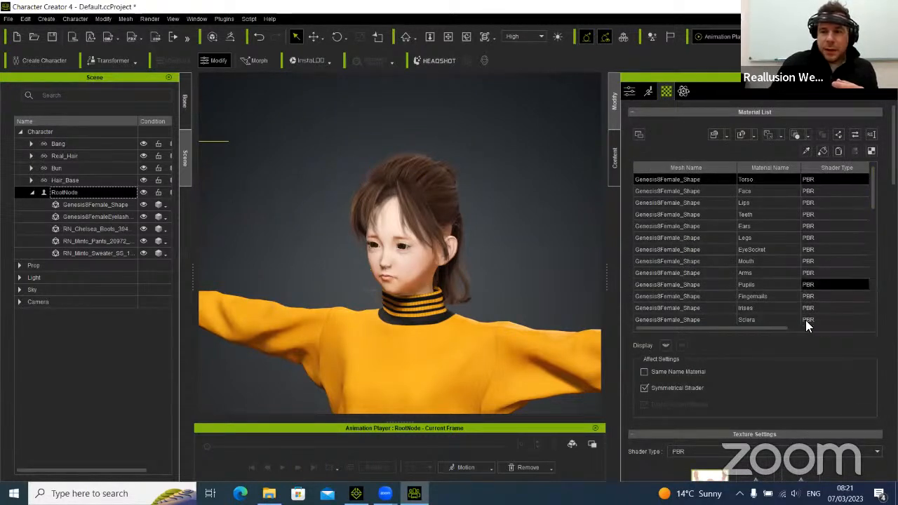
left_click(759, 453)
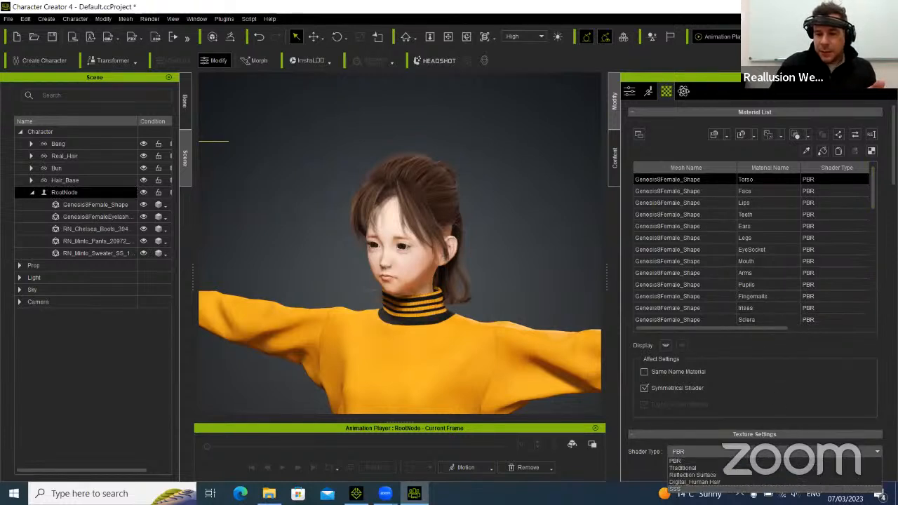
left_click(638, 470)
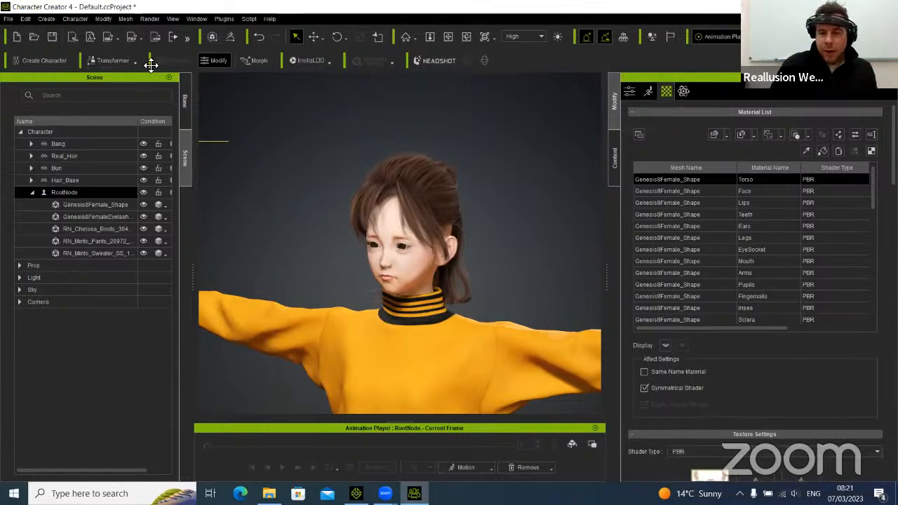
Move the Bang, Real_Hair, Bun and Hair_Base hair pieces down together to fit the character's head
left_click(79, 146)
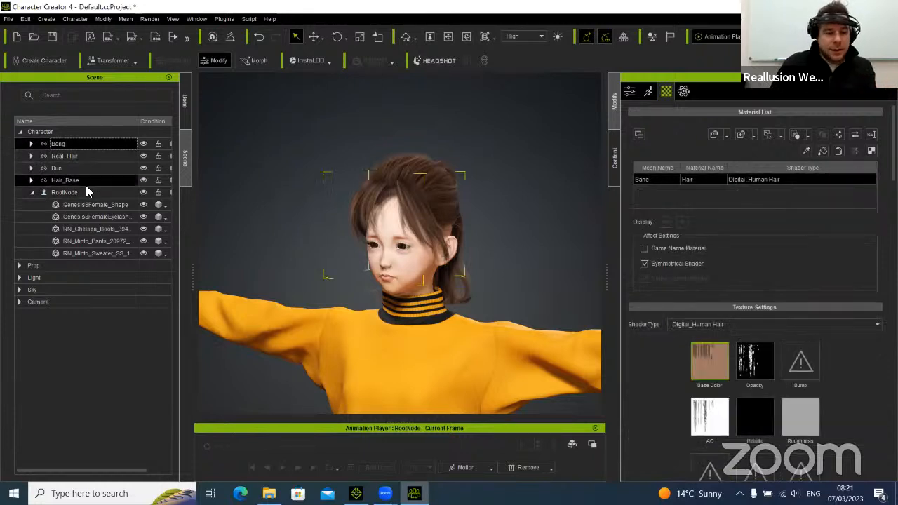
left_click(82, 181, "shift")
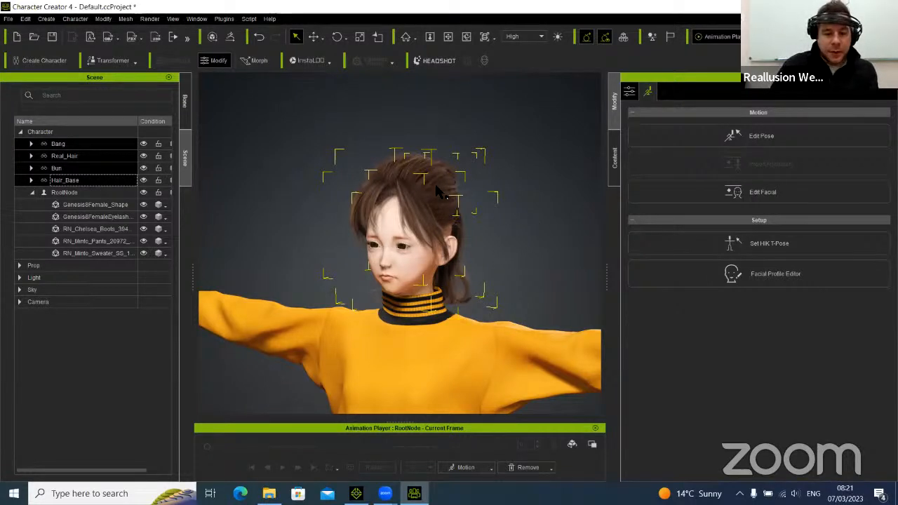
key("w")
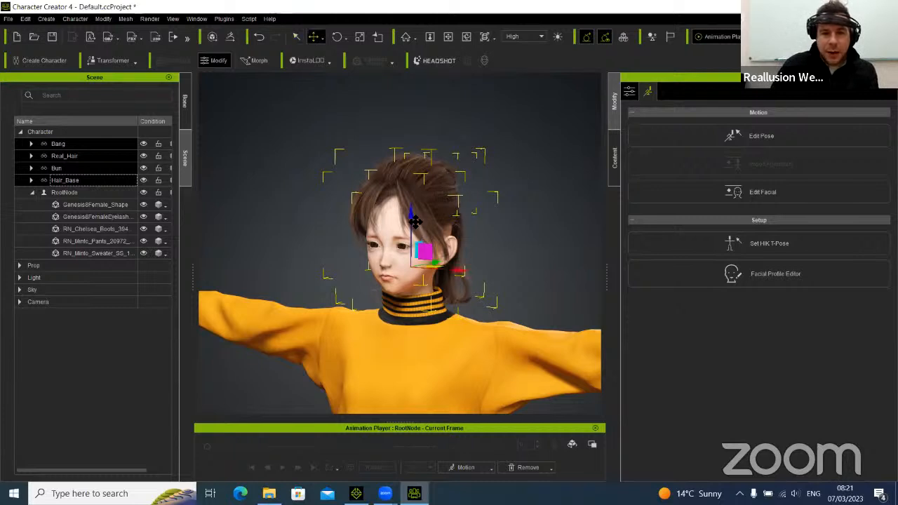
left_click_drag(414, 225, 410, 233)
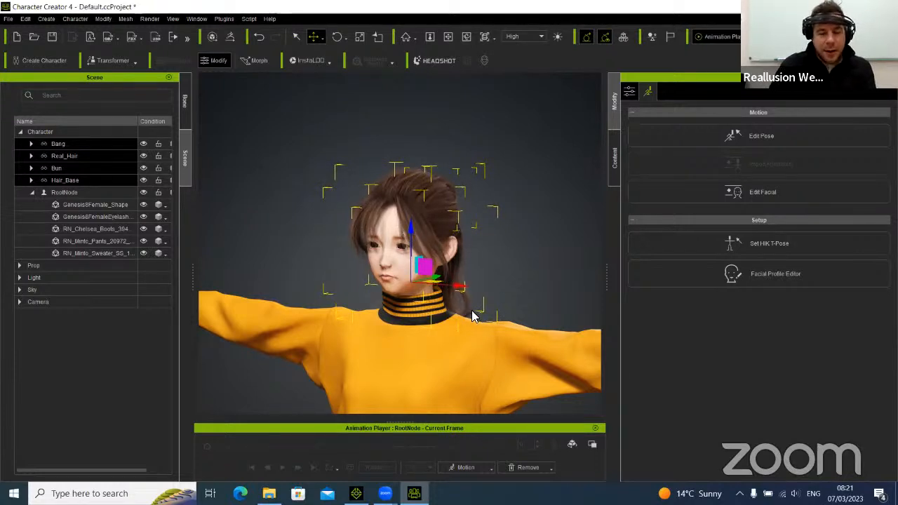
right_click_drag(453, 296, 430, 323)
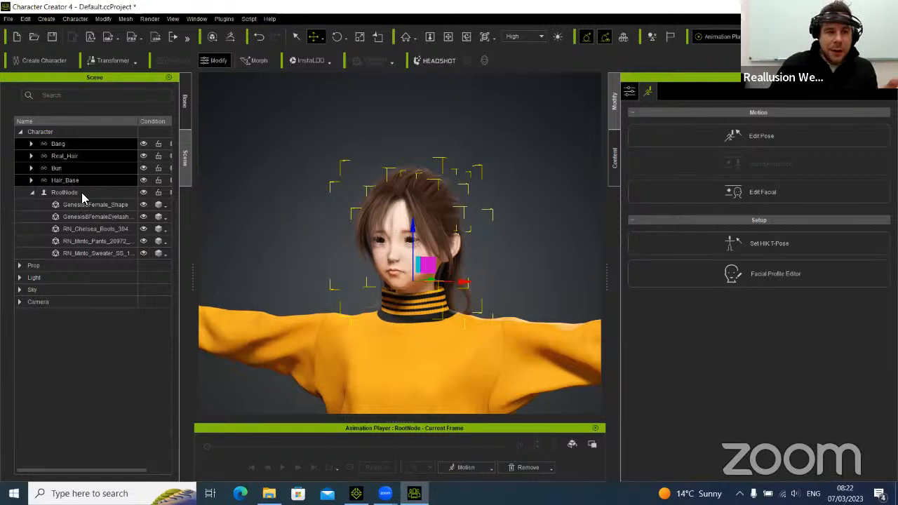
Send the RootNode character with its new hair to iClone 8 and inspect it in the scene
left_click(421, 330)
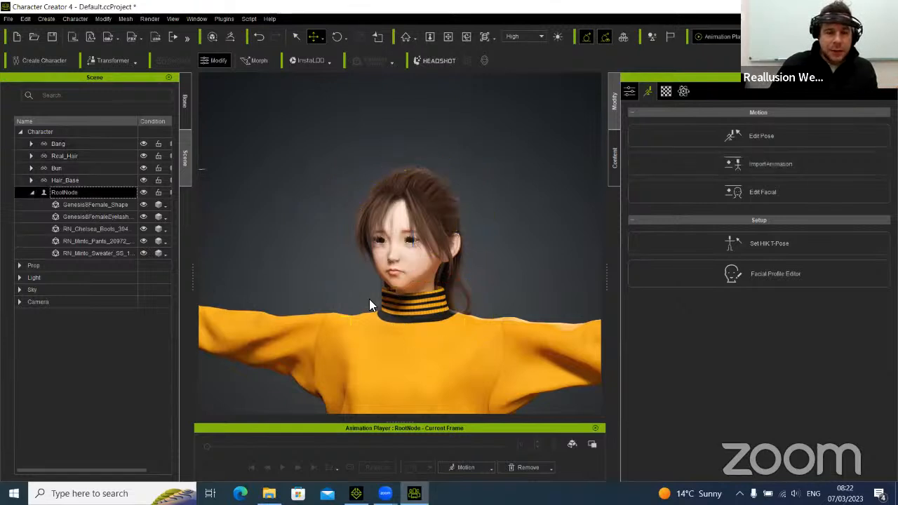
left_click(70, 36)
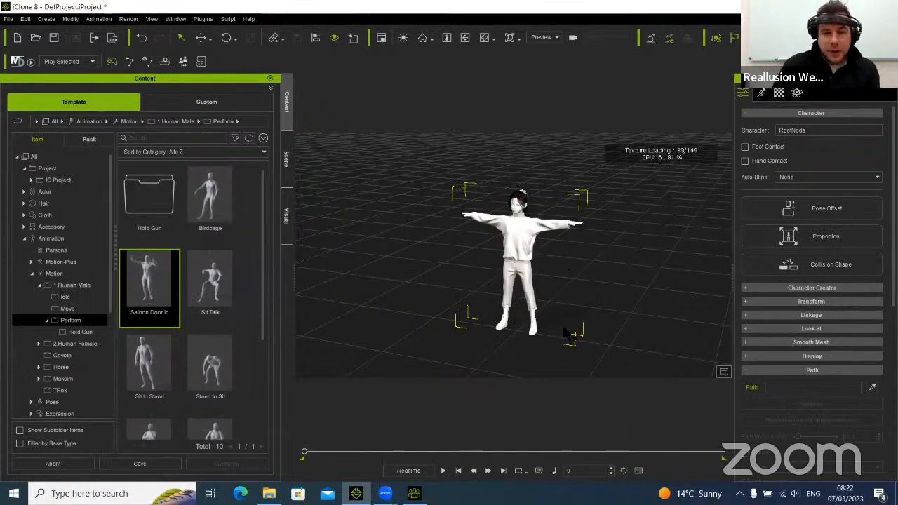
mouse_move(559, 281)
right_mouse_down()
mouse_move(423, 274)
mouse_move(608, 277)
mouse_move(560, 278)
right_mouse_up()
scroll(561, 280, "up", 4)
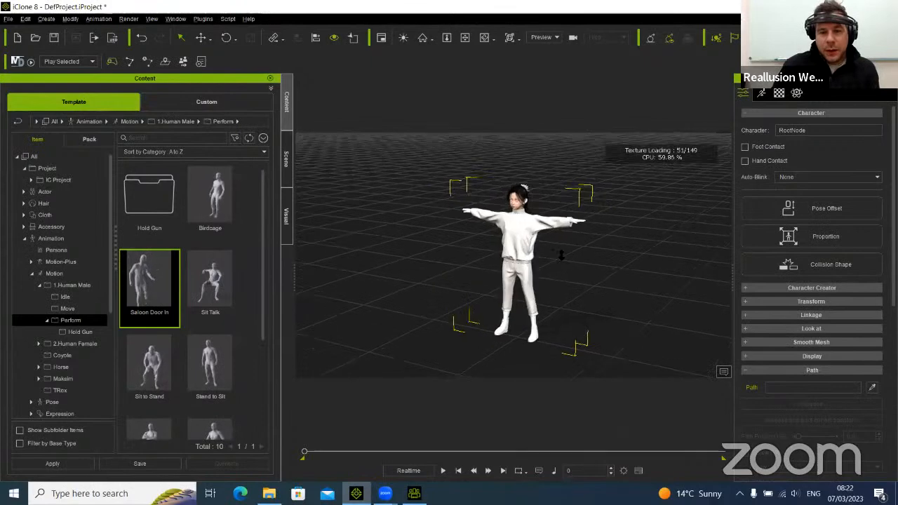
scroll(561, 268, "down", 1)
right_click_drag(581, 275, 596, 271)
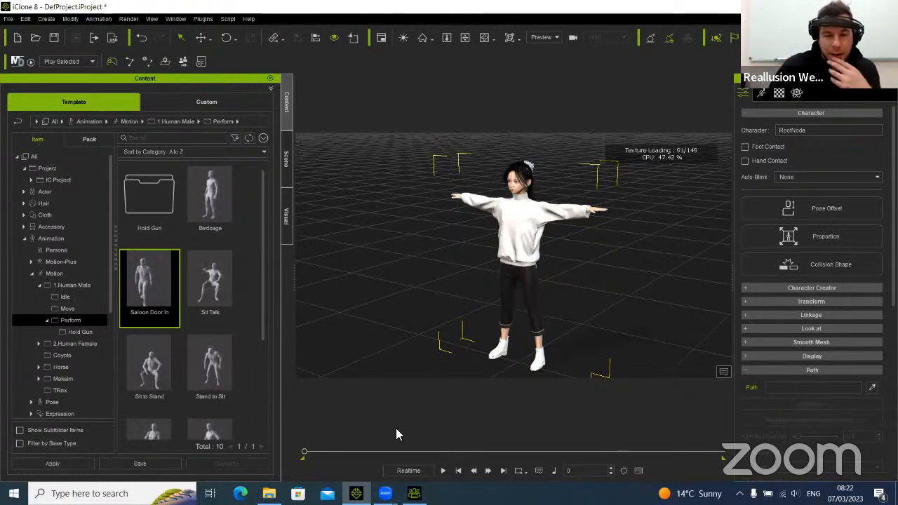
Open the Desktop's Motion folder and its Daz subfolder in File Explorer, keeping the iClone character in view
left_click(269, 493)
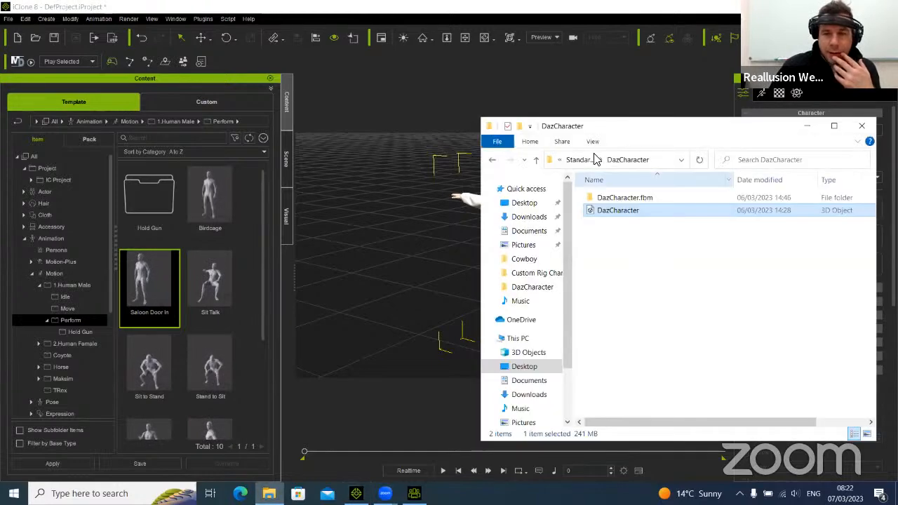
left_click(535, 205)
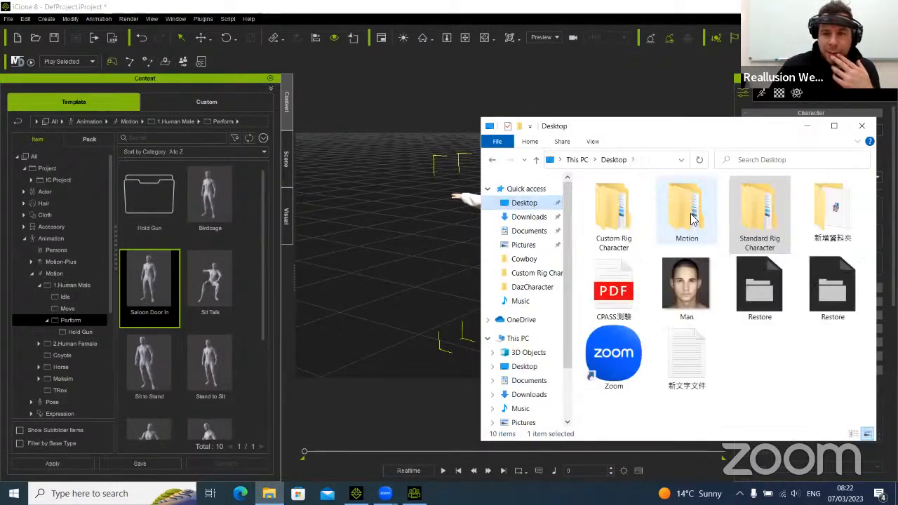
double_click(687, 214)
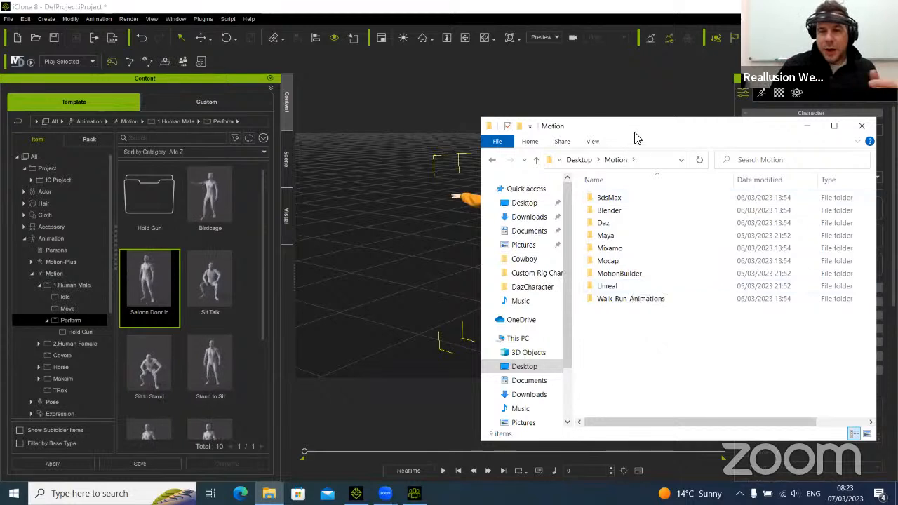
double_click(608, 223)
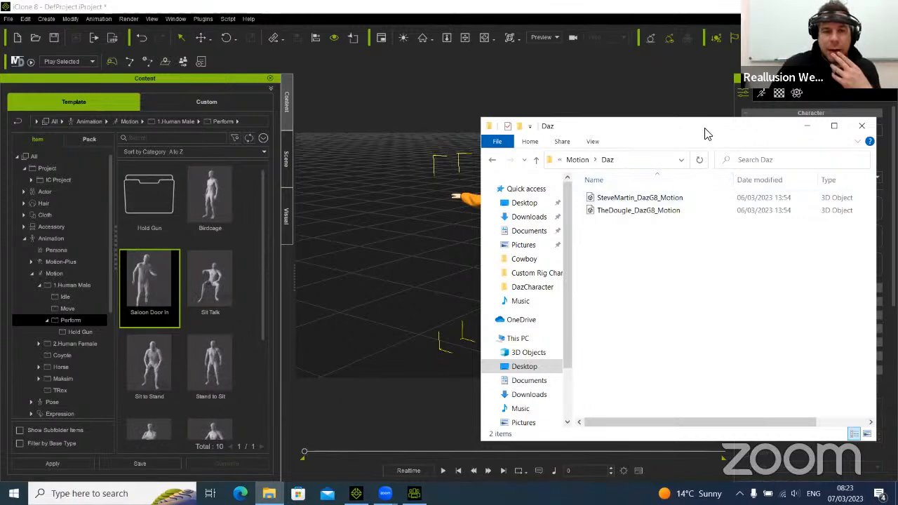
left_click_drag(703, 127, 258, 72)
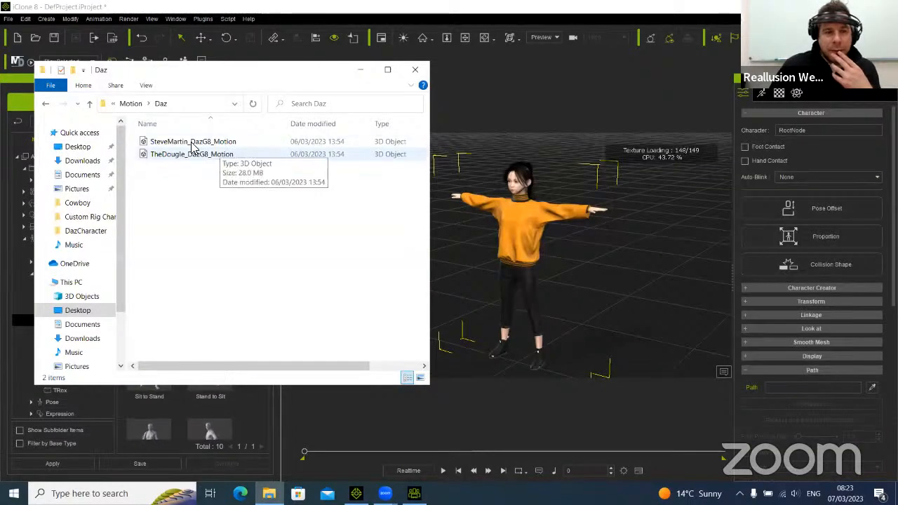
Import SteveMartin_DazG8_Motion onto the character using the Current Character motion profile, with RL_BoneRoot as root bone, and convert all
left_click_drag(173, 144, 526, 226)
left_click(362, 71)
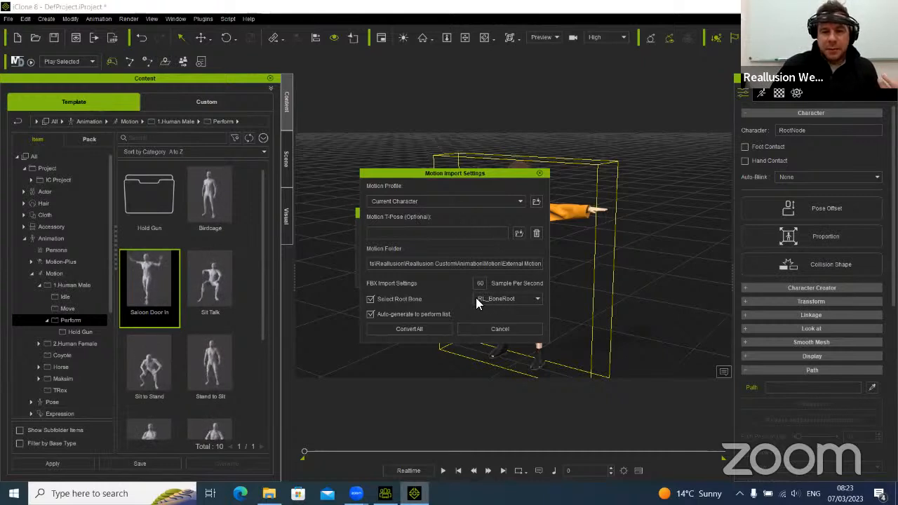
left_click(424, 328)
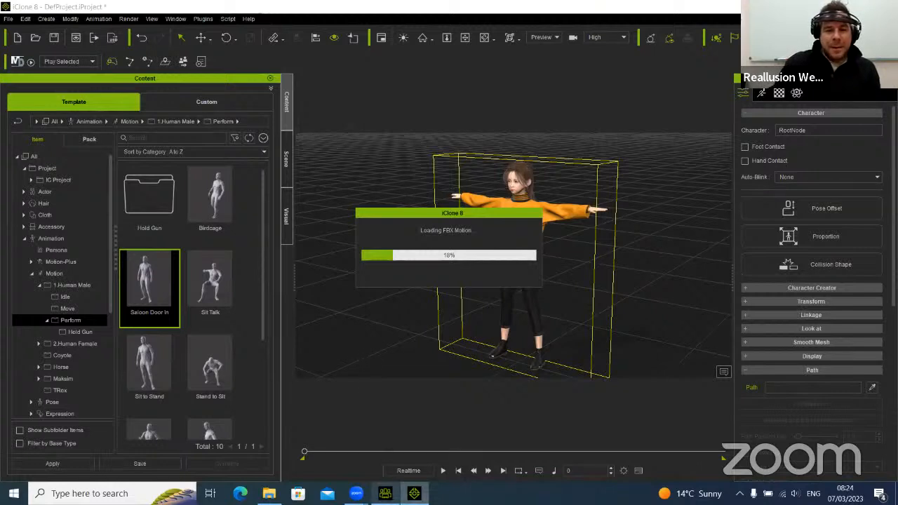
Switch to Character Creator 4 and start a new project without saving the current one, checking iClone's motion import progress
mouse_move(385, 493)
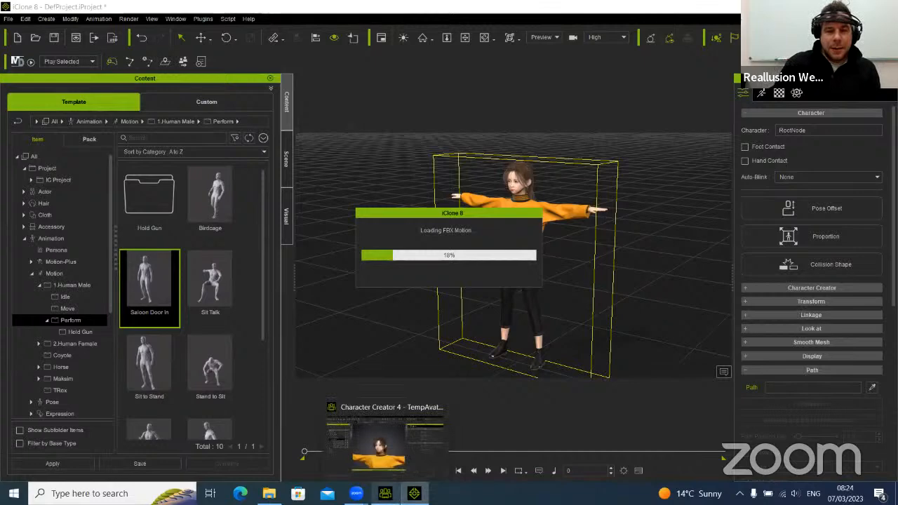
left_click(396, 449)
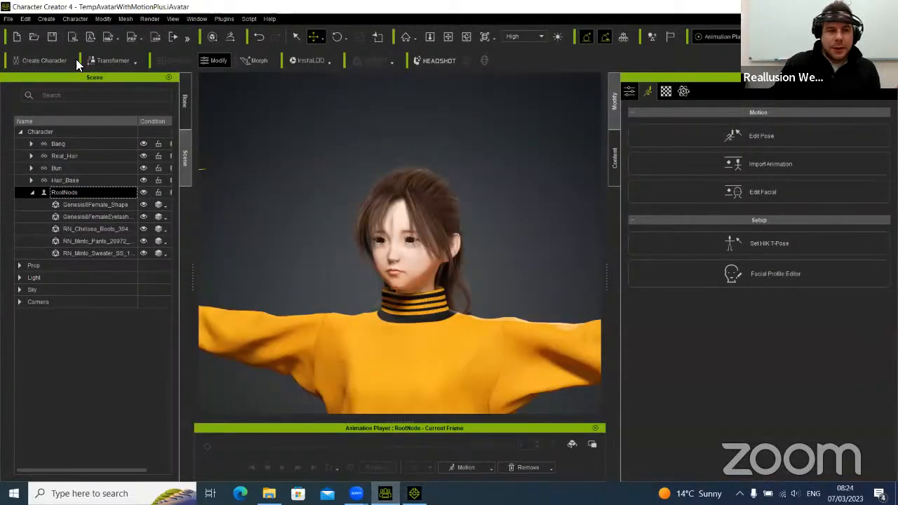
left_click(17, 38)
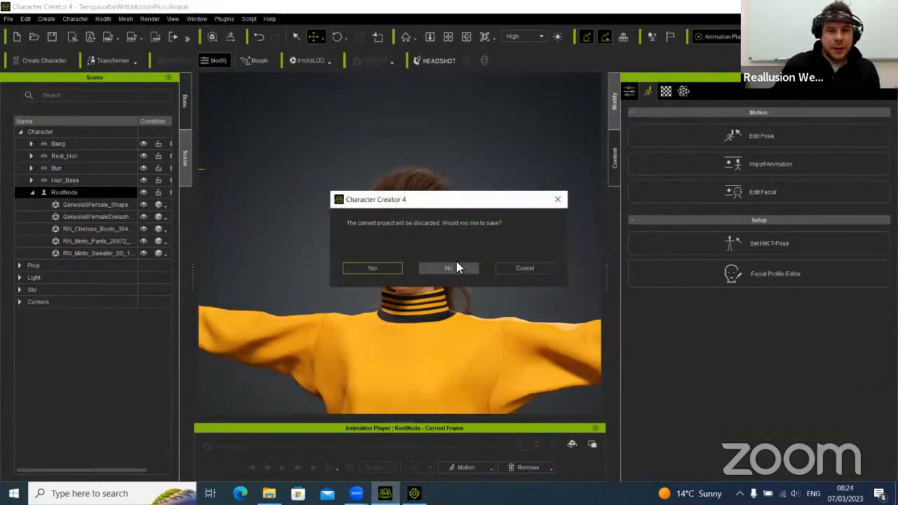
left_click(451, 265)
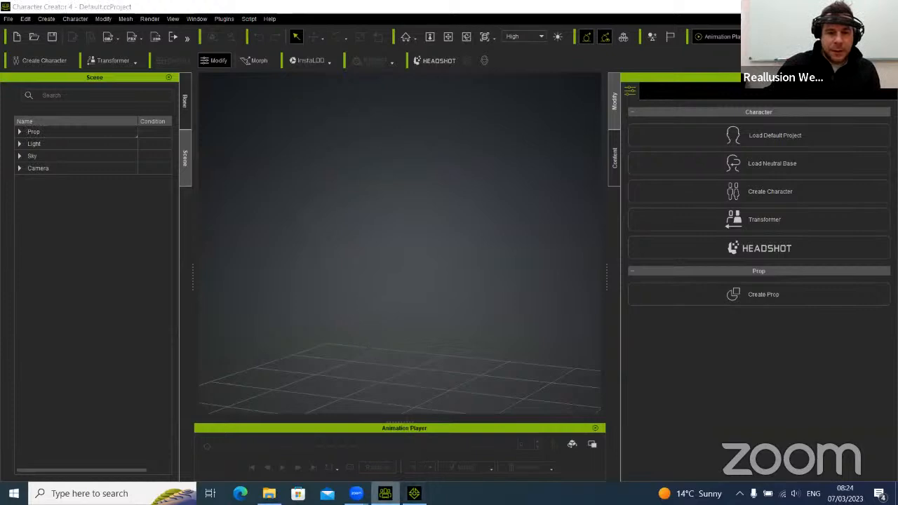
left_click(414, 493)
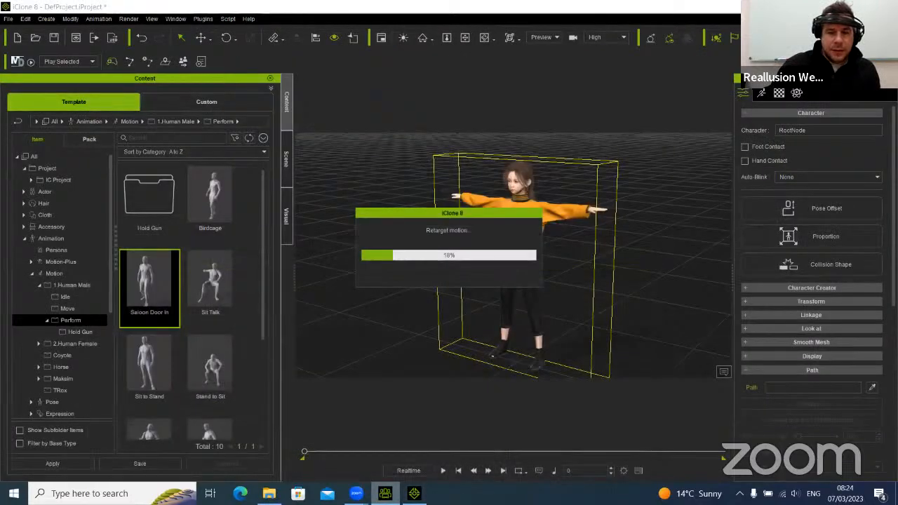
left_click(386, 489)
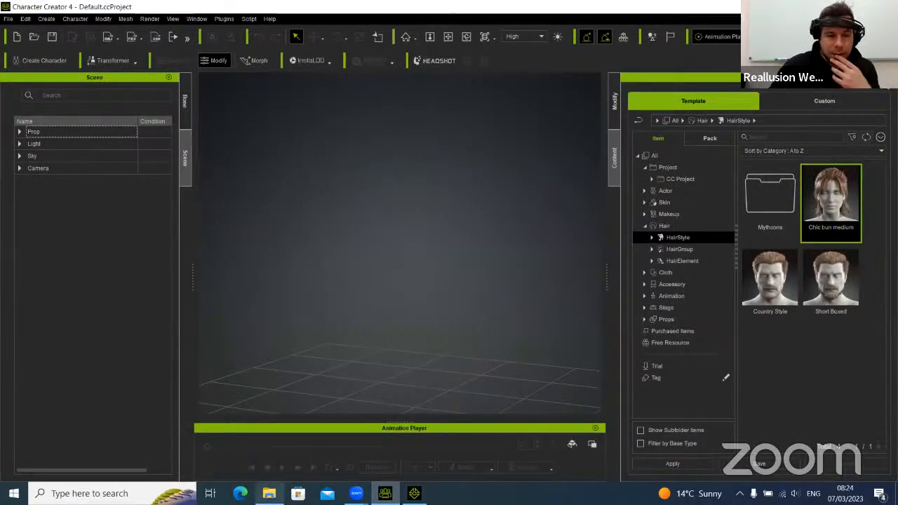
Open the Skater Tokay Gecko folder inside the Desktop's Custom Rig Character folder and move the window clear of the viewport
left_click(269, 493)
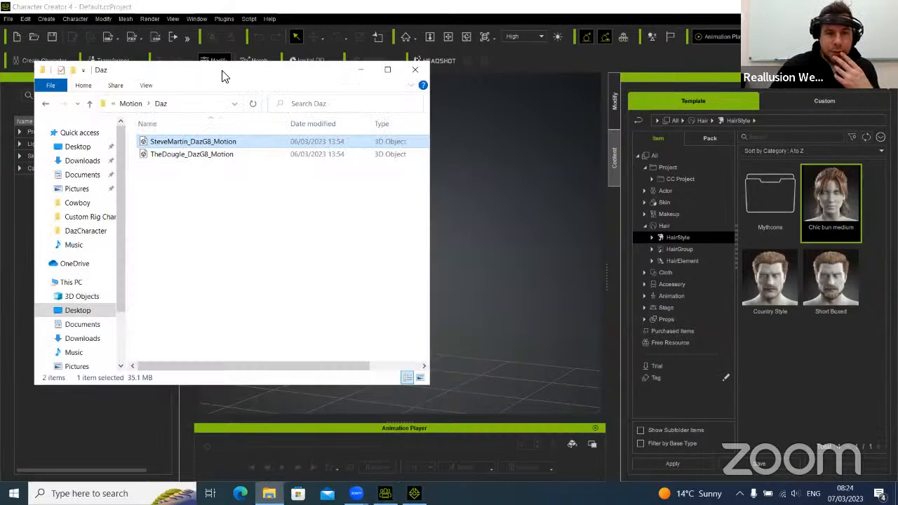
left_click_drag(225, 76, 488, 93)
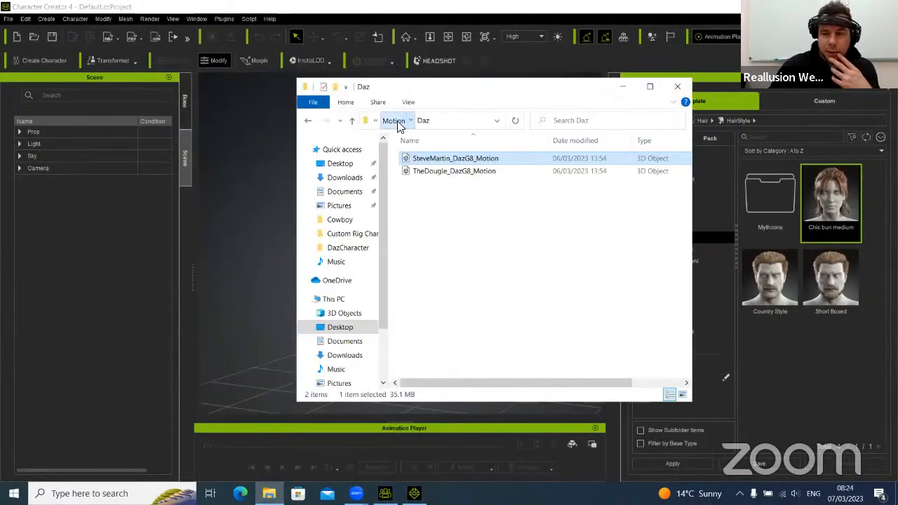
left_click(394, 120)
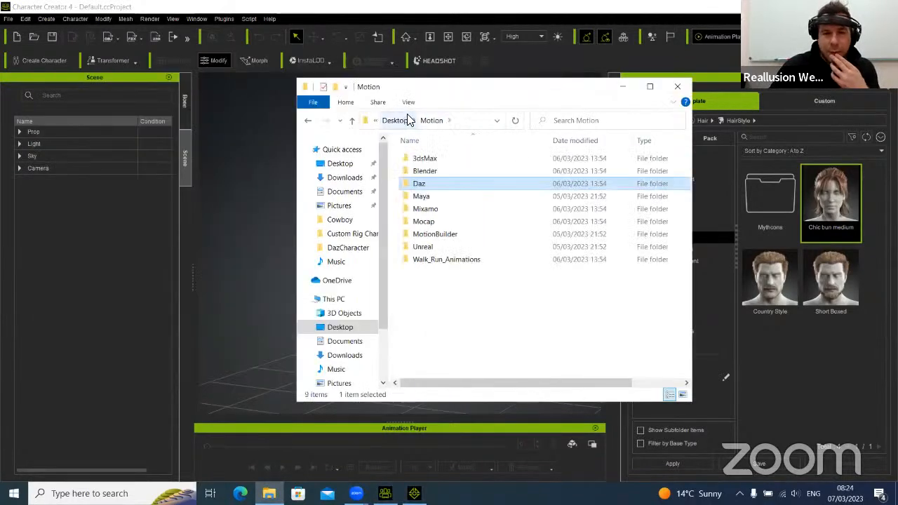
left_click(402, 124)
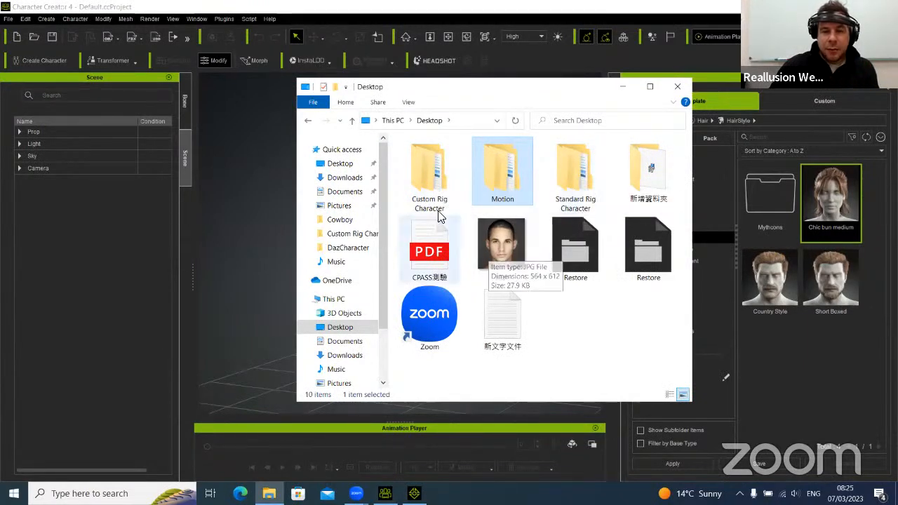
left_click(428, 182)
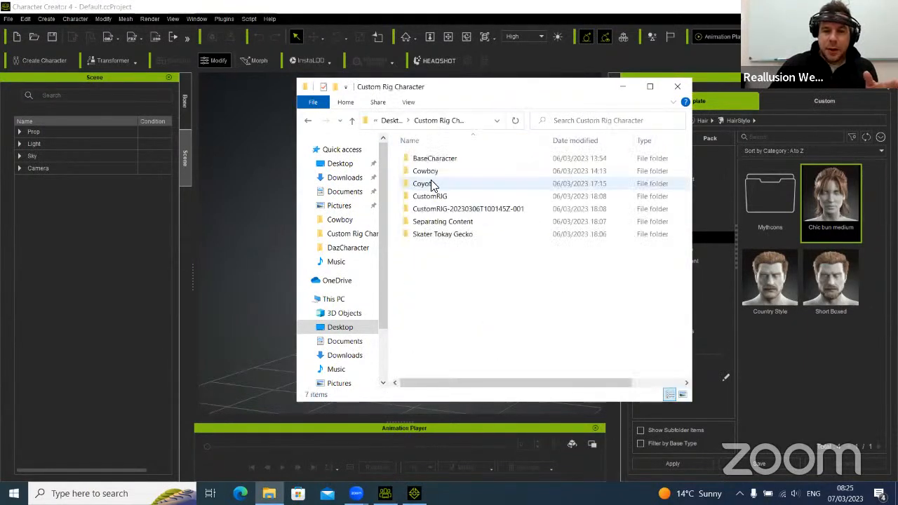
double_click(449, 237)
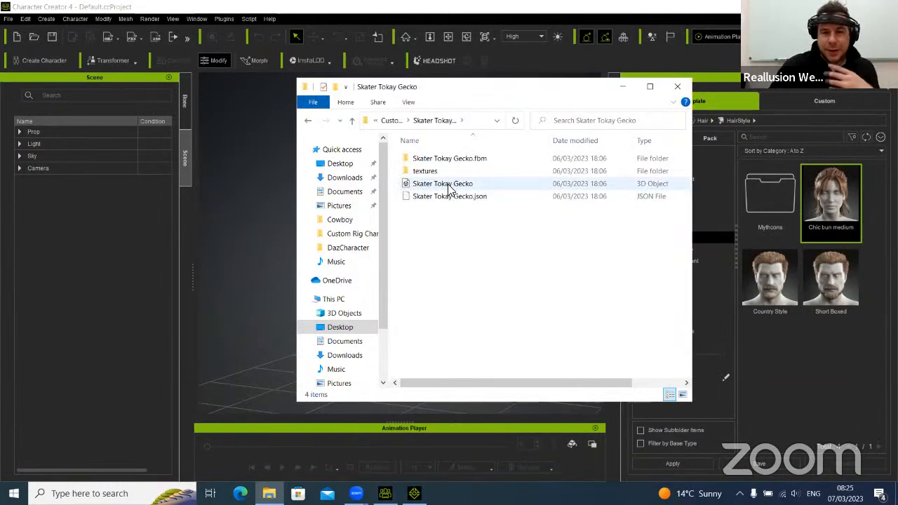
left_click_drag(449, 91, 452, 93)
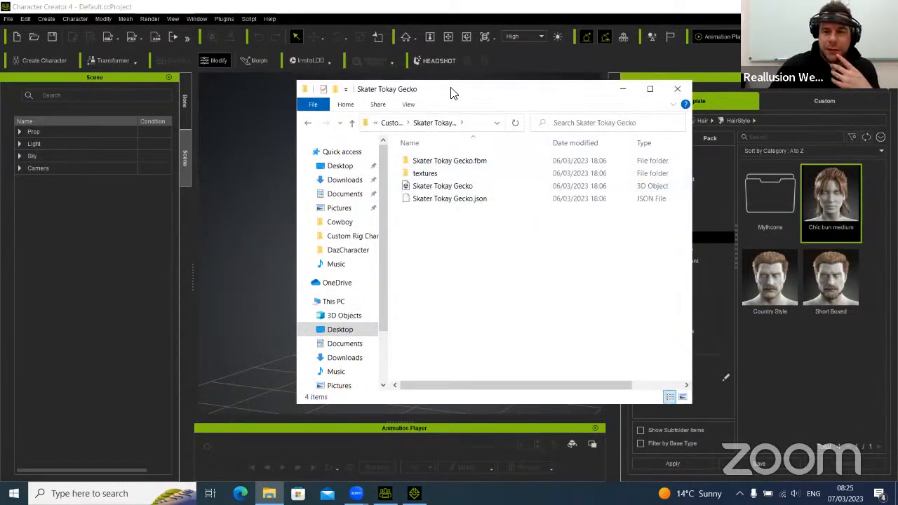
left_click_drag(629, 90, 827, 96)
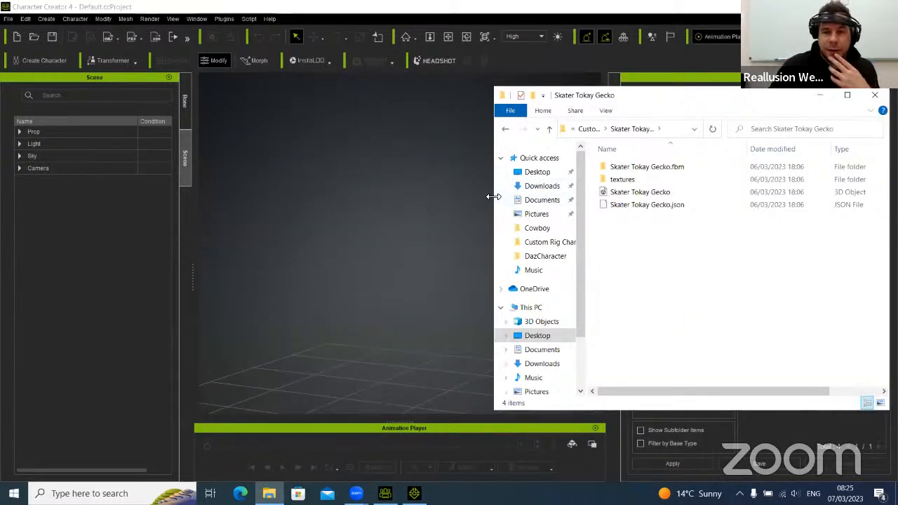
Narrow the file window, switch to iClone 8 and play the imported motion on the character
left_click_drag(493, 197, 583, 197)
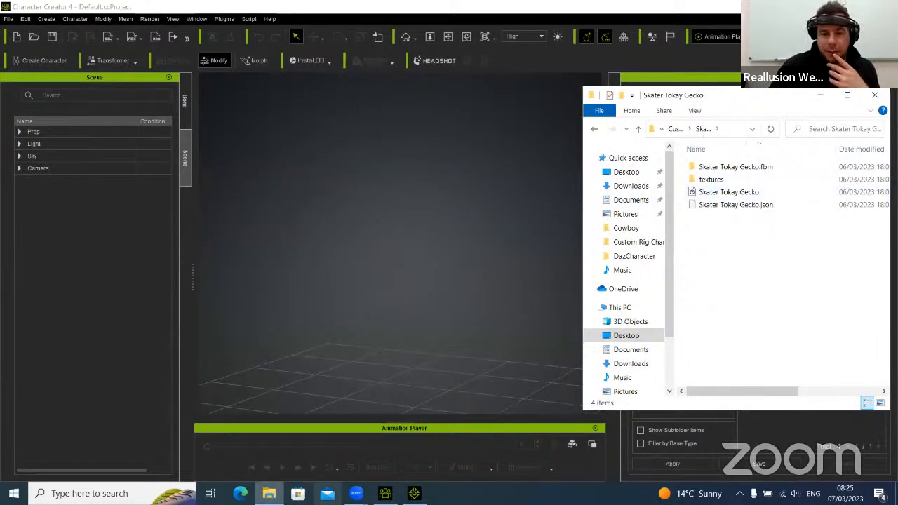
left_click(414, 494)
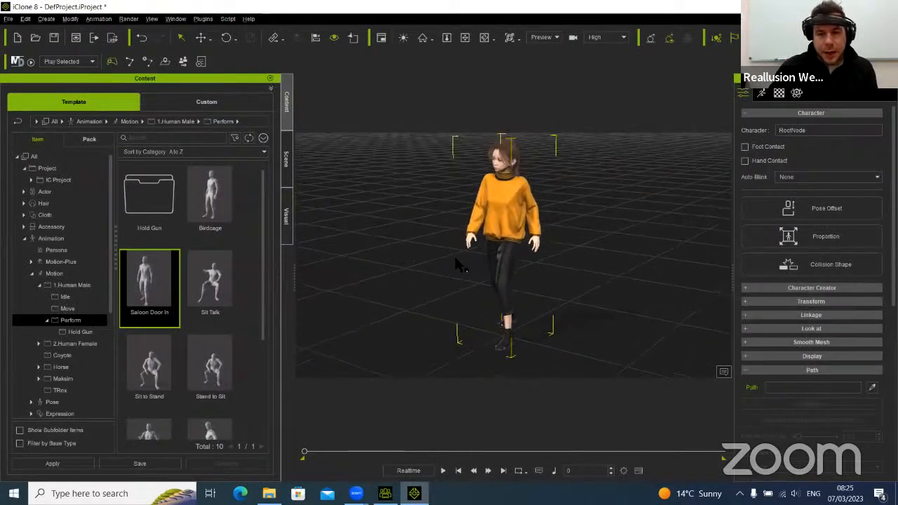
right_click_drag(585, 247, 604, 244)
left_click(444, 471)
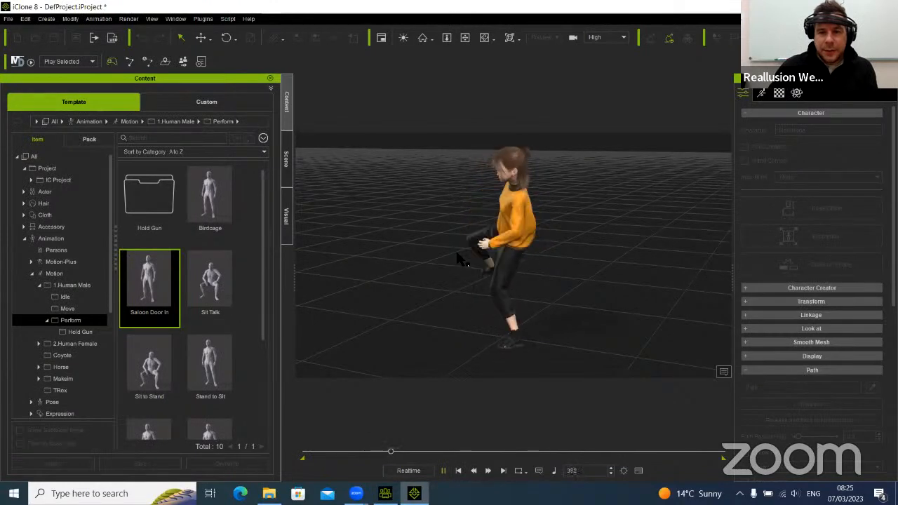
Examine the character's legs, back, hair and face from several angles during playback, and rewind to the first frame
right_click_drag(475, 291, 531, 286)
scroll(531, 285, "up", 5)
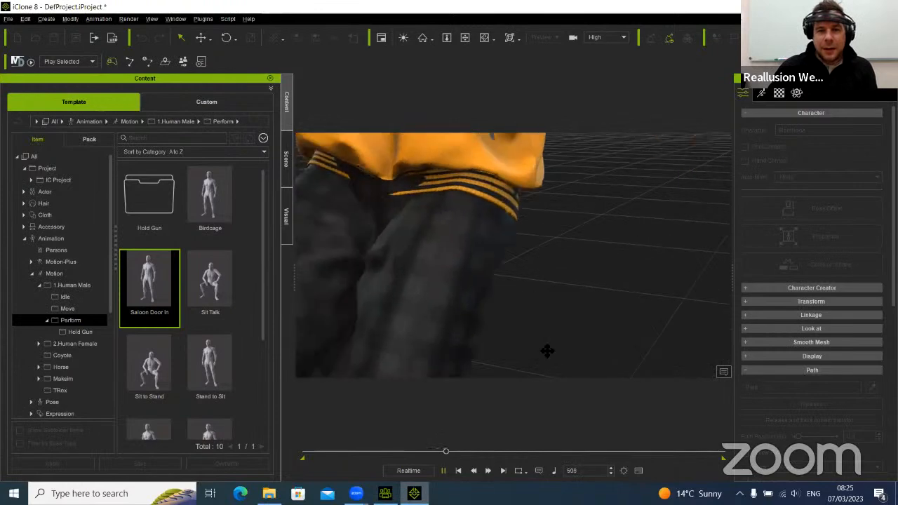
middle_click_drag(531, 285, 533, 370)
right_click_drag(534, 370, 502, 202)
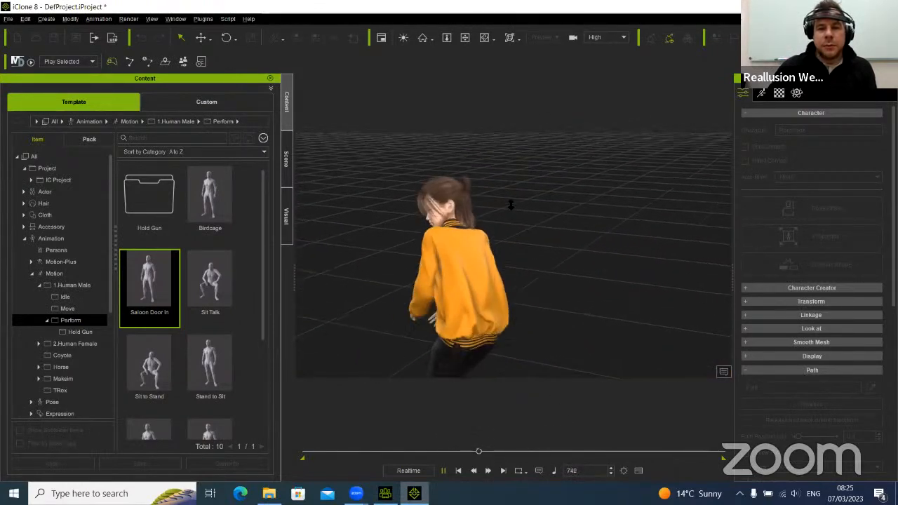
middle_click_drag(502, 201, 509, 297)
right_click_drag(509, 298, 495, 312)
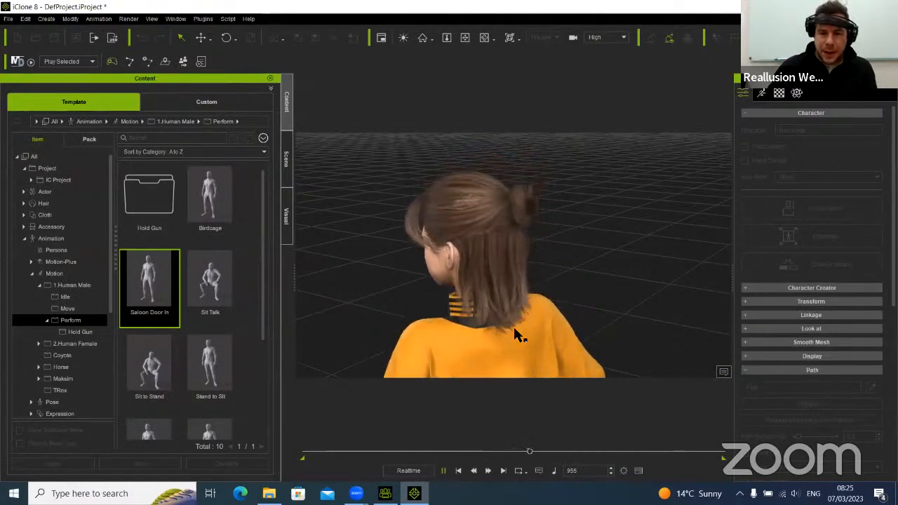
right_click_drag(481, 316, 645, 321)
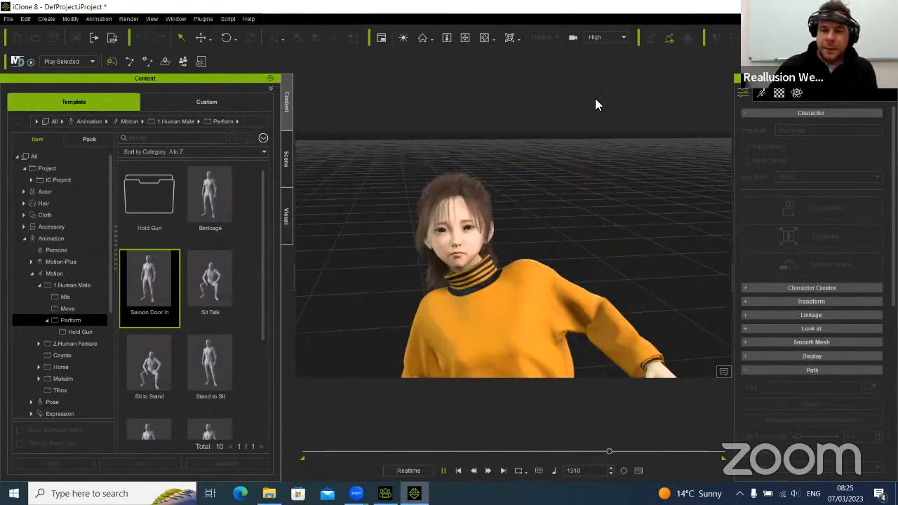
left_click(460, 470)
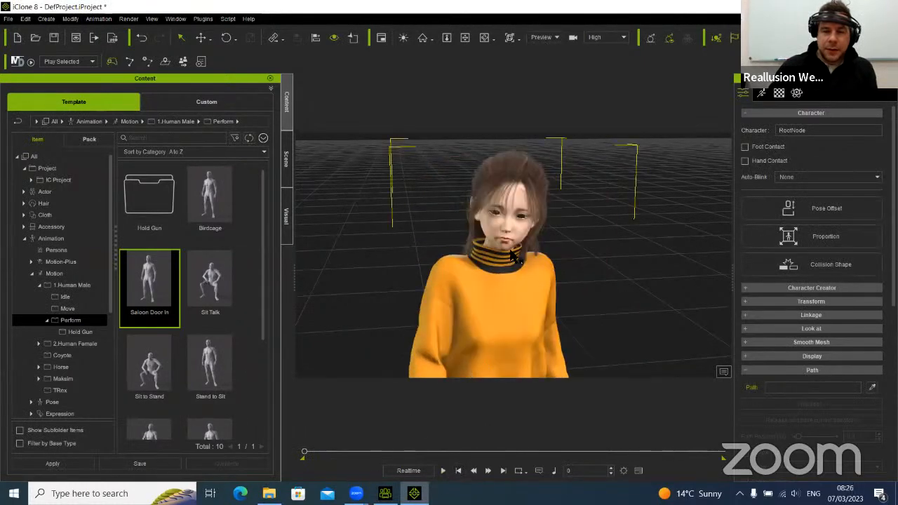
Take a last look at the character from a low front view and discard the current iClone project without saving
right_click_drag(528, 290, 464, 266)
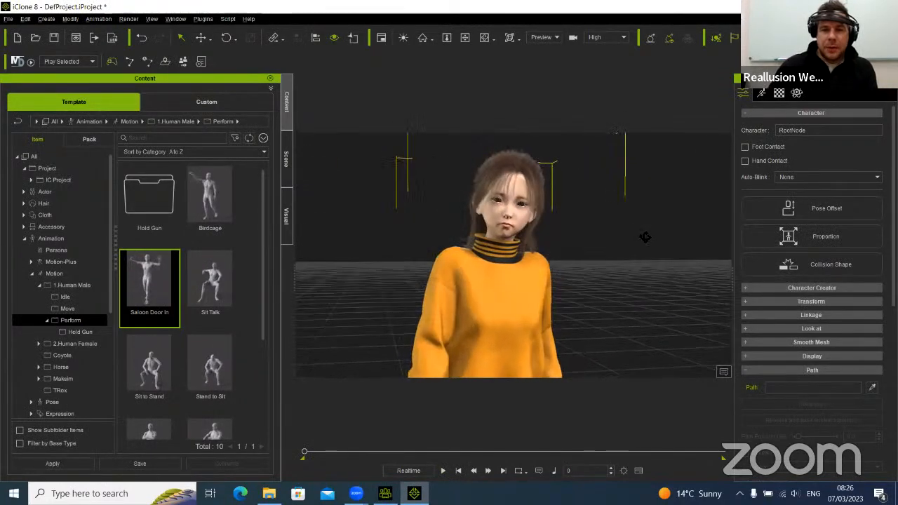
scroll(591, 240, "up", 2)
left_click(34, 38)
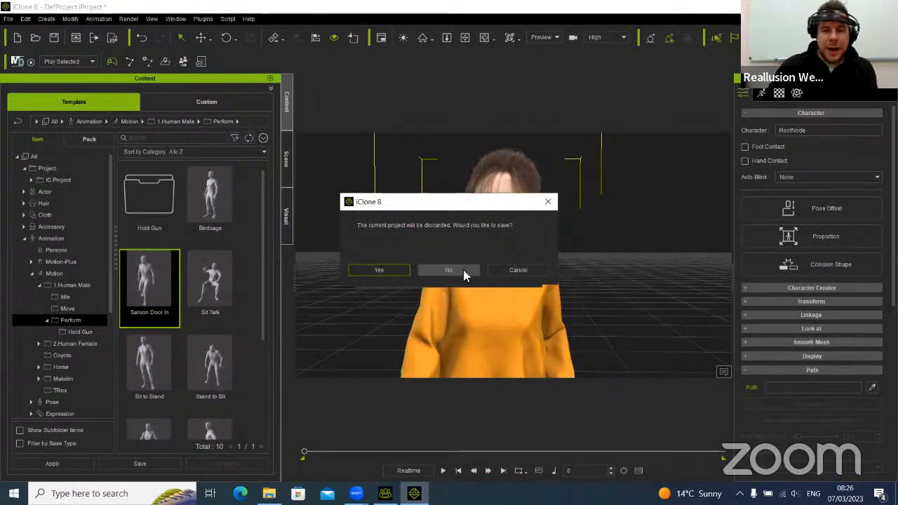
left_click(463, 269)
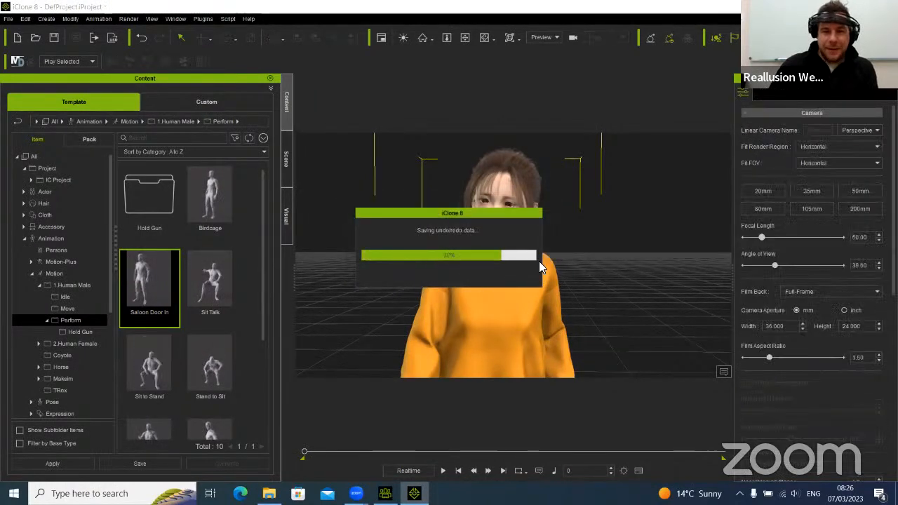
Switch to Character Creator 4 and import the Skater Tokay Gecko model from its folder as a Humanoid (Non-Standard) character
left_click(384, 493)
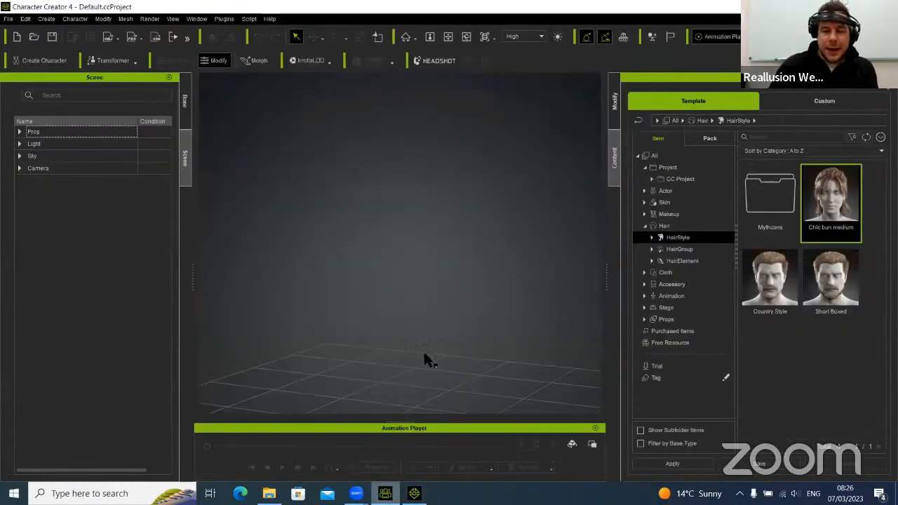
left_click(269, 493)
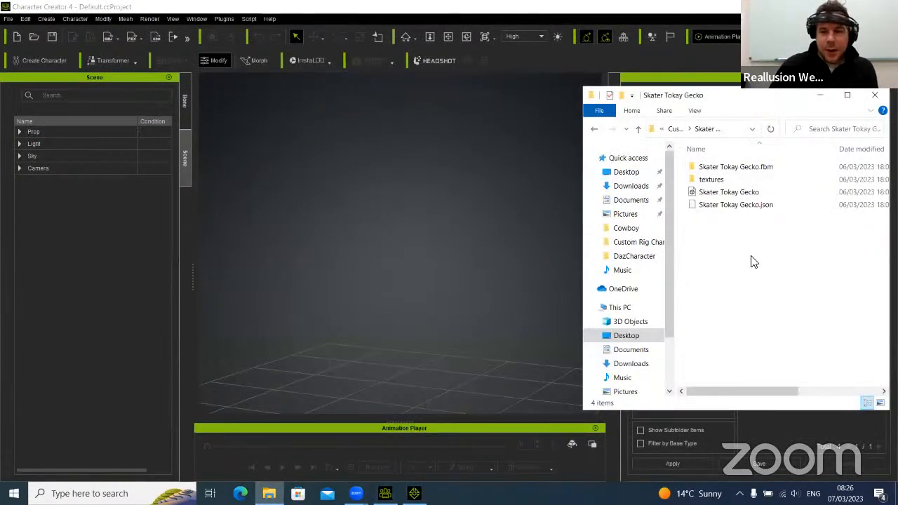
left_click_drag(747, 197, 412, 364)
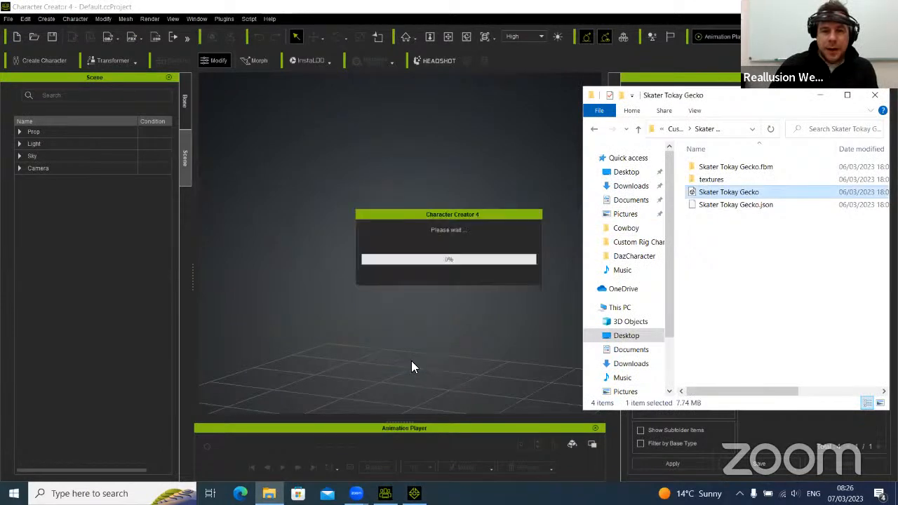
left_click(517, 272)
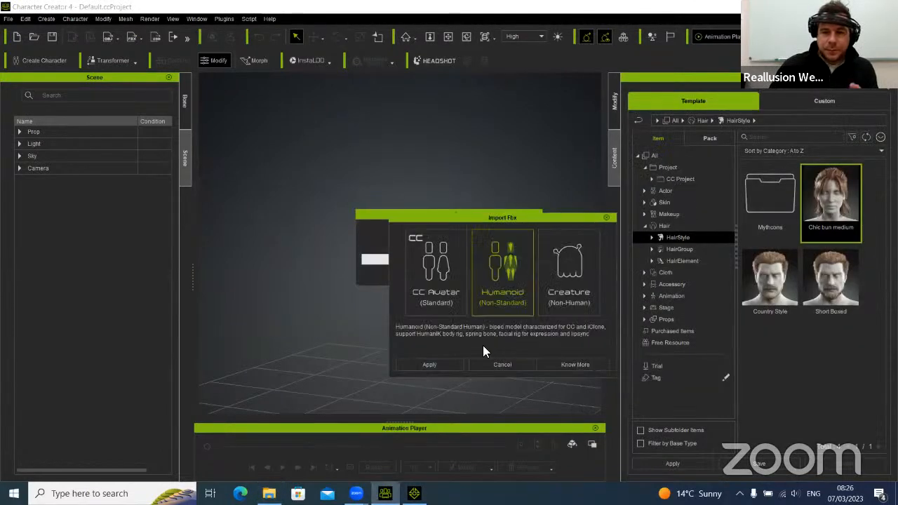
left_click(441, 365)
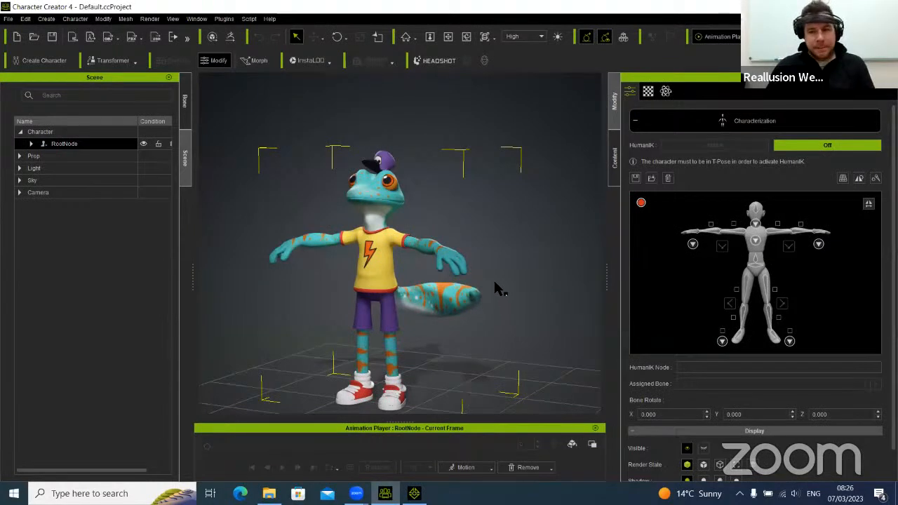
Check the gecko's bone list, exit Characterization and open AccuRIG for the character
left_click(185, 112)
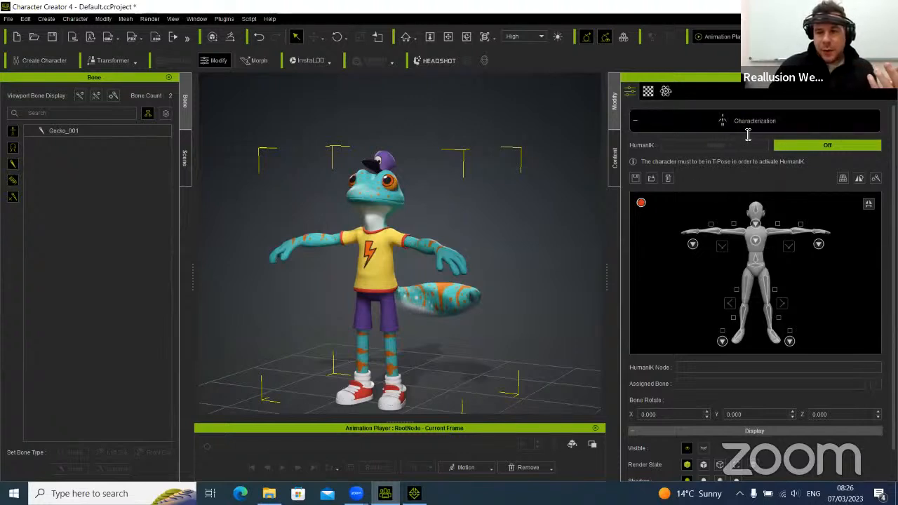
left_click(752, 127)
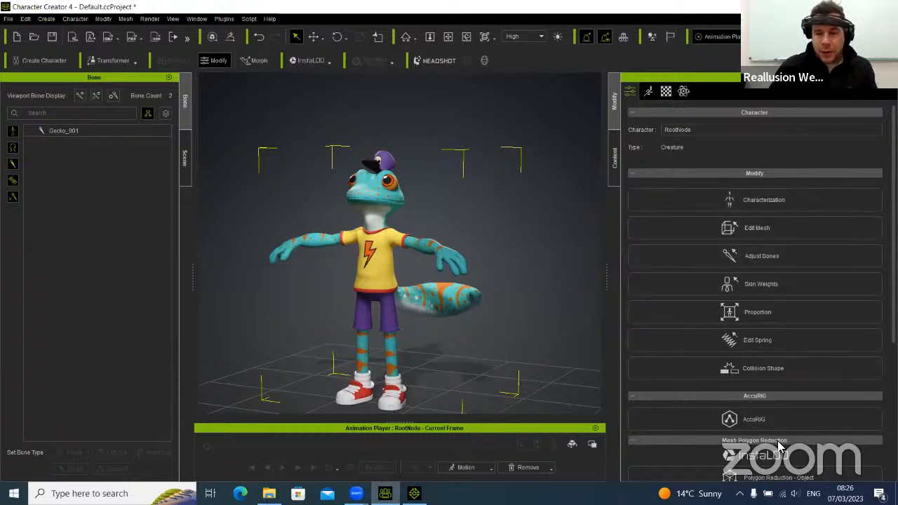
left_click(783, 421)
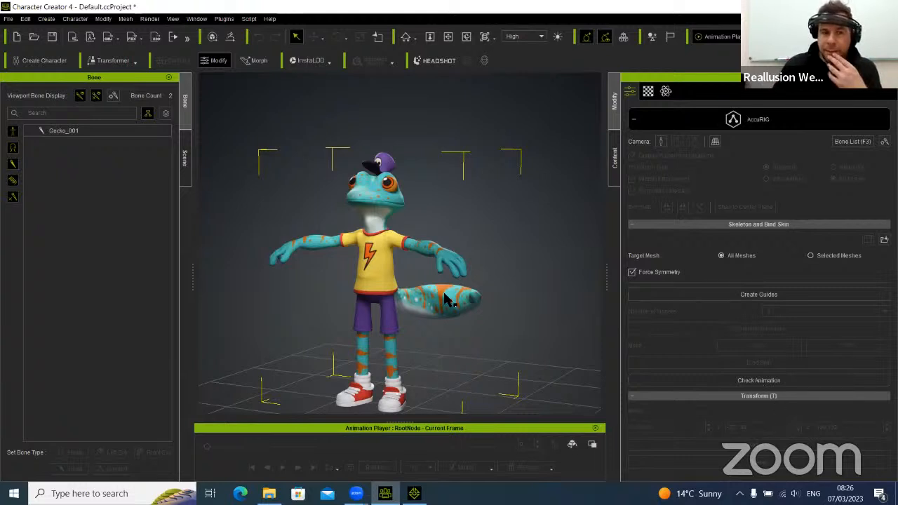
Expand RootNode in the scene list and create the AccuRIG guides for all meshes with Force Symmetry on
left_click(185, 158)
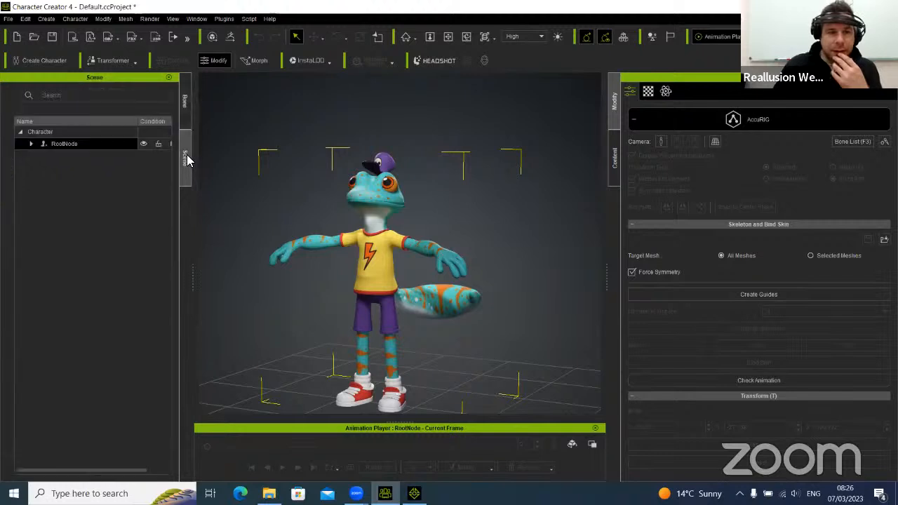
left_click(30, 145)
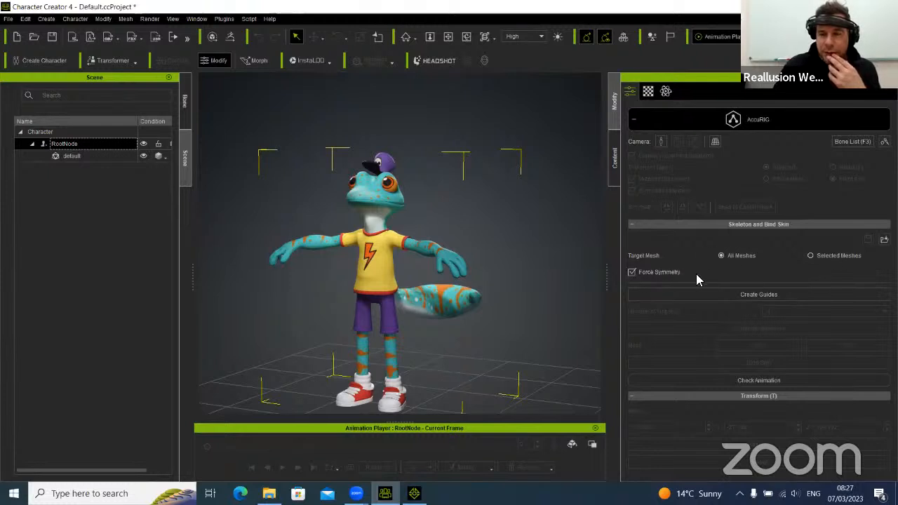
left_click(749, 296)
left_click(446, 269)
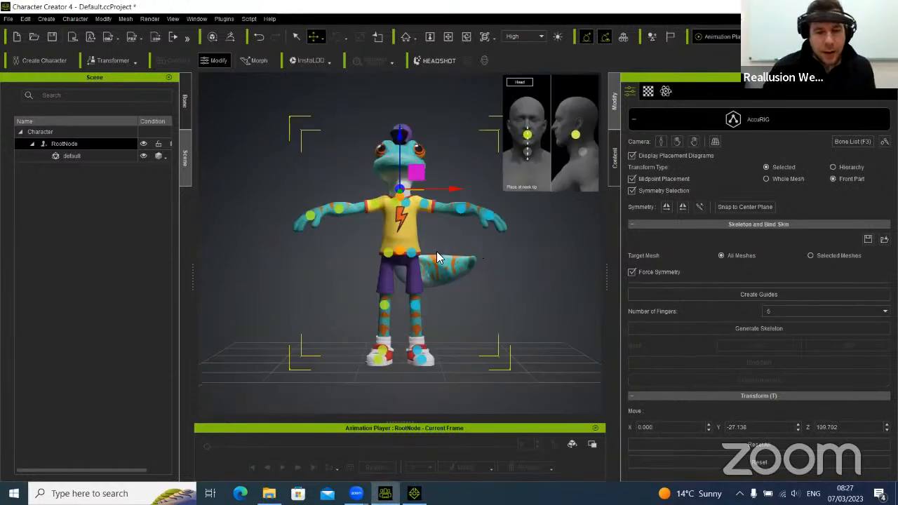
Raise the head guide to the gecko's mouth, at Z about 123.5, and the neck guide slightly, to Z about 105.1
scroll(449, 229, "up", 6)
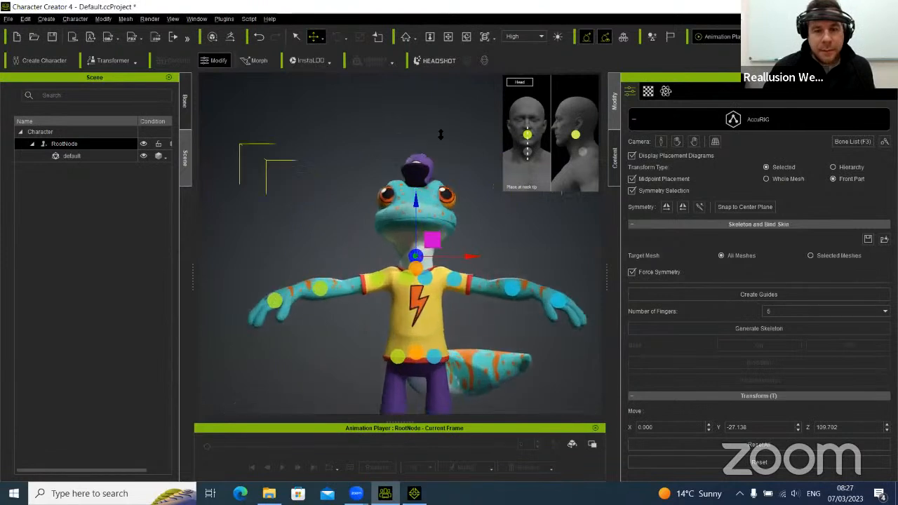
scroll(432, 114, "down", 2)
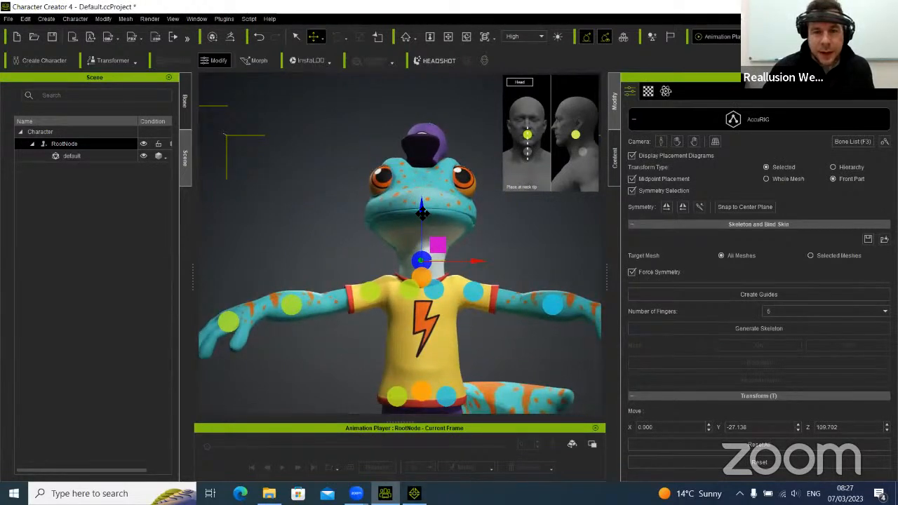
left_click(421, 280)
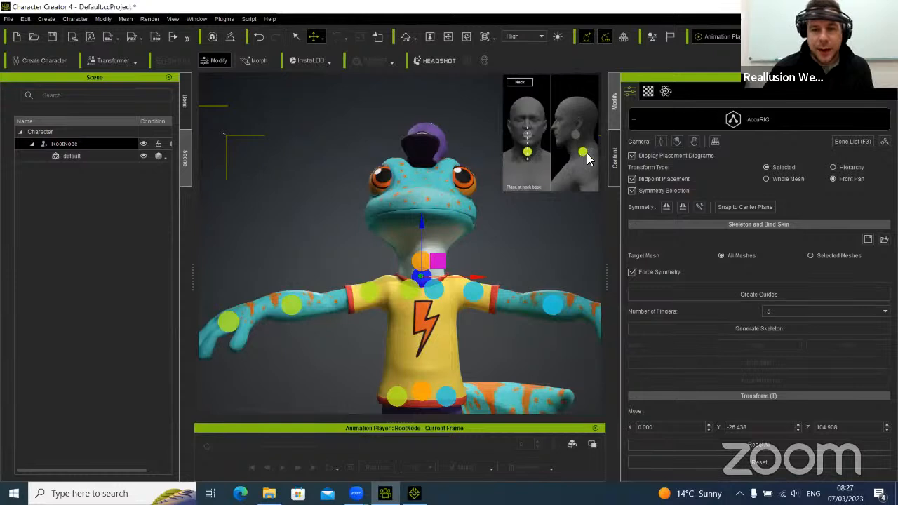
left_click(419, 258)
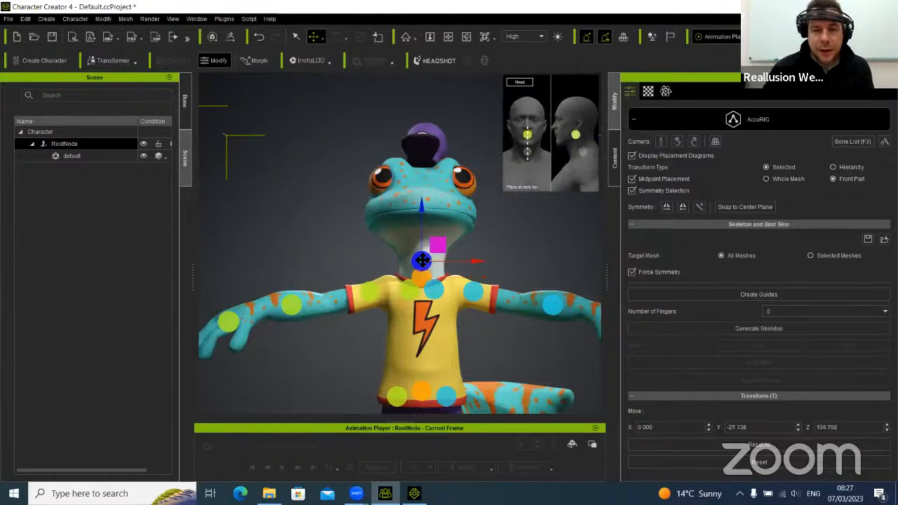
left_click_drag(428, 208, 433, 160)
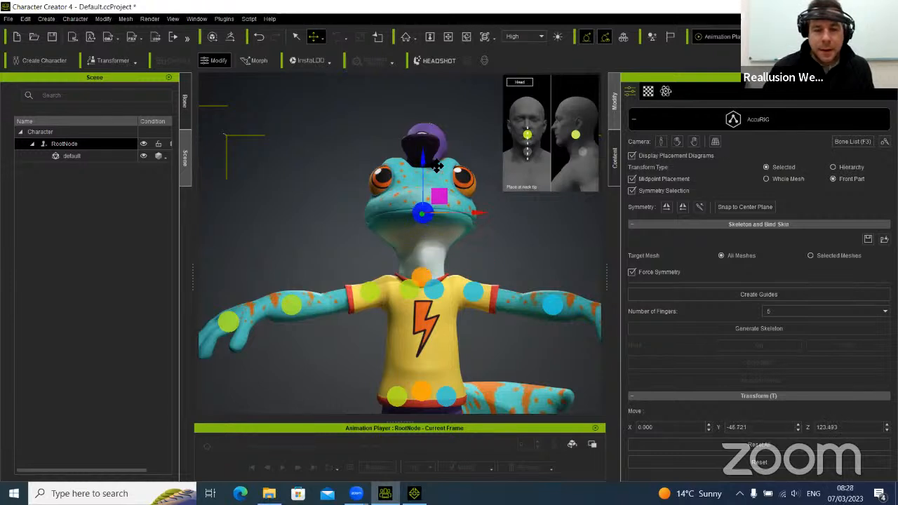
left_click(425, 275)
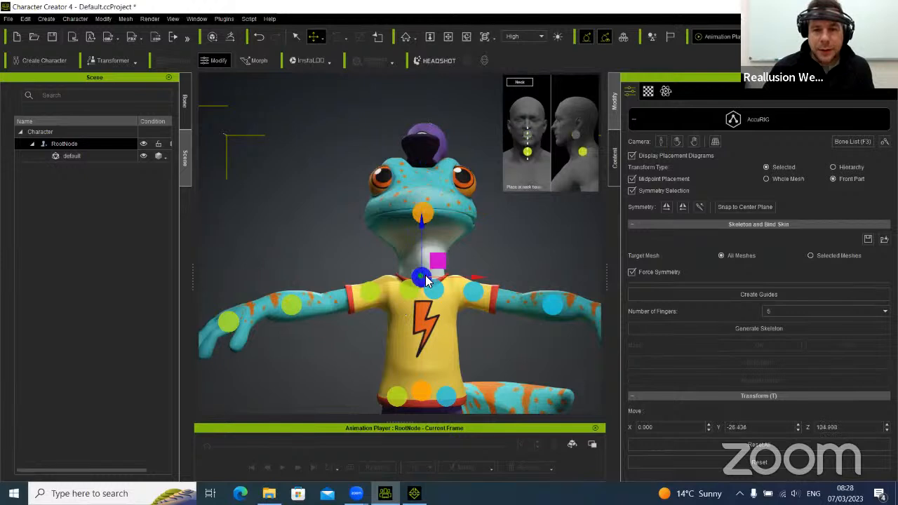
left_click_drag(423, 226, 424, 224)
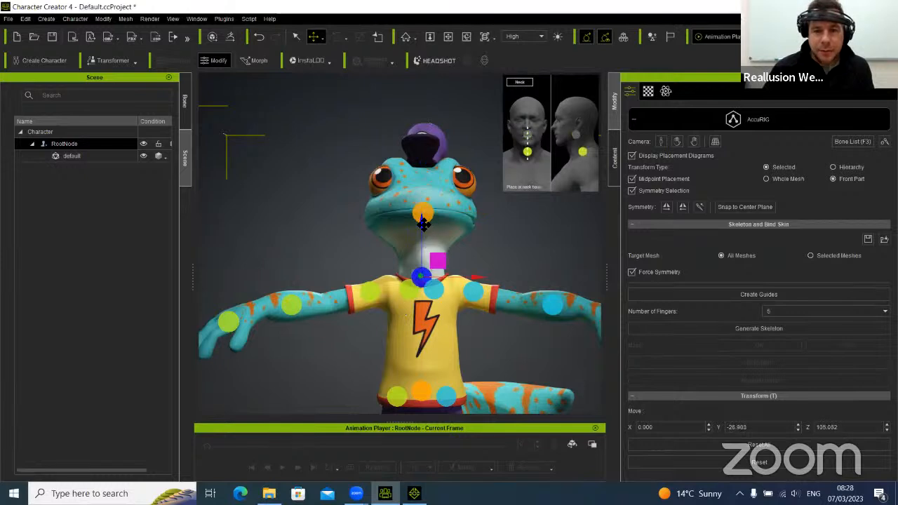
Shift the shoulder guide slightly inward to X about 14.4, Z about 101.1, and the elbow guide inward to X about -28.7
left_click(438, 293)
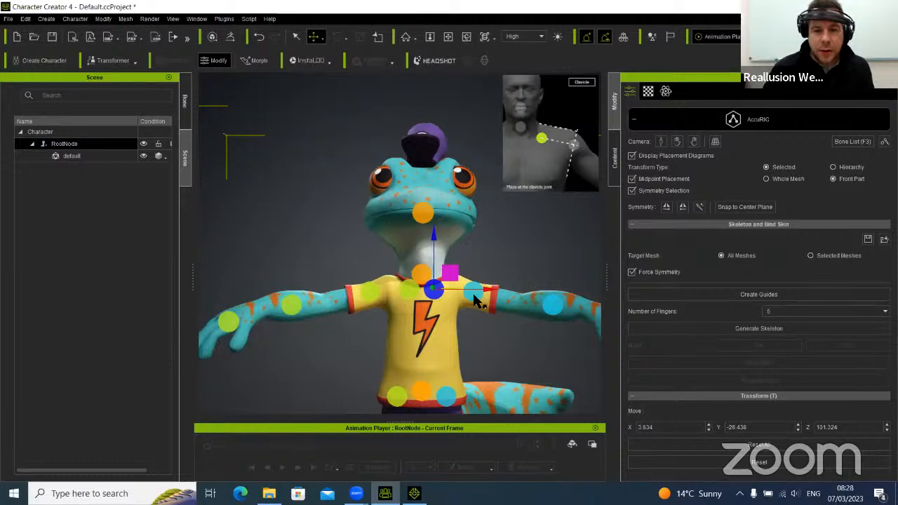
left_click(474, 293)
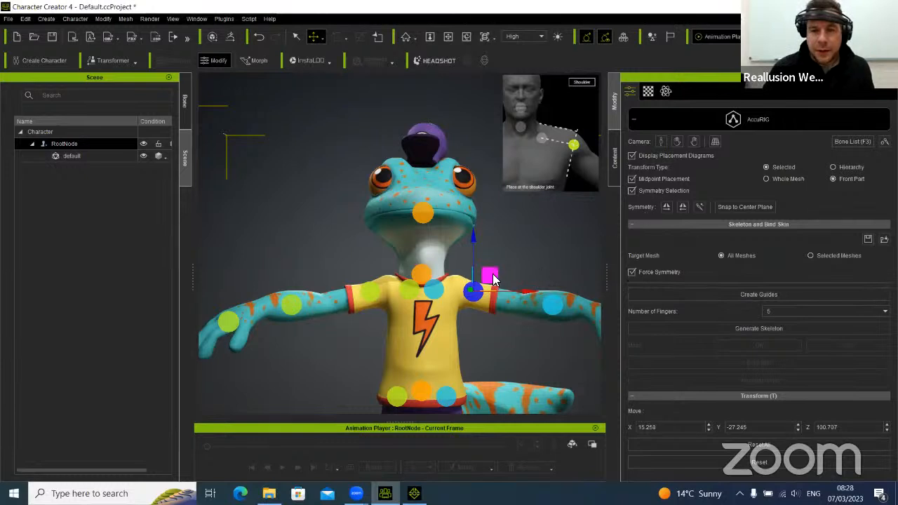
mouse_move(492, 280)
left_mouse_down()
mouse_move(481, 286)
mouse_move(488, 276)
left_mouse_up()
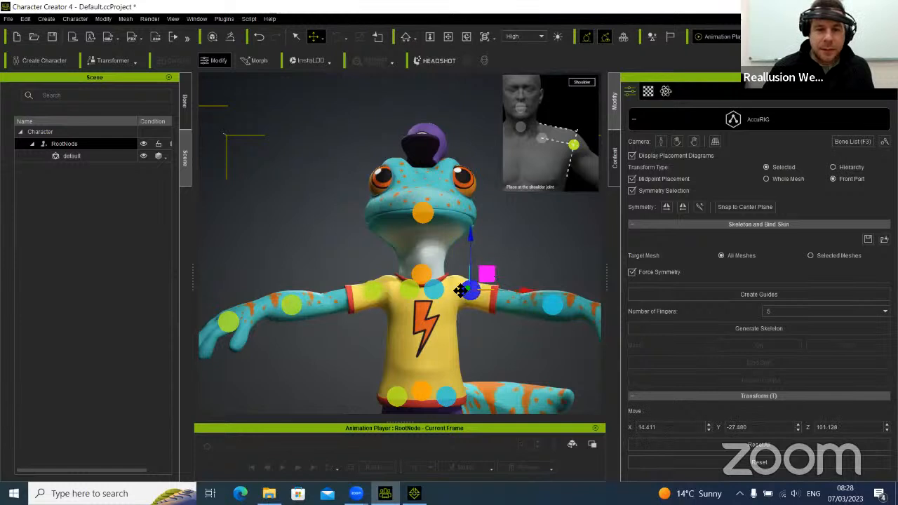
left_click(296, 303)
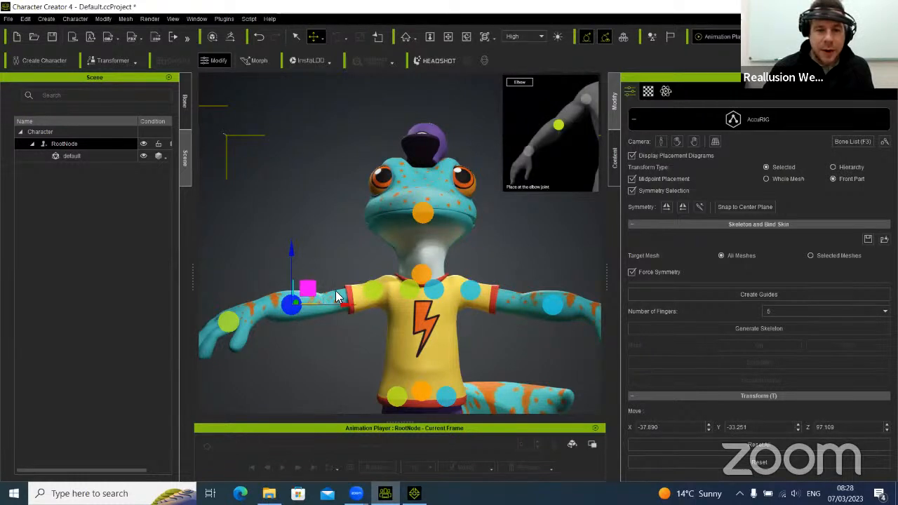
left_click_drag(310, 292, 342, 291)
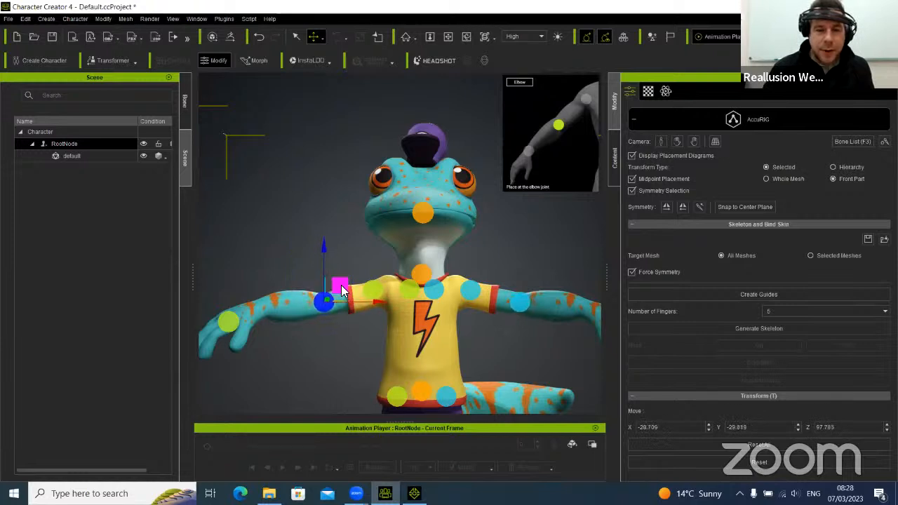
left_click(470, 290)
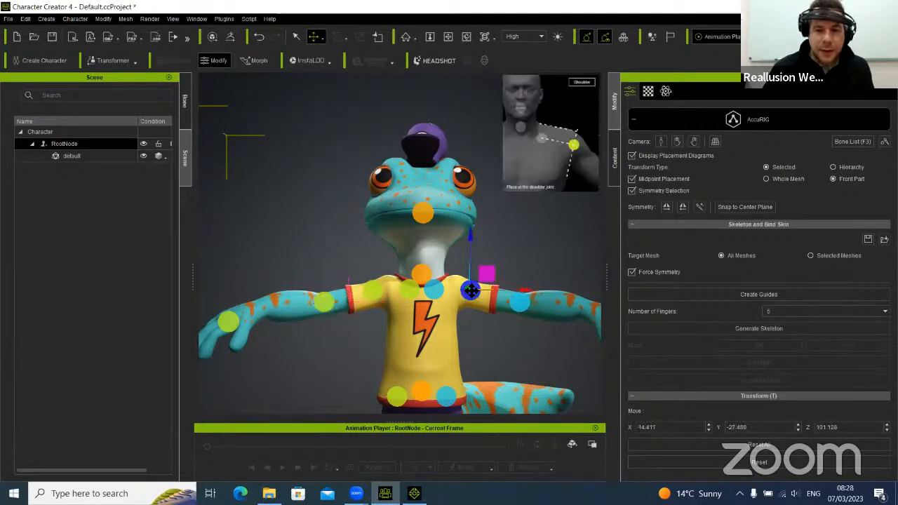
Shift the shoulder guide inward to X about 11.3, Z about 100.8, and the wrist guide back from the hand to the wrist joint
left_click_drag(488, 280, 480, 286)
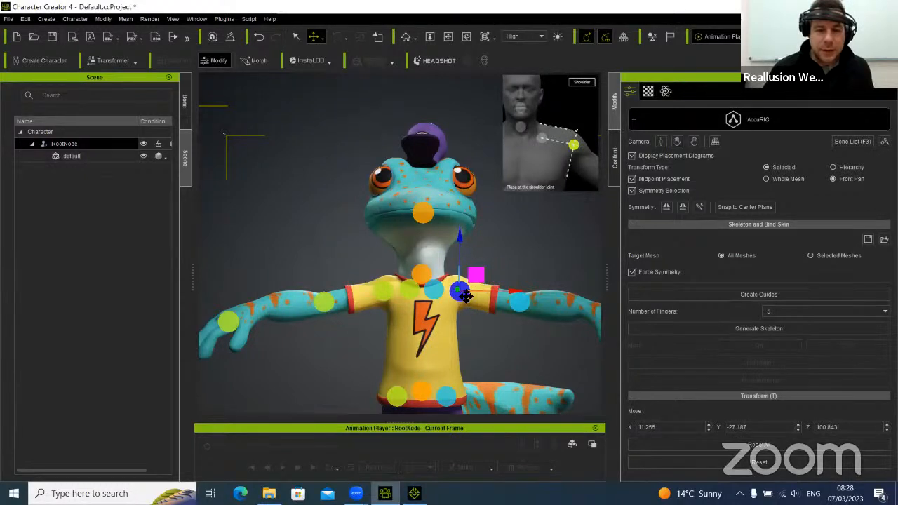
left_click(232, 320)
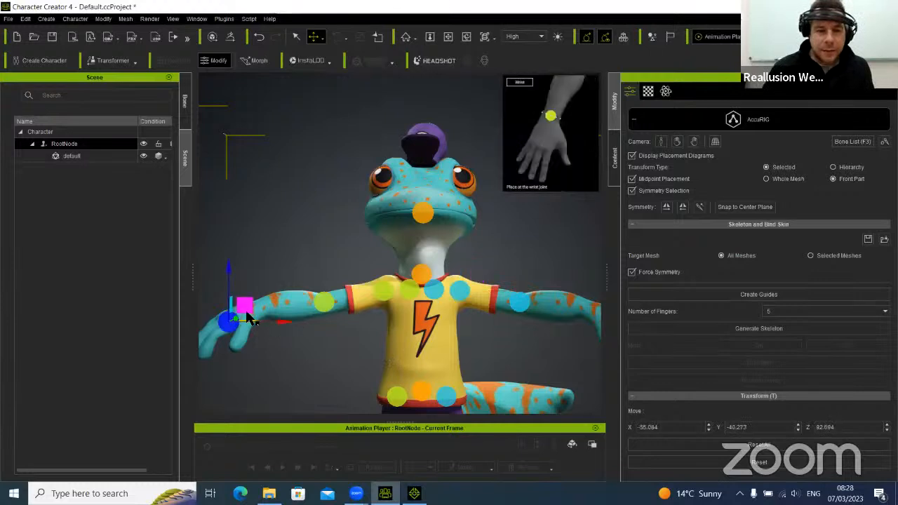
left_click_drag(274, 302, 279, 301)
Raise the pelvis guide above the hip guides, to Y about -27.2, Z about 75.2
middle_click_drag(456, 311, 461, 257)
left_click(460, 253)
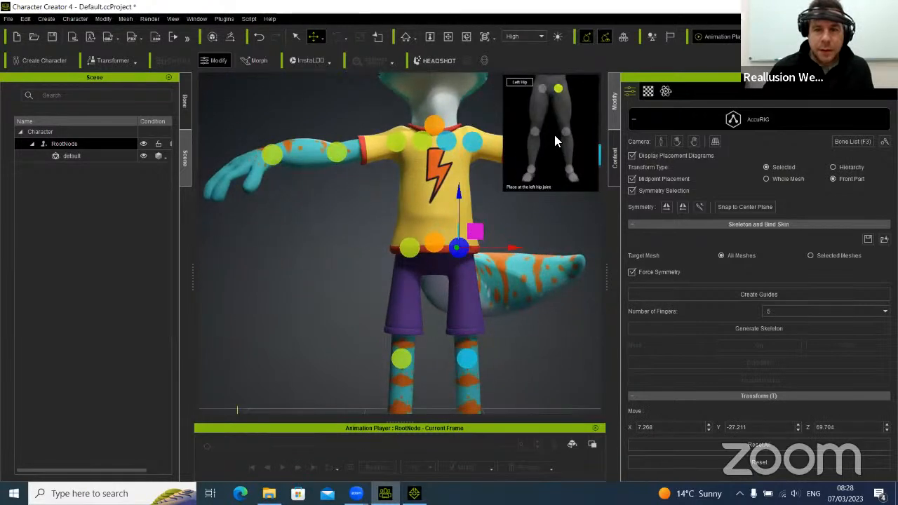
left_click(433, 244)
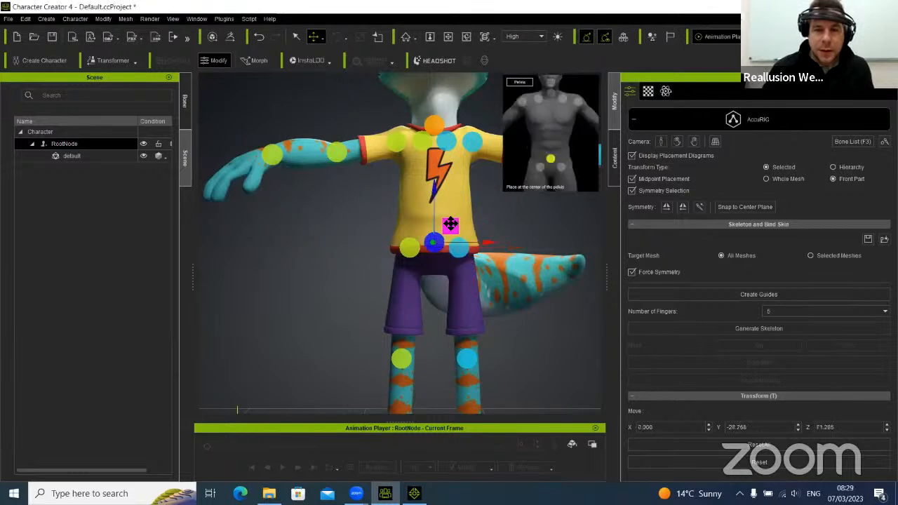
left_click_drag(454, 228, 458, 218)
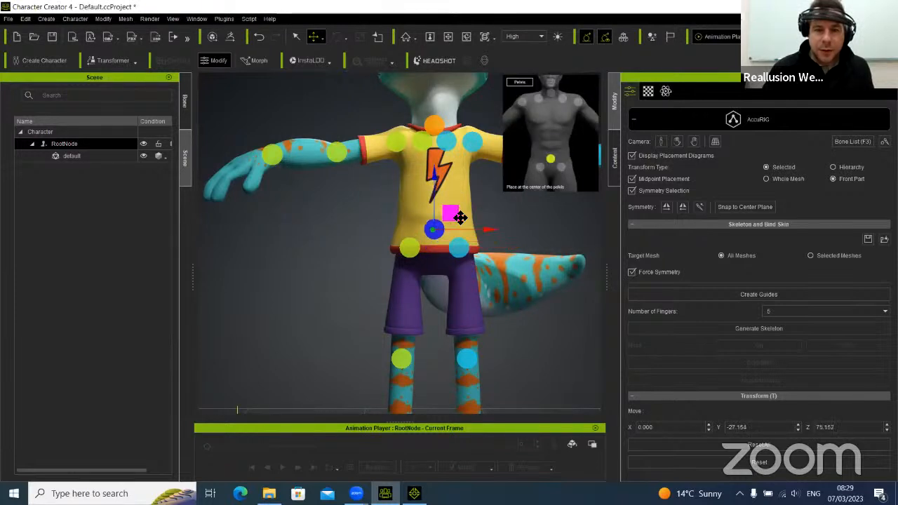
Move the head guide from the snout tip back to the top of the neck, at Y about -28.2, Z about 122.8
scroll(510, 371, "down", 2)
scroll(509, 372, "down", 3)
middle_click_drag(513, 357, 515, 251)
right_click_drag(515, 251, 215, 288)
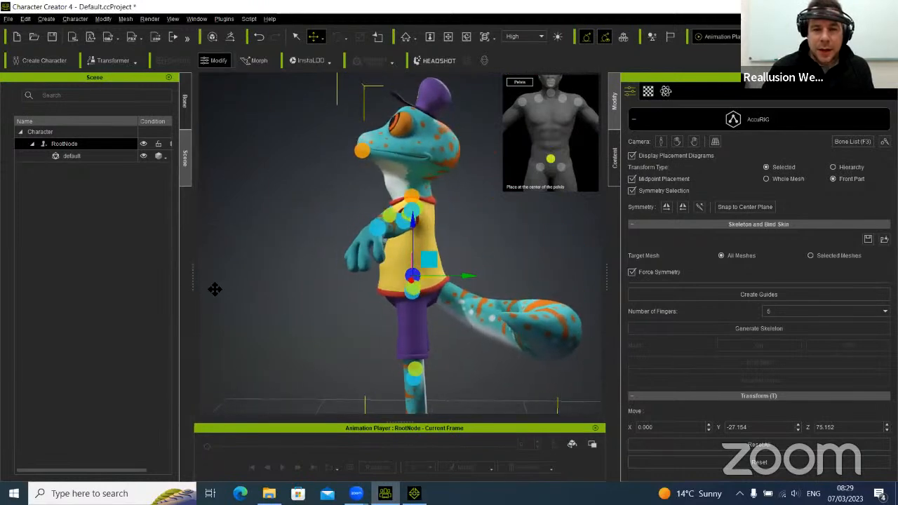
left_click(364, 153)
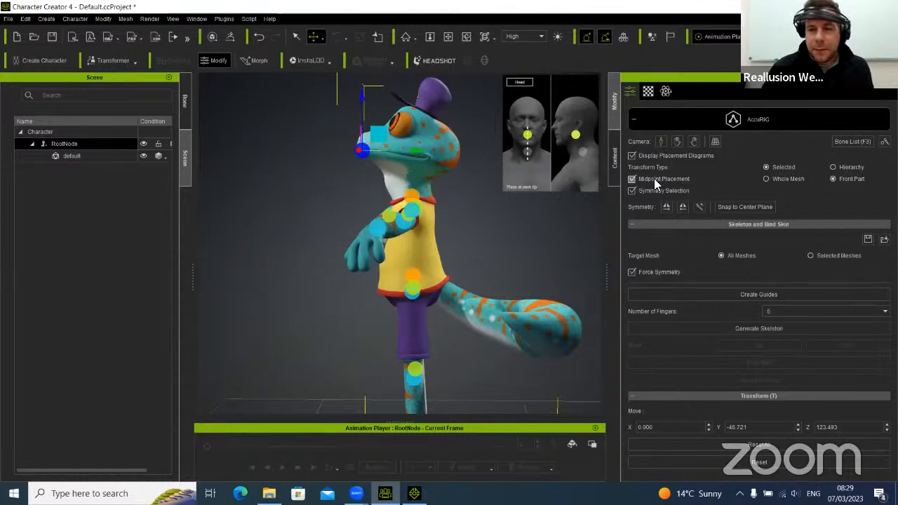
left_click_drag(421, 156, 467, 153)
right_click_drag(368, 222, 520, 312)
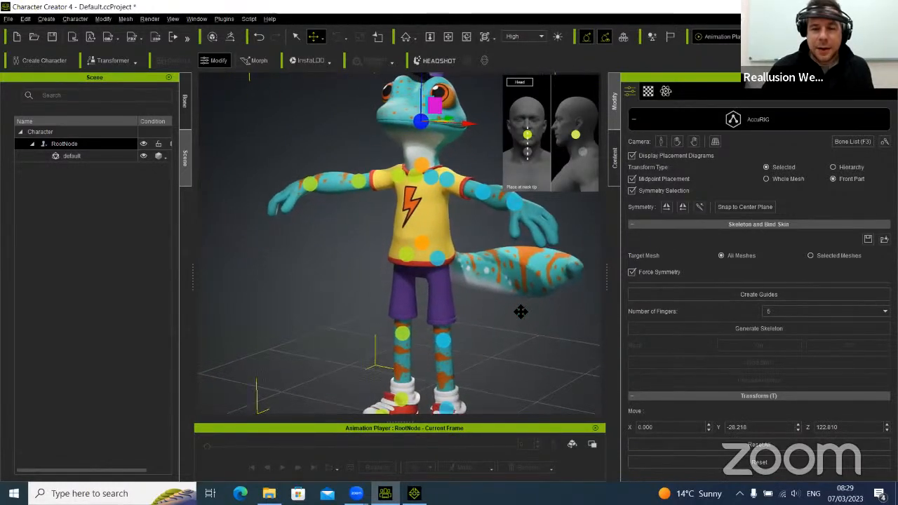
scroll(512, 316, "down", 2)
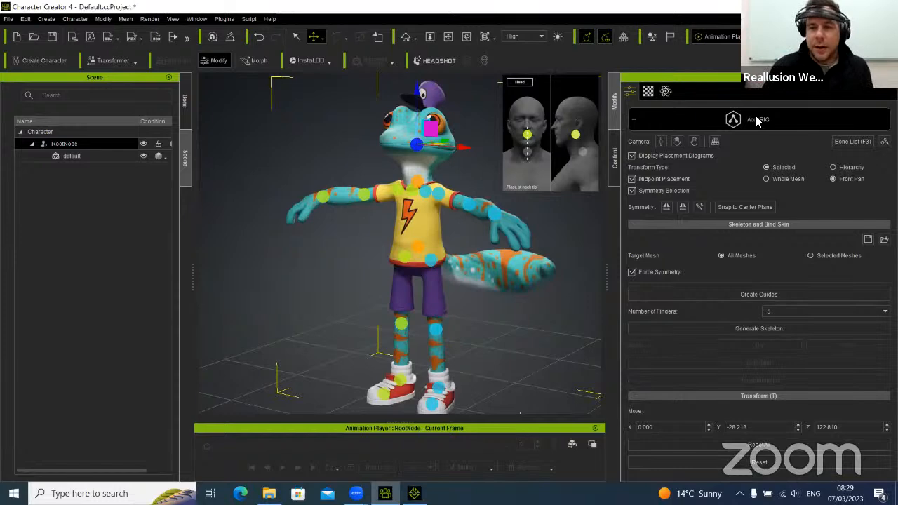
Set the number of fingers to 4 to suit the gecko's hand and generate the skeleton
right_click_drag(393, 314, 455, 335)
right_click_drag(445, 301, 414, 130)
middle_click_drag(492, 387, 415, 251)
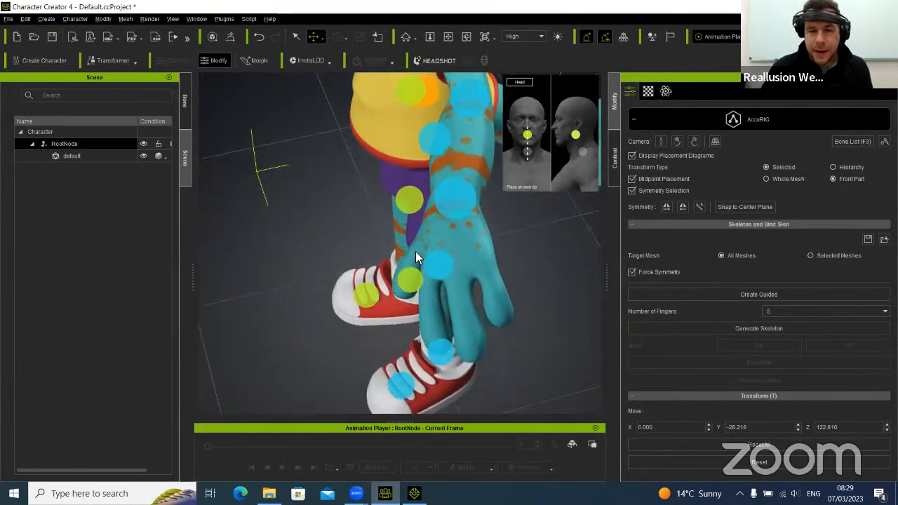
left_click(808, 312)
left_click(787, 340)
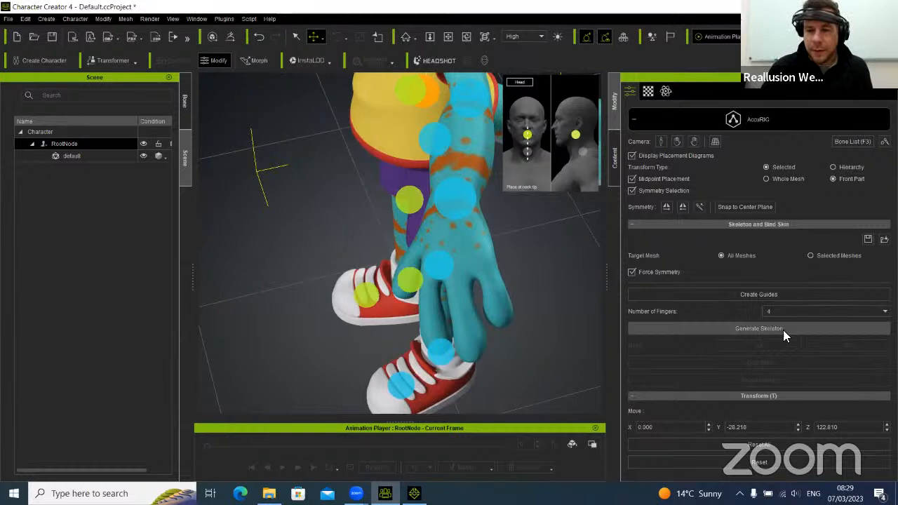
left_click(777, 329)
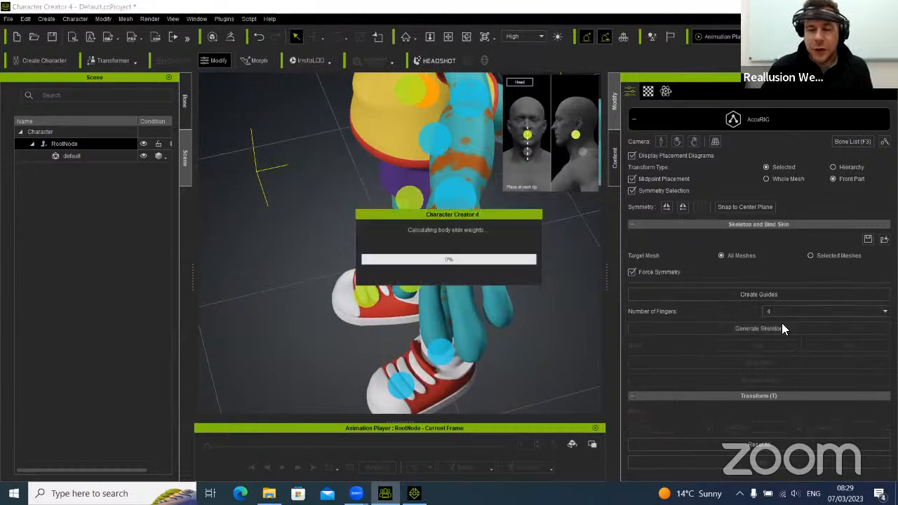
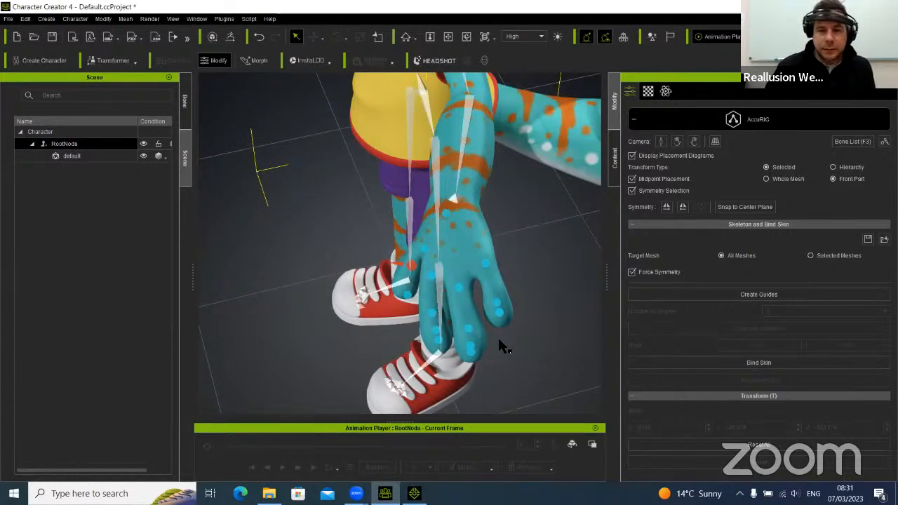
Shift the little finger's middle joint back toward the hand, to Y about -37.4, Z about 91.4
right_click_drag(506, 347, 468, 323)
middle_click_drag(468, 323, 500, 289)
right_click_drag(503, 293, 501, 315)
scroll(499, 282, "up", 5)
scroll(499, 287, "down", 2)
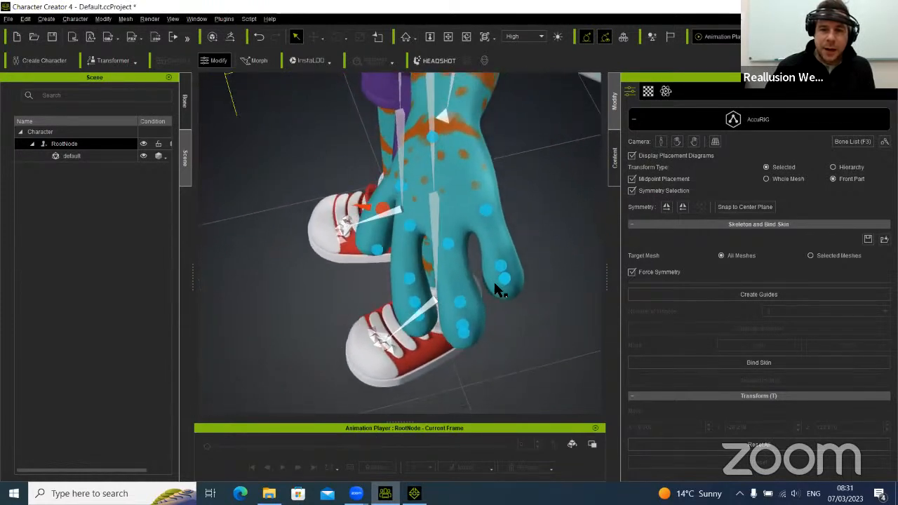
left_click(488, 208)
mouse_move(502, 263)
left_mouse_down()
mouse_move(513, 261)
mouse_move(523, 281)
mouse_move(519, 264)
left_mouse_up()
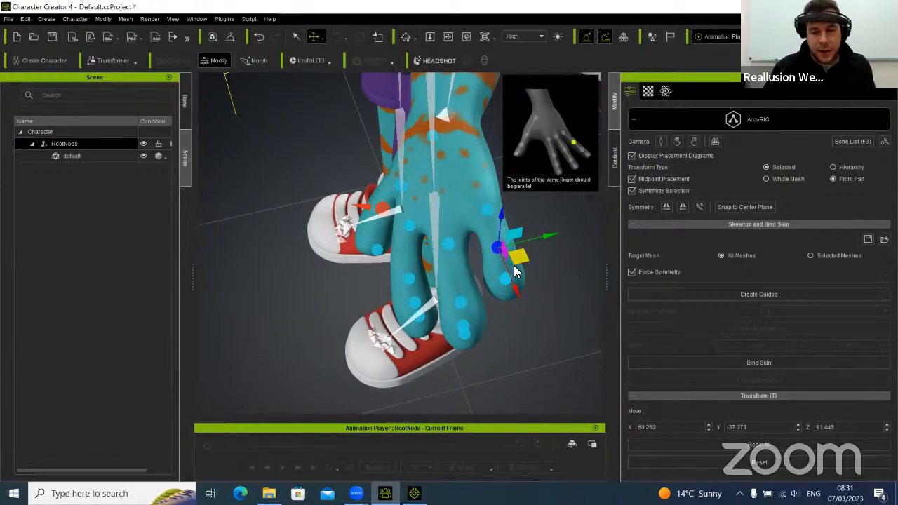
From a top view, spread the middle finger's joints evenly from the palm to the fingertip
key("d")
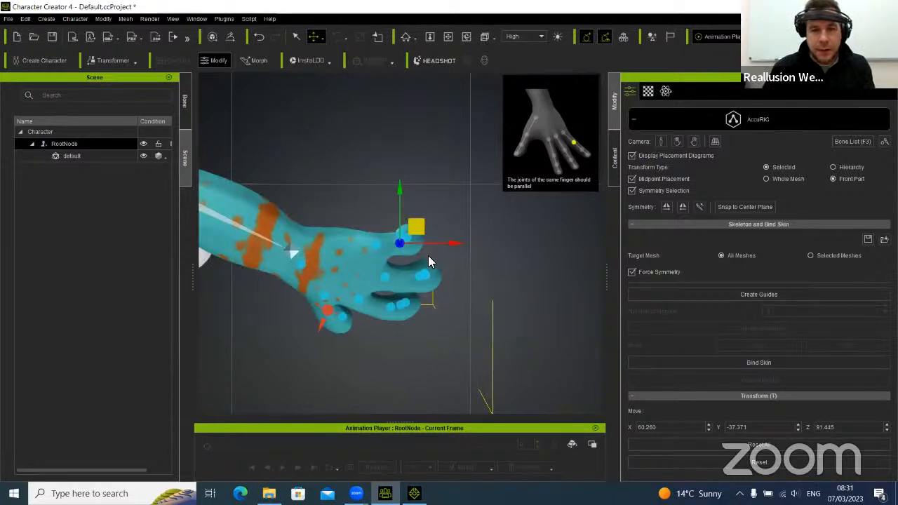
middle_click_drag(429, 261, 439, 203)
scroll(439, 203, "up", 3)
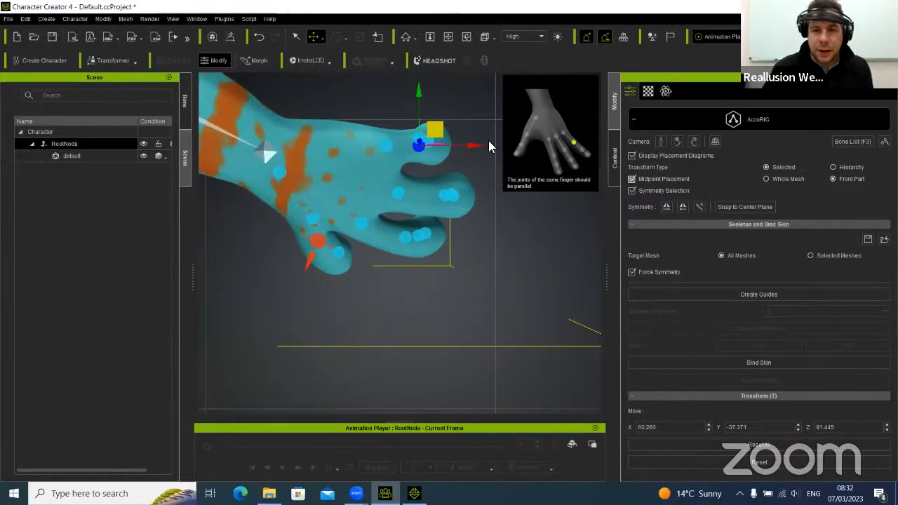
left_click(453, 201)
left_click_drag(468, 180, 468, 200)
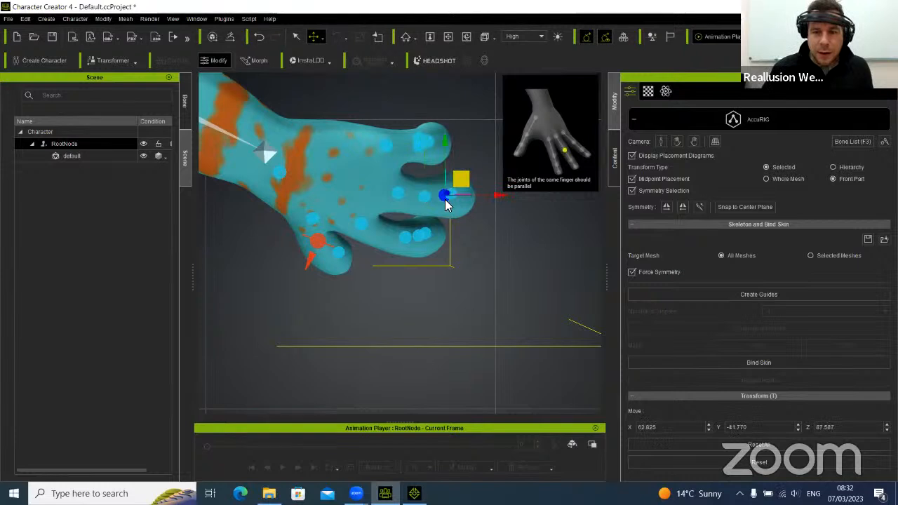
left_click_drag(462, 181, 415, 171)
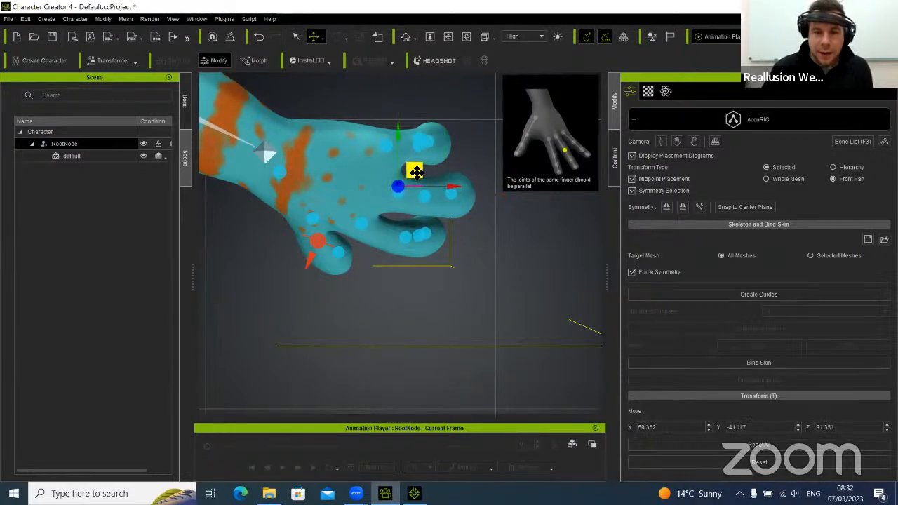
left_click(398, 197)
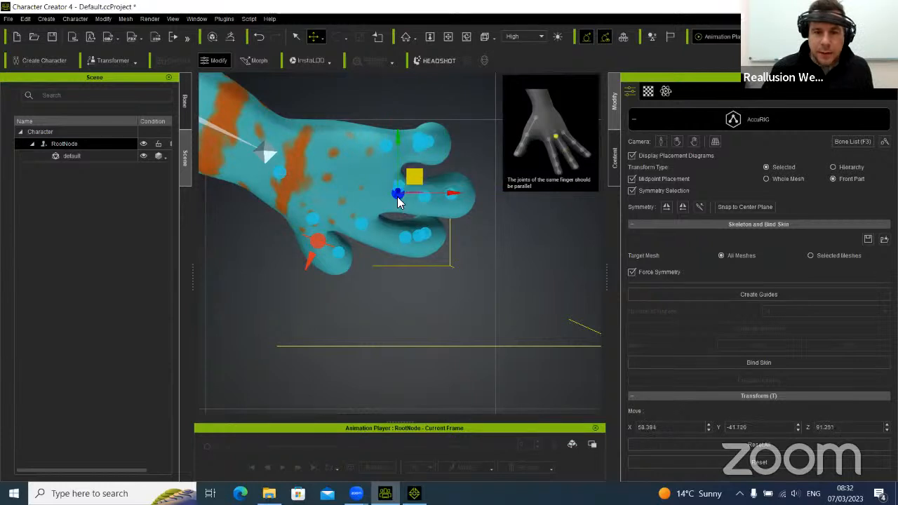
mouse_move(415, 179)
left_mouse_down()
mouse_move(395, 178)
mouse_move(417, 181)
left_mouse_up()
left_click(399, 187)
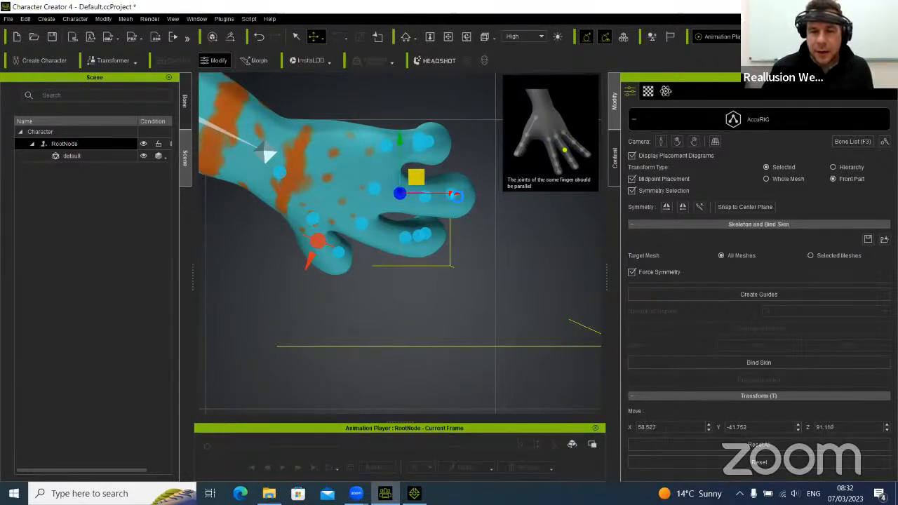
mouse_move(455, 198)
left_mouse_down()
mouse_move(484, 184)
mouse_move(441, 181)
mouse_move(450, 182)
left_mouse_up()
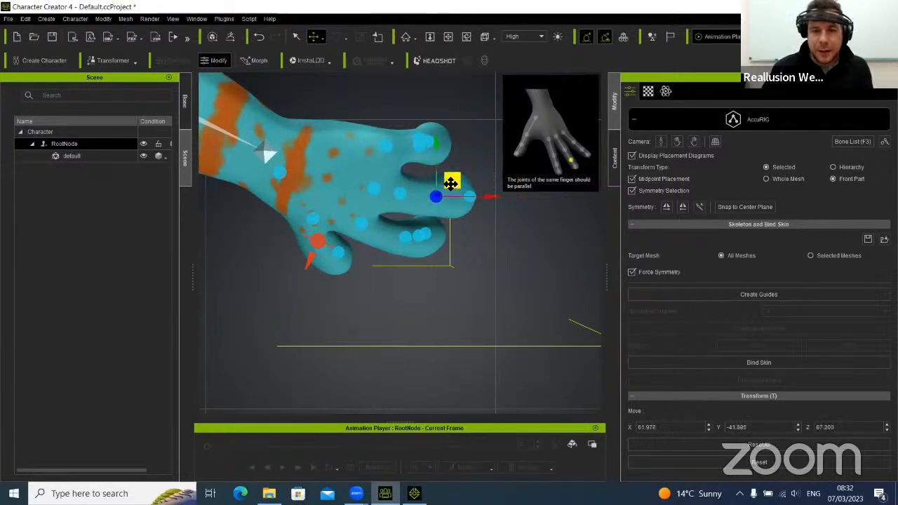
Spread the little finger's joints from the palm to the fingertip, placing the tip joint at X about 63.4, Y about -36.8
left_click(430, 144)
left_click_drag(441, 130, 447, 154)
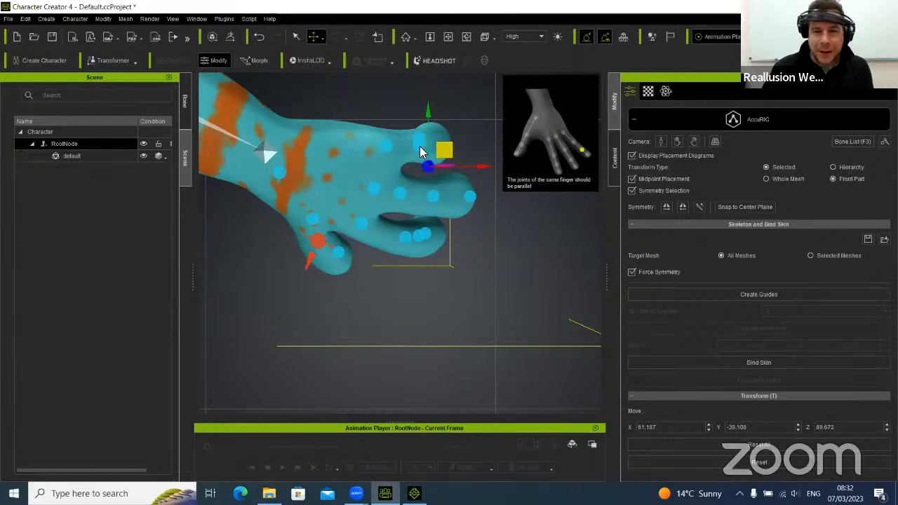
left_click(420, 145)
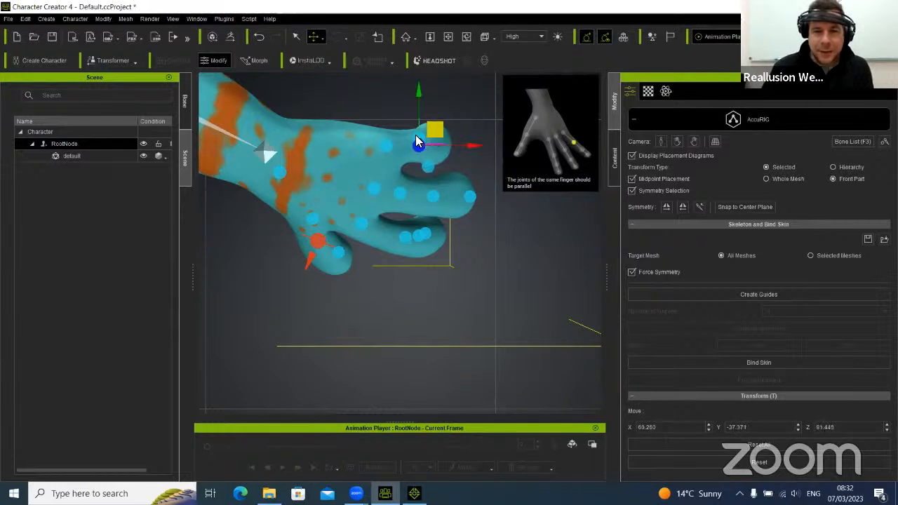
left_click(416, 135)
left_click_drag(434, 124, 468, 127)
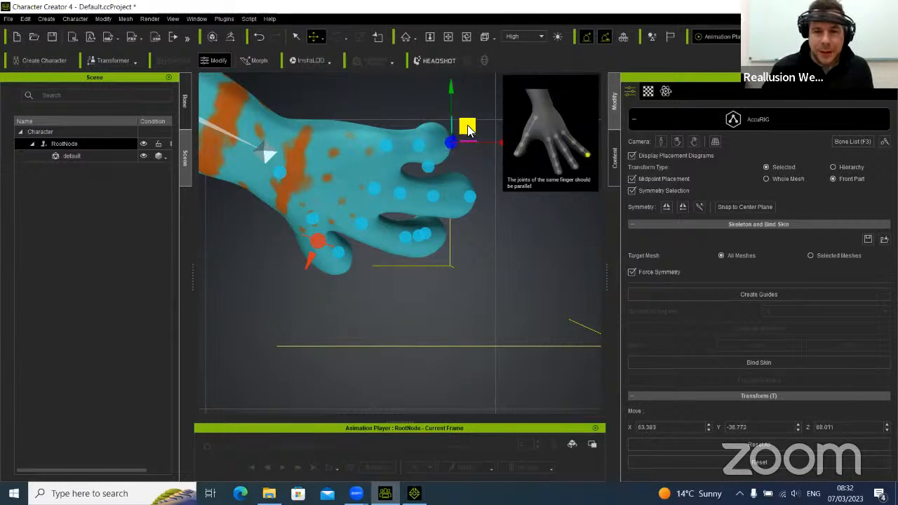
left_click(430, 164)
left_click_drag(442, 148, 390, 130)
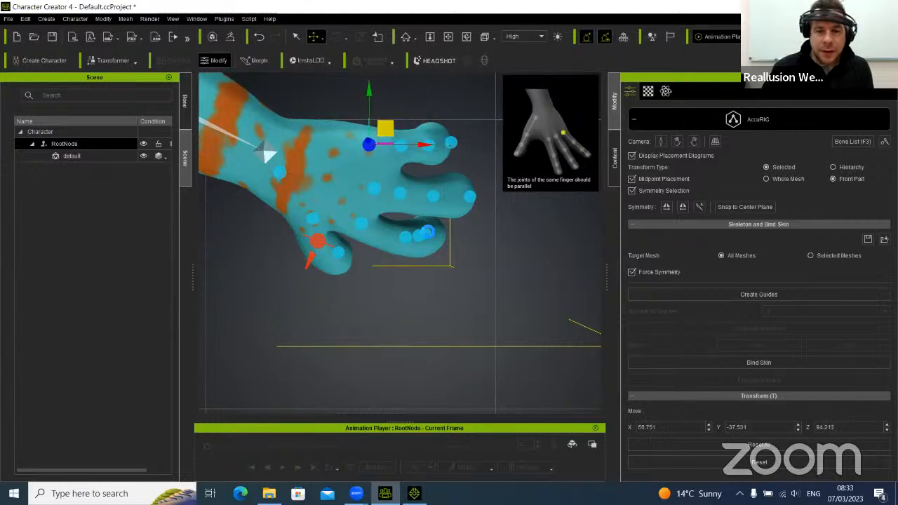
Spread the index finger's outer joints toward the fingertip, placing the tip joint at X about 62.8, Y about -45.6
left_click(427, 233)
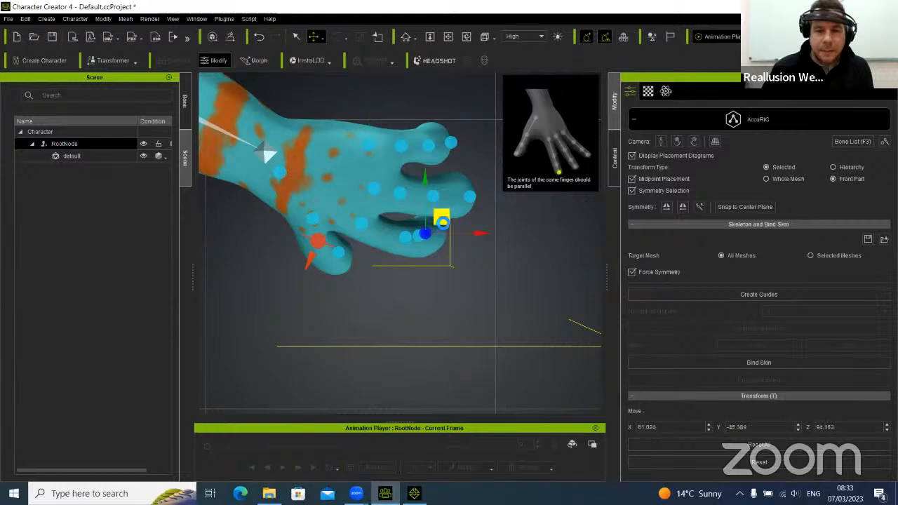
left_click_drag(458, 230, 476, 232)
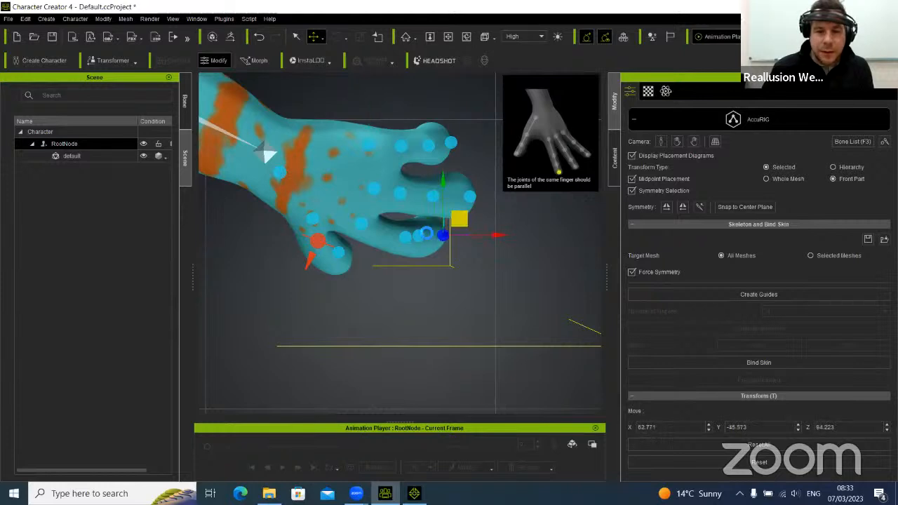
left_click(420, 236)
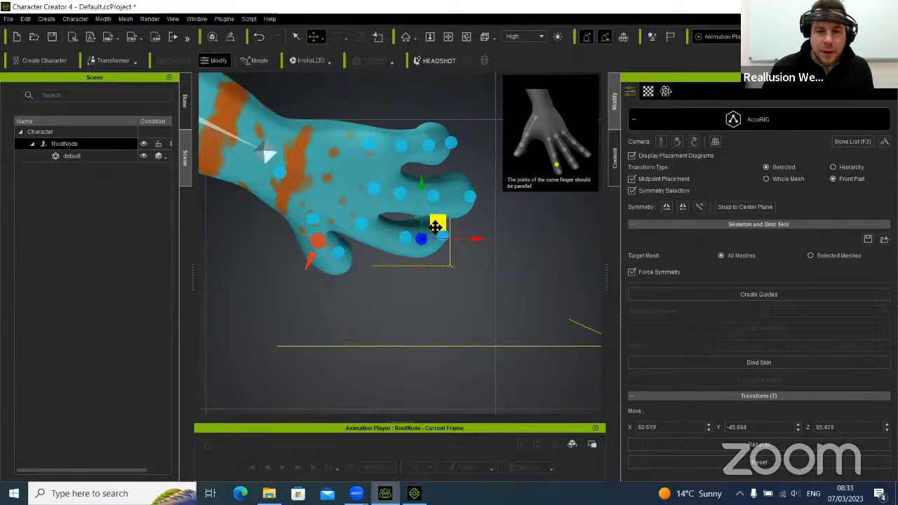
Reposition the index finger's base joint, the thumb's tip and lower joints, and the thumb root joint to follow the hand mesh
left_click_drag(436, 226, 367, 252)
left_click(339, 254)
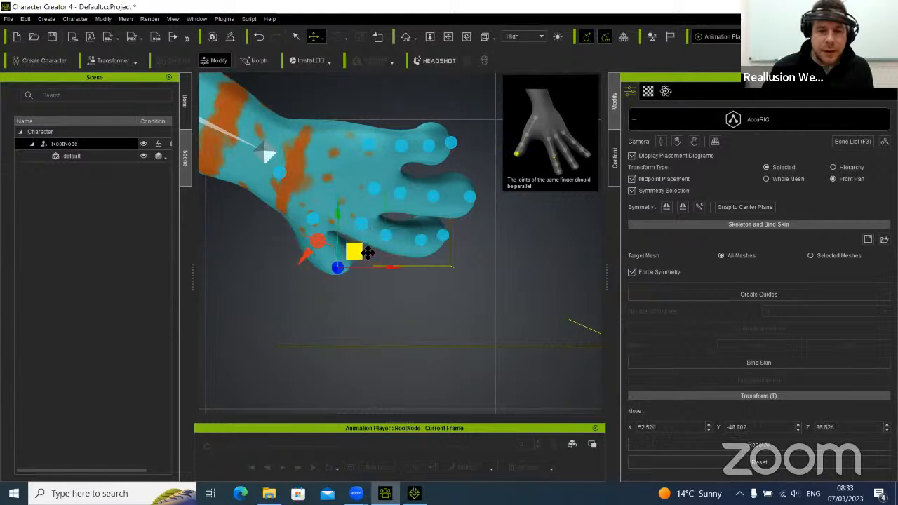
left_click(313, 219)
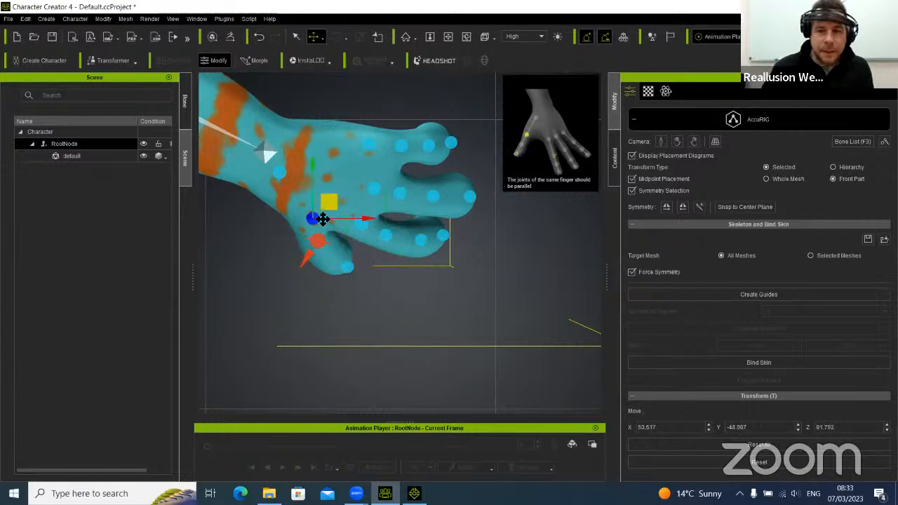
left_click_drag(331, 204, 329, 221)
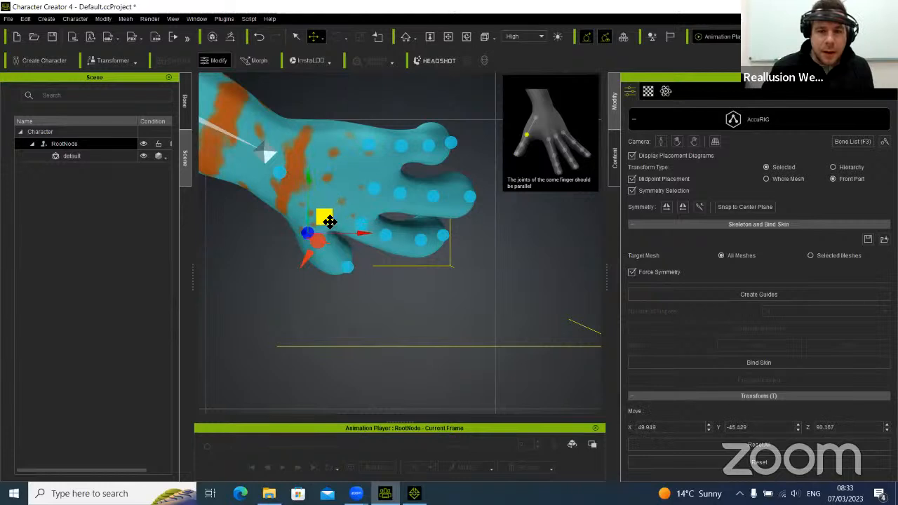
left_click(281, 169)
left_click_drag(297, 156, 310, 184)
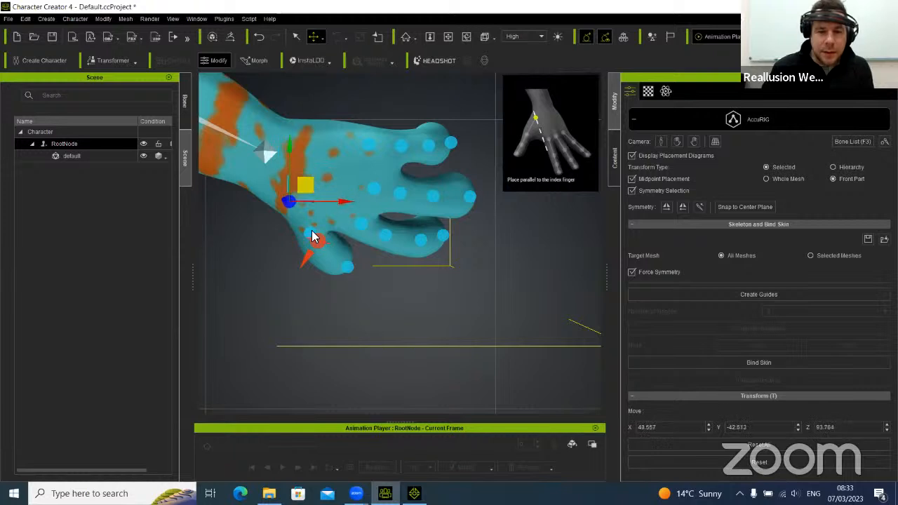
left_click(312, 237)
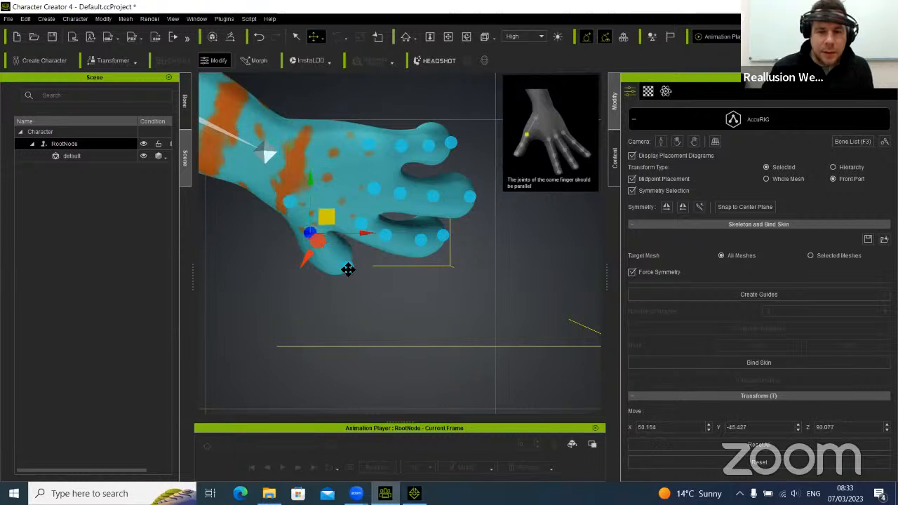
left_click(348, 268)
Rotate the thumb's middle joint so its direction cone is perpendicular to the thumbnail
right_click_drag(366, 279, 387, 179)
middle_click_drag(388, 179, 379, 211)
right_click_drag(379, 210, 389, 219)
left_click(353, 191)
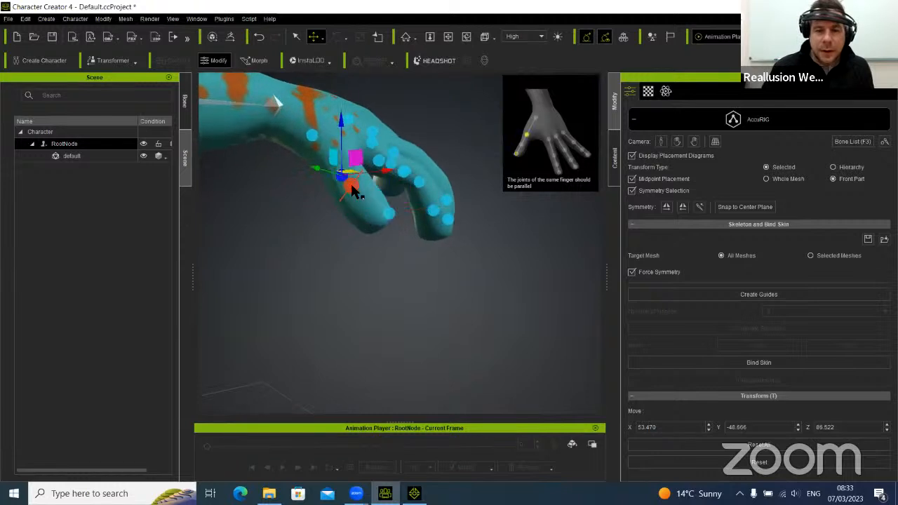
key("e")
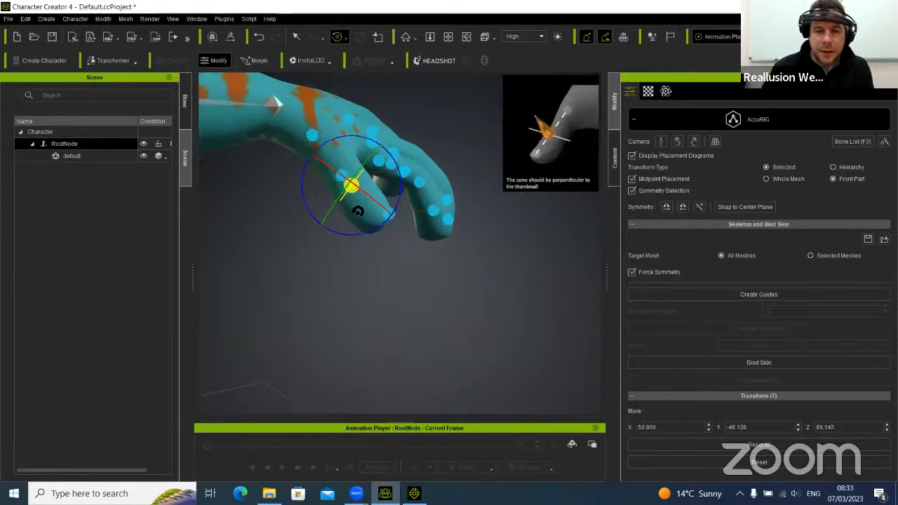
right_click_drag(330, 249, 198, 145)
mouse_move(394, 151)
left_mouse_down()
mouse_move(407, 163)
mouse_move(397, 148)
left_mouse_up()
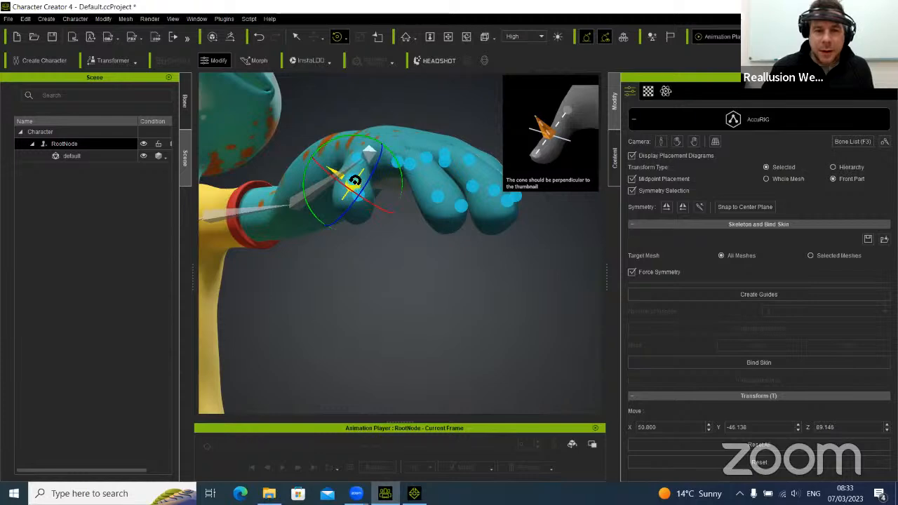
Move the thumb's middle joint to align it with the other thumb joints inside the mesh
key("w")
left_click_drag(388, 178, 593, 379, "alt")
left_click_drag(364, 161, 353, 194, "alt")
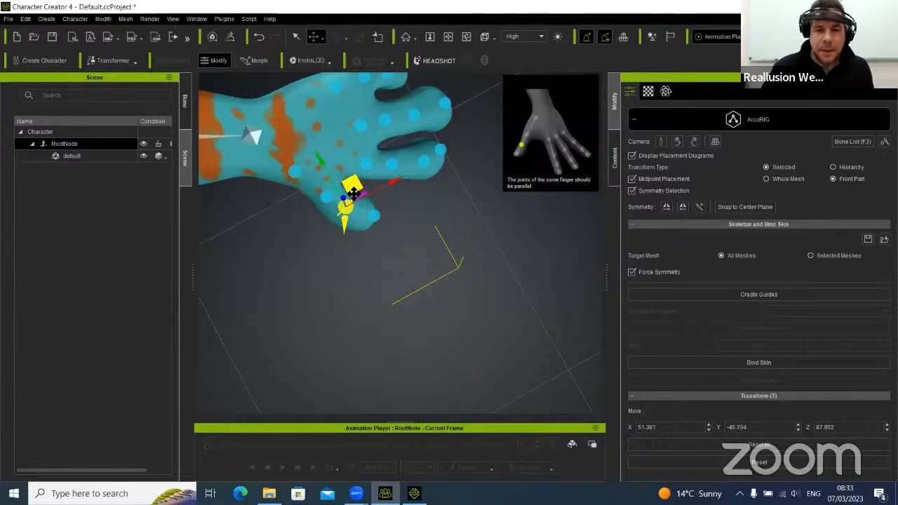
Bind the skin of all meshes to the placed skeleton with Force Symmetry enabled
right_click_drag(393, 328, 351, 117)
scroll(351, 118, "down", 5)
right_click_drag(418, 337, 369, 240)
right_click_drag(267, 177, 315, 244)
middle_click_drag(314, 244, 451, 217)
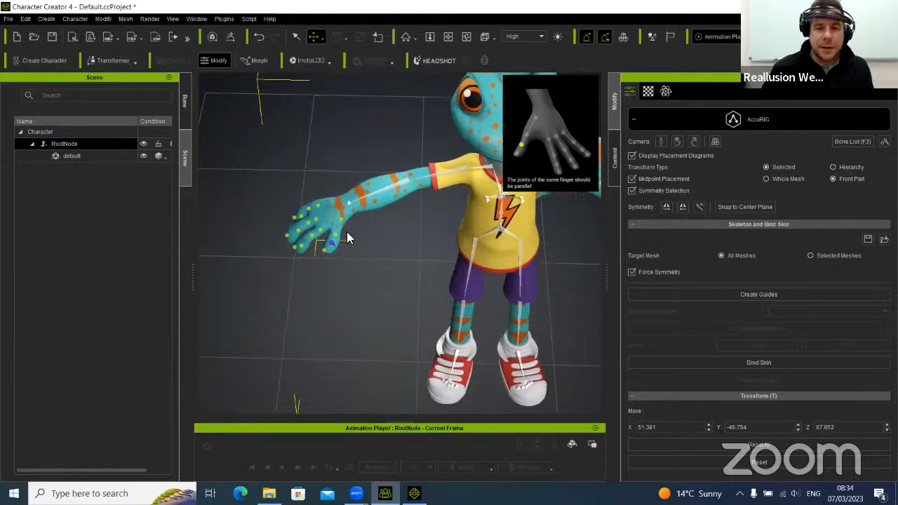
middle_click_drag(513, 253, 424, 165)
right_click_drag(424, 165, 474, 240)
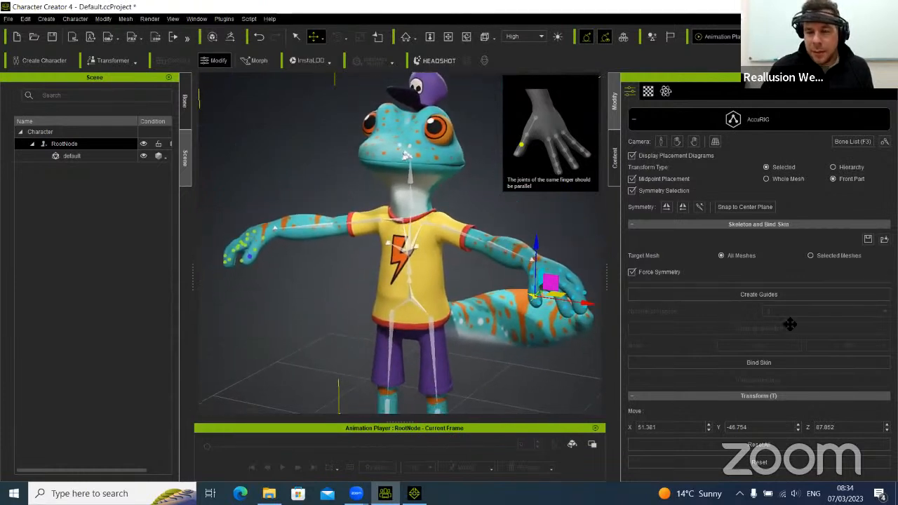
left_click(783, 360)
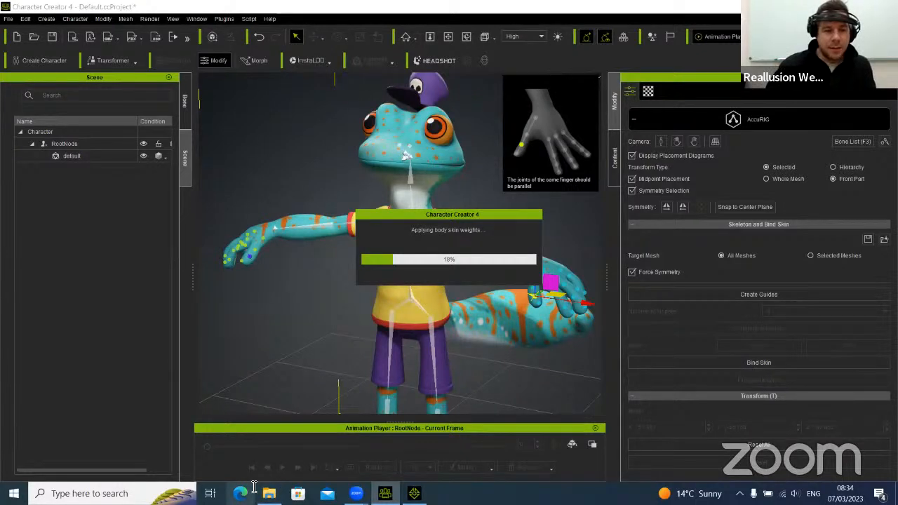
Switch to Google Chrome, look up "reallusion" and go to the upcoming webinars page of Reallusion Courses
key("super")
type("chrome")
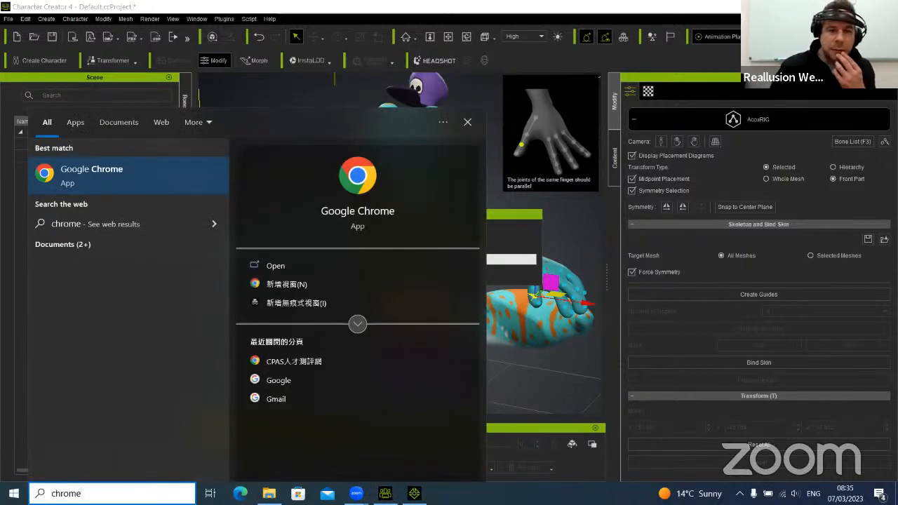
key("Escape")
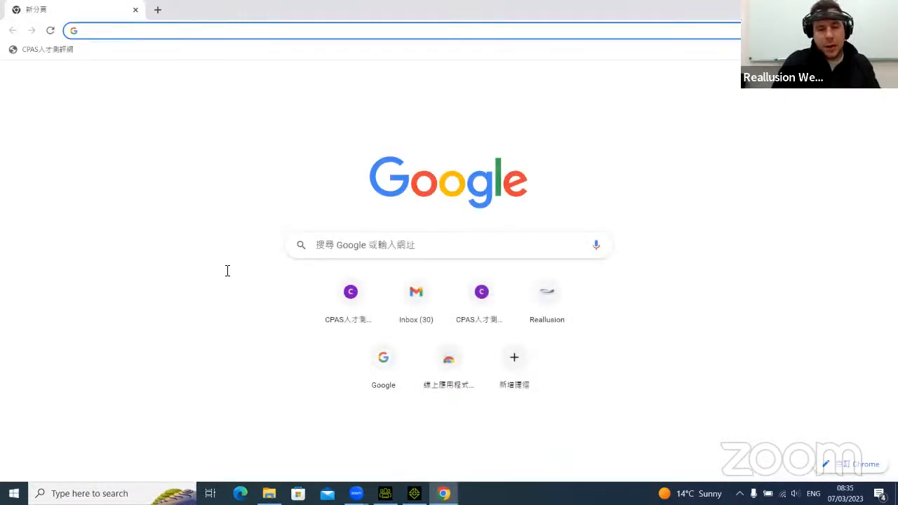
type("reallusion")
key("Return")
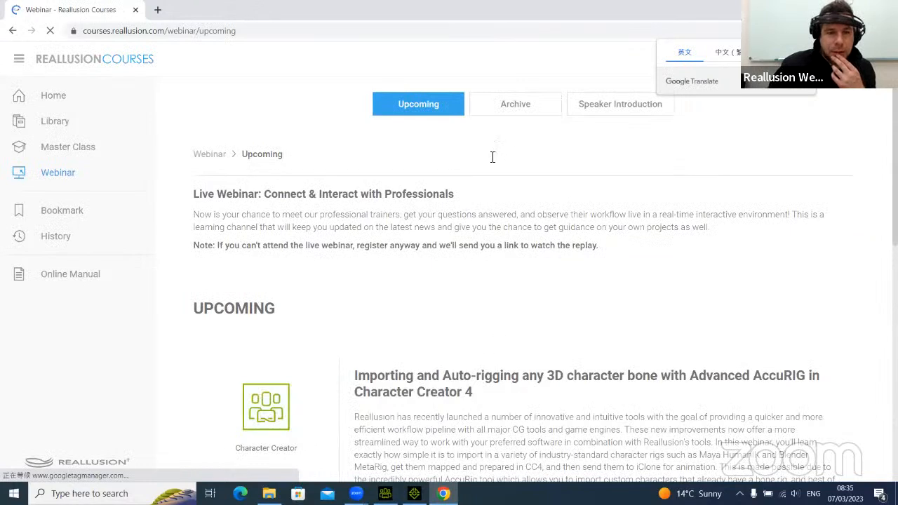
Open the "iClone MetaHuman Live Link Update for UE5" tutorial from the course library
left_click(63, 120)
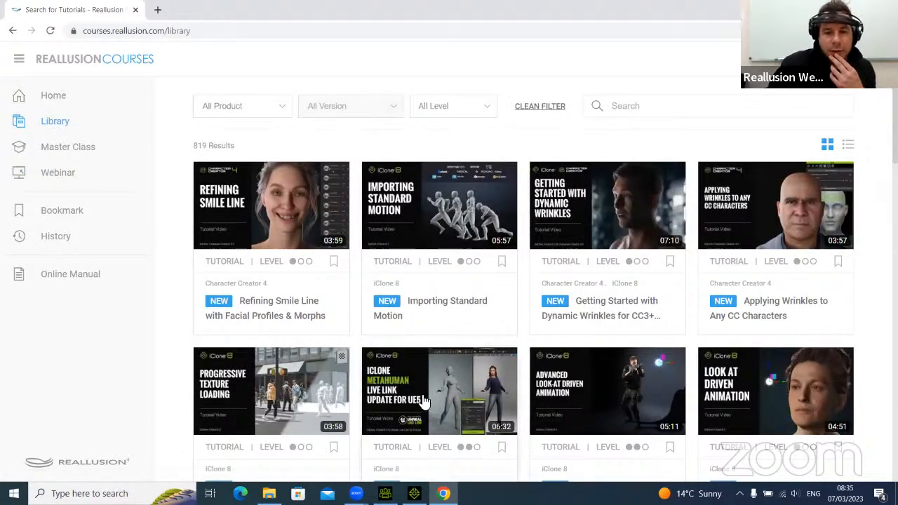
mouse_move(417, 394)
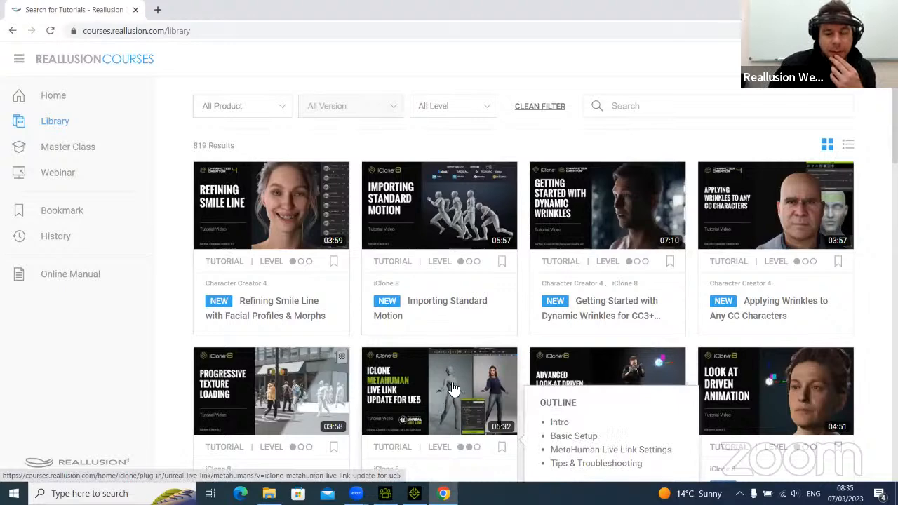
scroll(440, 375, "down", 3)
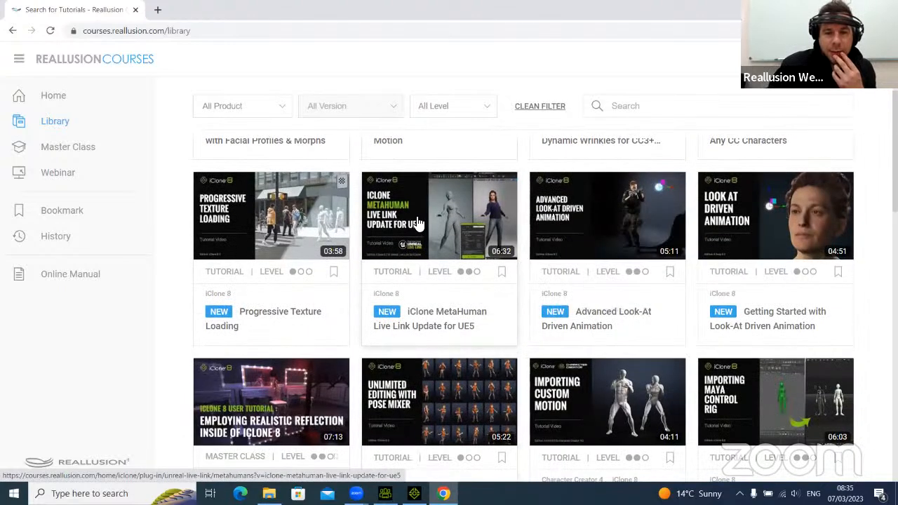
mouse_move(418, 223)
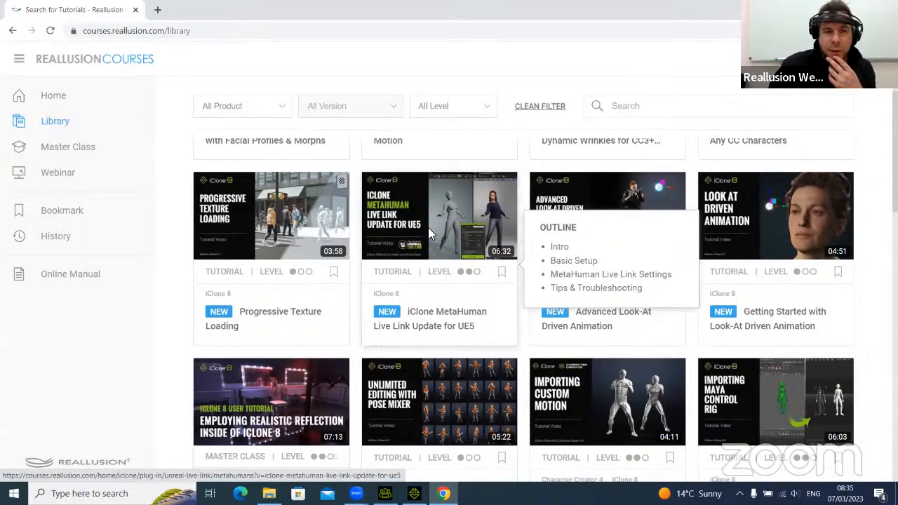
left_click(429, 230)
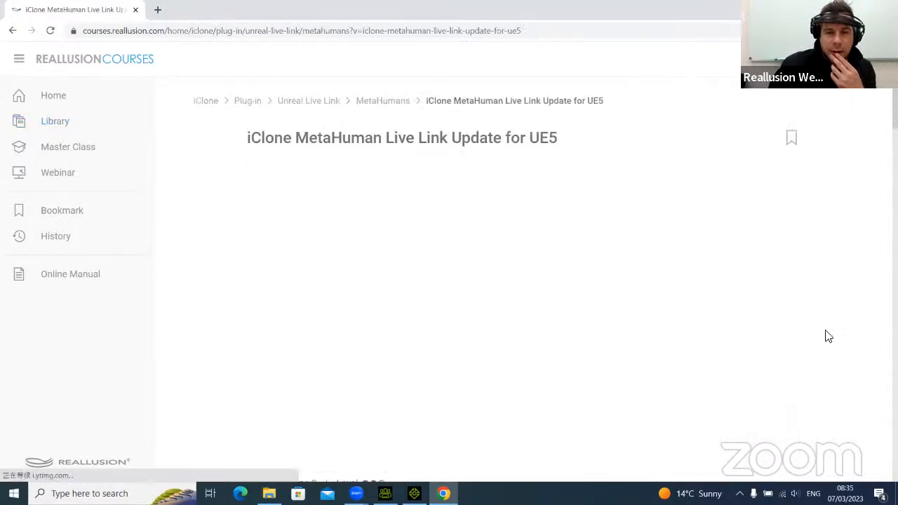
scroll(660, 281, "down", 3)
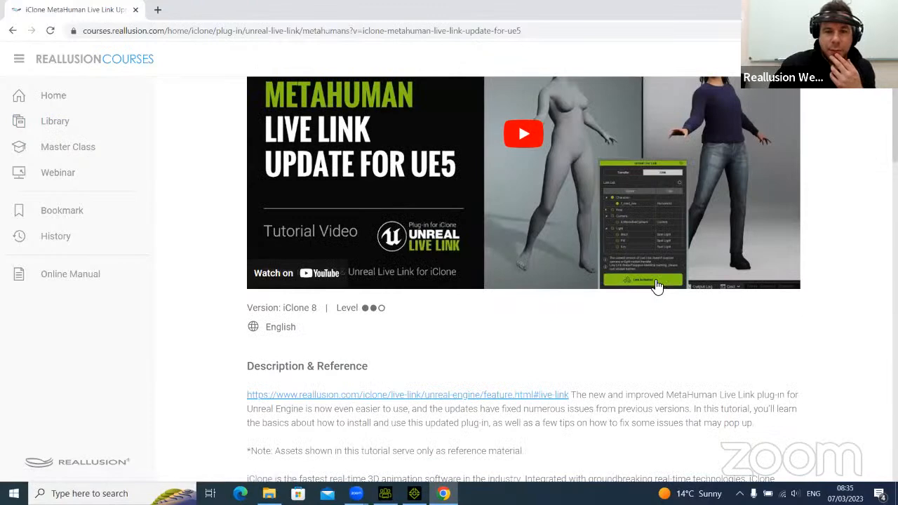
scroll(657, 286, "up", 3)
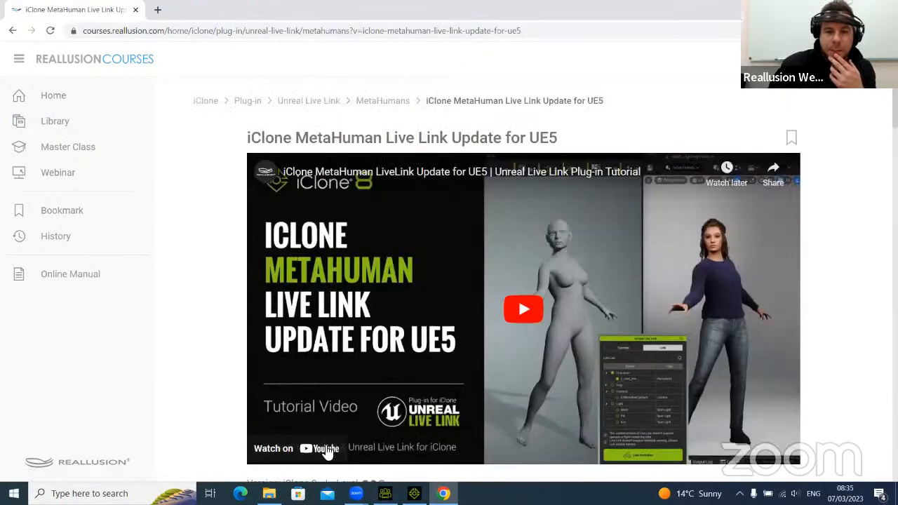
Open the tutorial video on YouTube and copy its share link, dismissing the share window and notification request
left_click(326, 451)
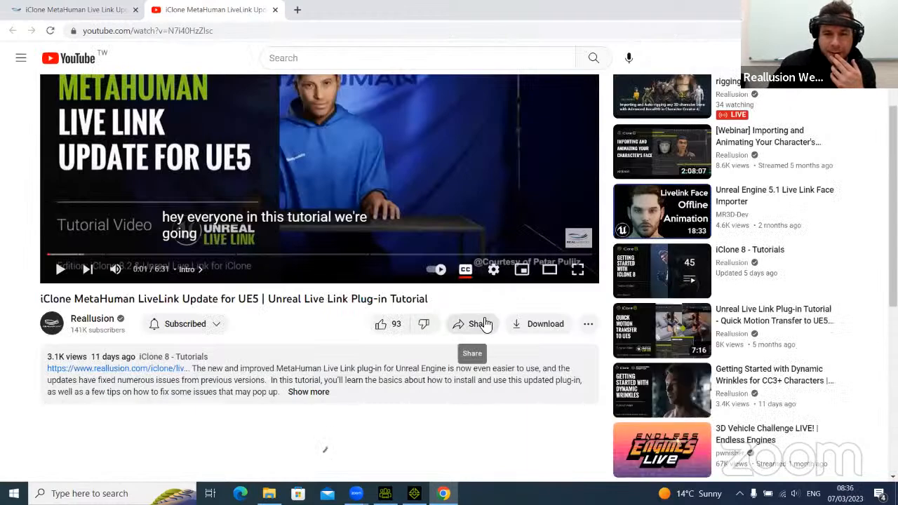
left_click(481, 325)
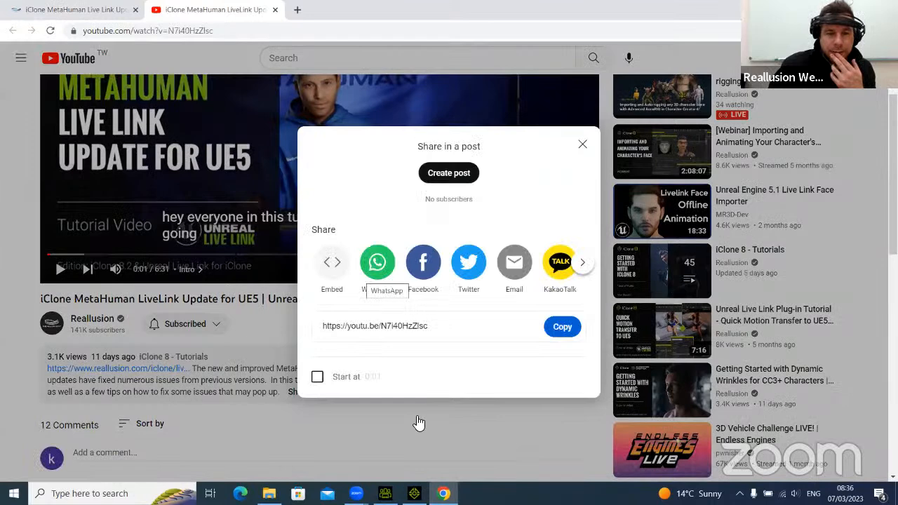
left_click(558, 326)
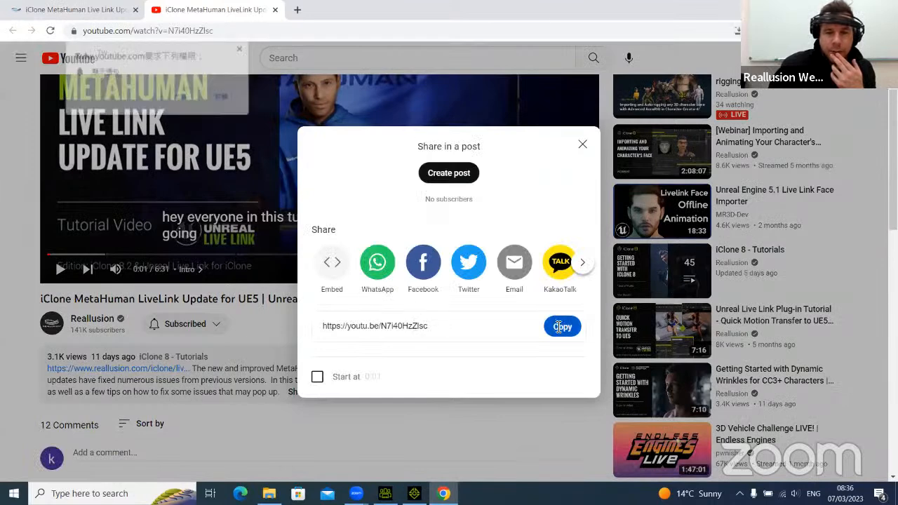
left_click(583, 145)
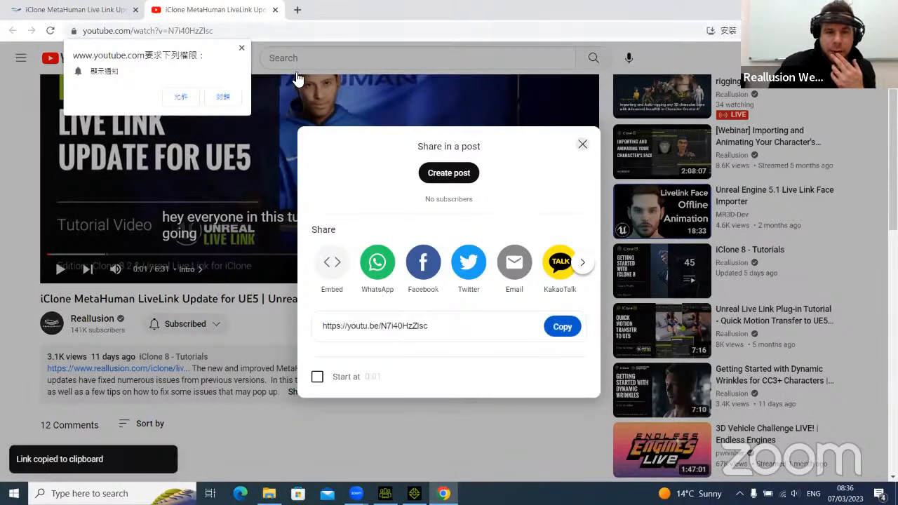
left_click(242, 49)
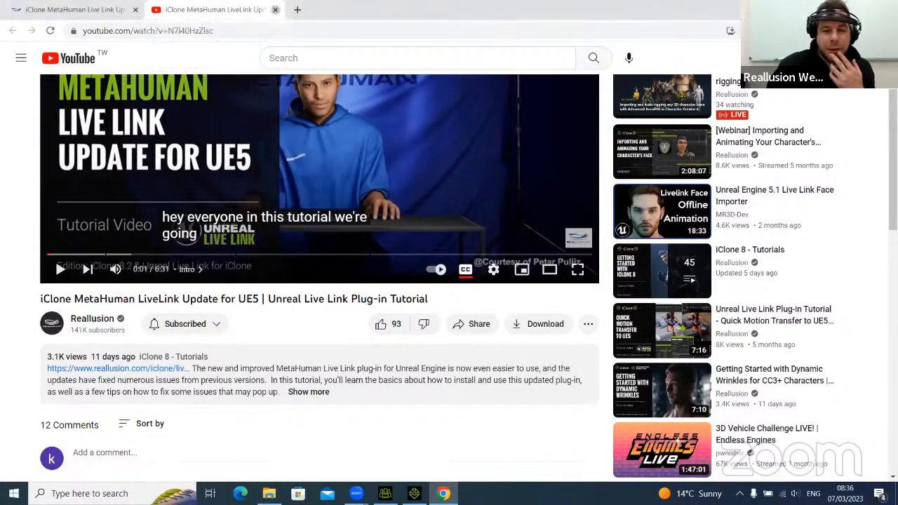
Close the YouTube page and switch back to Character Creator 4
left_click(275, 10)
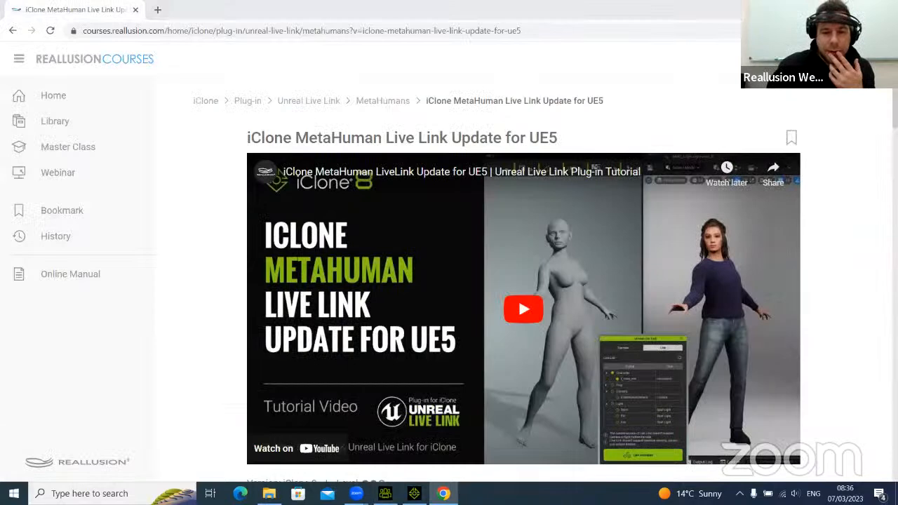
left_click(414, 493)
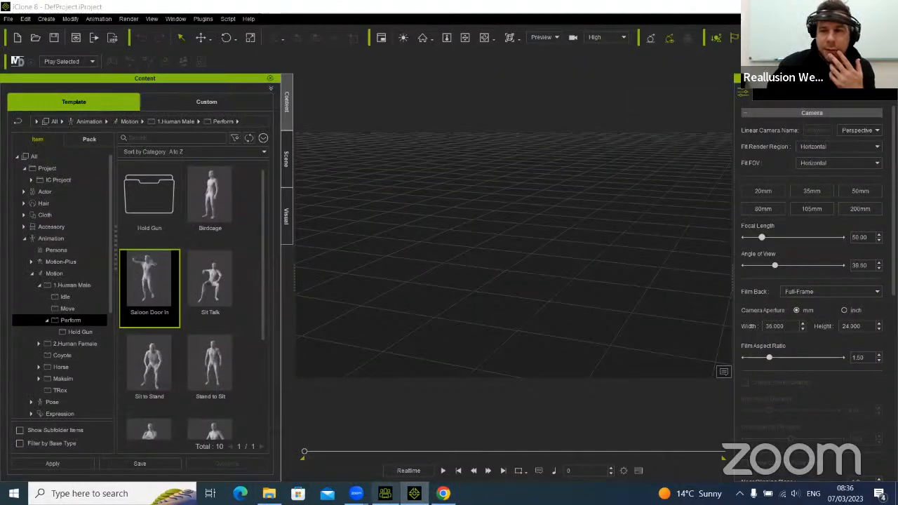
key("alt+Tab")
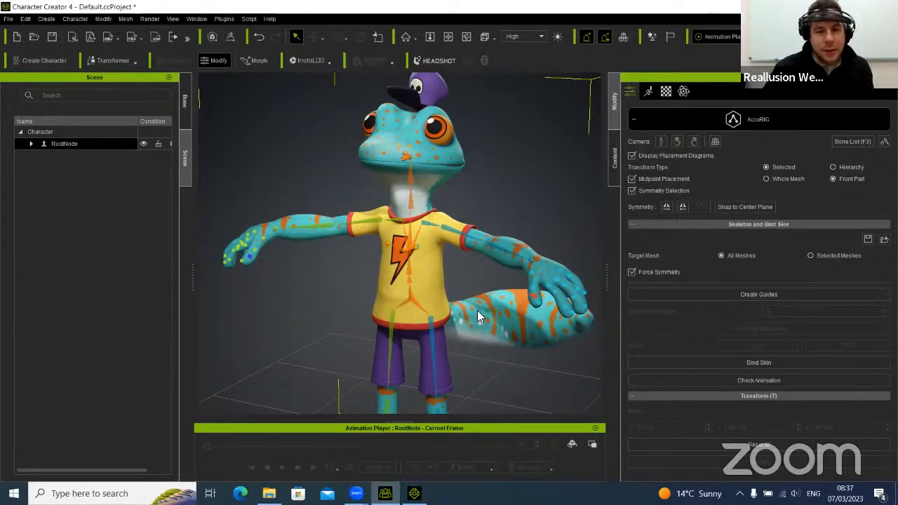
Enable Check Animation for the rigged character and apply the male acting motion Walk_M
middle_click_drag(500, 333, 483, 276)
scroll(484, 313, "down", 1)
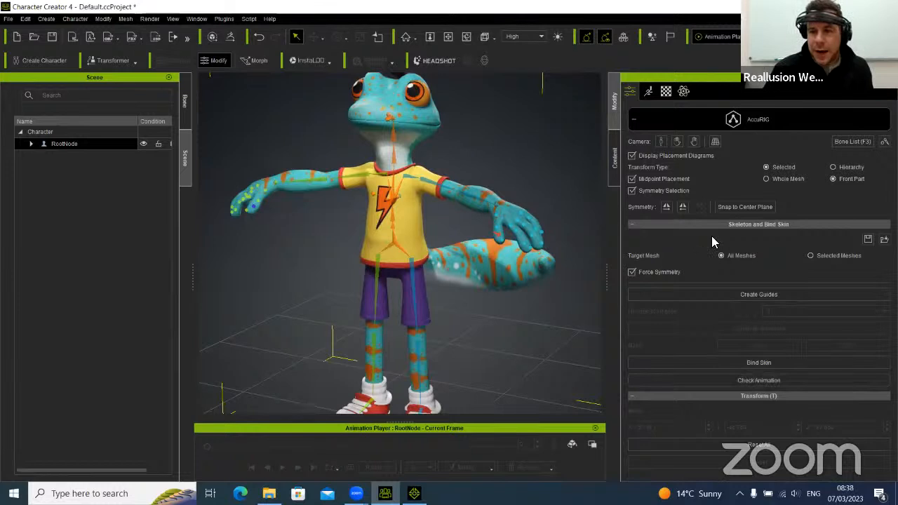
left_click(772, 380)
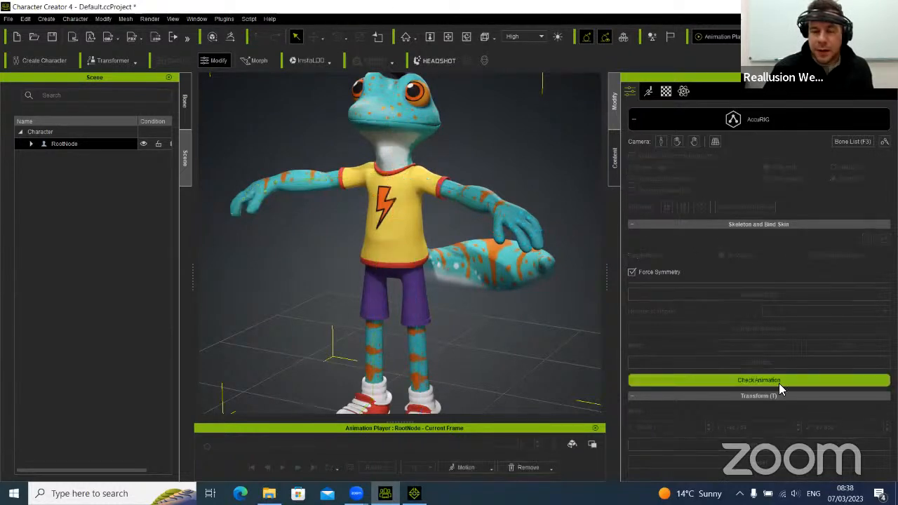
left_click(489, 466)
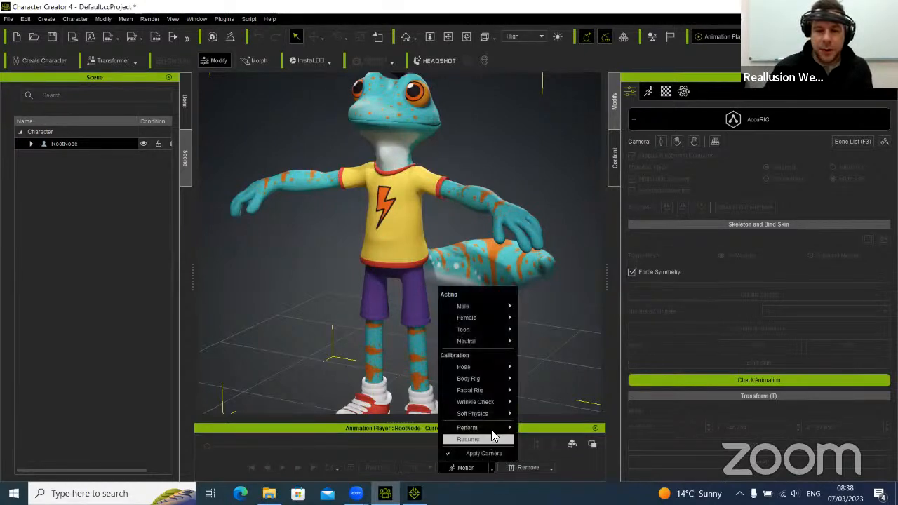
mouse_move(497, 303)
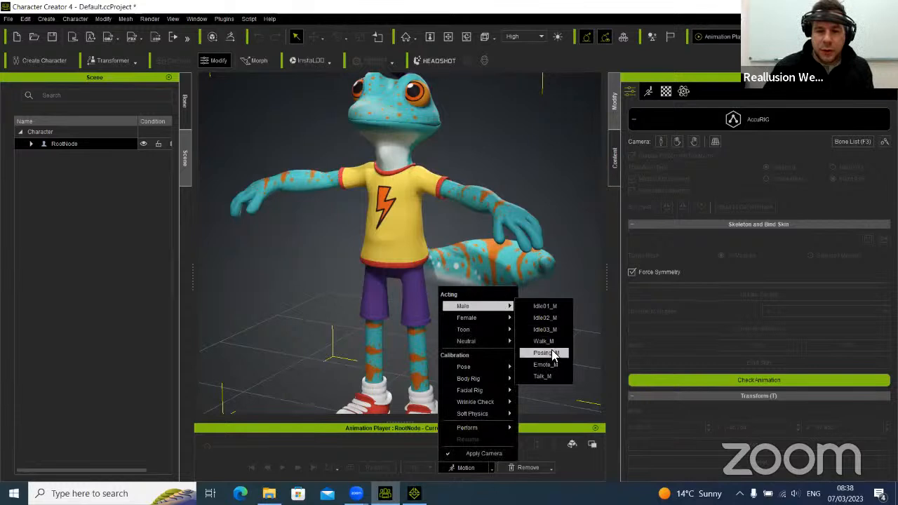
left_click(545, 341)
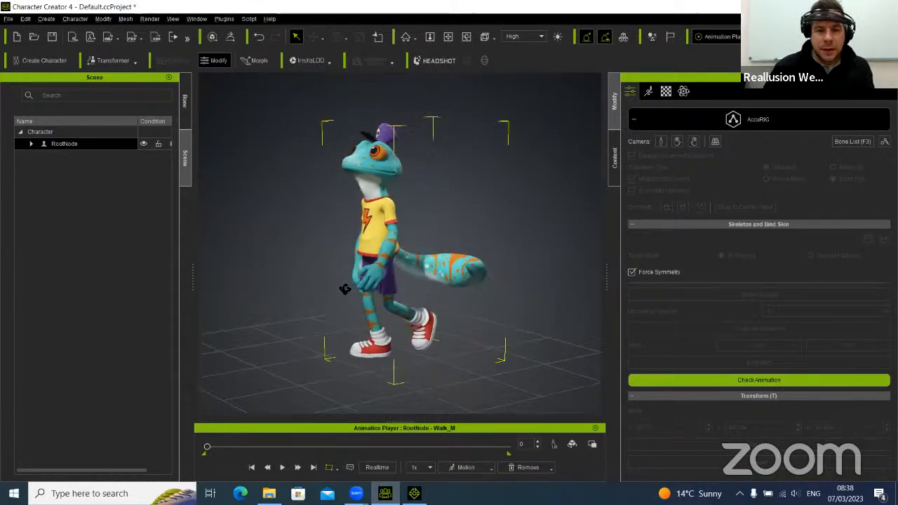
Play back the Walk_M motion, examine the lizard's body and tail from several sides, and return to the first frame
left_click(283, 468)
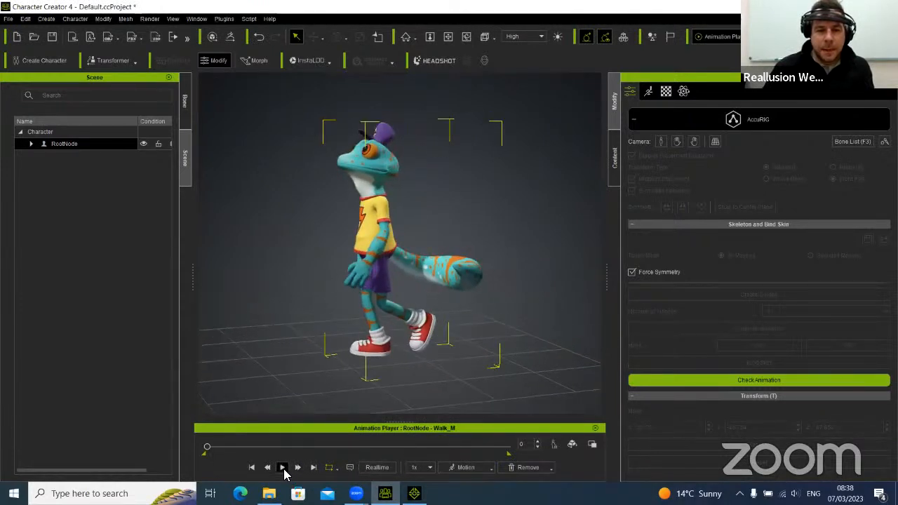
right_click_drag(356, 317, 529, 320)
scroll(513, 242, "up", 5)
right_click_drag(502, 217, 487, 311)
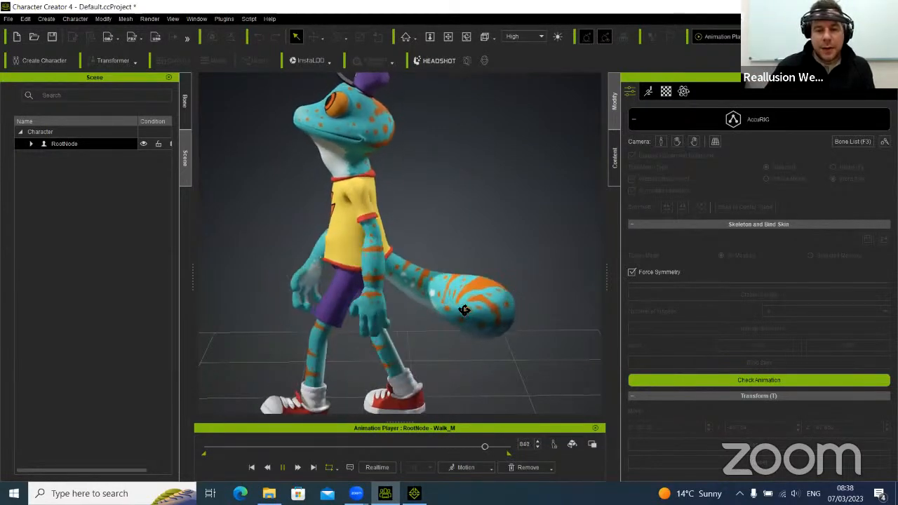
left_click(251, 468)
left_click(344, 285)
right_click_drag(263, 309, 500, 322)
left_click(491, 468)
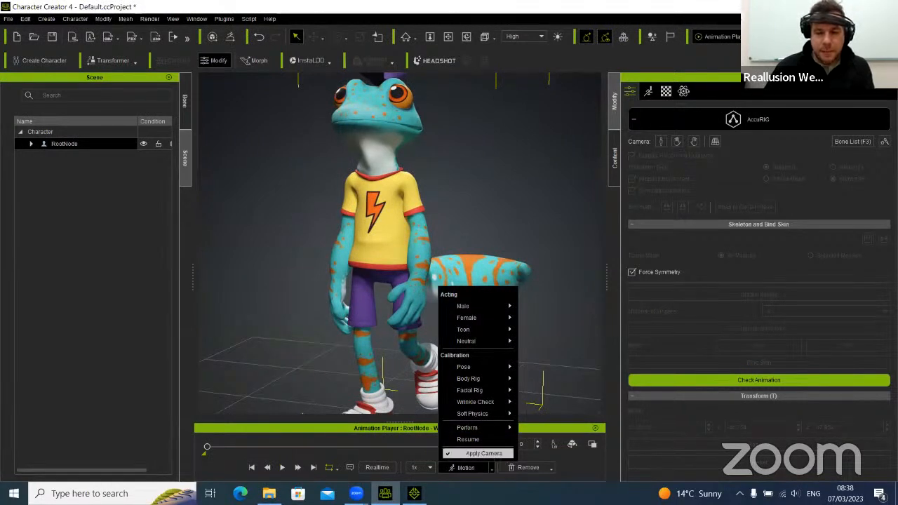
left_click(494, 468)
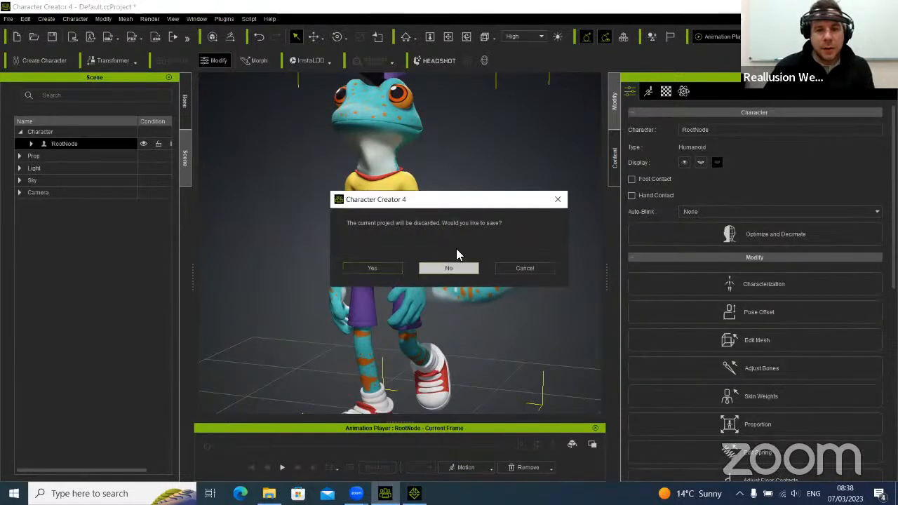
Discard the current project without saving and open the Cowboy folder under Custom Rig Character in File Explorer
left_click(445, 262)
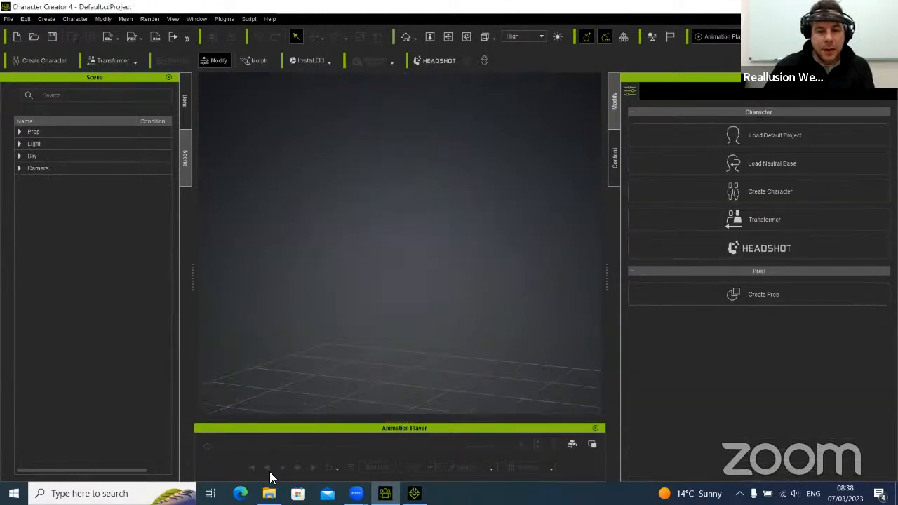
left_click(268, 494)
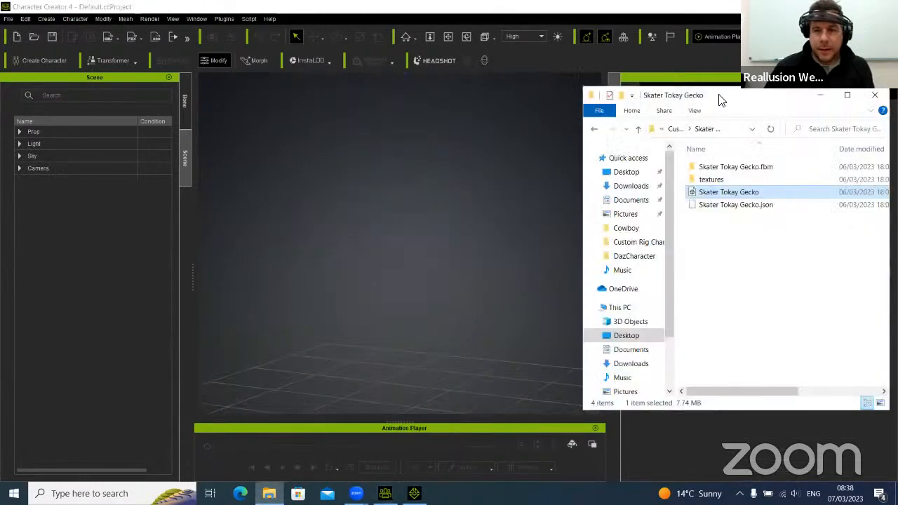
left_click_drag(720, 100, 504, 106)
left_click(460, 134)
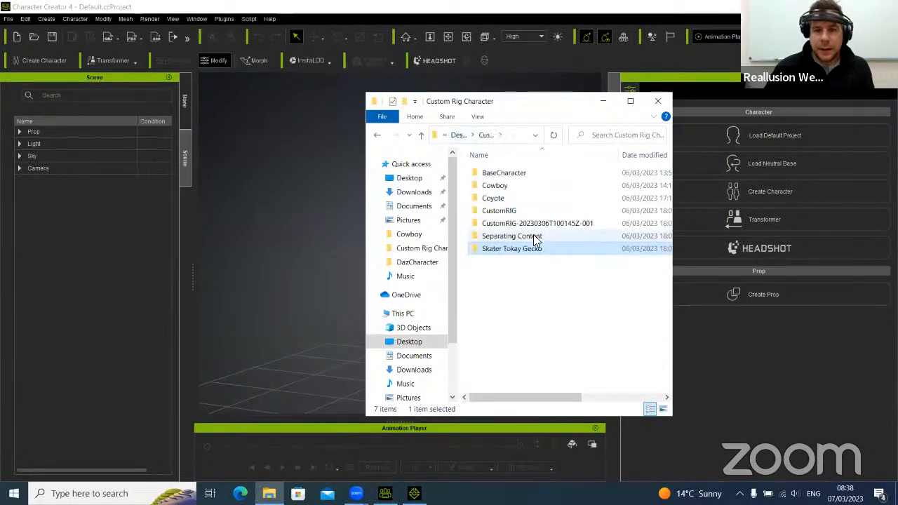
double_click(502, 185)
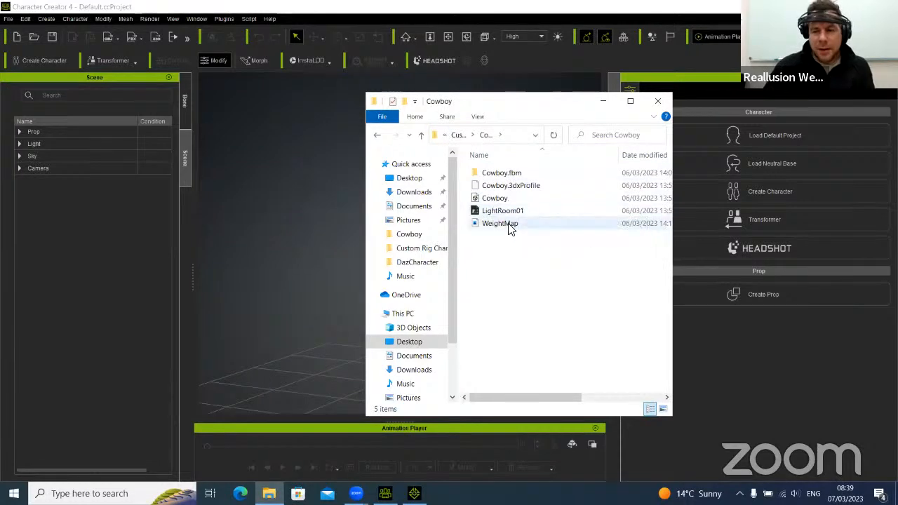
Import the Cowboy FBX file from the folder into Character Creator 4 as a Humanoid (Non-Standard) character
left_click_drag(507, 105, 682, 133)
left_click_drag(663, 226, 386, 323)
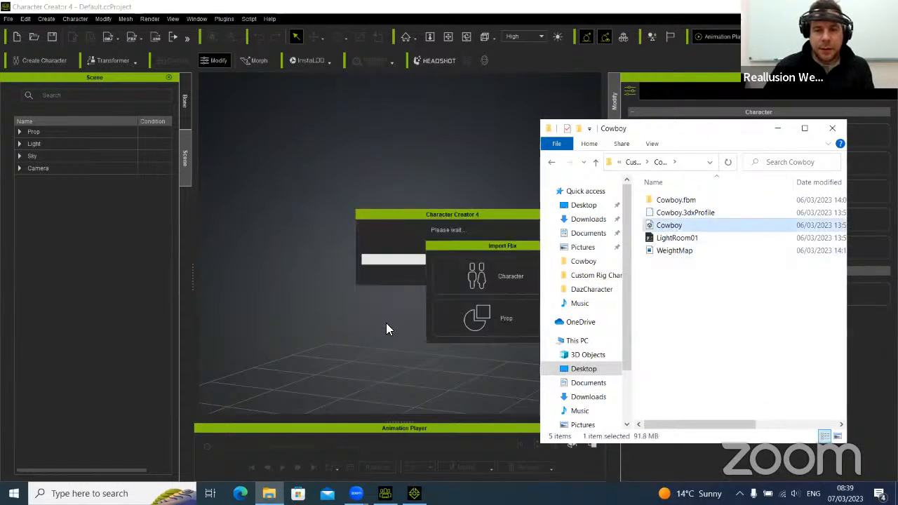
left_click(491, 277)
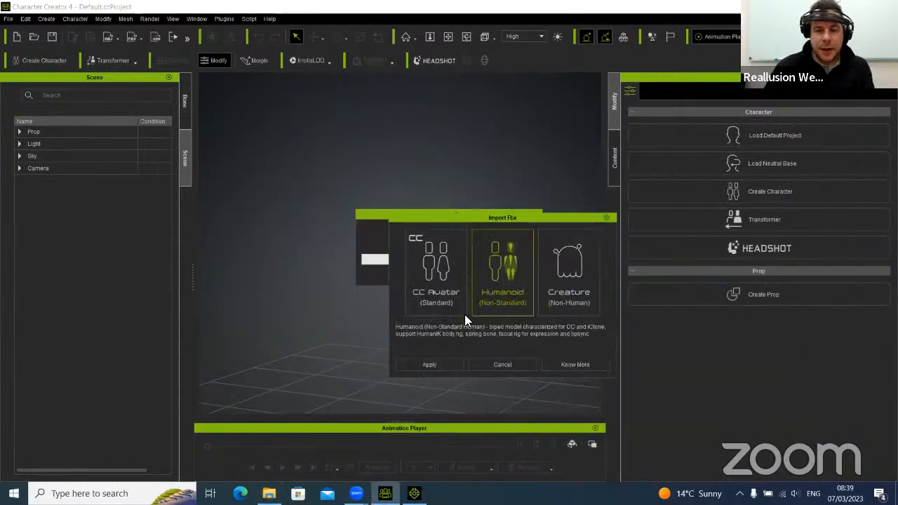
left_click(449, 362)
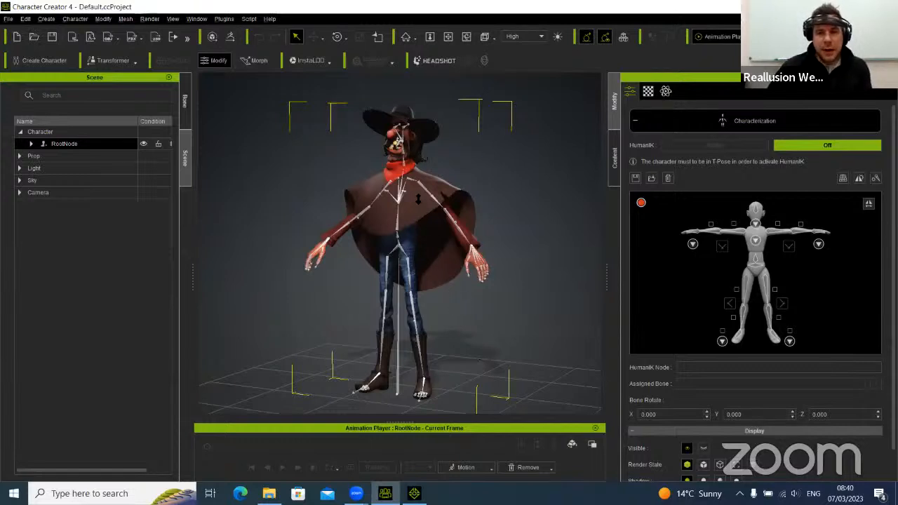
Look over the imported cowboy's existing skeleton and start AccuRIG on the character
scroll(414, 172, "up", 4)
scroll(413, 171, "up", 2)
middle_click_drag(415, 172, 431, 238)
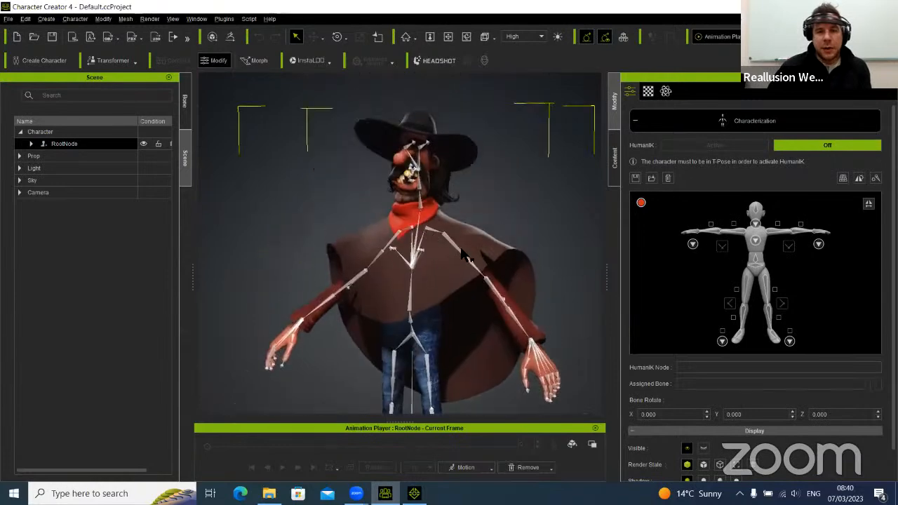
right_click_drag(309, 261, 589, 239)
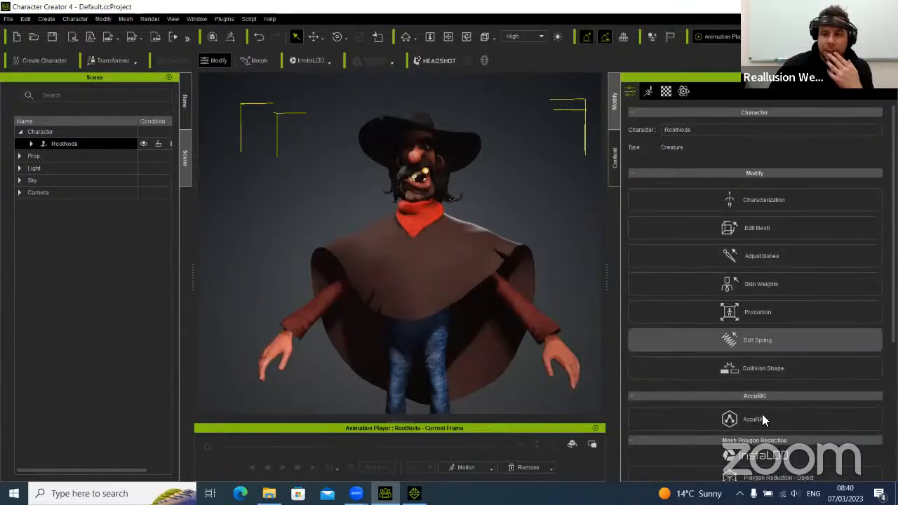
left_click(762, 418)
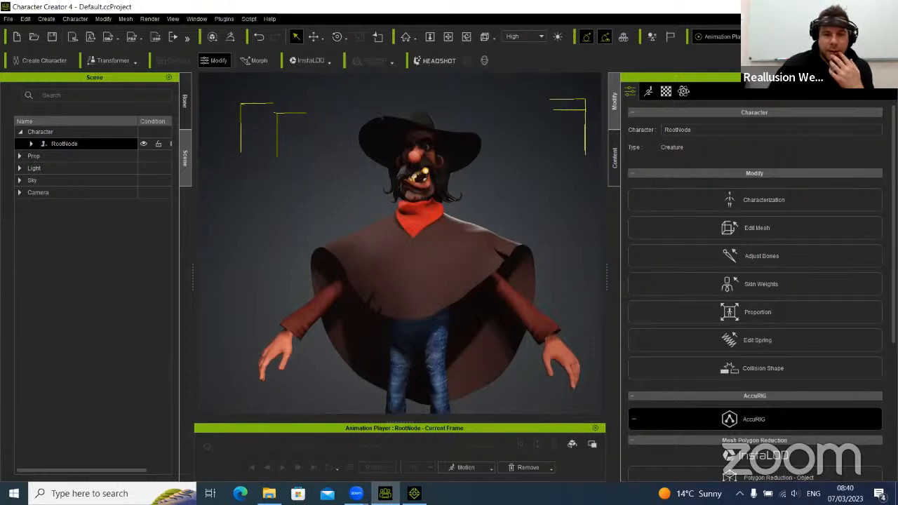
mouse_move(414, 493)
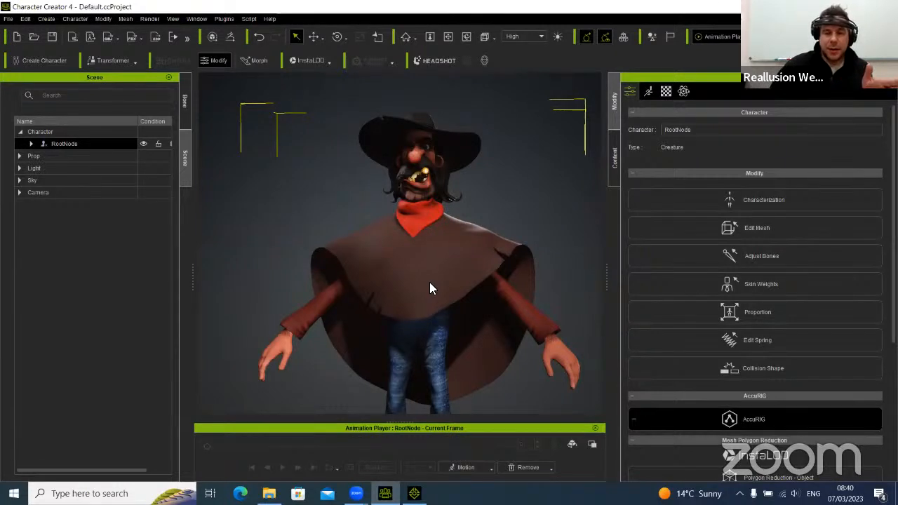
key("w")
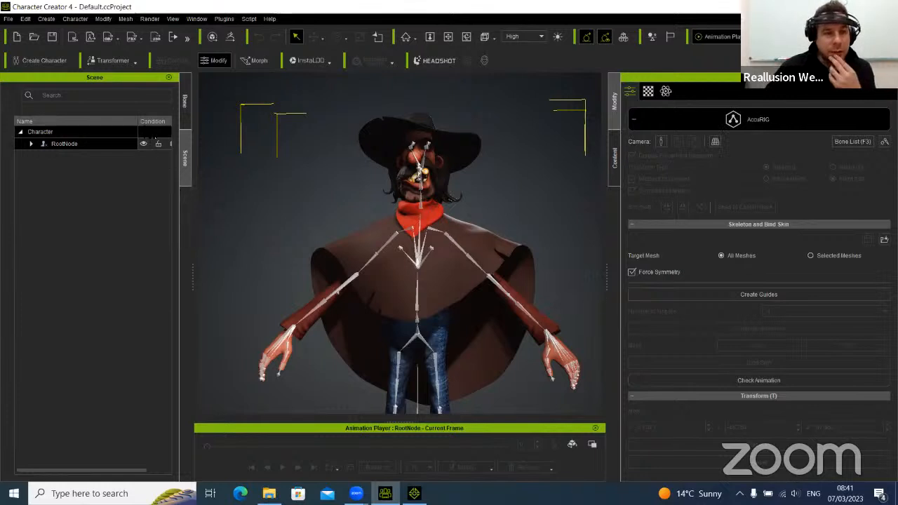
Expand RootNode in the scene tree to list the cowboy's meshes and widen the list to show the condition columns
left_click_drag(140, 123, 146, 124)
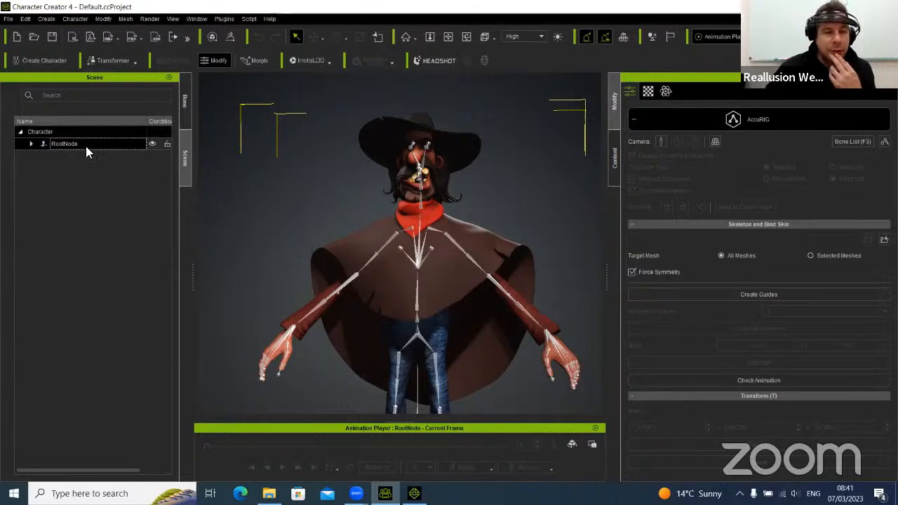
left_click(32, 143)
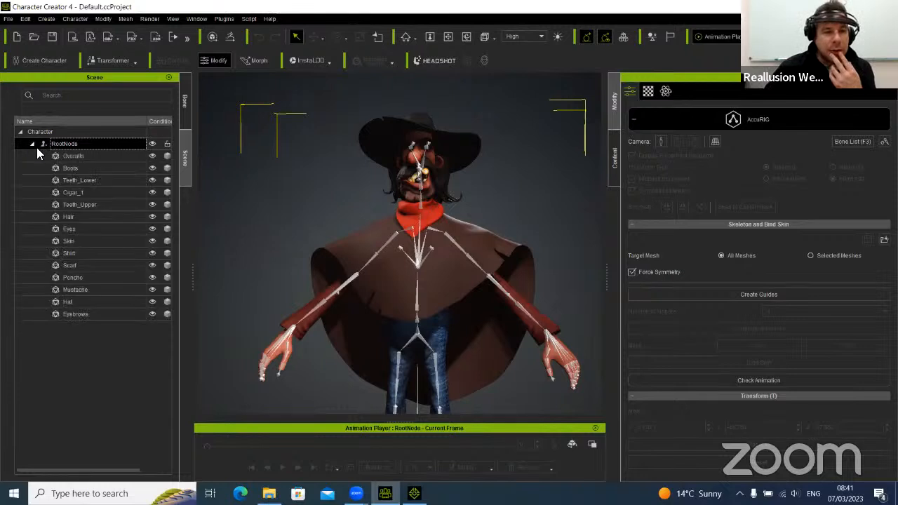
left_click(73, 155)
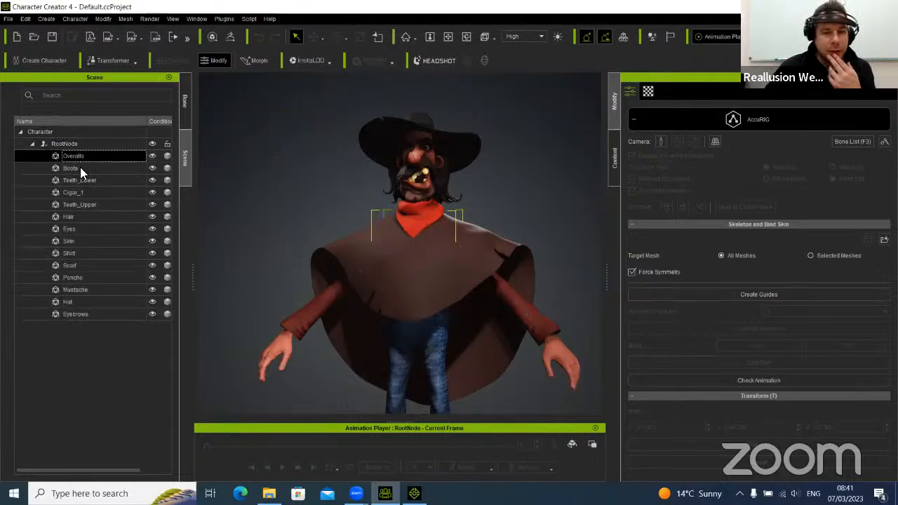
left_click(79, 168)
left_click(78, 191, "ctrl")
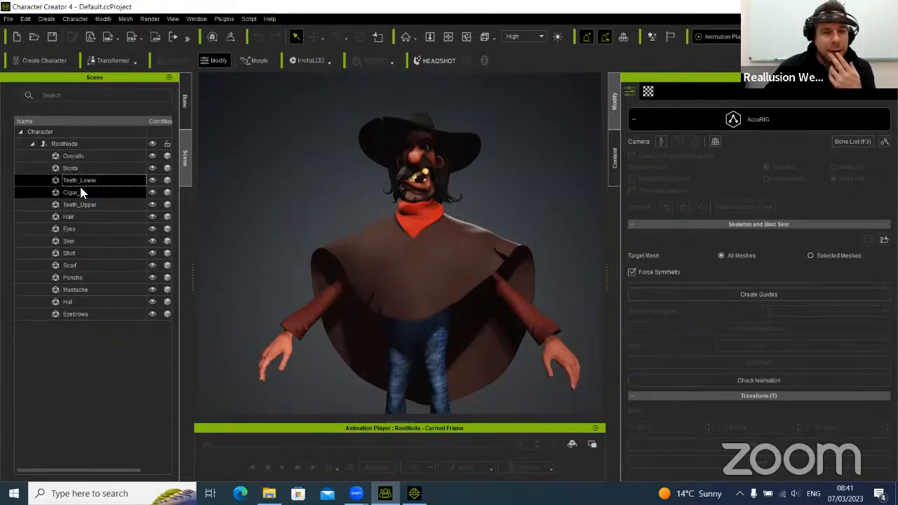
left_click_drag(194, 281, 225, 279)
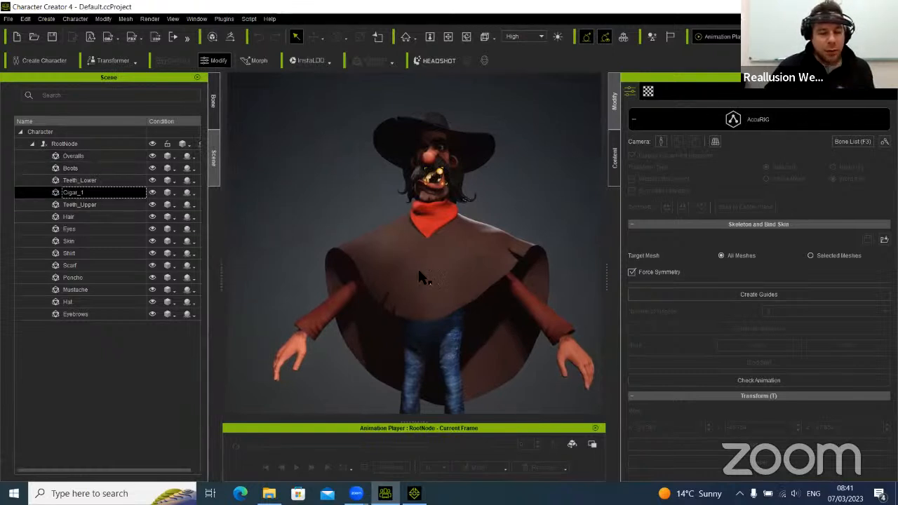
Toggle the visibility of the Overalls, Boots and Teeth_Lower meshes in turn to check each part, leaving them shown
scroll(444, 289, "down", 5)
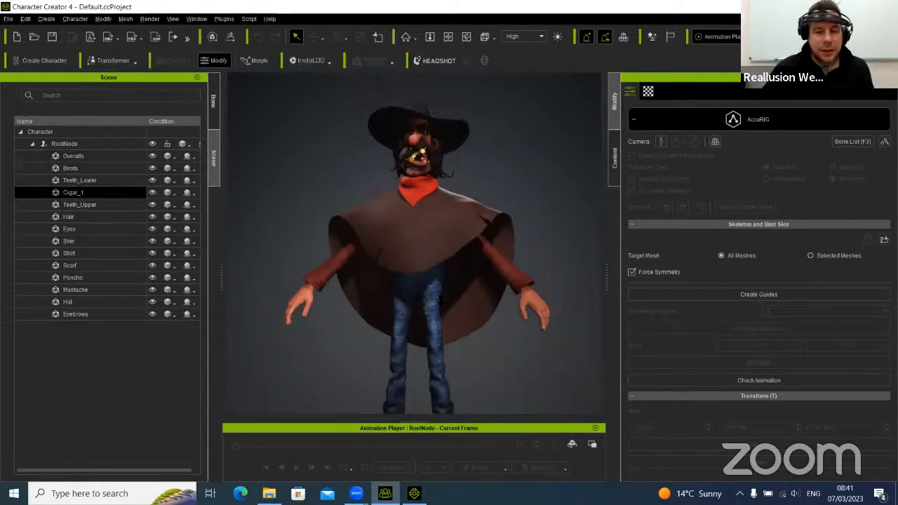
right_click_drag(472, 278, 393, 299)
scroll(396, 301, "down", 2)
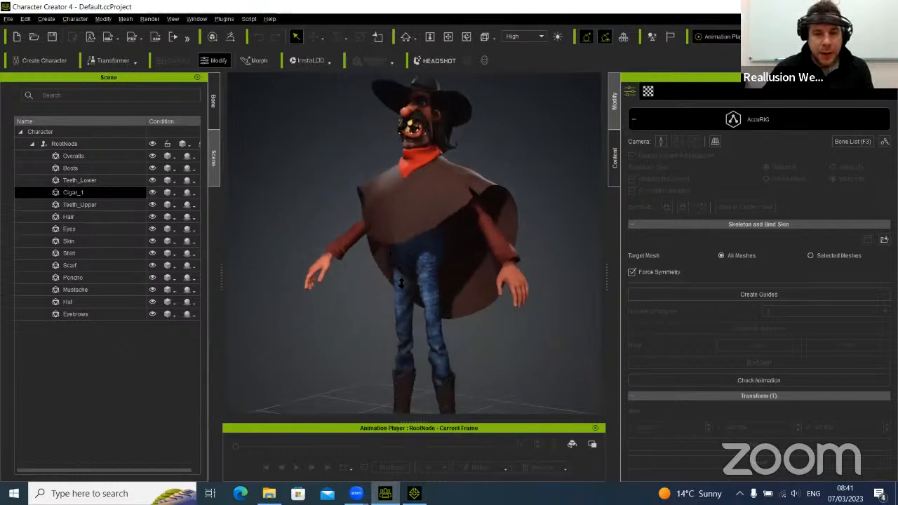
left_click(153, 156)
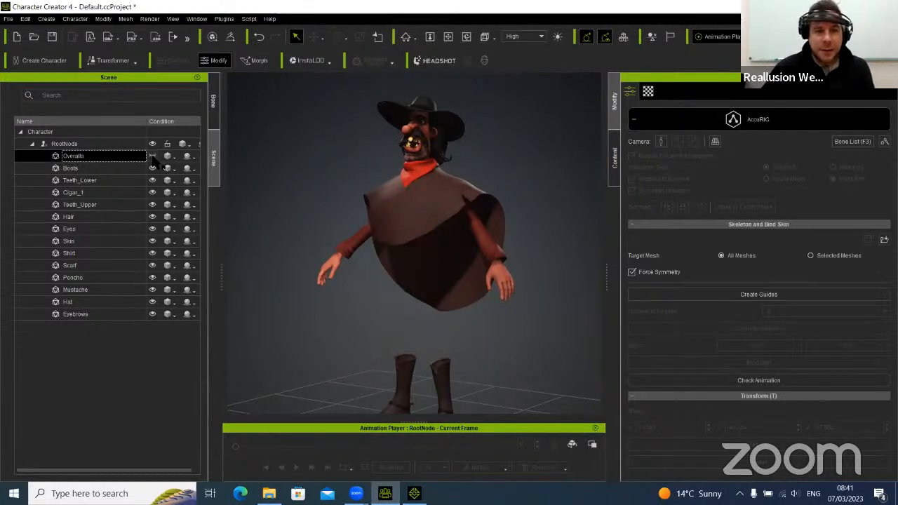
left_click(152, 156)
left_click(153, 168)
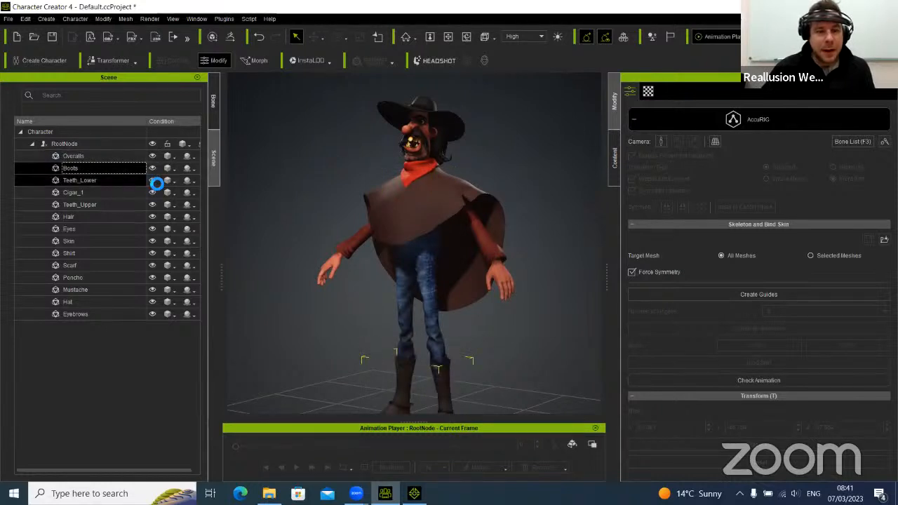
left_click(154, 181)
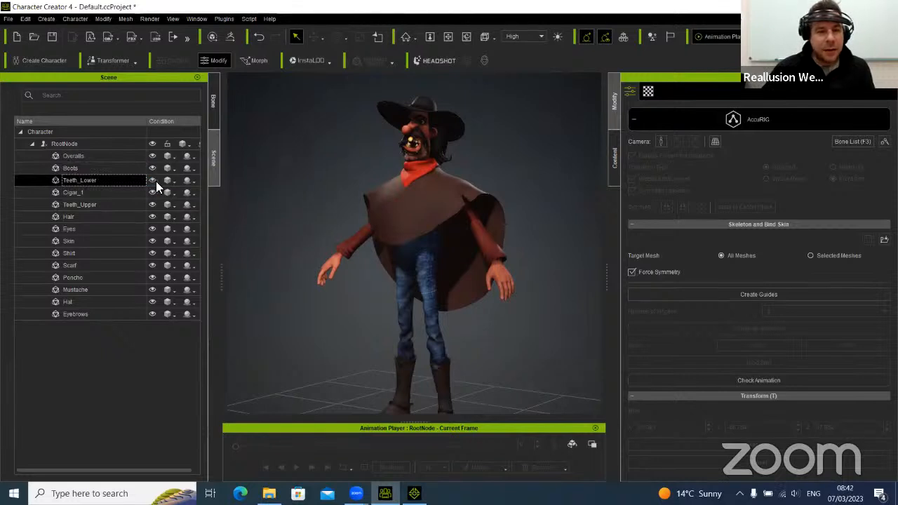
Hide the cowboy's Cigar_1 and Hair meshes
left_click(112, 192, "ctrl")
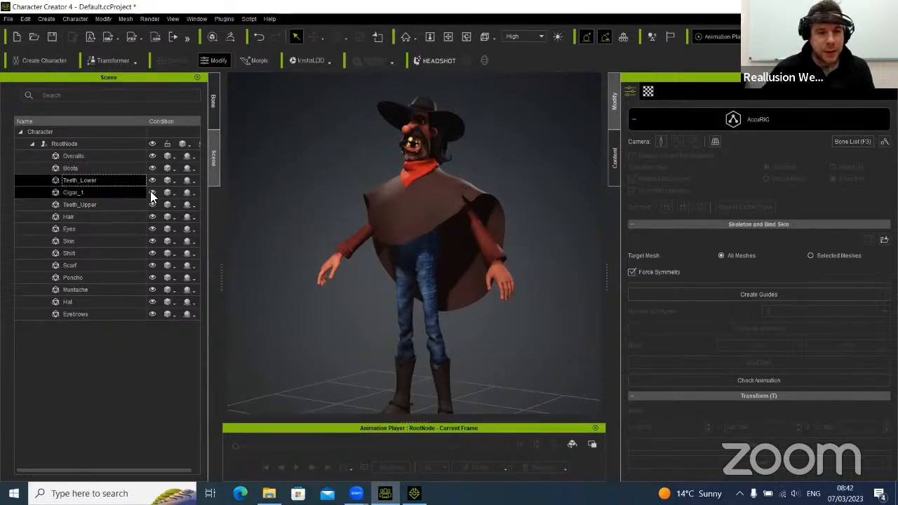
left_click(151, 192)
left_click(148, 204, "ctrl")
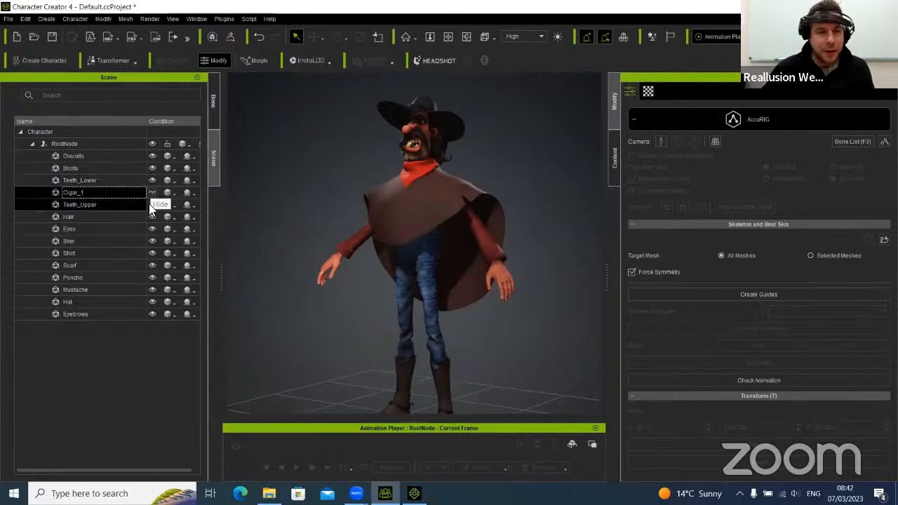
left_click(126, 217)
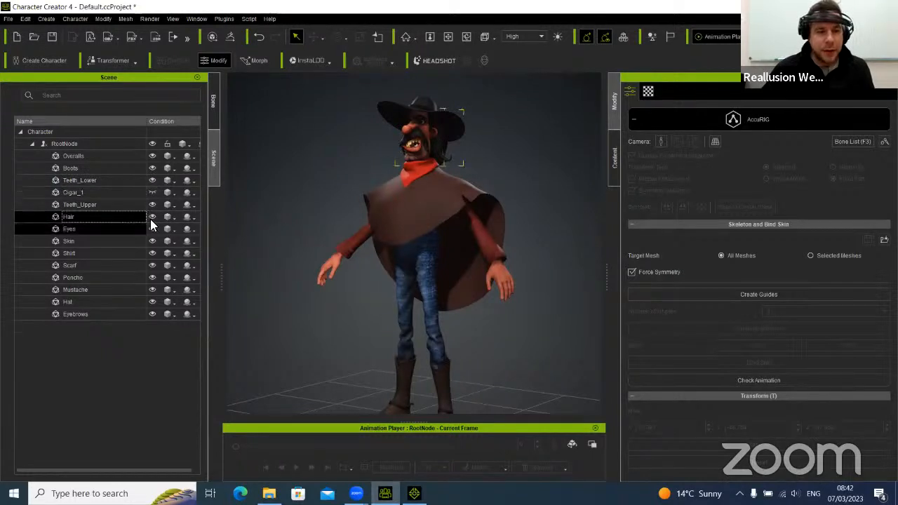
left_click(152, 217)
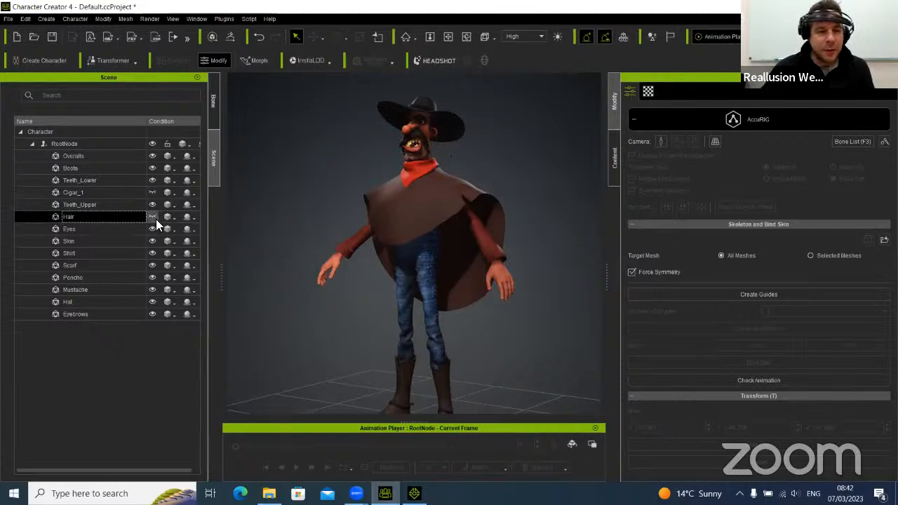
Toggle the visibility of the Eyes, Skin and Shirt meshes in turn to check each part, leaving them shown
left_click(150, 228, "ctrl")
left_click(151, 228)
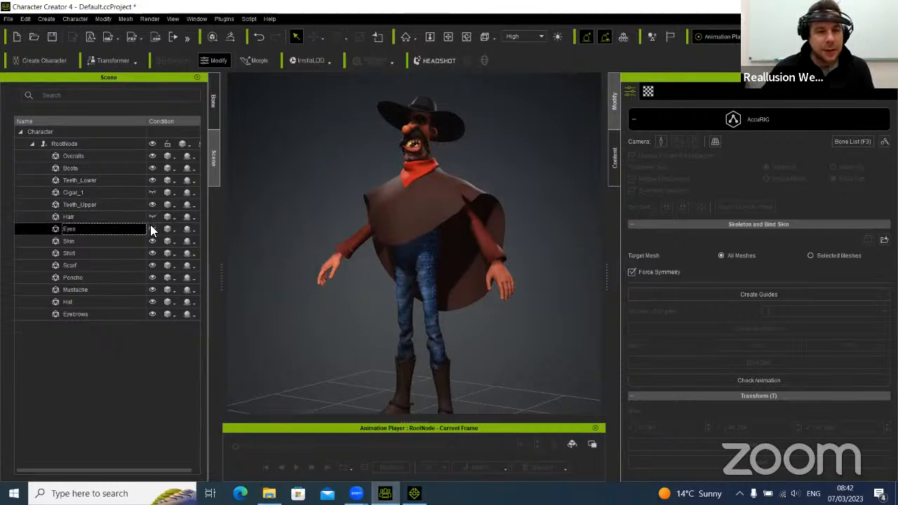
left_click(125, 240)
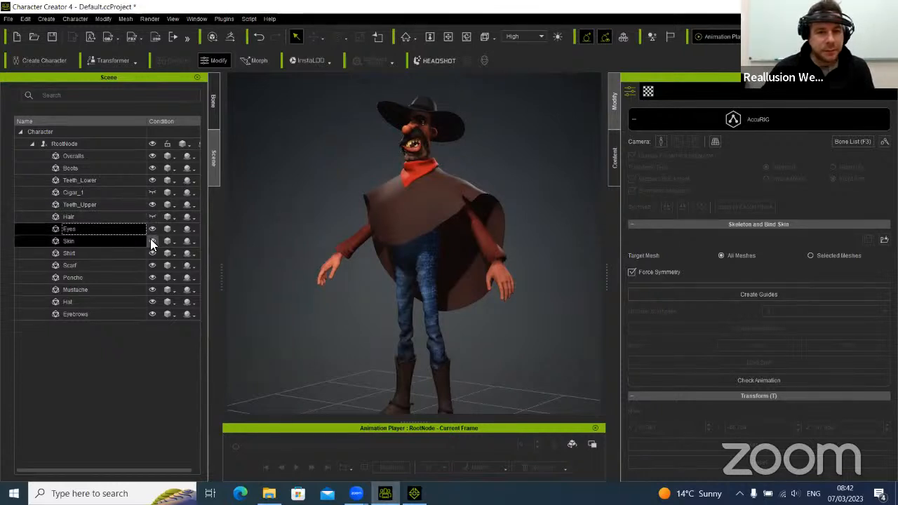
left_click(152, 241)
left_click(151, 240)
left_click(158, 251, "ctrl")
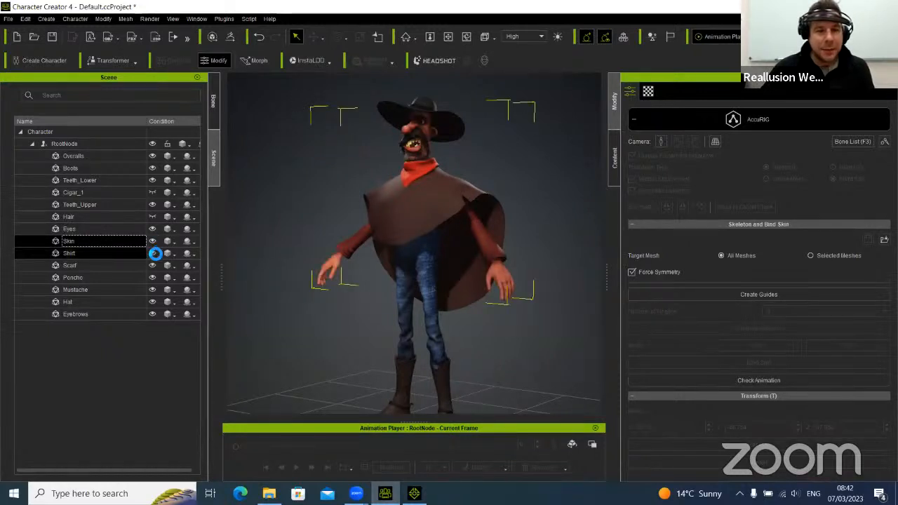
left_click(156, 252)
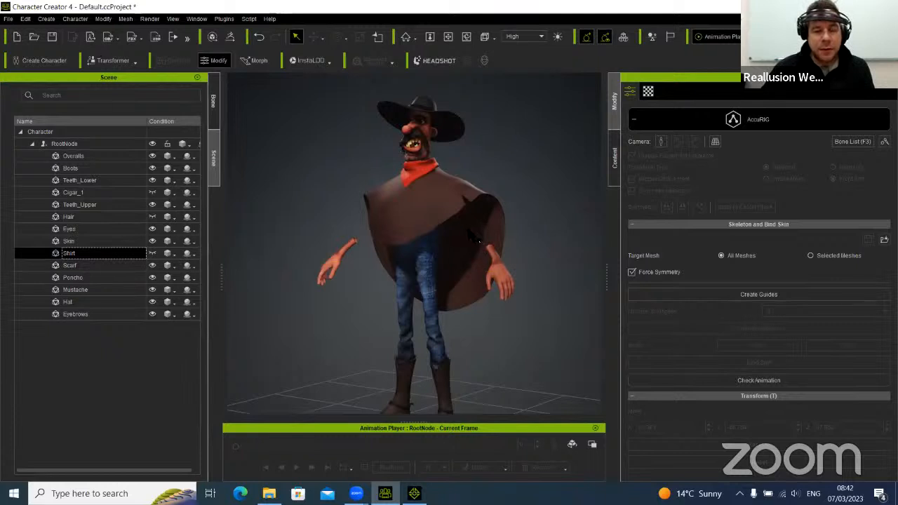
left_click(153, 253)
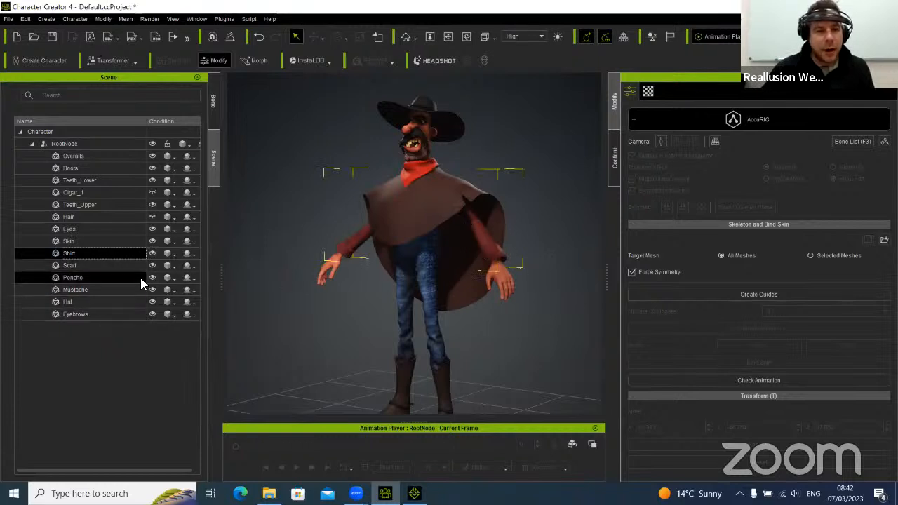
Hide the Scarf, Poncho, Mustache and Hat meshes, and toggle the Eyebrows mesh to check it, leaving it shown
left_click(152, 266)
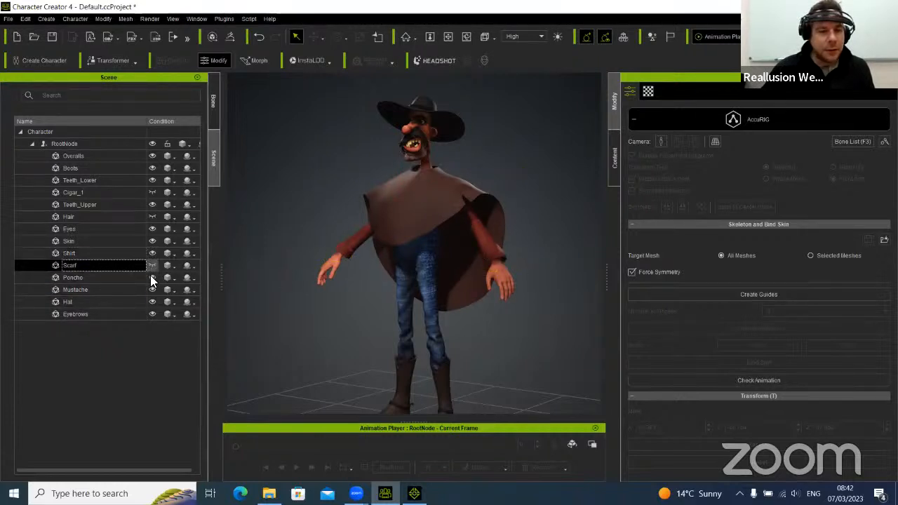
left_click(152, 278)
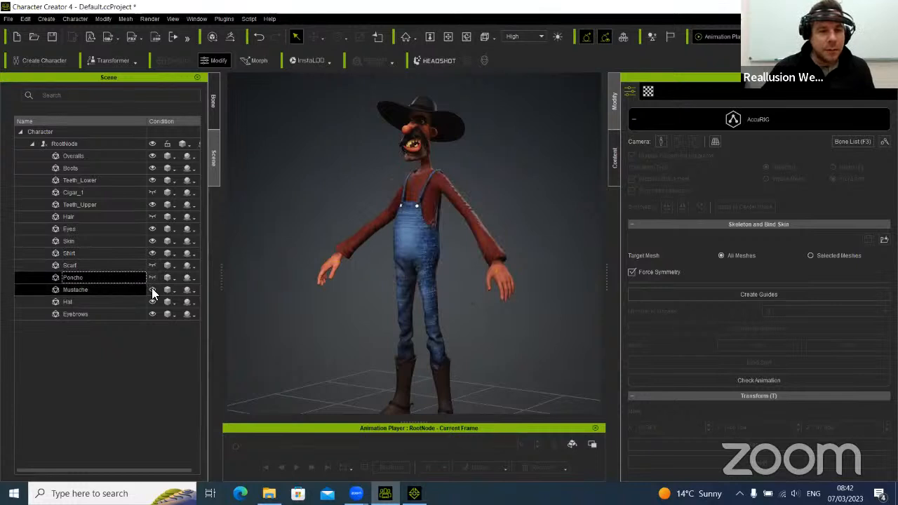
left_click(152, 289)
left_click(150, 301)
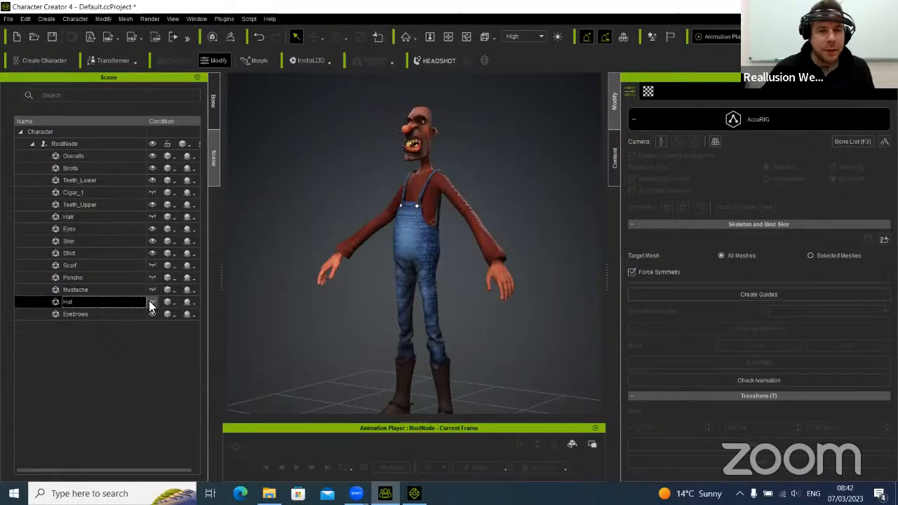
left_click(151, 313)
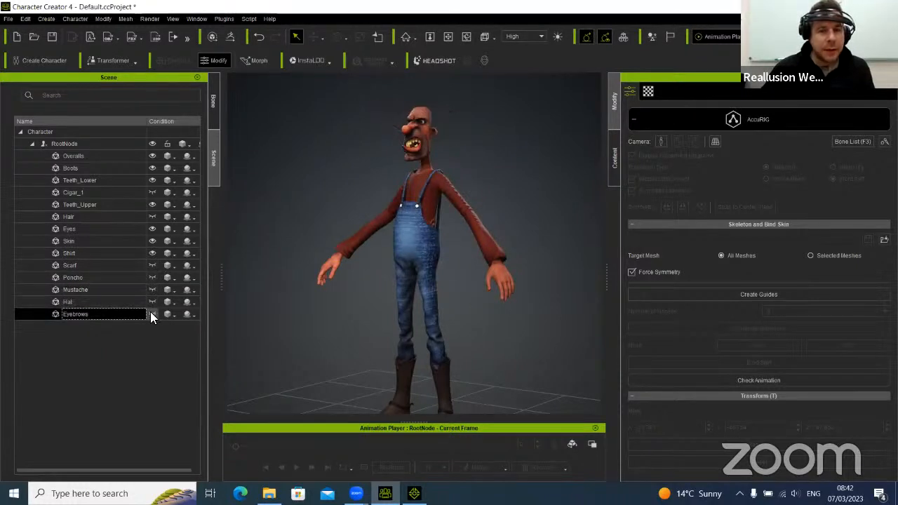
Select the meshes to rig together: Overalls, Boots, Teeth_Lower, Teeth_Upper, Eyes, Skin, Shirt and Eyebrows
right_click_drag(446, 278, 404, 299)
middle_click_drag(410, 299, 411, 282)
right_click_drag(411, 301, 506, 275)
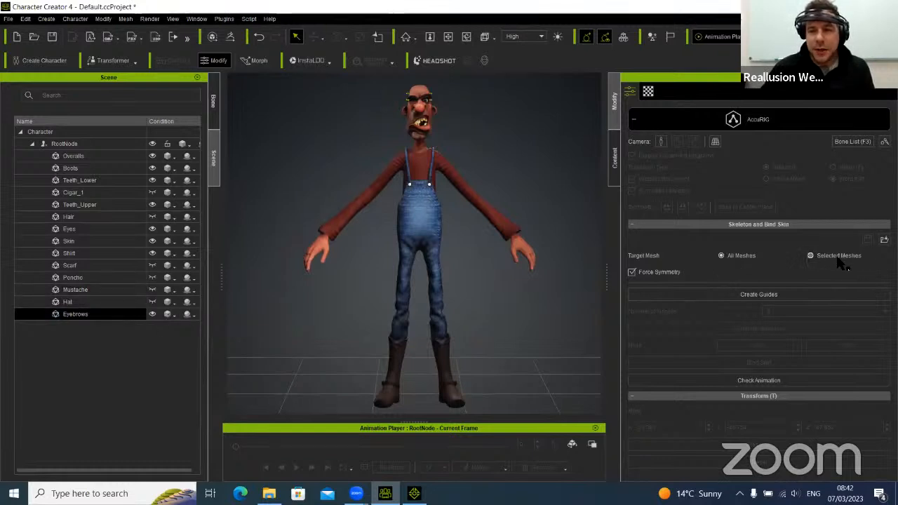
left_click(105, 158)
left_click(106, 169, "ctrl")
left_click(117, 183, "ctrl")
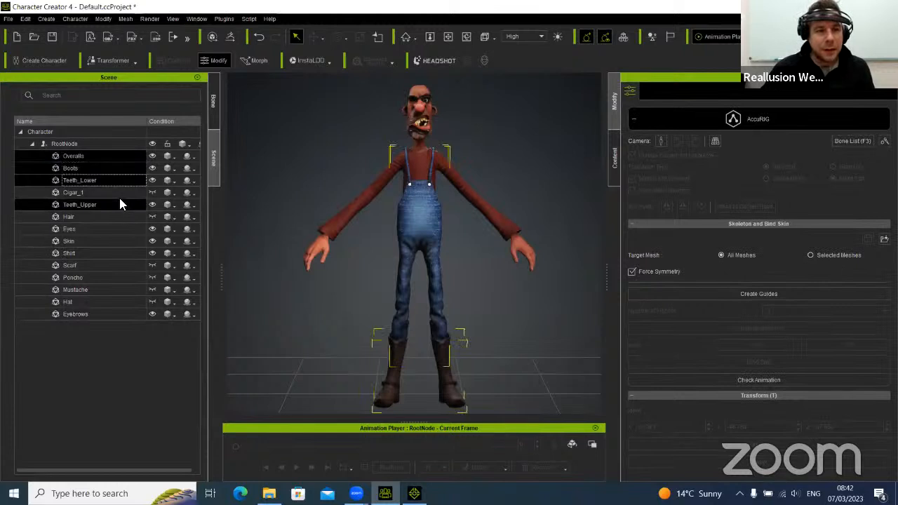
left_click(118, 205, "ctrl")
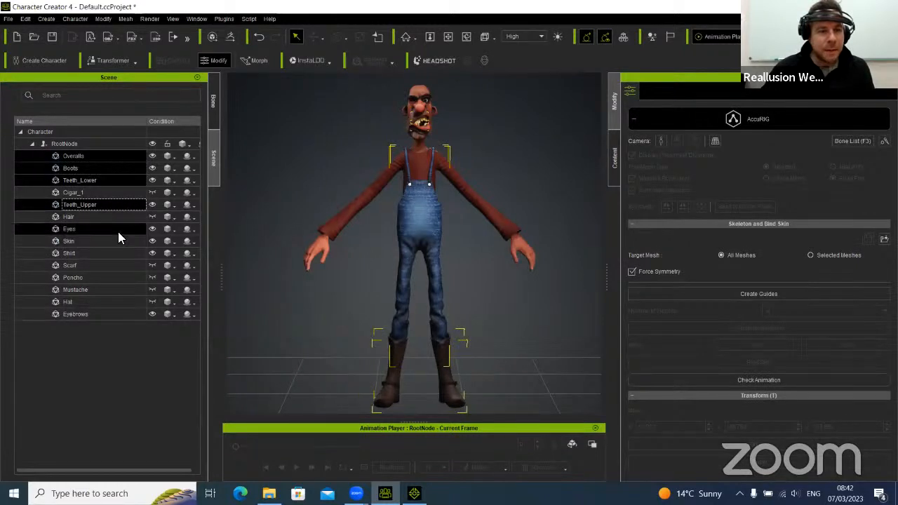
left_click(118, 230, "ctrl")
left_click(119, 241, "ctrl")
left_click(122, 252, "ctrl")
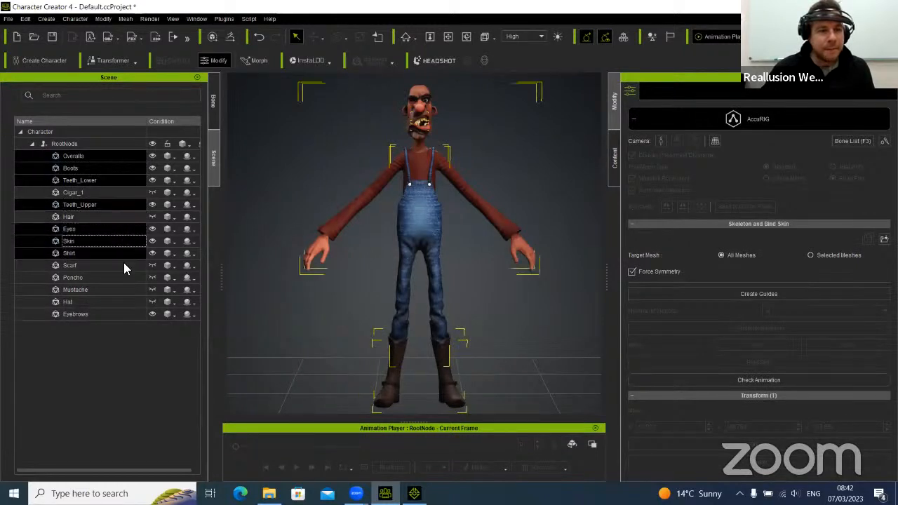
left_click(123, 313, "shift")
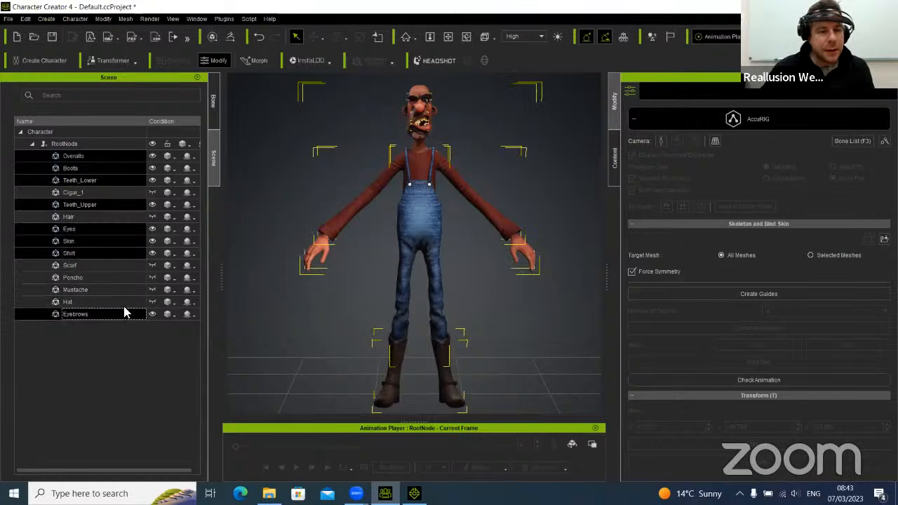
Set the target mesh to Selected Meshes and create the body guides, accepting removal of the existing skeleton definition
left_click(808, 256)
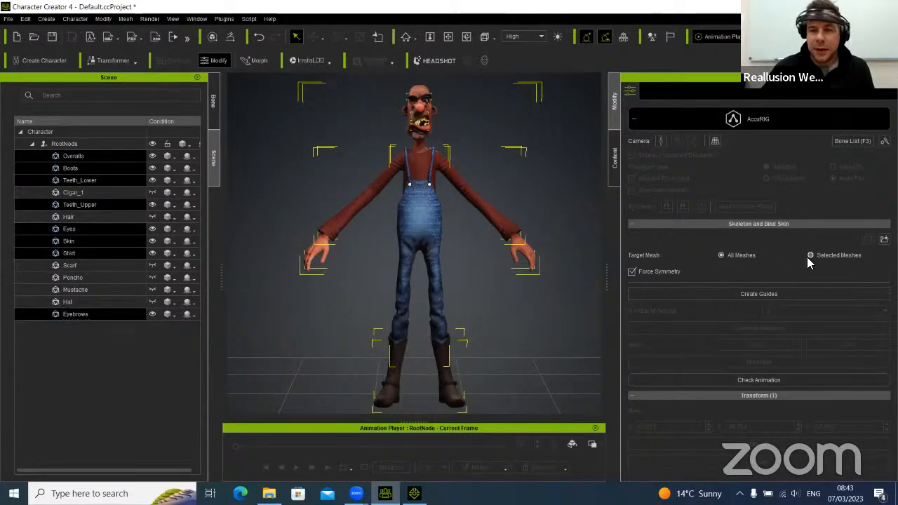
left_click(777, 295)
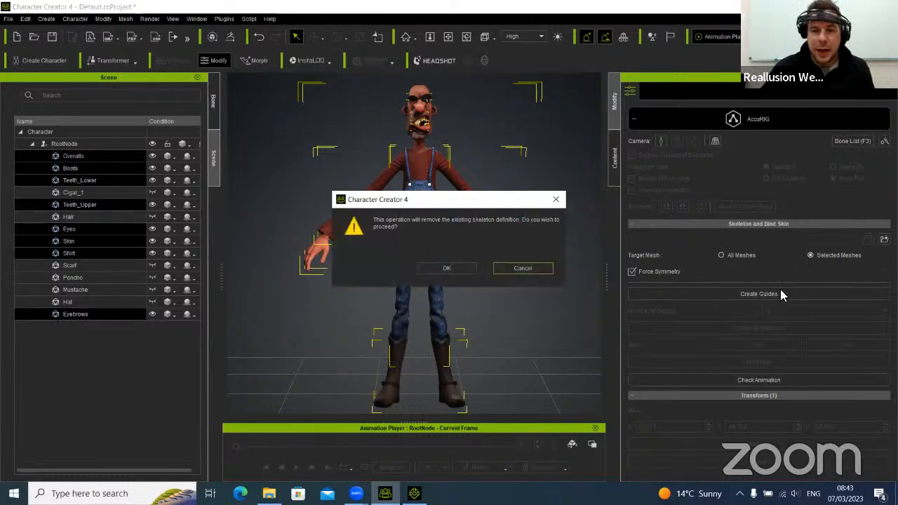
left_click(453, 269)
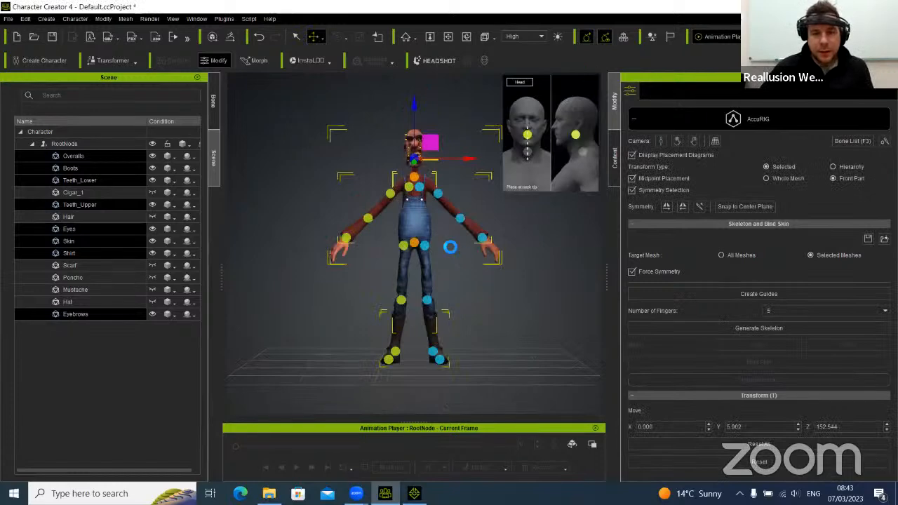
Move the clavicle guides up and outward to about X 6.2, Z 135.5, and the shoulder guides up and inward onto the joints
scroll(467, 254, "up", 6)
middle_click_drag(467, 247, 410, 243)
left_click(399, 249)
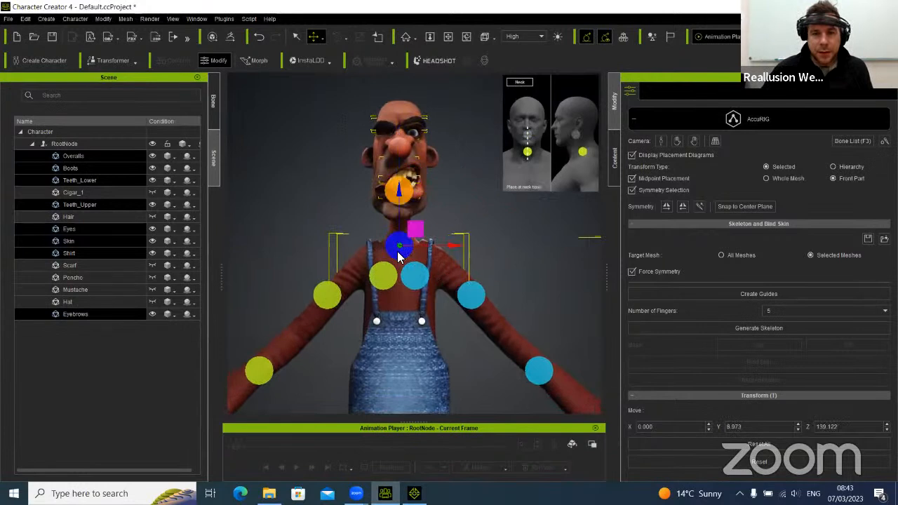
left_click(418, 289)
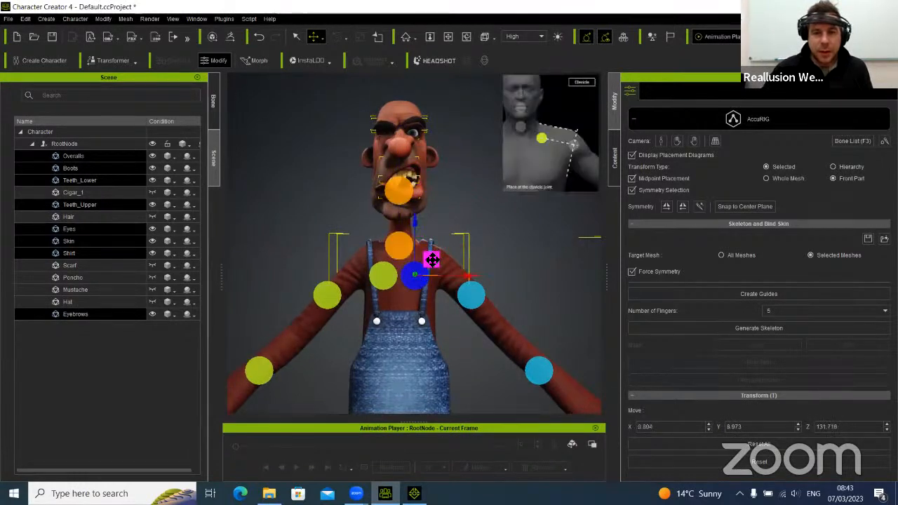
mouse_move(431, 259)
left_mouse_down()
mouse_move(427, 251)
mouse_move(440, 252)
left_mouse_up()
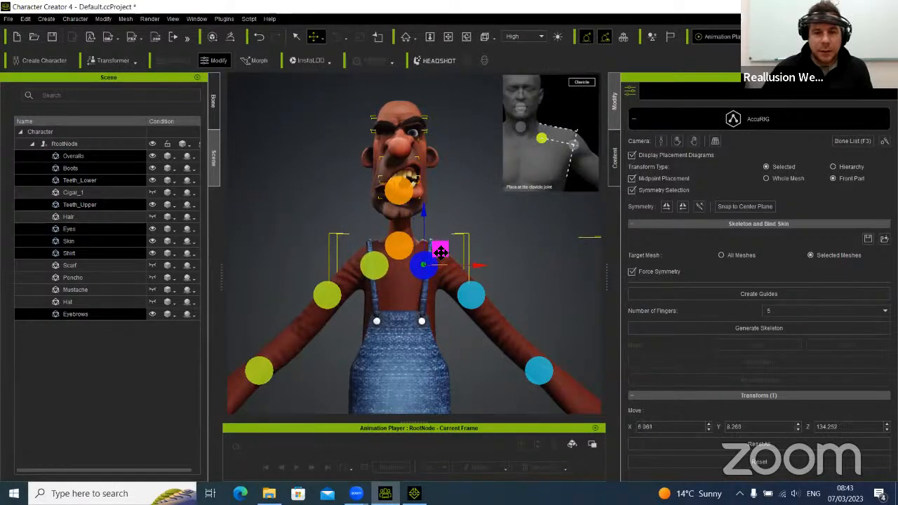
left_click(469, 296)
left_click_drag(485, 278, 443, 242)
left_click(425, 265)
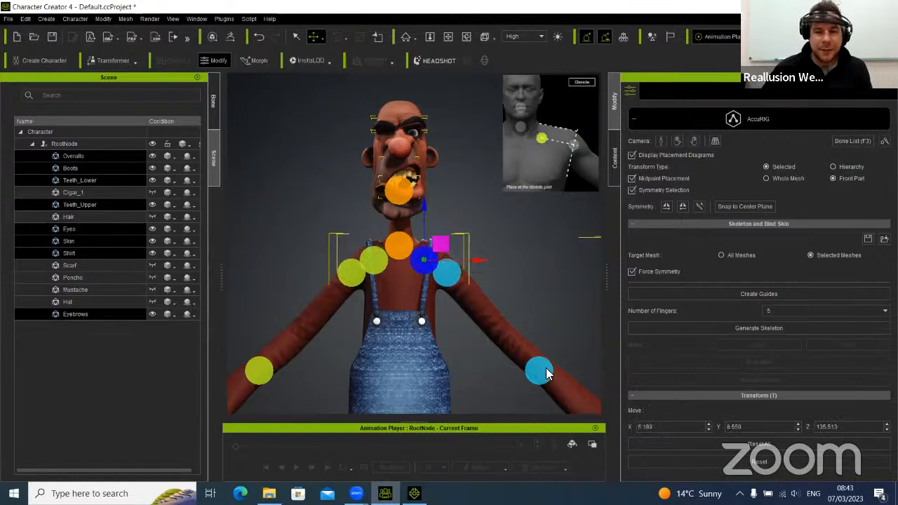
Move the elbow guides onto the elbow joints at about X 28.6, Z 115.4, and raise the pelvis guide to about Z 95
left_click(540, 370)
left_click_drag(540, 339, 531, 372)
middle_click_drag(503, 317, 473, 207)
scroll(494, 316, "down", 4)
middle_click_drag(461, 301, 515, 279)
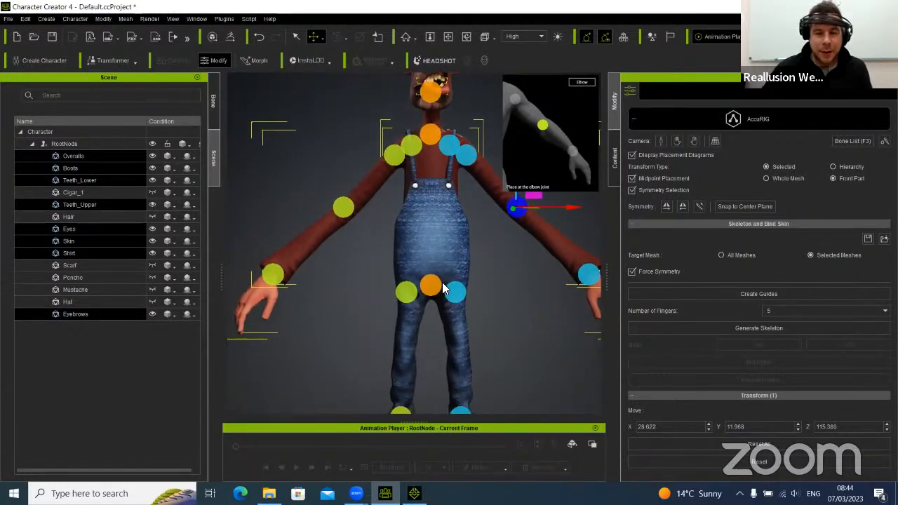
left_click(428, 287)
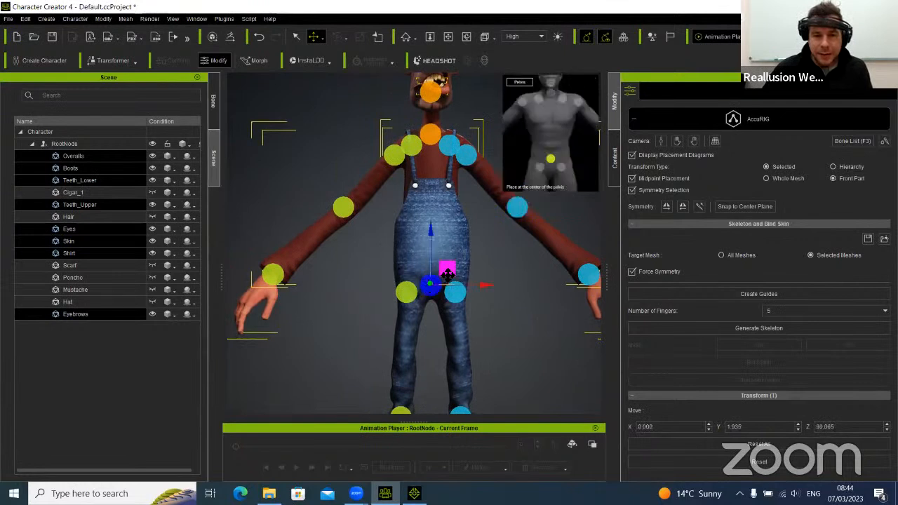
left_click_drag(449, 268, 453, 255)
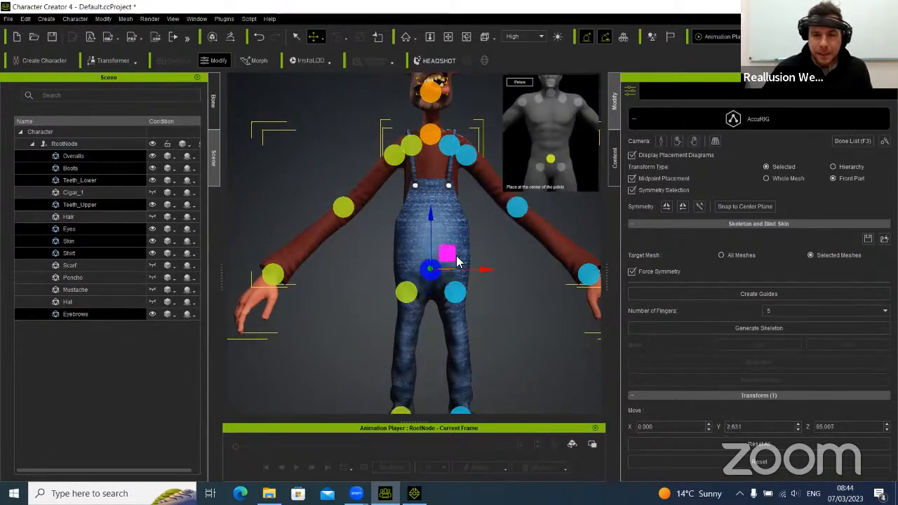
Raise the knee guides onto the knee joints at about X 9.6, Z 54.9
middle_click_drag(473, 315, 447, 190)
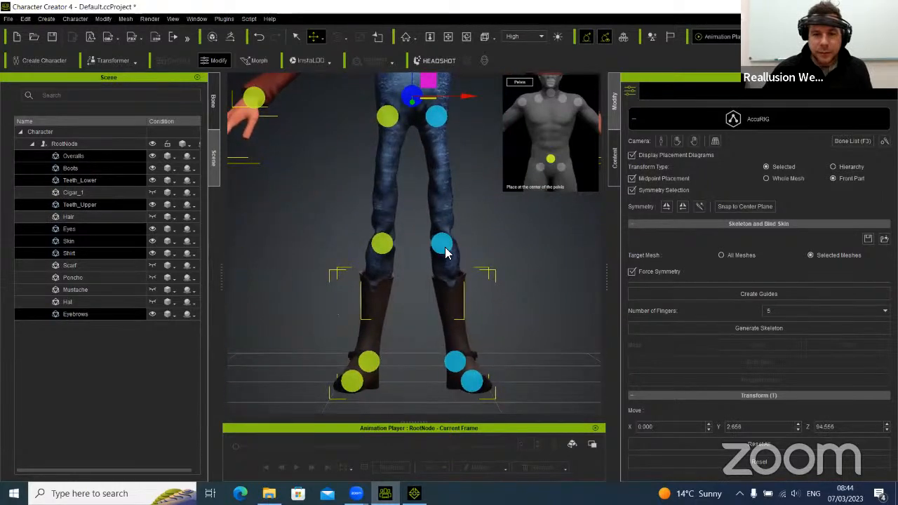
left_click(447, 253)
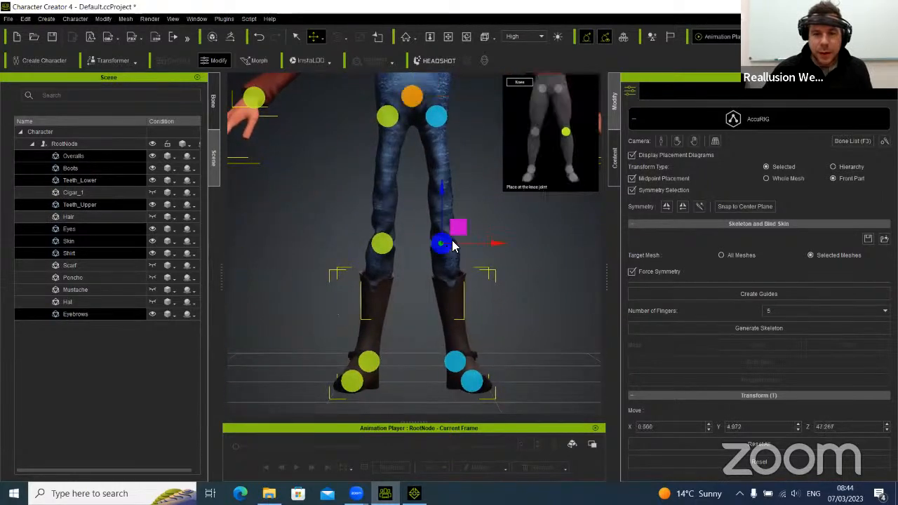
left_click_drag(462, 235, 458, 211)
Check the guide placement around the whole body and generate the skeleton with 5 fingers per hand
right_click_drag(460, 362, 480, 408)
middle_click_drag(423, 253, 422, 412)
right_click_drag(453, 229, 140, 130)
key("d")
middle_click_drag(407, 250, 445, 321)
right_click_drag(445, 322, 497, 413)
middle_click_drag(461, 355, 421, 150)
right_click_drag(421, 149, 414, 105)
middle_click_drag(404, 281, 442, 326)
right_click_drag(442, 325, 447, 317)
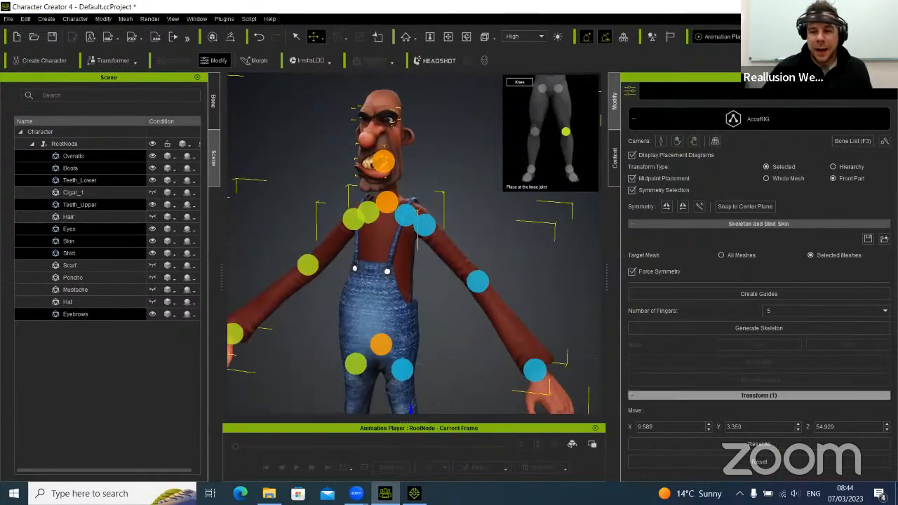
middle_click_drag(524, 354, 471, 281)
right_click_drag(468, 342, 400, 352)
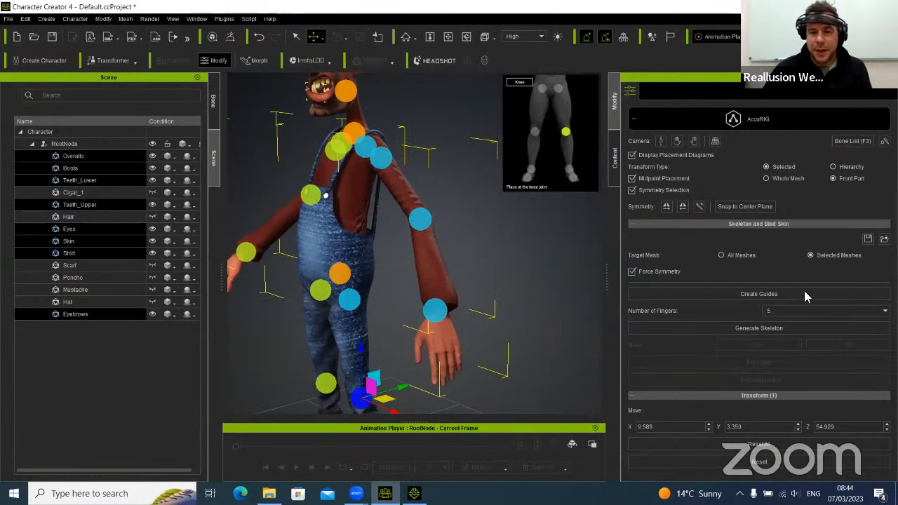
left_click(778, 327)
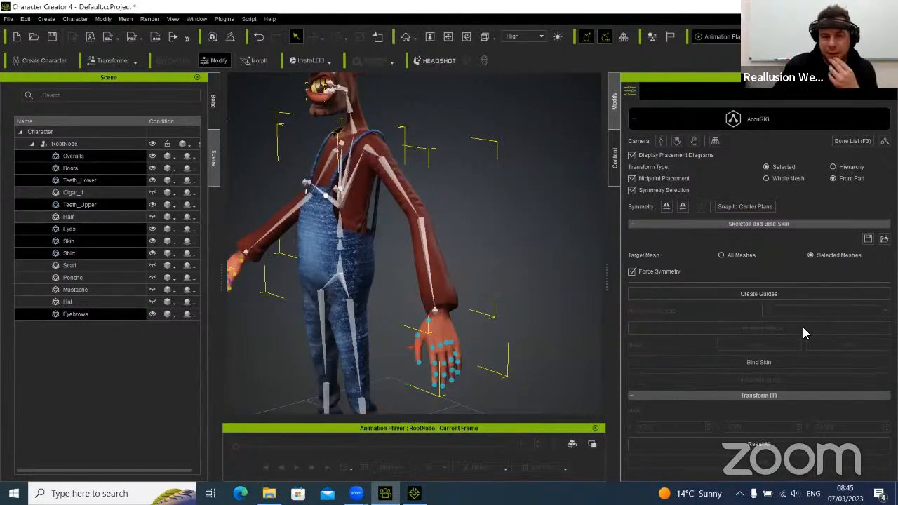
Examine the generated finger, arm and leg bones from several angles for correct placement inside the cowboy's mesh
right_click_drag(291, 307, 263, 284)
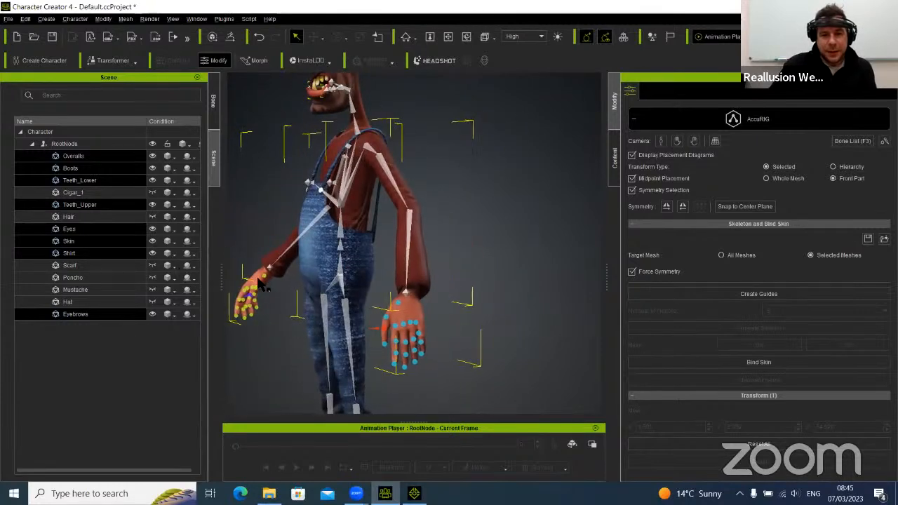
scroll(437, 298, "up", 4)
scroll(439, 312, "down", 1)
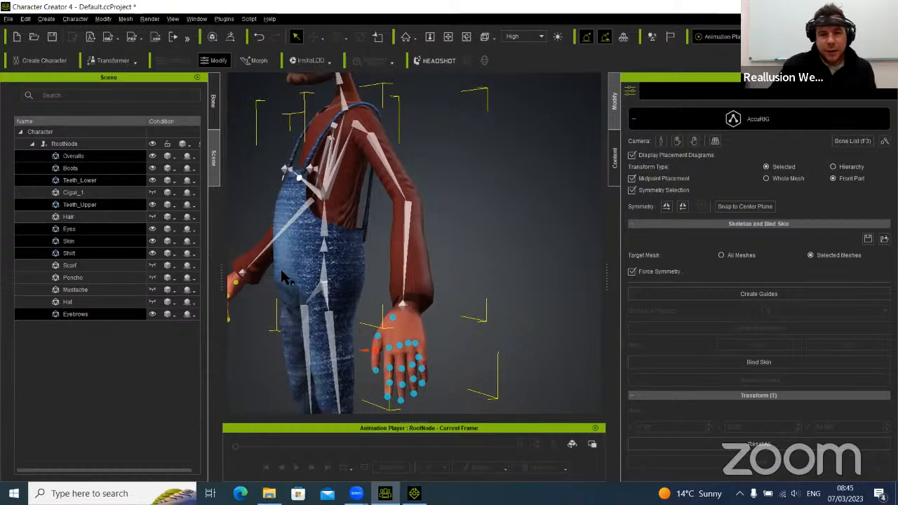
right_click_drag(282, 271, 424, 270)
middle_click_drag(424, 270, 499, 182)
scroll(475, 344, "down", 4)
middle_click_drag(475, 344, 434, 163)
right_click_drag(462, 324, 471, 356)
middle_click_drag(452, 306, 439, 394)
right_click_drag(437, 351, 424, 185)
right_click_drag(497, 267, 418, 369)
Examine the neck, shoulder, spine and chest bones up close from the side and front
scroll(452, 277, "up", 3)
scroll(363, 293, "up", 3)
scroll(421, 370, "up", 3)
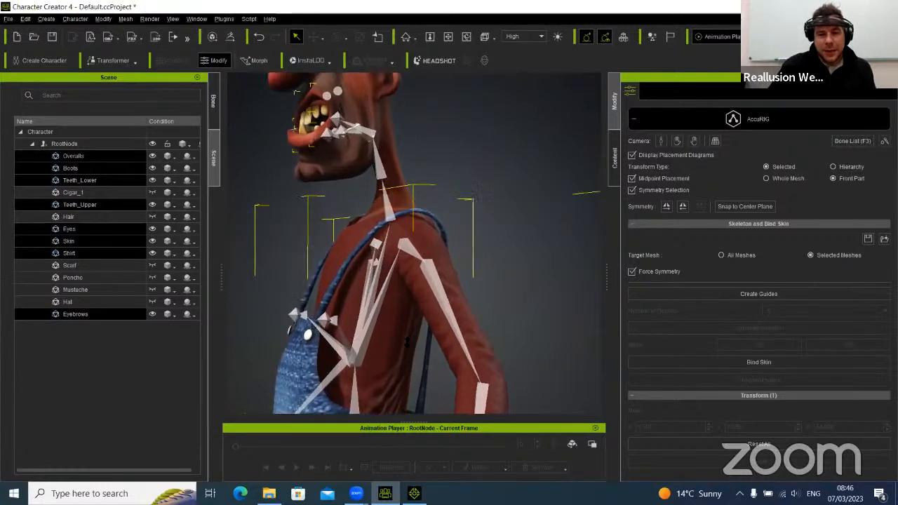
right_click_drag(420, 370, 303, 287)
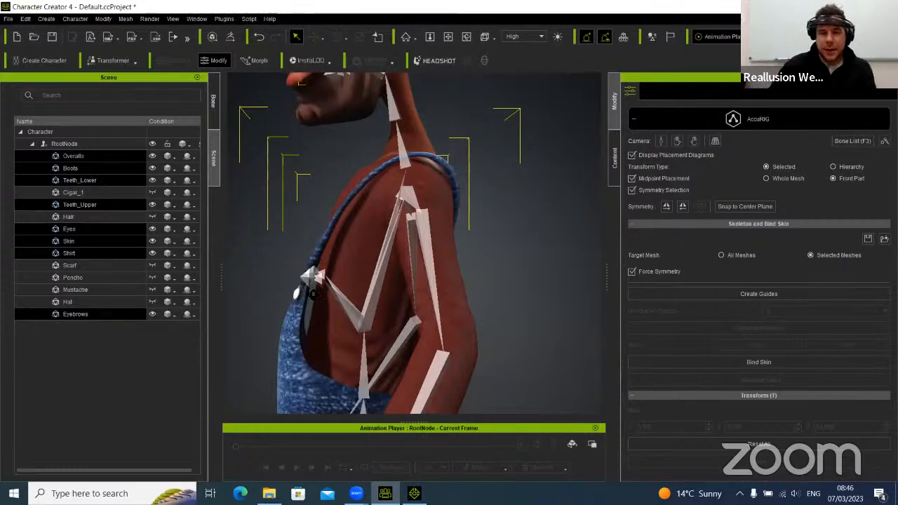
right_click_drag(313, 291, 447, 324)
scroll(446, 325, "down", 4)
middle_click_drag(445, 325, 452, 324)
right_click_drag(490, 338, 385, 299)
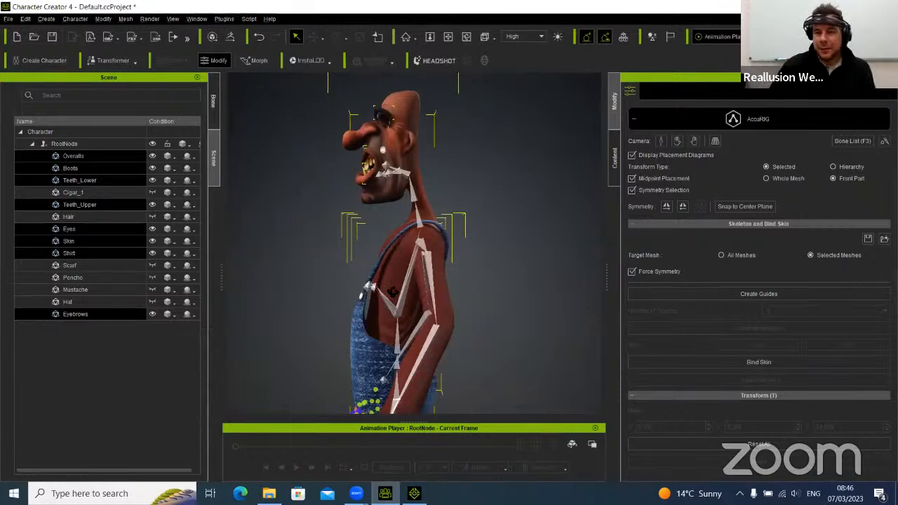
right_click_drag(305, 281, 551, 298)
right_click_drag(471, 291, 473, 277)
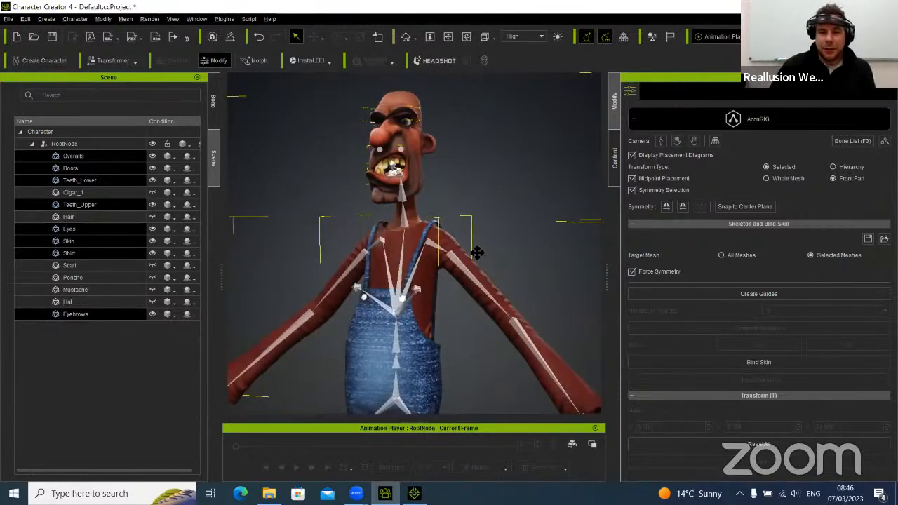
Bind the skin of the selected meshes to the generated skeleton
scroll(473, 277, "down", 5)
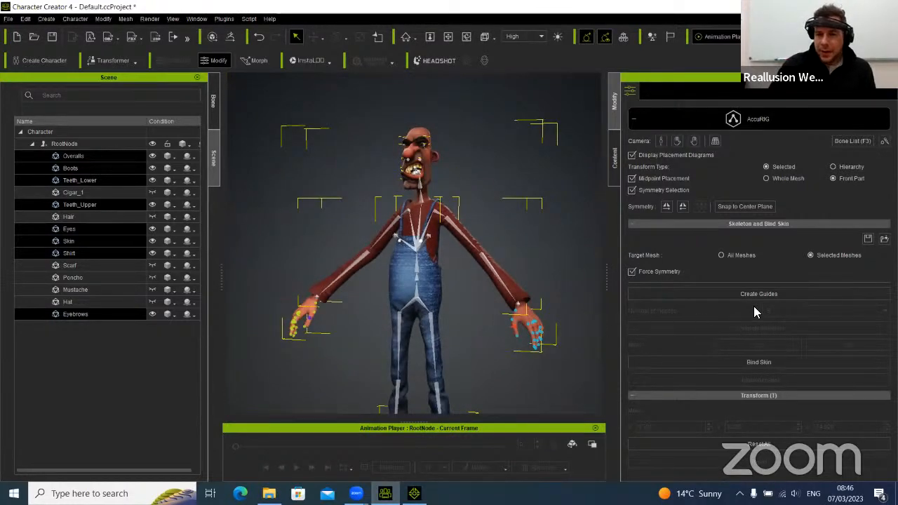
middle_click_drag(482, 307, 477, 207)
right_click_drag(478, 206, 491, 323)
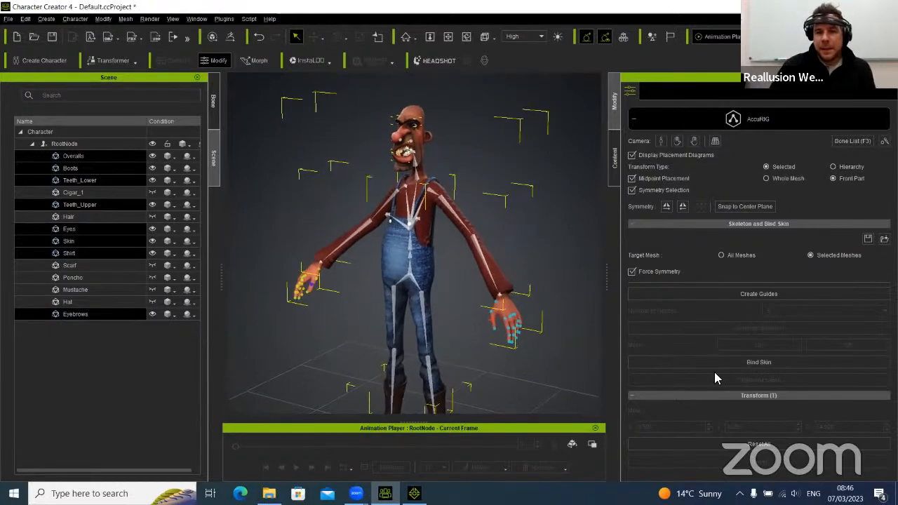
left_click(763, 367)
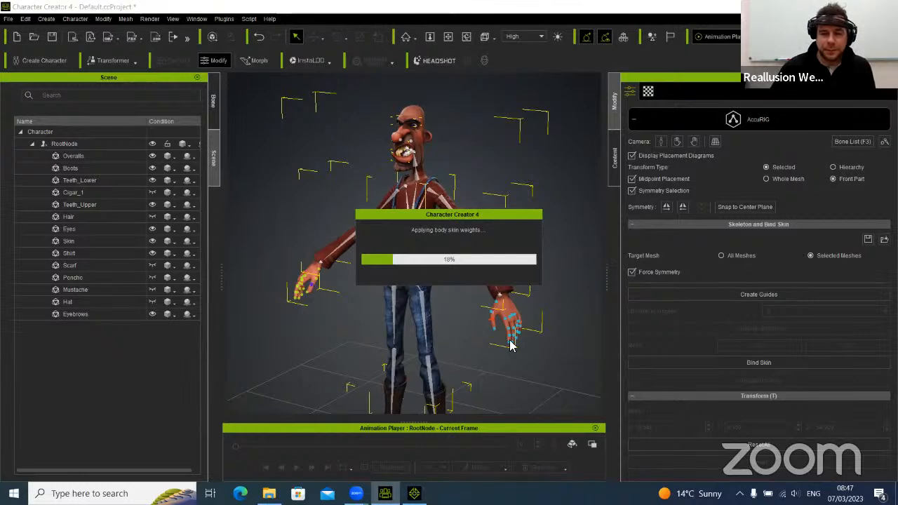
Switch to iClone 8 and open the Character category of the actor content templates
left_click(414, 493)
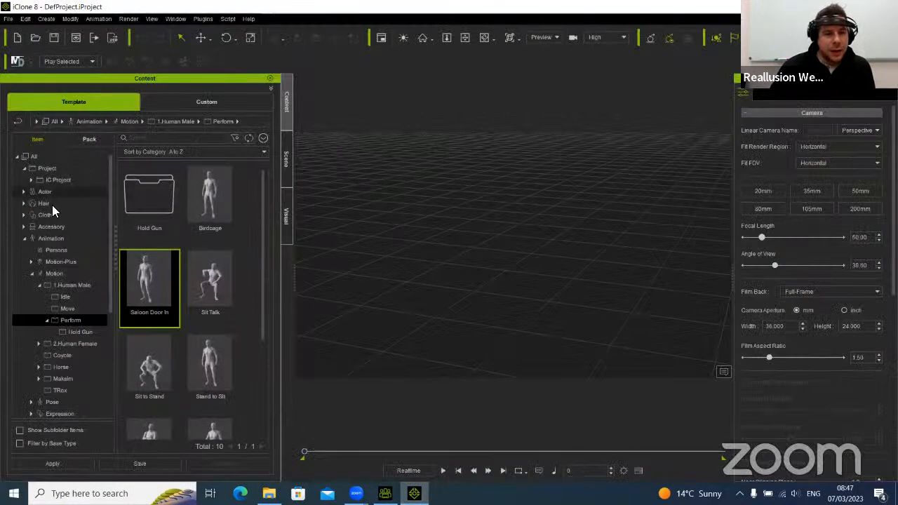
left_click(40, 190)
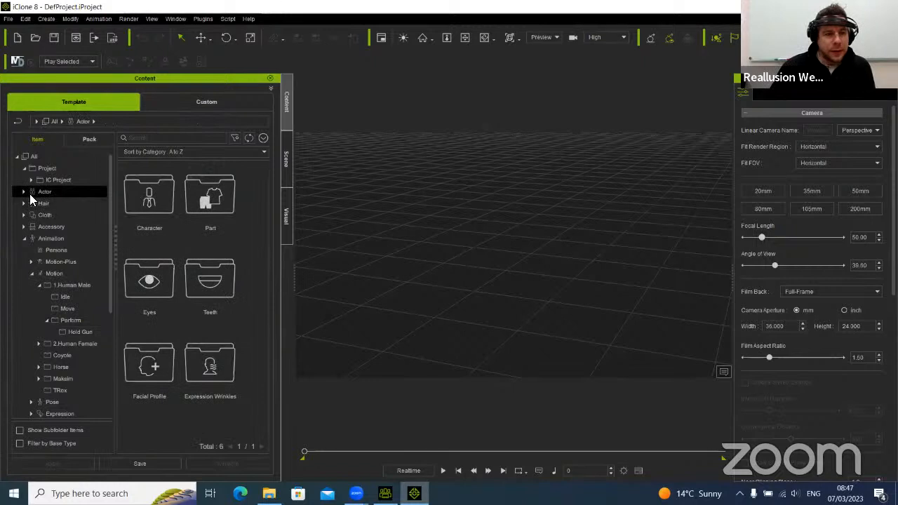
left_click(24, 191)
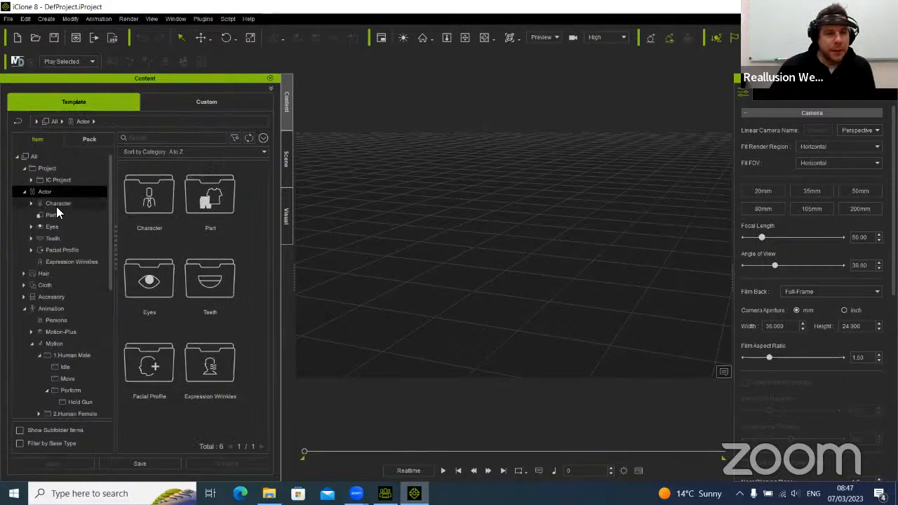
left_click(39, 203)
left_click(31, 203)
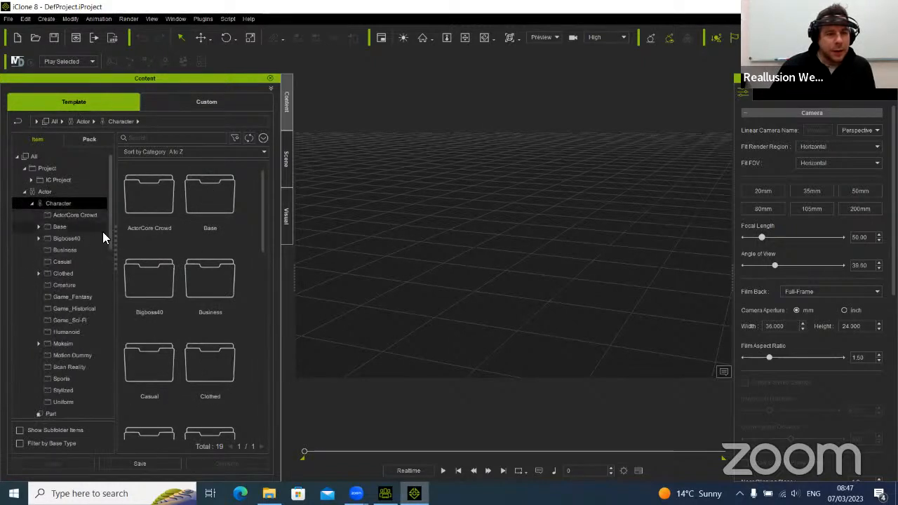
left_click_drag(263, 236, 202, 257)
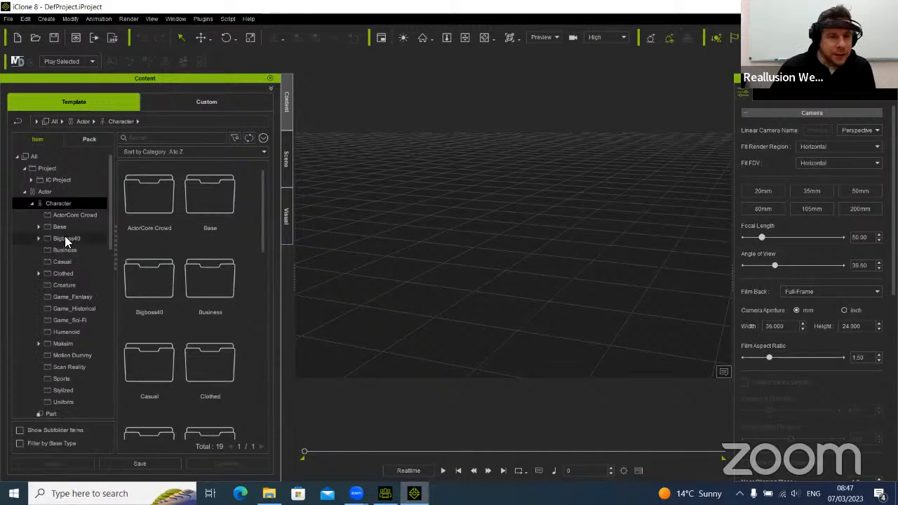
Look through the Stylized, Uniform, Motion Dummy, Creature, Game_Fantasy and Base folders for a suitable character
left_click(69, 393)
left_click_drag(261, 205, 265, 407)
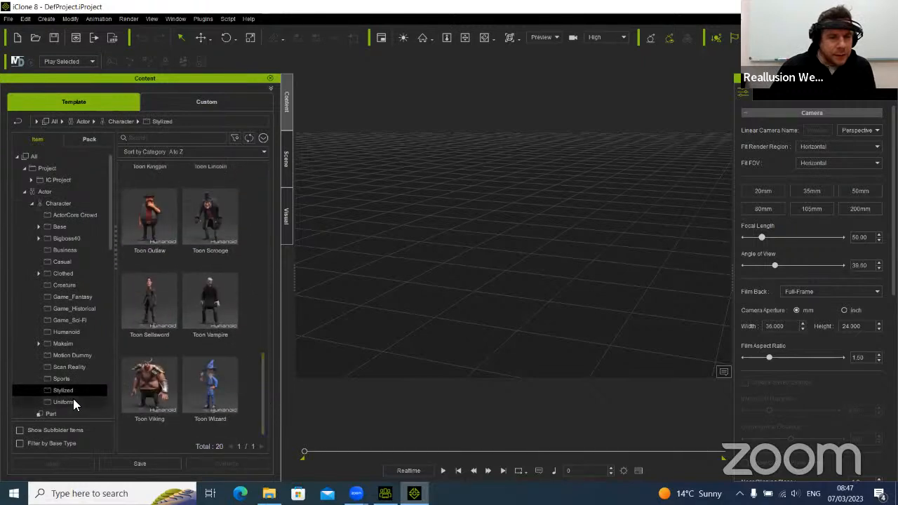
key("Down")
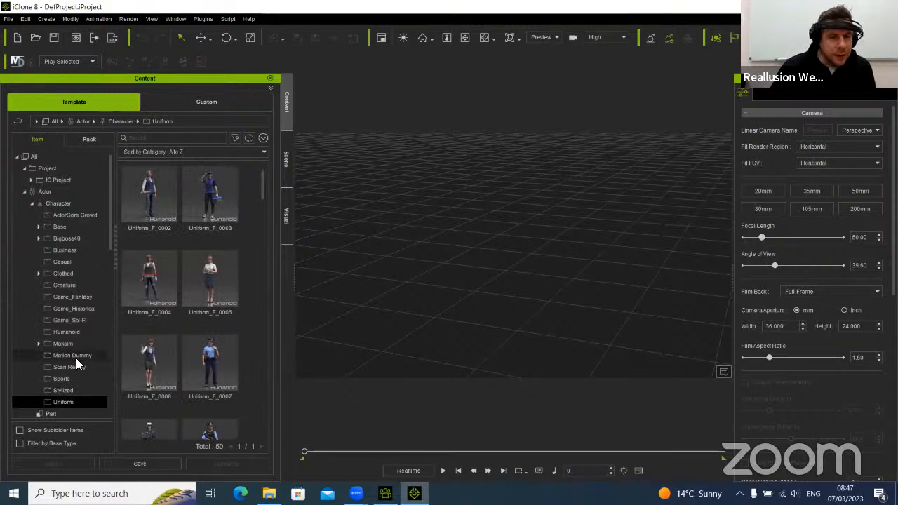
left_click(75, 357)
left_click(57, 286)
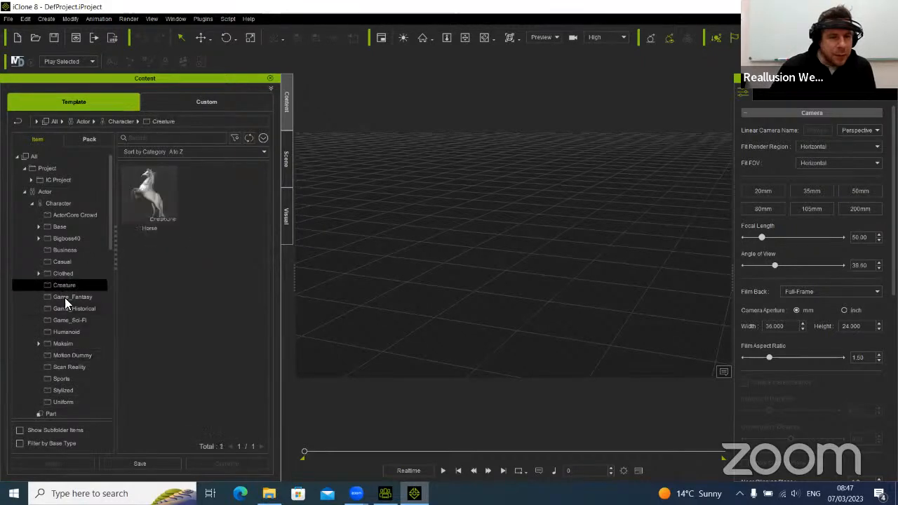
left_click(67, 300)
left_click(69, 309)
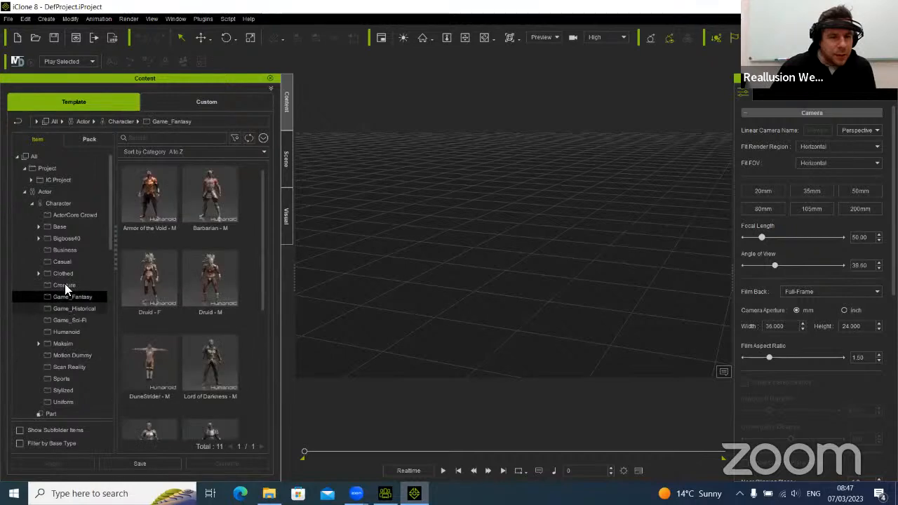
left_click(68, 228)
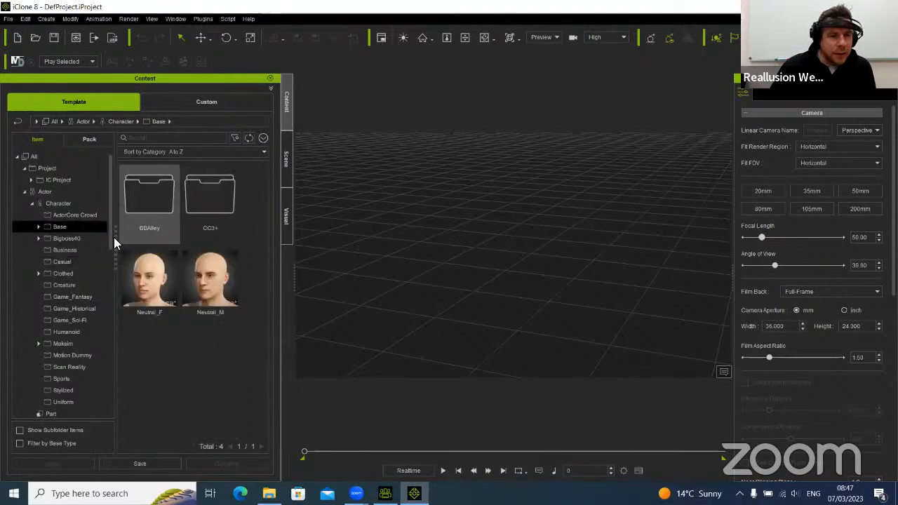
Search the Base subfolders BBAlley and CC3+, the main Character folder, and the Business, Casual and Clothed folders for a character
double_click(51, 230)
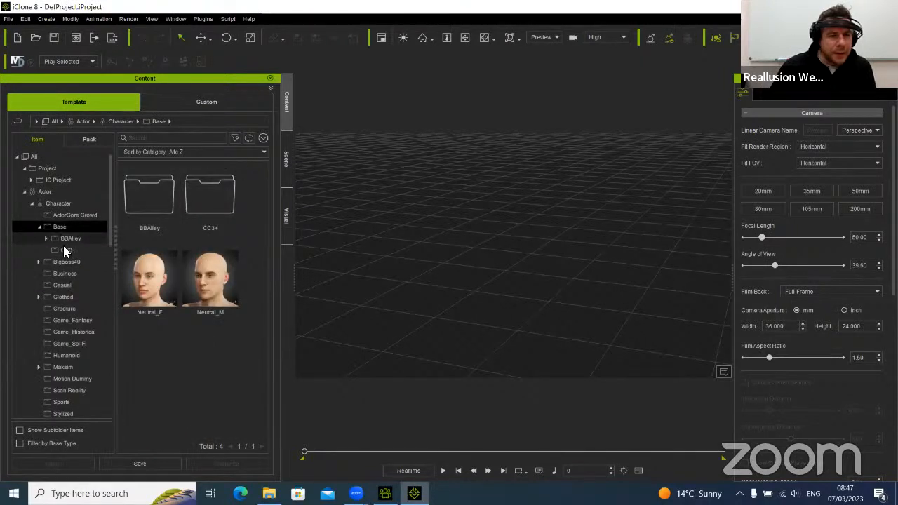
left_click(65, 244)
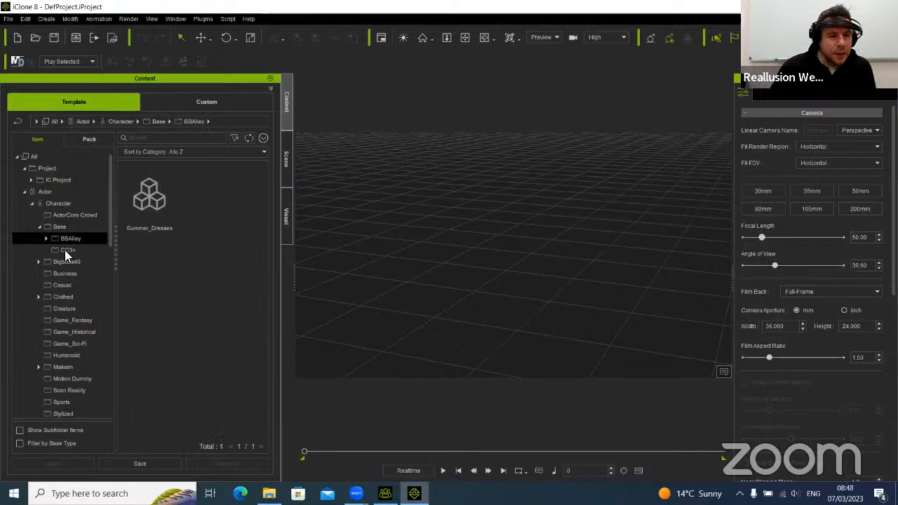
left_click(67, 250)
mouse_move(110, 241)
left_mouse_down()
mouse_move(113, 301)
mouse_move(120, 234)
left_mouse_up()
left_click(73, 204)
left_click_drag(262, 196, 276, 428)
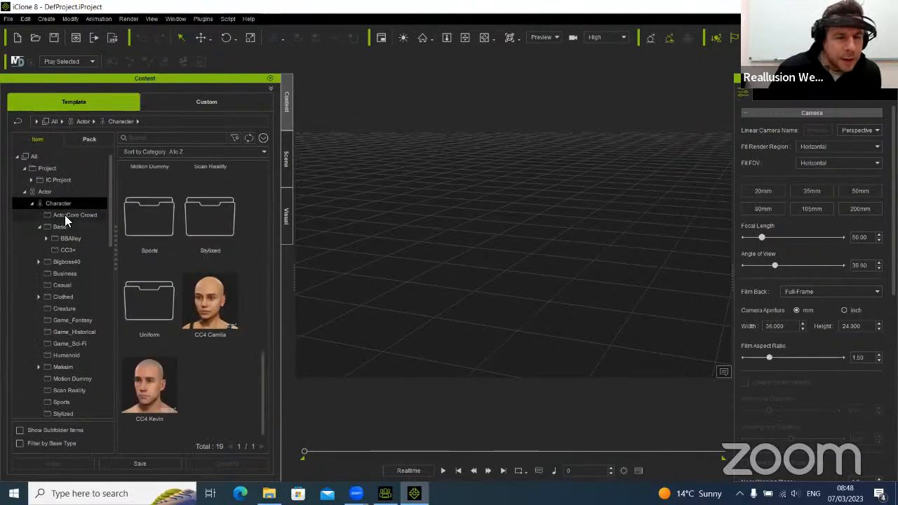
left_click(64, 279)
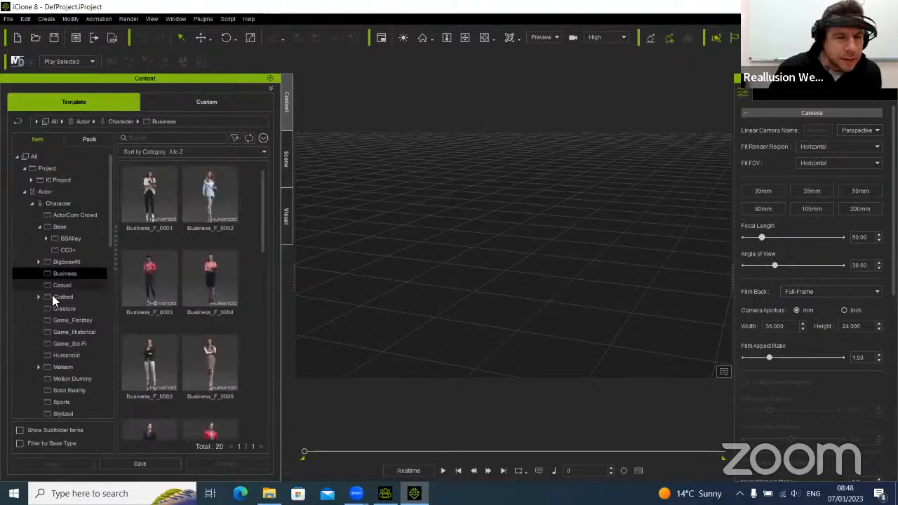
left_click(60, 285)
left_click(59, 298)
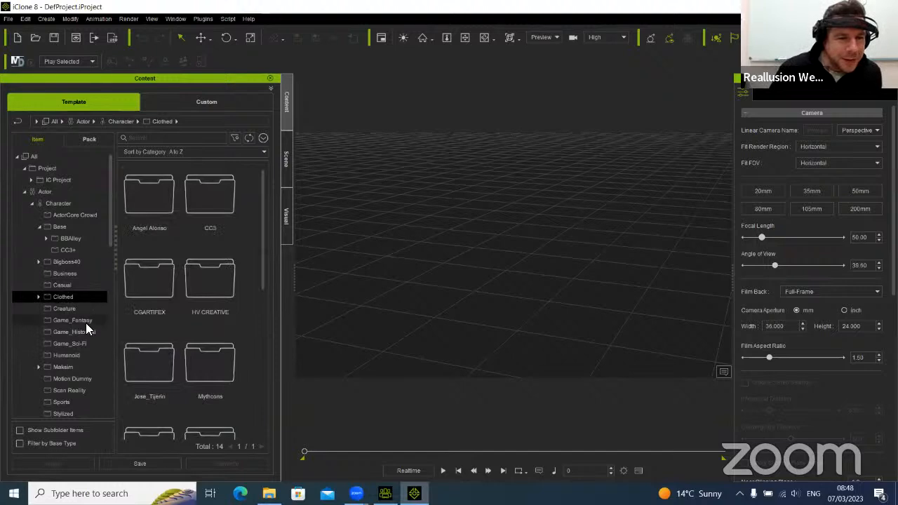
Load the Coyote character from the Humanoid folder into the scene and examine it up close and from the side
left_click(74, 354)
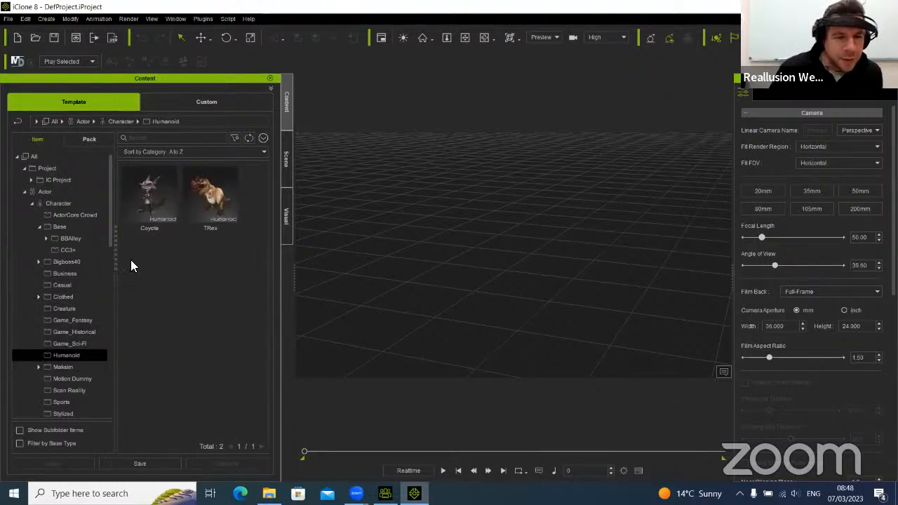
double_click(161, 200)
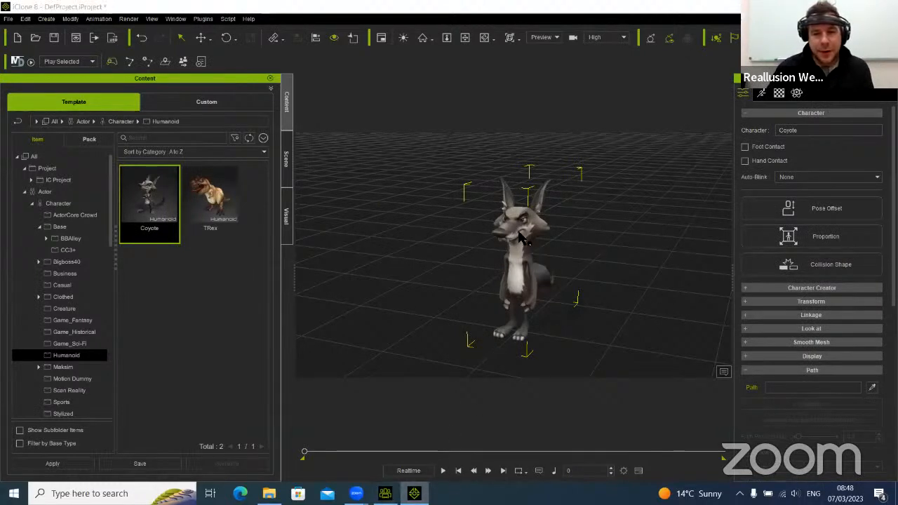
scroll(521, 237, "up", 3)
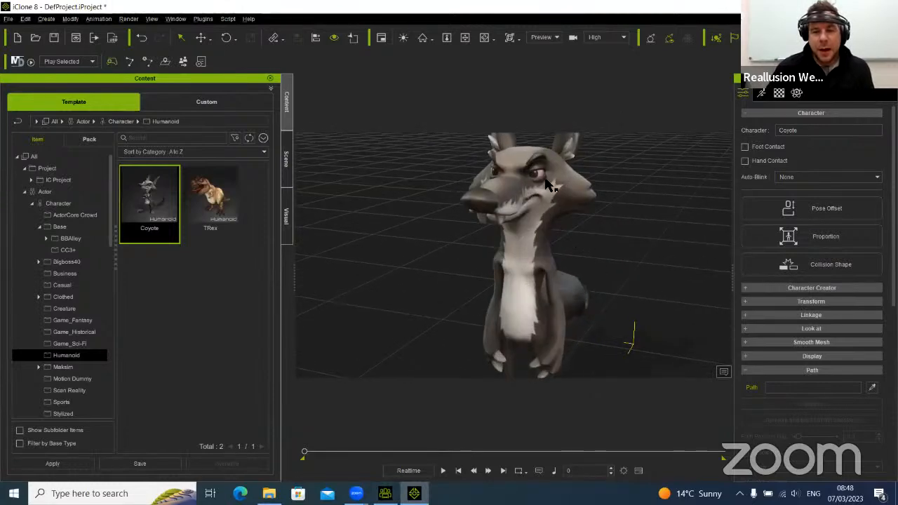
right_click_drag(549, 184, 515, 326)
middle_click_drag(515, 327, 531, 311)
scroll(551, 323, "down", 3)
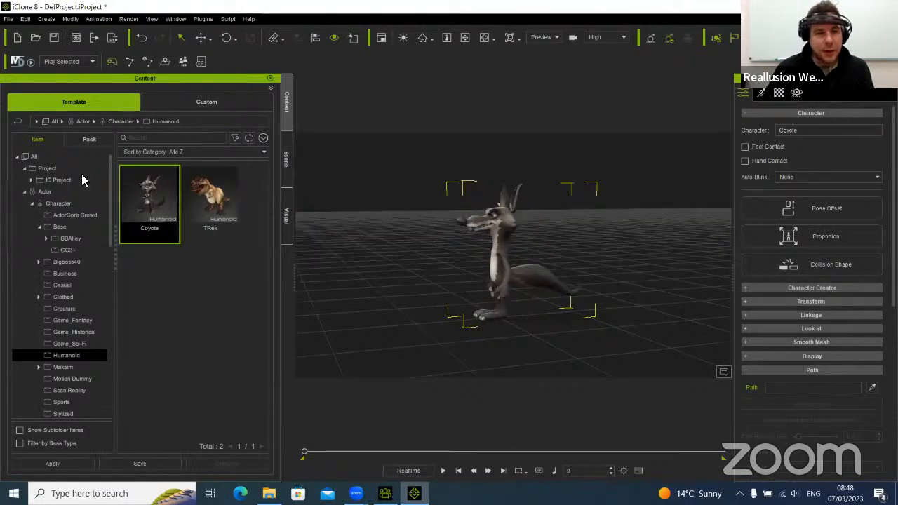
Look through the Perform and Move motions of the 1.Human Male folder in the animation templates
left_click(24, 192)
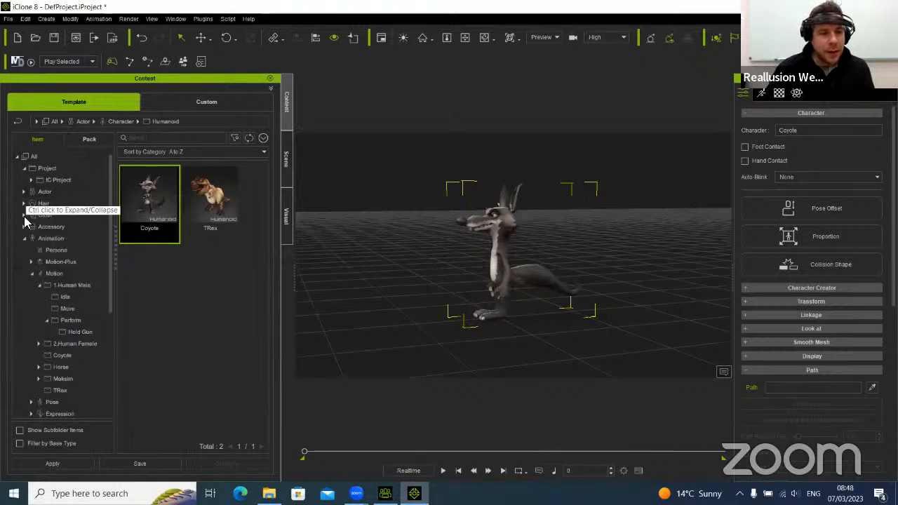
left_click(54, 242)
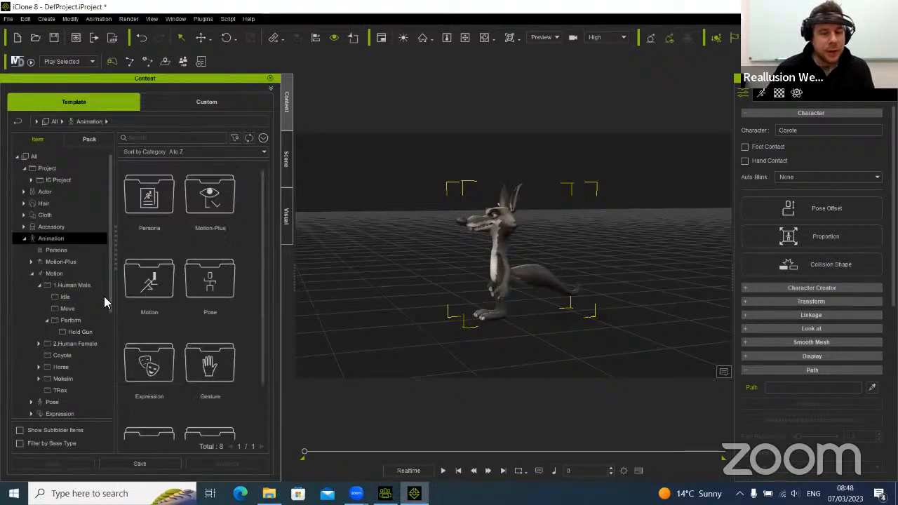
left_click(70, 322)
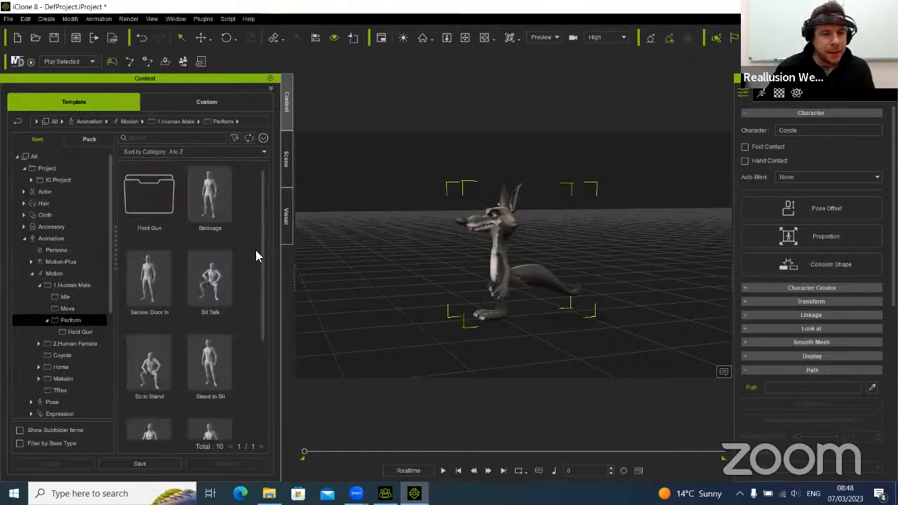
left_click_drag(264, 257, 262, 401)
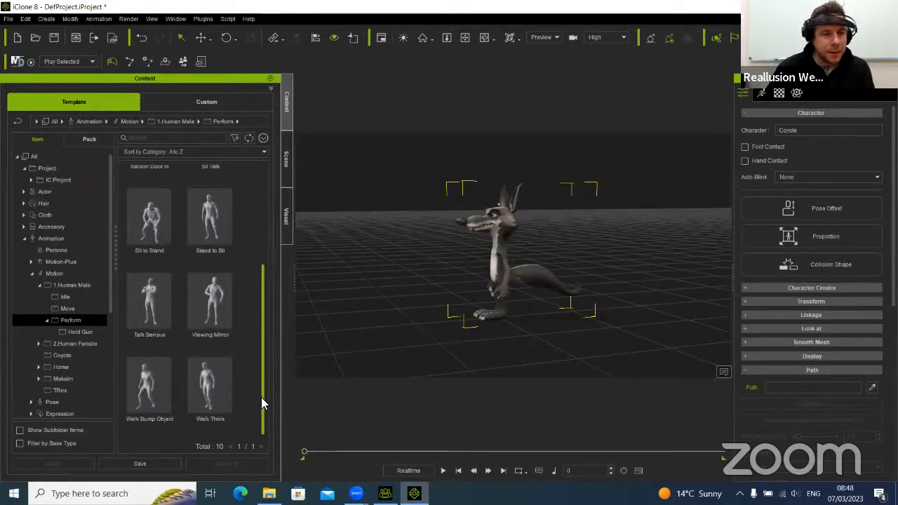
left_click(224, 390)
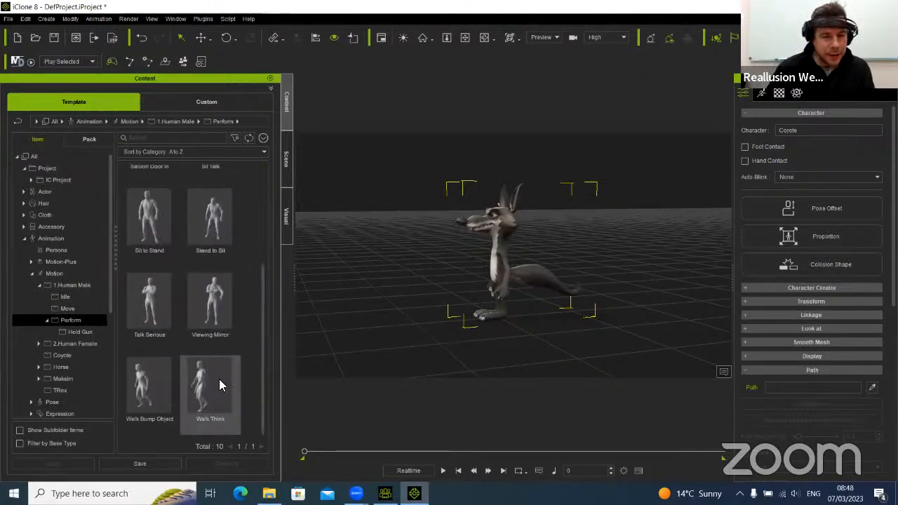
left_click(68, 309)
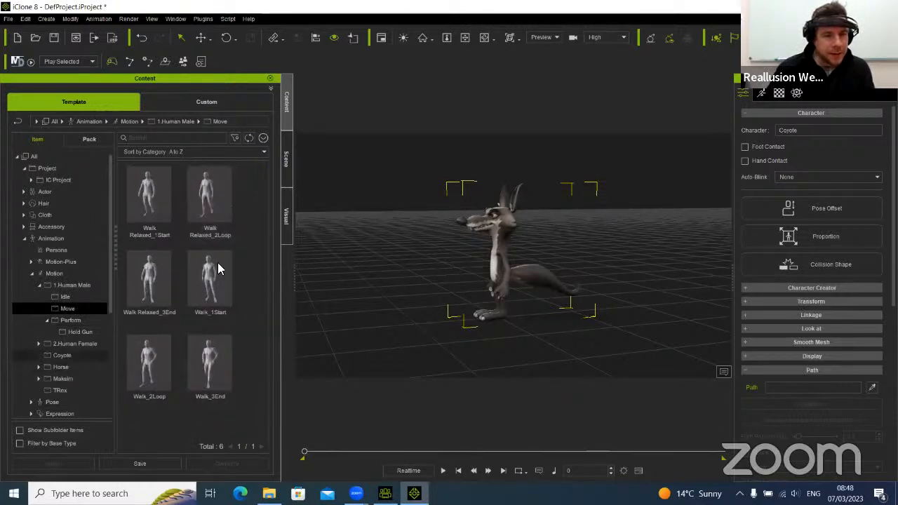
Apply the Run motion from the Coyote motion folder to the coyote, play it and return to the start
left_click_drag(264, 241, 260, 337)
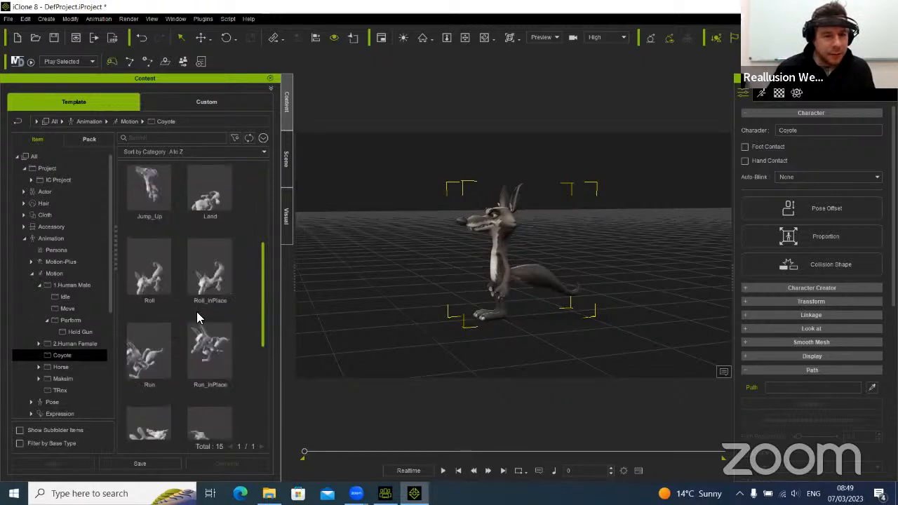
scroll(197, 315, "down", 1)
double_click(173, 296)
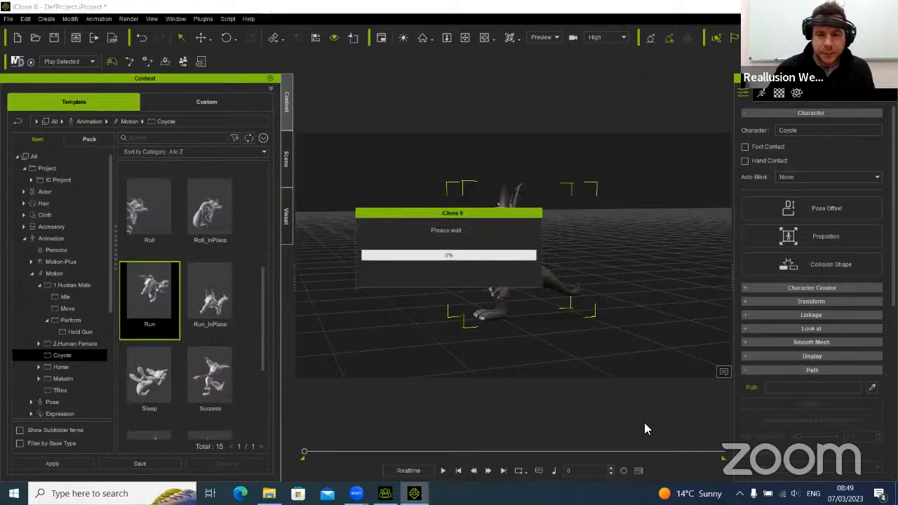
left_click(442, 472)
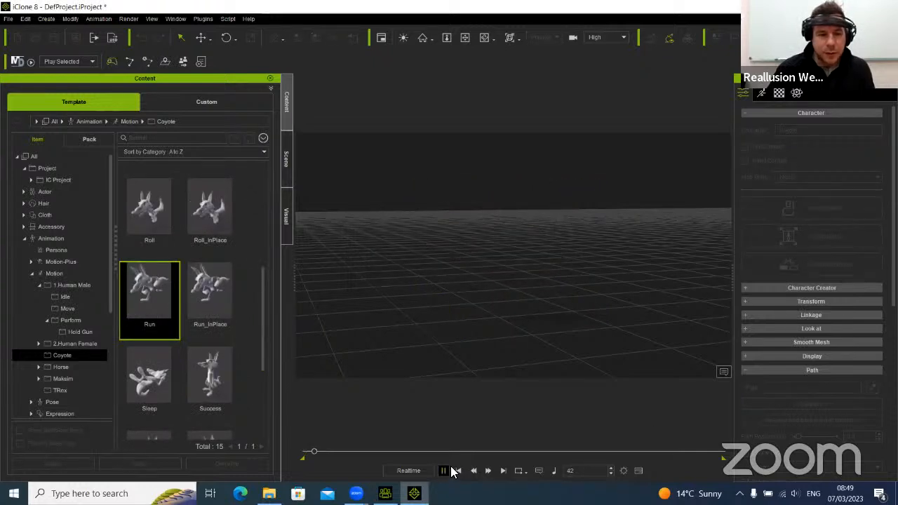
left_click(455, 471)
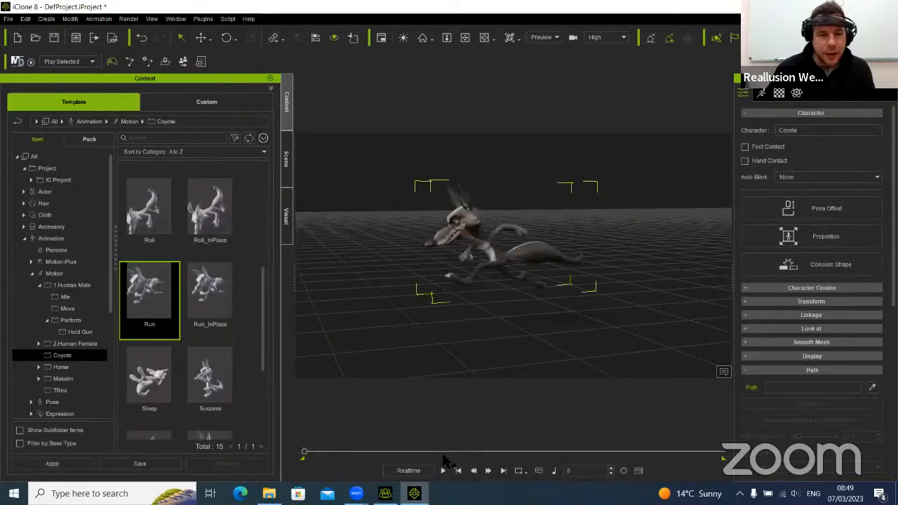
Apply the Run_InPlace motion to the coyote, play the animation and return to the first frame
left_click(221, 300)
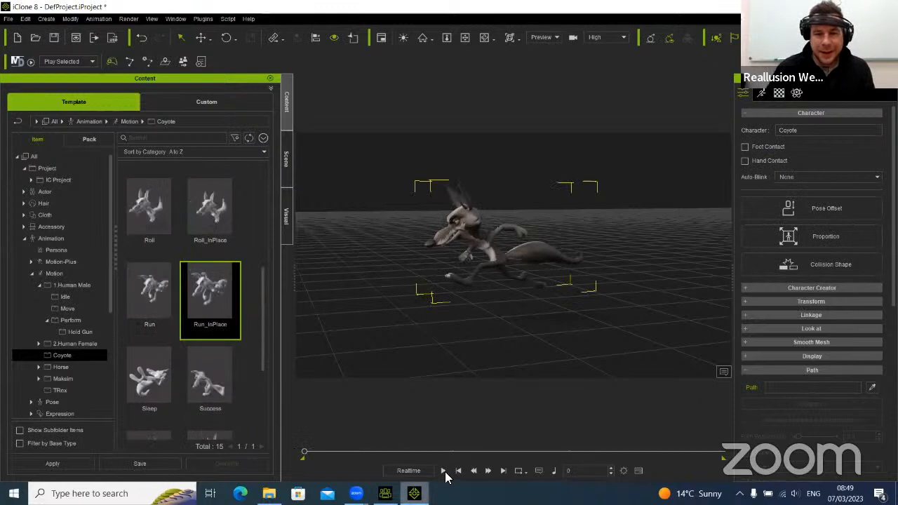
left_click(445, 472)
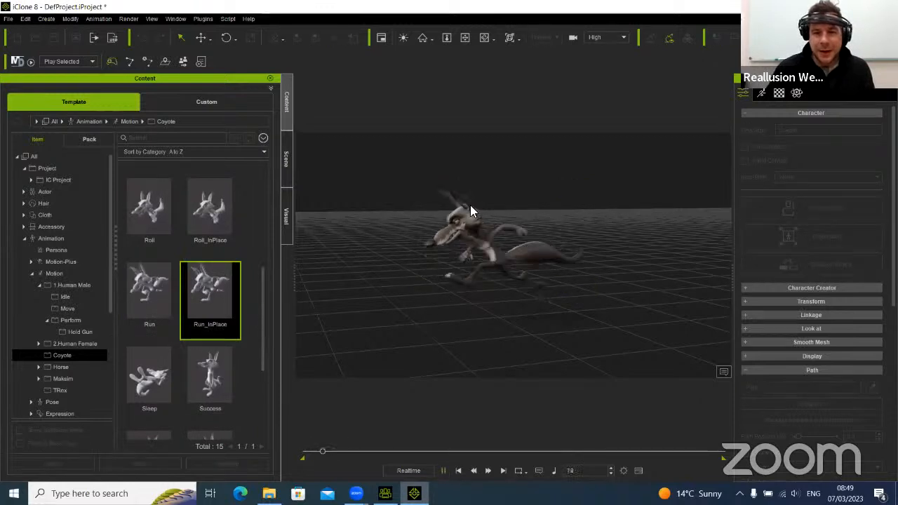
left_click(459, 469)
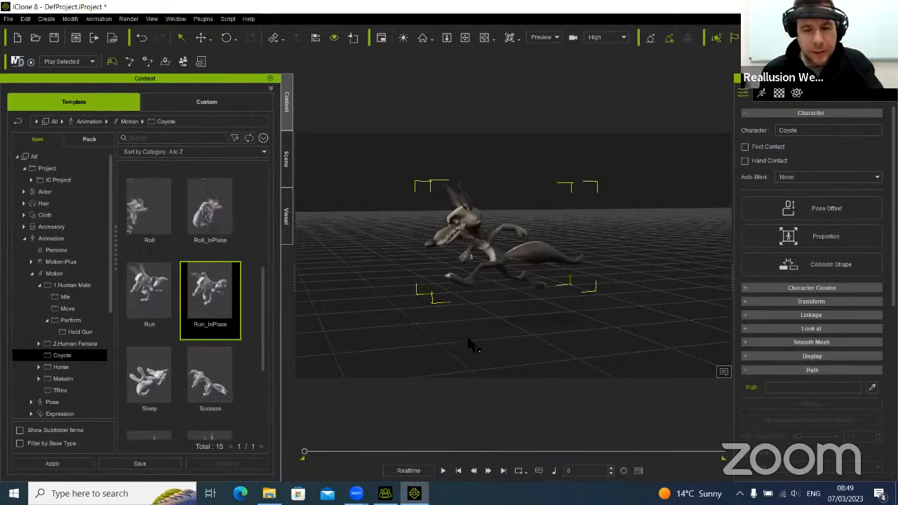
Open the timeline and stretch the coyote's Run_InPlace motion clip to end at frame 78
key("F3")
scroll(163, 452, "down", 1)
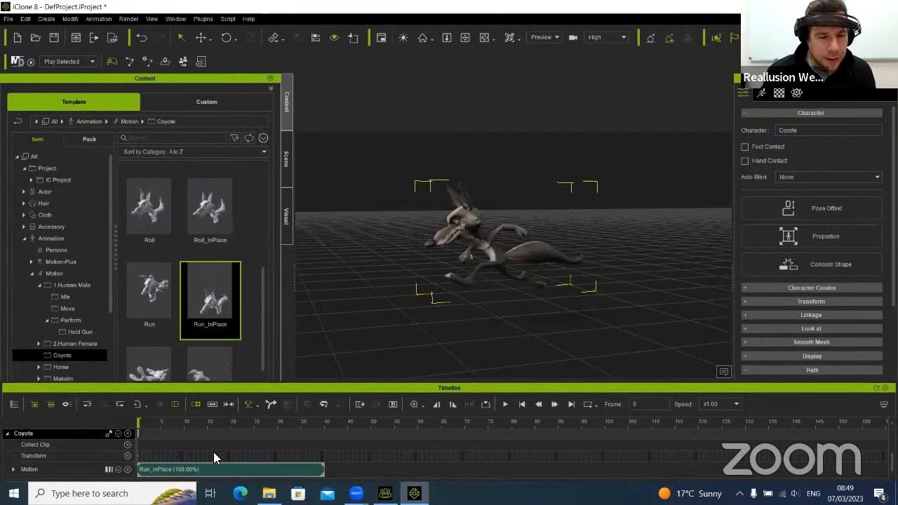
left_click(225, 469)
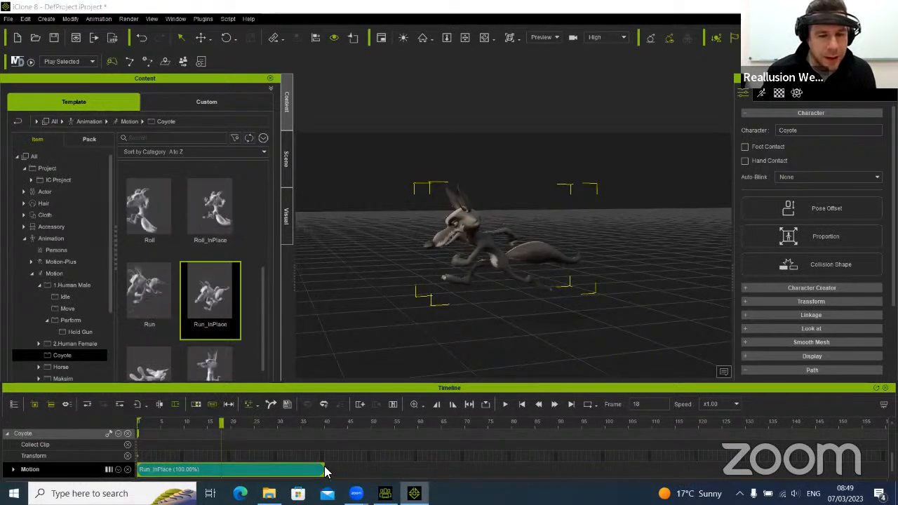
left_click_drag(483, 458, 508, 458)
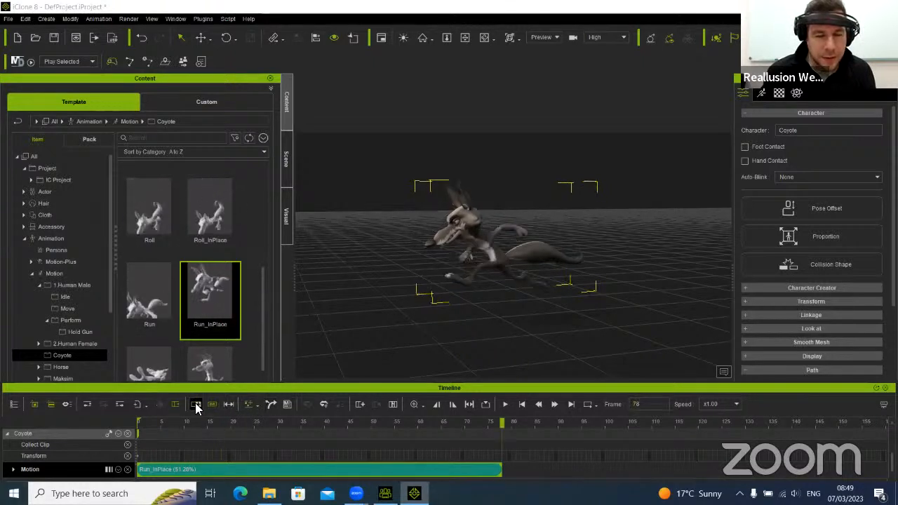
Loop the coyote's Run_InPlace clip out to frame 203, go to the end frame and close the timeline
left_click_drag(501, 470, 827, 468)
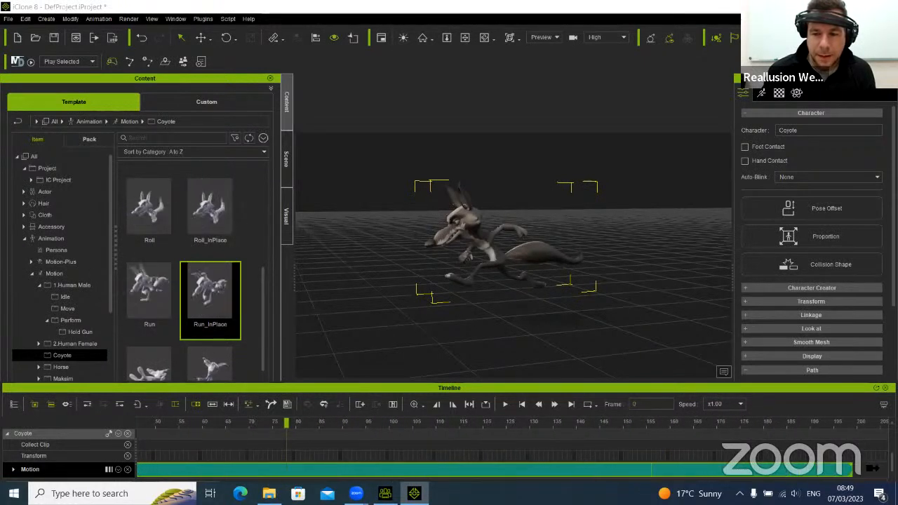
left_click(571, 405)
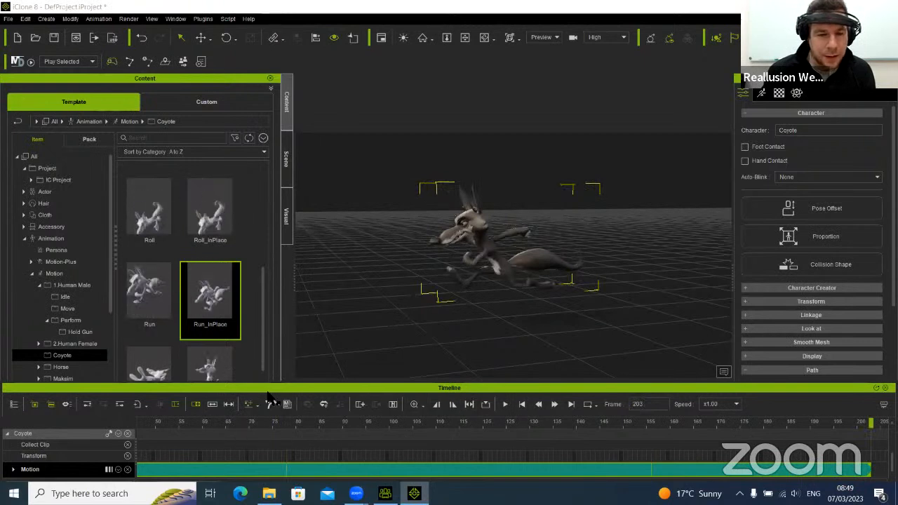
key("F3")
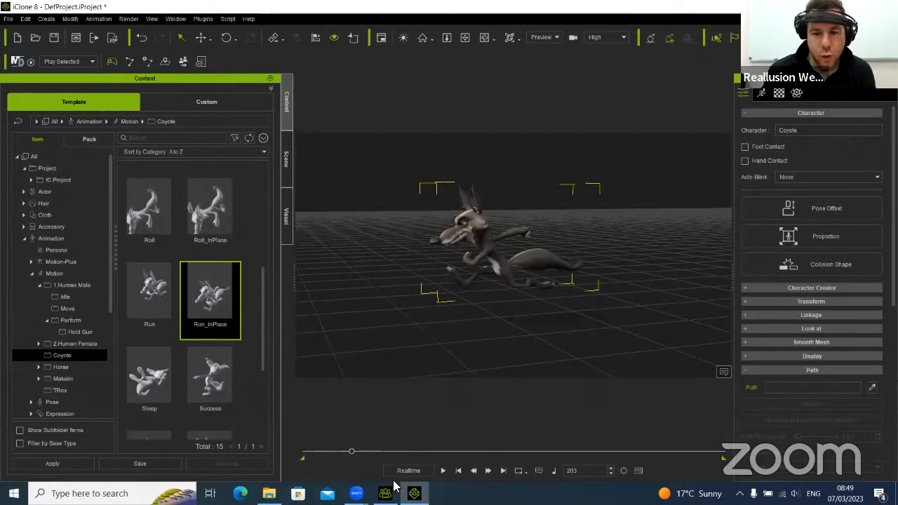
Play the looped Run_InPlace animation, view the coyote while it runs and return to the first frame
left_click(443, 472)
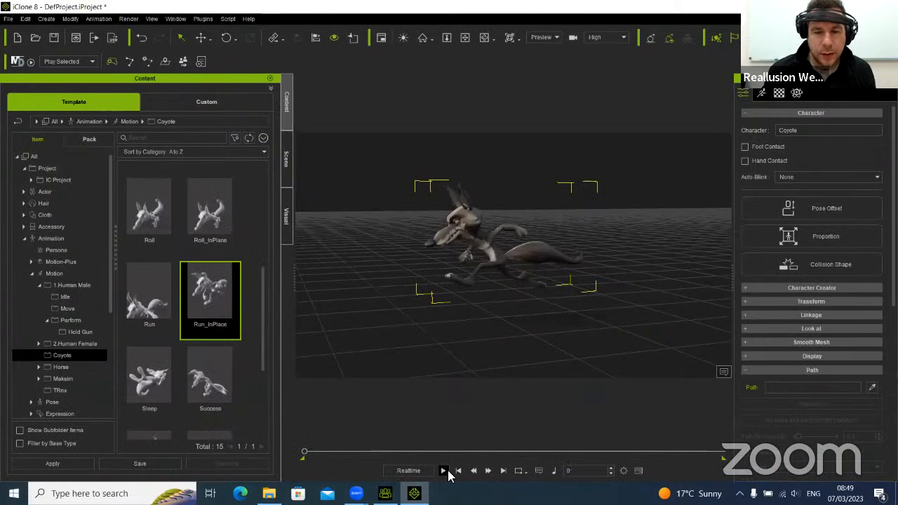
left_click(443, 471)
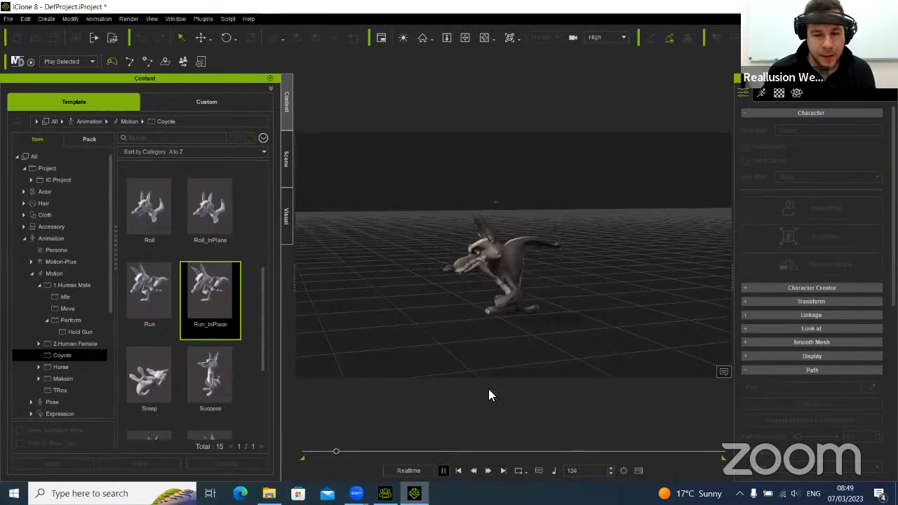
right_click_drag(494, 299, 486, 317)
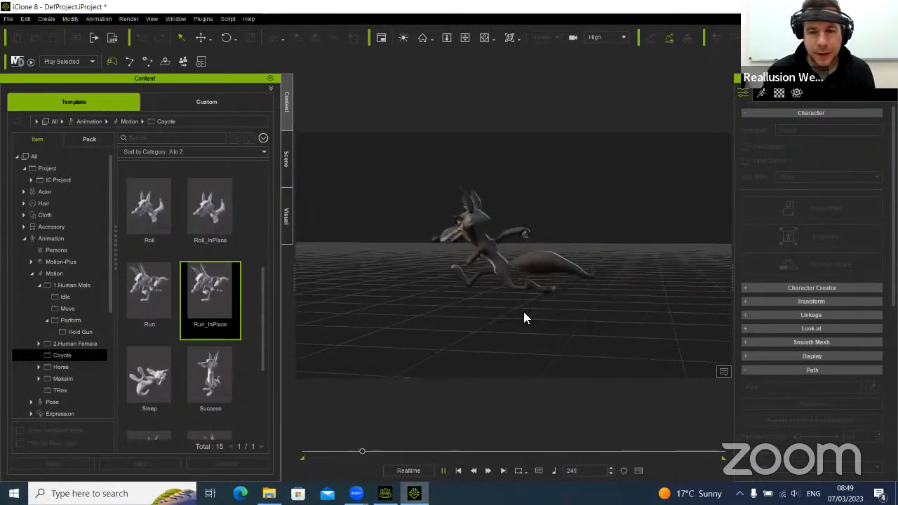
left_click(455, 470)
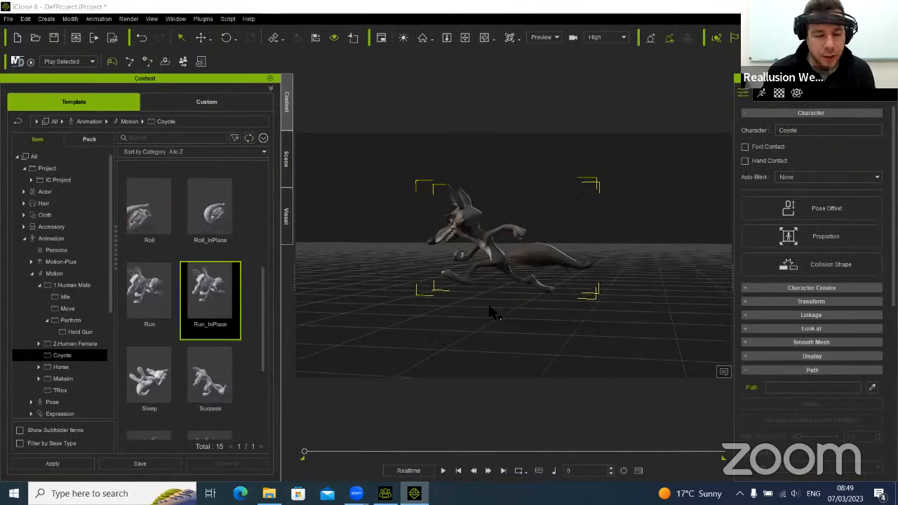
Apply the Idle motion from the Coyote motion folder to the coyote
right_click_drag(387, 279, 515, 316)
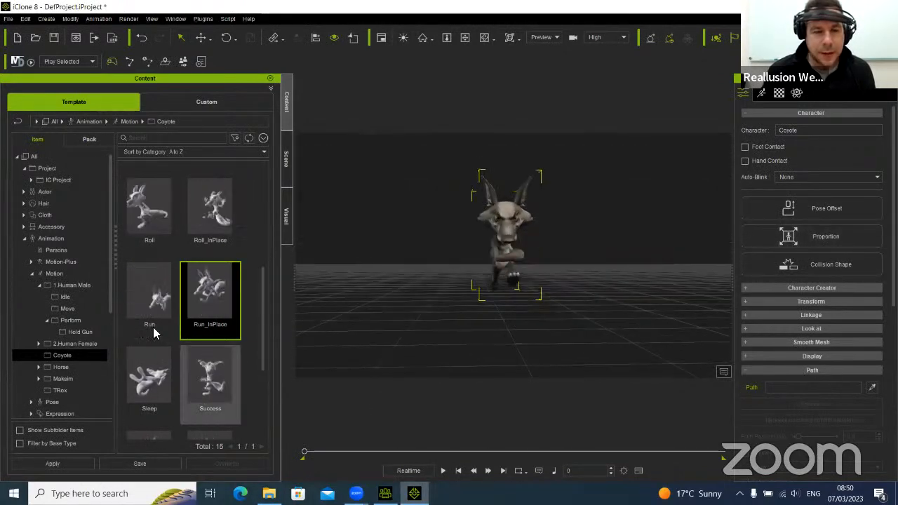
left_click_drag(263, 293, 272, 170)
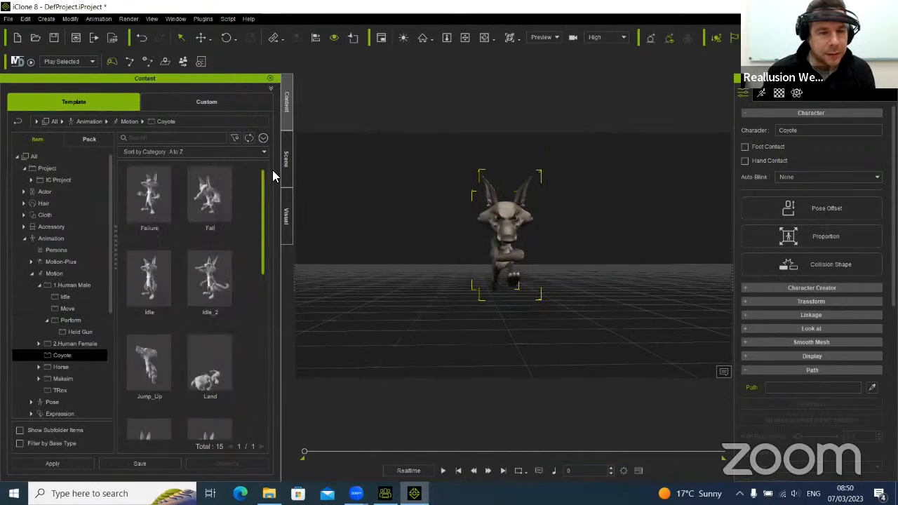
double_click(160, 279)
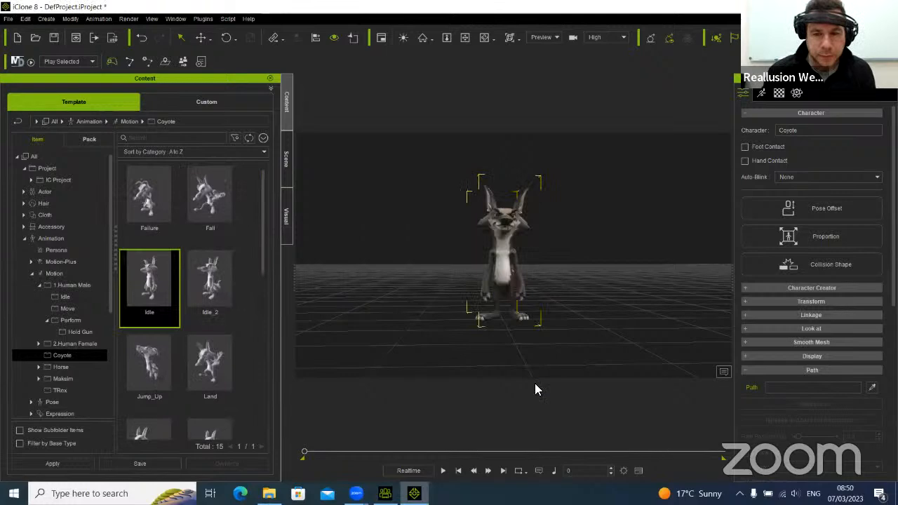
Open Face Puppet for the coyote, keep its face in view and choose the CC4_Coyote puppet control set
scroll(547, 291, "up", 5)
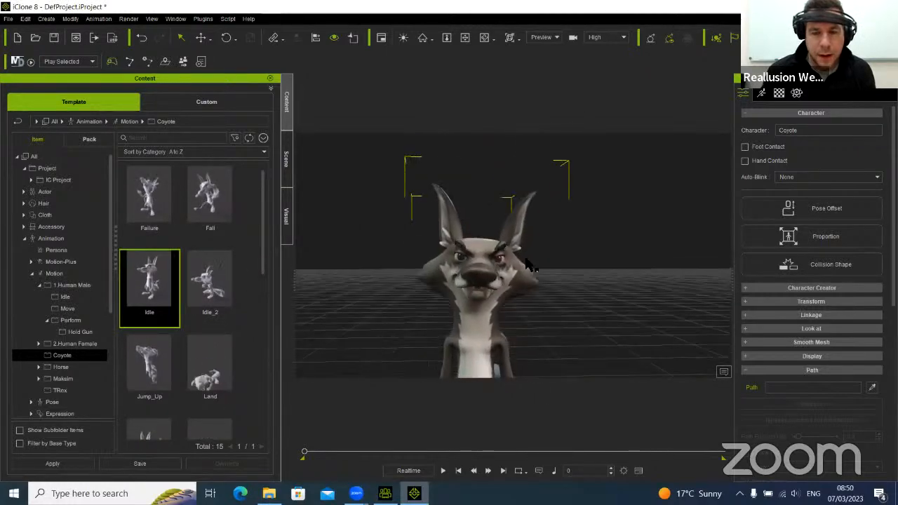
mouse_move(517, 300)
middle_mouse_down("alt")
mouse_move(538, 283)
mouse_move(532, 296)
middle_mouse_up("alt")
right_click_drag(533, 293, 535, 242, "alt")
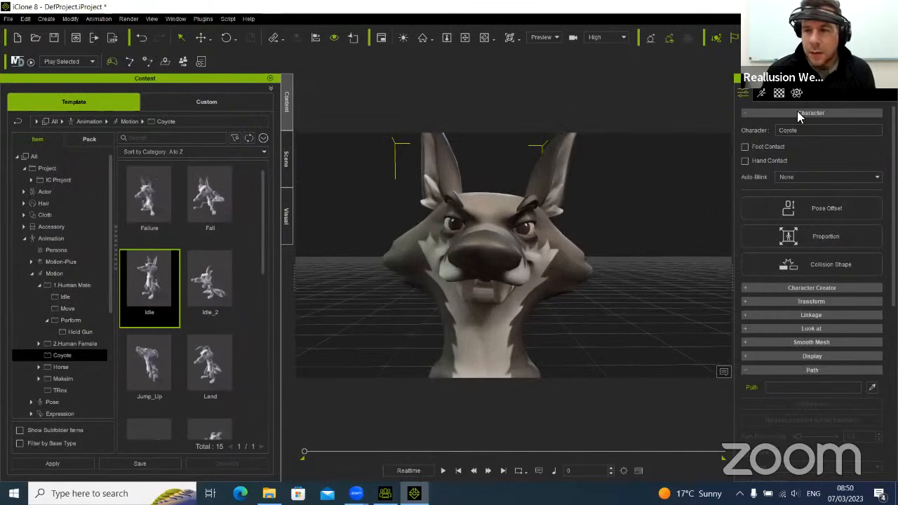
left_click(762, 94)
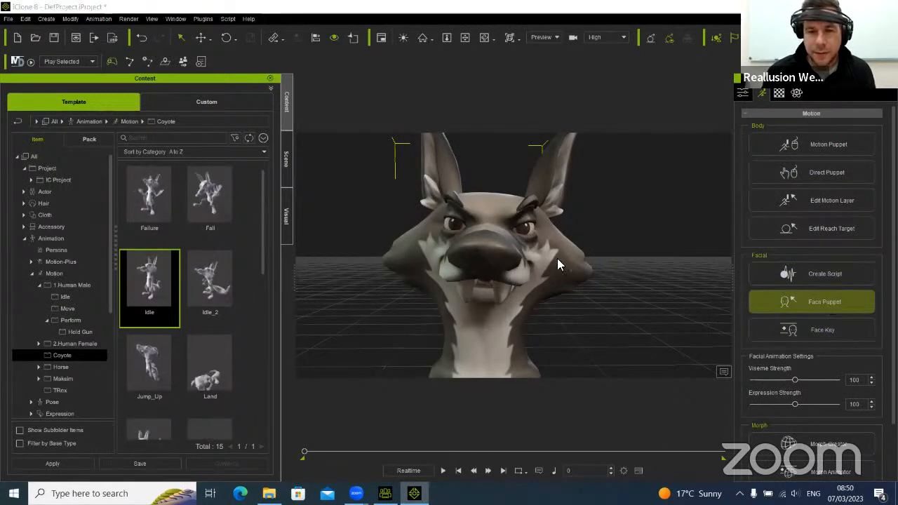
left_click(814, 301)
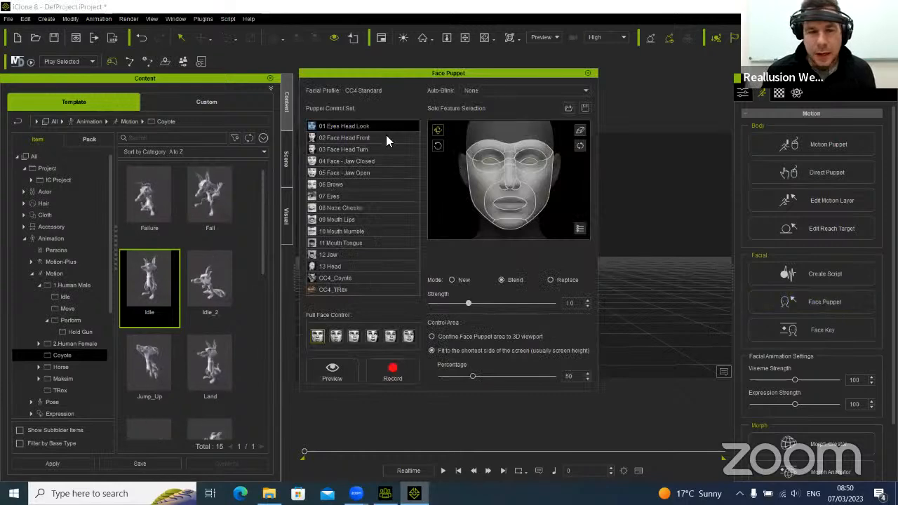
left_click_drag(331, 73, 93, 113)
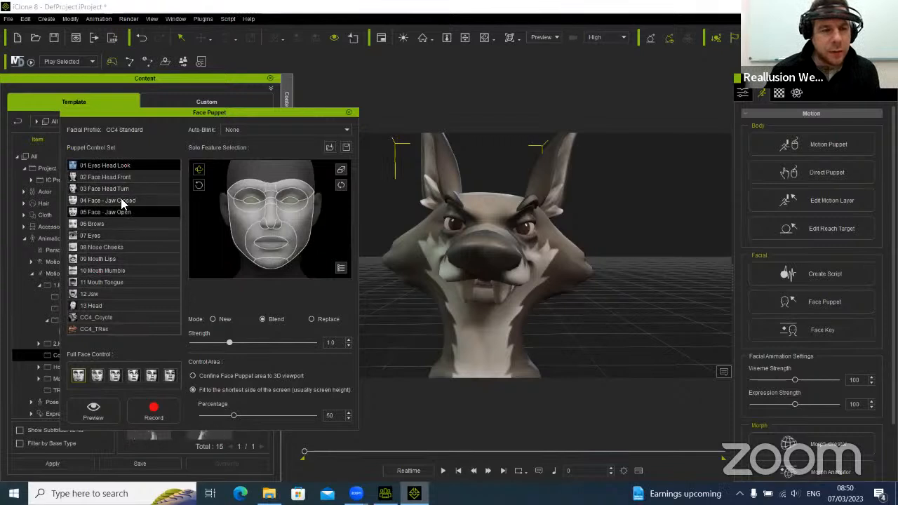
left_click(116, 319)
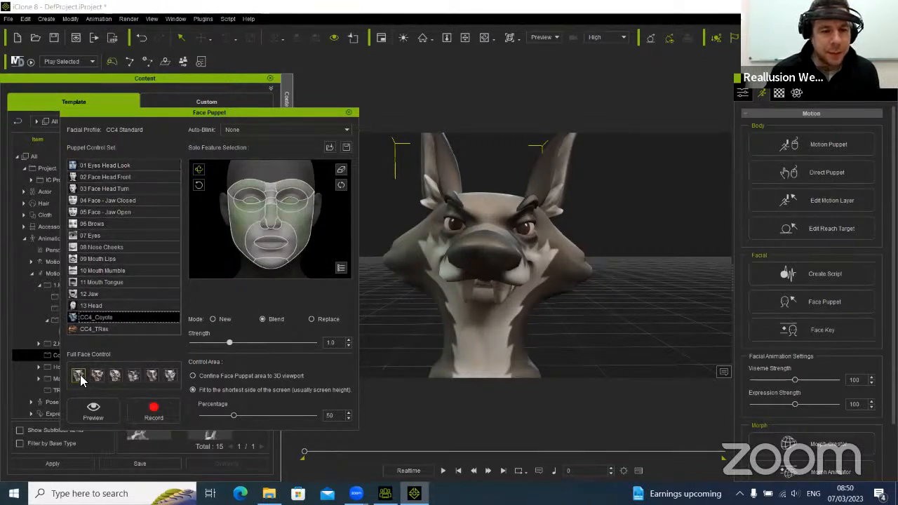
Preview the CC4_Coyote full-face expressions on the coyote, stop the preview and close Face Puppet
left_click(92, 410)
key("space")
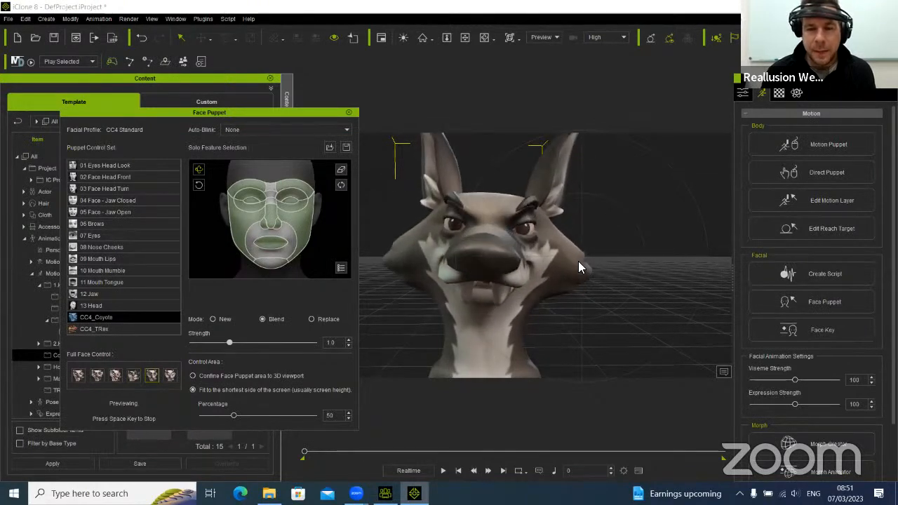
key("space")
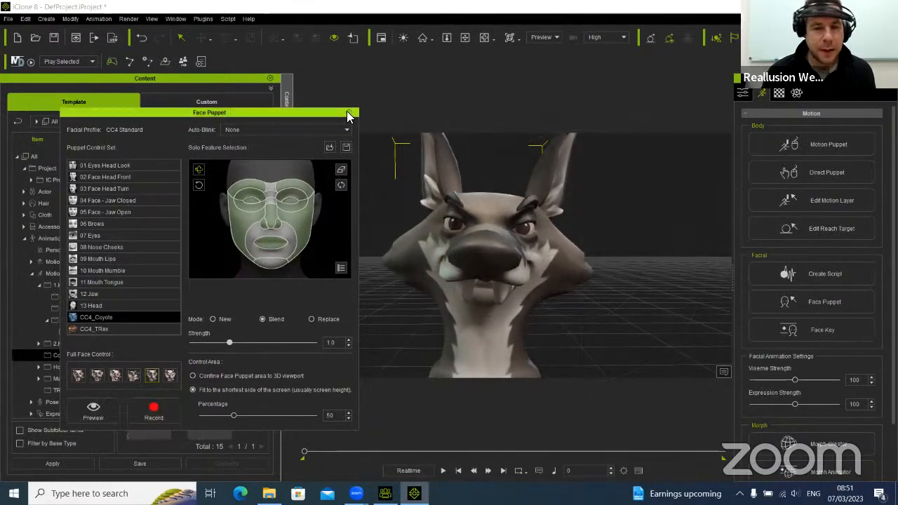
left_click(349, 113)
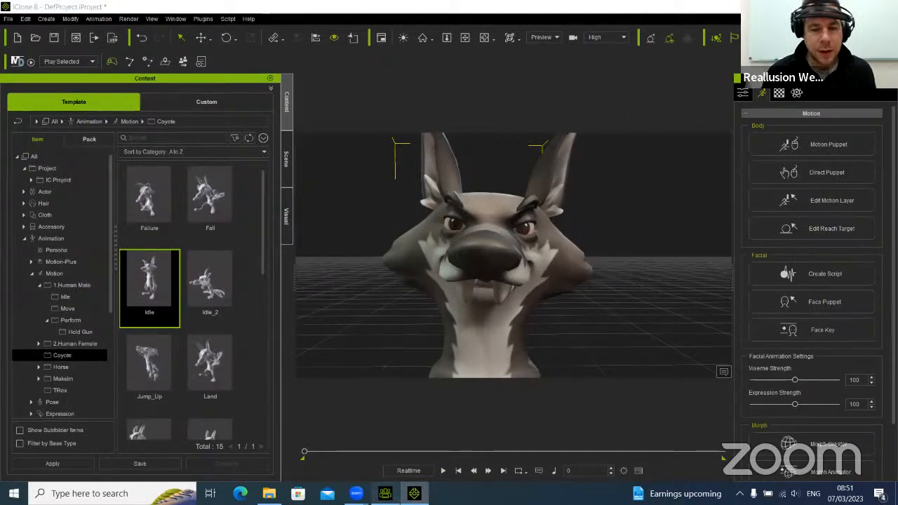
Switch to Character Creator 4, check the rigged cowboy and select its RootNode in the scene list
left_click(386, 493)
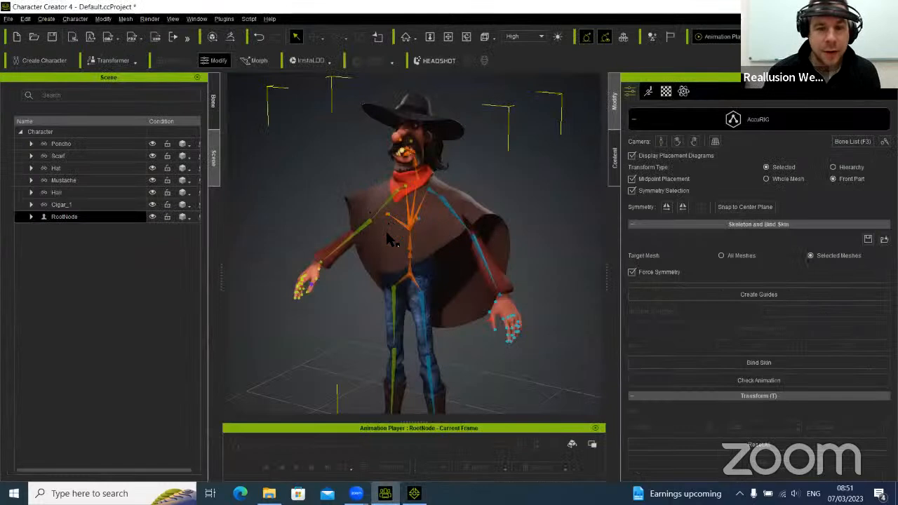
middle_click_drag(390, 237, 380, 286)
right_click_drag(456, 274, 493, 231)
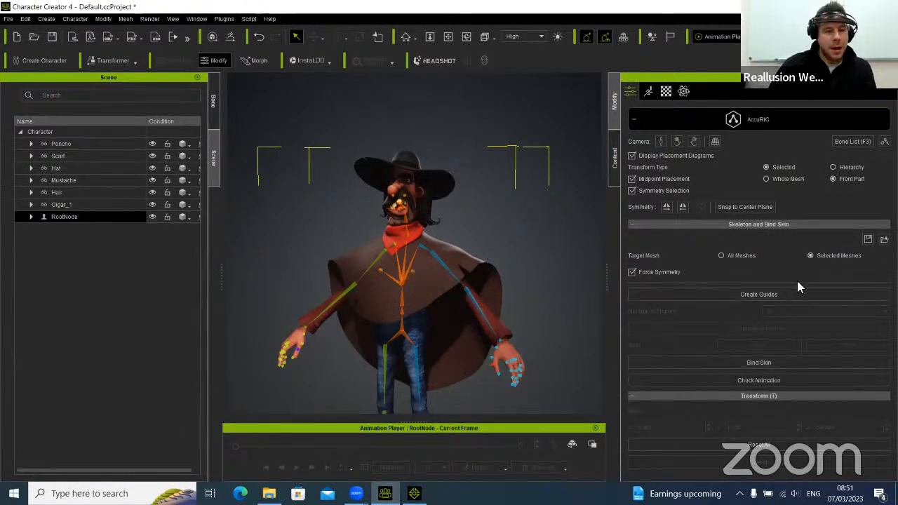
left_click(67, 217)
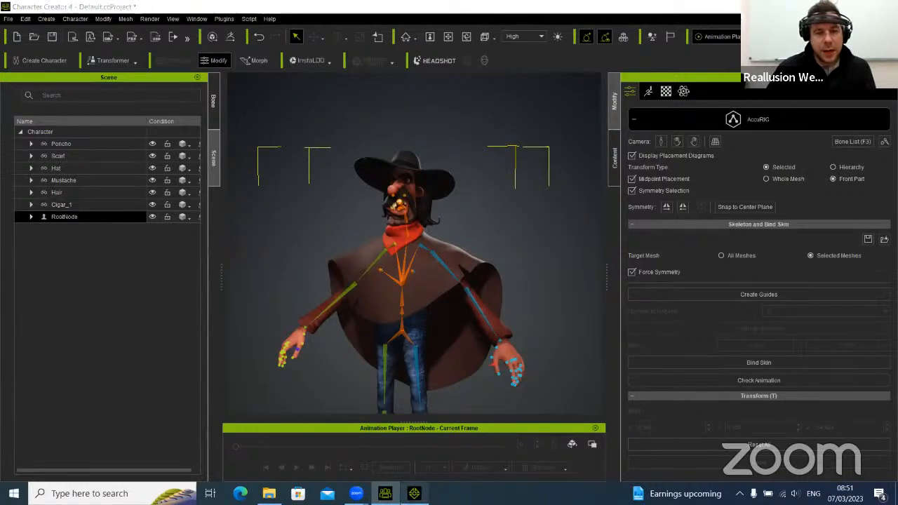
Switch to iClone 8 and frame the whole coyote with open floor in front of it
left_click(414, 494)
middle_click_drag(484, 437, 465, 381)
scroll(544, 254, "down", 6)
right_click_drag(543, 251, 357, 292)
middle_click_drag(405, 340, 503, 349)
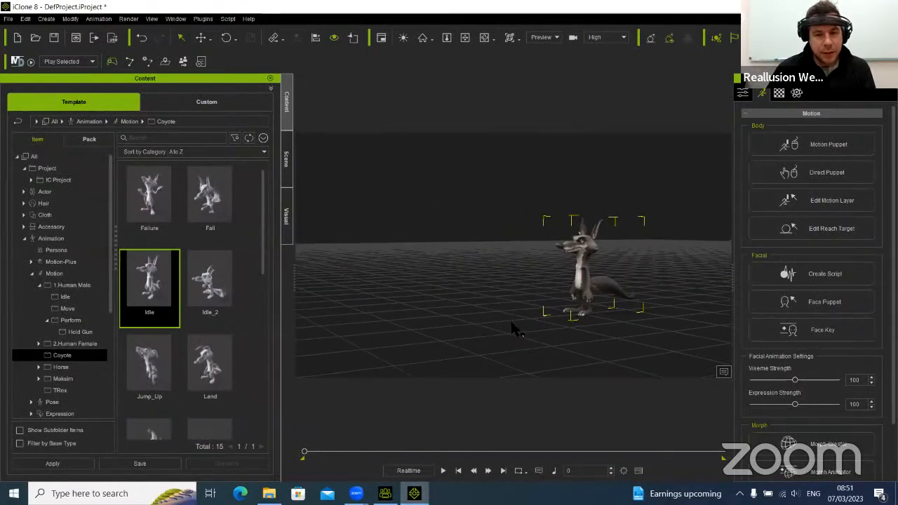
left_click(511, 322)
Switch to Character Creator 4, send the rigged cowboy to iClone and switch to iClone 8 to receive it
left_click(385, 493)
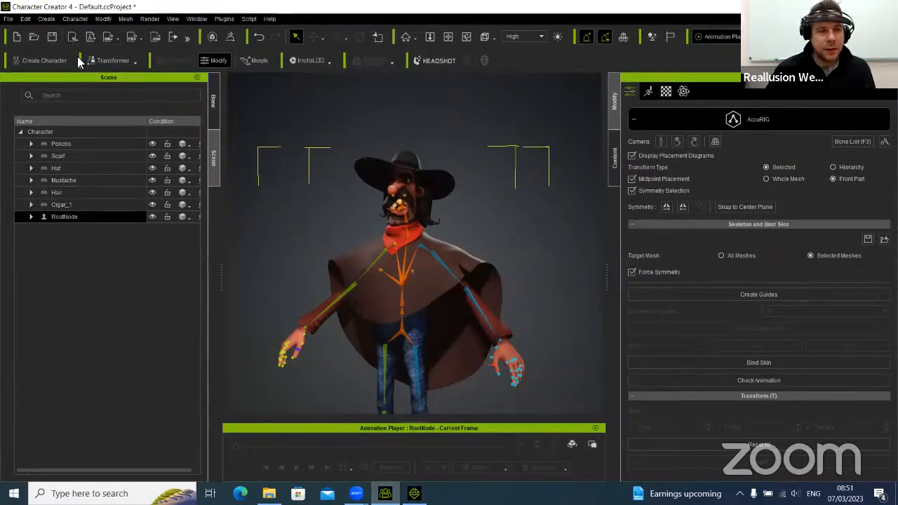
left_click(75, 38)
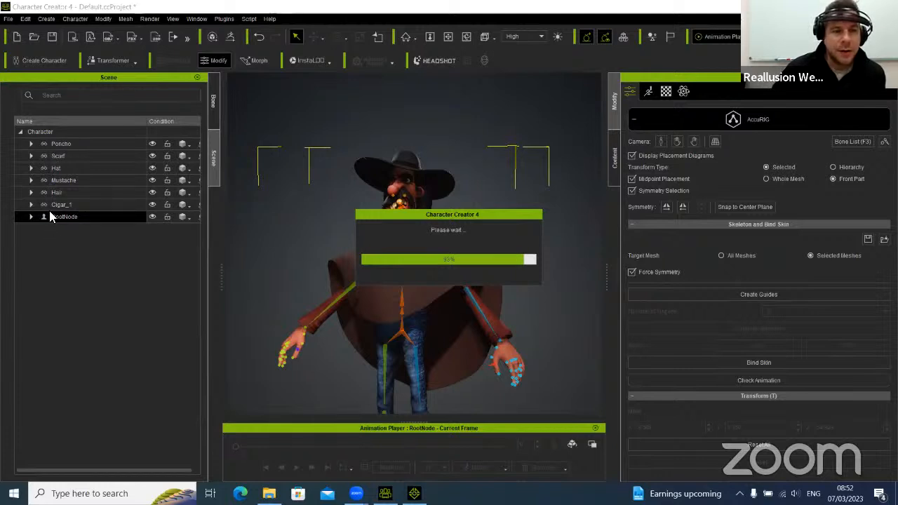
left_click(51, 159)
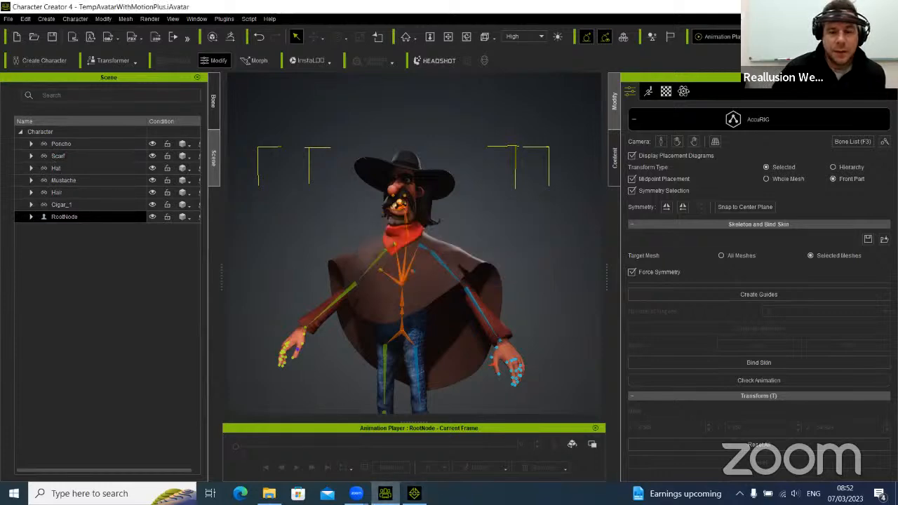
left_click(414, 493)
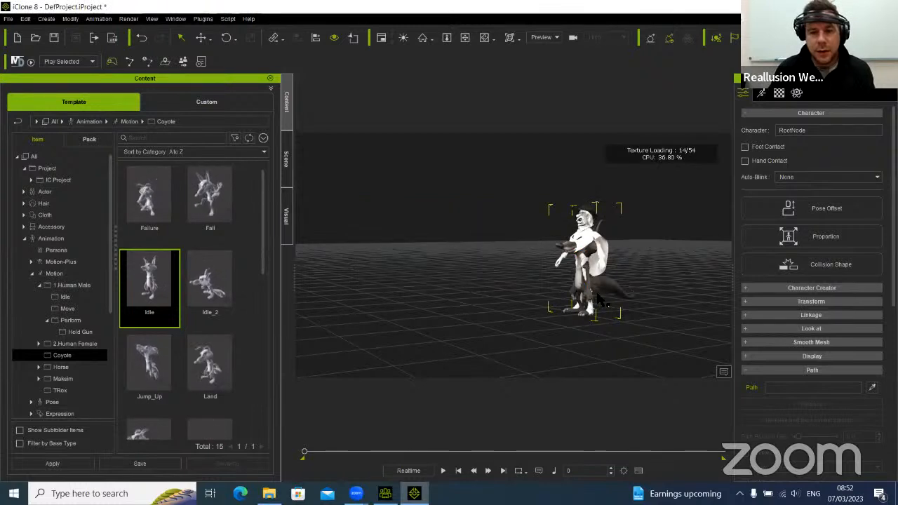
Move the cowboy across the floor to a spot opposite the coyote and rotate him to face it
key("e")
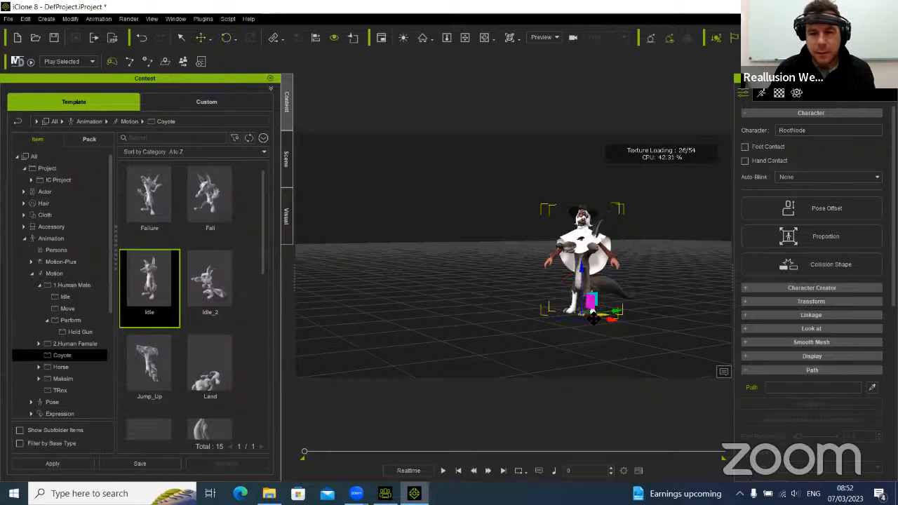
left_click_drag(614, 310, 449, 355)
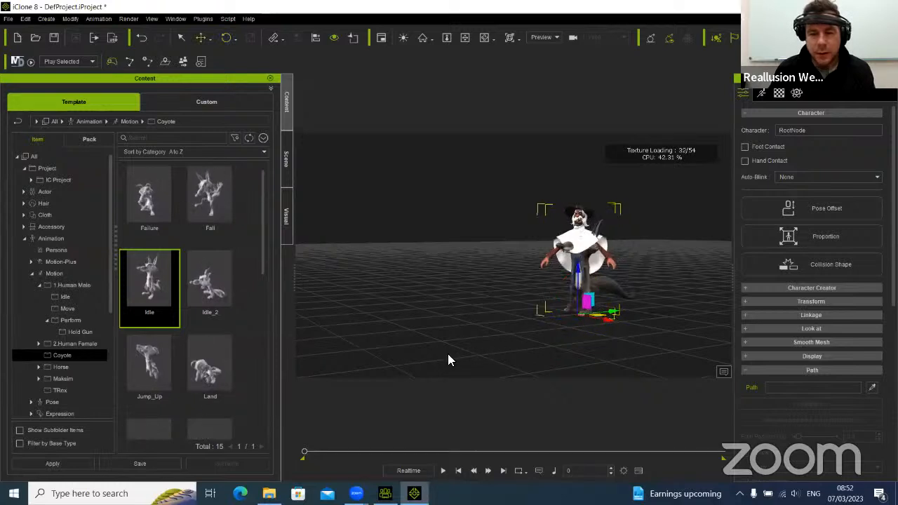
key("e")
left_click_drag(458, 336, 477, 324)
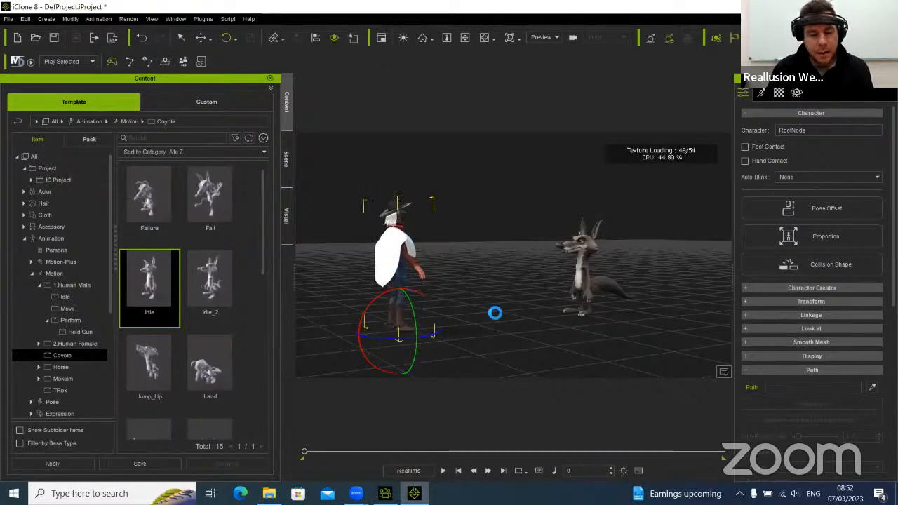
Examine the imported cowboy and his textures up close, with the coyote standing opposite him
middle_click_drag(474, 288, 260, 293)
right_click_drag(260, 293, 210, 291)
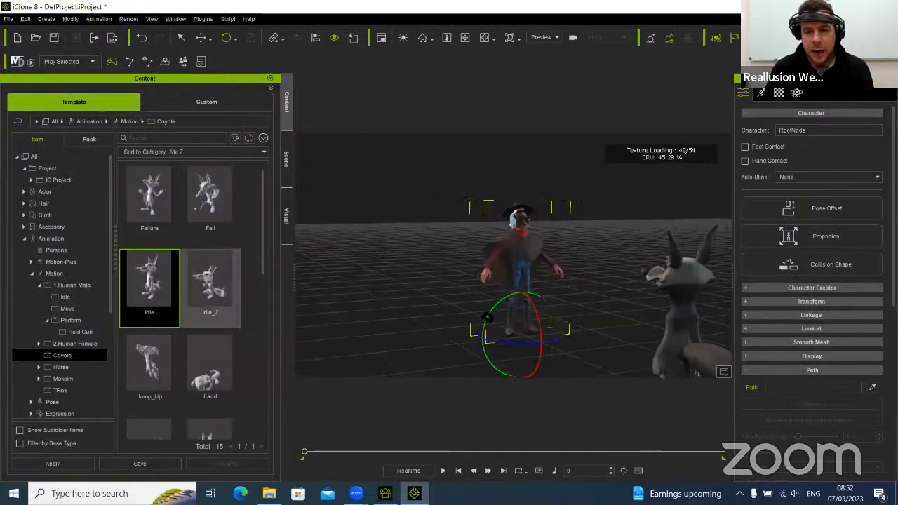
scroll(529, 261, "up", 5)
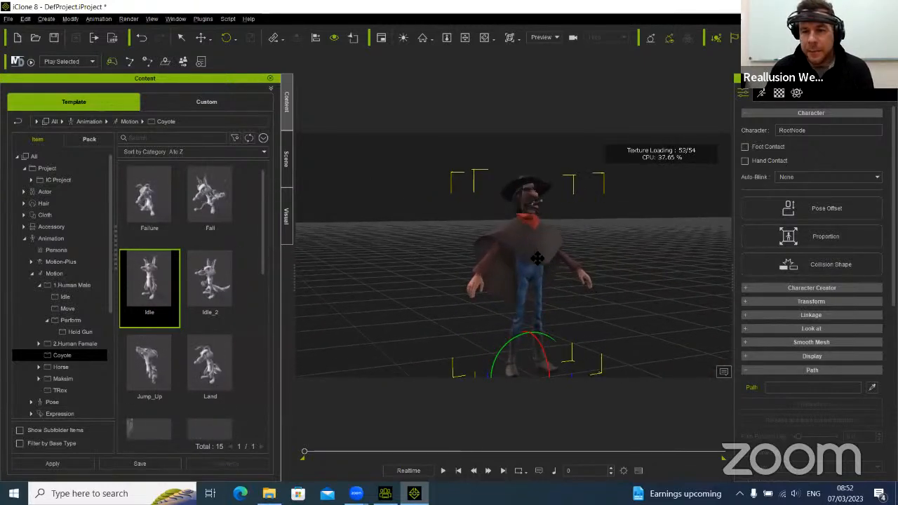
right_click_drag(529, 261, 733, 148)
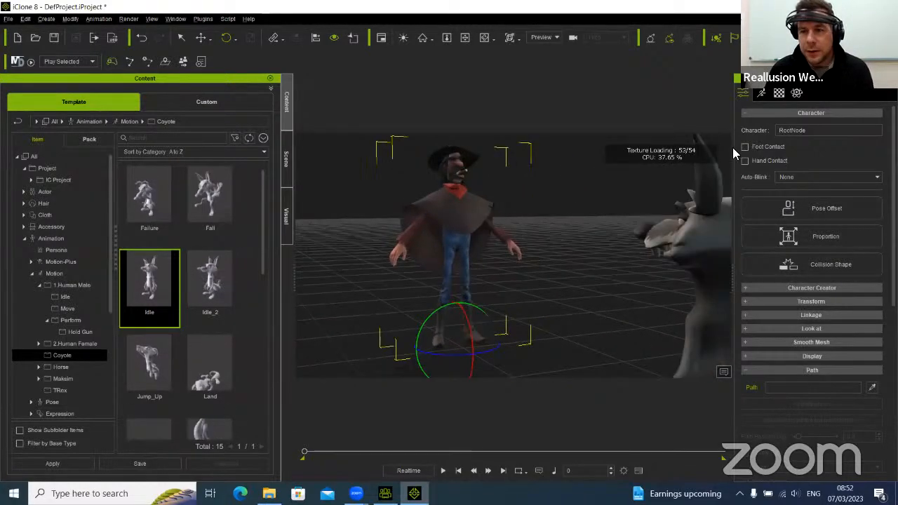
double_click(724, 12)
left_click(808, 166)
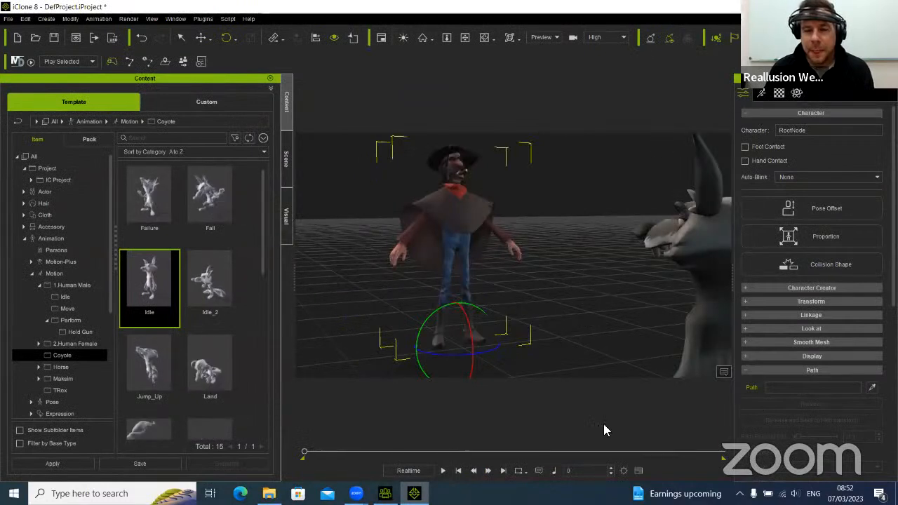
right_click_drag(603, 424, 596, 304)
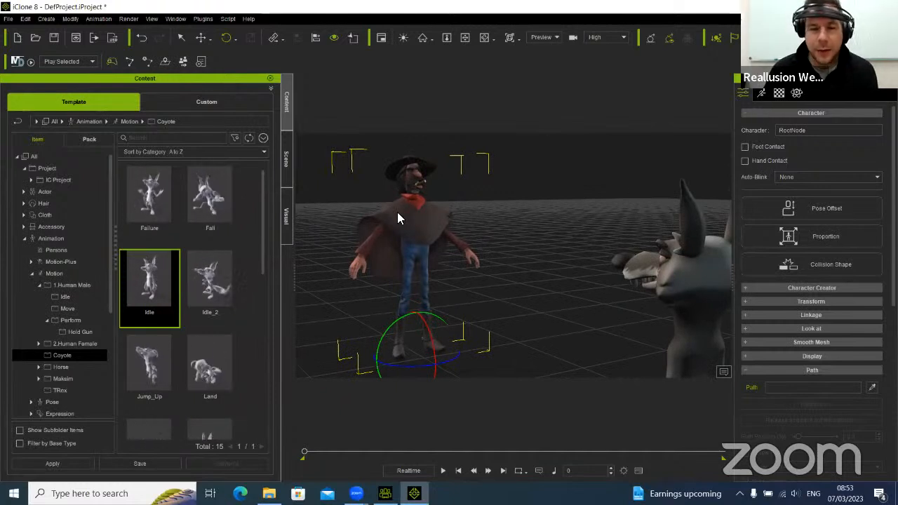
Activate physics on the cowboy's Poncho accessory and set its physics type to Soft Cloth
left_click(286, 159)
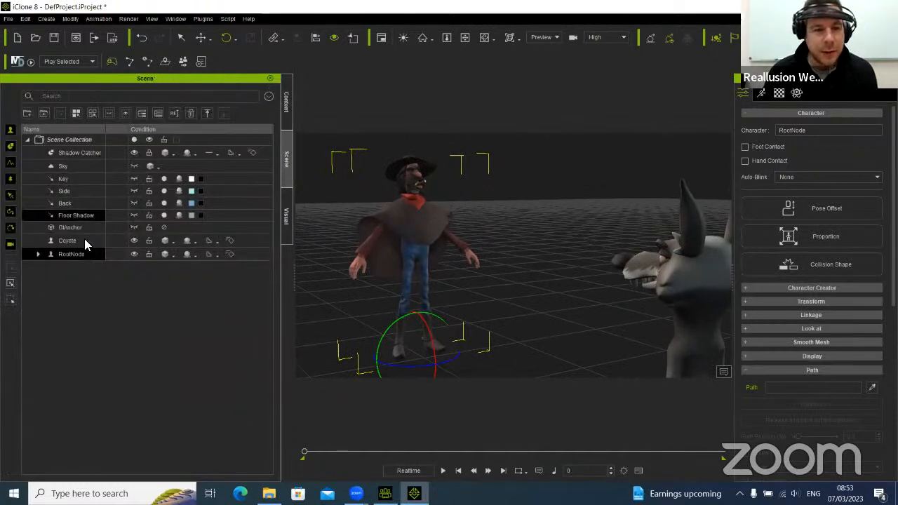
left_click(39, 254)
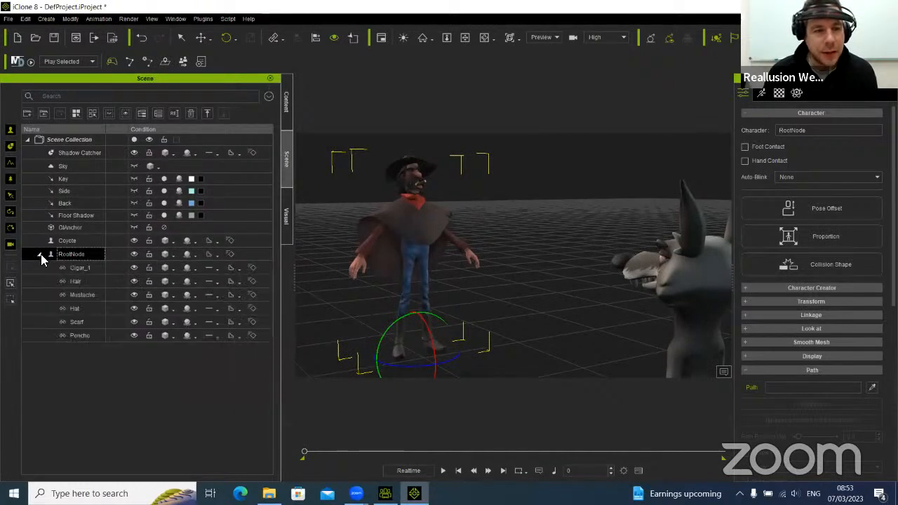
left_click(82, 335)
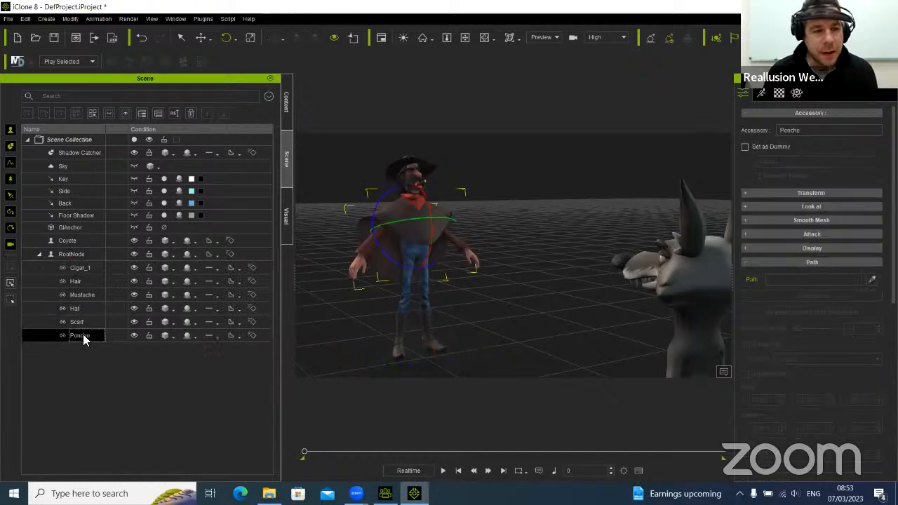
left_click(798, 96)
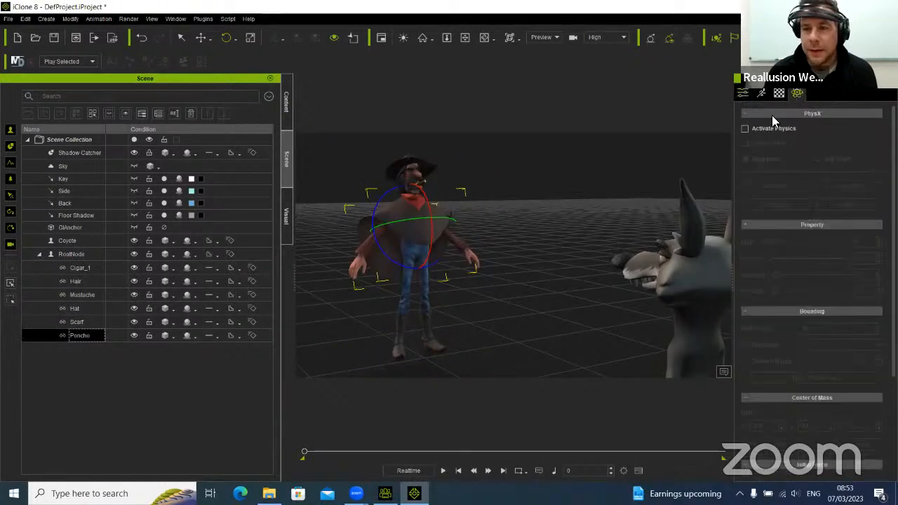
left_click(767, 129)
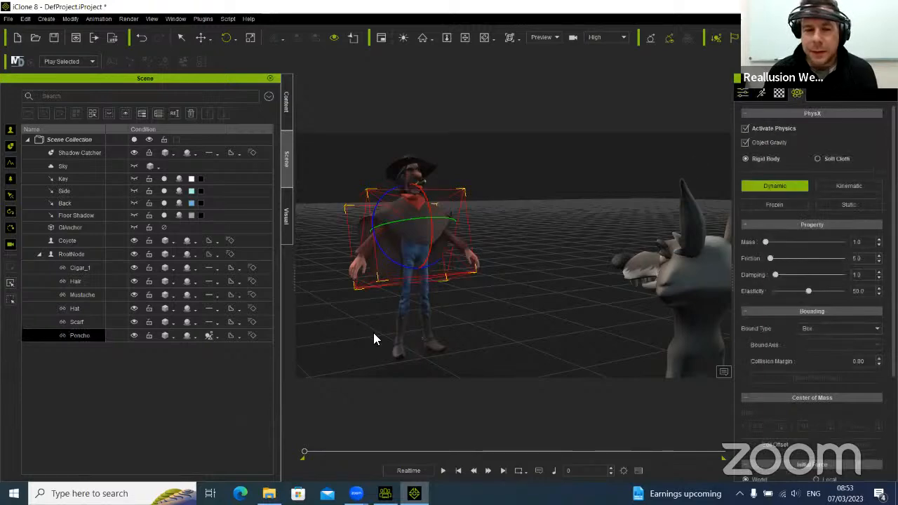
right_click_drag(414, 243, 465, 260)
right_click_drag(424, 149, 435, 166)
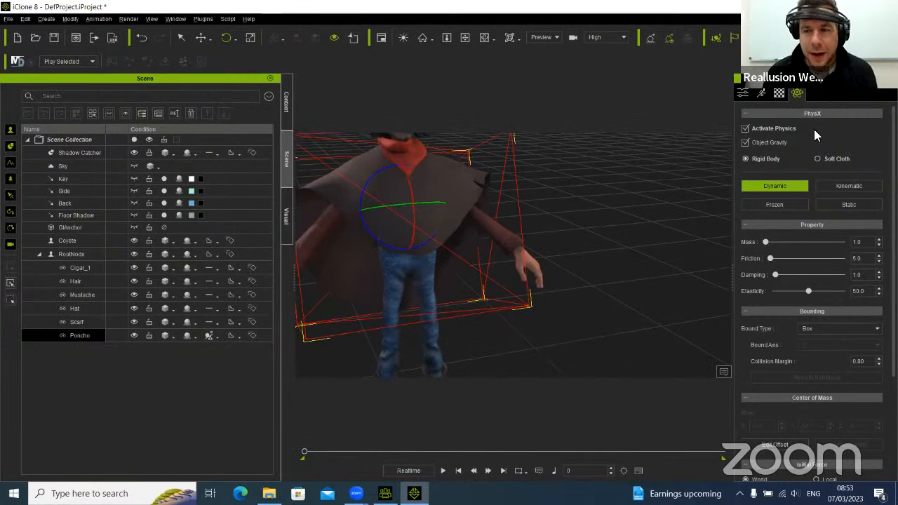
left_click(832, 164)
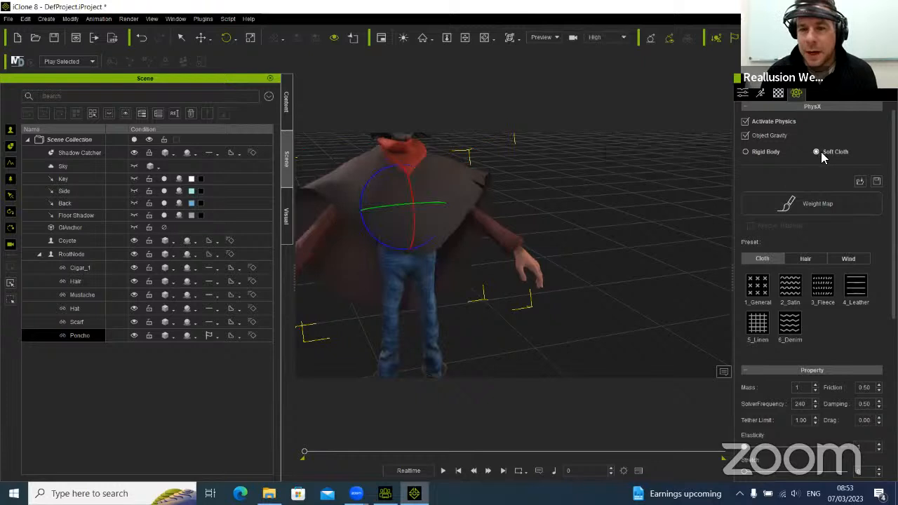
Load the WeightMap image from the Cowboy folder as the poncho's weight map and close the weight map editor
left_click(825, 204)
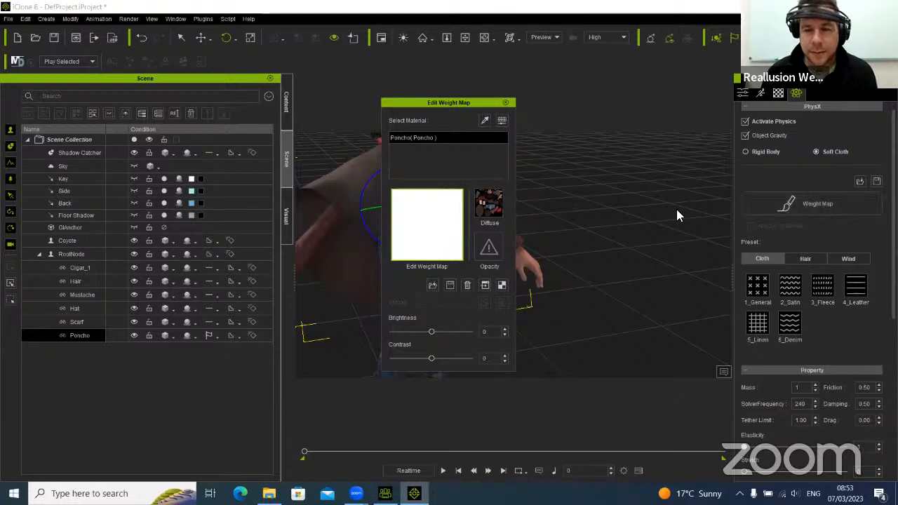
key("alt+Tab")
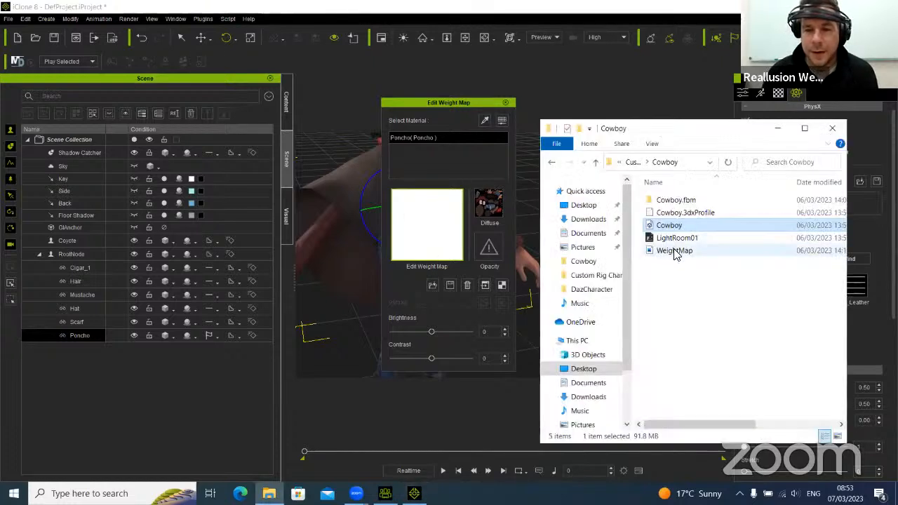
left_click_drag(683, 252, 438, 242)
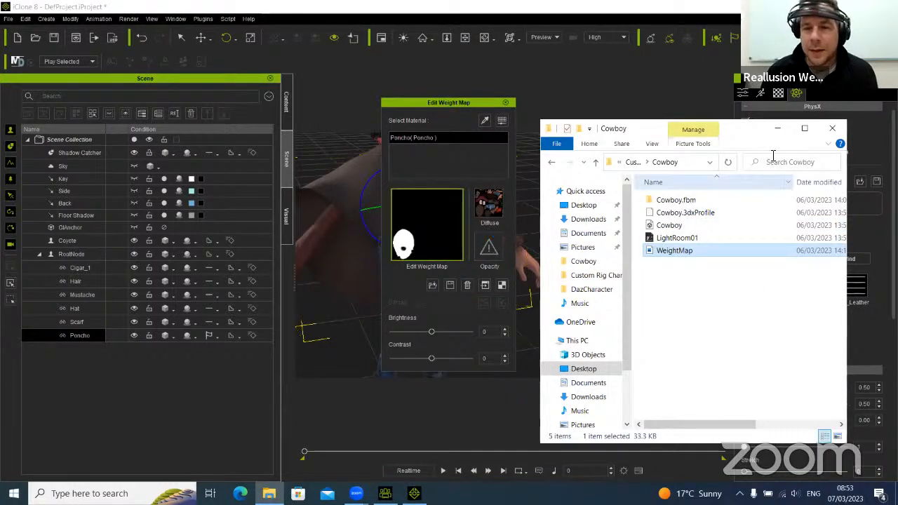
left_click(831, 130)
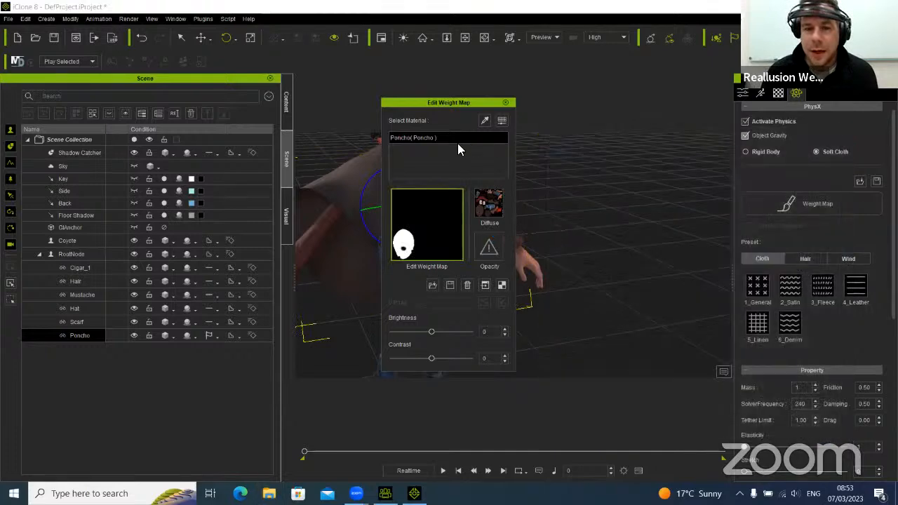
left_click(505, 102)
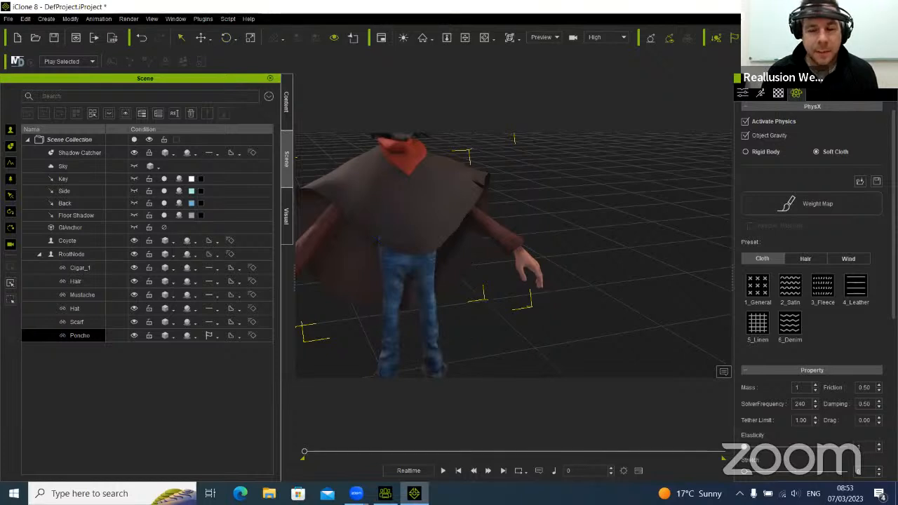
Play the scene to test the poncho's cloth simulation, then stop and reframe the cowboy's upper body
left_click(443, 471)
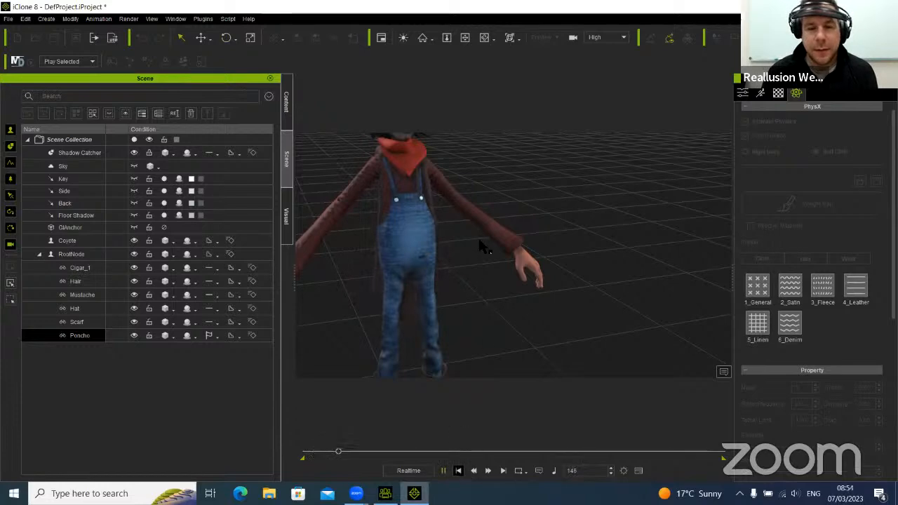
key("space")
middle_click_drag(429, 253, 491, 292)
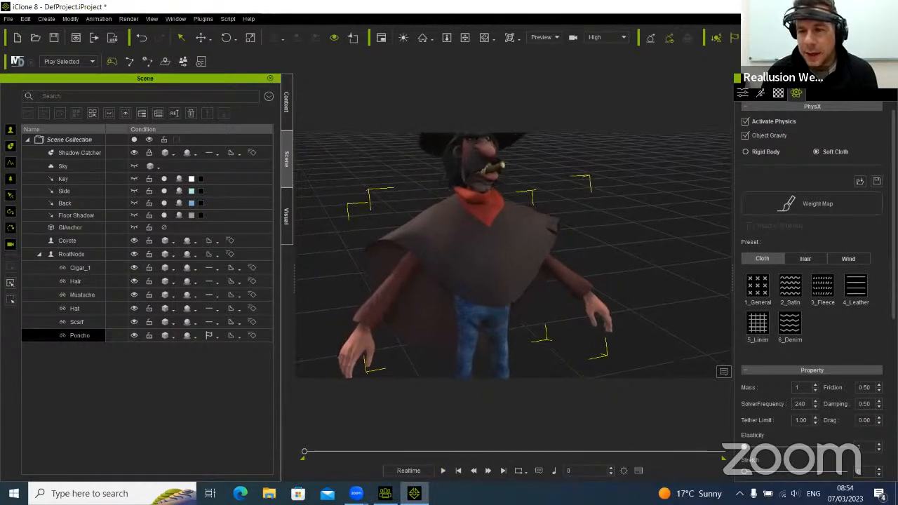
Review the poncho's soft-cloth properties and its accessory modify settings
scroll(807, 281, "down", 5)
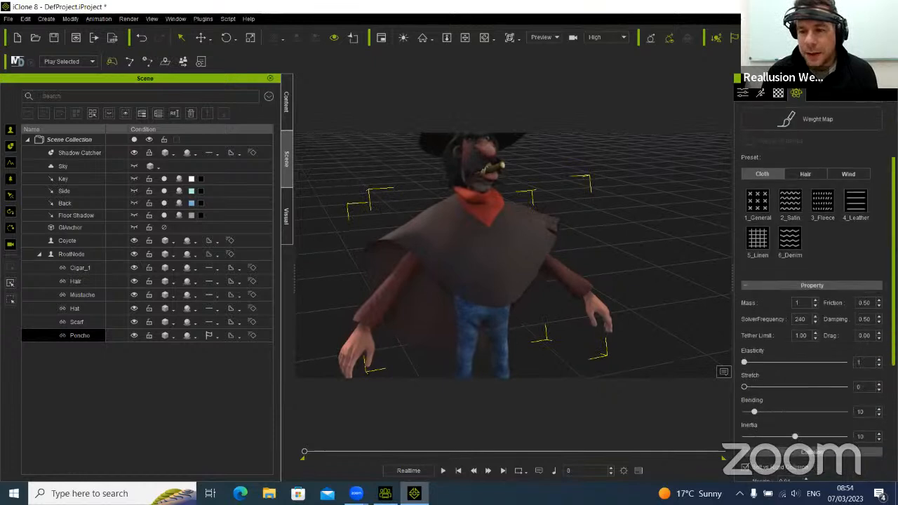
left_click(743, 93)
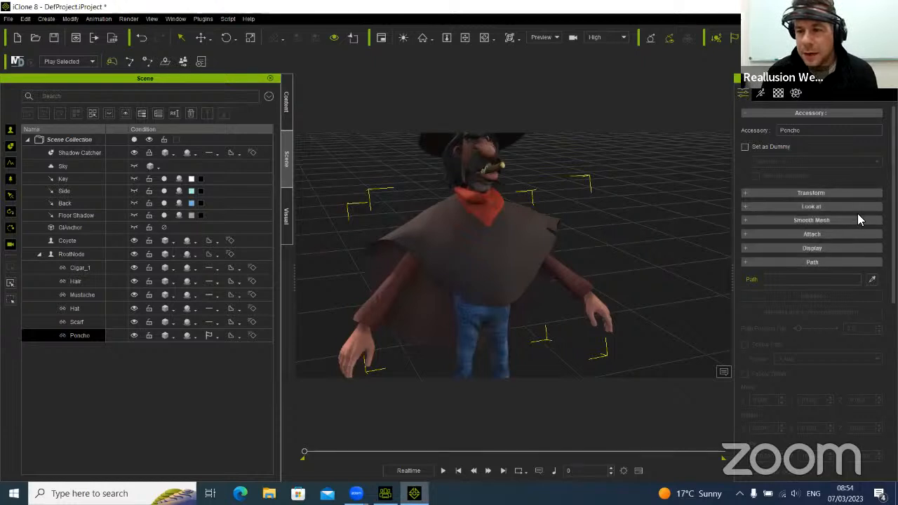
scroll(812, 281, "down", 5)
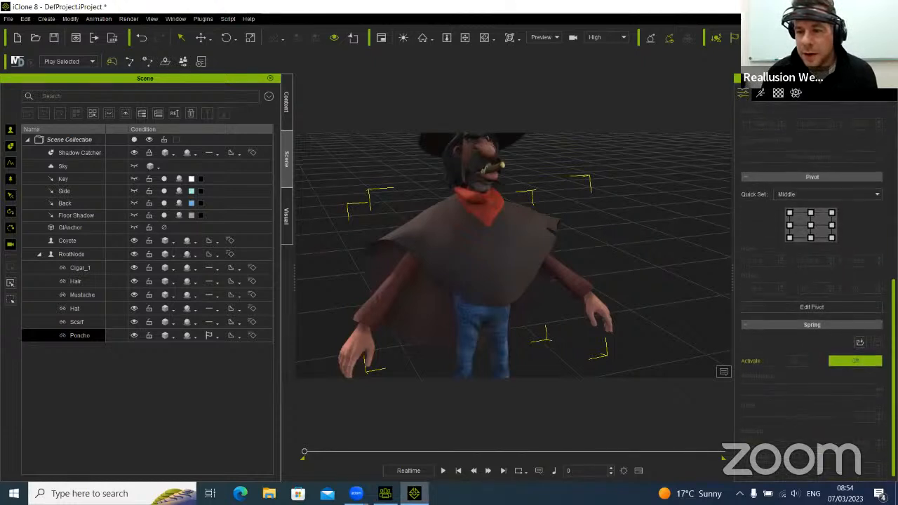
scroll(812, 280, "up", 5)
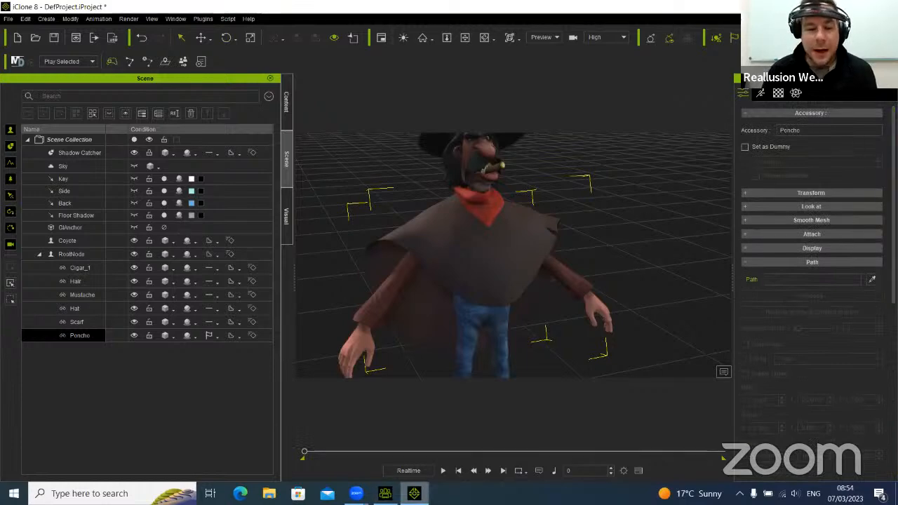
Switch to Character Creator 4, leave AccuRIG and activate physics on the cowboy's Poncho
key("alt+Tab")
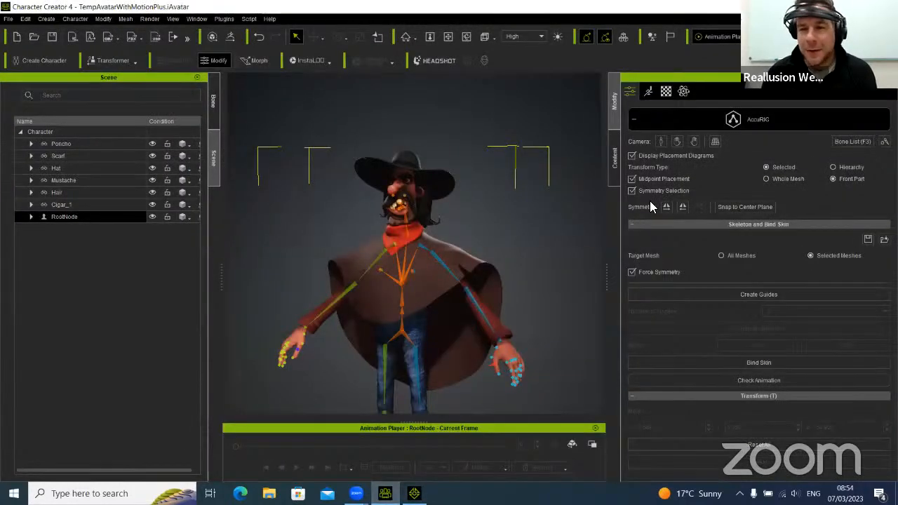
left_click(726, 122)
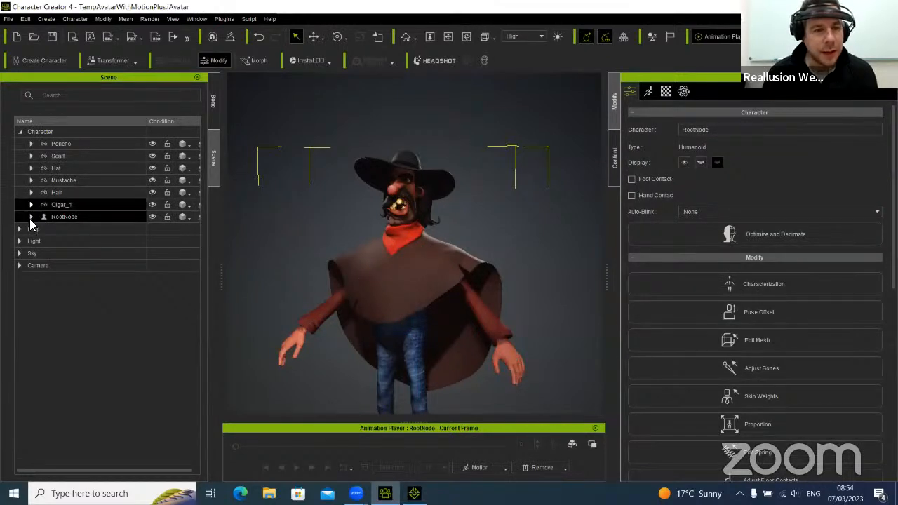
left_click(30, 217)
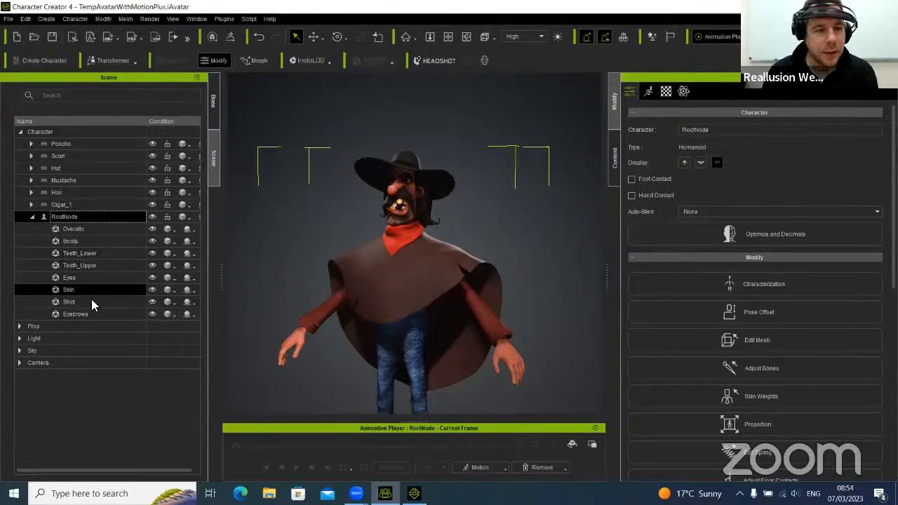
left_click(67, 143)
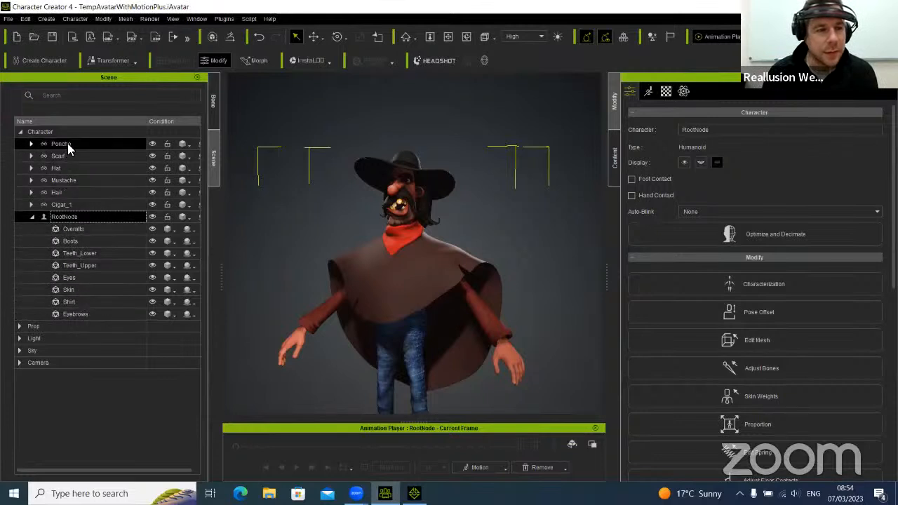
left_click(683, 91)
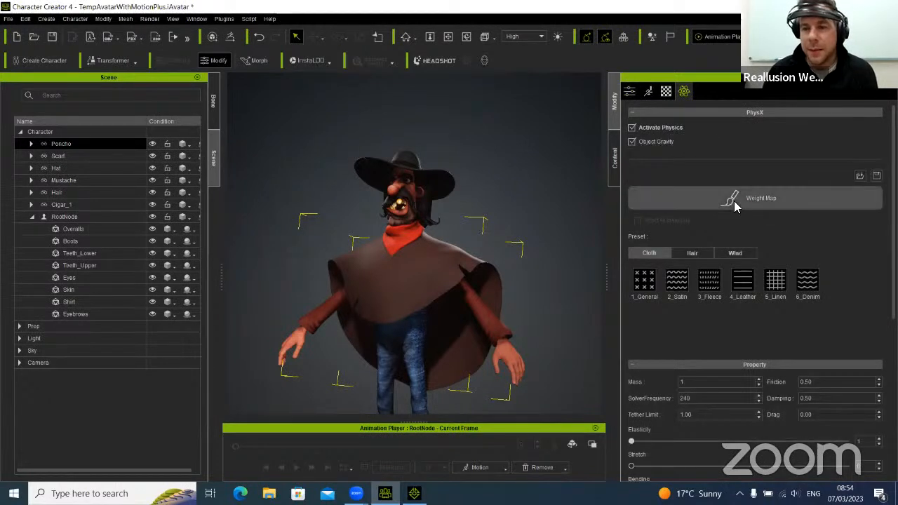
Load WeightMap from the desktop's Custom Rig Character Cowboy folder into the poncho's weight map and close the editor
left_click(735, 202)
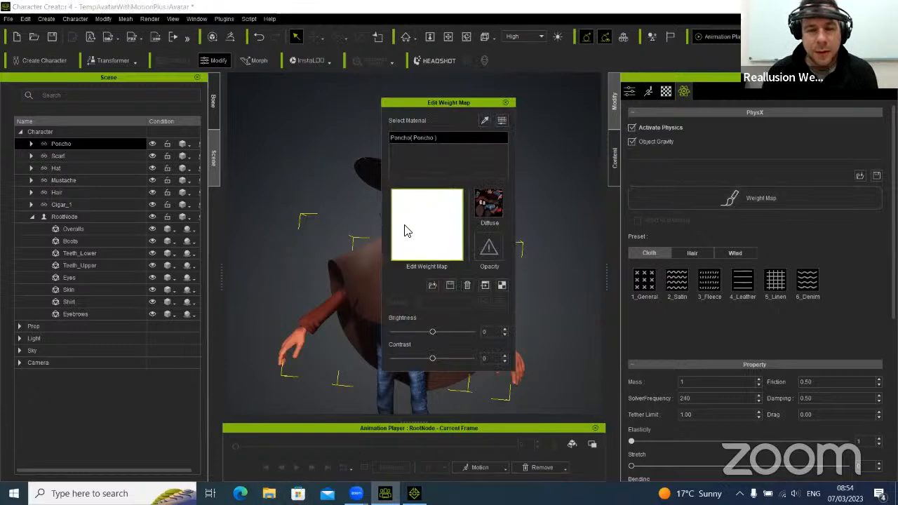
left_click(269, 494)
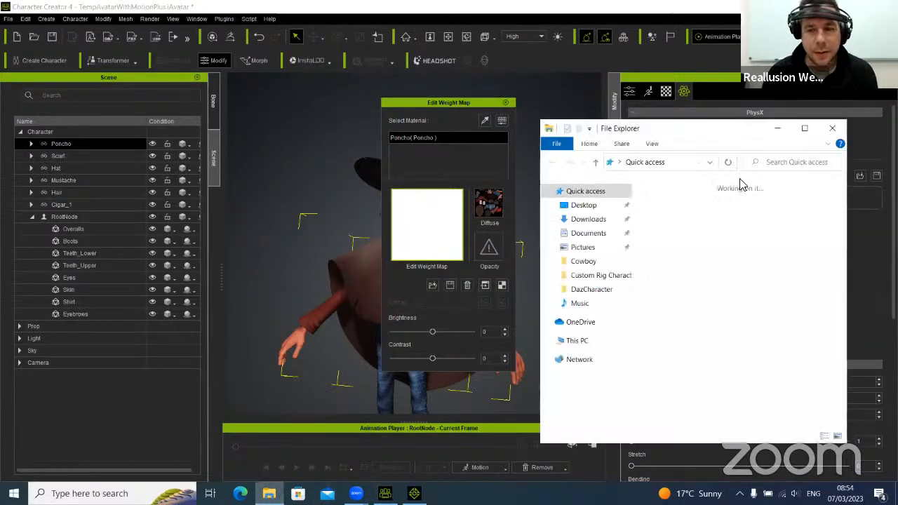
left_click(595, 206)
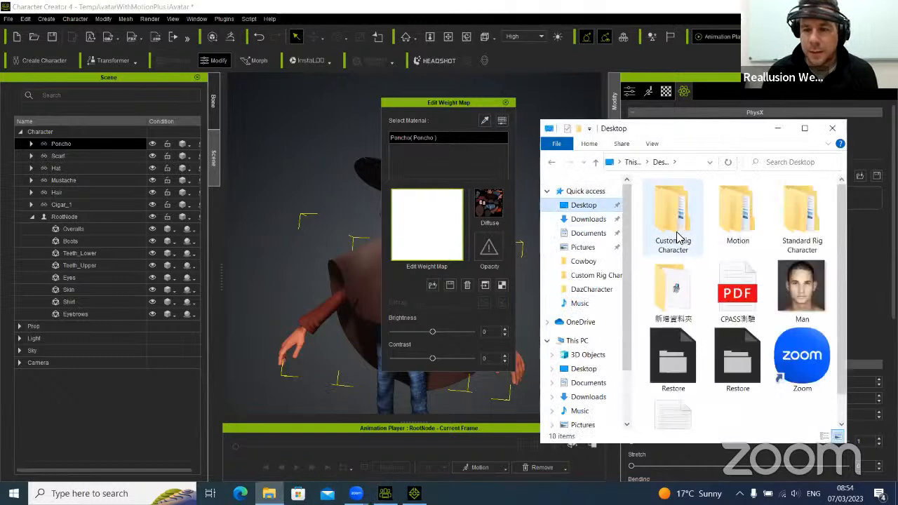
double_click(679, 242)
double_click(676, 213)
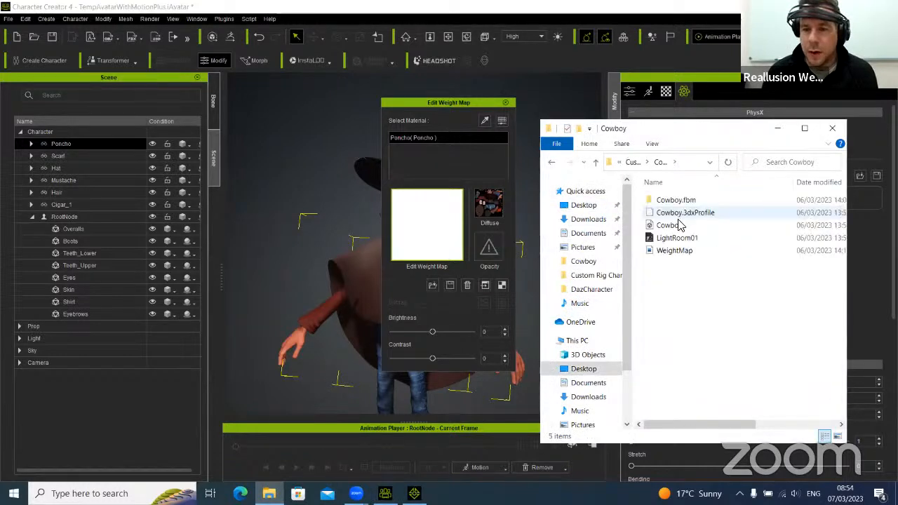
left_click_drag(675, 251, 432, 231)
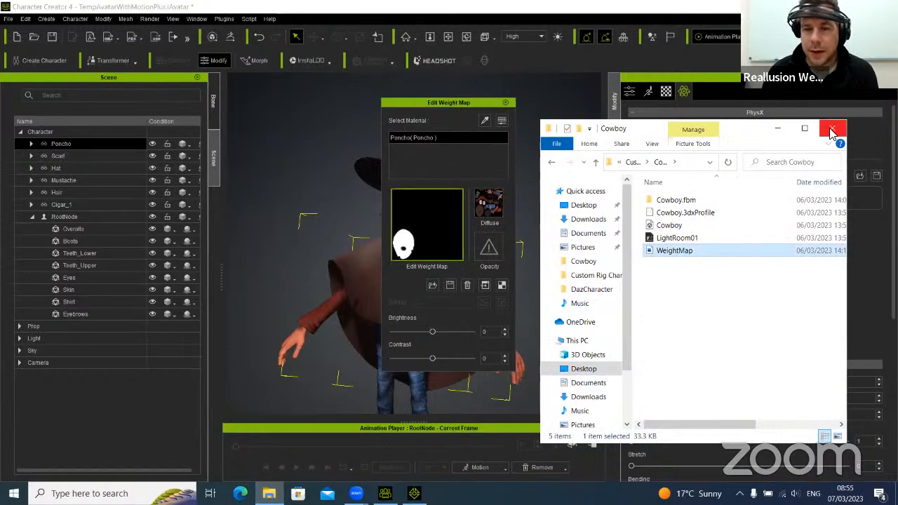
left_click(498, 344)
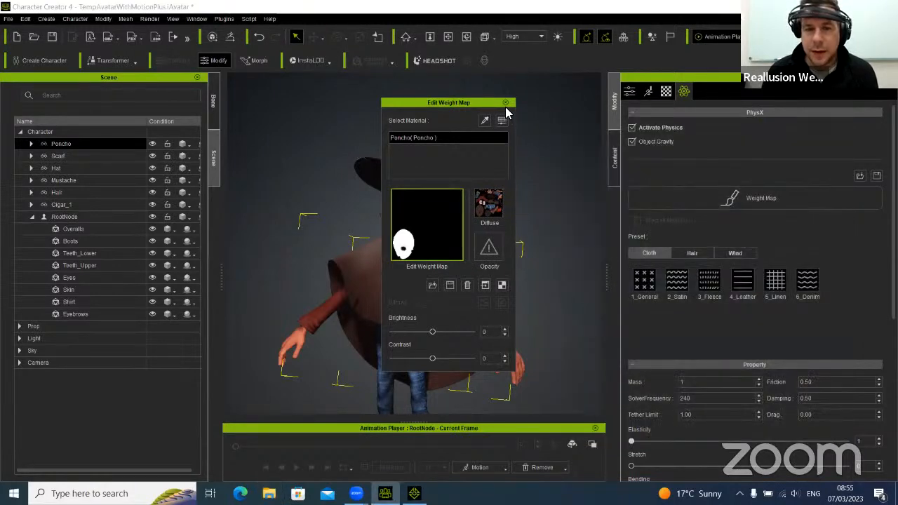
left_click_drag(498, 105, 624, 114)
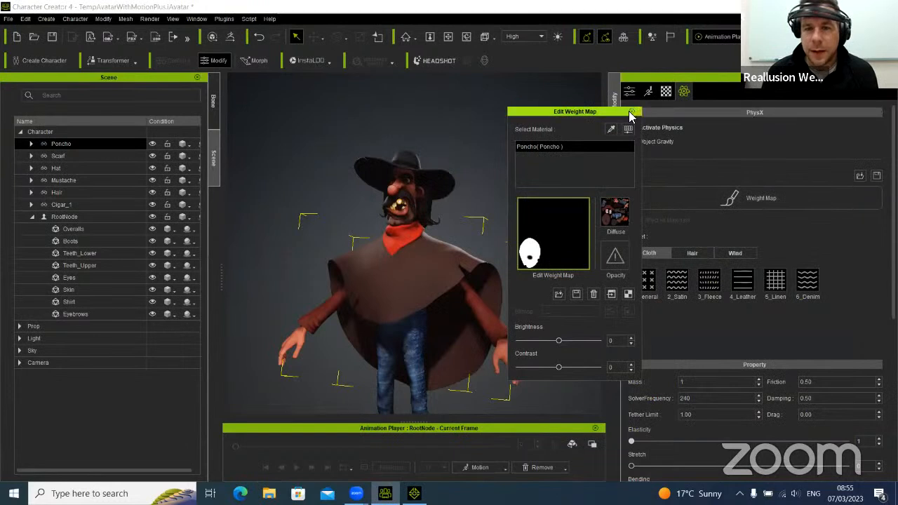
left_click(631, 112)
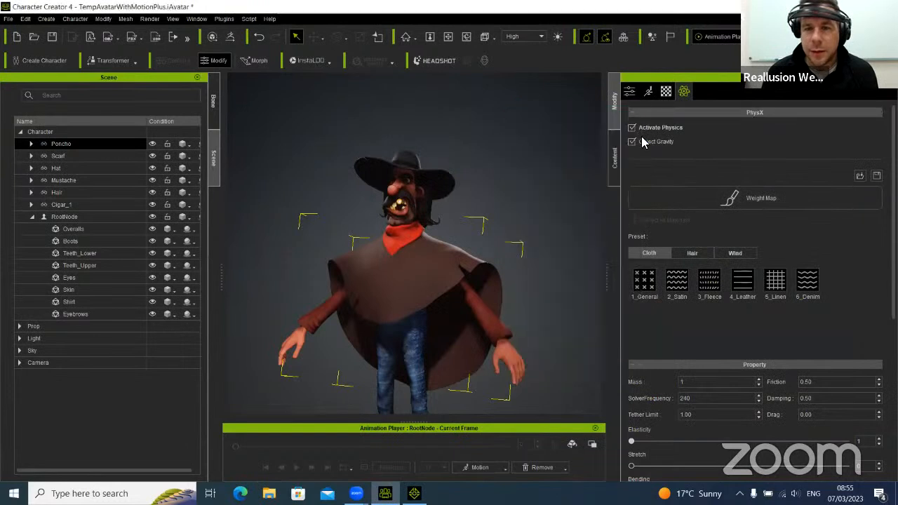
Select the cowboy's RootNode and open its Collision Shape editor clear of the character
left_click(358, 195)
left_click(631, 92)
scroll(842, 281, "down", 5)
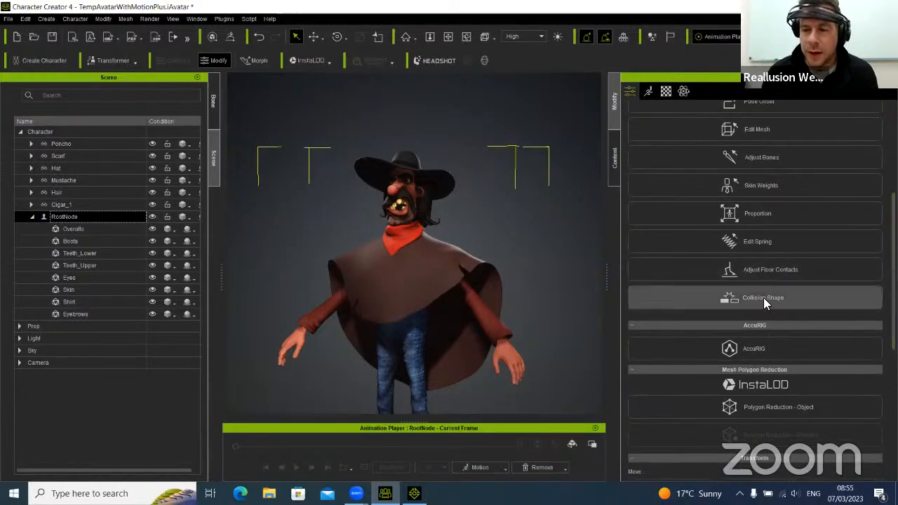
left_click(764, 297)
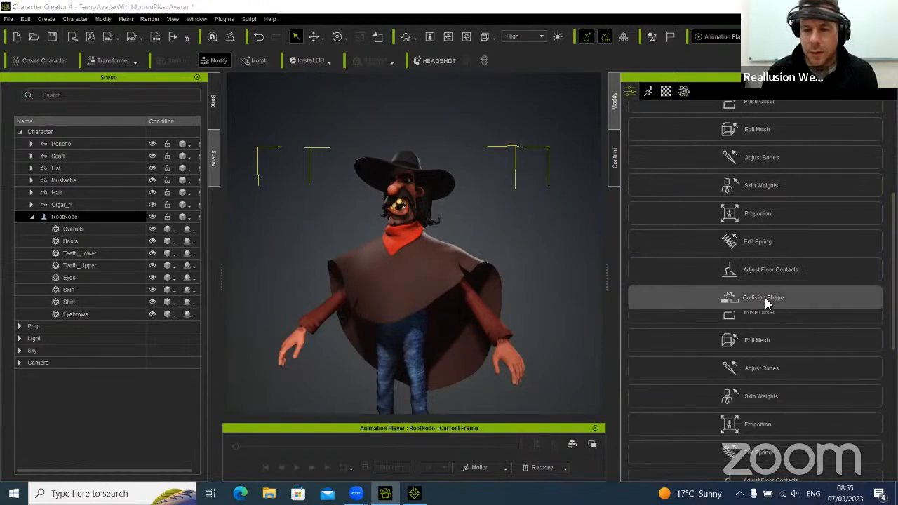
left_click_drag(255, 163, 202, 143)
Hide the poncho to expose the cowboy's torso and reselect the RootNode character
middle_click_drag(486, 289, 550, 283)
scroll(475, 272, "up", 1)
left_click_drag(205, 145, 250, 249)
left_click(153, 142)
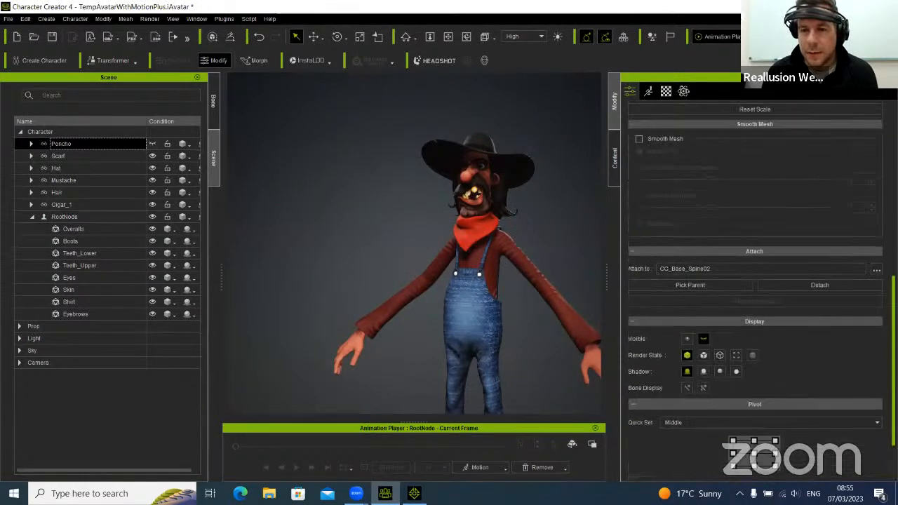
left_click(70, 217)
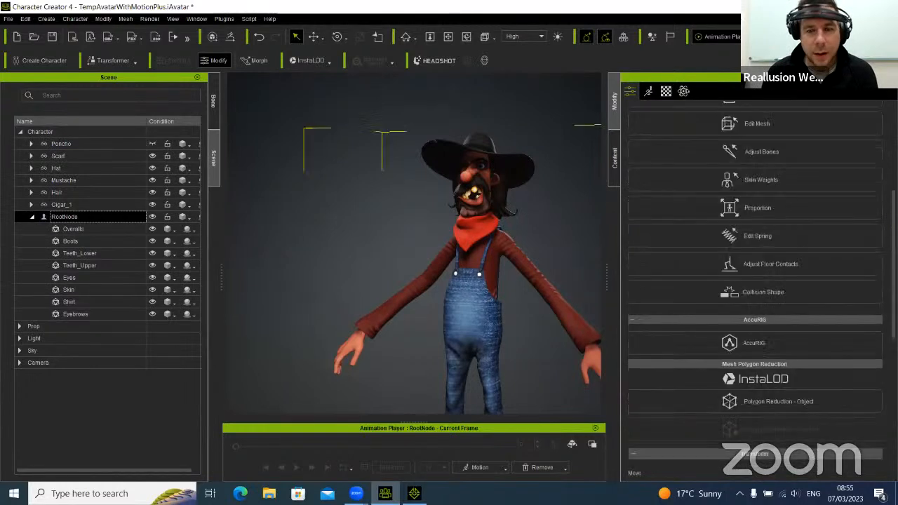
Enable collision for the RootNode character and activate a capsule collision shape on the upper chest
left_click(785, 292)
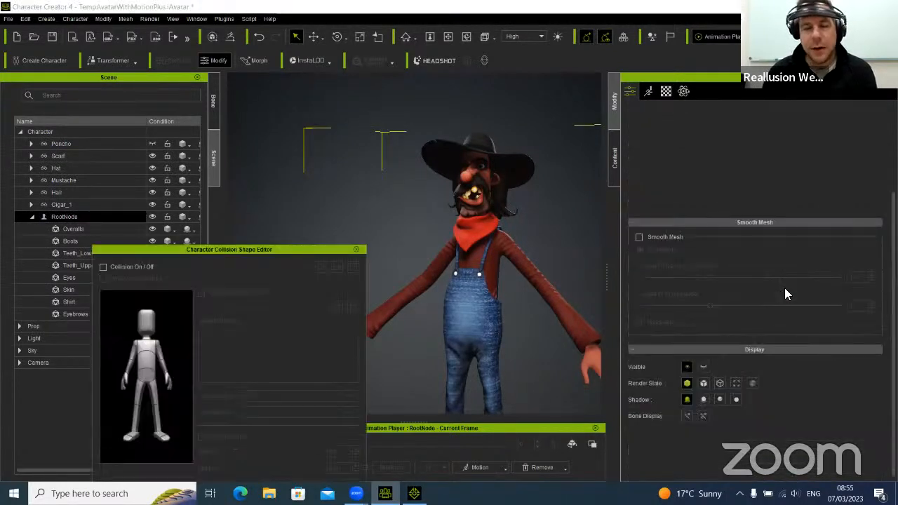
left_click(103, 268)
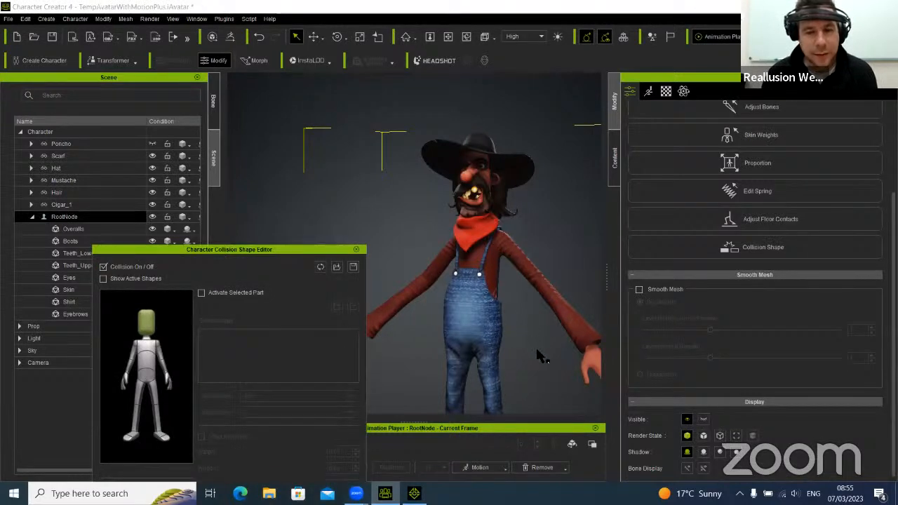
scroll(533, 281, "up", 6)
middle_click_drag(565, 278, 481, 242)
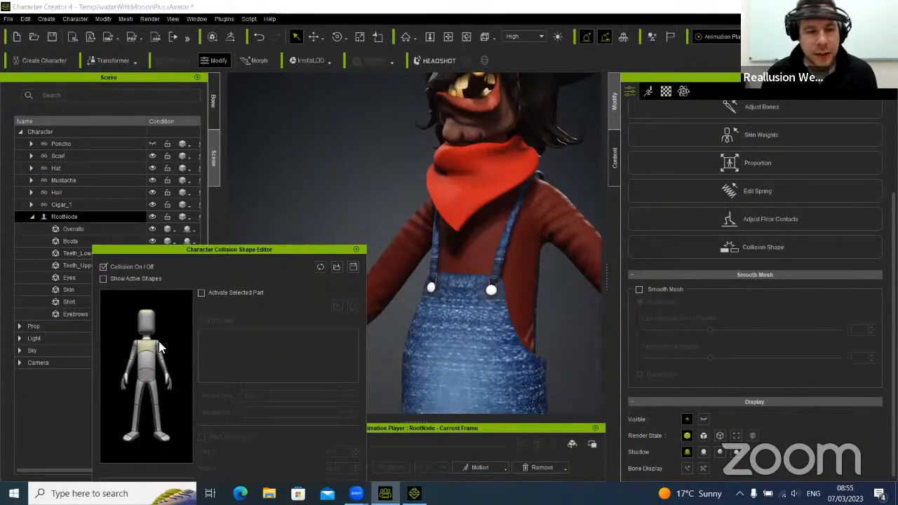
left_click(221, 291)
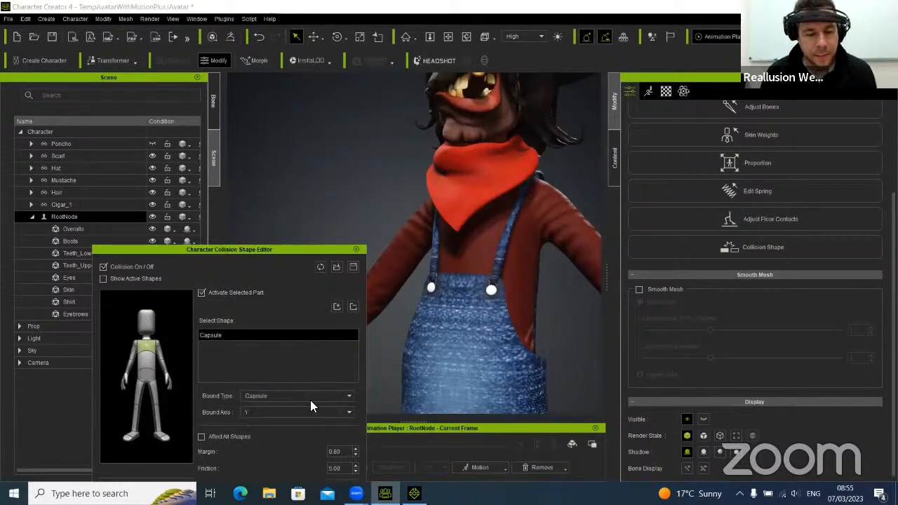
Move the chest's collision capsule upward so it surrounds the upper torso below the scarf
key("r")
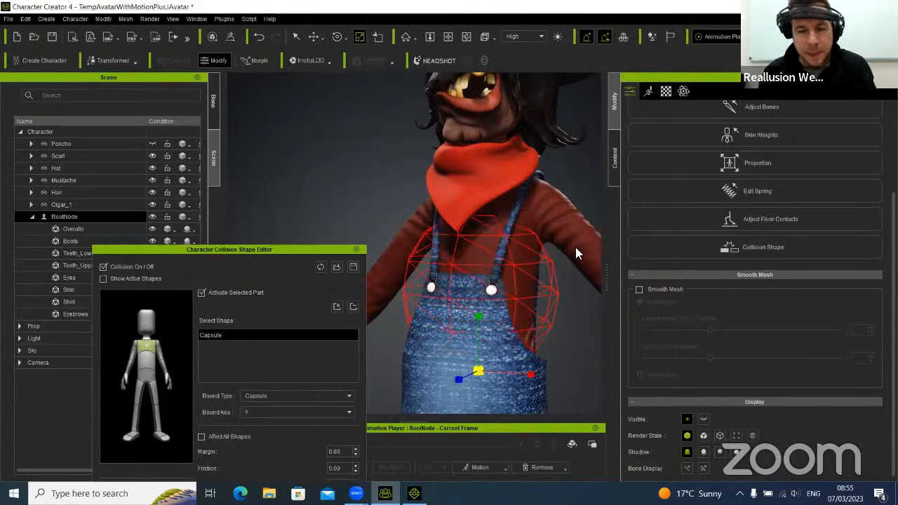
key("w")
left_click_drag(484, 293, 501, 270)
right_click_drag(522, 289, 261, 418)
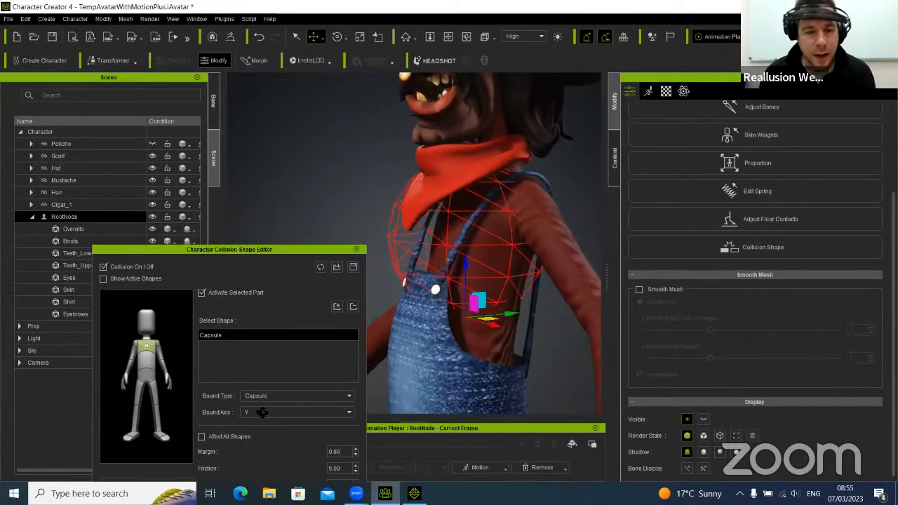
Set the chest capsule's bound axis to X and shift it back to sit closer inside the torso
left_click(269, 411)
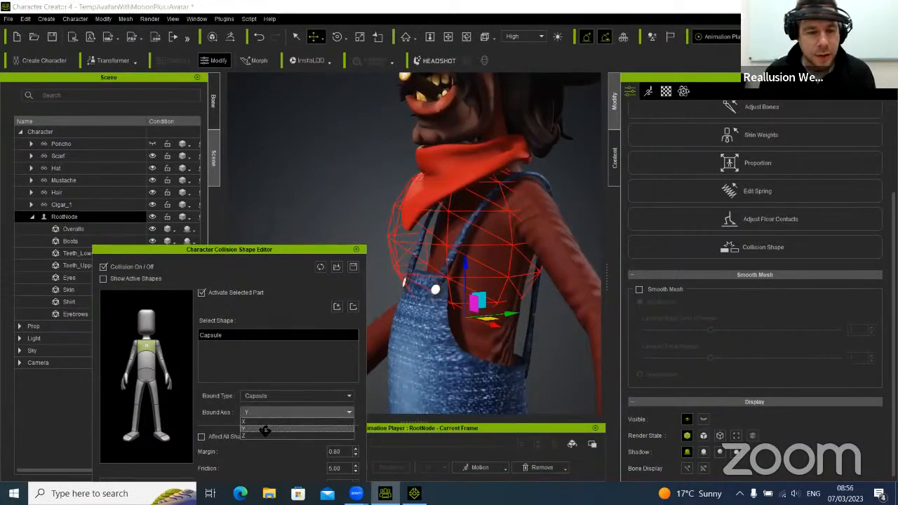
left_click(264, 435)
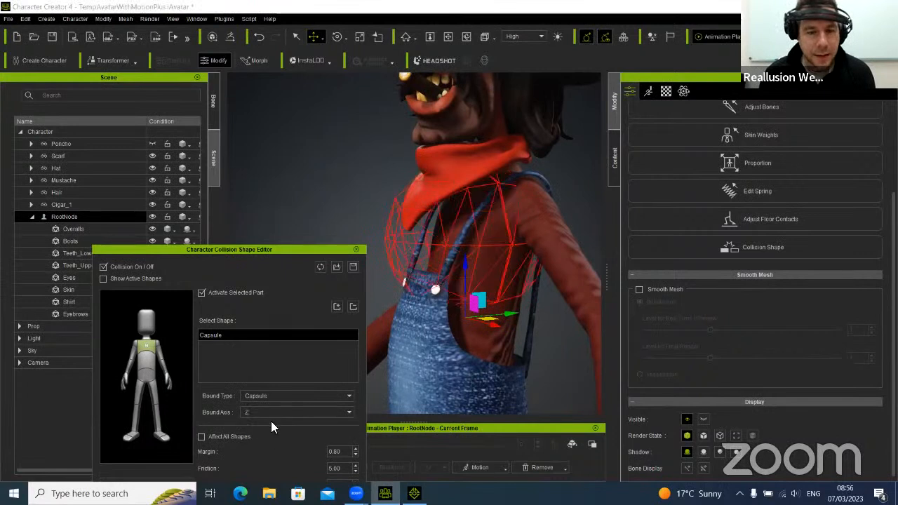
left_click(273, 413)
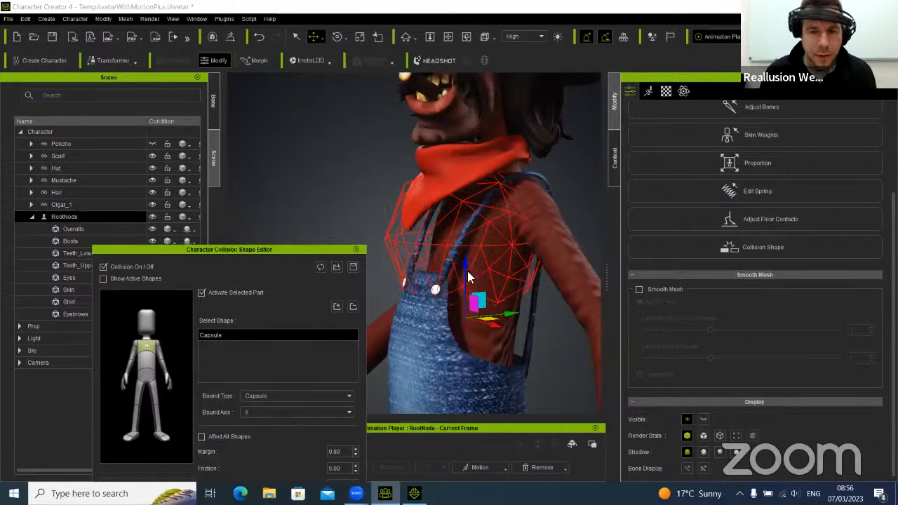
right_click_drag(487, 278, 417, 320)
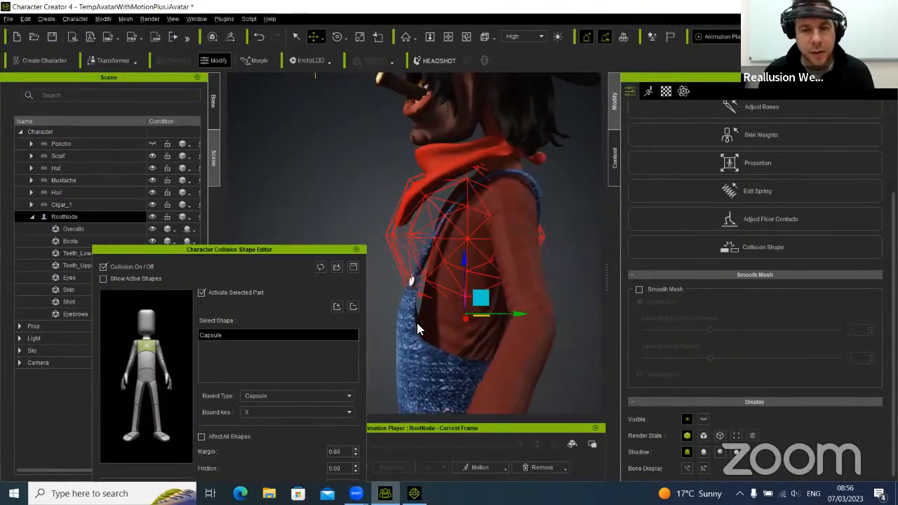
left_click_drag(481, 302, 511, 300)
right_click_drag(619, 296, 762, 292)
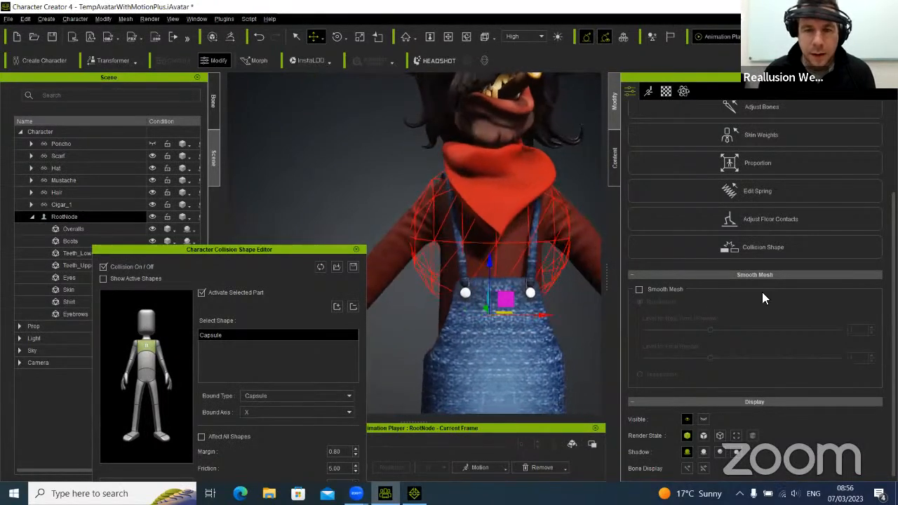
Activate capsule collision shapes on both of the character's shoulders and scale each down to fit more closely
left_click(136, 341)
left_click(201, 292)
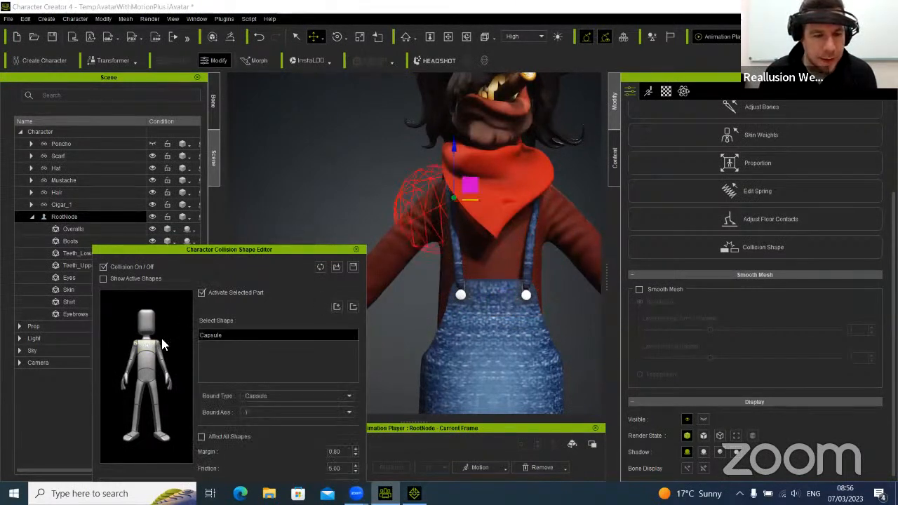
left_click(157, 346)
left_click(201, 293)
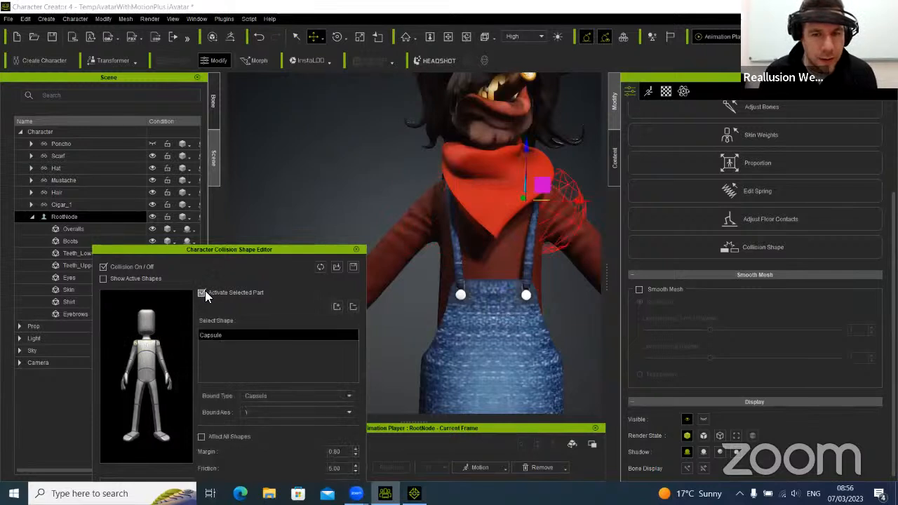
key("r")
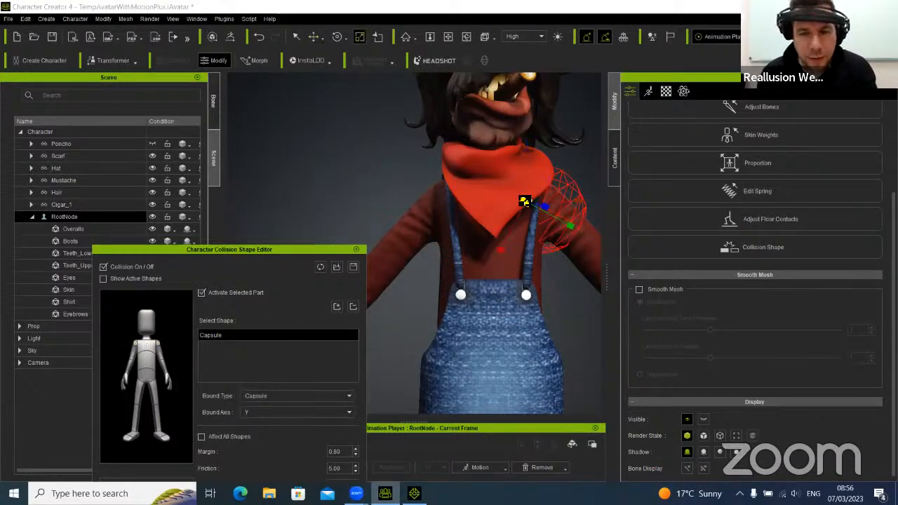
left_click_drag(512, 210, 511, 213)
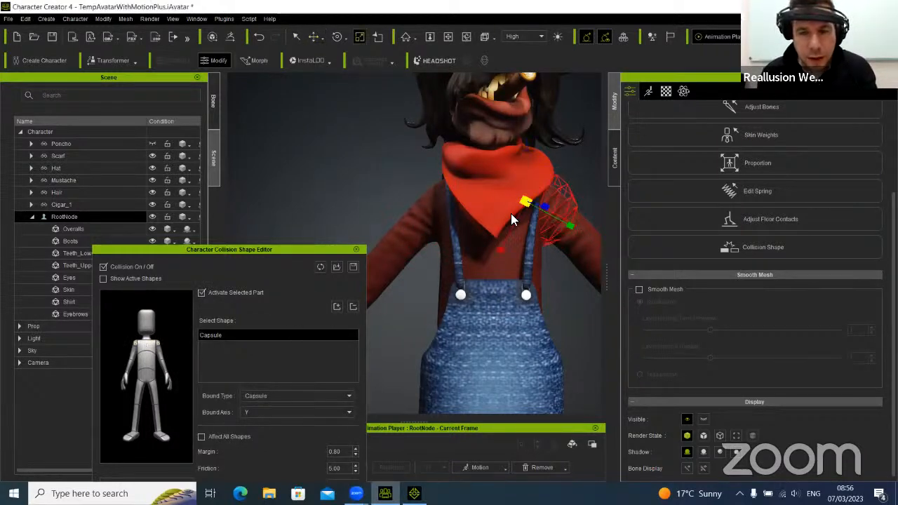
left_click(133, 342)
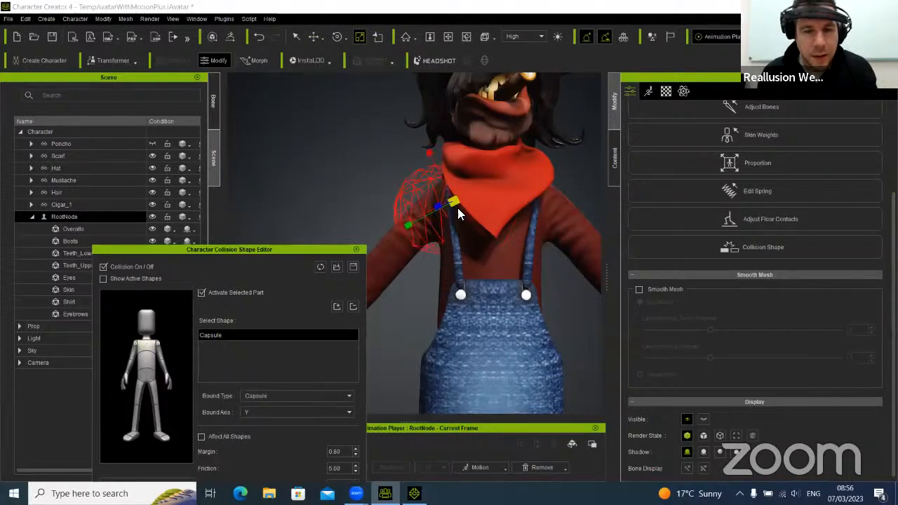
left_click_drag(458, 211, 468, 223)
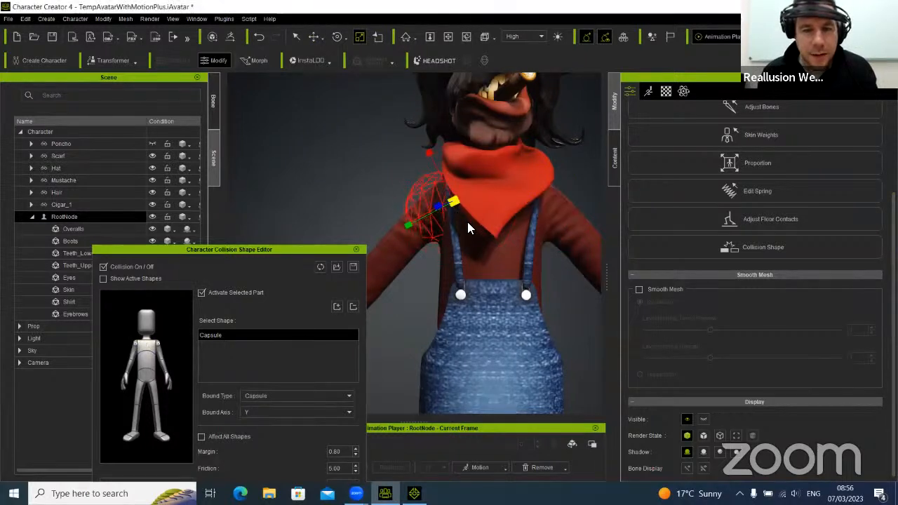
Activate a capsule on the character's right upper arm with bound axis Y and scale it down around the sleeve
left_click(133, 355)
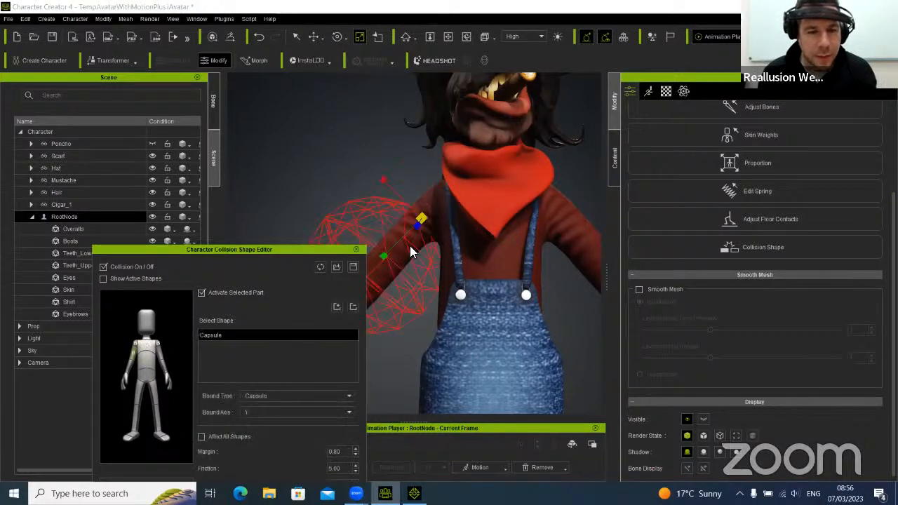
left_click(284, 413)
left_click(268, 432)
left_click(272, 413)
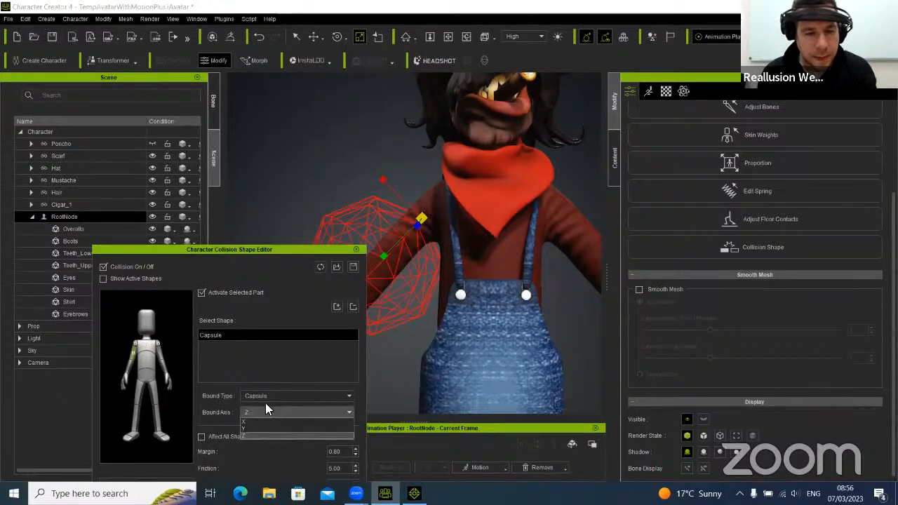
left_click(264, 420)
left_click(263, 418)
left_click(261, 426)
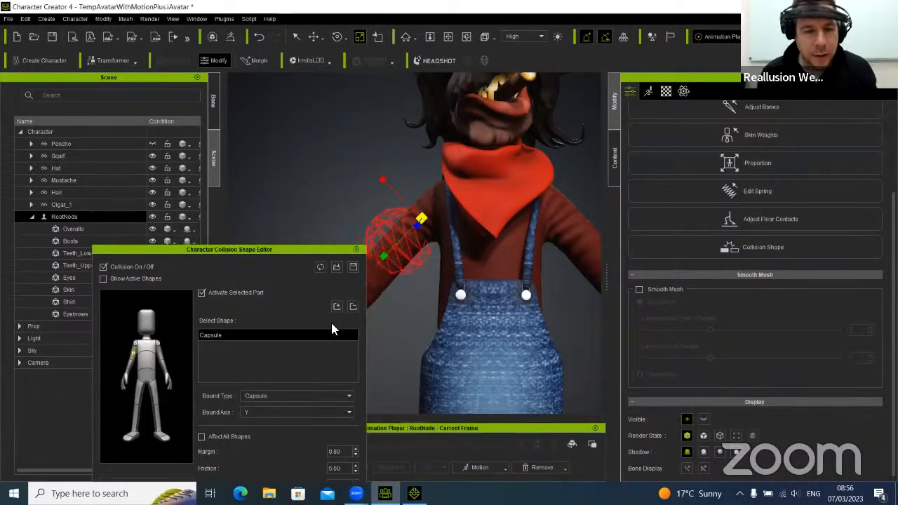
Activate and scale down a Y-axis capsule on the character's left upper arm, and close the Collision Shape editor
left_click(161, 355)
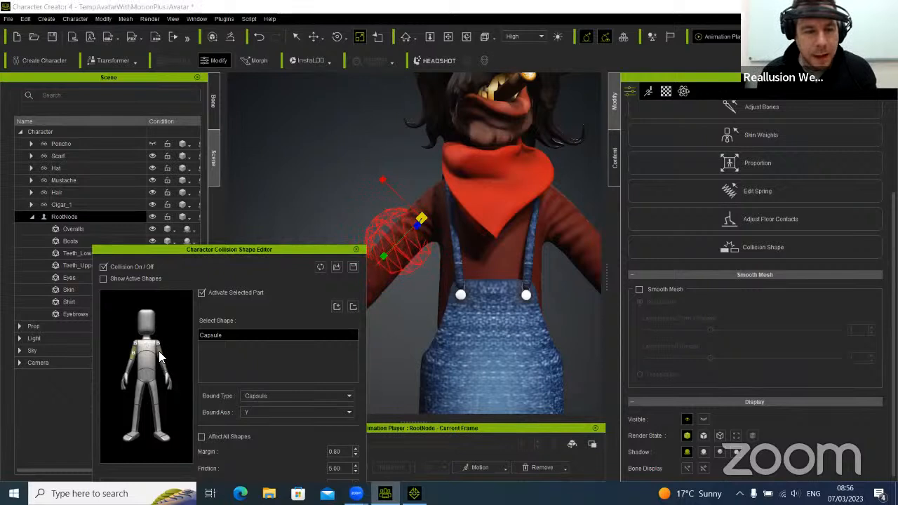
left_click(202, 293)
middle_click_drag(514, 316, 411, 301)
left_click_drag(454, 204, 437, 247)
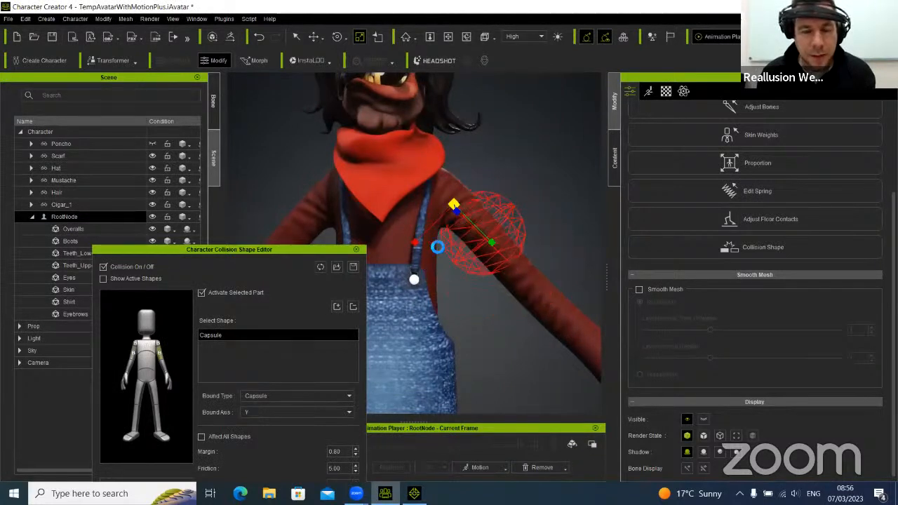
left_click(356, 249)
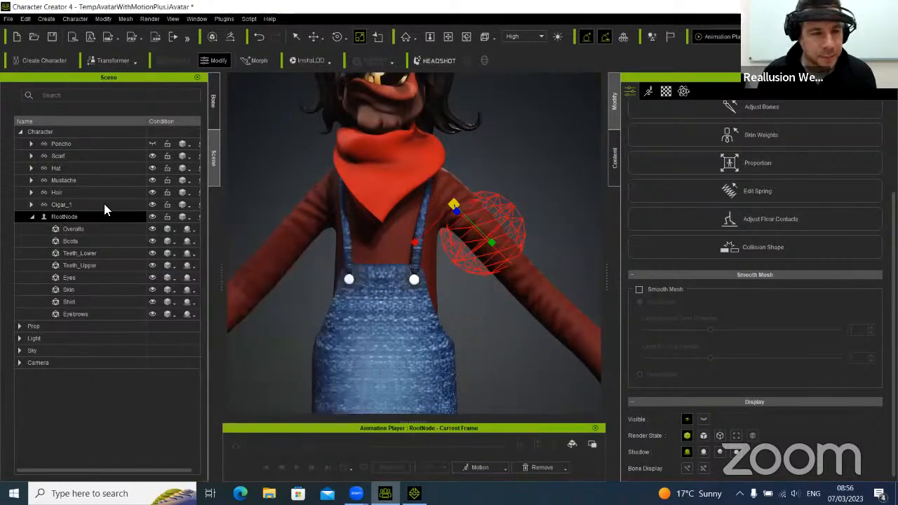
Unhide and select the Poncho, and turn on the soft cloth physics simulation
double_click(147, 143)
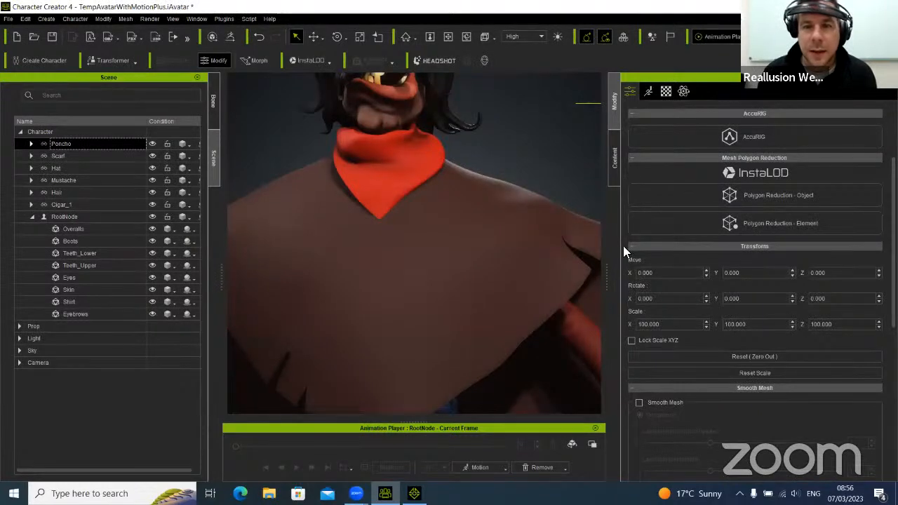
left_click(670, 40)
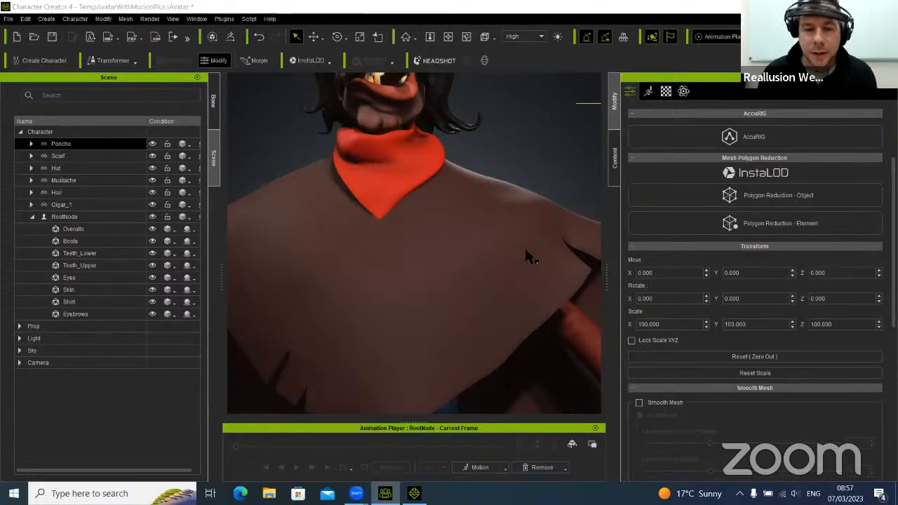
Apply the male acting motion Idle01_M to the cowboy
left_click(504, 468)
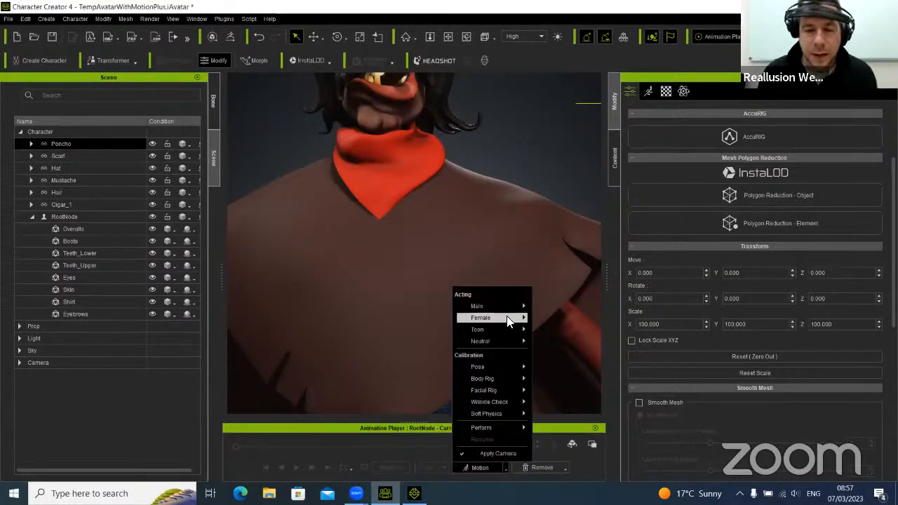
mouse_move(512, 309)
left_click(566, 328)
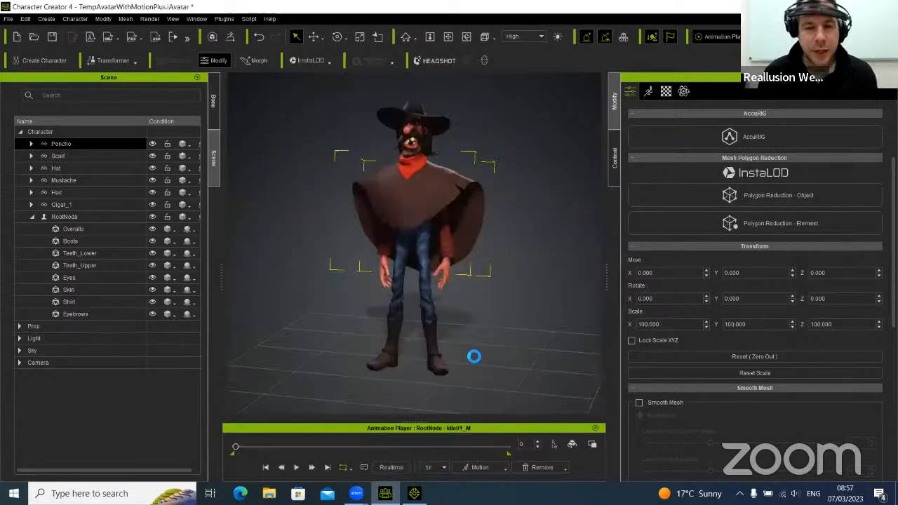
middle_click_drag(491, 316, 449, 387)
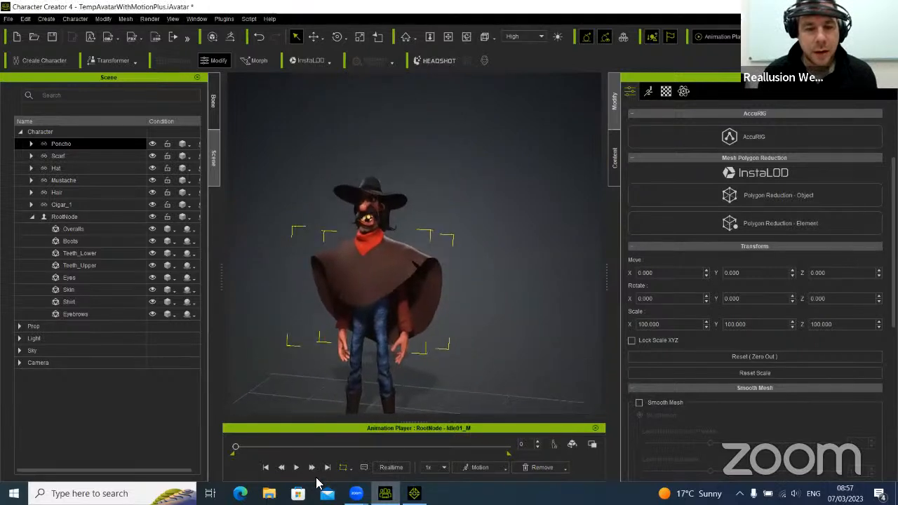
Play the idle motion and examine how the simulated poncho drapes over the front, shoulders and back
left_click(298, 468)
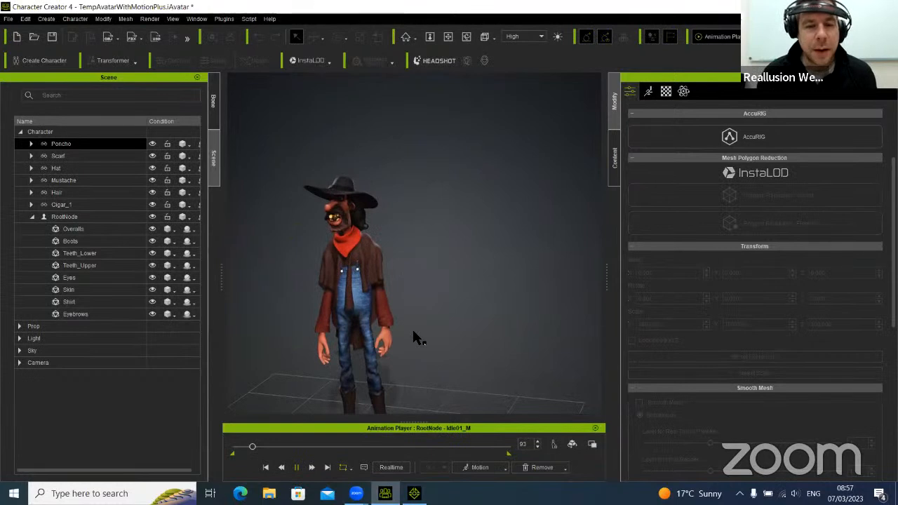
right_click_drag(473, 317, 263, 348)
scroll(388, 352, "up", 3)
middle_click_drag(388, 353, 410, 232)
scroll(399, 356, "up", 1)
right_click_drag(351, 239, 331, 338)
scroll(385, 273, "up", 3)
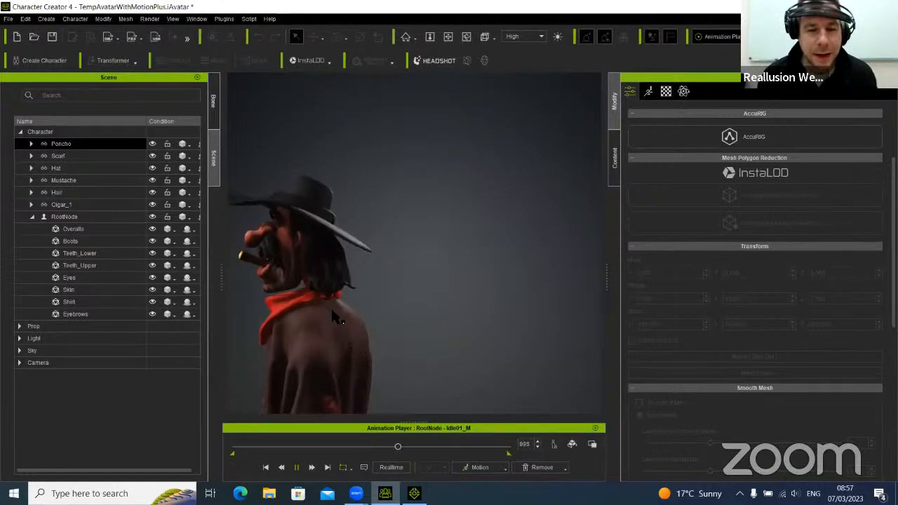
right_click_drag(332, 316, 497, 349)
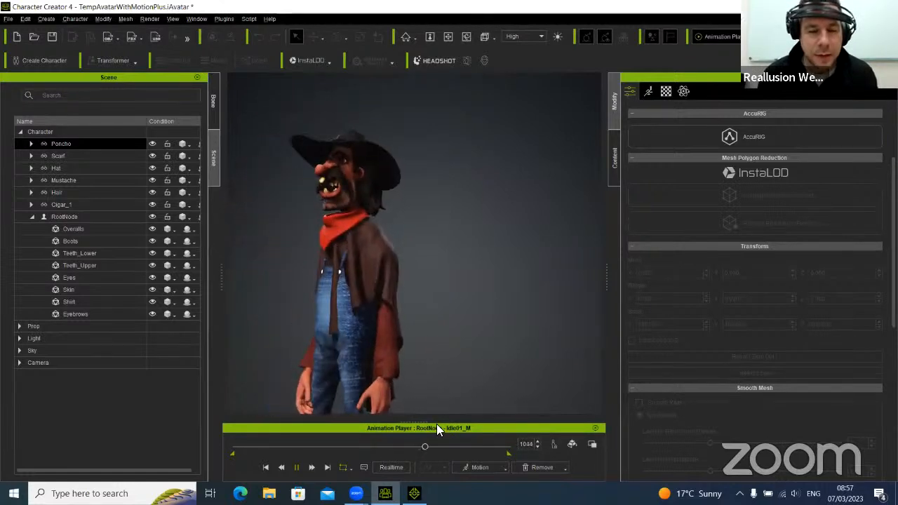
Apply the male acting motion Walk_M to the cowboy and play it to test the poncho's movement
left_click(503, 467)
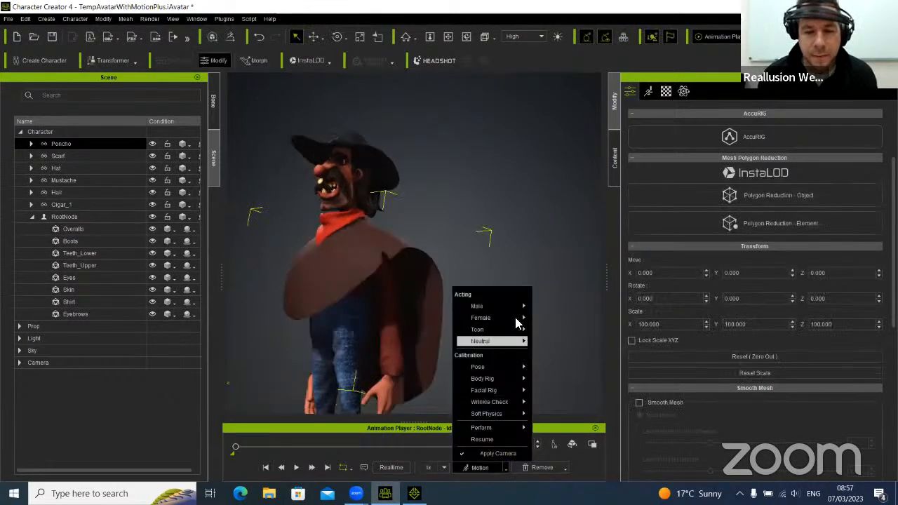
mouse_move(511, 305)
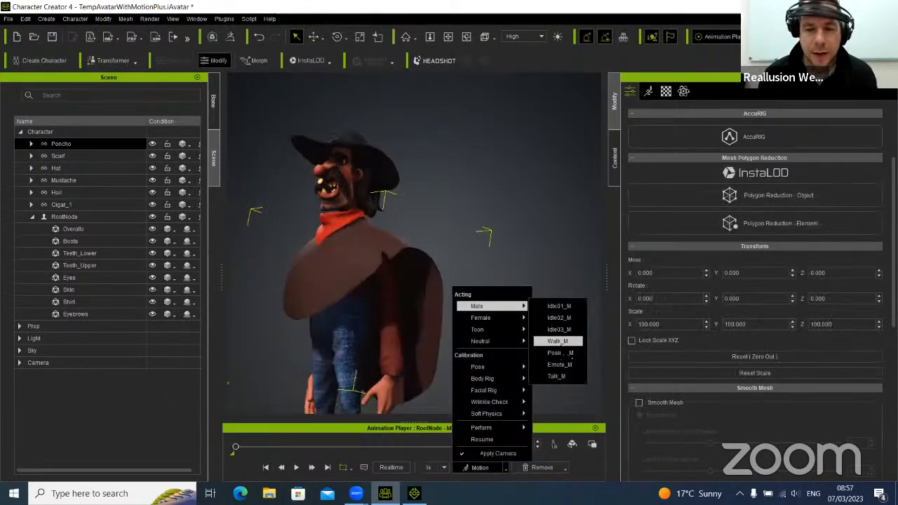
left_click(561, 343)
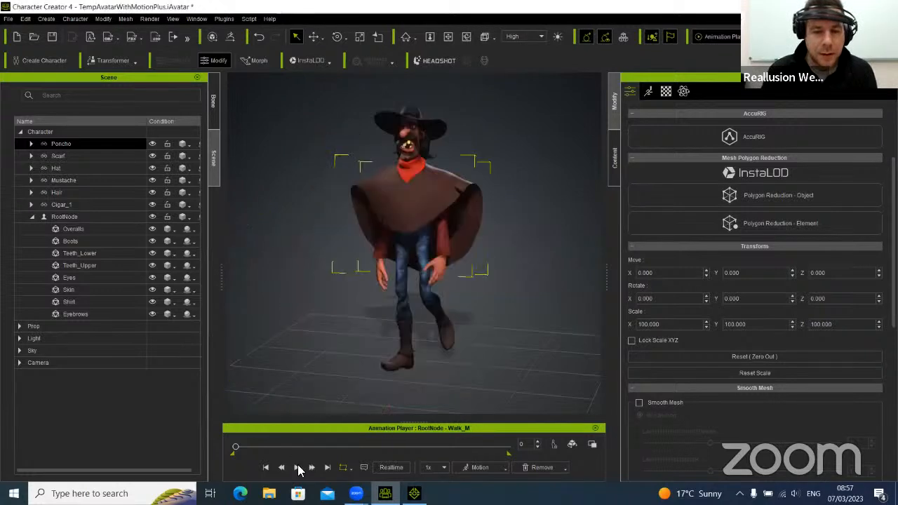
key("space")
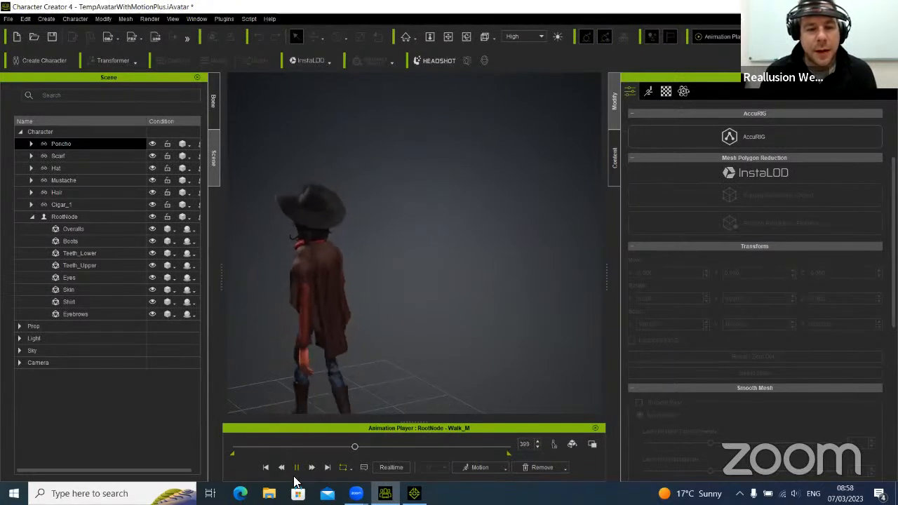
Return the walk animation to its first frame and start a new project without saving the cowboy
left_click(266, 464)
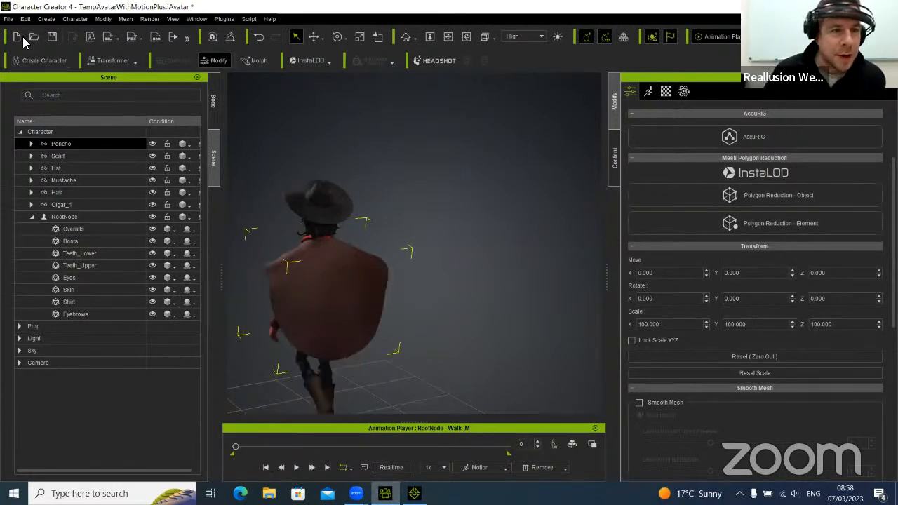
left_click(45, 58)
left_click(449, 270)
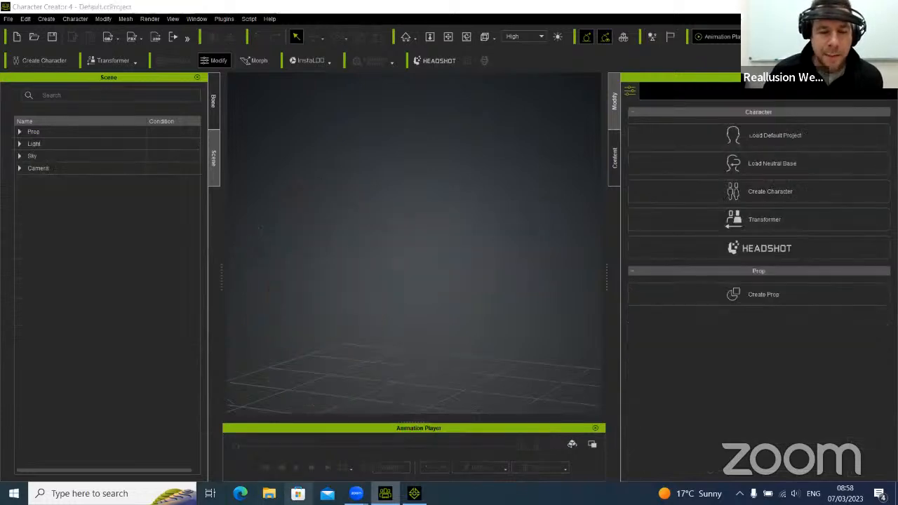
Load the ExpressionCayote avatar into the empty scene from the Desktop's Custom Rig Character\Coyote folder
left_click(270, 494)
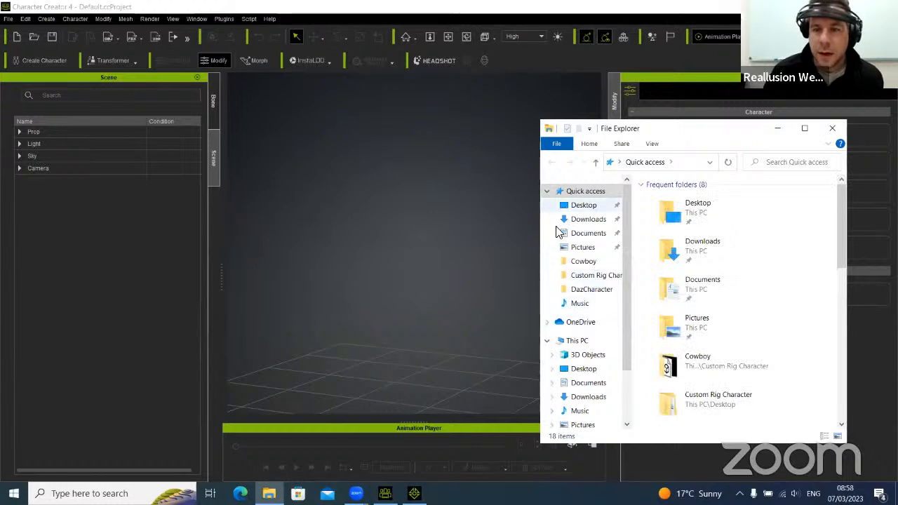
left_click(579, 206)
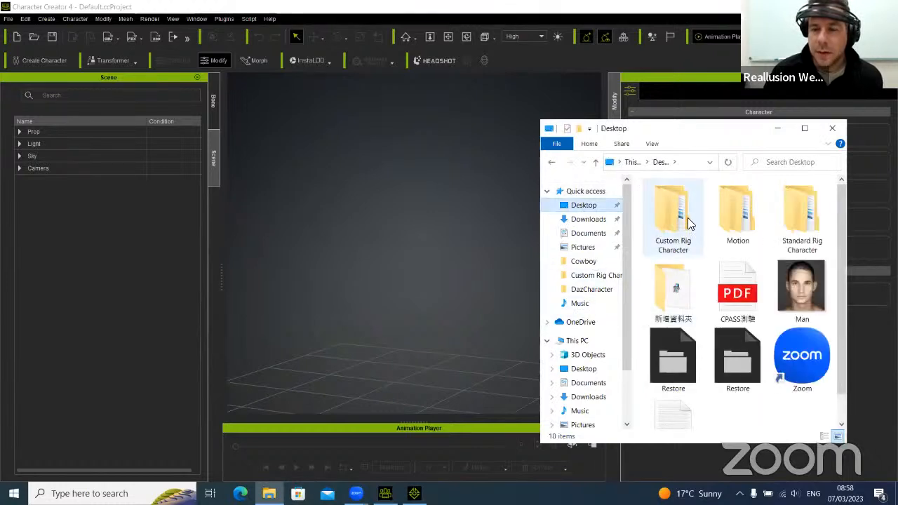
double_click(682, 221)
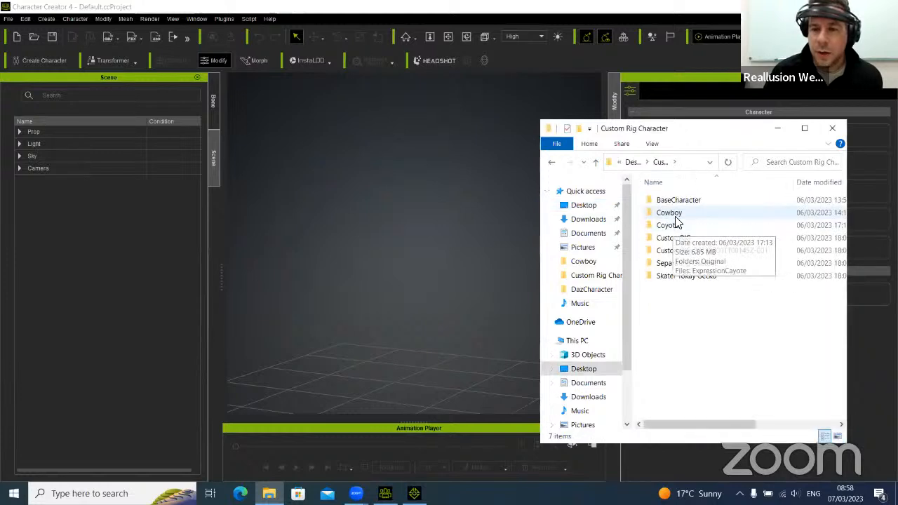
left_click(670, 227)
double_click(672, 228)
left_click_drag(682, 214, 398, 372)
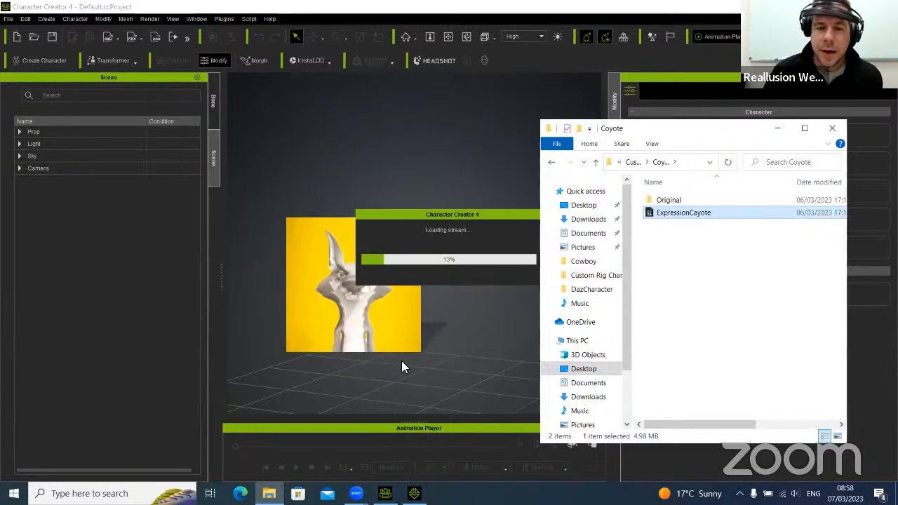
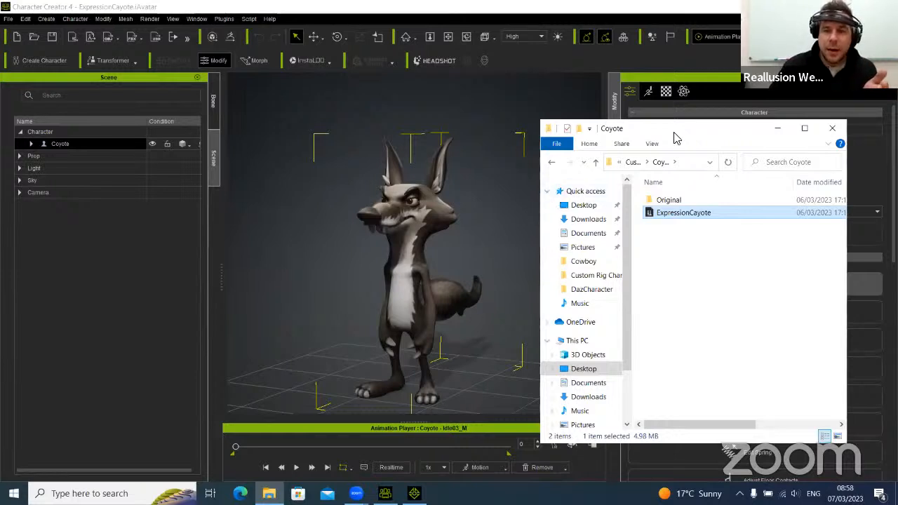
Minimize the file window and open the Coyote's Characterization settings to examine its color-coded bones
left_click(775, 127)
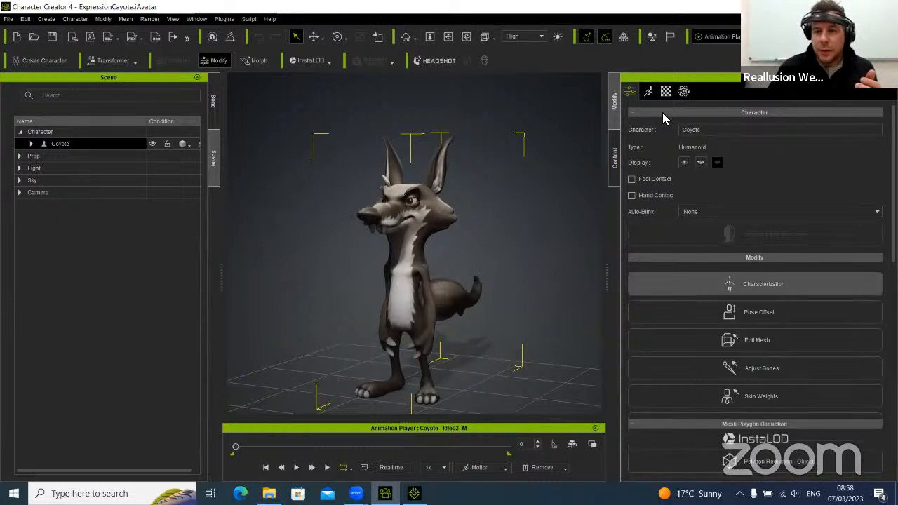
left_click(709, 283)
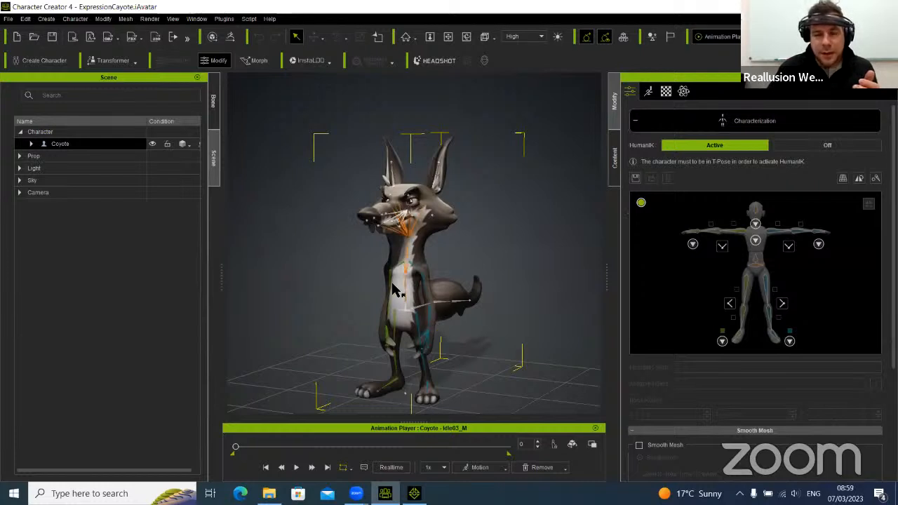
mouse_move(384, 277)
right_mouse_down()
mouse_move(505, 277)
mouse_move(385, 274)
right_mouse_up()
Bring back the Coyote folder in File Explorer, widen its window, and open the Original subfolder
left_click(268, 493)
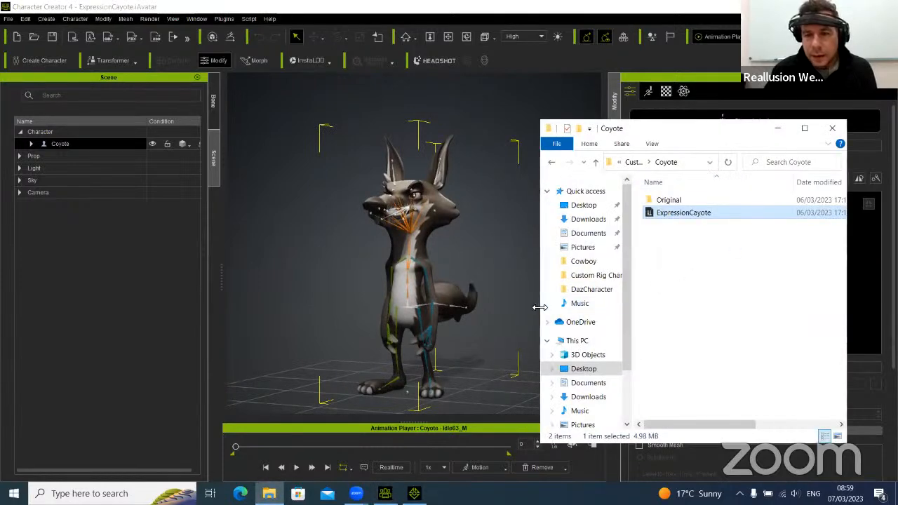
left_click_drag(539, 307, 366, 309)
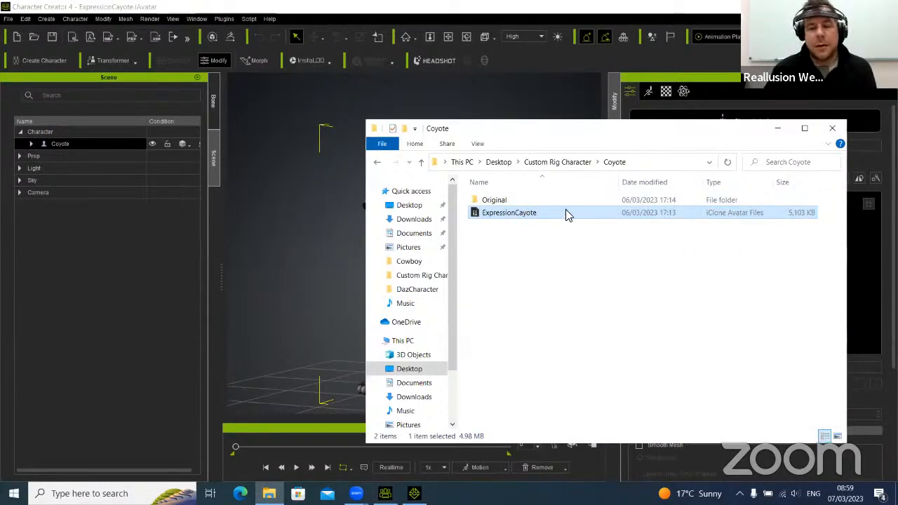
left_click(494, 203)
double_click(494, 203)
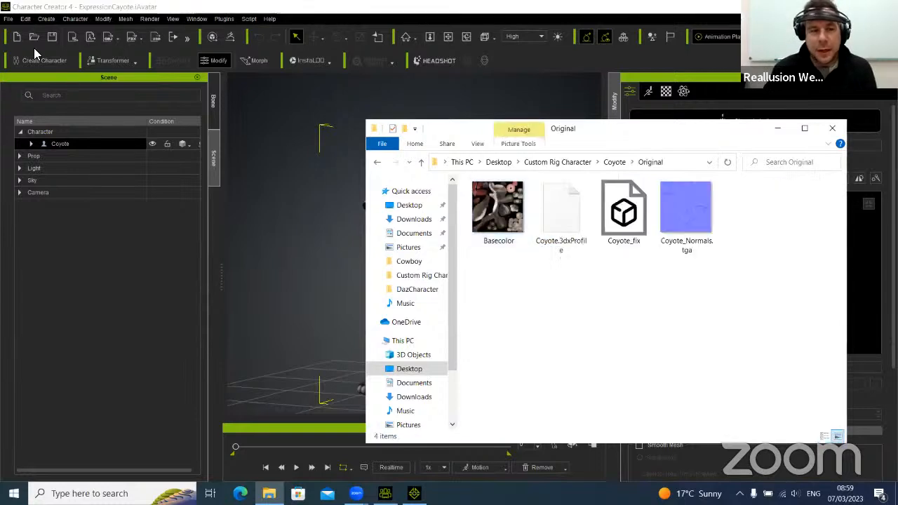
Switch back to Character Creator and start a new project, discarding the loaded Coyote without saving
left_click(377, 256)
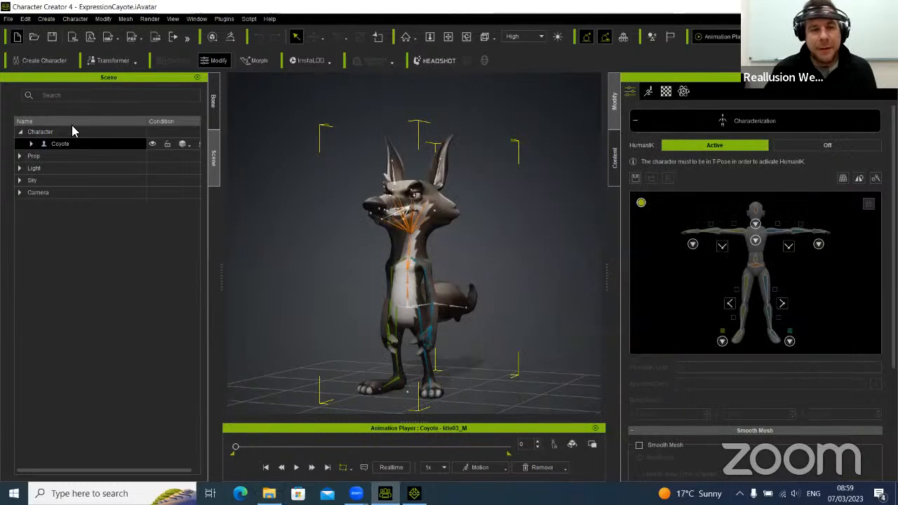
left_click(17, 37)
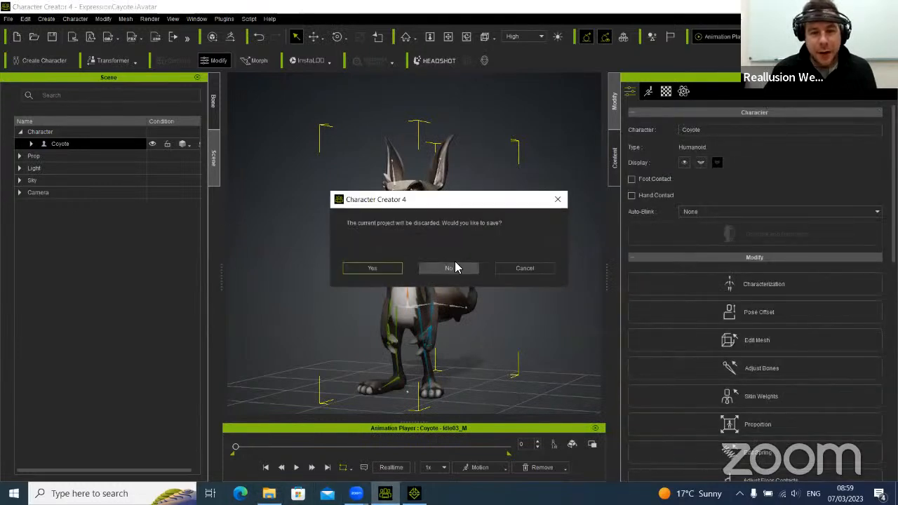
left_click(450, 268)
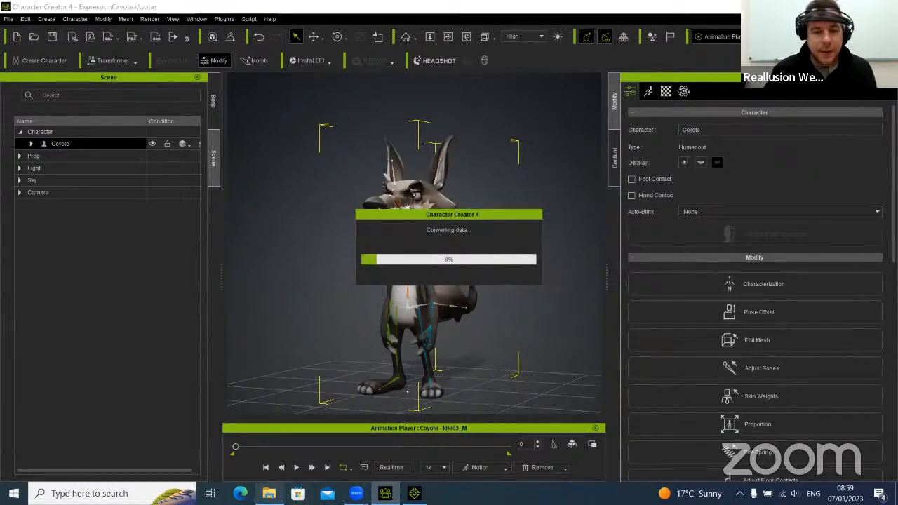
Import the Coyote_fix model from the Original folder as a Humanoid (Non-Standard) character
left_click(268, 493)
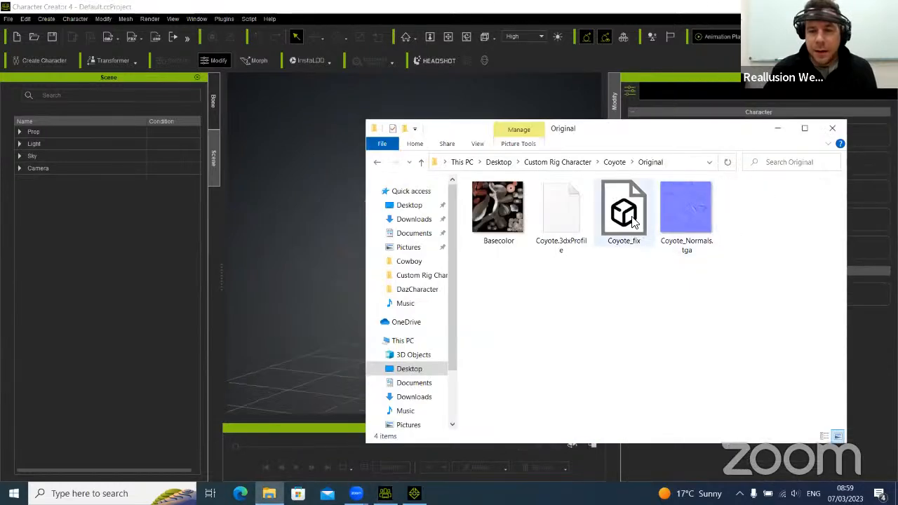
left_click_drag(634, 221, 335, 390)
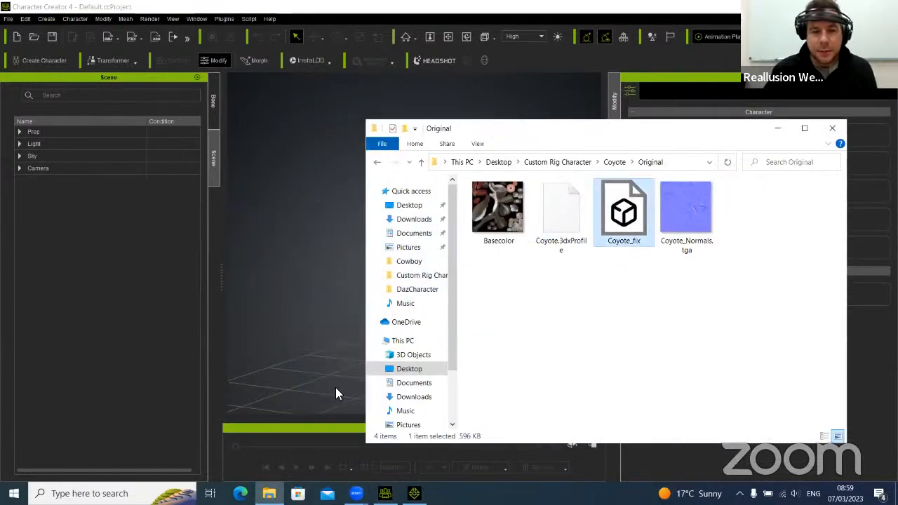
left_click(778, 132)
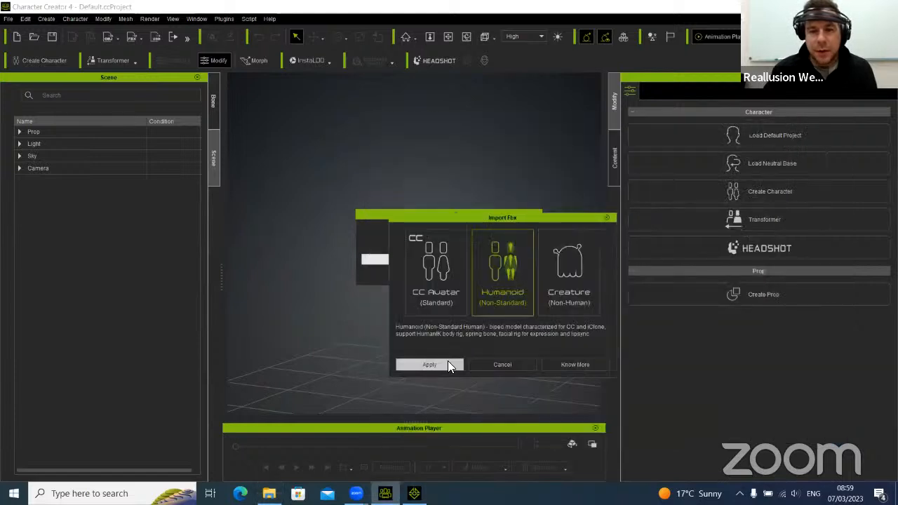
left_click(448, 363)
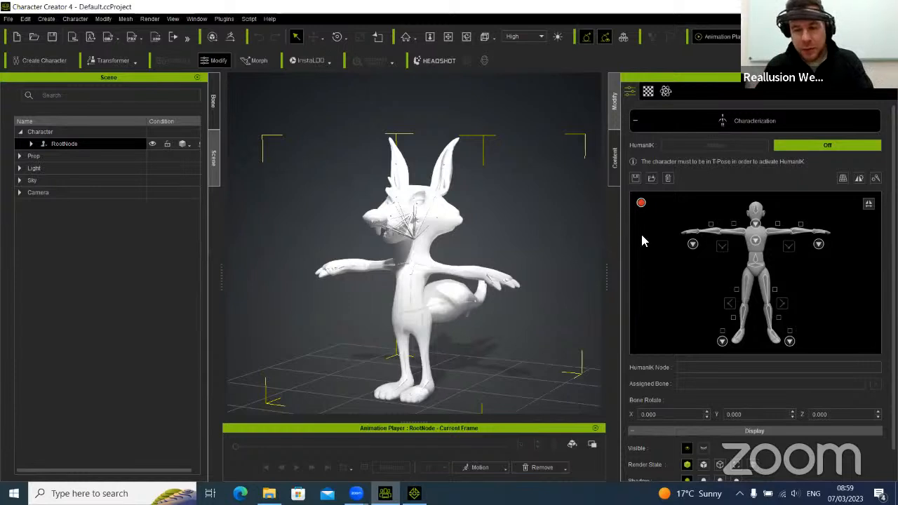
Set the color of the Coyote's bones in the viewport bone display to black (#000000)
right_click_drag(415, 325, 503, 296)
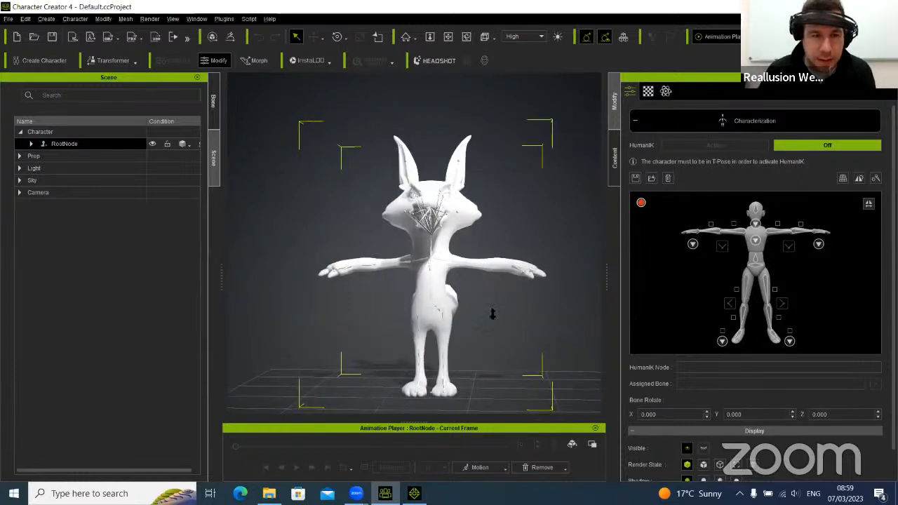
scroll(492, 313, "up", 5)
right_click_drag(493, 264, 246, 173)
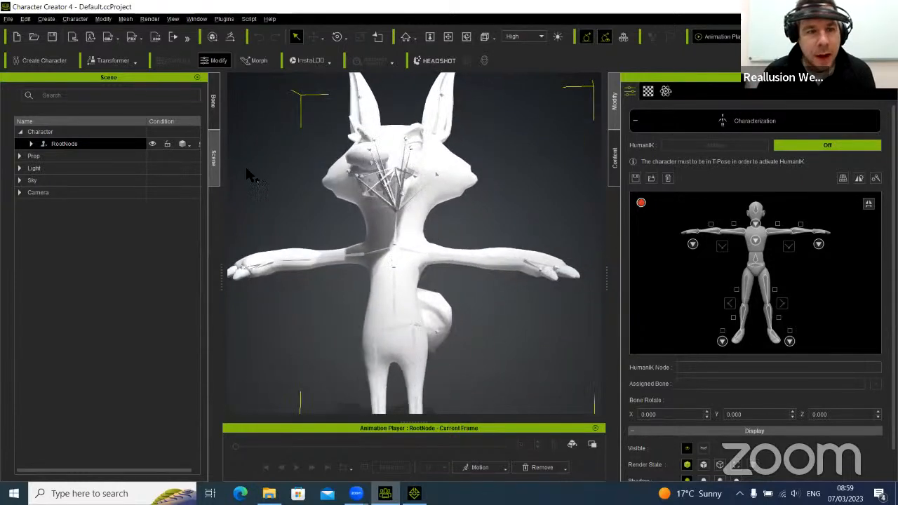
left_click(214, 100)
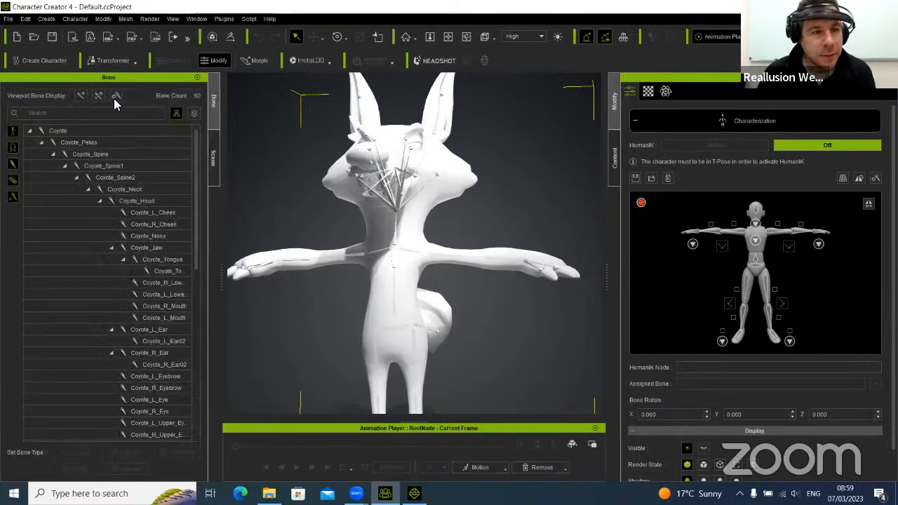
left_click(117, 95)
left_click(426, 207)
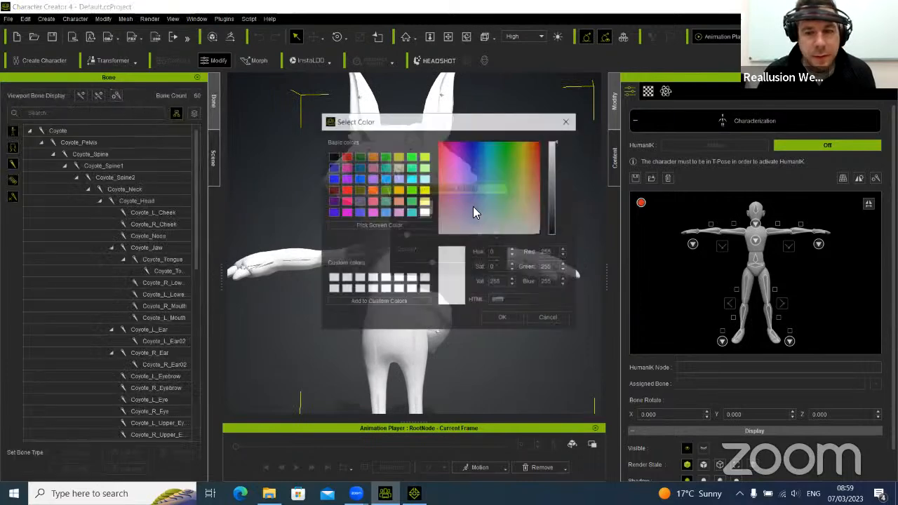
left_click_drag(553, 207, 557, 254)
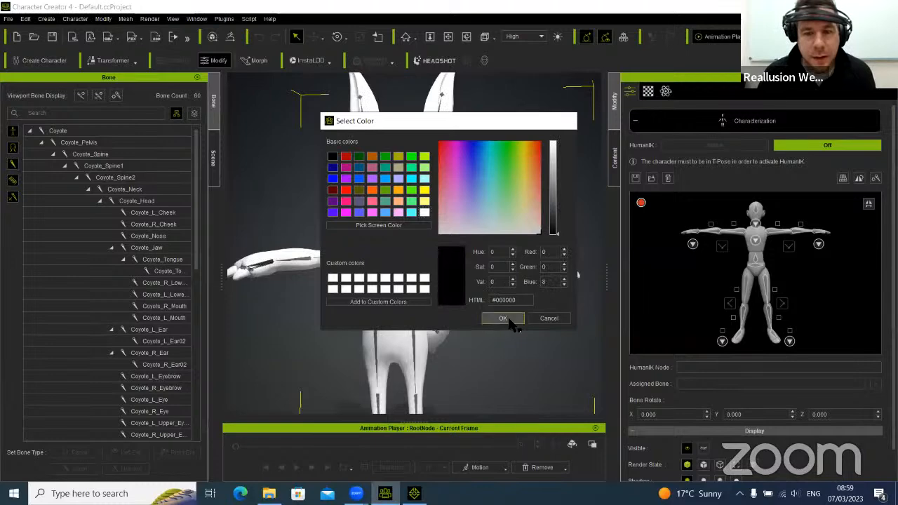
Accept black (#000000) in the colour selection and assign the Coyote_Pelvis bone to the HumanIK hips node
left_click(503, 319)
left_click(496, 190)
middle_click_drag(447, 333, 450, 238)
scroll(460, 302, "up", 5)
right_click_drag(450, 238, 595, 295)
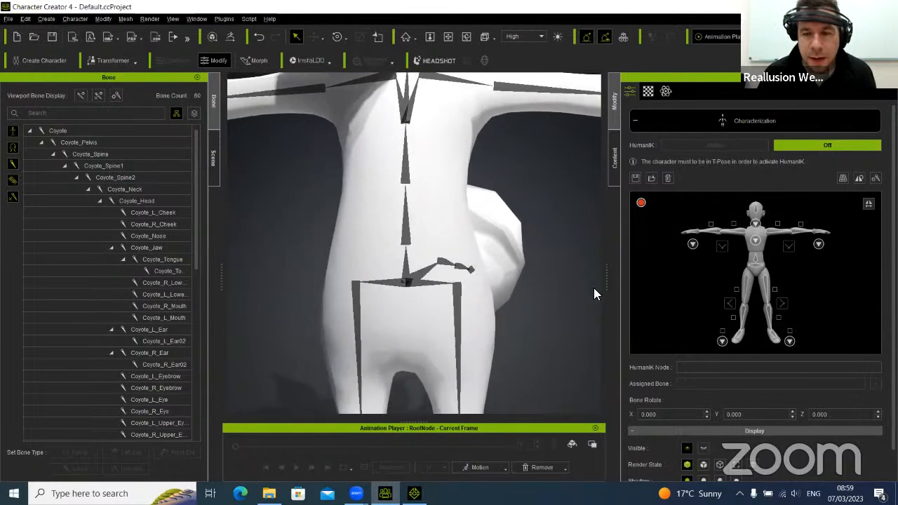
left_click(758, 272)
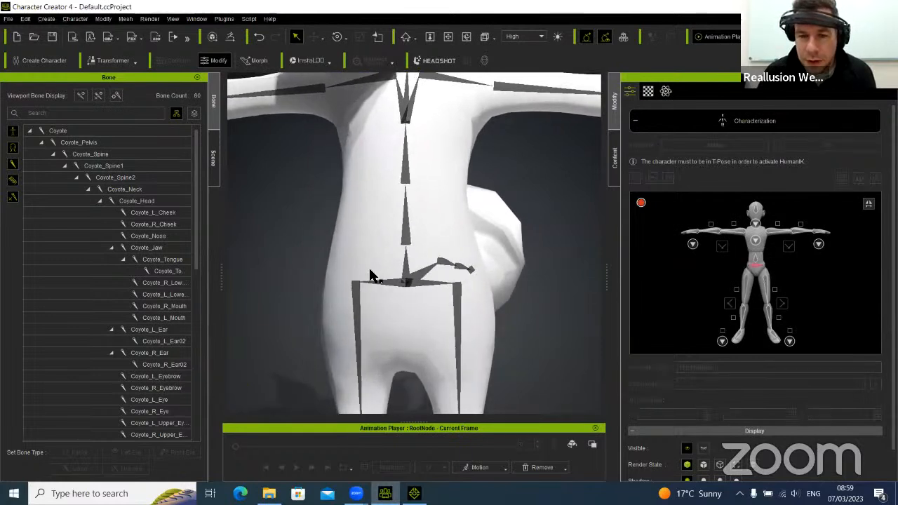
left_click(421, 285)
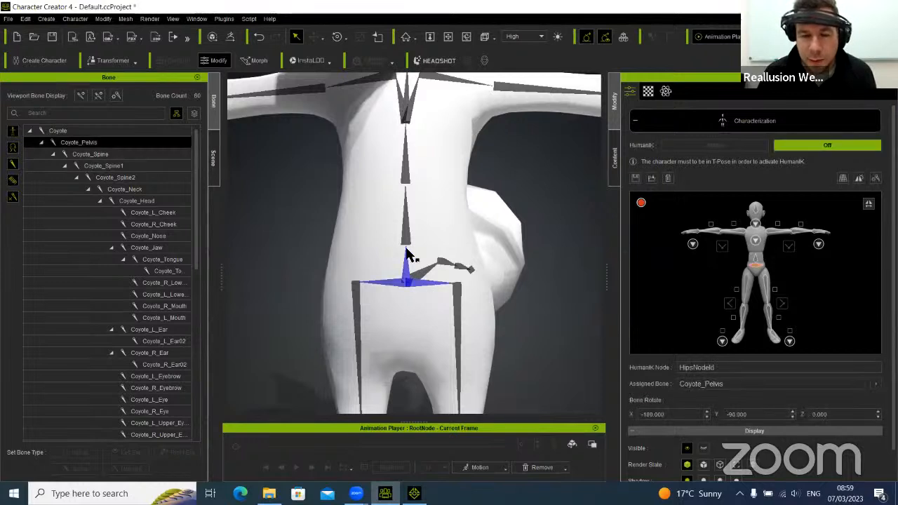
scroll(456, 263, "up", 5)
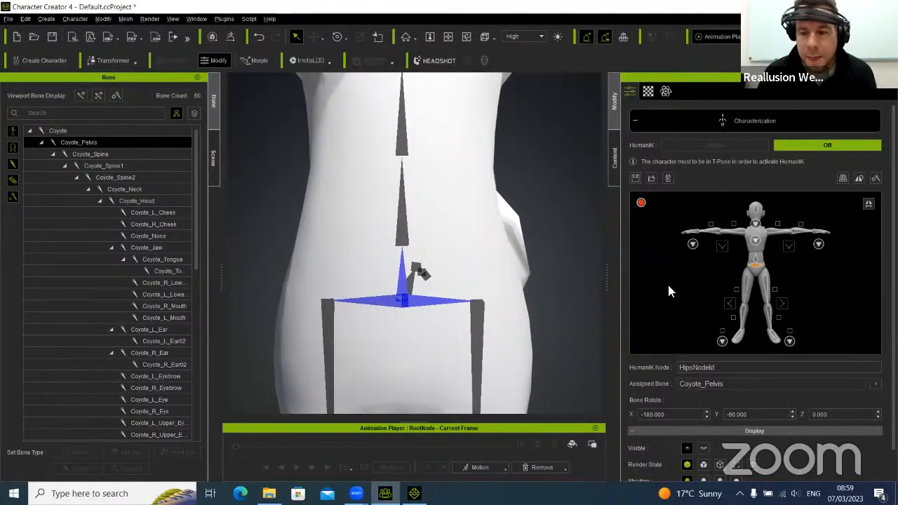
Turn on mirrored bone assignment and assign the Coyote_Spine bone to WaistNodeId
left_click(868, 204)
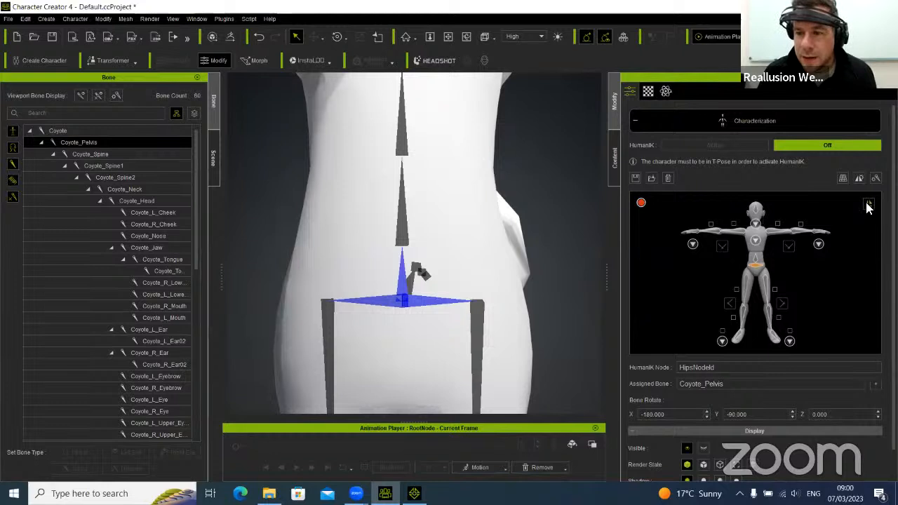
middle_click_drag(461, 193, 470, 277)
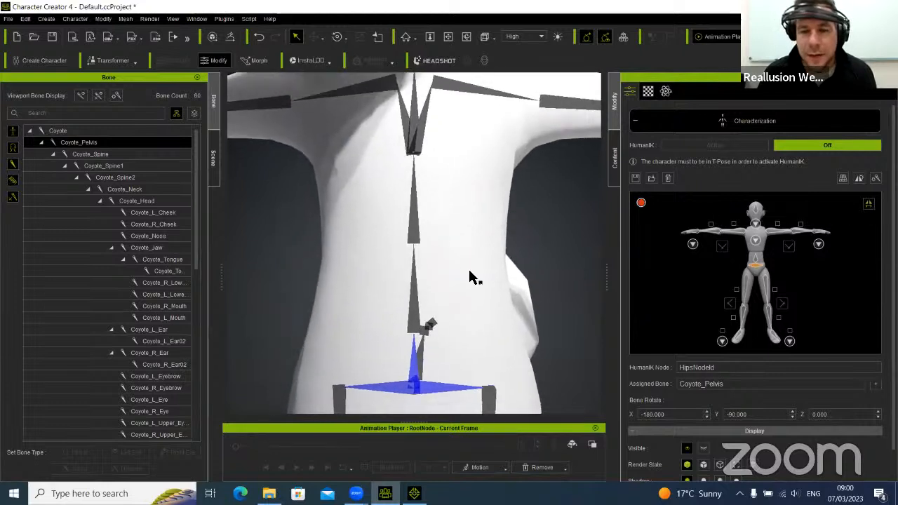
left_click(756, 263)
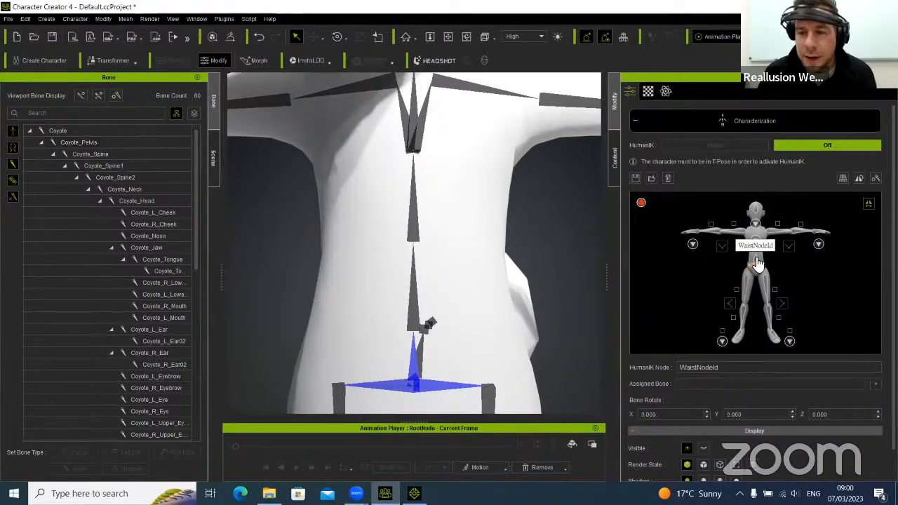
left_click(414, 303)
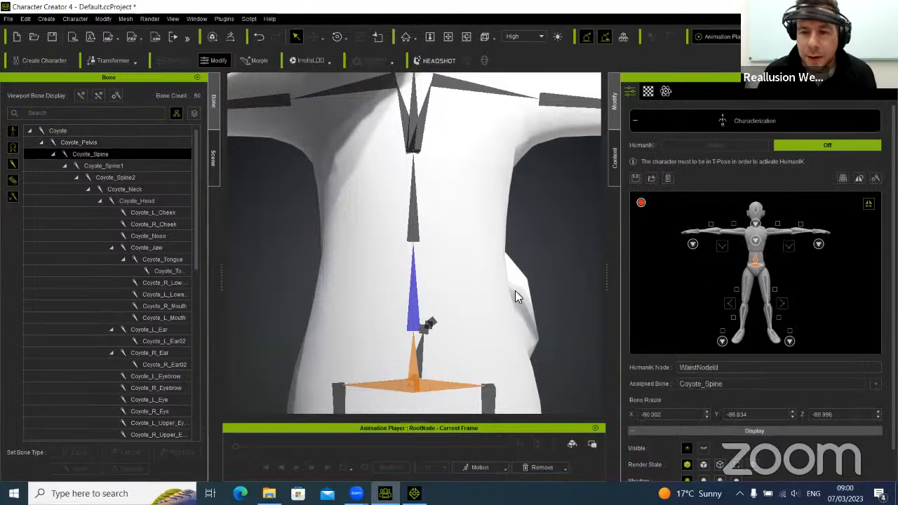
Open the detailed torso nodes and assign the Coyote_Spine1 bone to Spine1NodeId
left_click(756, 245)
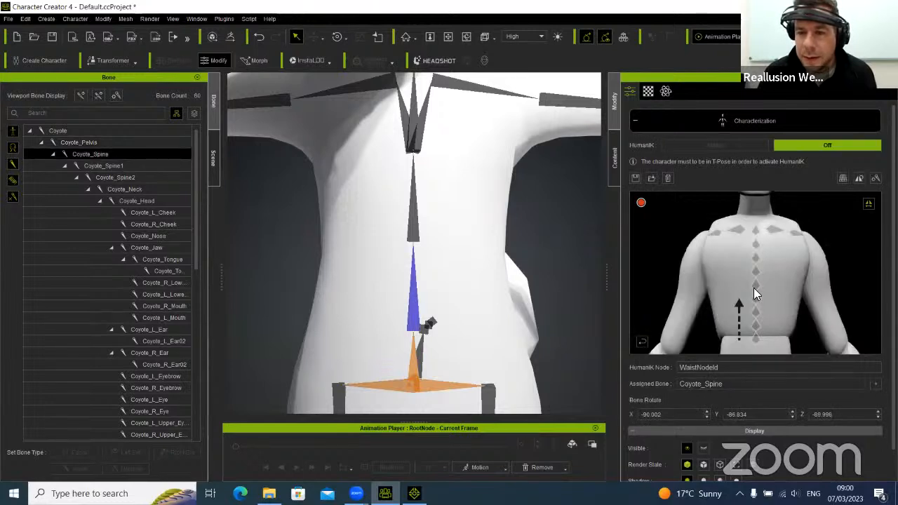
left_click(757, 342)
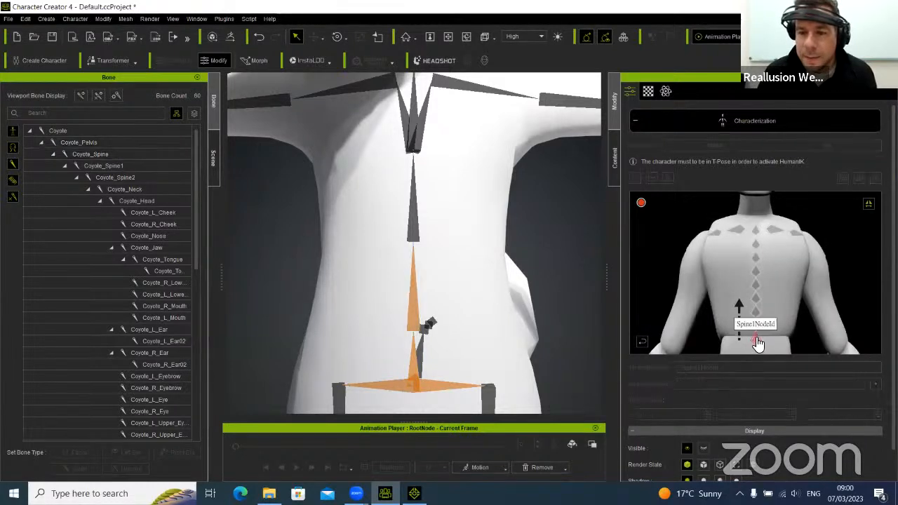
left_click(414, 225)
Assign the Coyote_Spine2 bone to Spine2NodeId and the Coyote_L_Clavicle bone to LeftCollarNodeId
middle_click_drag(485, 384, 468, 113)
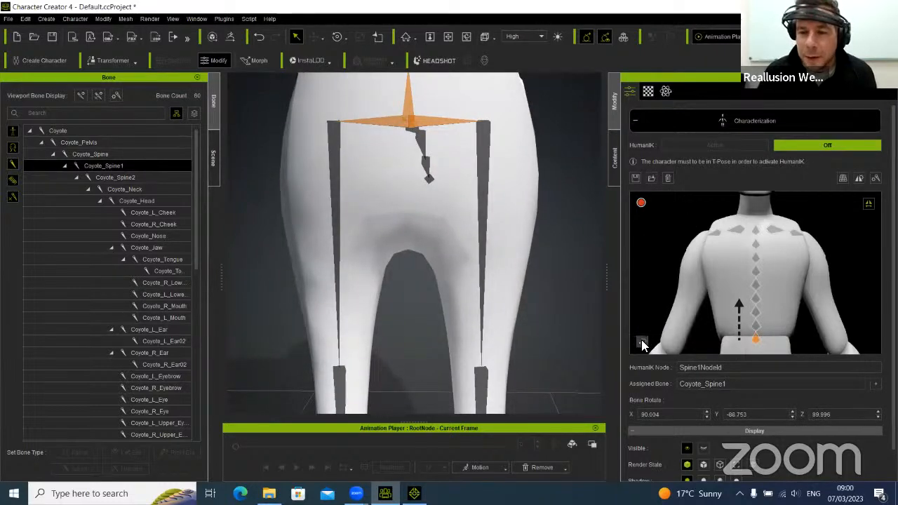
mouse_move(512, 144)
middle_mouse_down()
mouse_move(479, 344)
mouse_move(503, 413)
middle_mouse_up()
middle_click_drag(508, 239, 503, 373)
left_click(756, 328)
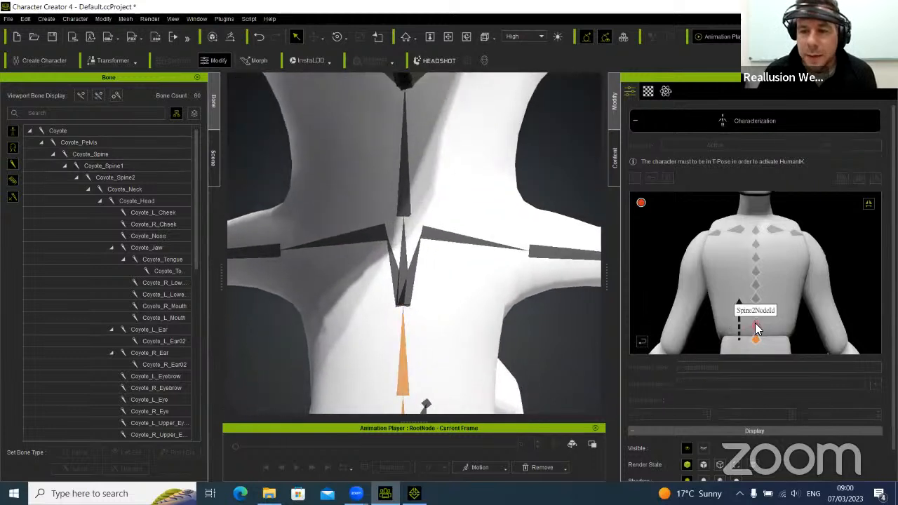
left_click(403, 289)
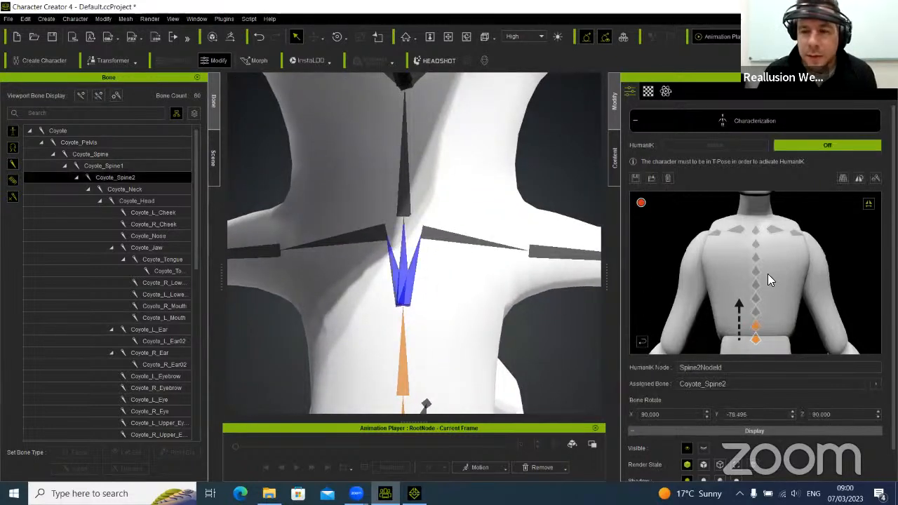
left_click(775, 230)
left_click(425, 237)
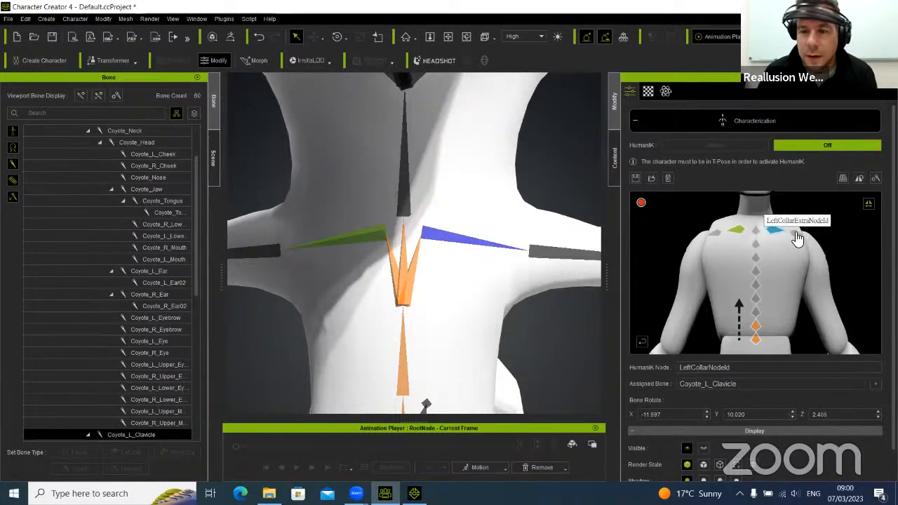
Assign the Coyote_L_UpperArm bone to LeftCollarExtraNodeId
left_click(795, 235)
left_click(559, 258)
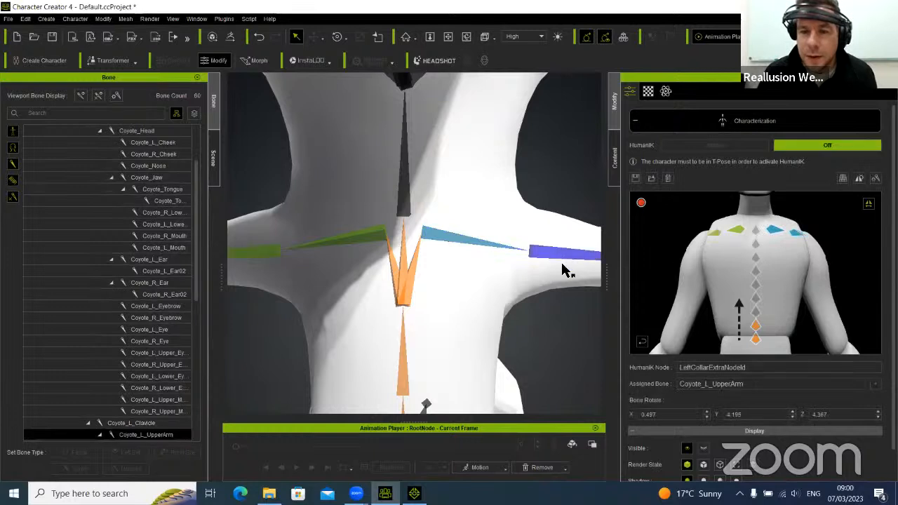
scroll(421, 257, "up", 5)
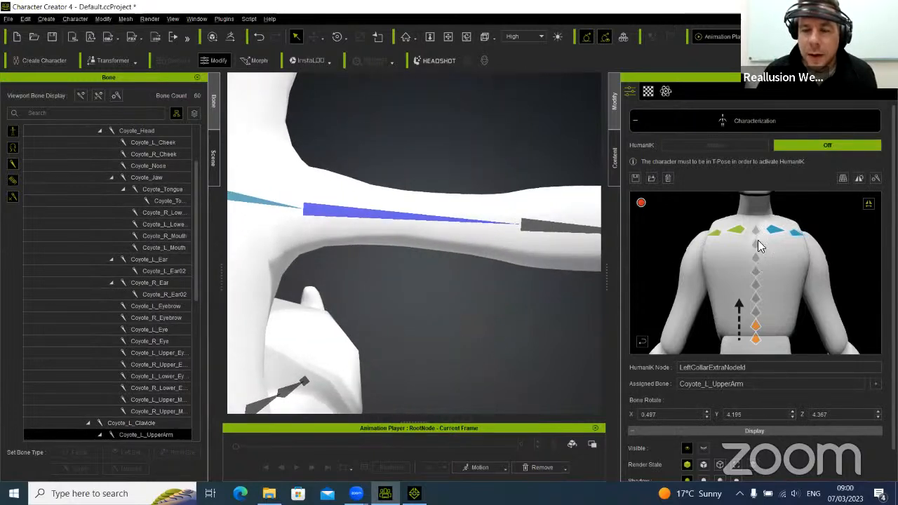
Return to the full-body nodes and assign Coyote_L_UpperArm to LeftShoulderNodeId, clearing its LeftCollarExtraNodeId assignment
left_click(642, 341)
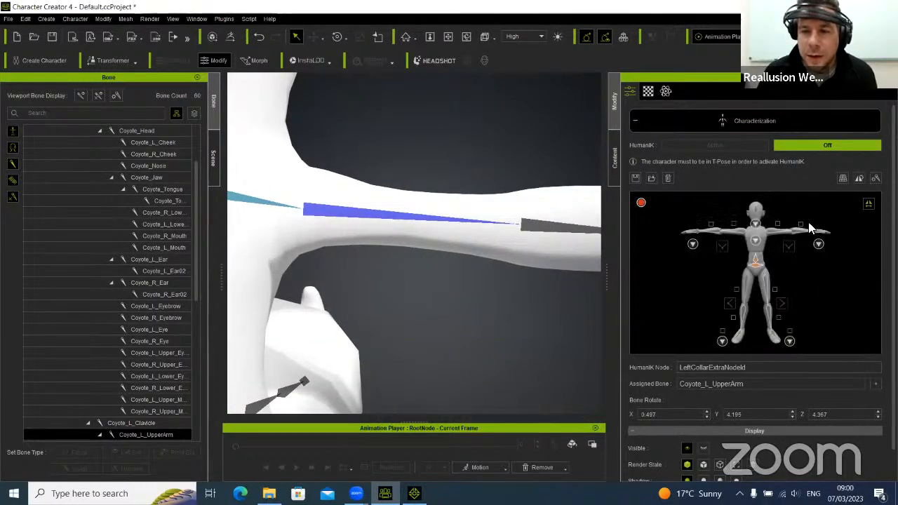
left_click(778, 226)
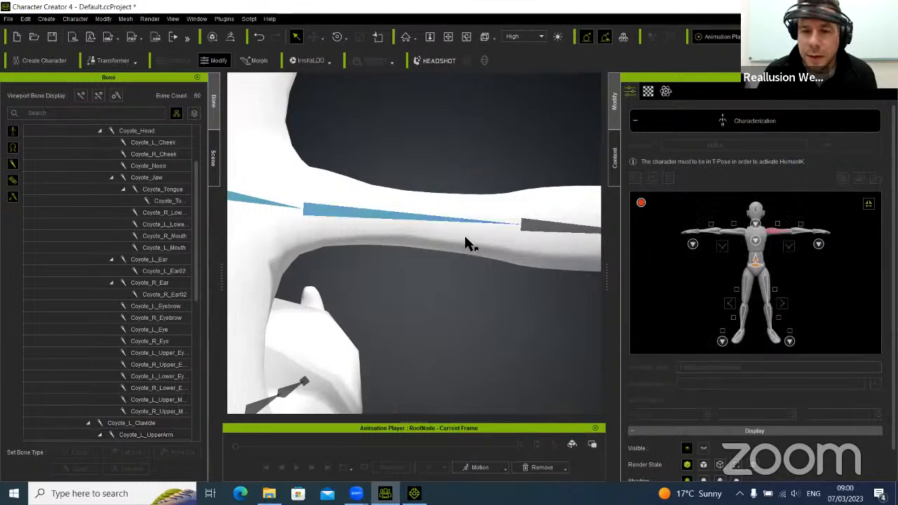
left_click(366, 221)
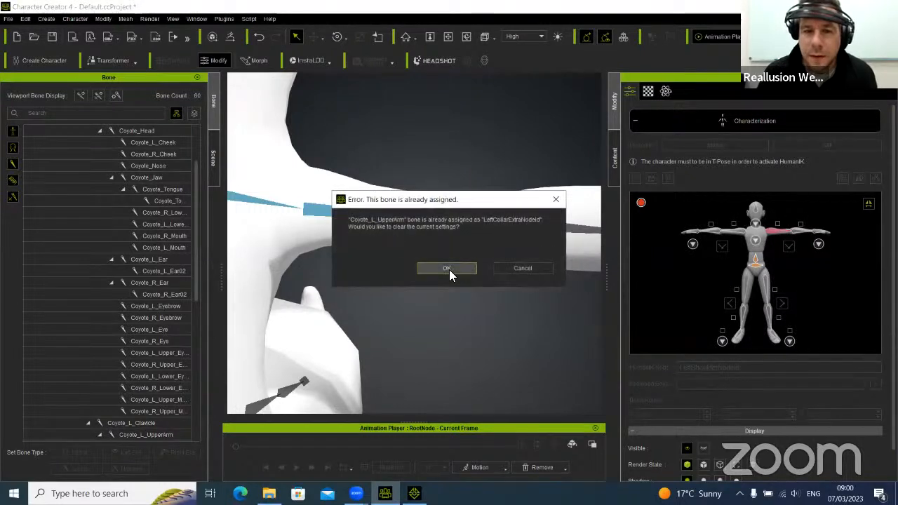
left_click(439, 268)
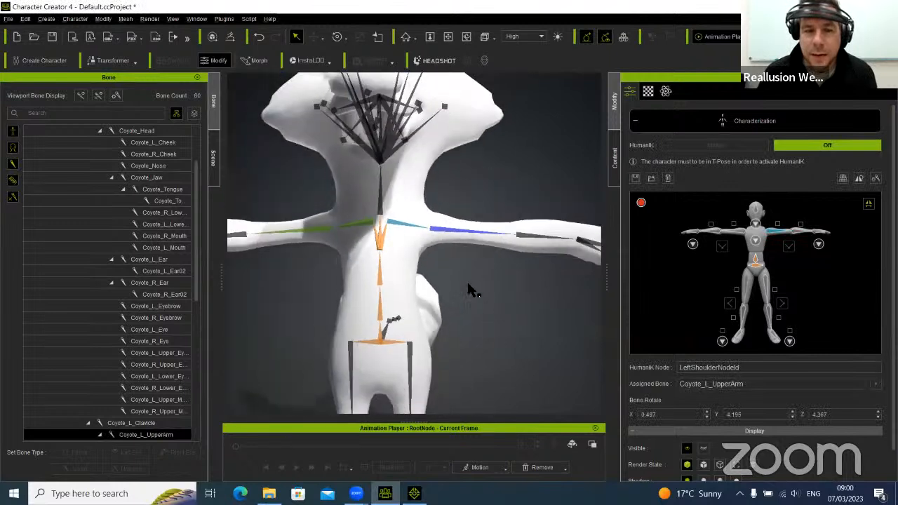
Assign the Coyote_R_UpperArm bone to RightShoulderNodeId, clearing its RightCollarExtraNodeId assignment
left_click(734, 230)
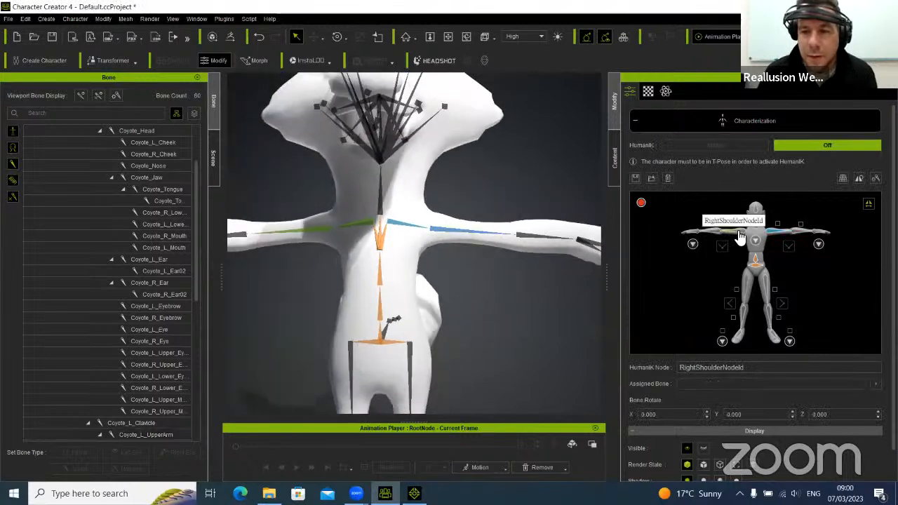
left_click(318, 231)
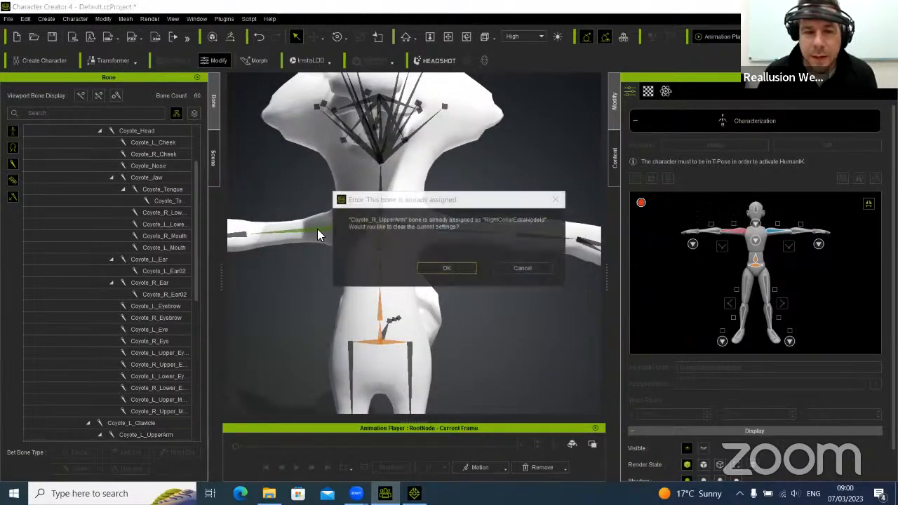
left_click(446, 266)
Assign the Coyote_L_Forearm bone to LeftElbowNodeId and the Coyote_L_Hand bone to the left wrist node
middle_click_drag(411, 295, 439, 289)
scroll(439, 289, "down", 2)
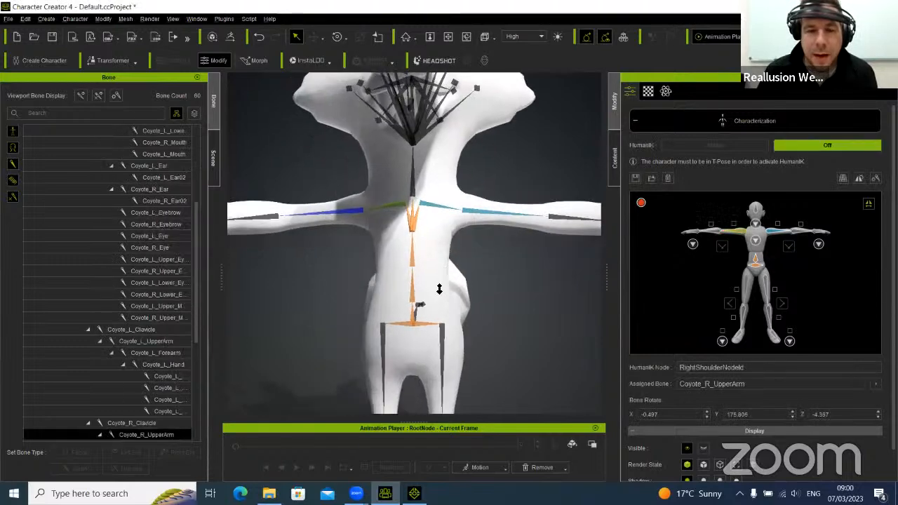
double_click(797, 232)
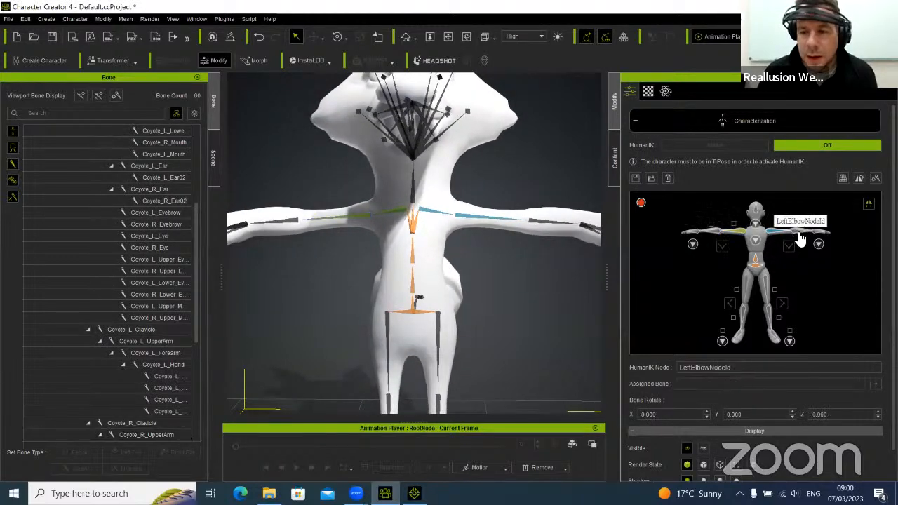
left_click(538, 224)
right_click_drag(533, 269, 442, 274)
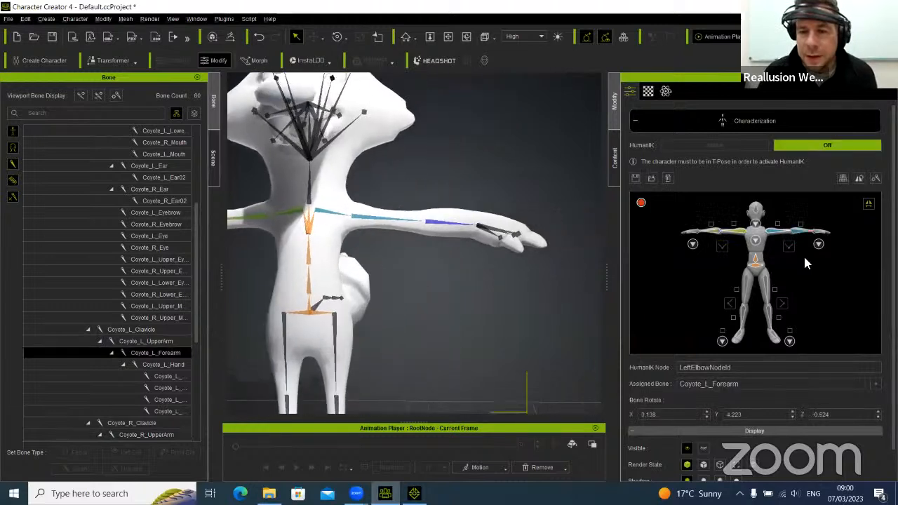
double_click(822, 235)
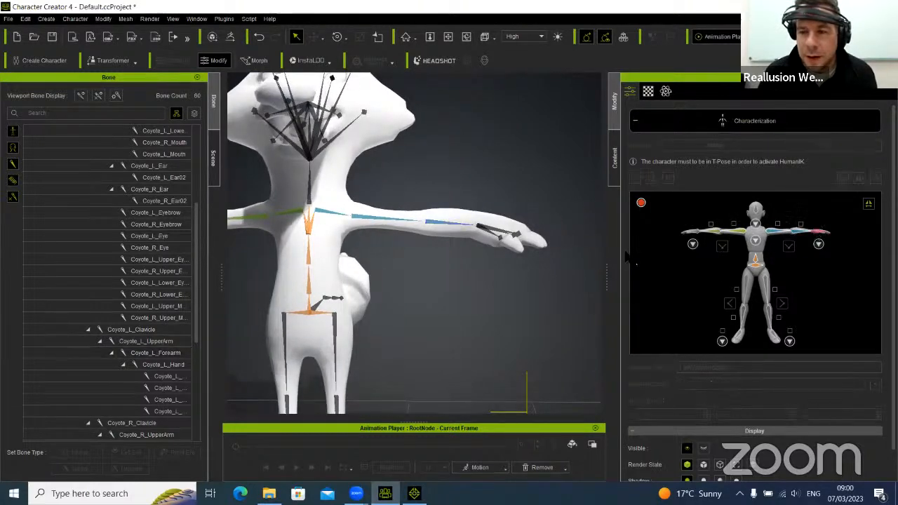
left_click(484, 233)
Assign the Coyote_L_Thigh bone to LeftHipNodeId
right_click_drag(407, 335, 601, 235)
double_click(768, 280)
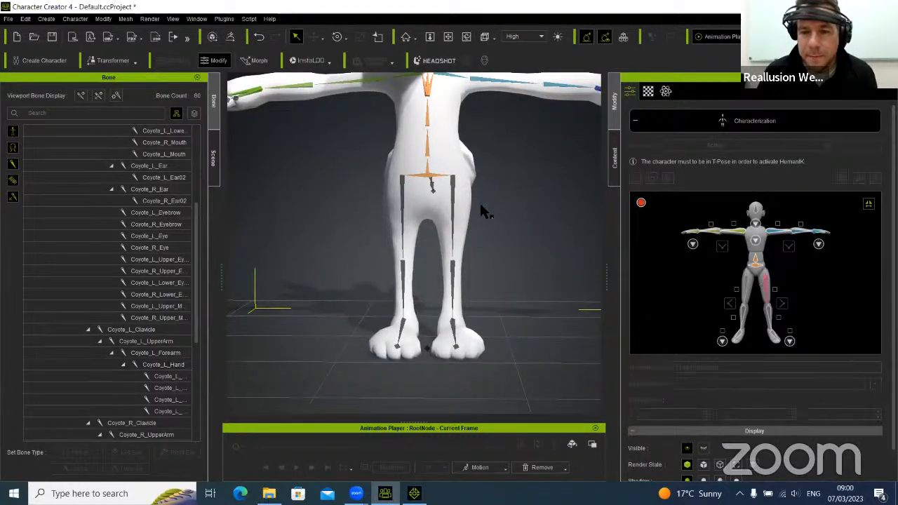
left_click(455, 200)
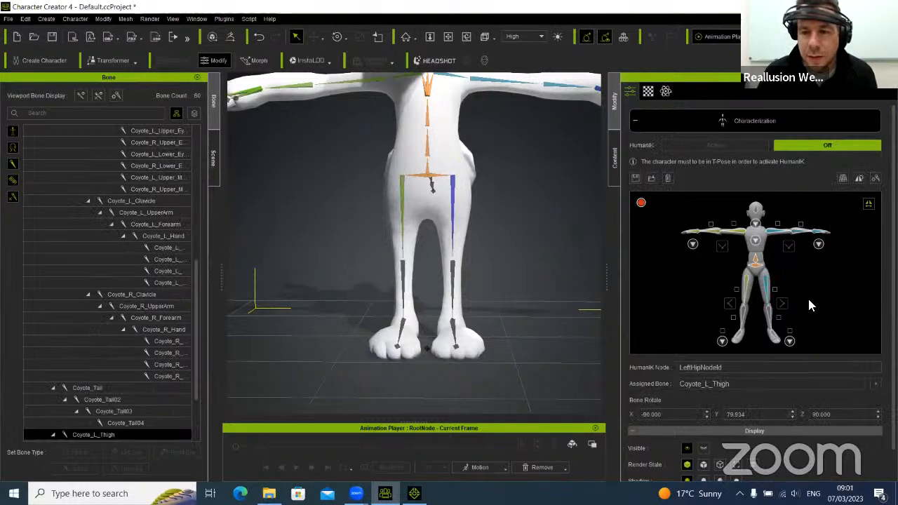
Assign the Coyote_L_Calf bone to LeftKneeNodeId and the Coyote_L_Foot bone to LeftAnkleNodeId
double_click(770, 313)
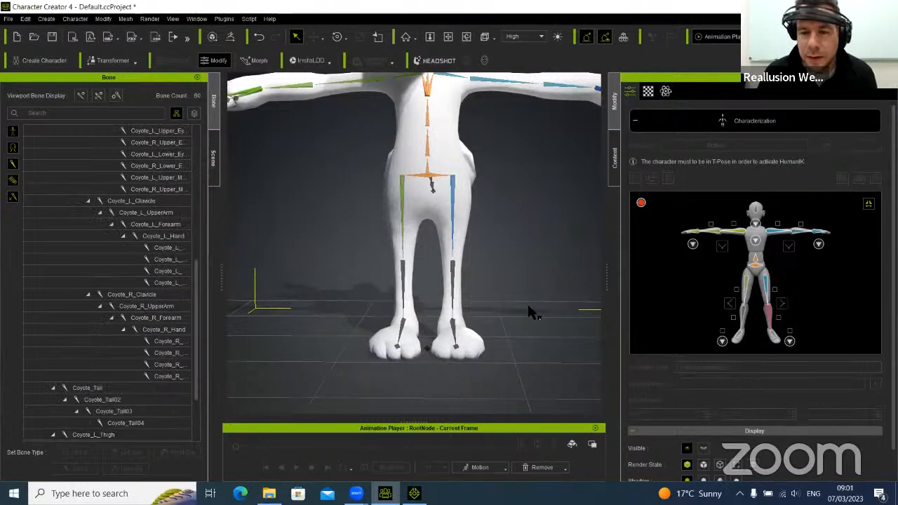
left_click(454, 281)
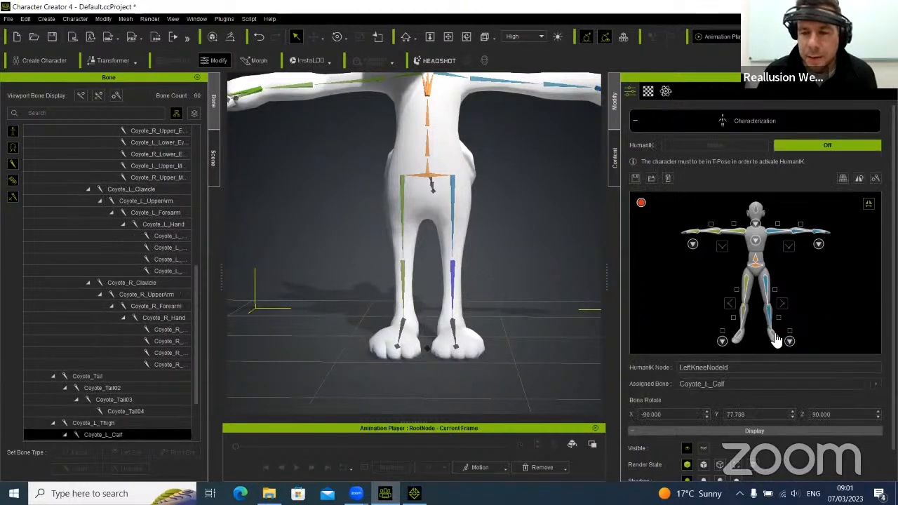
double_click(771, 339)
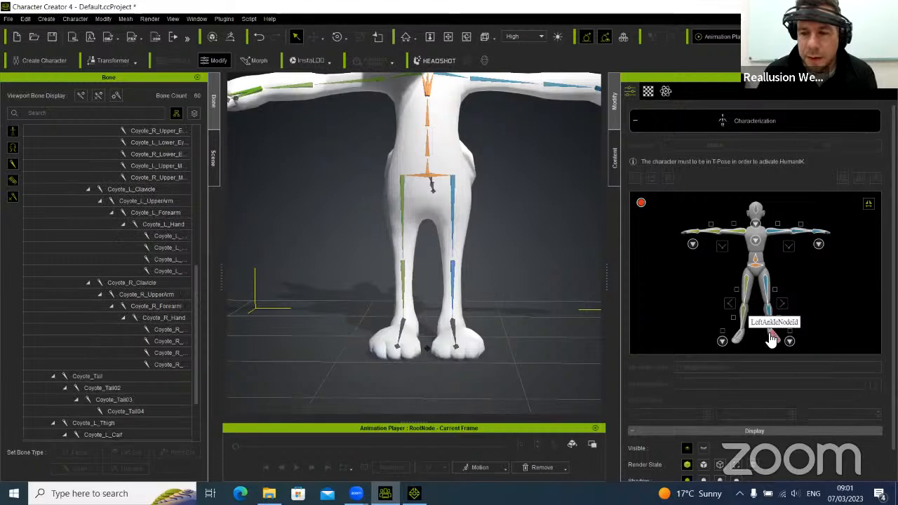
left_click(453, 329)
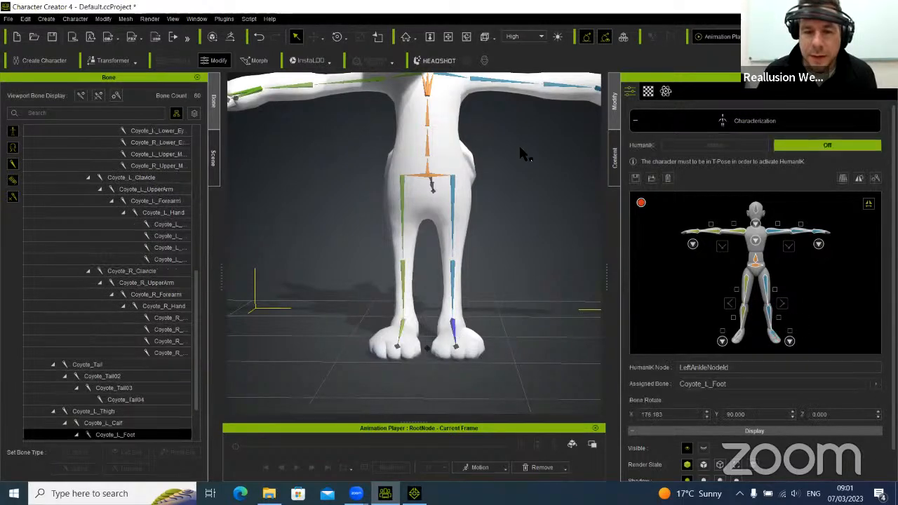
Assign the Coyote_Neck bone to NeckNodeId and return to the full-body node map
right_click_drag(512, 217, 473, 238)
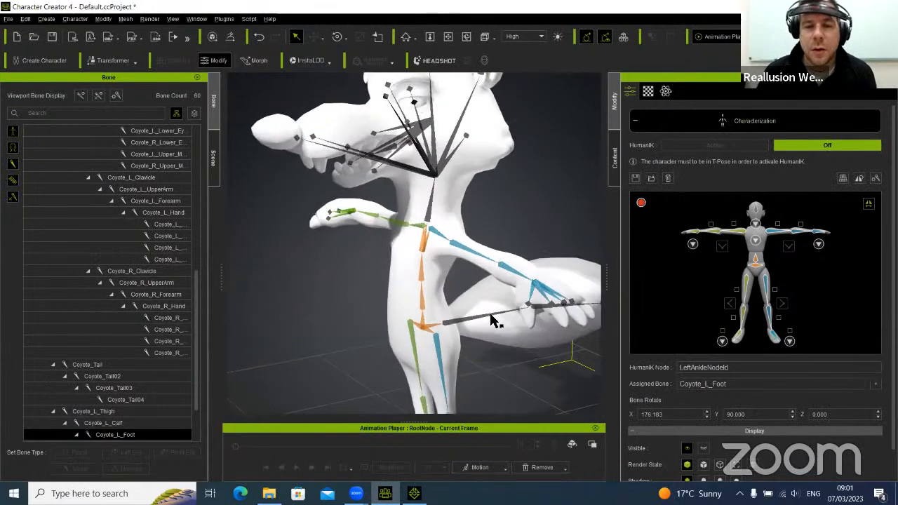
middle_click_drag(446, 248, 460, 326)
scroll(456, 262, "up", 8)
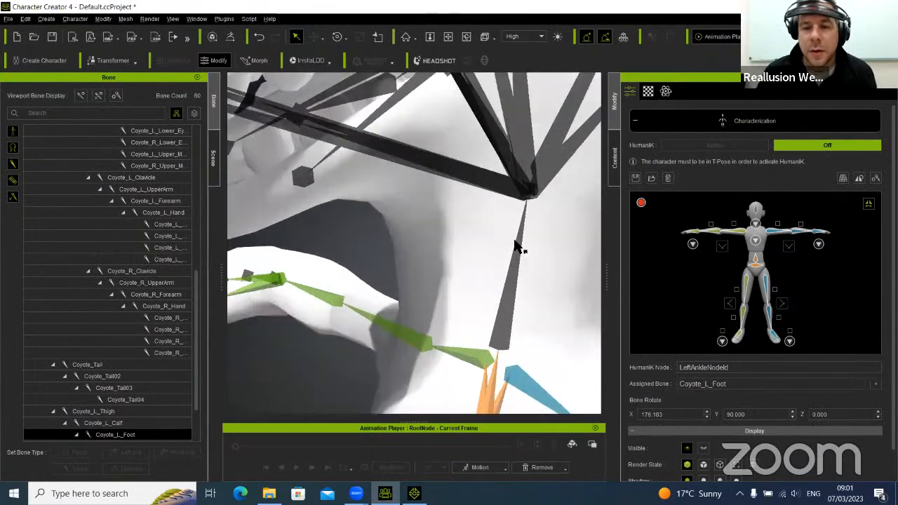
middle_click_drag(516, 245, 425, 273)
right_click_drag(425, 273, 510, 288)
scroll(510, 288, "down", 3)
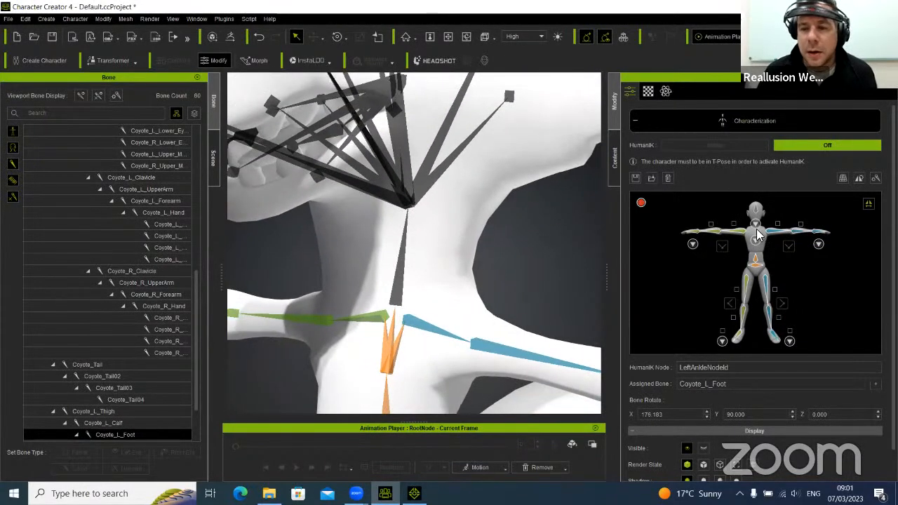
left_click(756, 225)
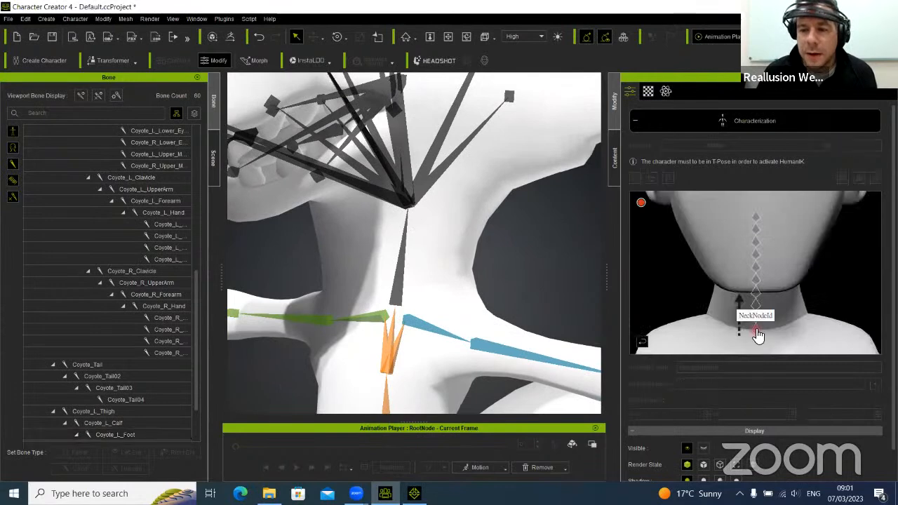
left_click(399, 288)
middle_click_drag(536, 192, 537, 296)
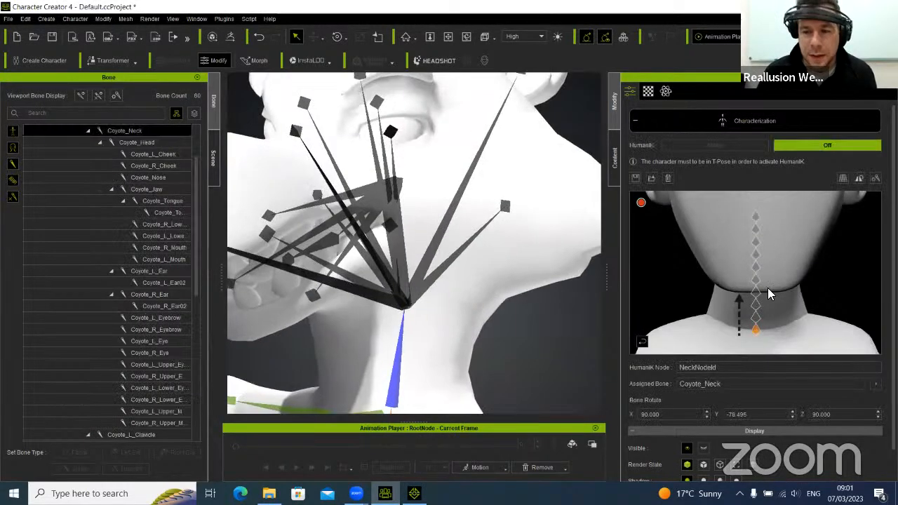
left_click(641, 345)
Assign the Coyote_Head bone to HeadNodeId
middle_click_drag(458, 251, 468, 287)
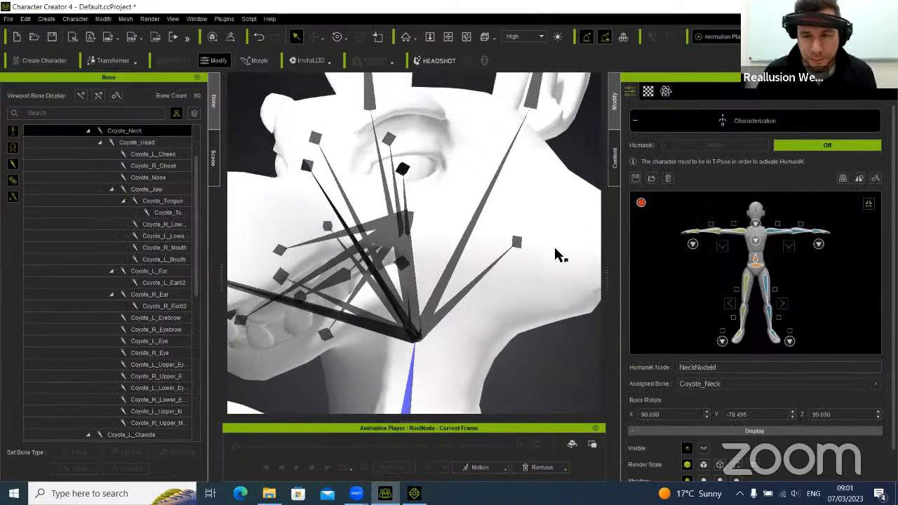
left_click(756, 212)
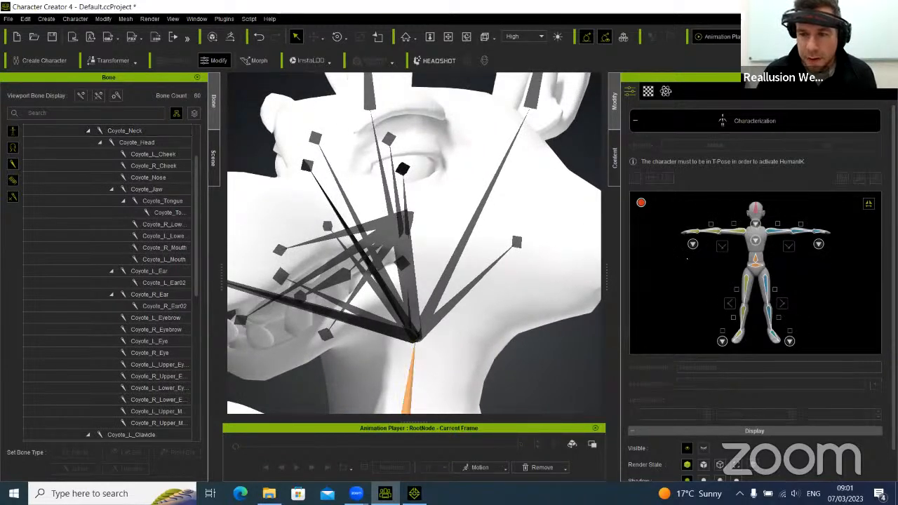
left_click(419, 333)
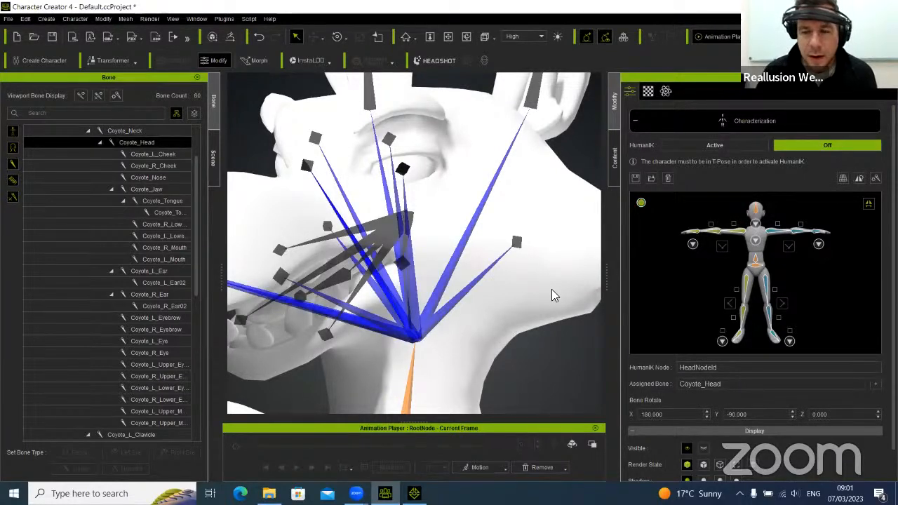
Activate HumanIK for the mapped Coyote skeleton and leave the Characterization mode
scroll(435, 326, "down", 6)
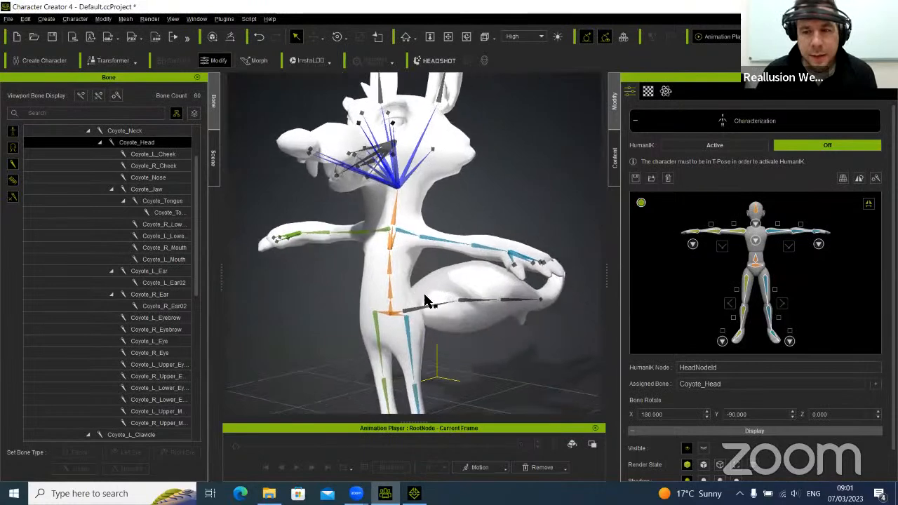
right_click_drag(460, 319, 457, 310)
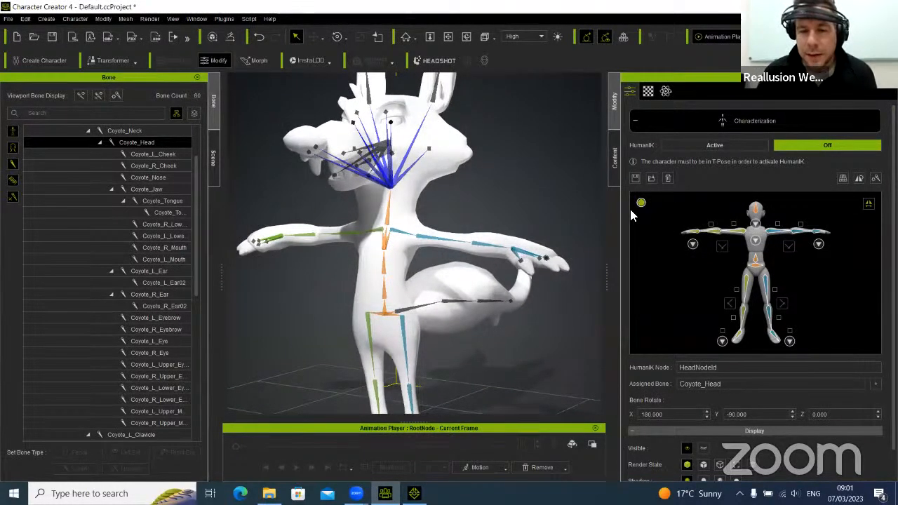
left_click(721, 144)
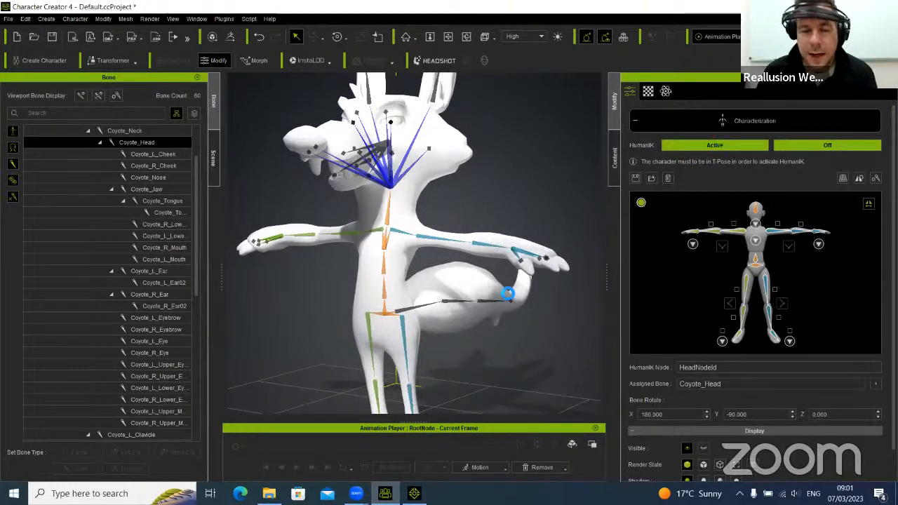
middle_click_drag(473, 336, 498, 314)
right_click_drag(499, 314, 546, 292)
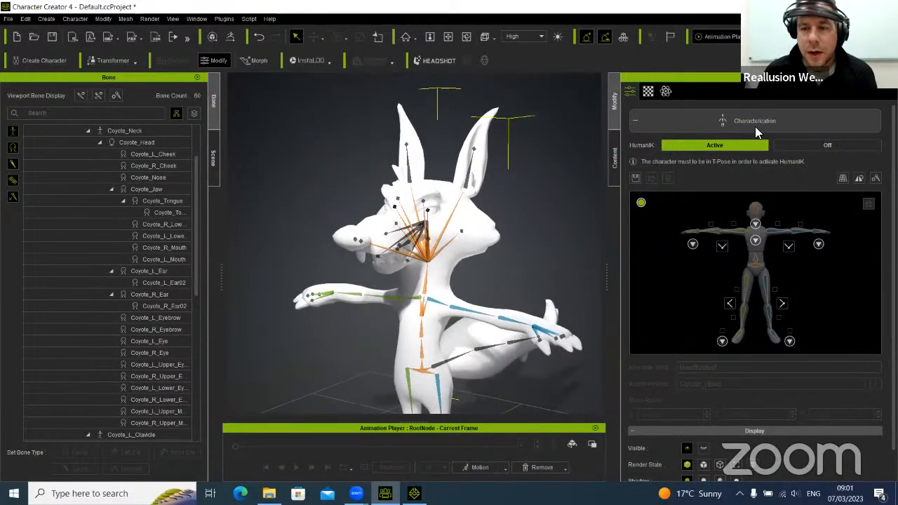
left_click(774, 121)
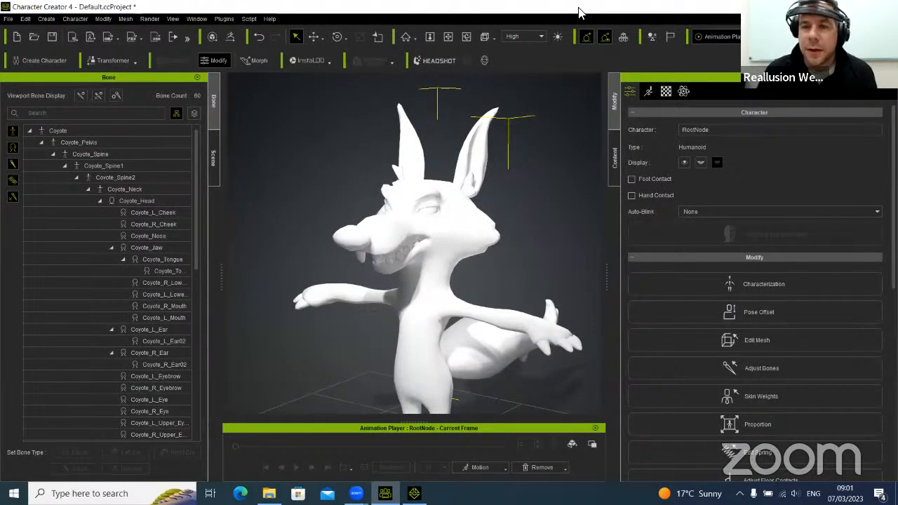
Load the Basecolor image from the Coyote's Original folder into the Coyote material's Base Color channel
left_click(666, 92)
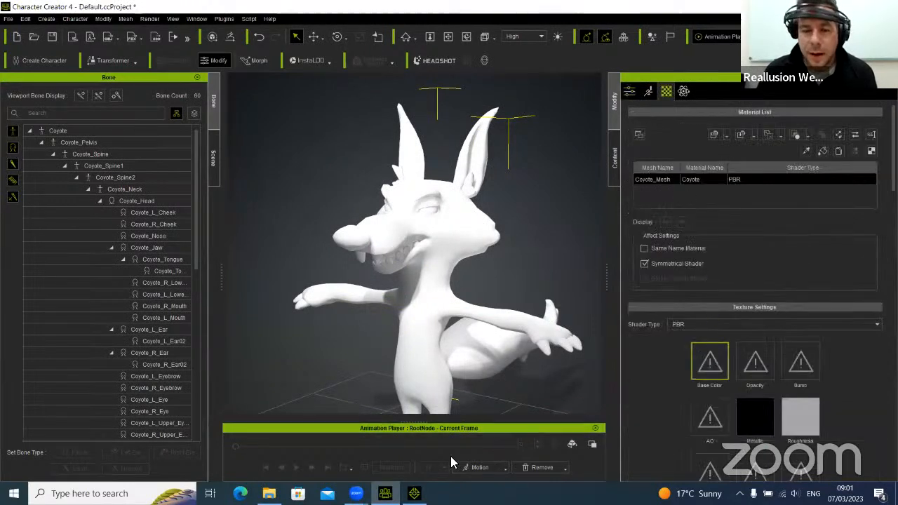
left_click(268, 493)
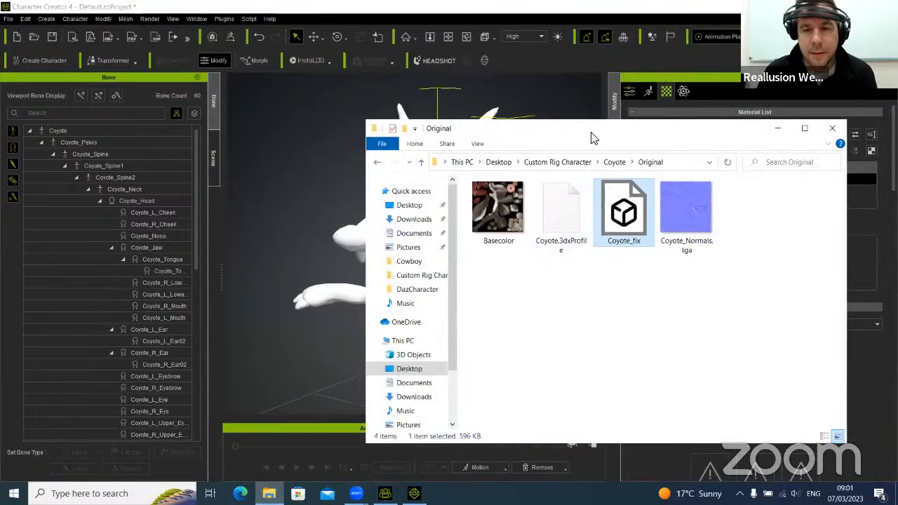
left_click_drag(570, 139, 248, 181)
left_click_drag(177, 253, 713, 361)
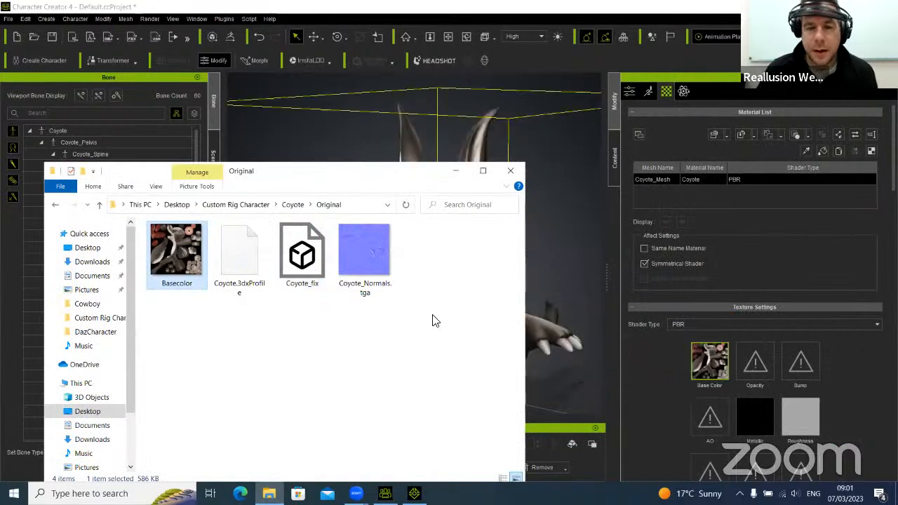
Load the Coyote_Normals texture into the material's Bump channel with the Normal input type
left_click_drag(364, 257, 802, 362)
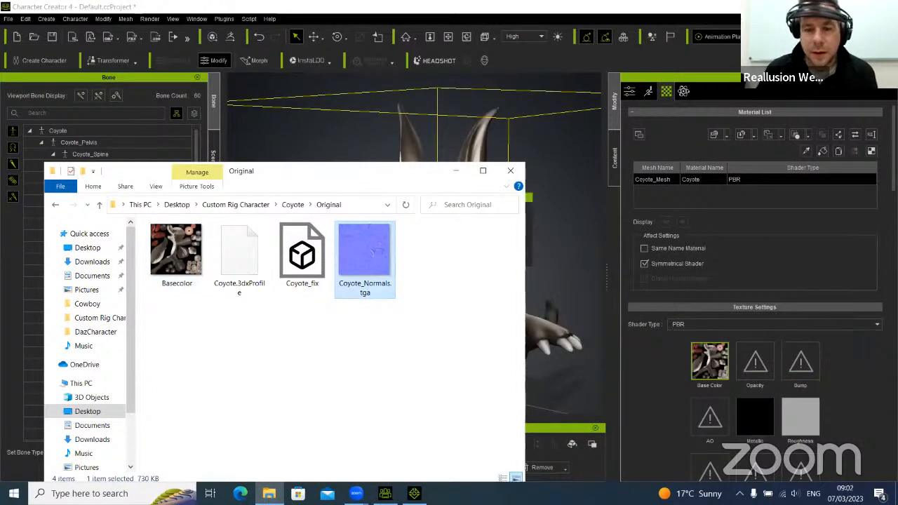
left_click(414, 494)
left_click(415, 493)
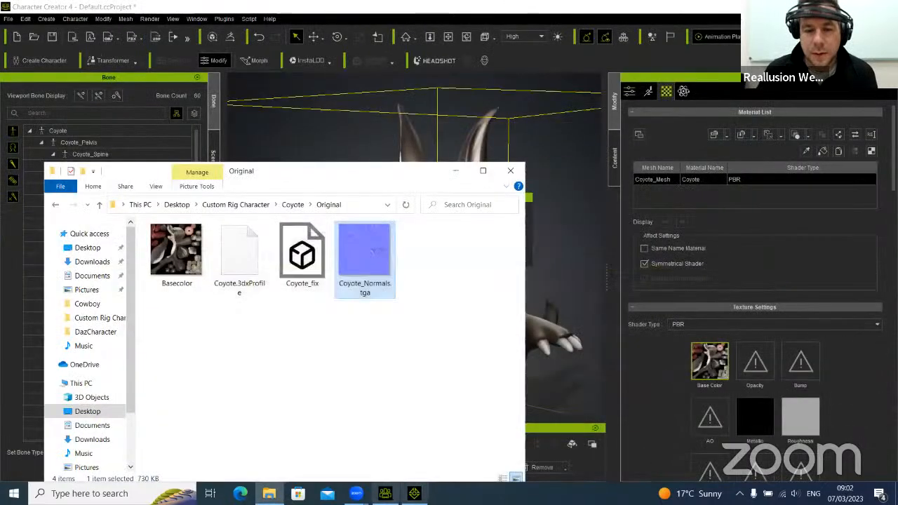
left_click(385, 494)
left_click(400, 238)
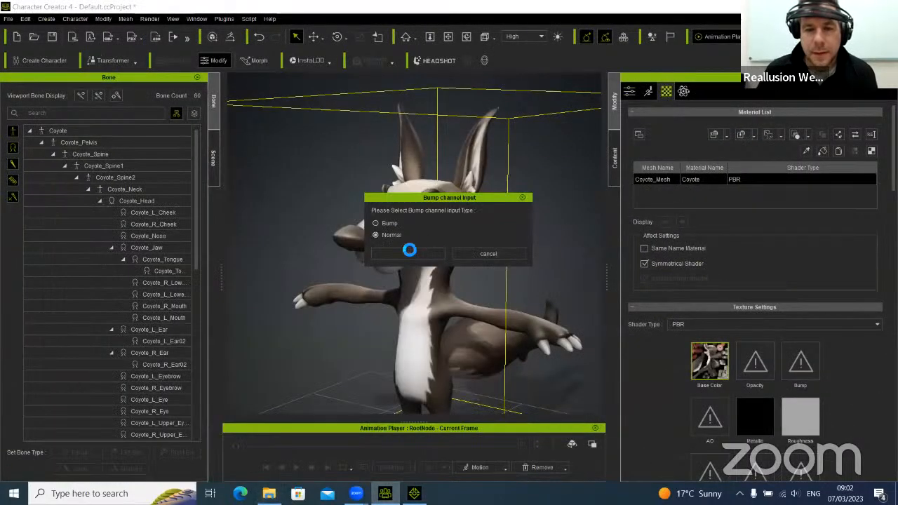
left_click(407, 253)
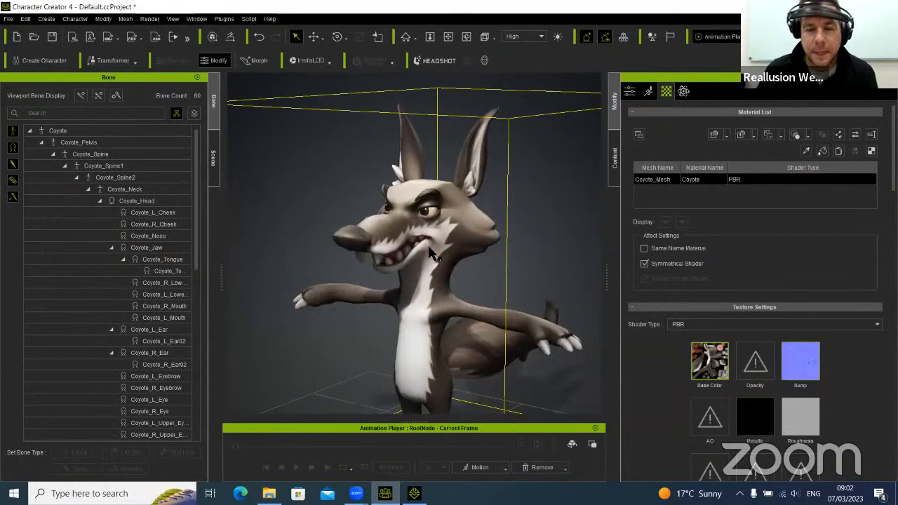
Filter the bone list so that only the facial bones are listed
right_click_drag(379, 331, 432, 318)
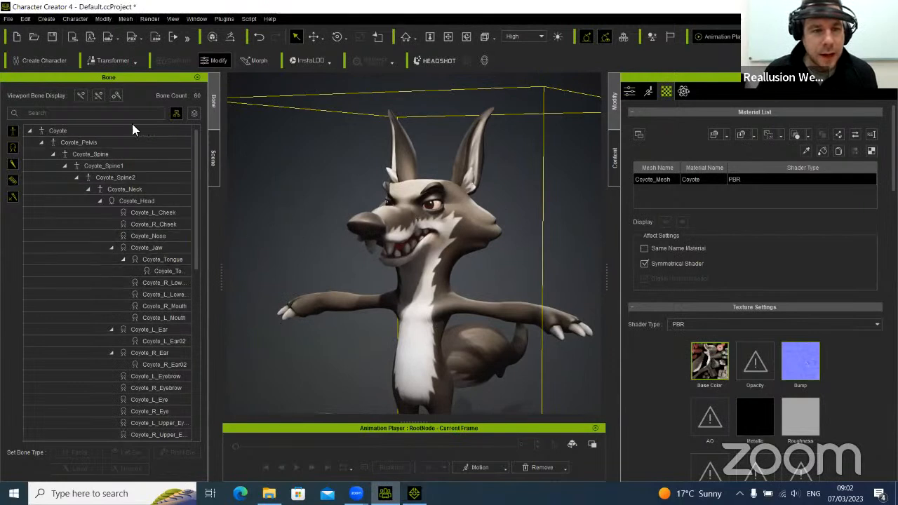
left_click(14, 166)
left_click(12, 181)
left_click(12, 196)
left_click(14, 132)
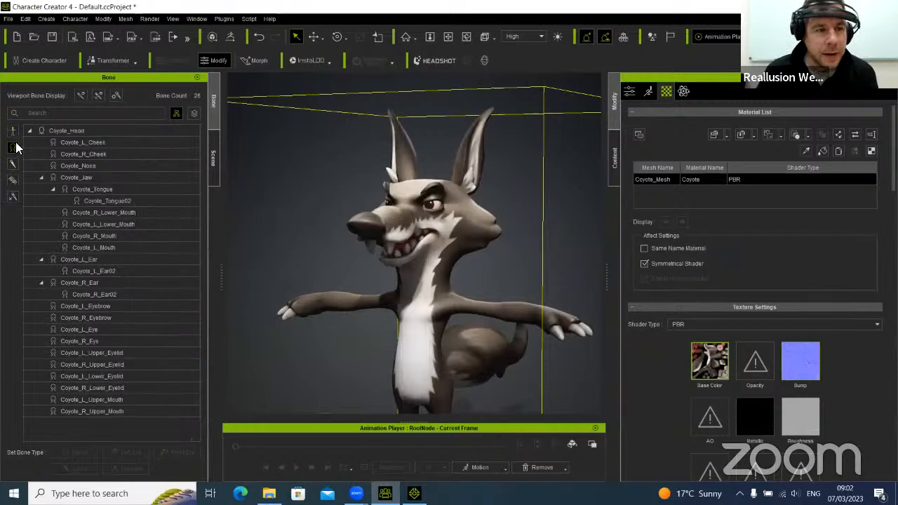
Select the Coyote_Jaw bone and display the bones on the model in the viewport
left_click(90, 175)
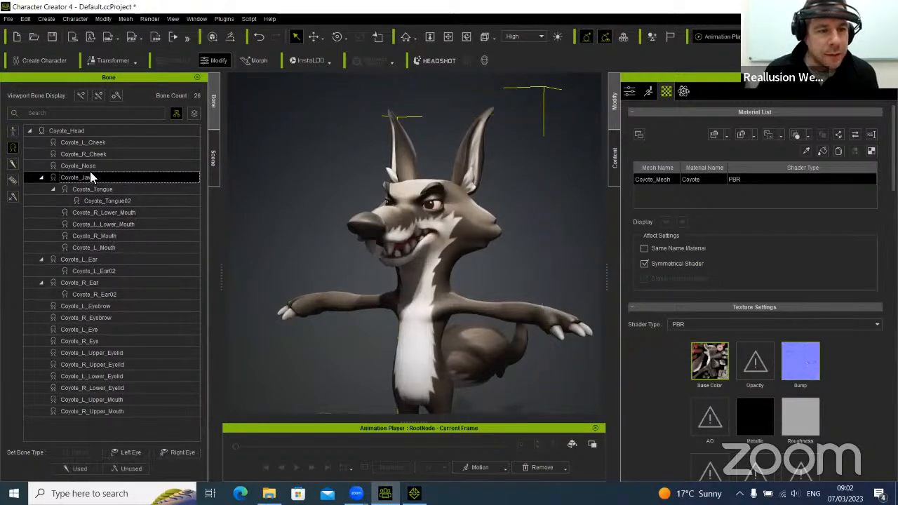
left_click(82, 96)
right_click_drag(477, 291, 448, 207, "alt")
middle_click_drag(450, 210, 514, 290, "alt")
left_click_drag(513, 289, 272, 265, "alt")
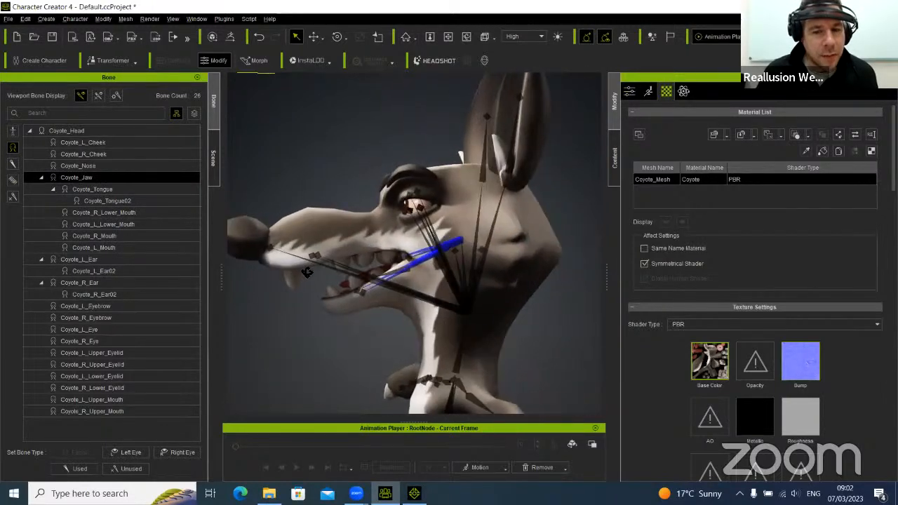
Set the bone type of Coyote_L_Eye to Left Eye and of Coyote_R_Eye to Right Eye
left_click(86, 260)
left_click(98, 341)
left_click(94, 330)
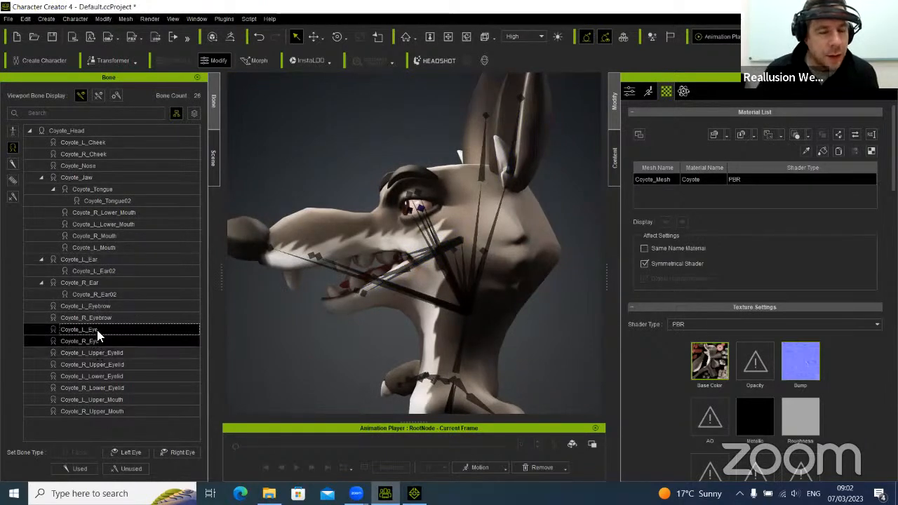
left_click(90, 339)
left_click(90, 332)
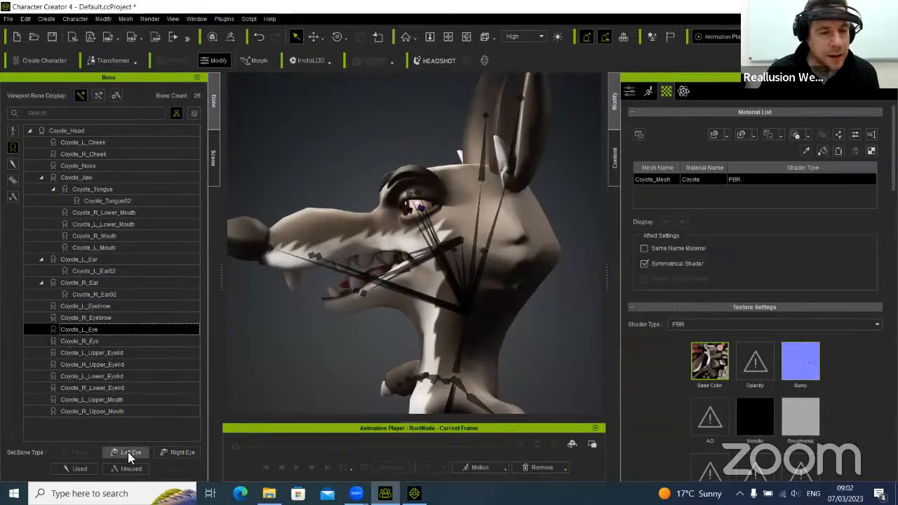
left_click(130, 455)
left_click(83, 341)
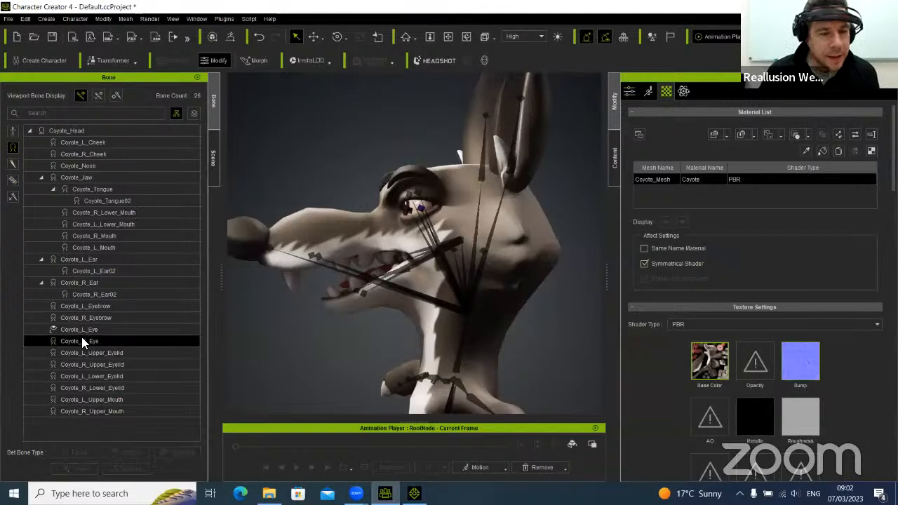
left_click(176, 452)
Examine the facial bones and highlight Coyote_Jaw on the model
left_click(115, 412)
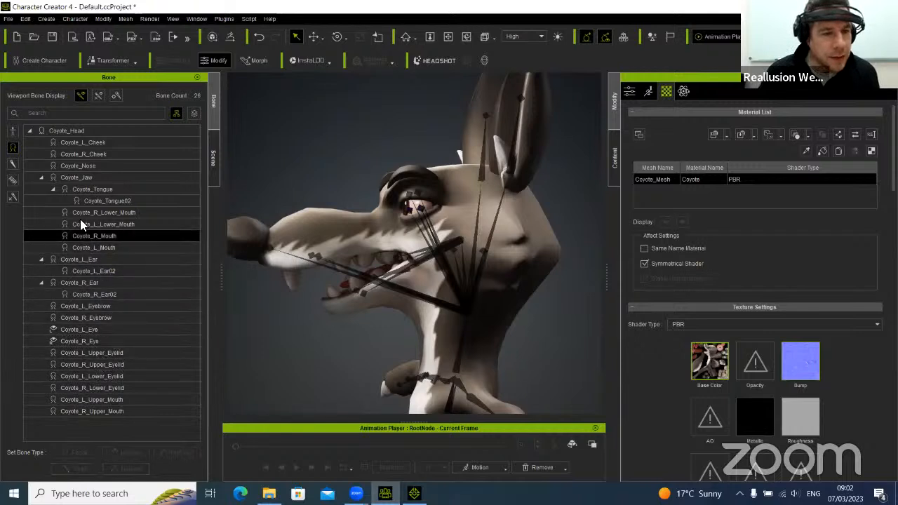
left_click(85, 179)
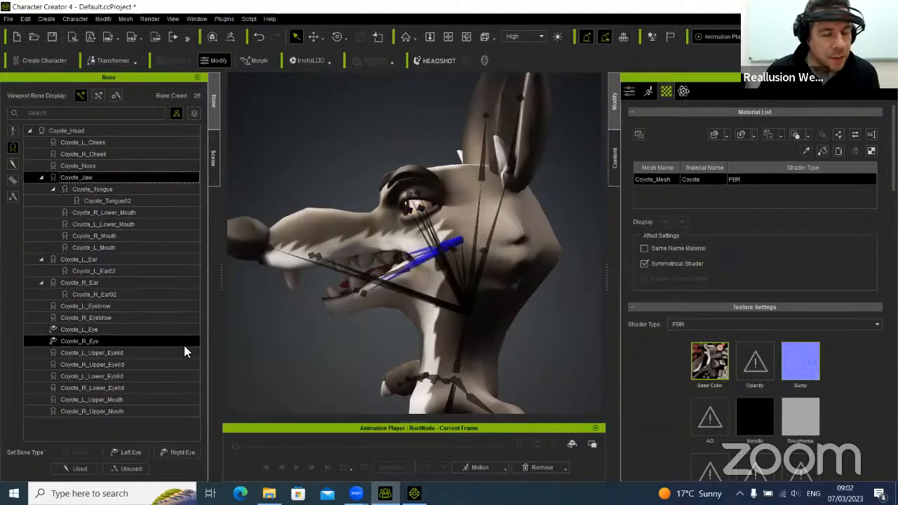
left_click(163, 331)
left_click(89, 166)
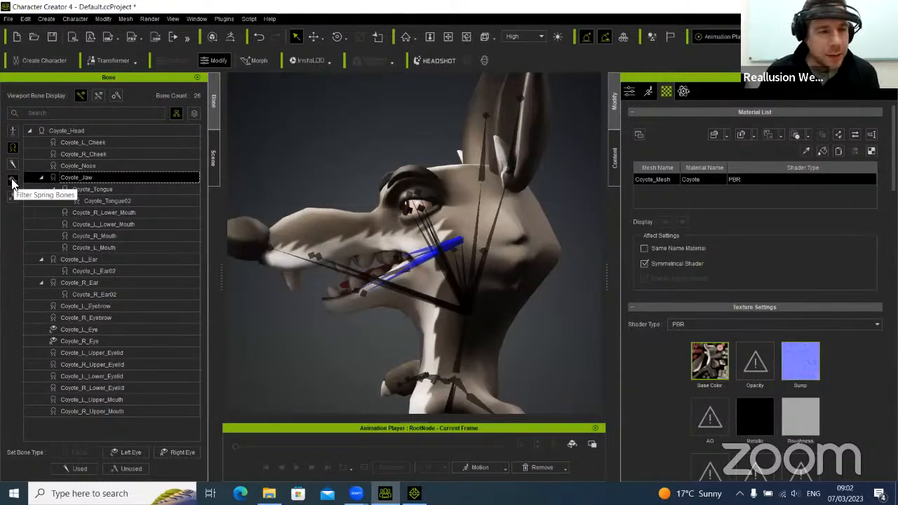
right_click_drag(420, 288, 453, 306)
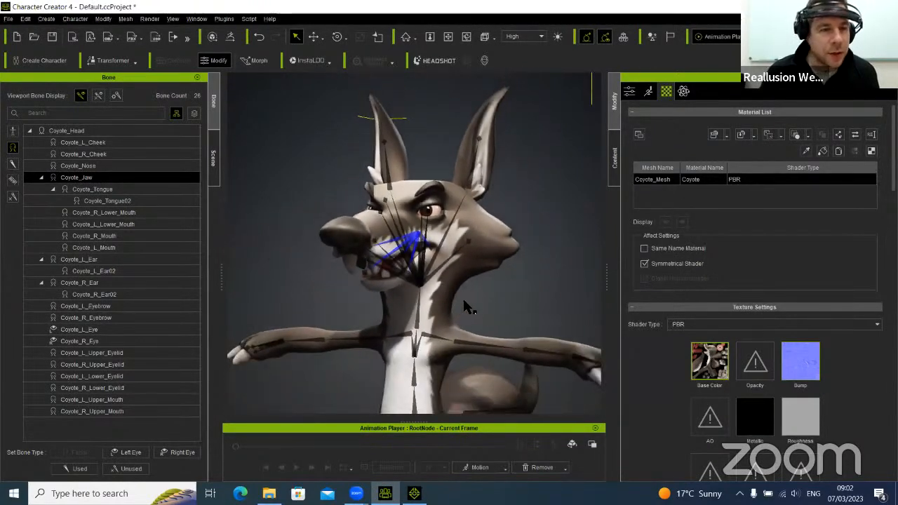
Open the Facial Profile Editor, dock it beside the viewport and enable Edit Expressions
left_click(715, 40)
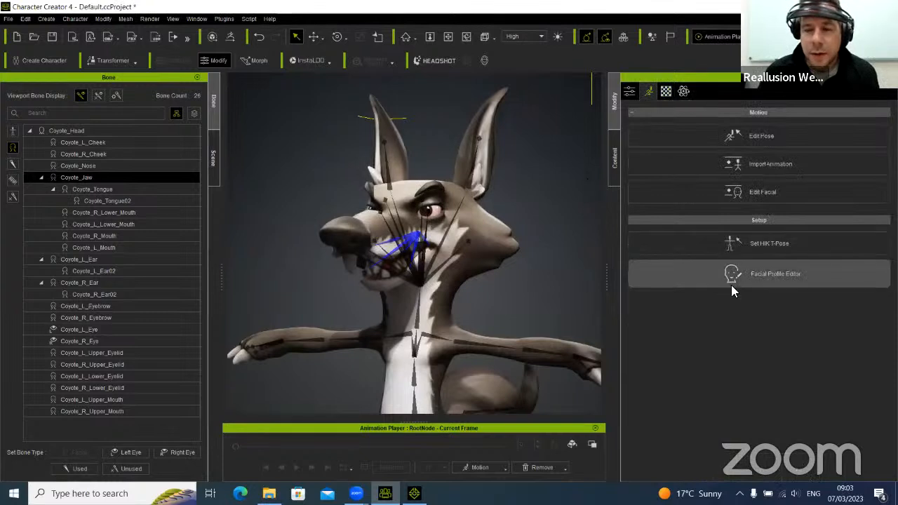
left_click(753, 277)
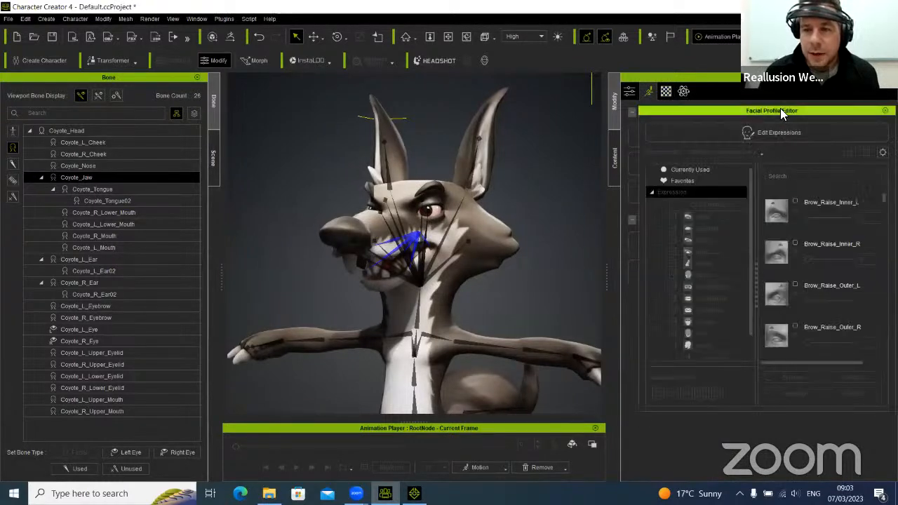
left_click_drag(782, 114, 758, 209)
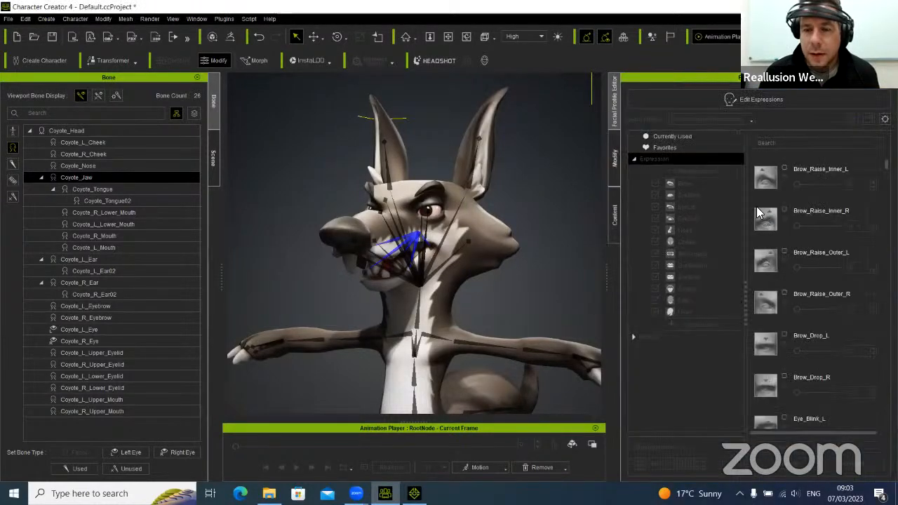
left_click(753, 97)
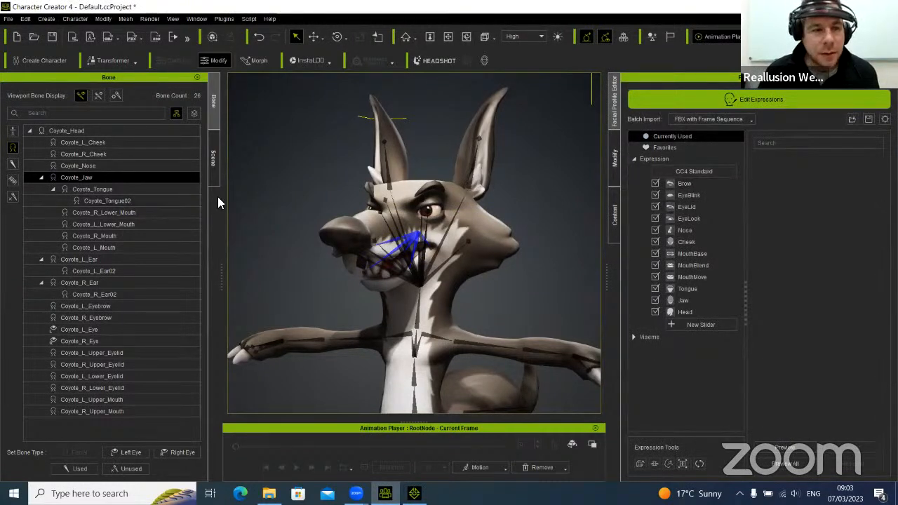
Show the Jaw expressions, start proportion editing for them and select the Coyote_Jaw bone
right_click_drag(533, 301, 482, 302)
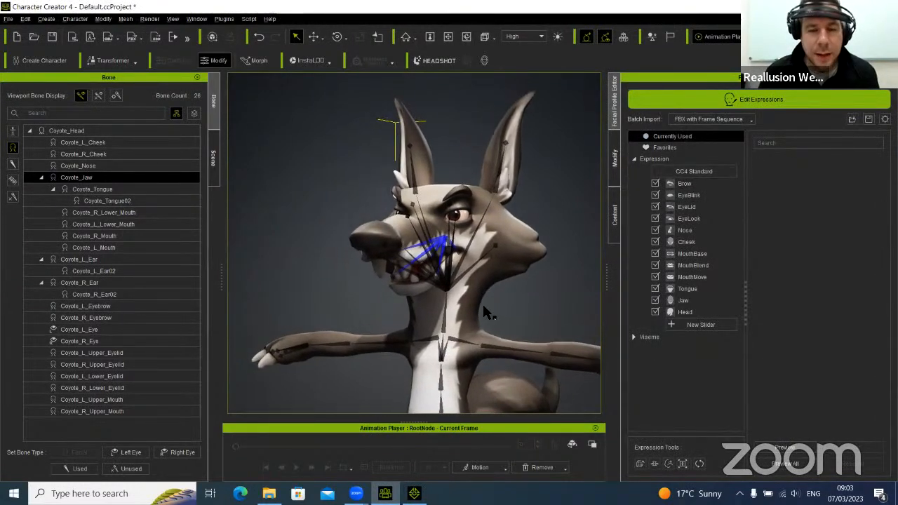
scroll(439, 247, "up", 6)
scroll(486, 265, "down", 3)
right_click_drag(487, 267, 435, 261)
left_click(683, 302)
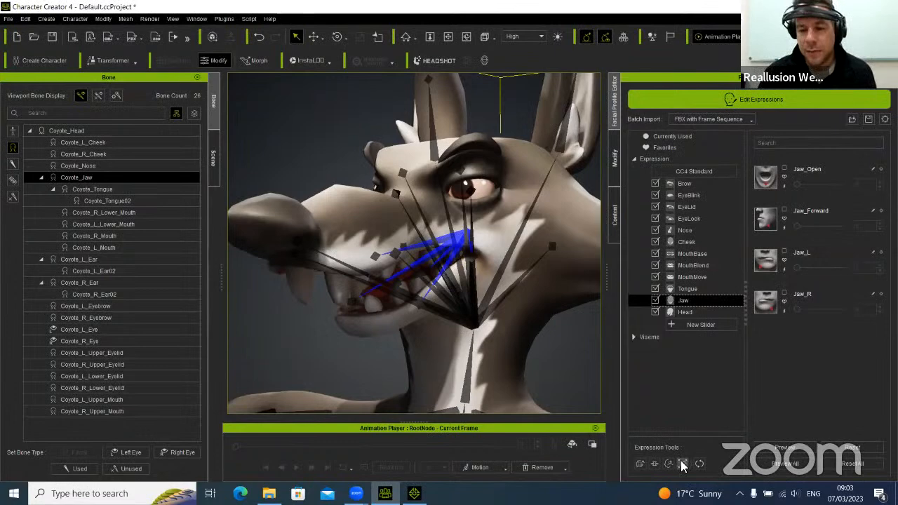
left_click(684, 465)
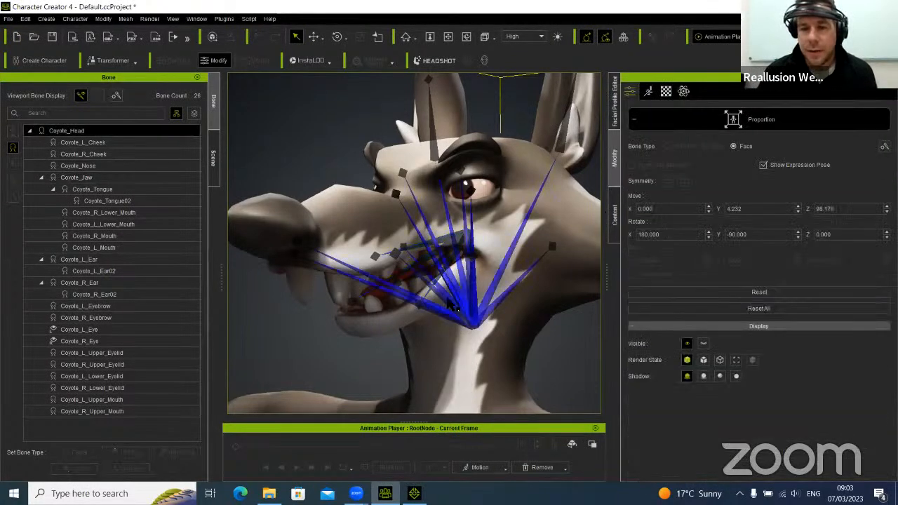
left_click(113, 179)
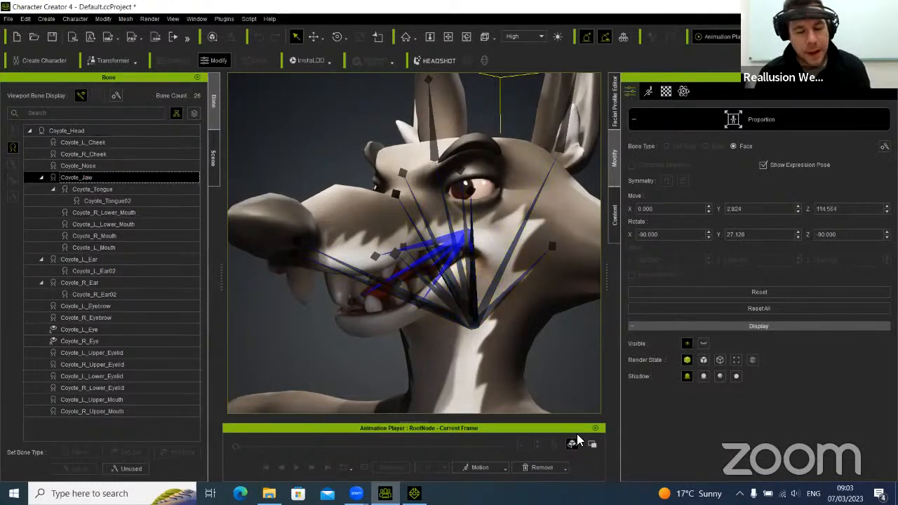
Rotate Coyote_Jaw downward to open the mouth wide, to a Y rotation of about 51
key("e")
left_click_drag(447, 216, 444, 217)
right_click_drag(455, 367, 395, 319)
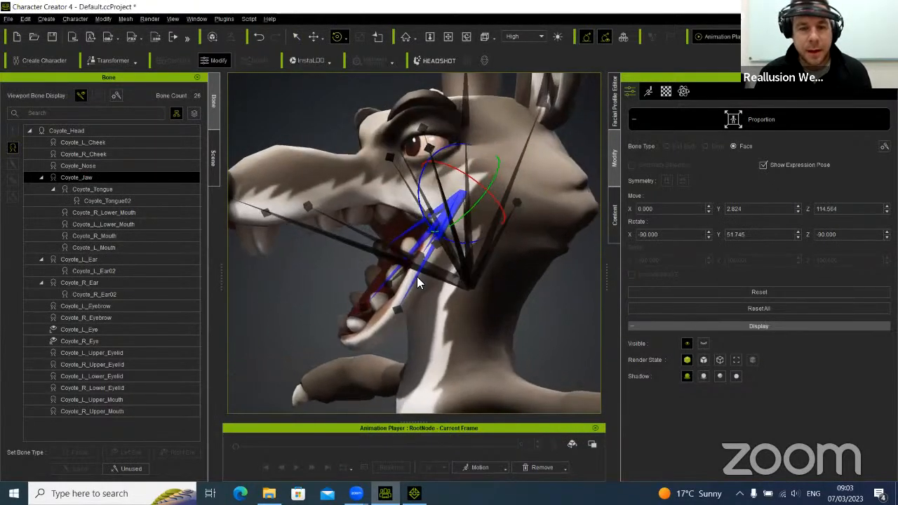
mouse_move(428, 186)
left_mouse_down()
mouse_move(429, 195)
mouse_move(427, 187)
left_mouse_up()
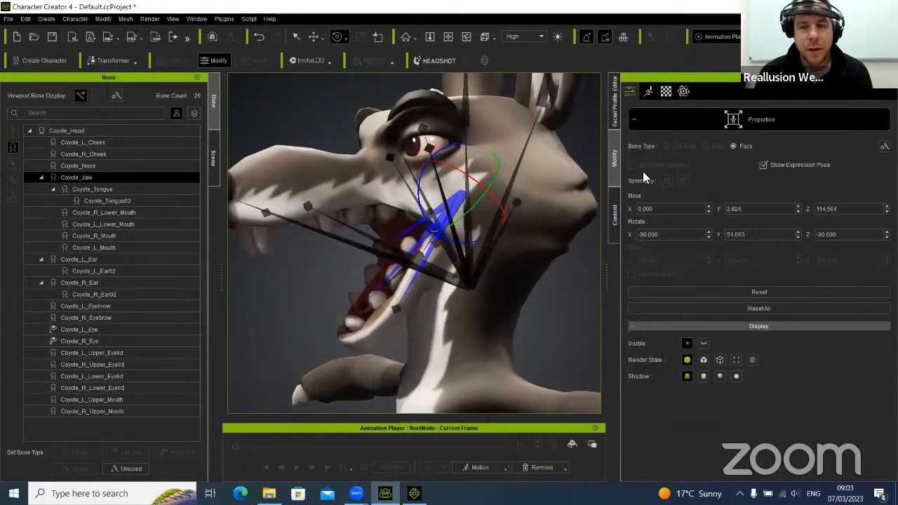
Finish proportion editing, assign the open-mouth pose to Jaw_Open in the Facial Profile Editor and return its slider to 0
left_click(771, 120)
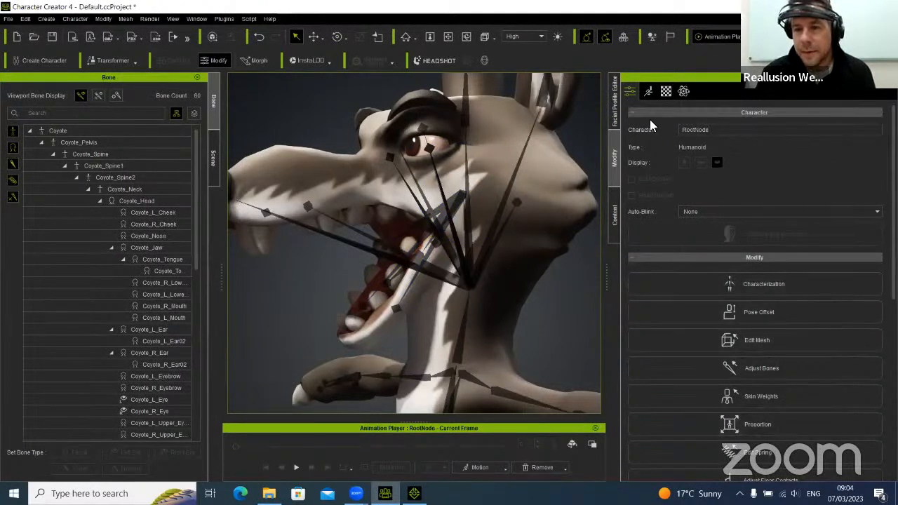
left_click(649, 92)
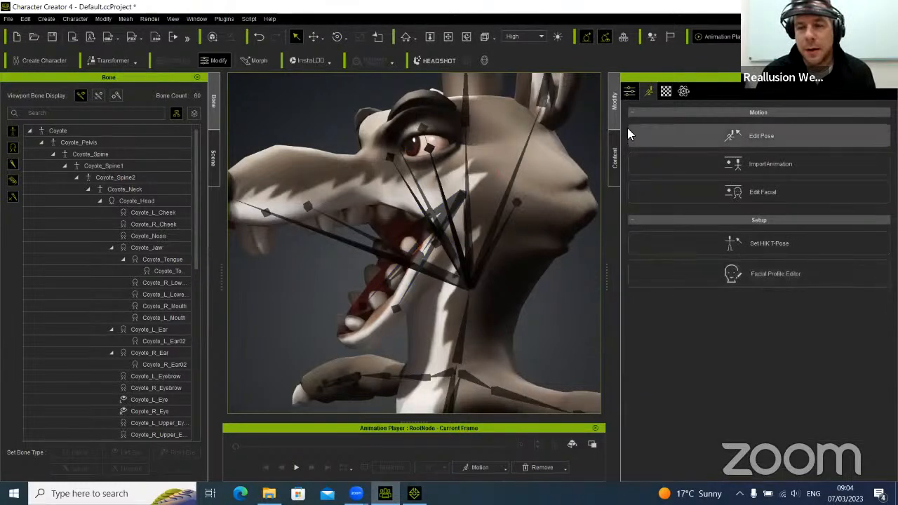
left_click(777, 275)
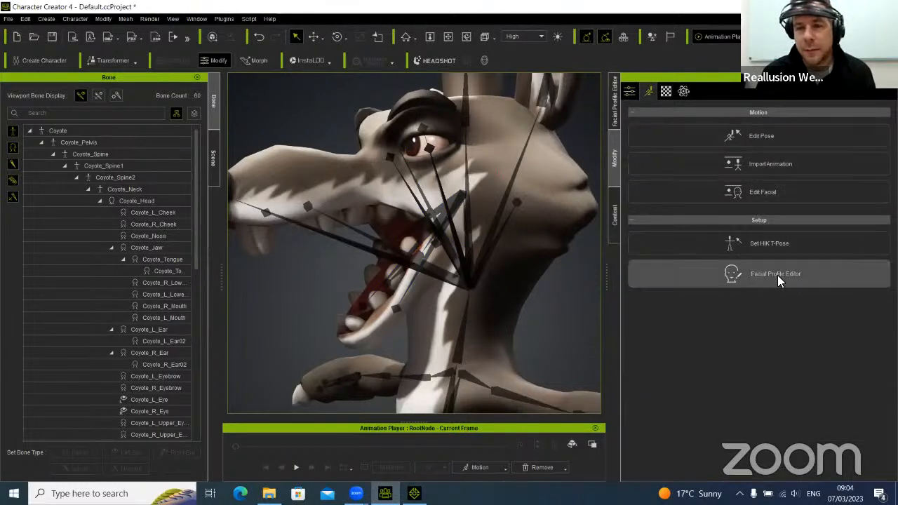
left_click(612, 102)
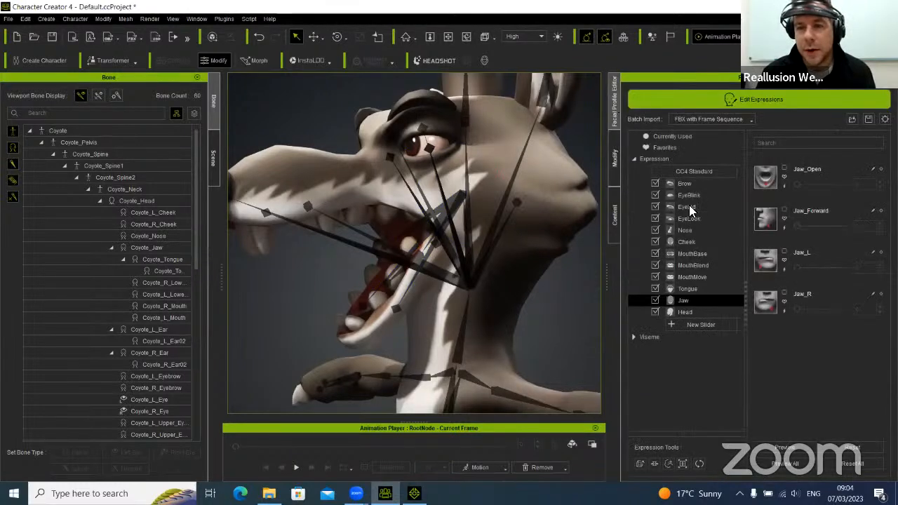
left_click(784, 185)
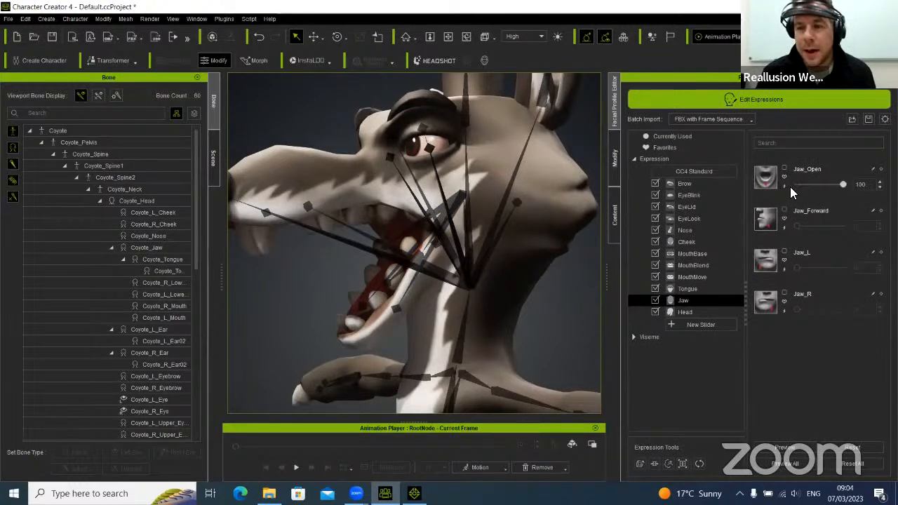
left_click_drag(842, 185, 797, 188)
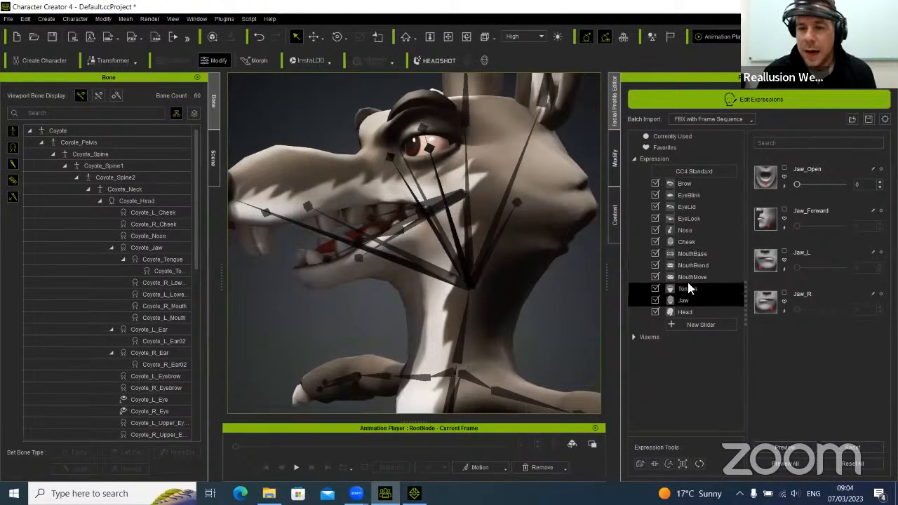
Show the EyeLook expressions and, with proportion editing, rotate Coyote_L_Eye toward the character's left to a Z rotation of about -47
left_click(690, 219)
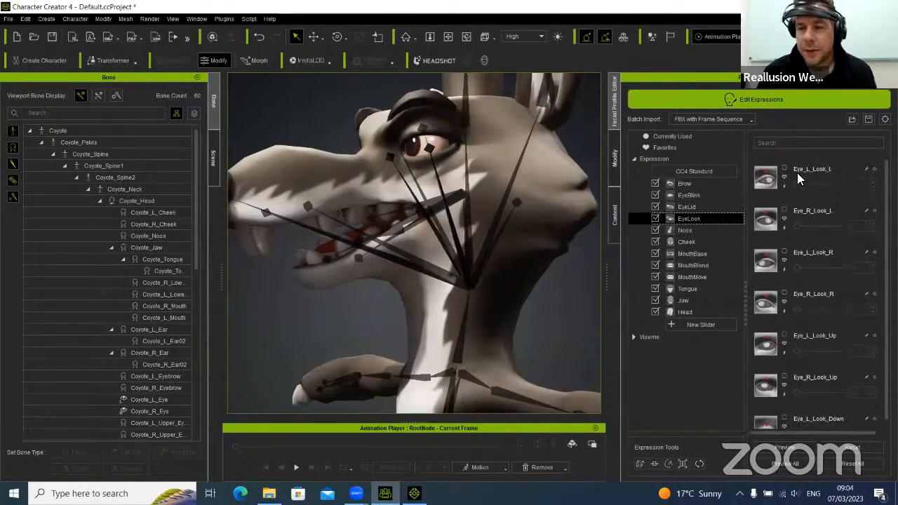
left_click(683, 464)
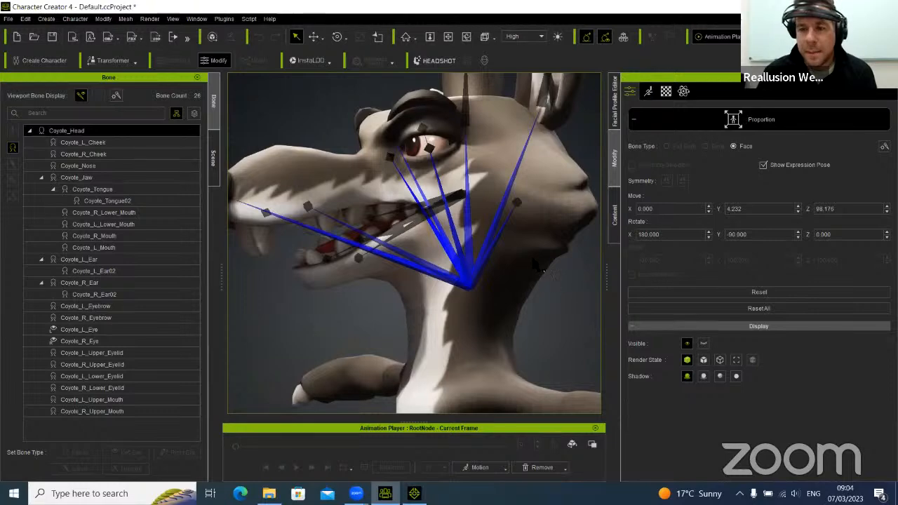
left_click(102, 329)
right_click_drag(370, 162, 527, 200)
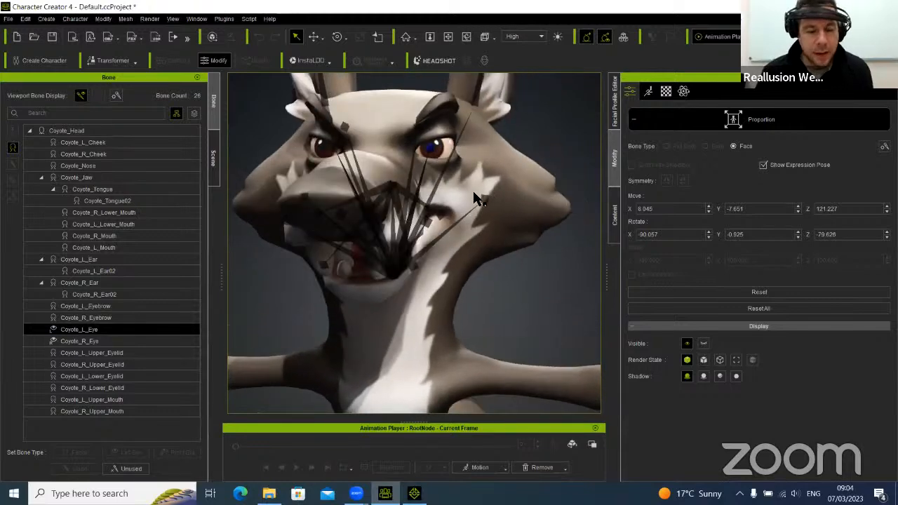
key("e")
left_click_drag(455, 154, 472, 156)
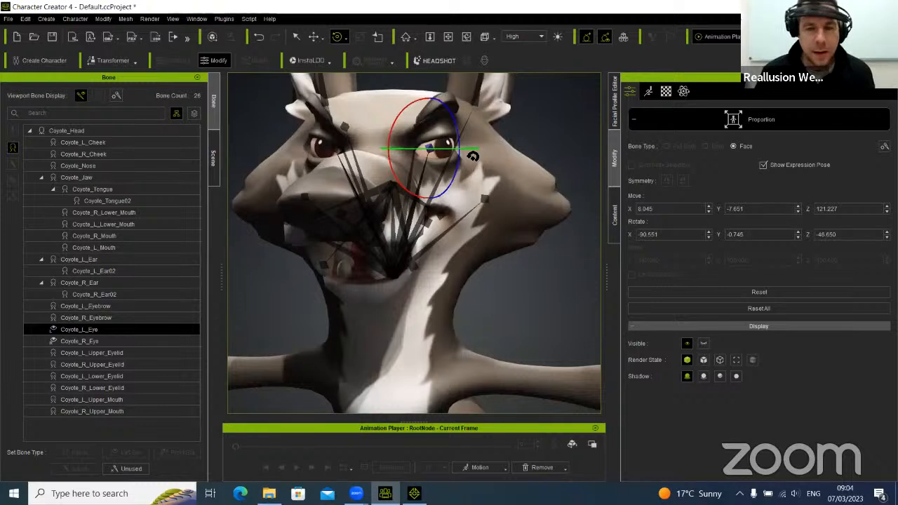
left_click(86, 341)
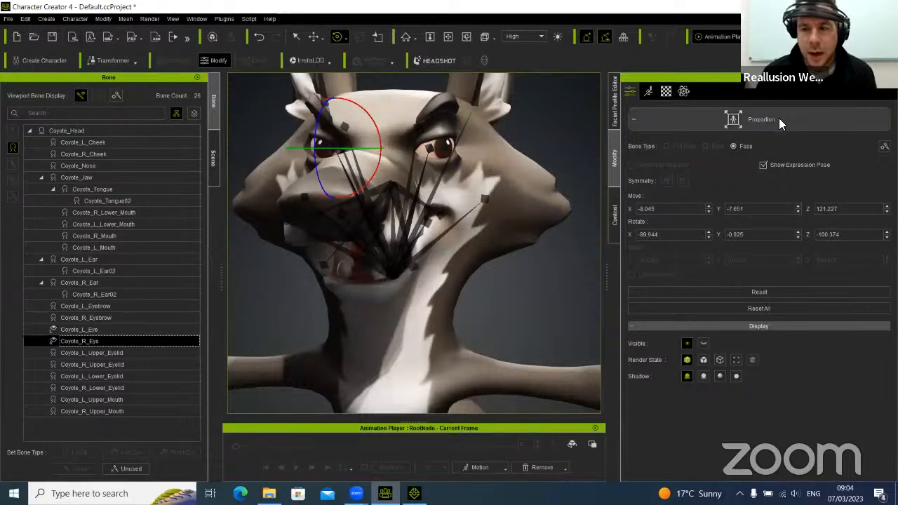
Finish proportion editing, assign the left eye pose to Eye_L_Look_L and return its slider to 0
left_click(738, 119)
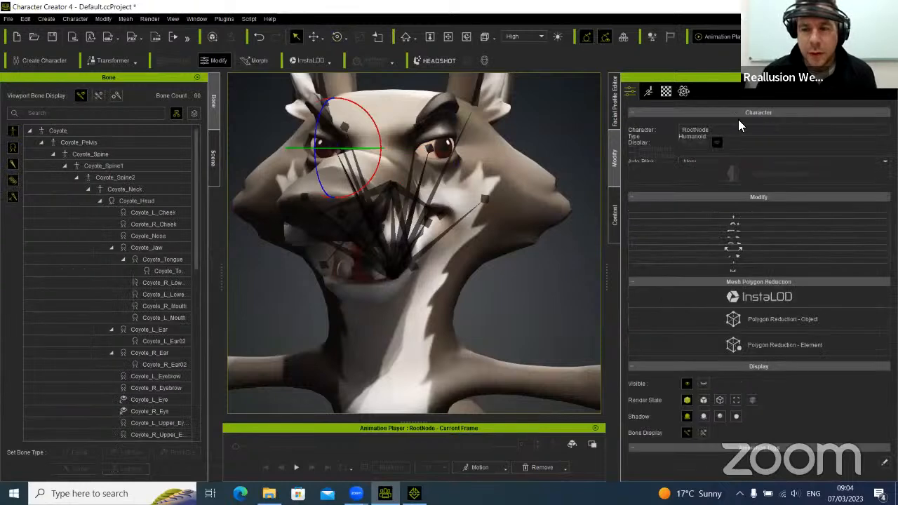
left_click(618, 112)
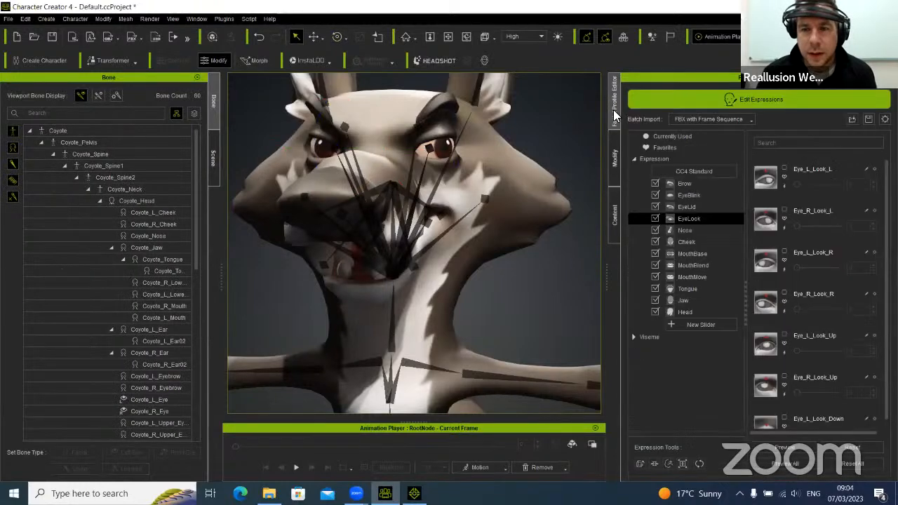
left_click(783, 187)
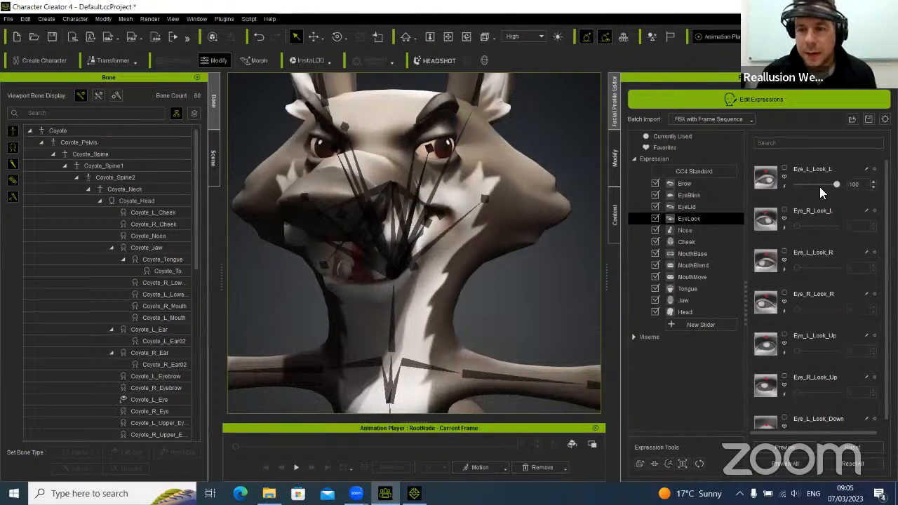
left_click_drag(836, 184, 756, 184)
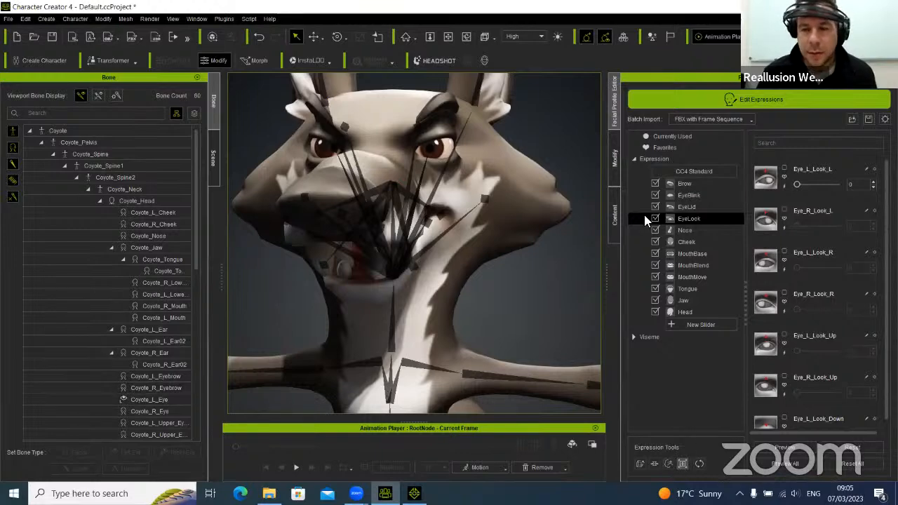
Start proportion editing and rotate Coyote_R_Eye toward the character's left to a Z rotation of about -73
left_click(95, 343)
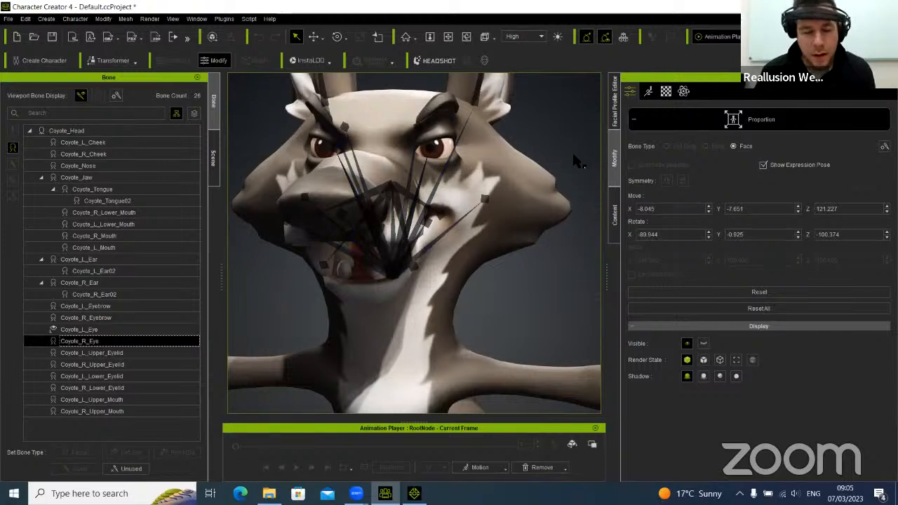
key("e")
left_click_drag(351, 149, 362, 151)
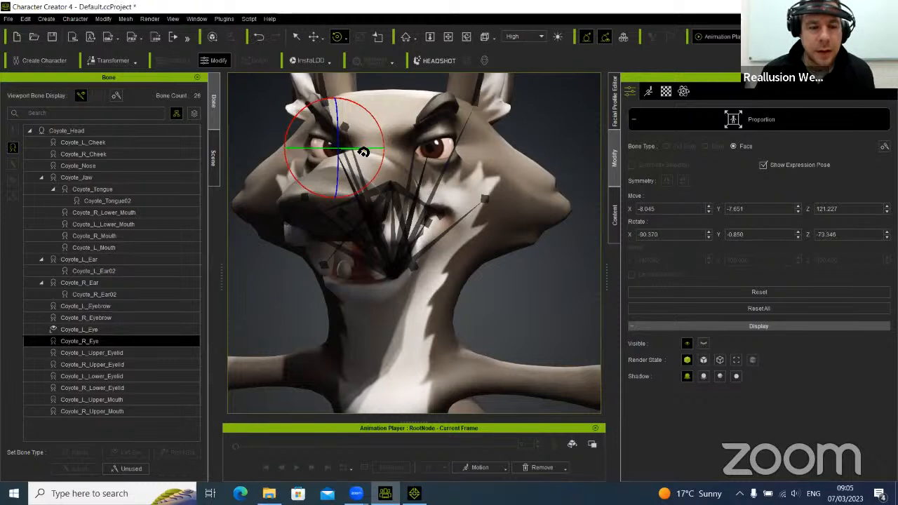
Finish proportion editing, assign the right eye pose to Eye_R_Look_L and return its slider to 0
left_click(616, 107)
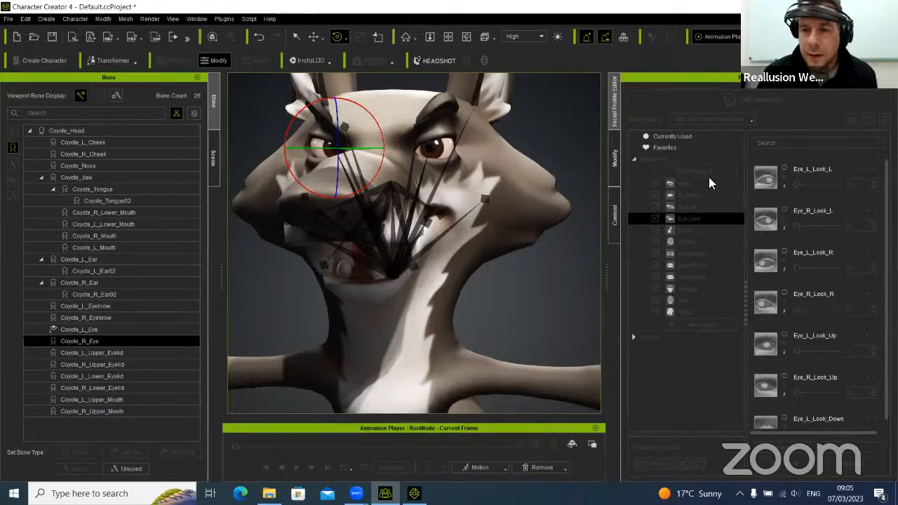
left_click(617, 168)
left_click(765, 120)
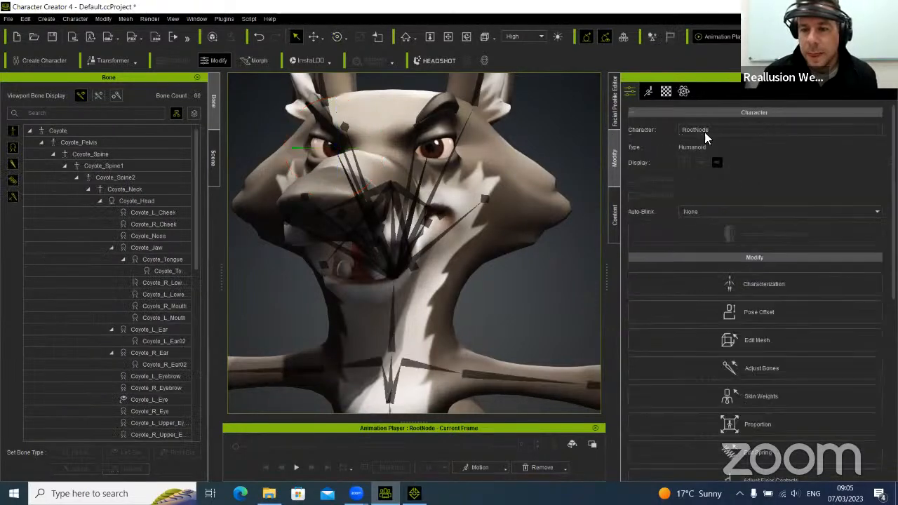
left_click(615, 106)
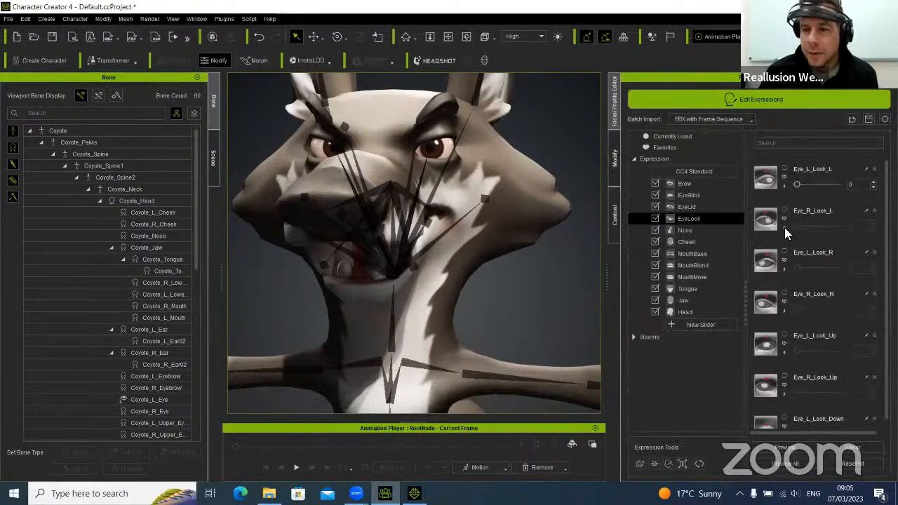
left_click_drag(797, 226, 775, 234)
Test Eye_L_Look_L and Eye_R_Look_L together at 100, and reset both to 0
left_click_drag(798, 185, 837, 185)
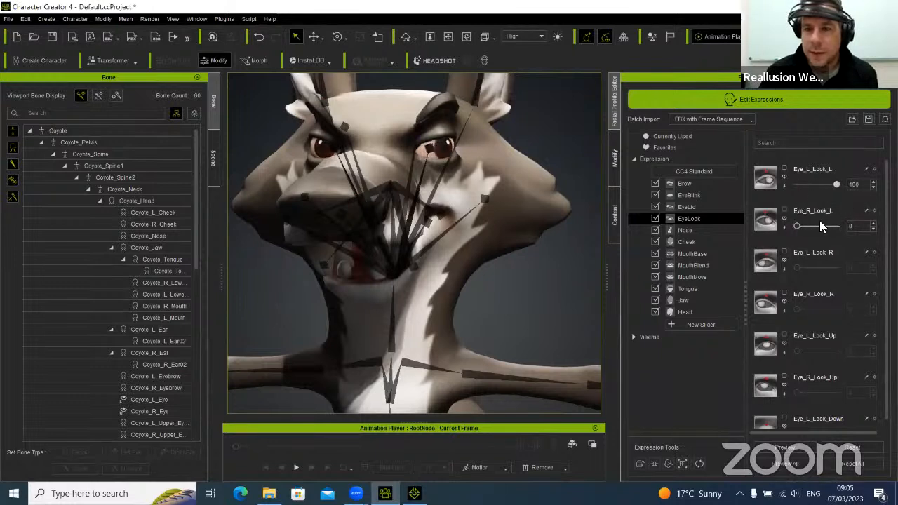
left_click_drag(796, 226, 865, 243)
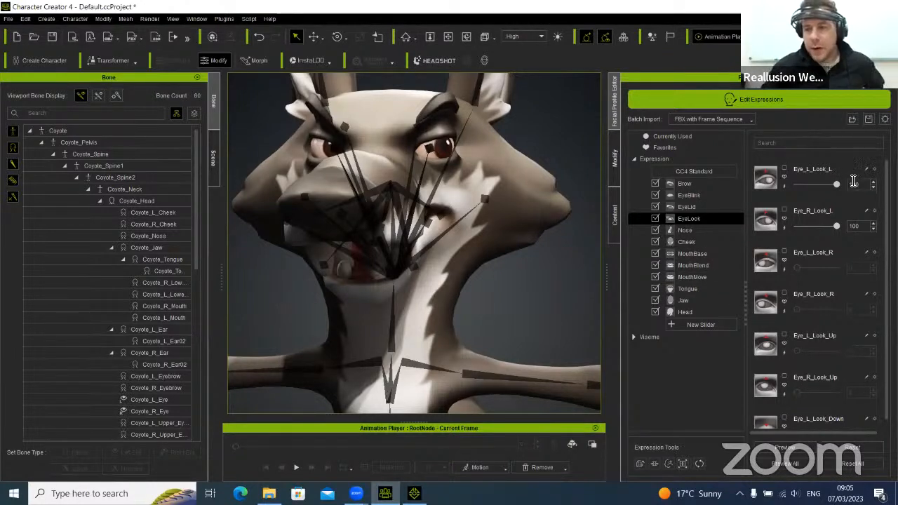
left_click_drag(835, 184, 759, 181)
left_click_drag(836, 226, 765, 226)
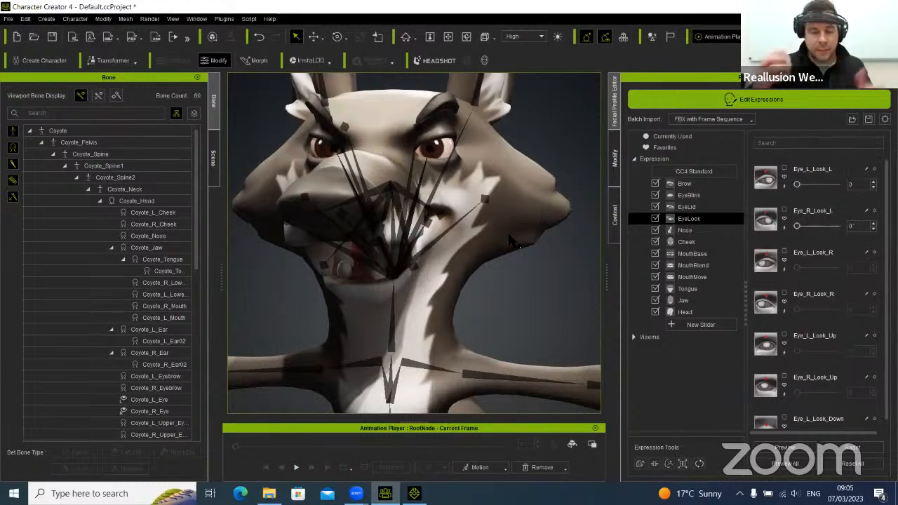
Hide the bones in the viewport and set the Jaw_Open expression to 100
mouse_move(397, 306)
right_mouse_down()
mouse_move(466, 308)
mouse_move(363, 278)
mouse_move(350, 285)
mouse_move(393, 293)
right_mouse_up()
left_click(80, 97)
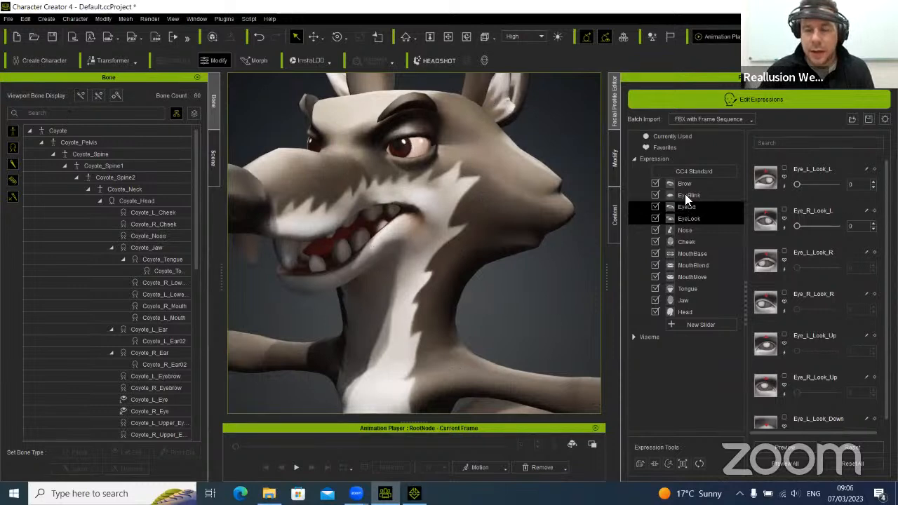
left_click(687, 300)
left_click_drag(796, 185, 860, 193)
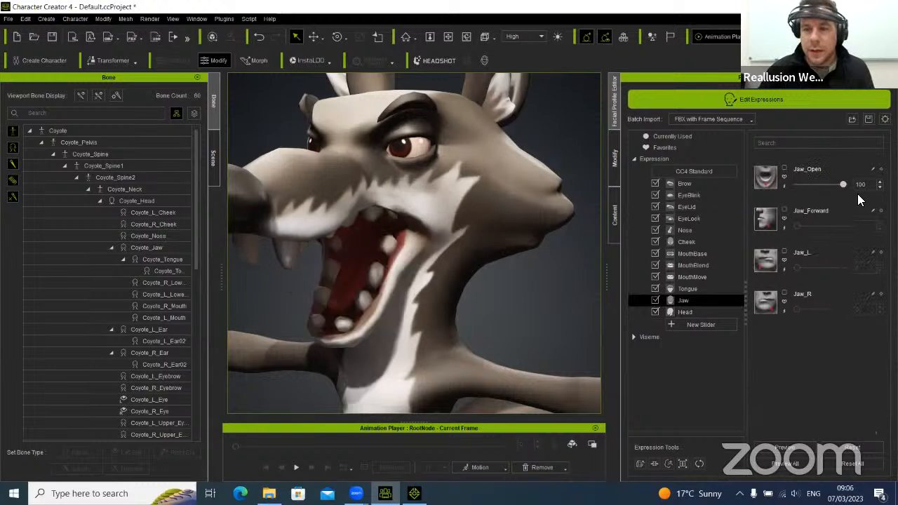
Inspect the open-mouth pose's vertices in Edit Mesh and return to the Facial Profile Editor
left_click(641, 464)
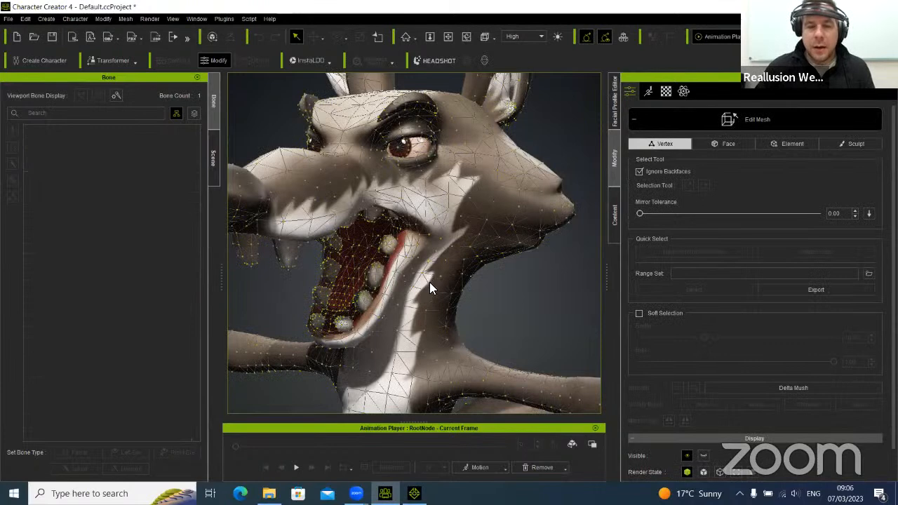
middle_click_drag(414, 255, 522, 230)
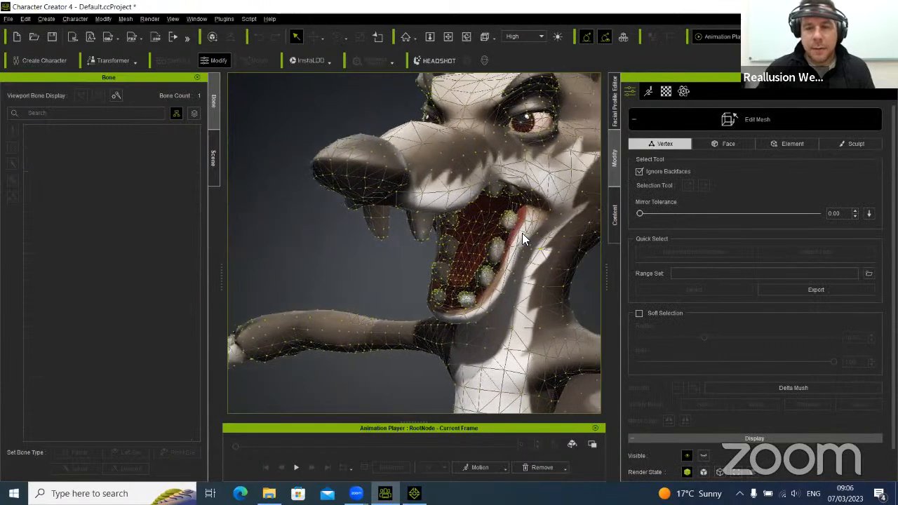
left_click(796, 119)
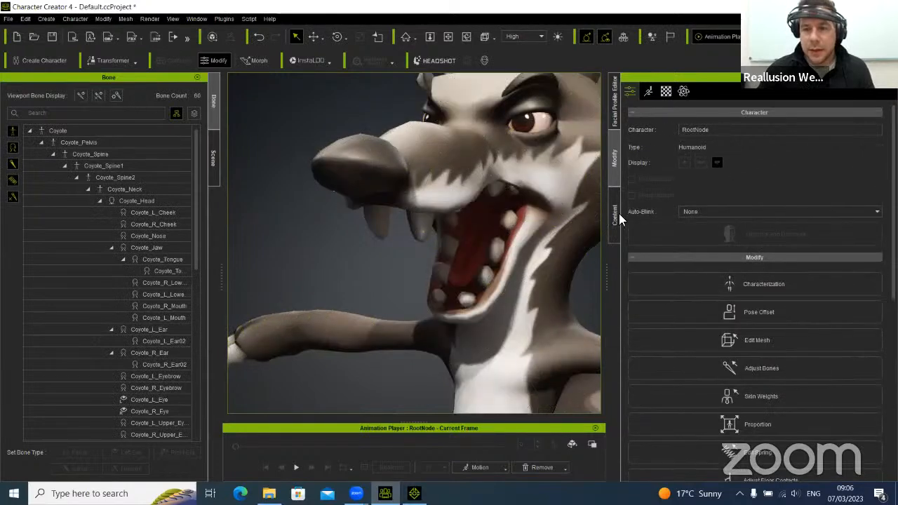
left_click(613, 120)
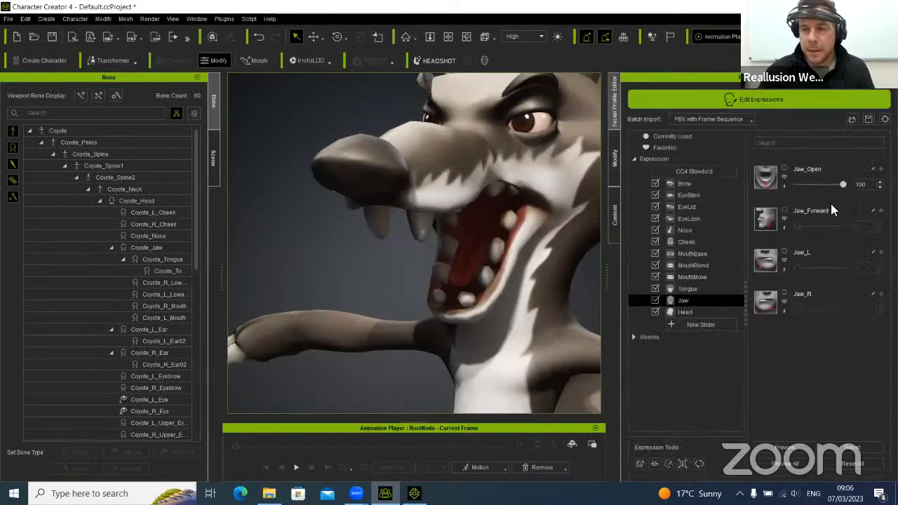
Return Jaw_Open to 0 and select the tongue as an element for mesh editing
left_click(781, 190)
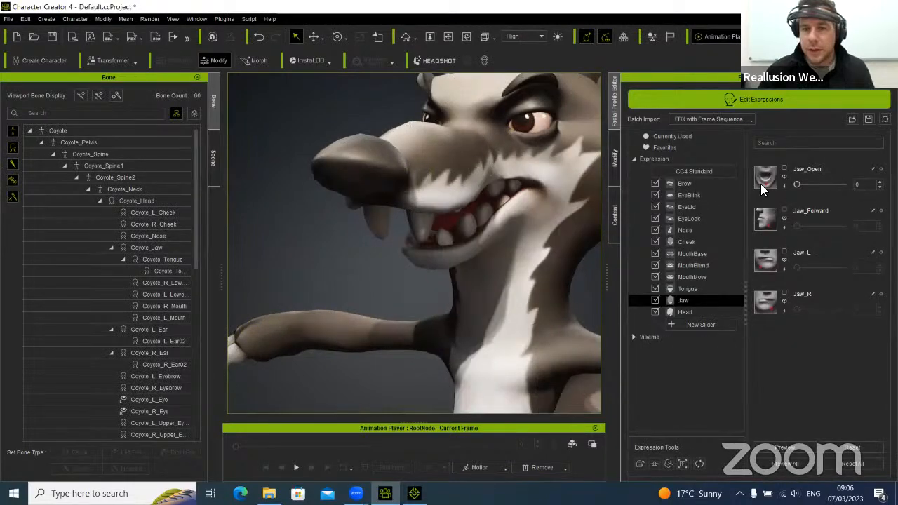
left_click(642, 463)
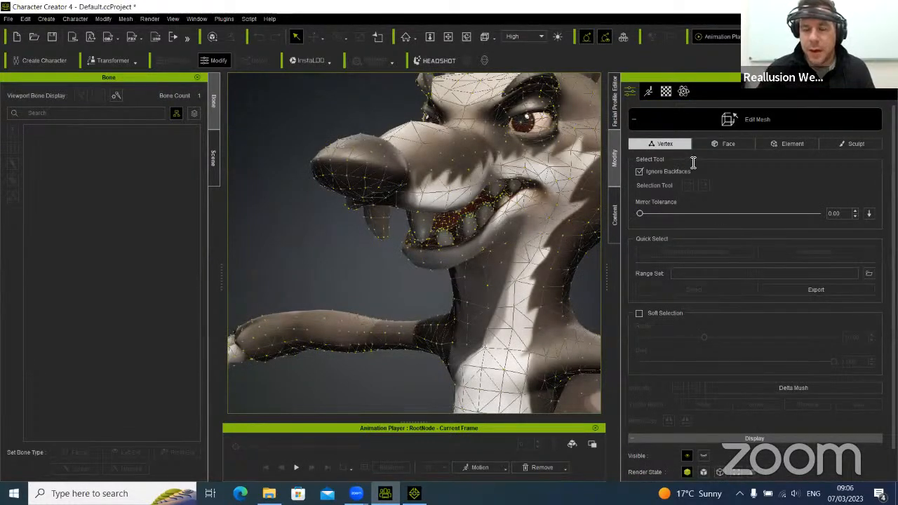
left_click(780, 144)
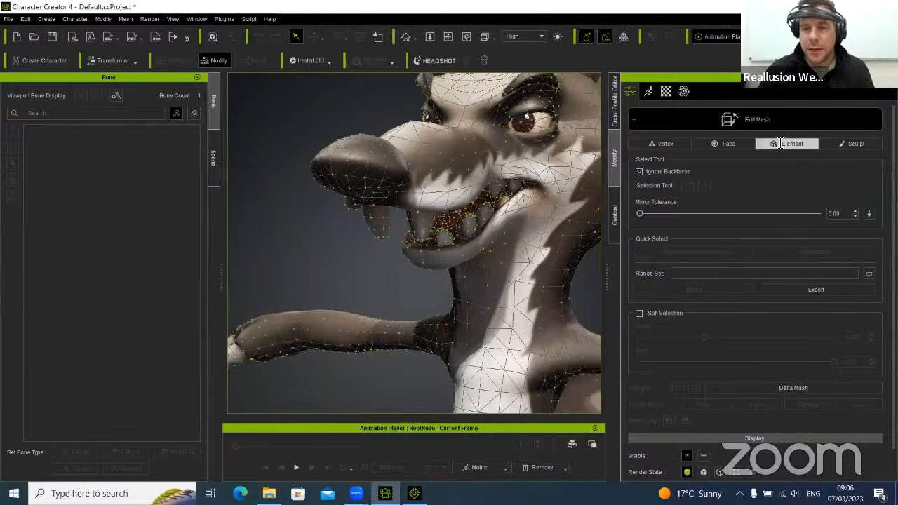
left_click(456, 228)
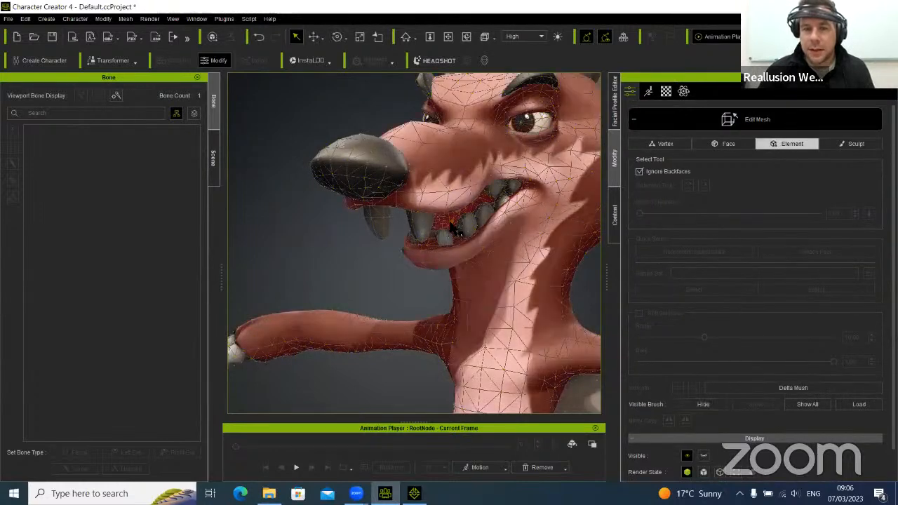
left_click(450, 227)
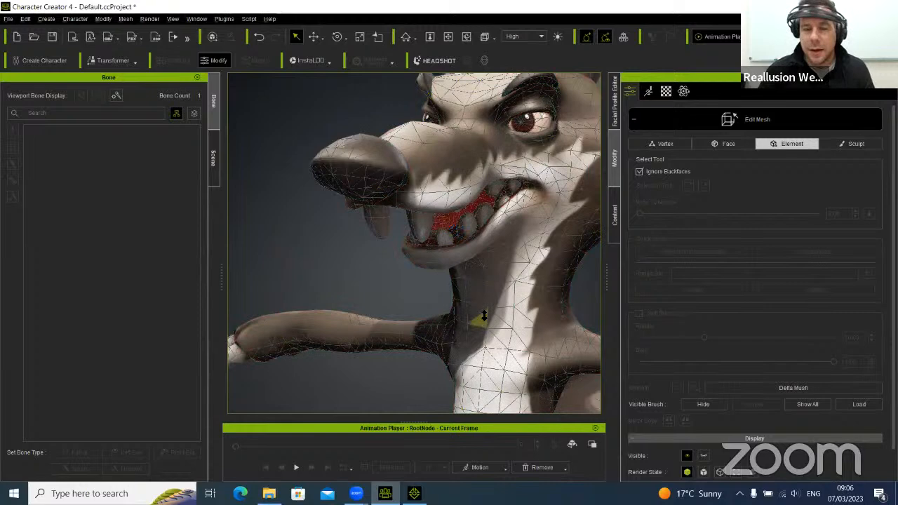
Scale the selected tongue along its length so that it is longer
scroll(482, 322, "up", 2)
scroll(464, 273, "up", 3)
middle_click_drag(477, 284, 406, 260)
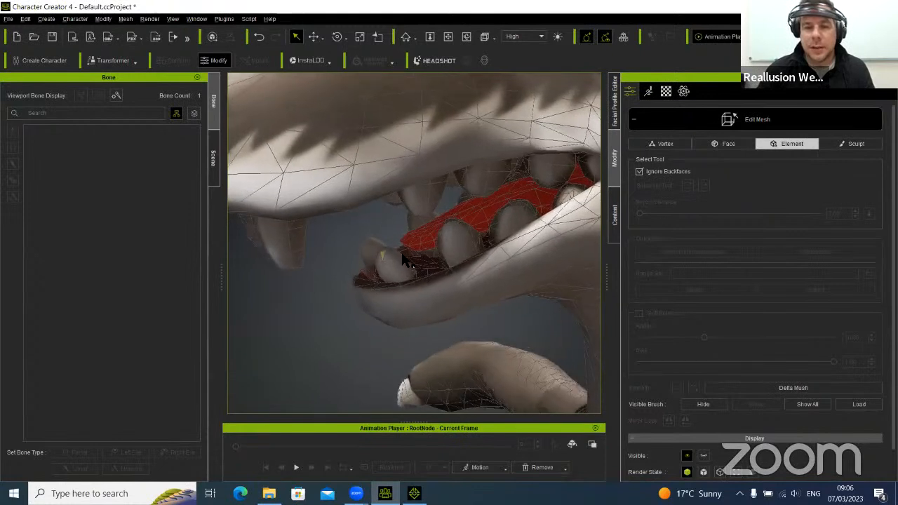
key("r")
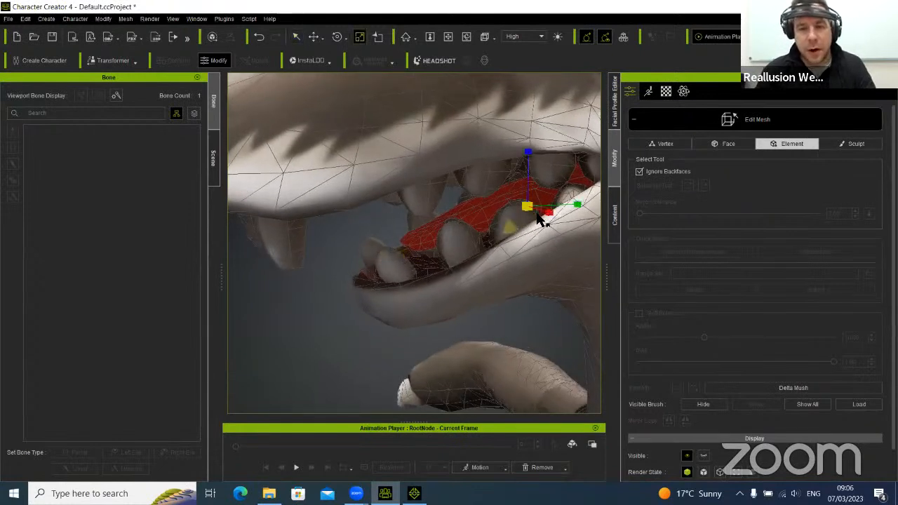
left_click_drag(576, 202, 616, 219)
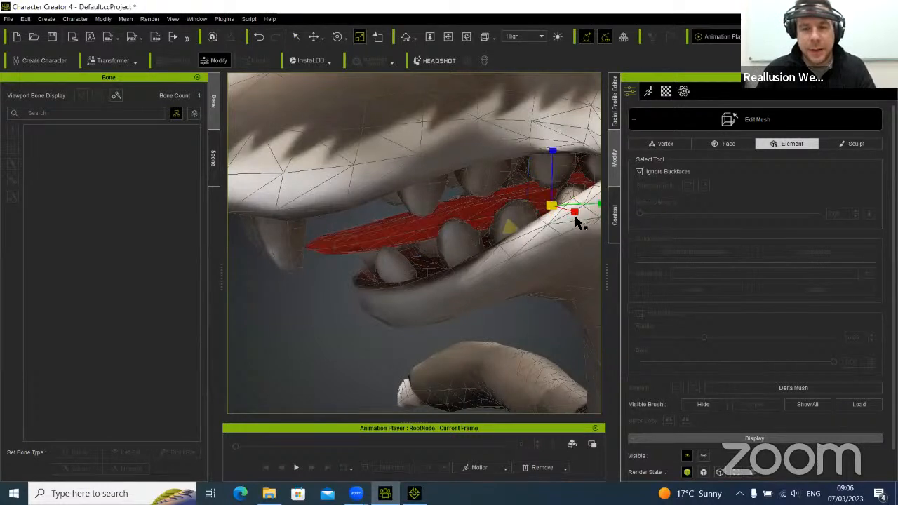
Move the stretched tongue forward out of the mouth and rotate it slightly to tilt its front end downward
key("w")
left_click_drag(552, 201, 518, 214)
right_click_drag(398, 270, 523, 231)
left_click_drag(514, 205, 510, 205)
key("e")
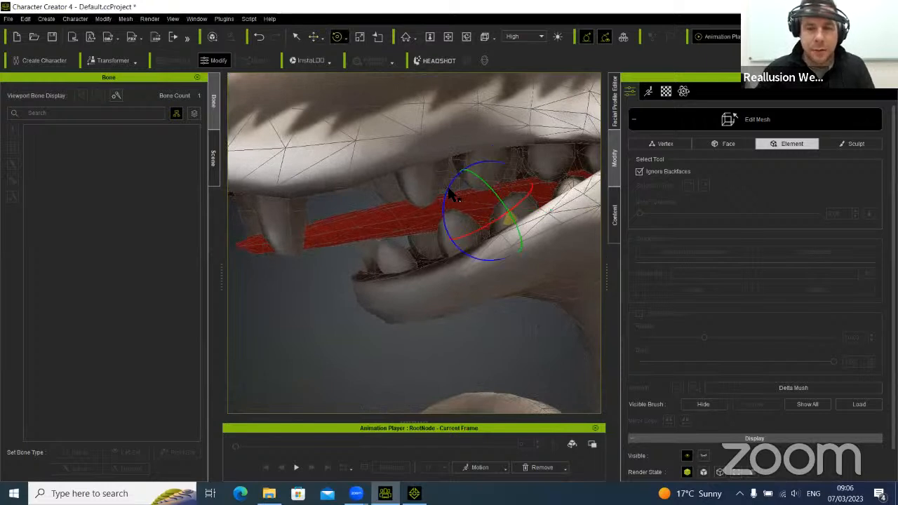
left_click_drag(447, 190, 452, 192)
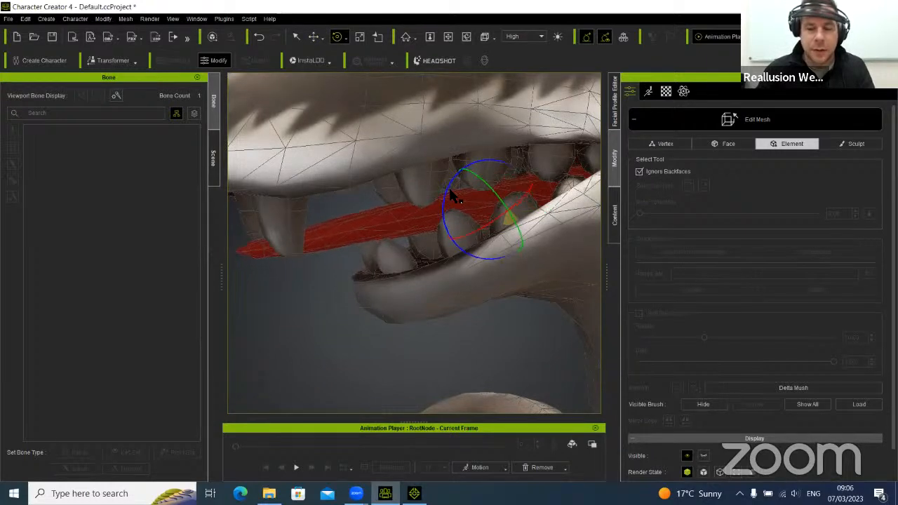
Enable soft selection with radius 10.00 in face mode and rotate the tongue tip's faces to bend it
right_click_drag(497, 261, 611, 266)
left_click(663, 145)
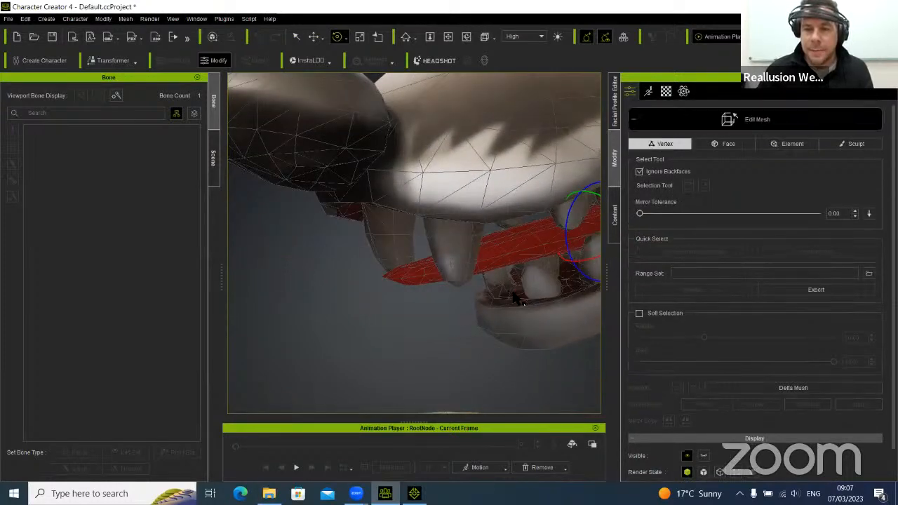
left_click(724, 146)
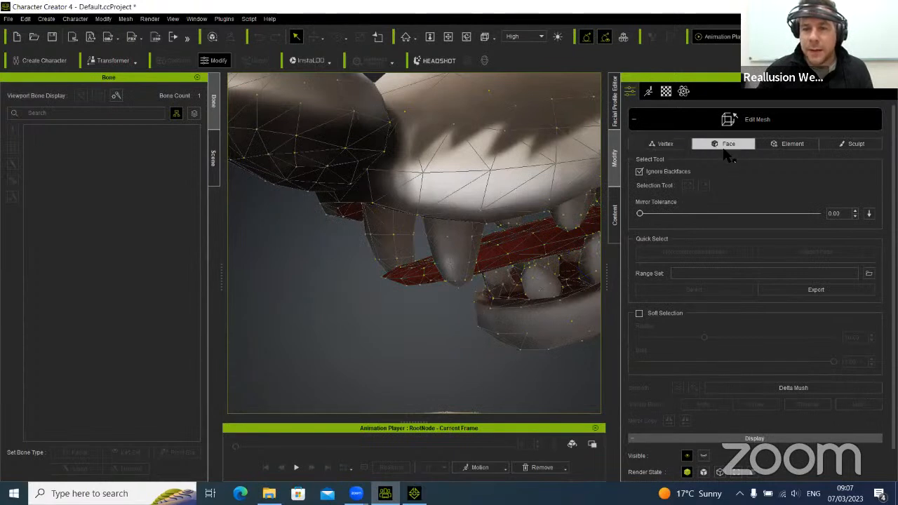
left_click(639, 314)
right_click_drag(379, 323, 429, 290)
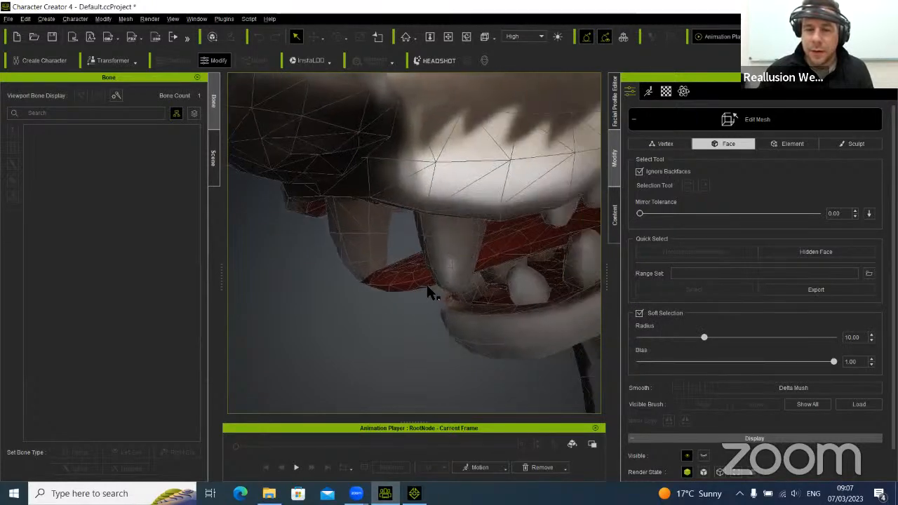
left_click(379, 293)
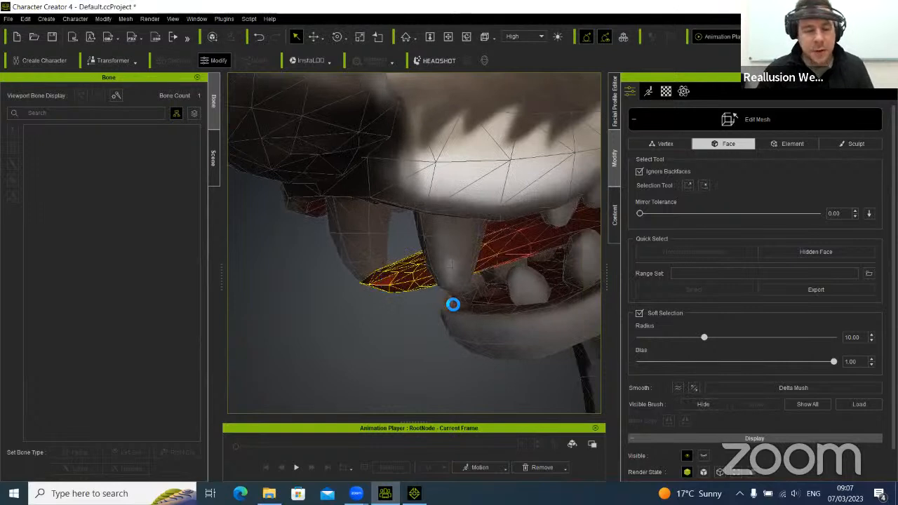
key("e")
left_click_drag(359, 257, 365, 257)
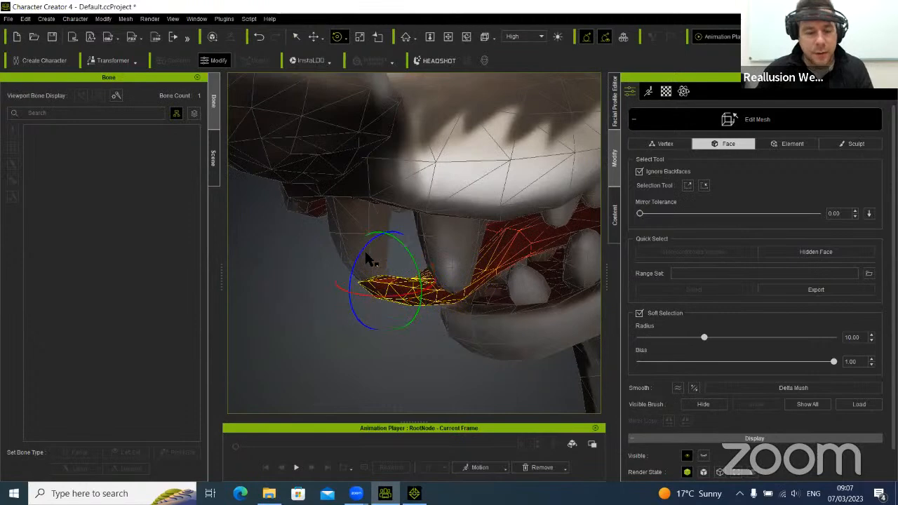
Move the softly selected tongue tip forward and upward
key("w")
right_click_drag(436, 337, 394, 286)
left_click_drag(398, 273, 371, 241)
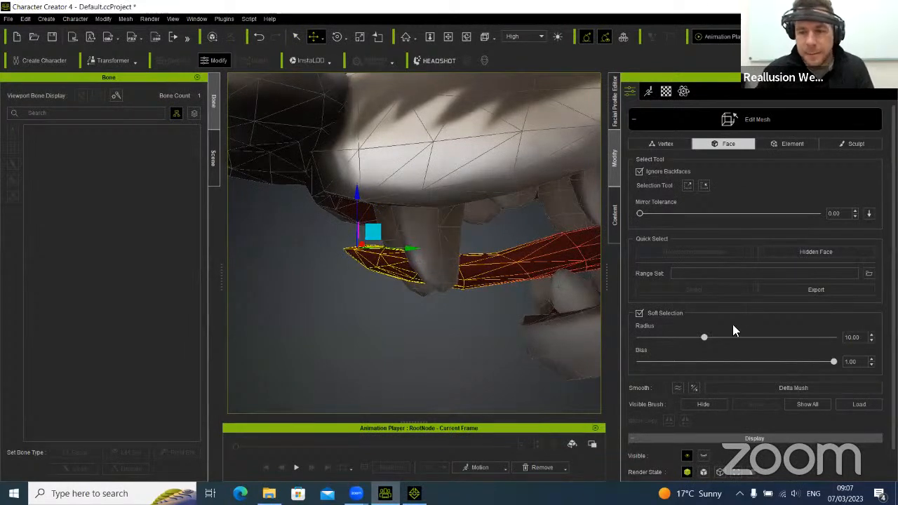
Reduce the soft selection radius to 3.92 and rotate the tongue tip to refine its curve
left_click_drag(706, 337, 665, 336)
key("e")
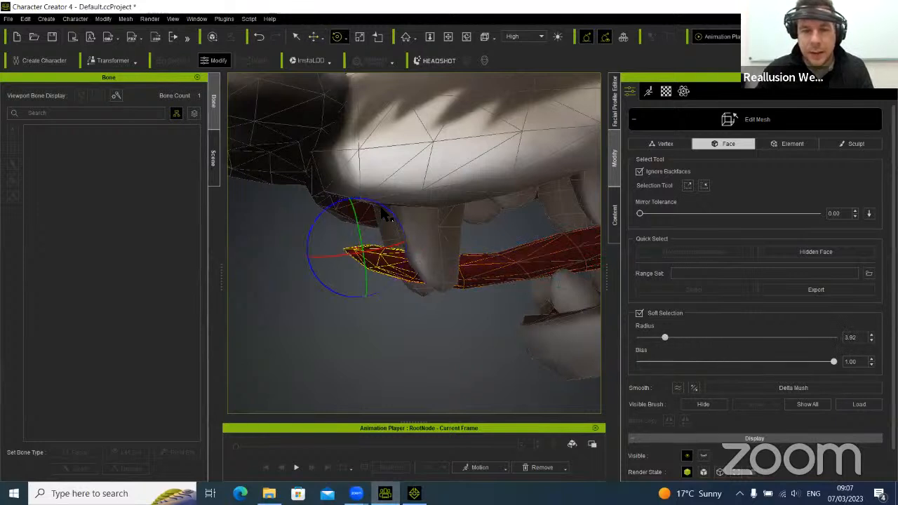
left_click_drag(387, 209, 387, 210)
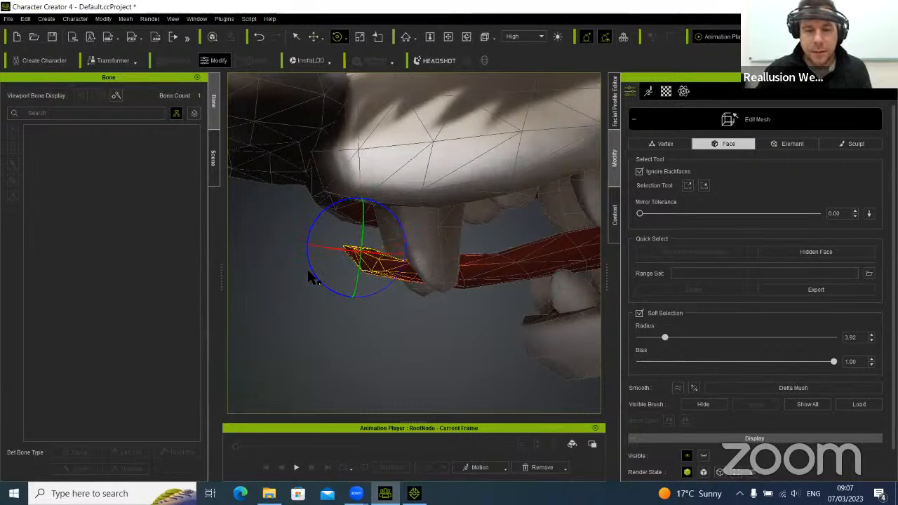
mouse_move(315, 282)
left_mouse_down()
mouse_move(321, 293)
mouse_move(318, 287)
left_mouse_up()
Finish editing the mesh and assign the extended tongue shape to the Tongue_Out expression
right_click_drag(372, 313, 437, 310)
middle_click_drag(437, 310, 435, 286)
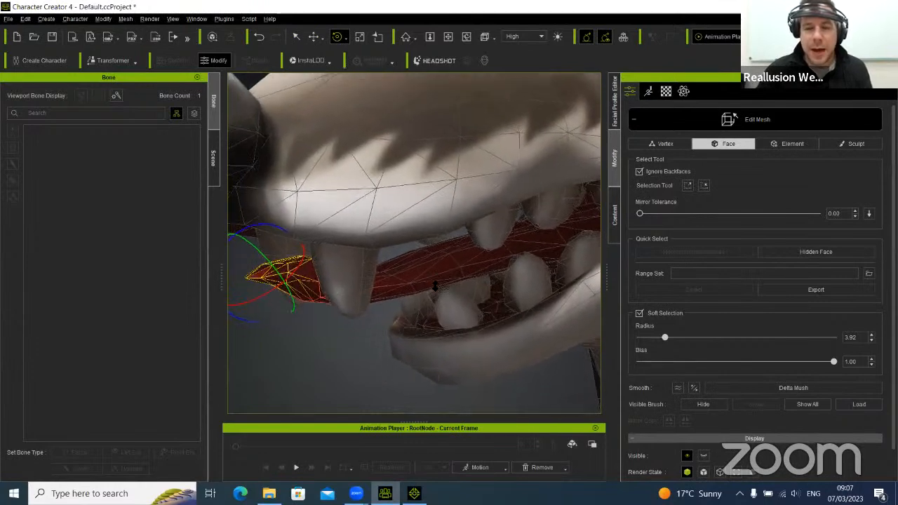
scroll(427, 330, "down", 5)
right_click_drag(437, 313, 549, 269)
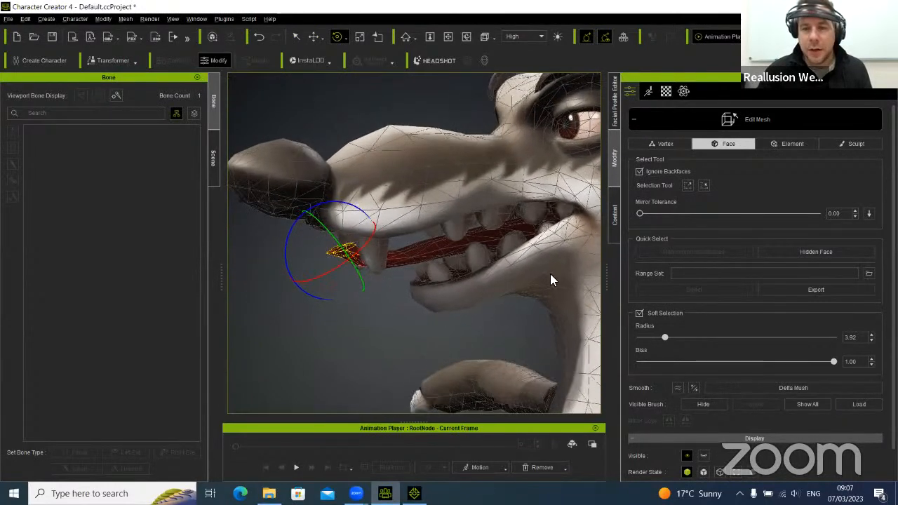
left_click(771, 115)
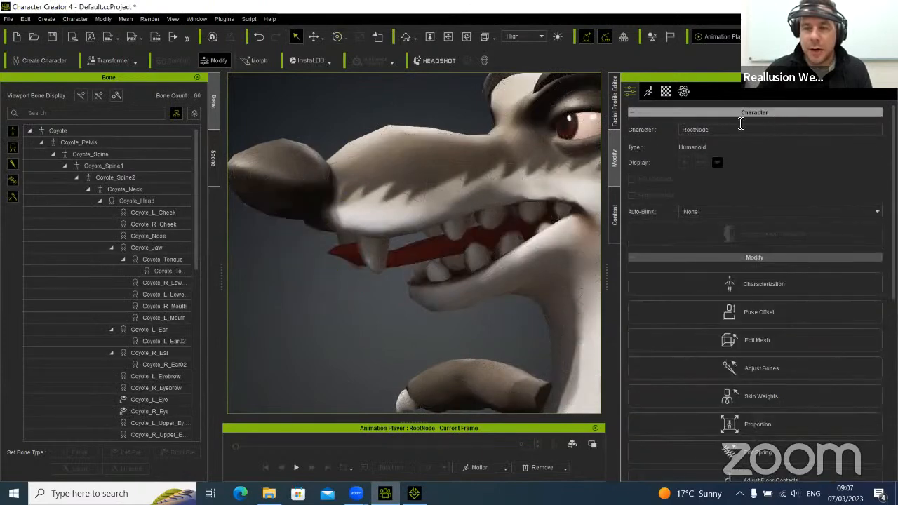
left_click(615, 112)
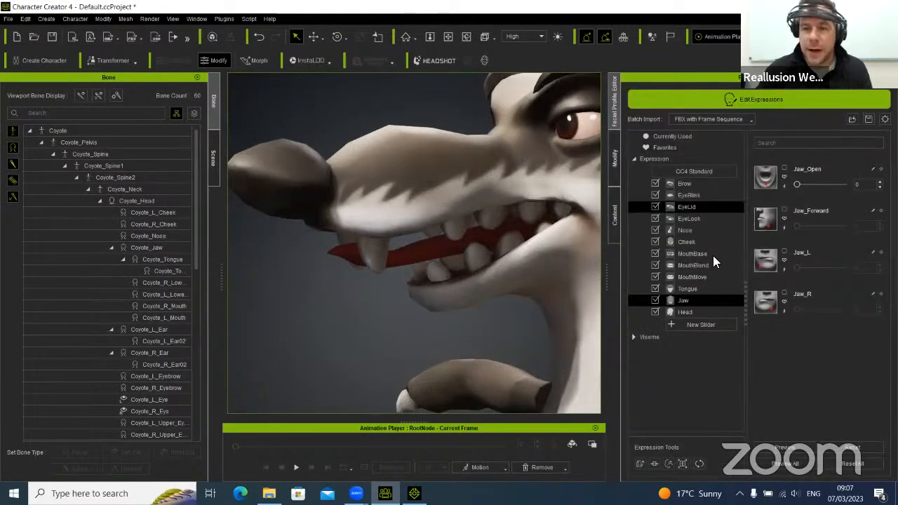
left_click(688, 289)
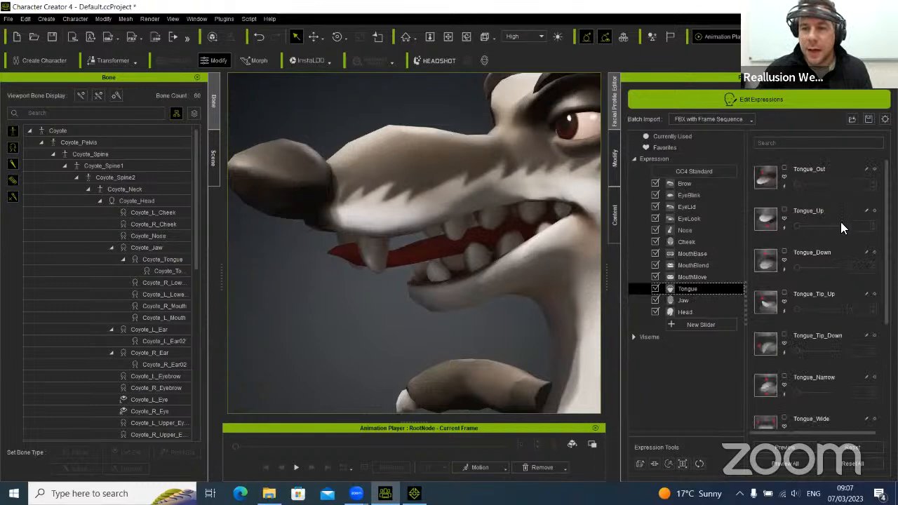
left_click(785, 188)
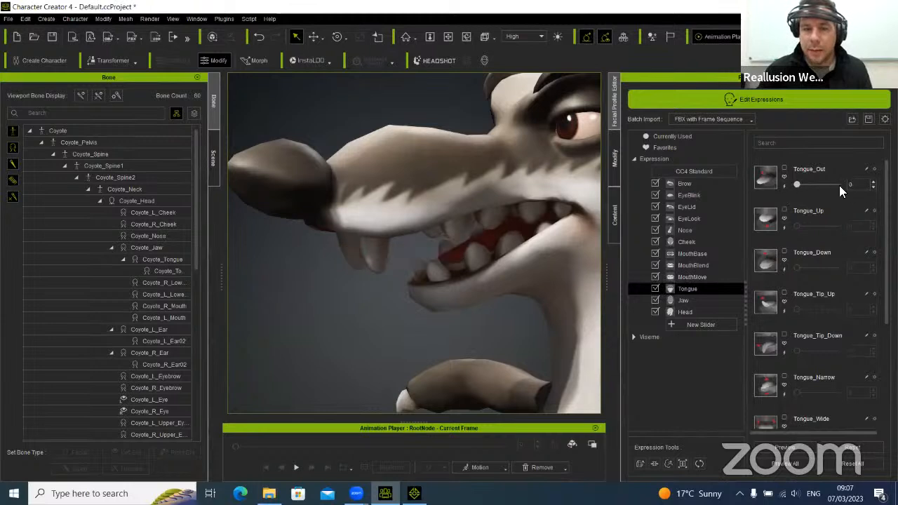
Set Tongue_Out and Jaw_Open both to 100 to test the tongue together with the open mouth
left_click_drag(870, 195, 735, 185)
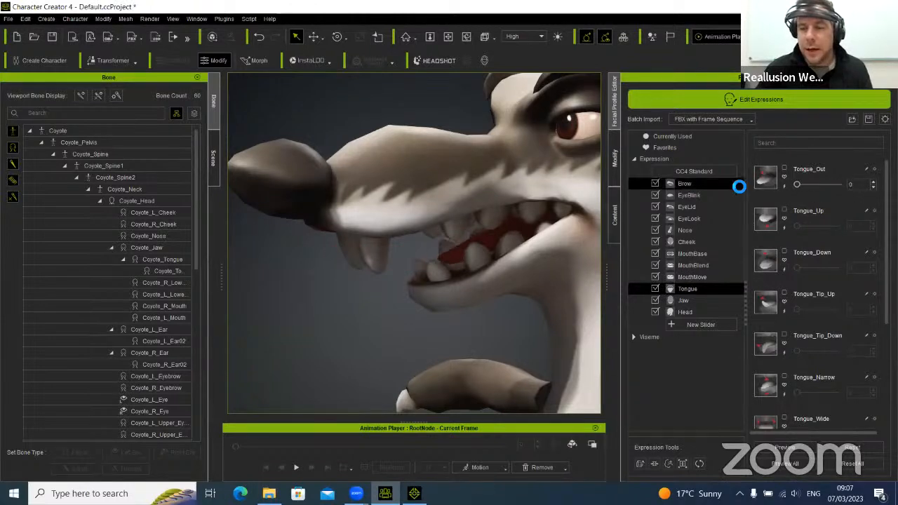
middle_click_drag(470, 263, 364, 268)
scroll(429, 302, "down", 4)
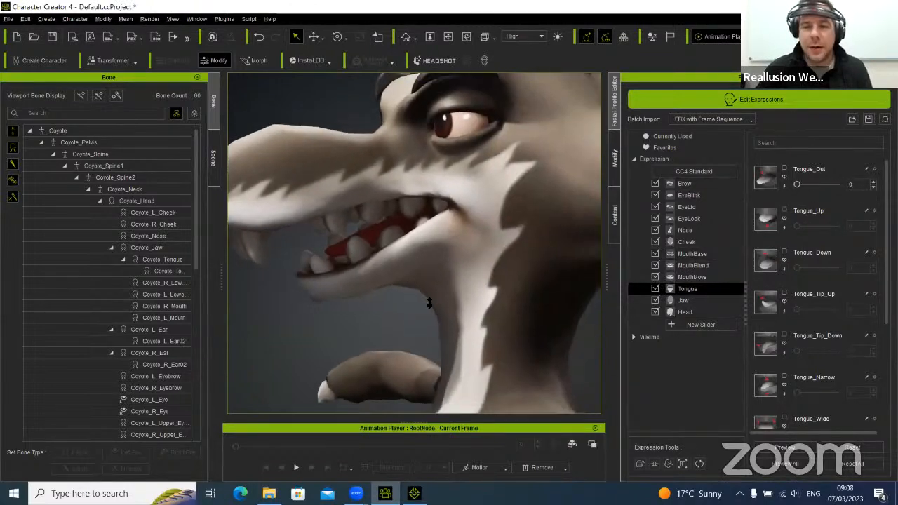
middle_click_drag(438, 295, 464, 291)
right_click_drag(447, 294, 473, 290)
middle_click_drag(473, 291, 486, 274)
right_click_drag(486, 274, 508, 275)
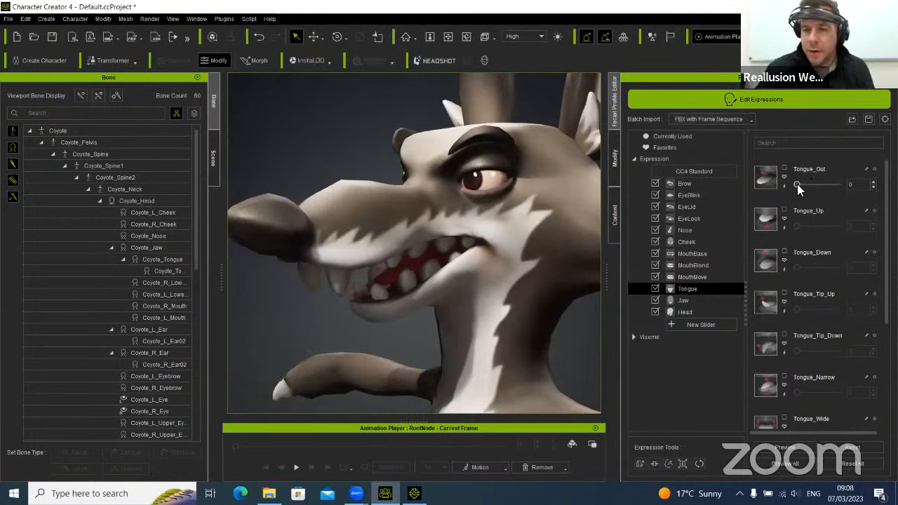
left_click_drag(797, 186, 836, 184)
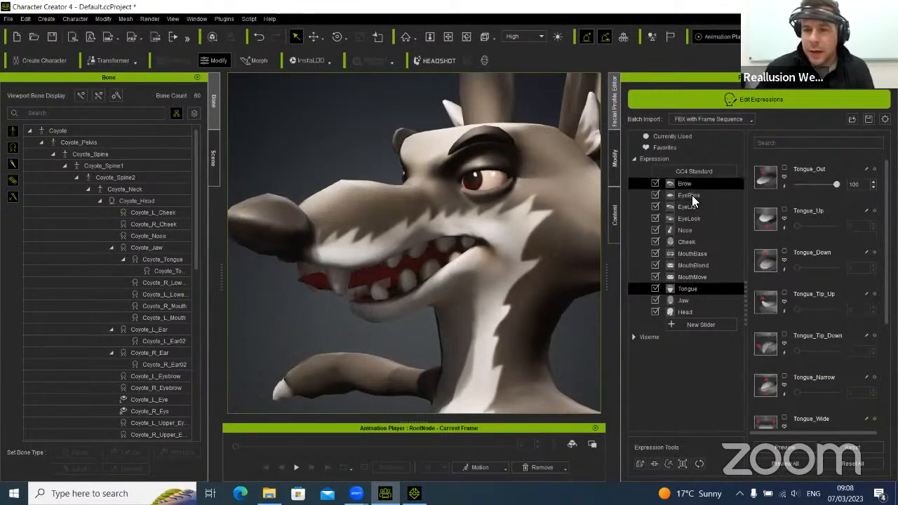
left_click(699, 299)
left_click_drag(797, 186, 876, 201)
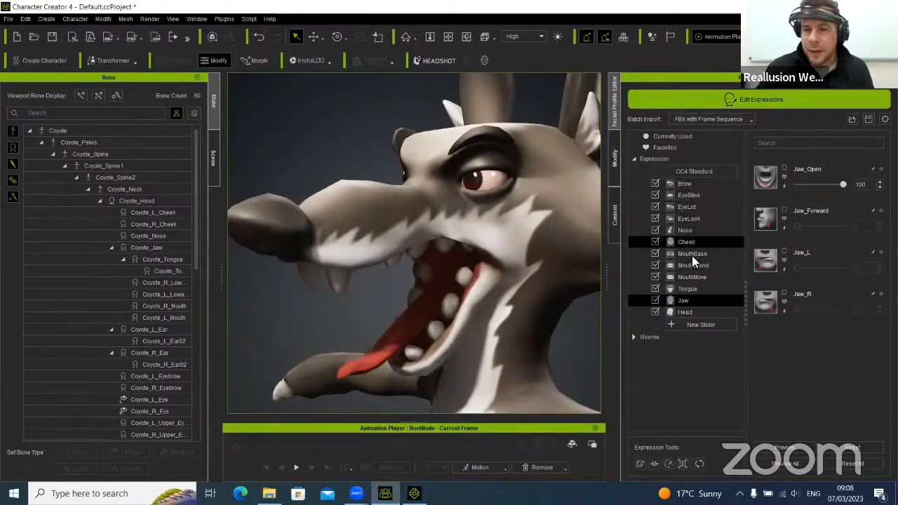
Set Eye_L_Look_L and Eye_R_Look_L to 100 and check the combined facial pose
left_click(691, 218)
left_click_drag(797, 184, 856, 191)
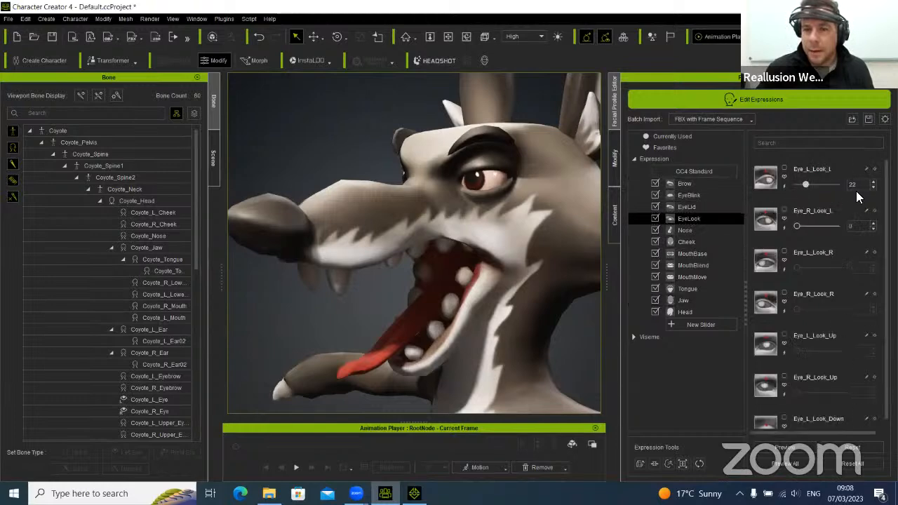
right_click_drag(309, 275, 368, 284)
scroll(444, 291, "down", 2)
mouse_move(444, 297)
right_mouse_down()
mouse_move(410, 288)
mouse_move(442, 289)
right_mouse_up()
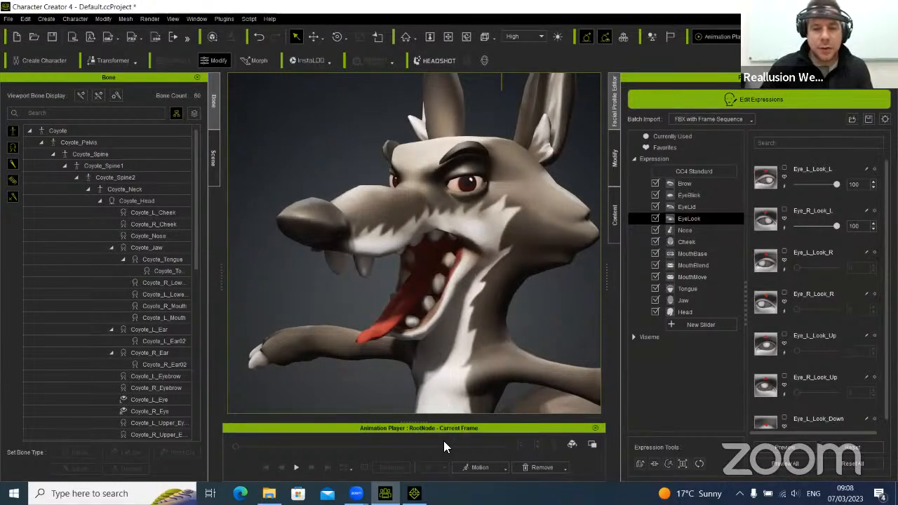
mouse_move(414, 493)
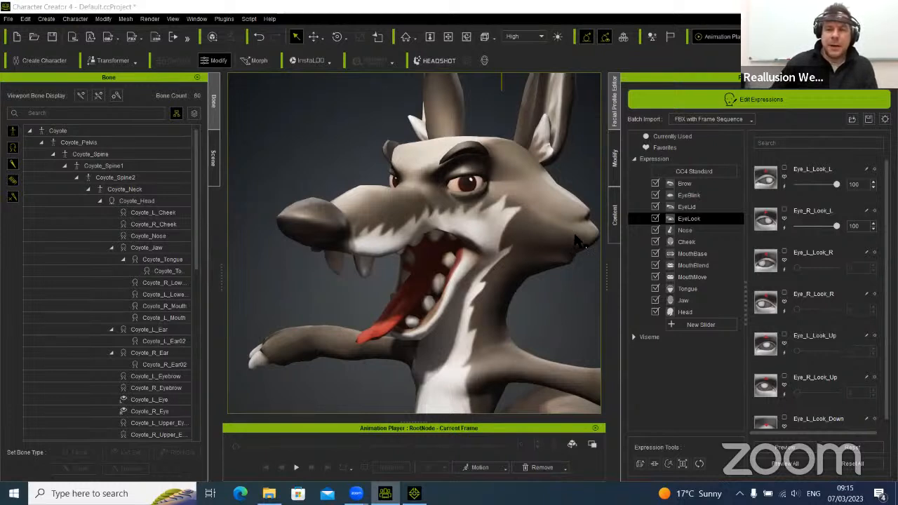
left_click(616, 219)
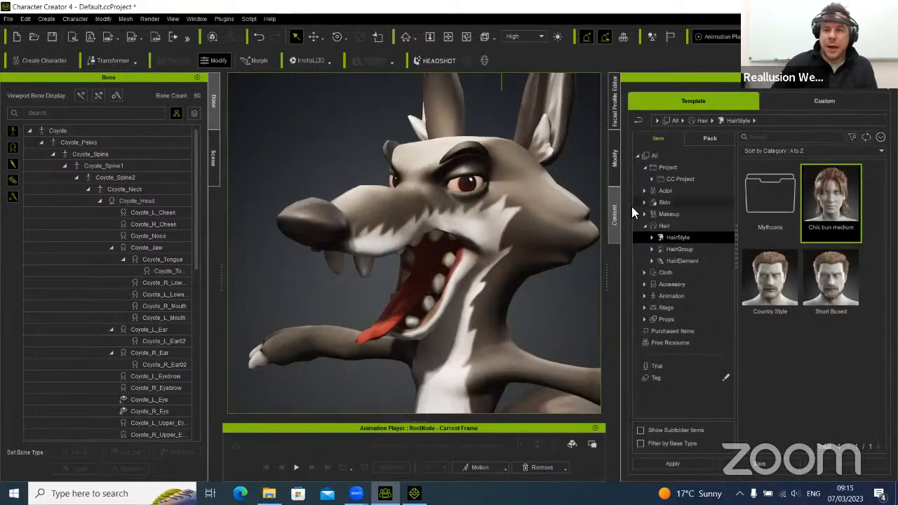
left_click(615, 161)
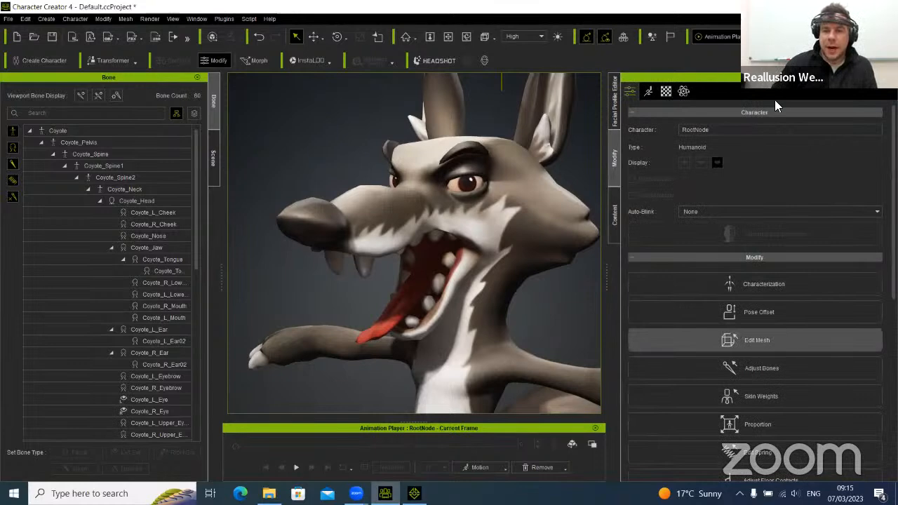
scroll(769, 337, "down", 3)
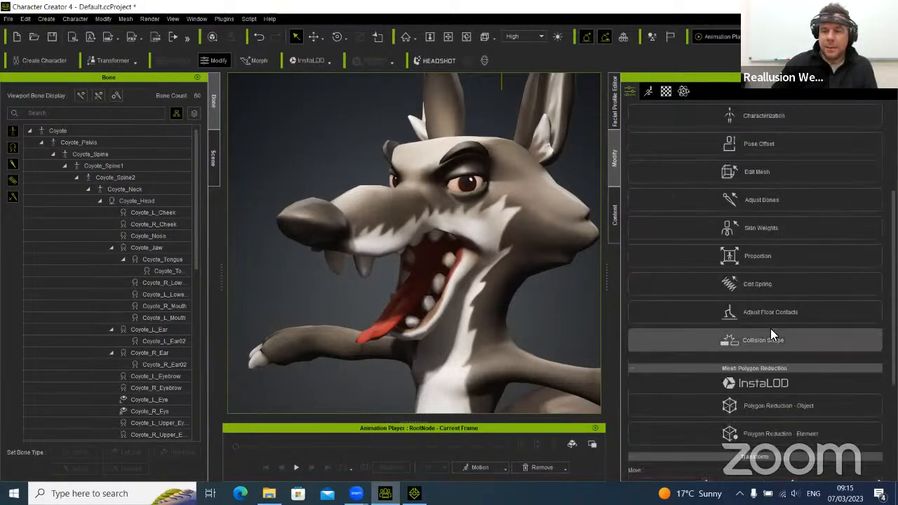
Start face-based mesh editing, select the tip of the coyote's cheek and enable soft selection with a radius of 11.04
scroll(769, 331, "down", 2)
scroll(760, 341, "up", 5)
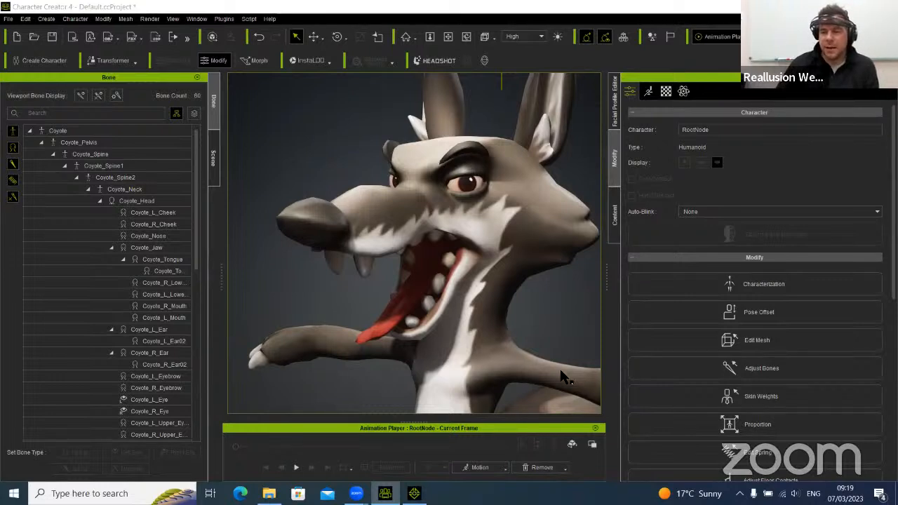
left_click(753, 341)
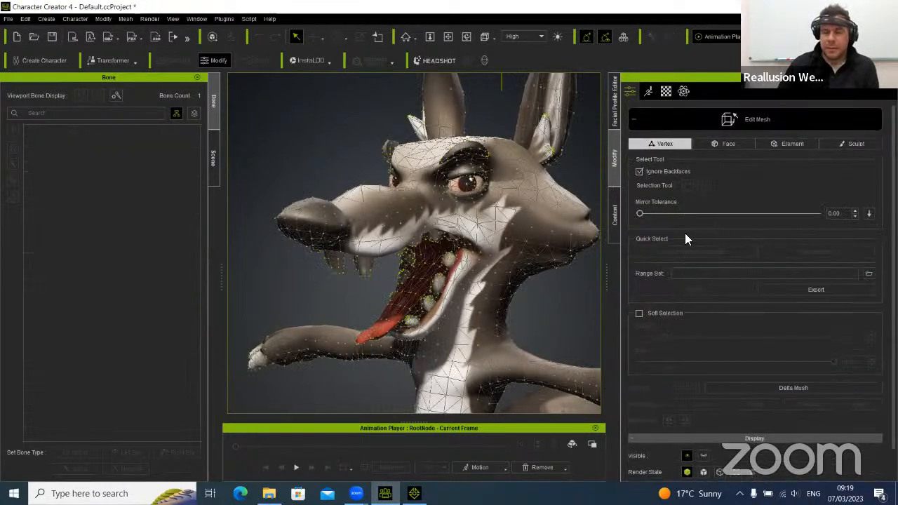
left_click(722, 147)
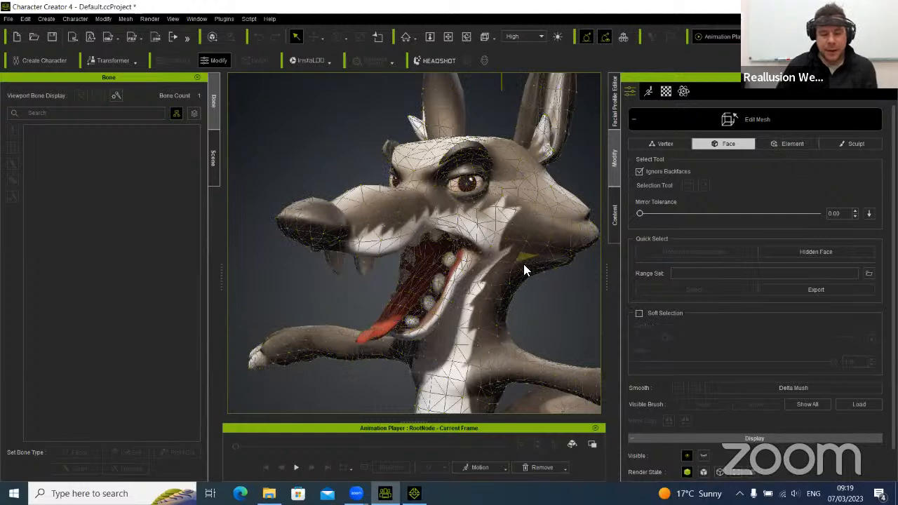
right_click_drag(515, 245, 539, 246)
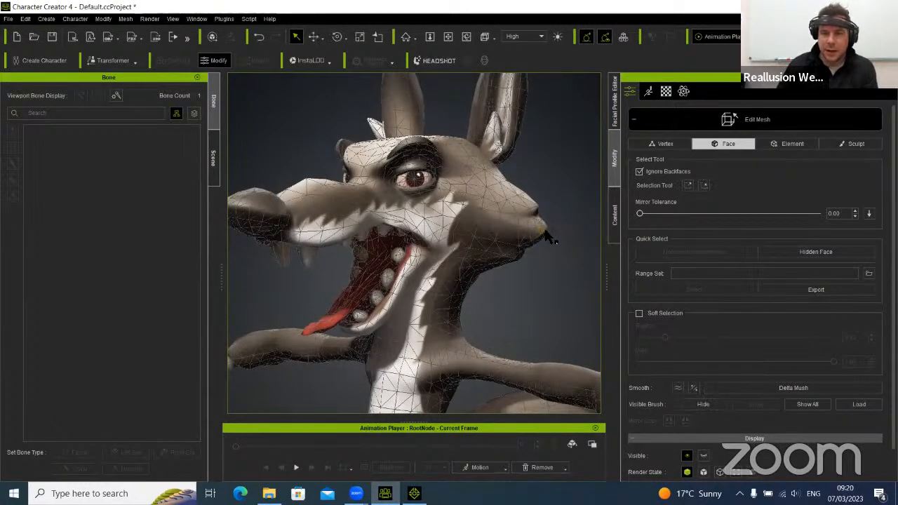
left_click(640, 313)
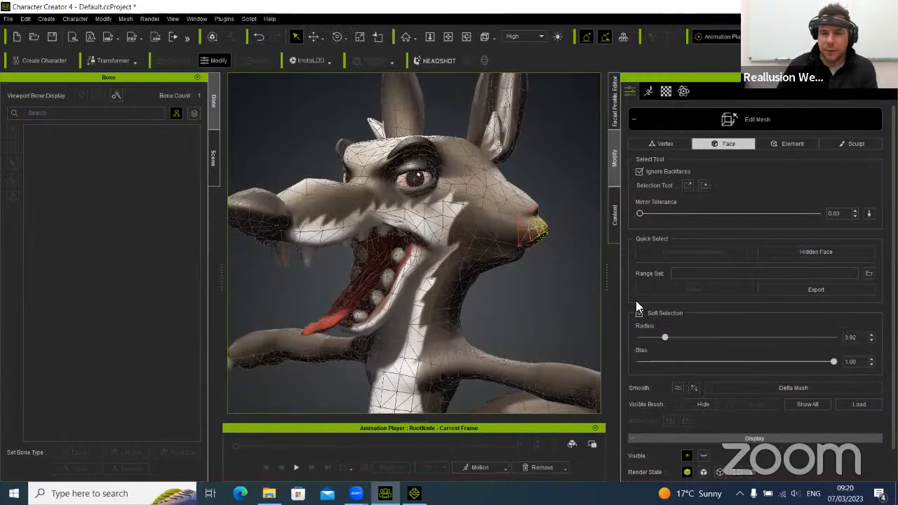
left_click_drag(664, 339, 709, 339)
right_click_drag(442, 292, 522, 277)
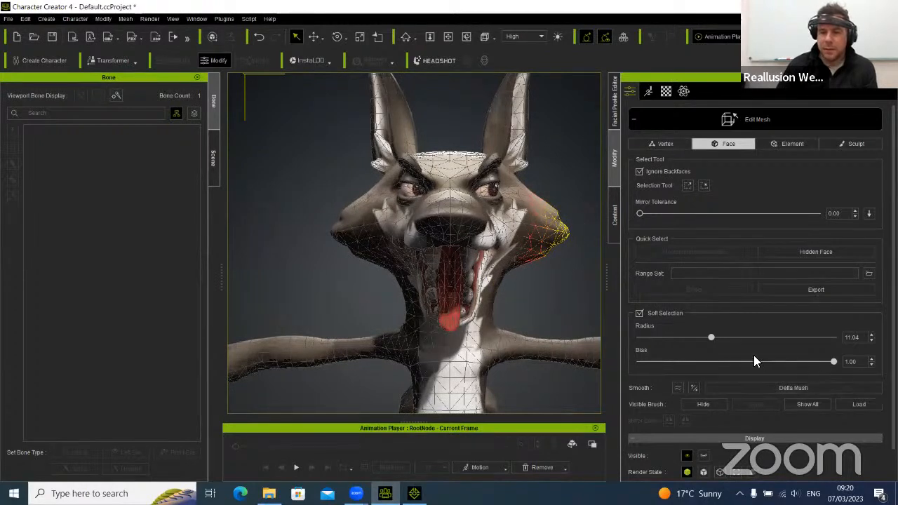
Move the softly selected cheek tip outward and slightly upward to stretch the cheek, and switch to rotation
scroll(755, 281, "down", 1)
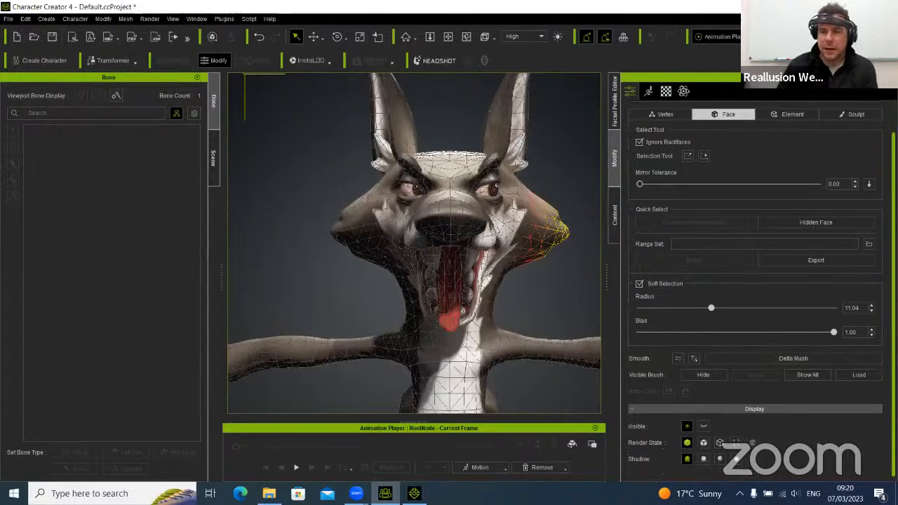
scroll(772, 227, "up", 1)
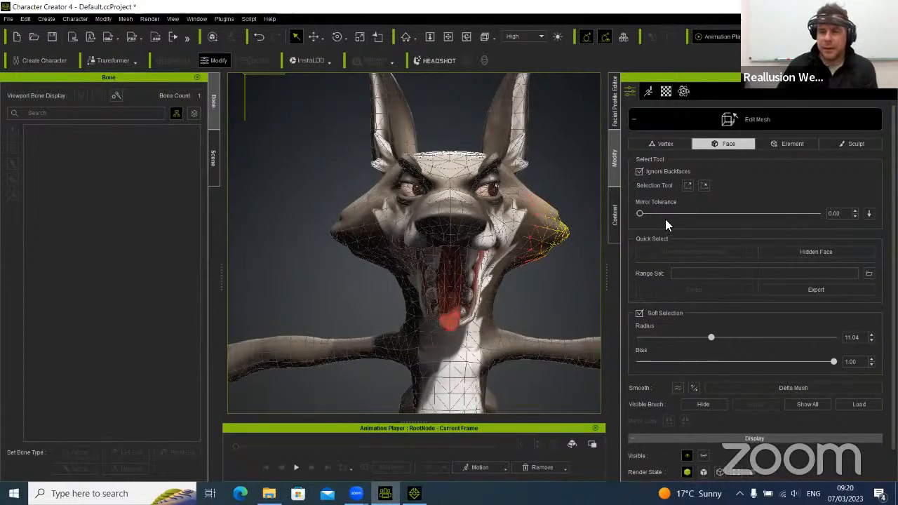
key("w")
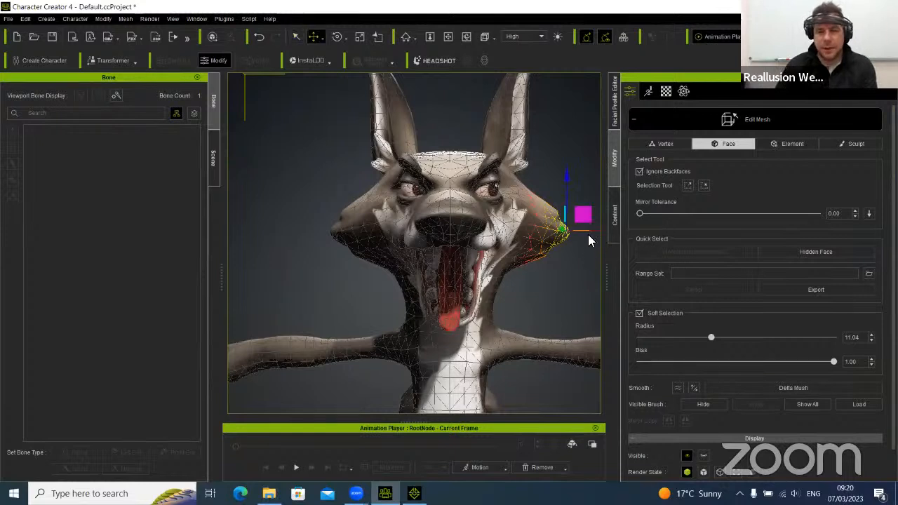
left_click_drag(599, 212, 601, 213)
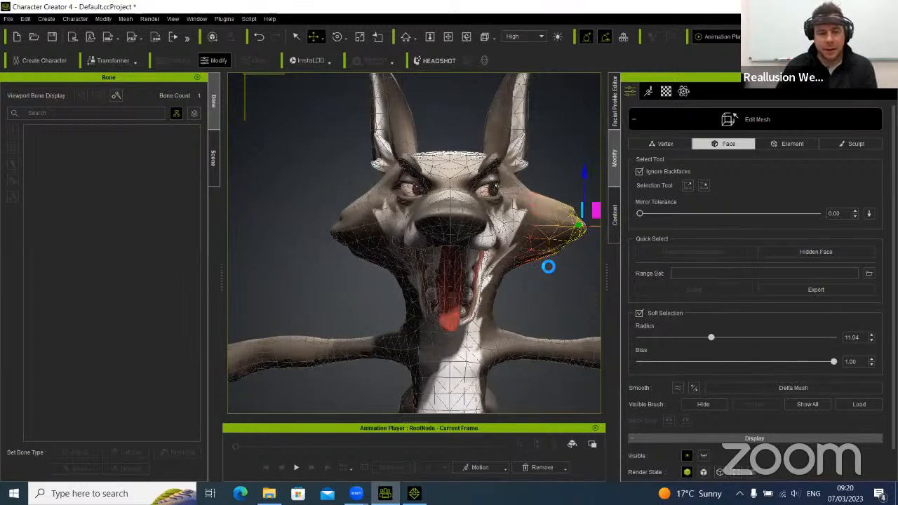
key("e")
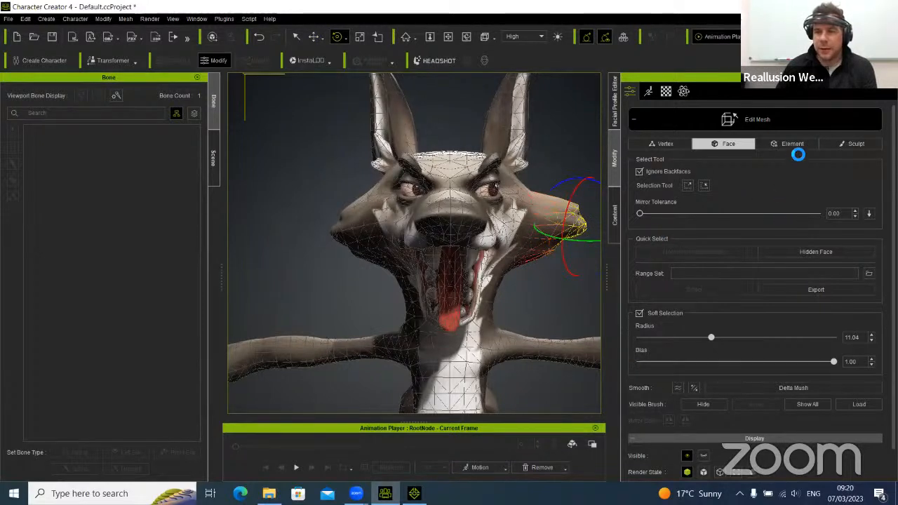
Sculpt the tip of the opposite cheek into a fuller, puffed shape using a brush with intensity 0.80 and radius 59
left_click(851, 144)
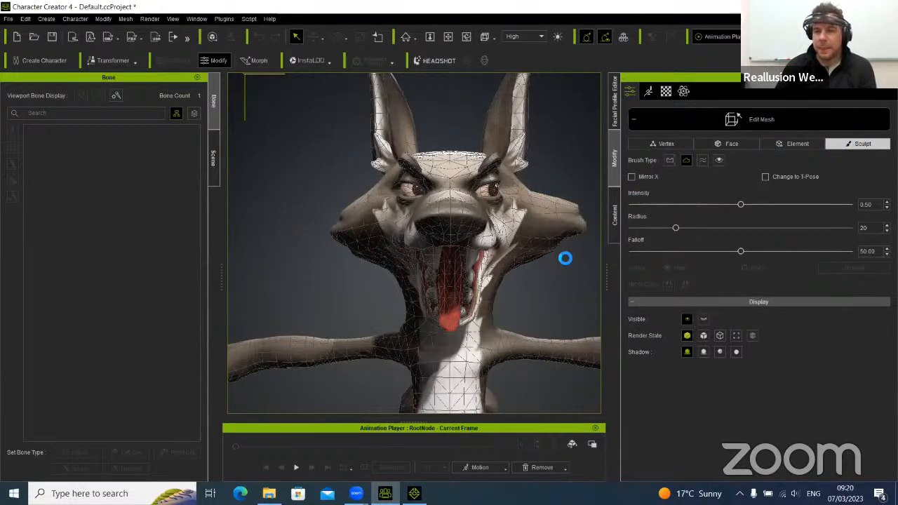
mouse_move(565, 254)
right_mouse_down()
mouse_move(479, 253)
mouse_move(532, 260)
mouse_move(531, 281)
mouse_move(522, 232)
right_mouse_up()
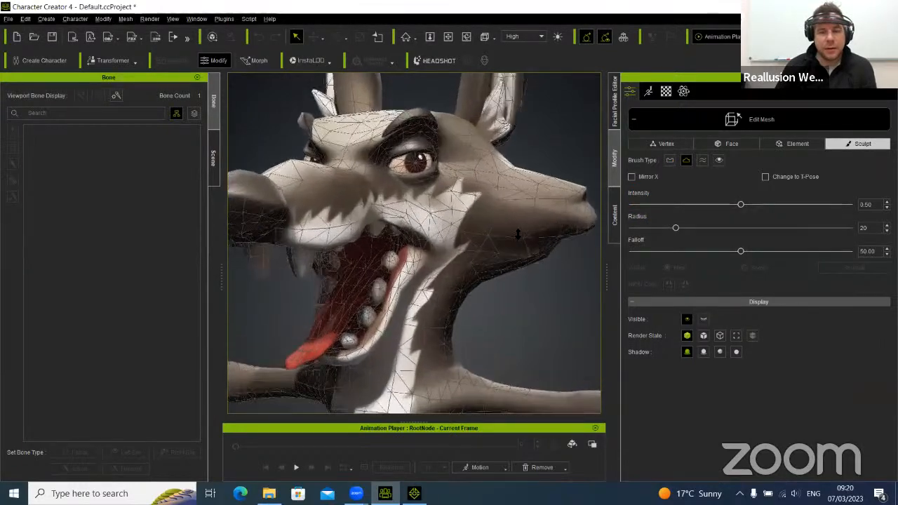
mouse_move(543, 235)
middle_mouse_down()
mouse_move(513, 271)
mouse_move(484, 282)
middle_mouse_up()
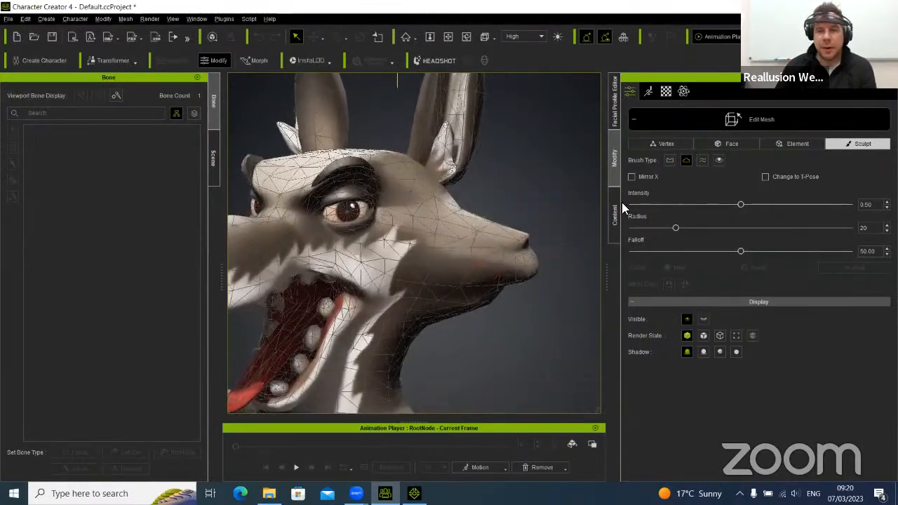
left_click(685, 160)
middle_click_drag(453, 260, 594, 266)
right_click_drag(404, 268, 701, 271)
middle_click_drag(538, 245, 437, 242)
mouse_move(438, 241)
right_mouse_down()
mouse_move(491, 262)
mouse_move(431, 232)
right_mouse_up()
middle_click_drag(431, 233, 374, 202)
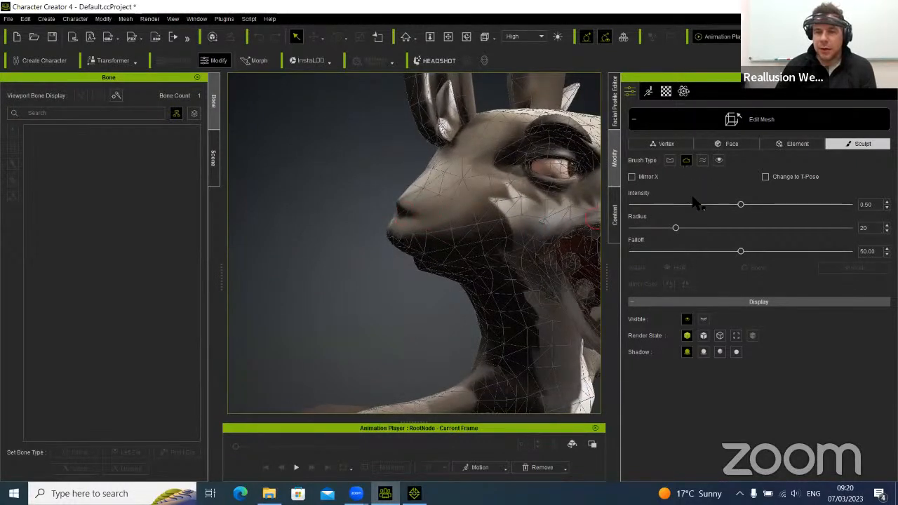
left_click(688, 228)
left_click_drag(677, 228, 805, 204)
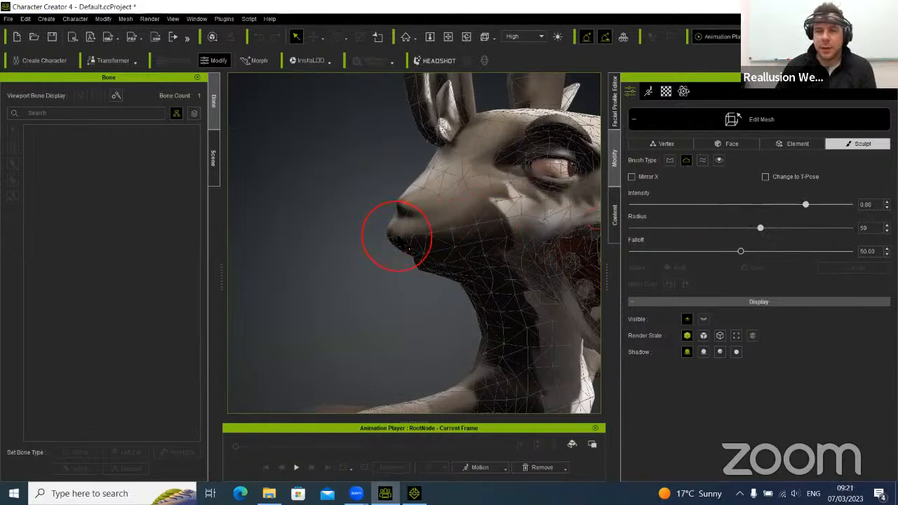
mouse_move(391, 236)
left_mouse_down()
mouse_move(407, 220)
mouse_move(379, 234)
mouse_move(402, 206)
mouse_move(409, 276)
left_mouse_up()
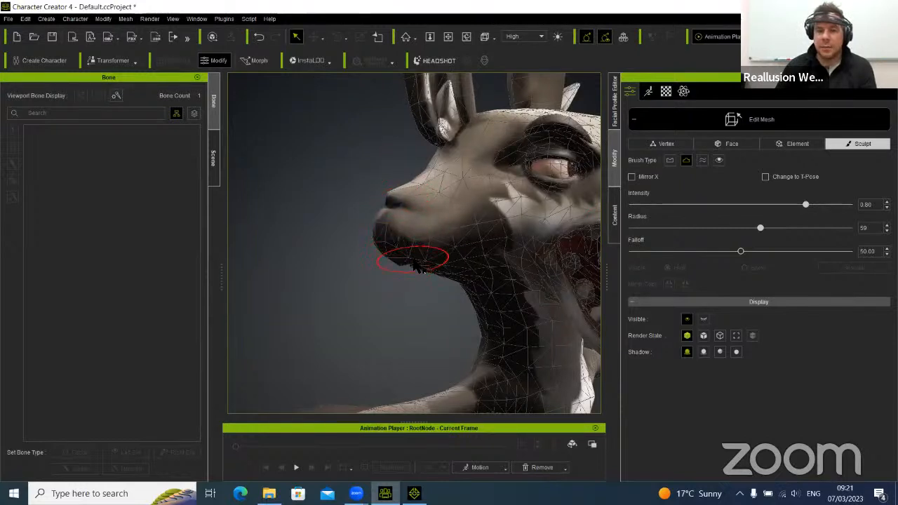
mouse_move(512, 273)
right_mouse_down()
mouse_move(425, 323)
mouse_move(531, 318)
right_mouse_up()
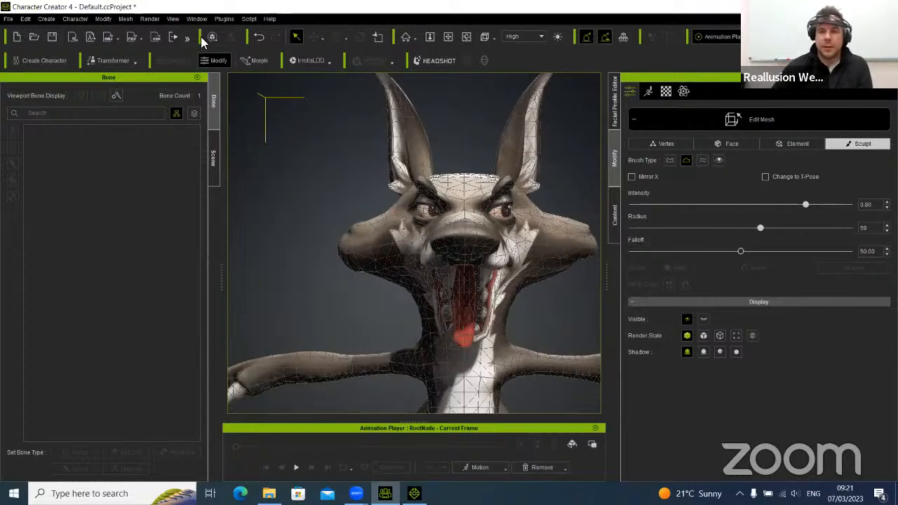
Finish editing the mesh and return to the facial profile's expression list
left_click(616, 112)
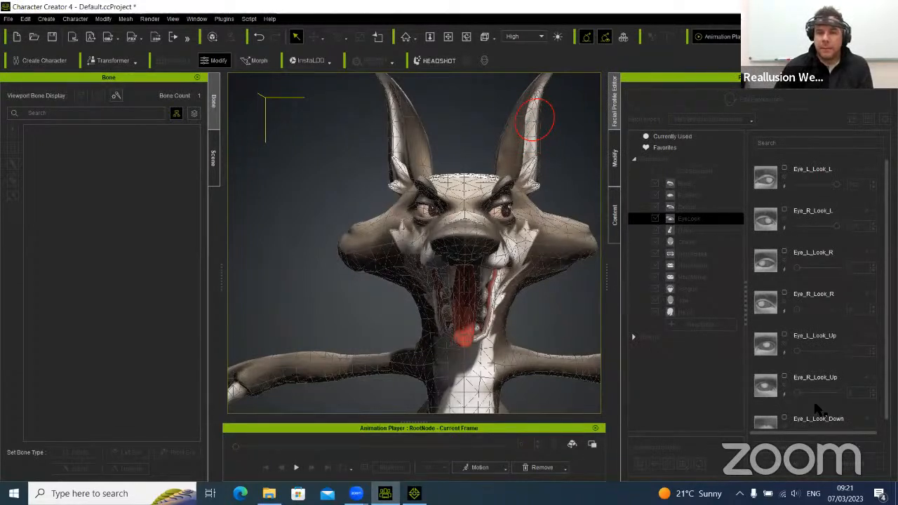
left_click(614, 159)
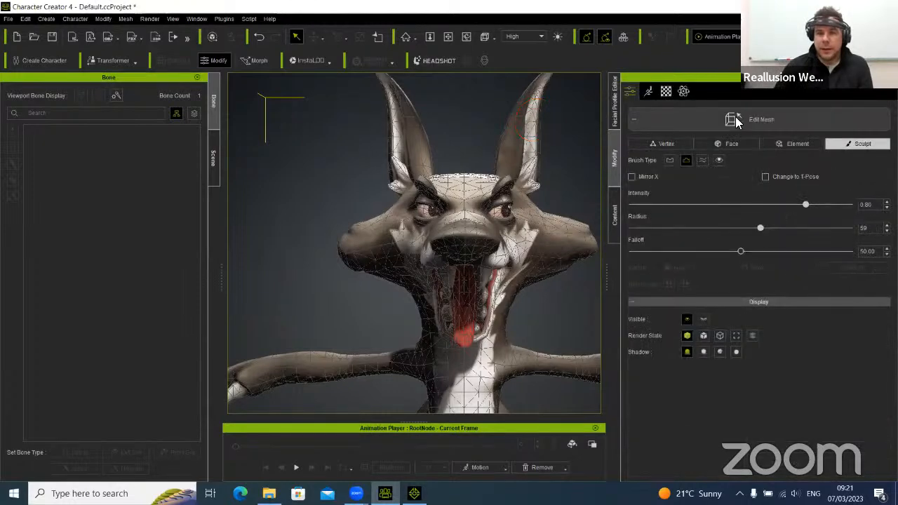
left_click(763, 120)
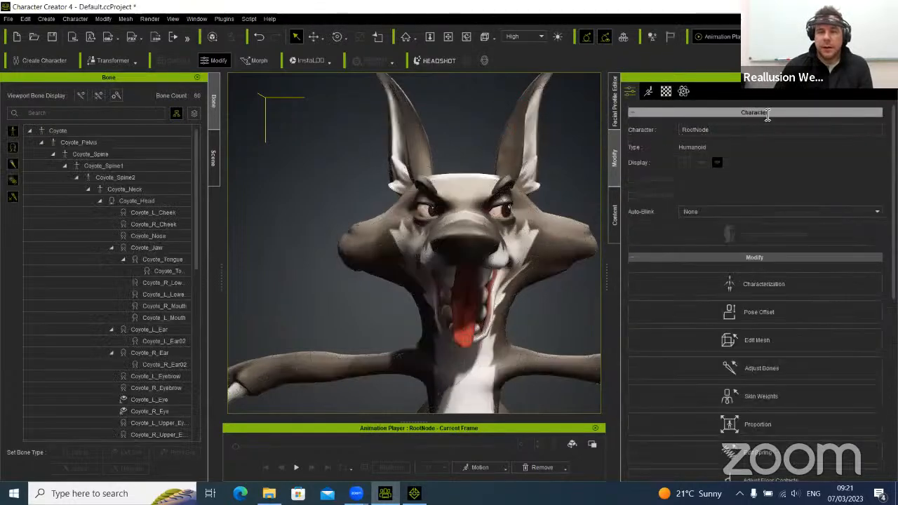
left_click(615, 98)
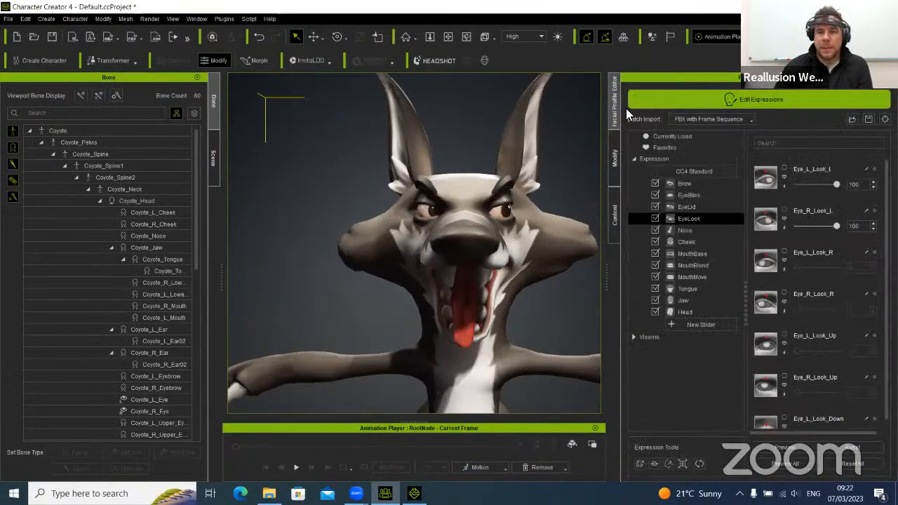
Look through the Brow, EyeLid, EyeLook, Nose and Cheek expression categories
left_click(696, 183)
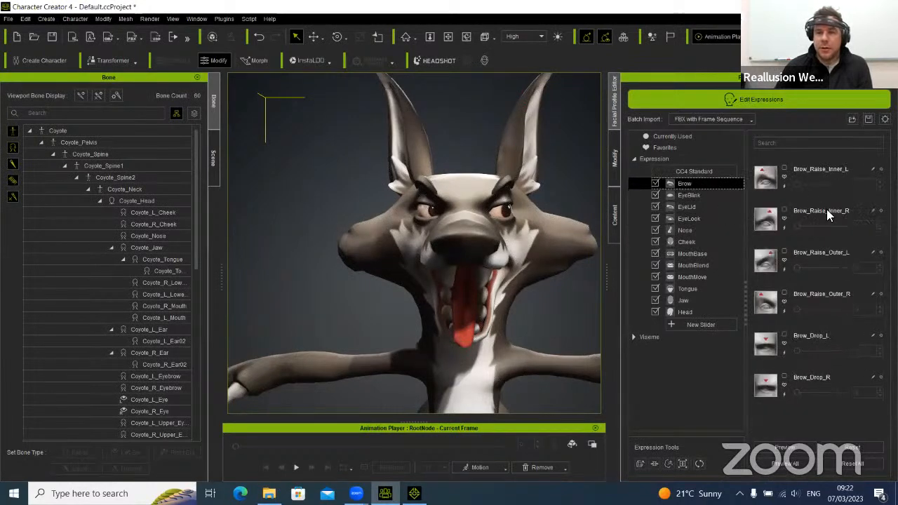
left_click(707, 206)
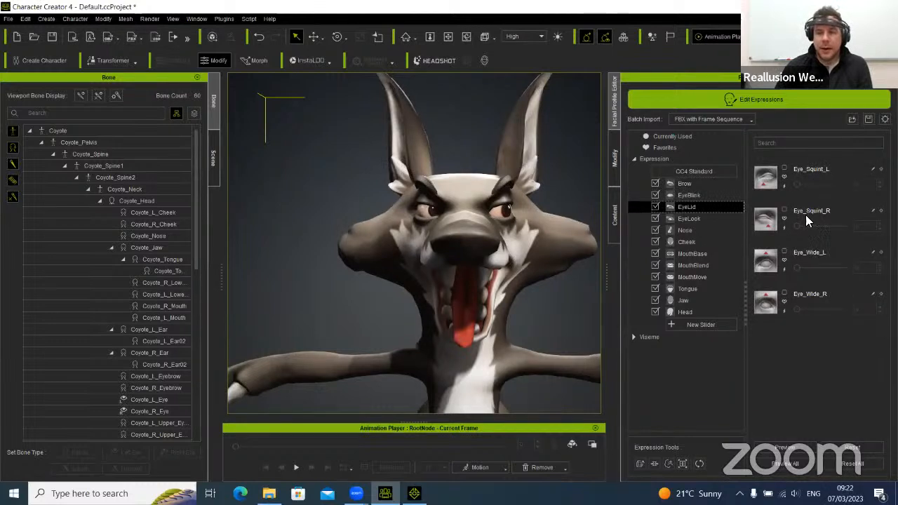
left_click(696, 219)
left_click(690, 229)
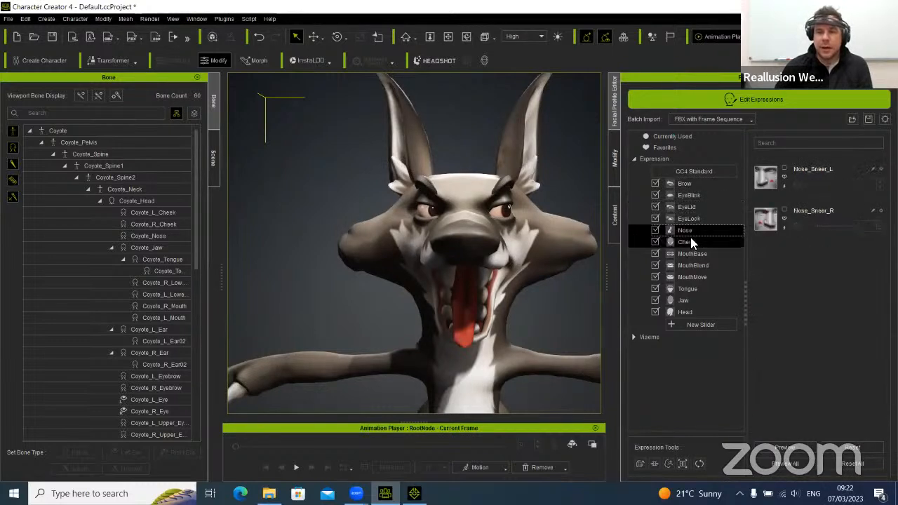
left_click(691, 240)
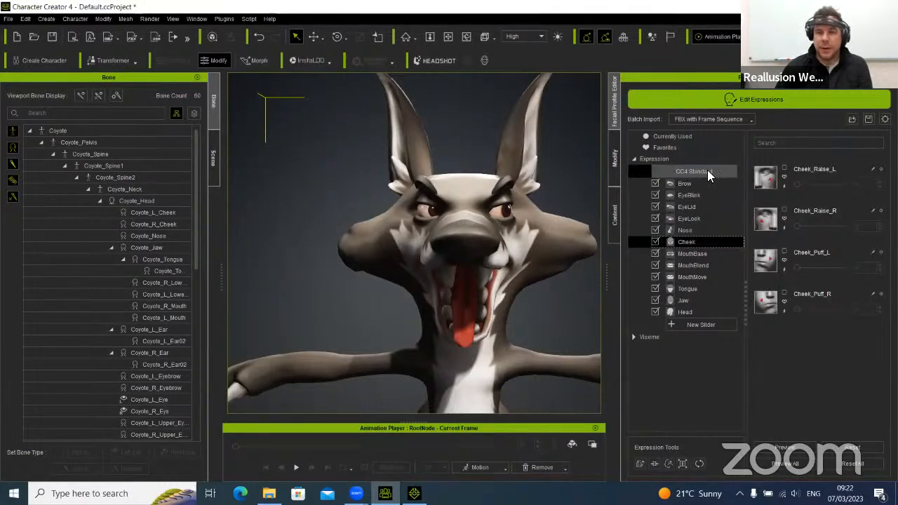
Inspect the FBX with Frame Sequence morph import and the facial profile file loader, cancelling each without importing
left_click(734, 123)
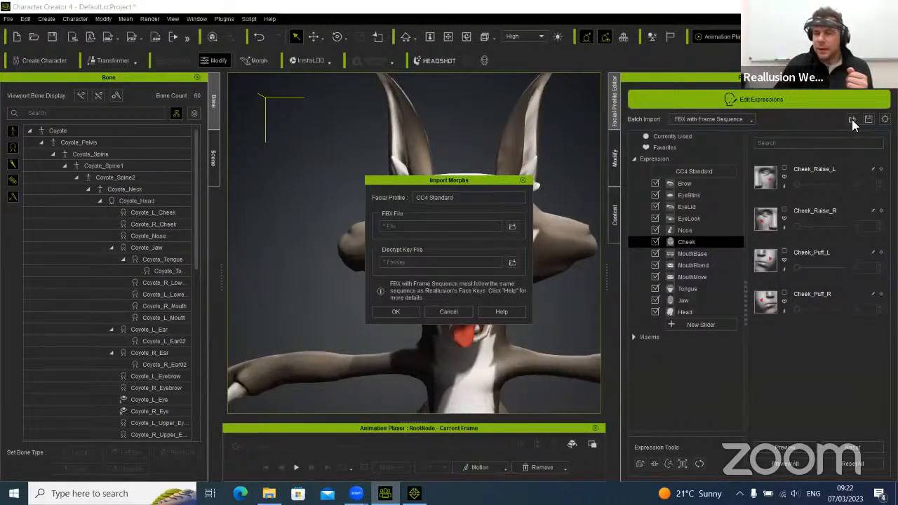
left_click(453, 314)
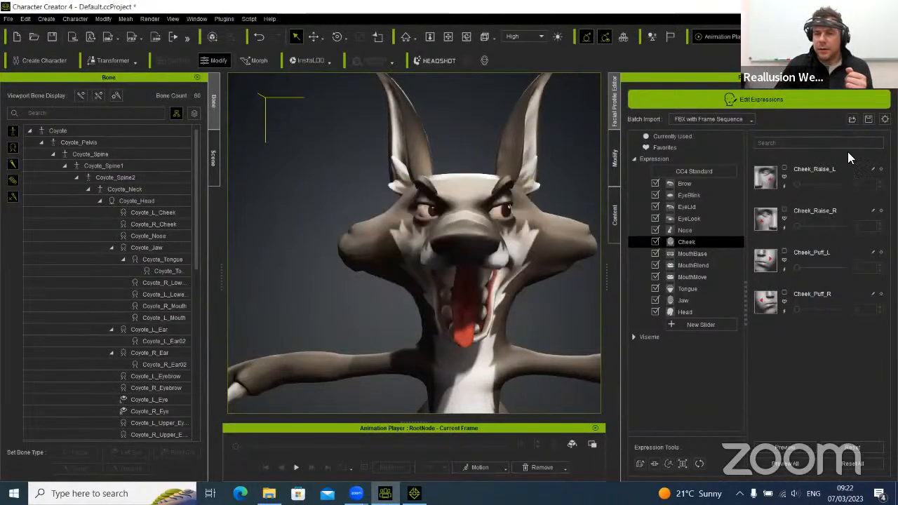
left_click(851, 120)
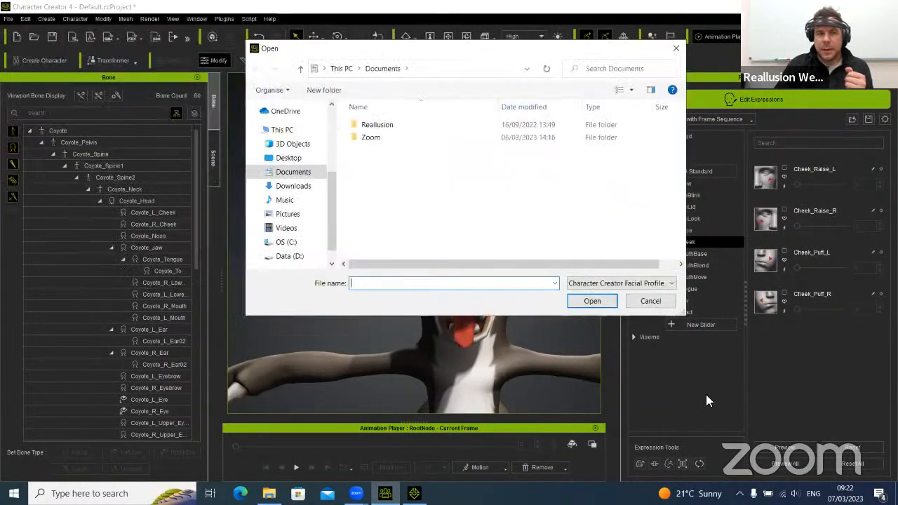
left_click(662, 303)
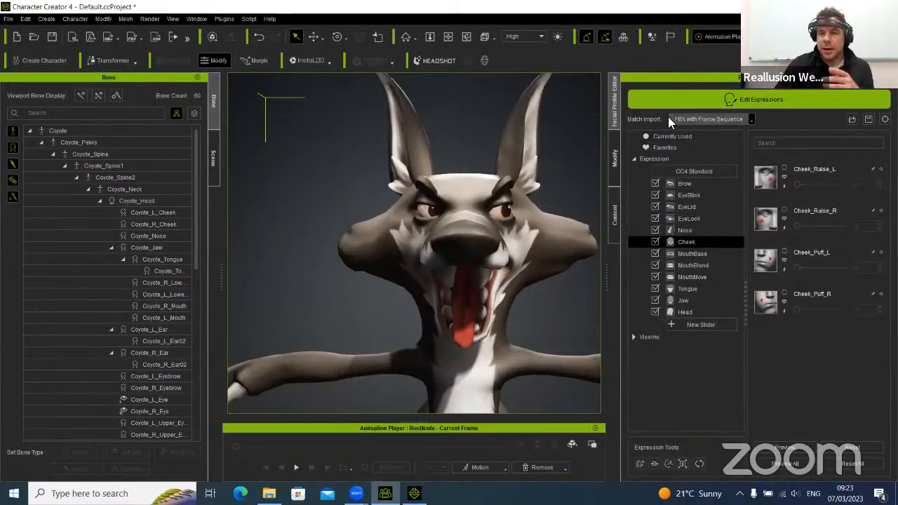
left_click(698, 121)
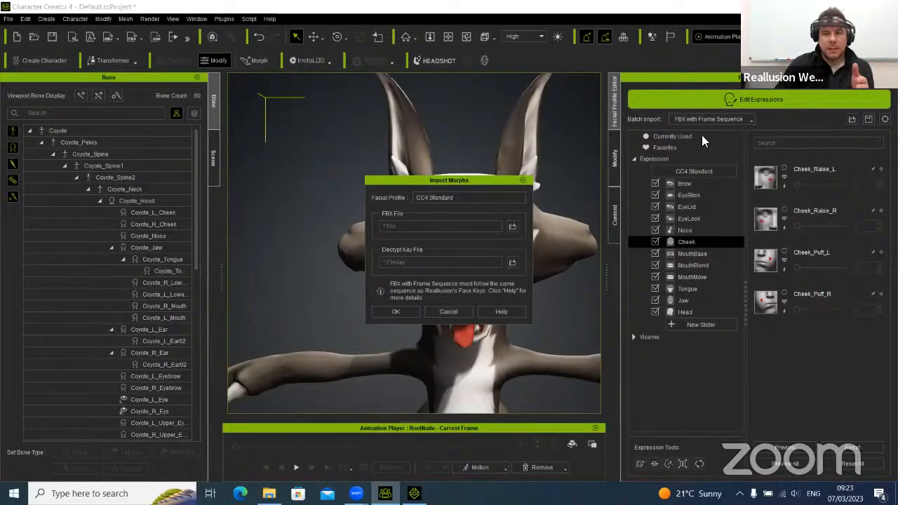
left_click(463, 311)
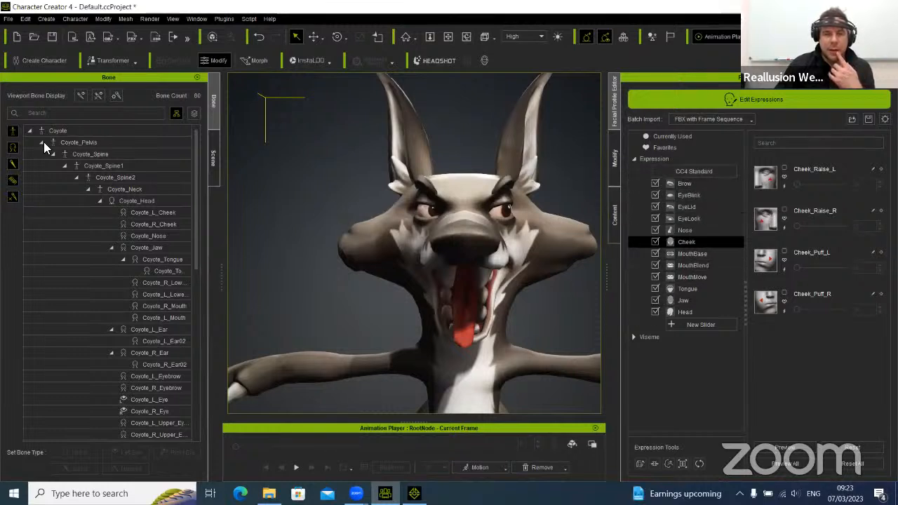
Examine the FBX export choices for all content, the clothed character or the selected item, without exporting
left_click(8, 18)
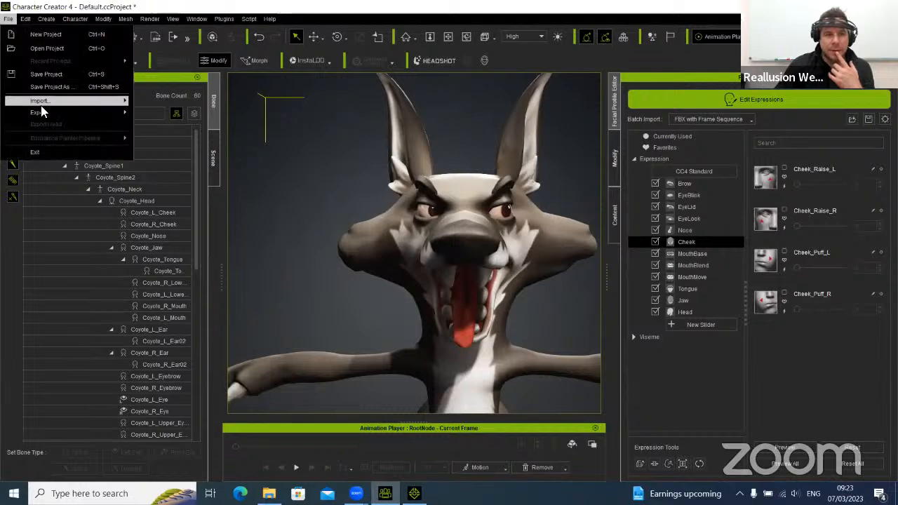
mouse_move(42, 112)
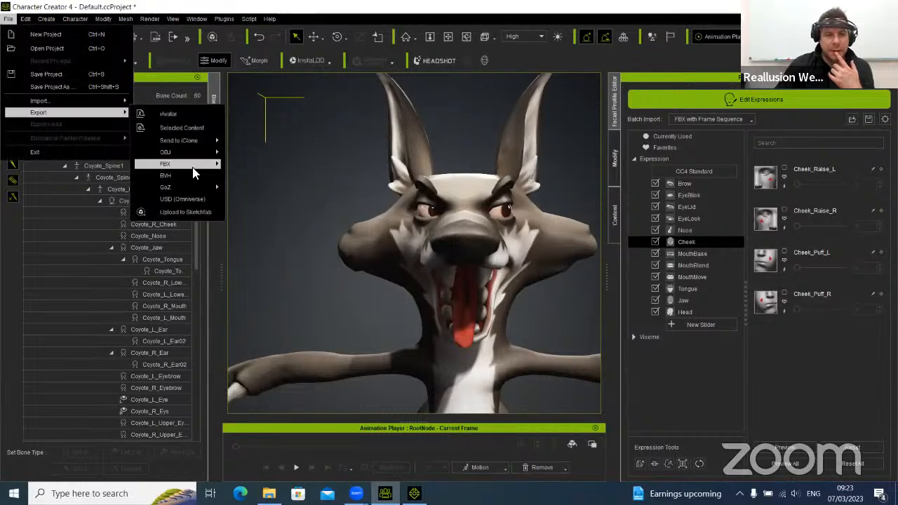
mouse_move(195, 169)
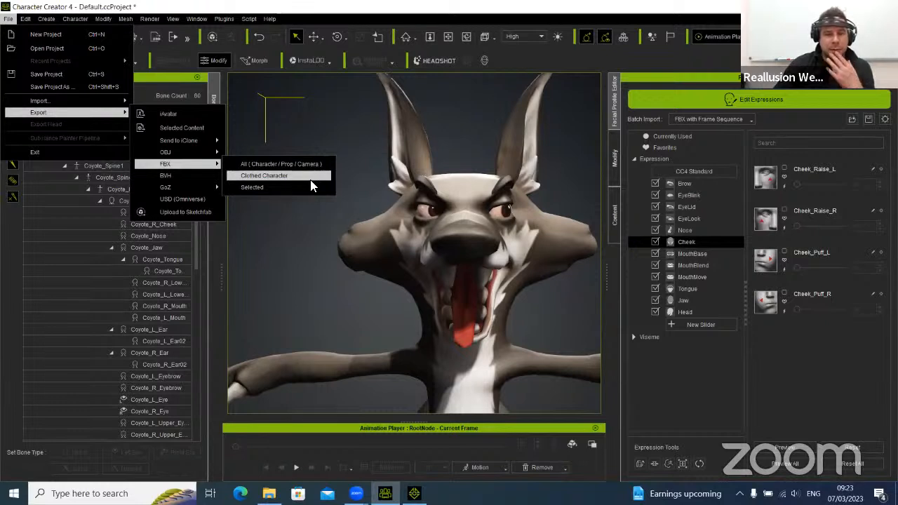
left_click(404, 24)
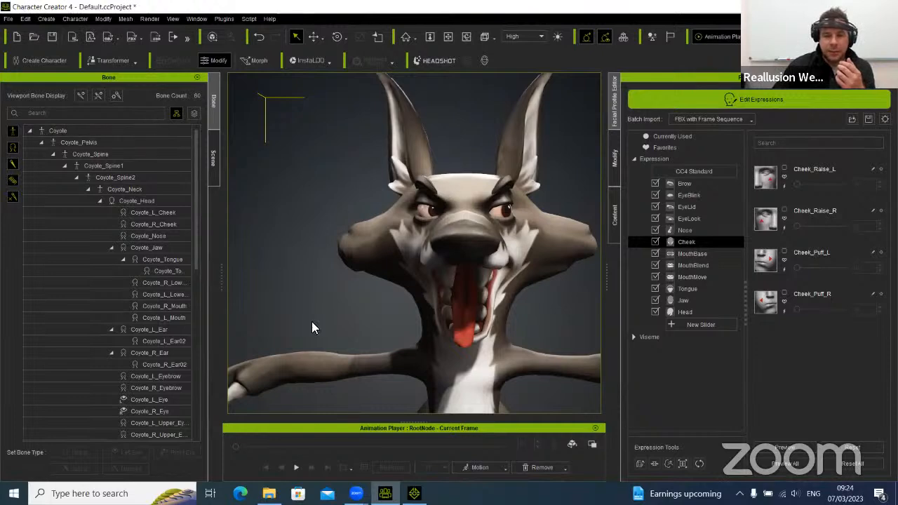
Switch to iClone and select the cowboy character (RootNode), with the Coyote also in view
key("alt+Tab")
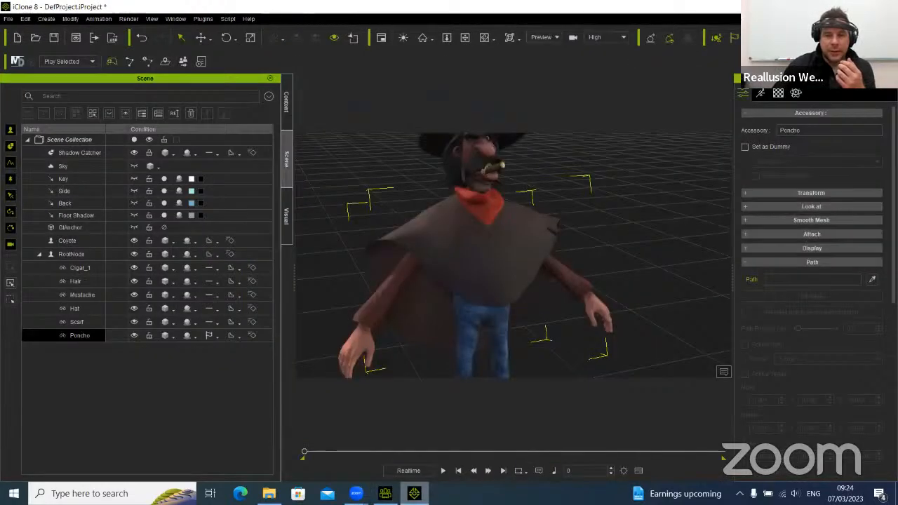
left_click(484, 137)
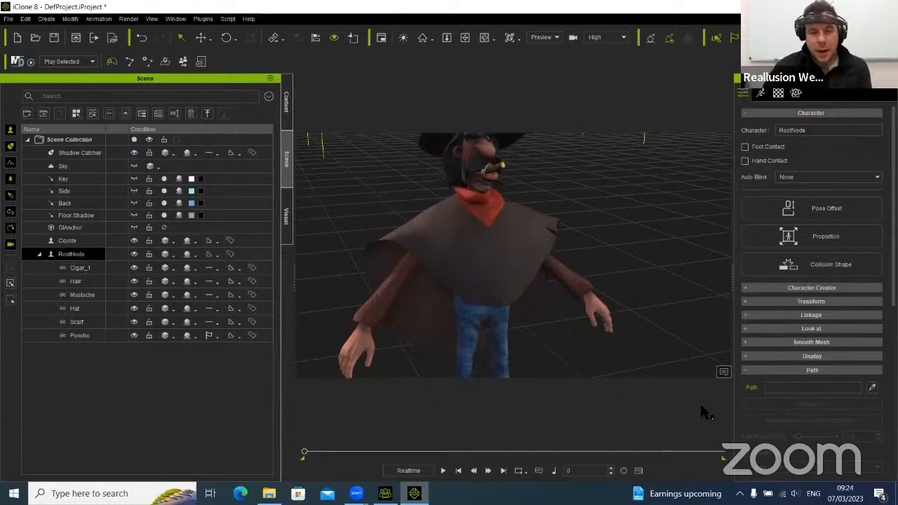
middle_click_drag(570, 375, 557, 335)
scroll(557, 336, "down", 5)
right_click_drag(618, 266, 672, 315)
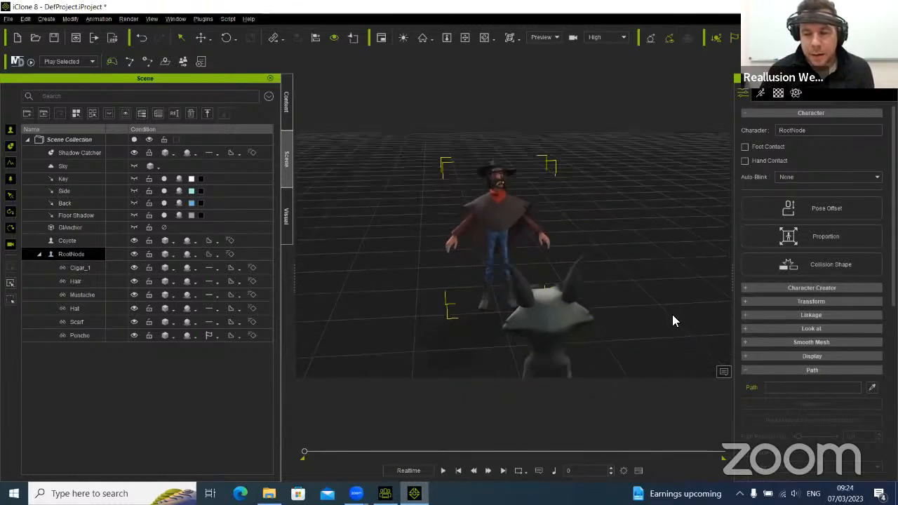
Switch to File Explorer and open the Mixamo folder inside the desktop's Motion folder
key("alt+Tab")
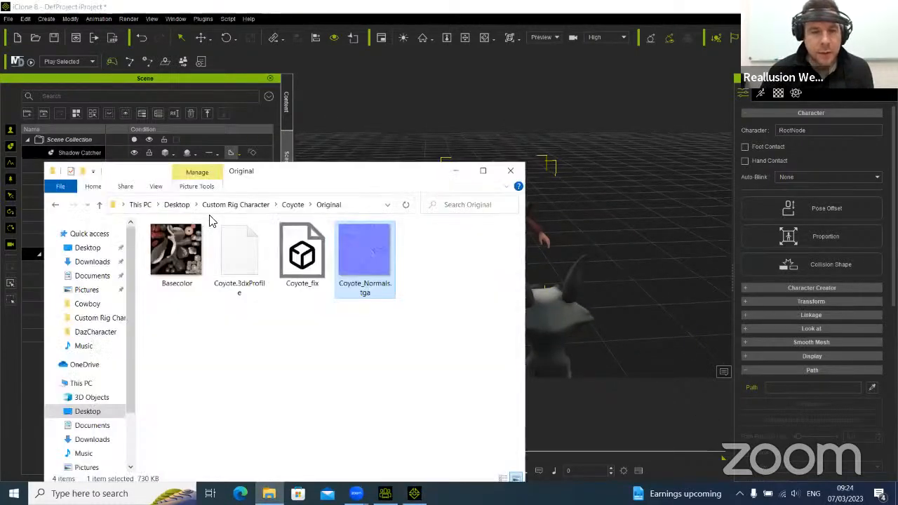
left_click(177, 204)
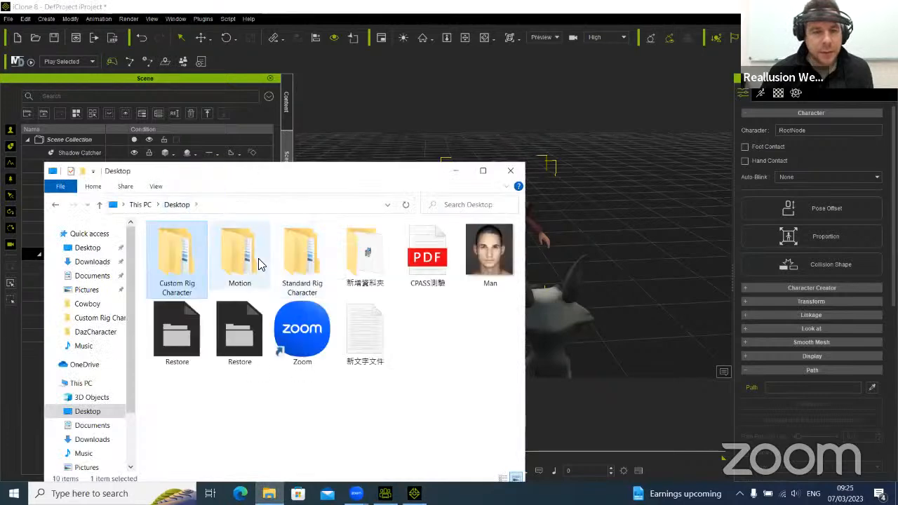
double_click(257, 261)
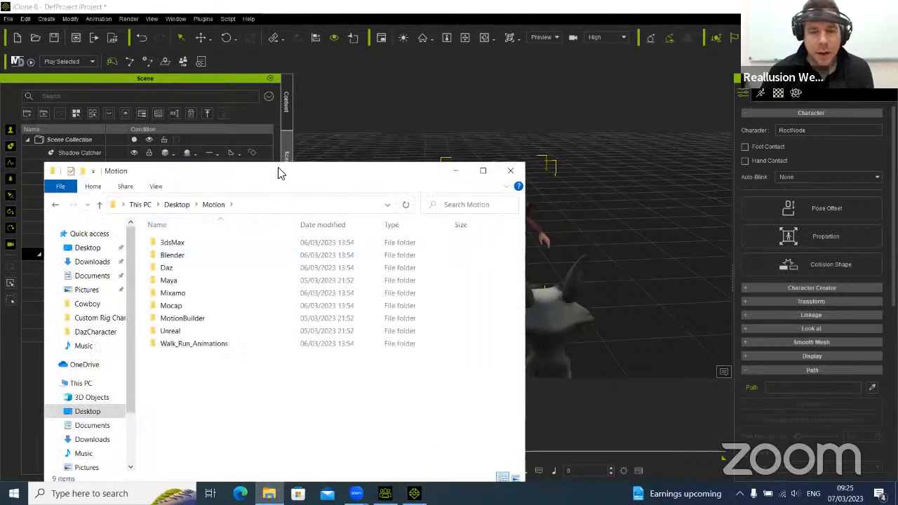
left_click_drag(278, 173, 238, 66)
left_click(151, 188)
double_click(151, 188)
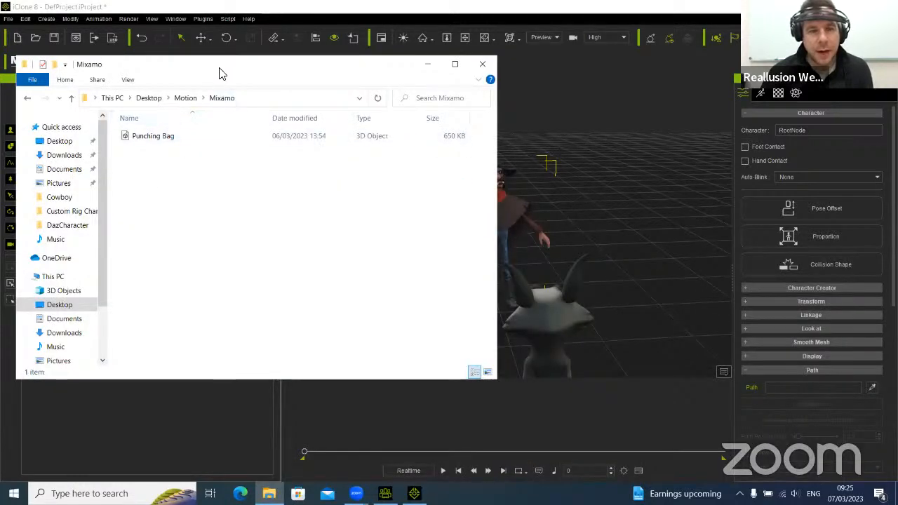
Try to apply the Punching Bag motion file to the cowboy character
left_click_drag(220, 73, 169, 104)
left_click_drag(117, 169, 495, 221)
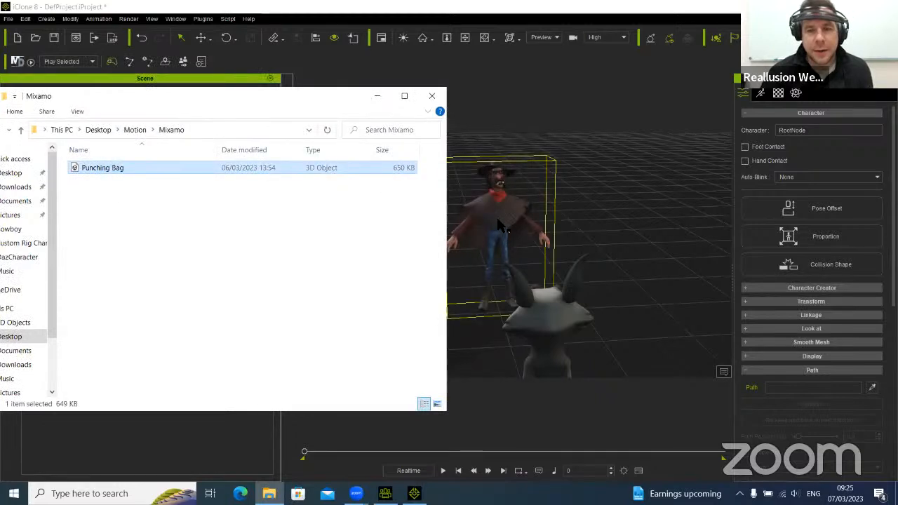
left_click(377, 98)
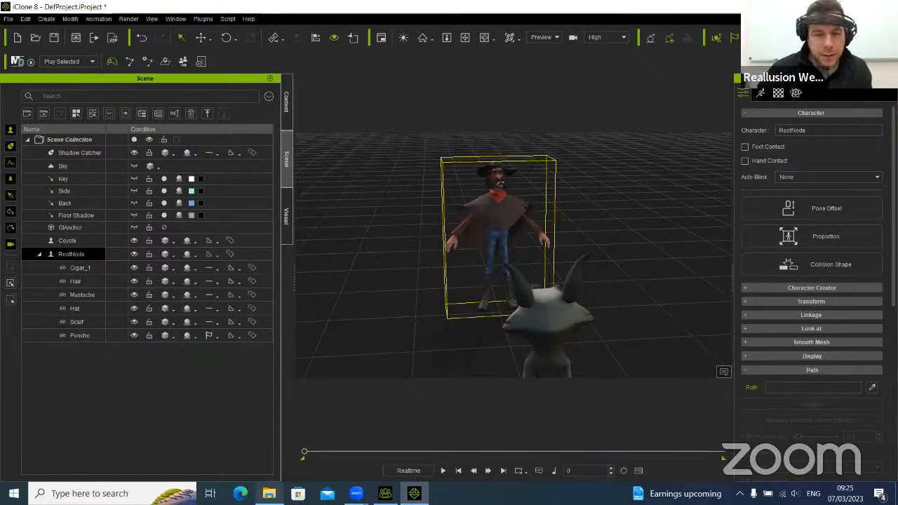
left_click(269, 493)
left_click_drag(101, 176, 506, 226)
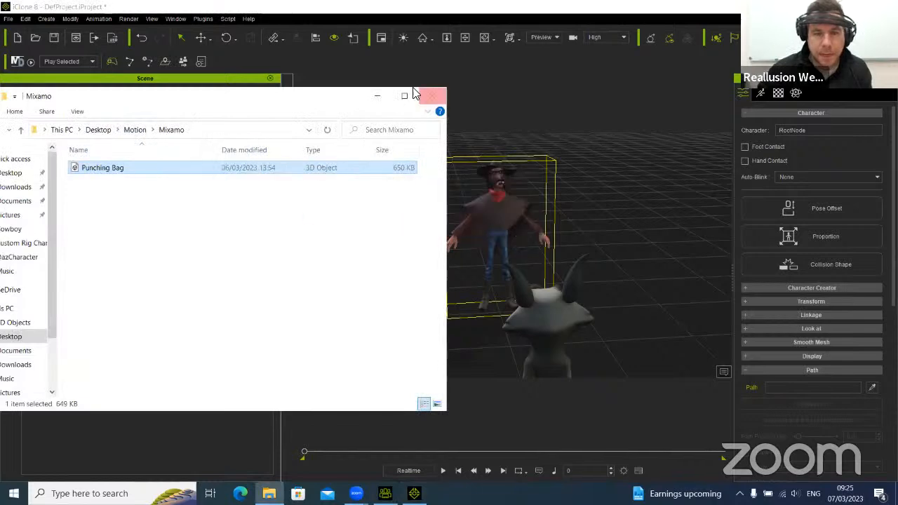
left_click(378, 96)
Apply the Punching Bag motion to the Coyote, converting it with the Mixamo_ChXXCharacter motion profile
right_click_drag(528, 282, 603, 270)
left_click(484, 214)
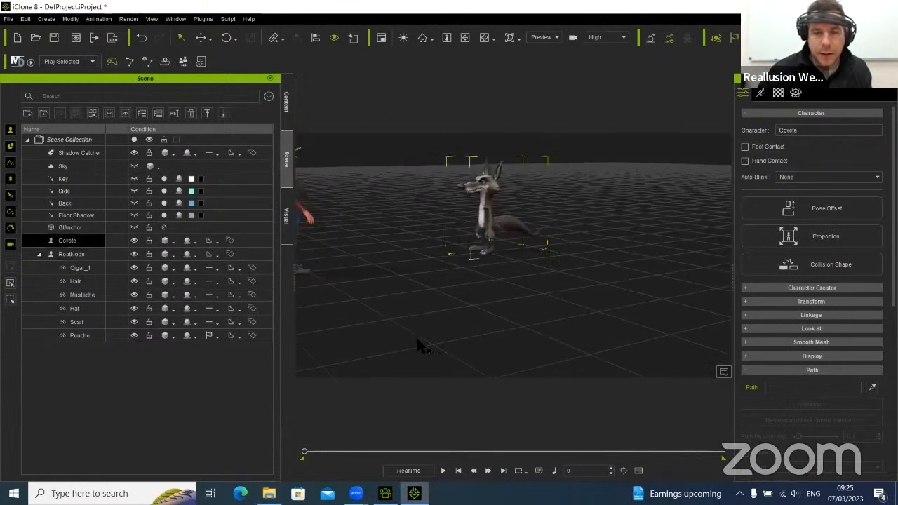
left_click(269, 494)
left_click_drag(132, 173, 486, 212)
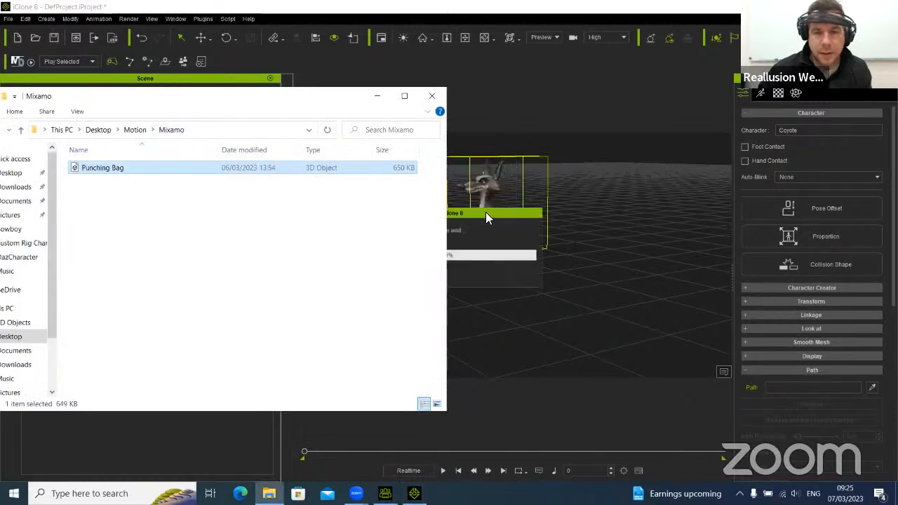
left_click(377, 96)
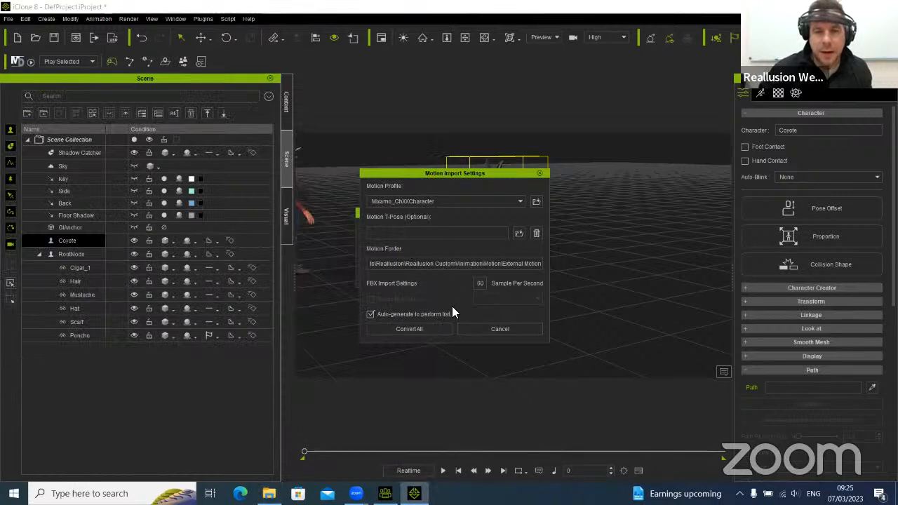
left_click(420, 328)
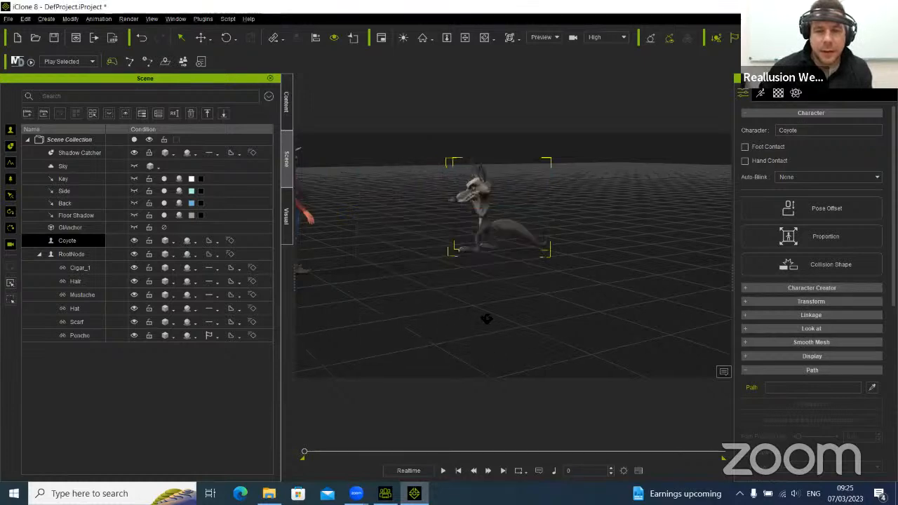
Play back the Coyote's punching motion and examine it from several angles
right_click_drag(487, 319, 561, 295)
scroll(515, 174, "up", 6)
middle_click_drag(521, 236, 532, 275)
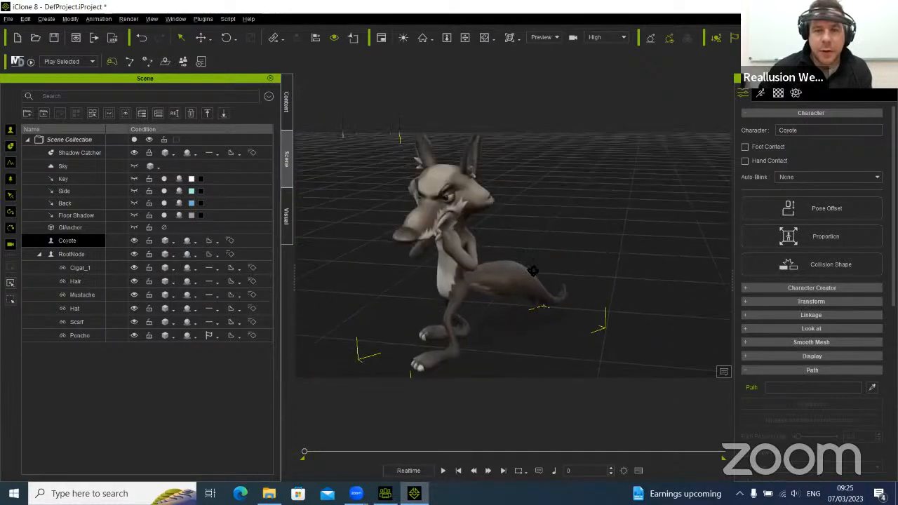
right_click_drag(531, 274, 459, 263)
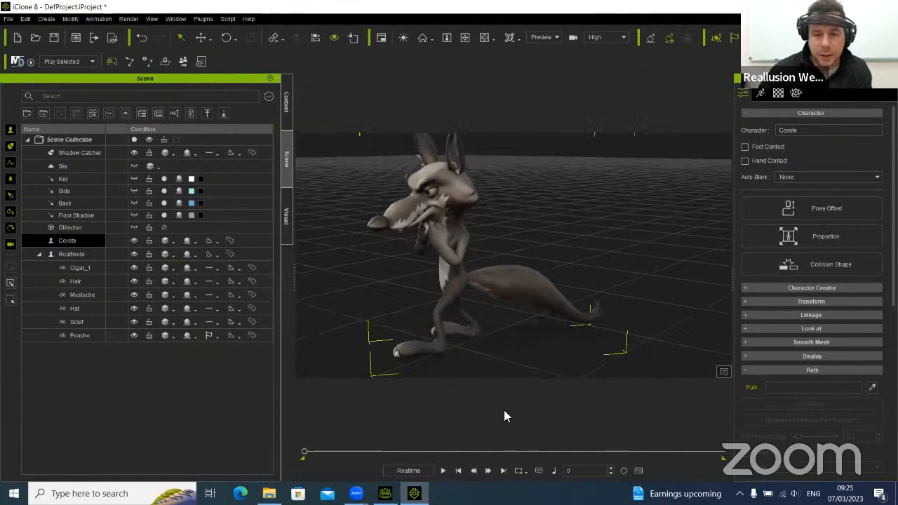
key("space")
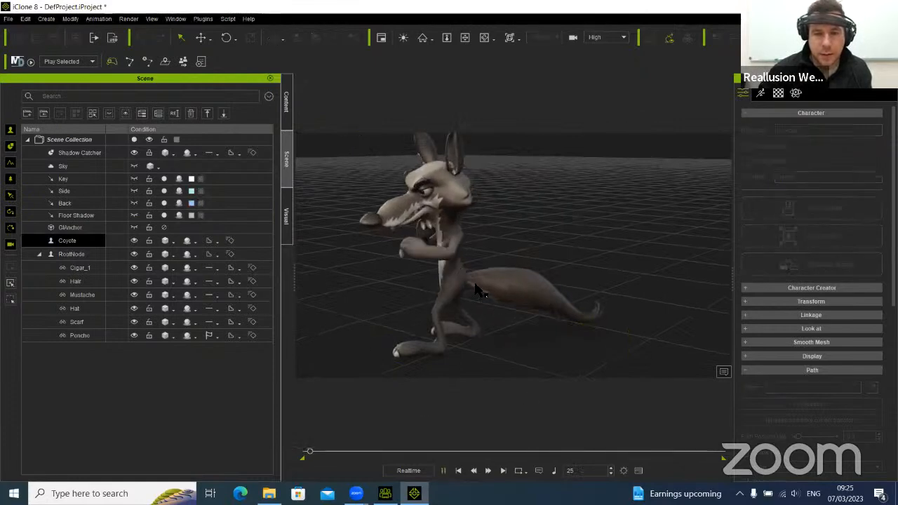
right_click_drag(484, 256, 646, 213)
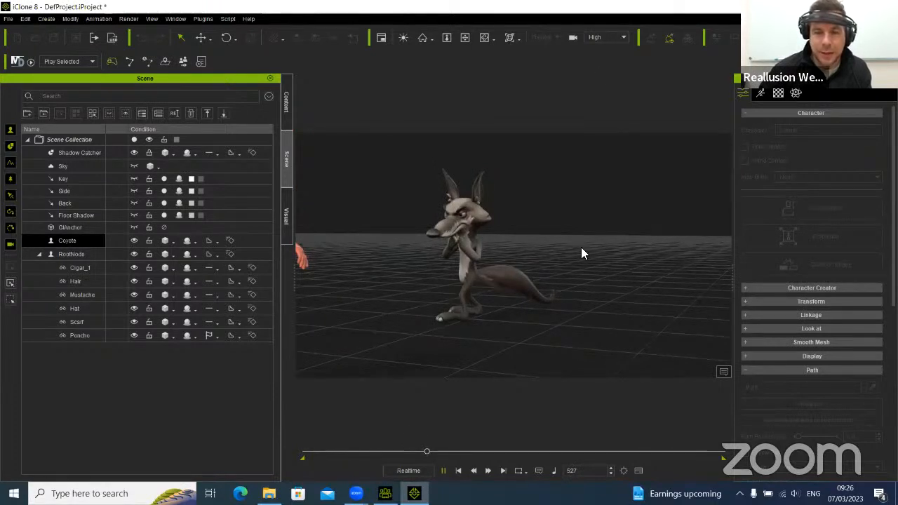
left_click(444, 471)
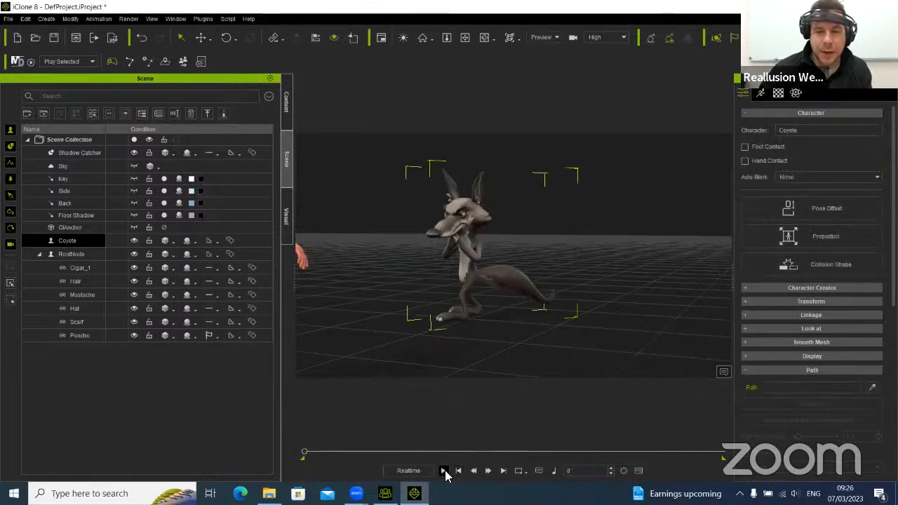
left_click(444, 471)
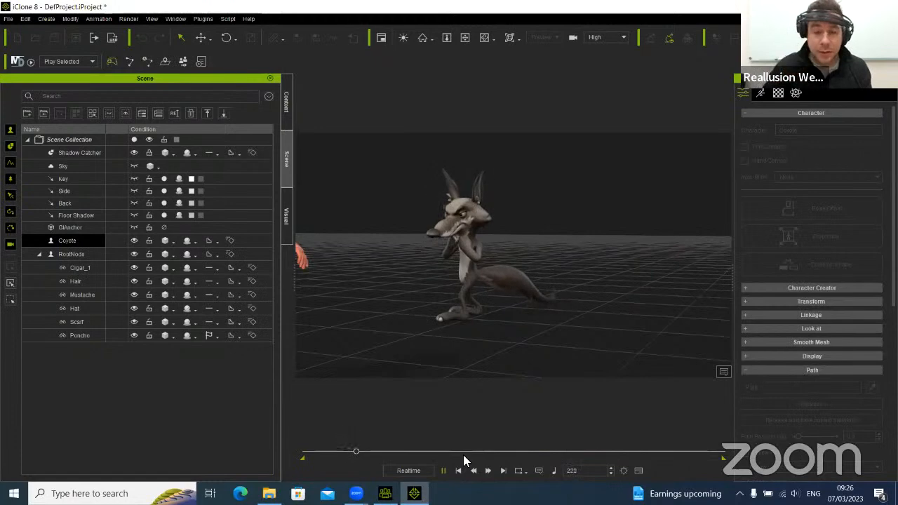
left_click(442, 470)
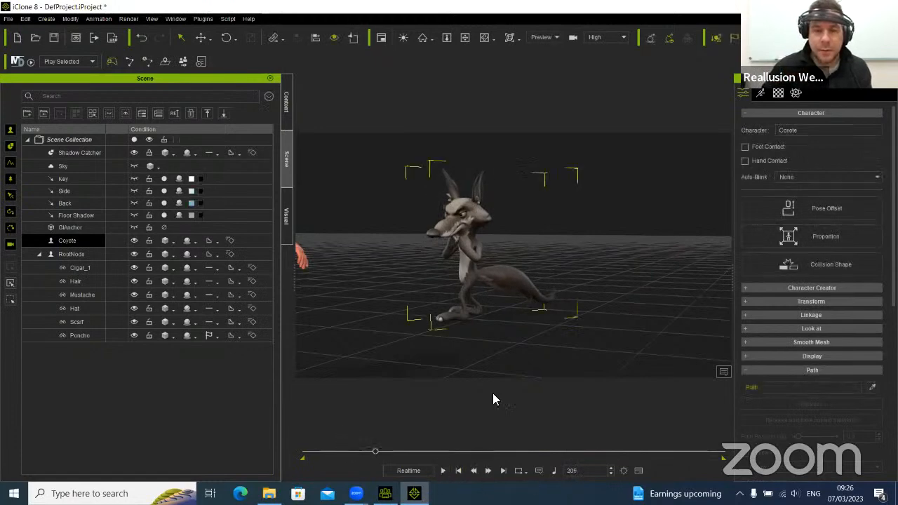
right_click_drag(378, 288, 395, 301)
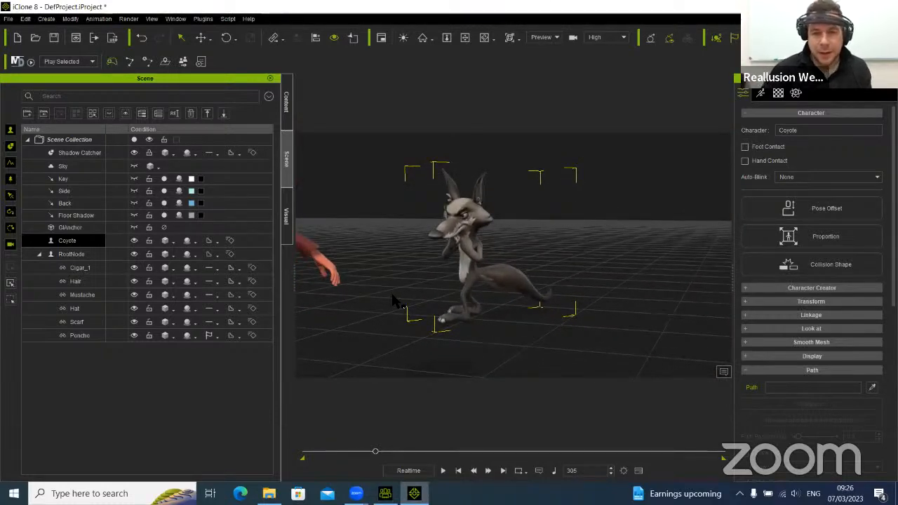
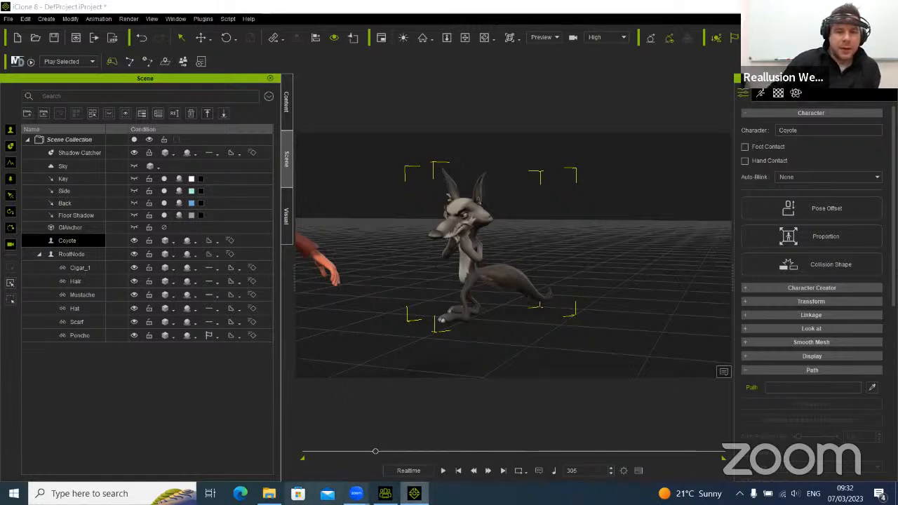
Find and launch Google Chrome
left_click(89, 493)
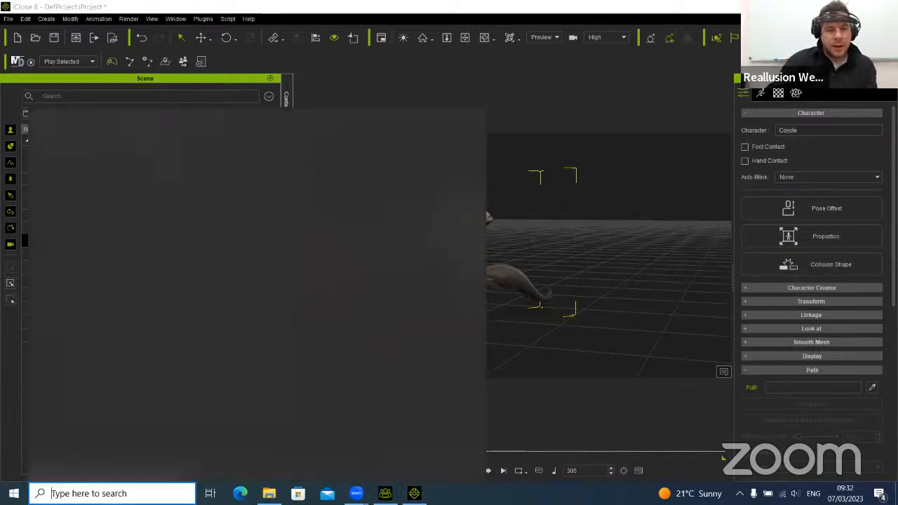
type("chrome")
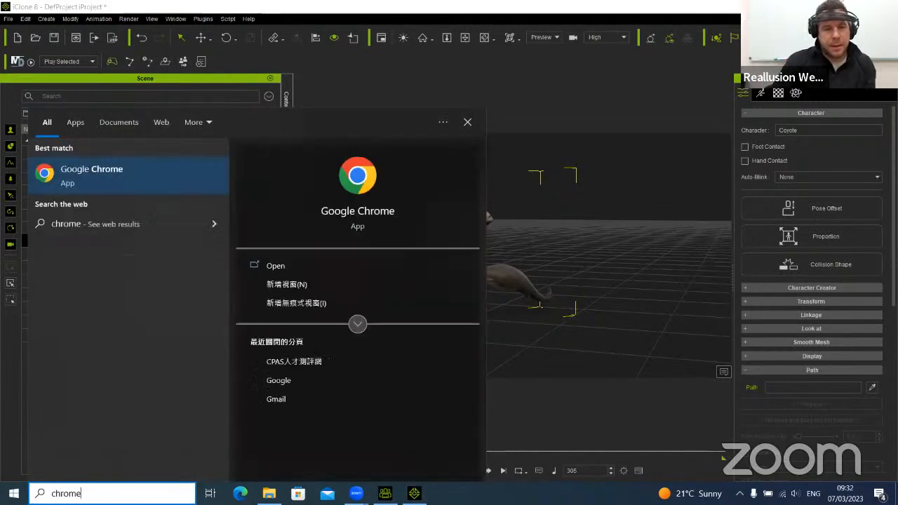
key("Return")
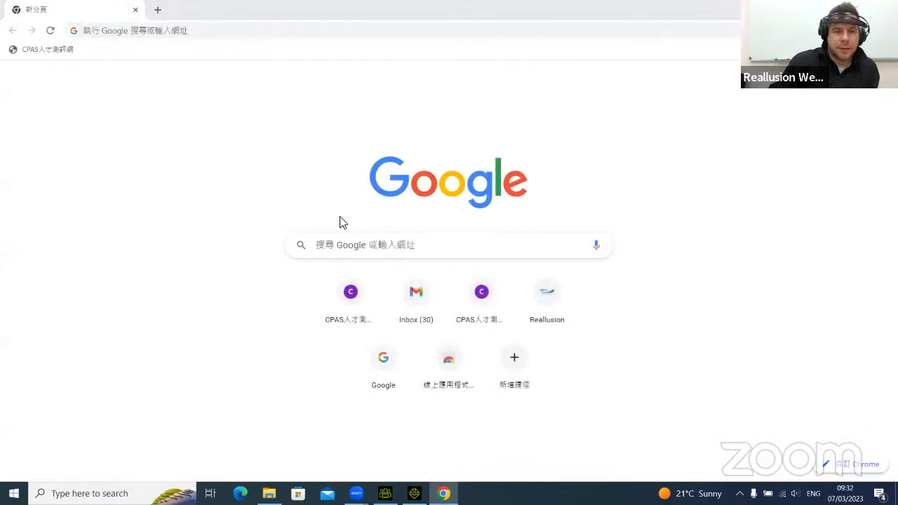
Search Google for "reallusion courses" and open the tutorial Library on the Reallusion Courses site
left_click(170, 29)
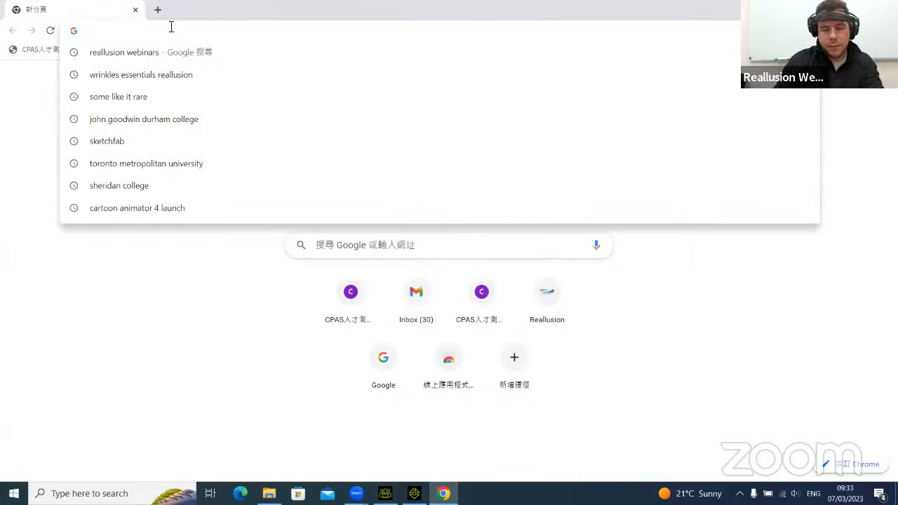
type("reallusion courses")
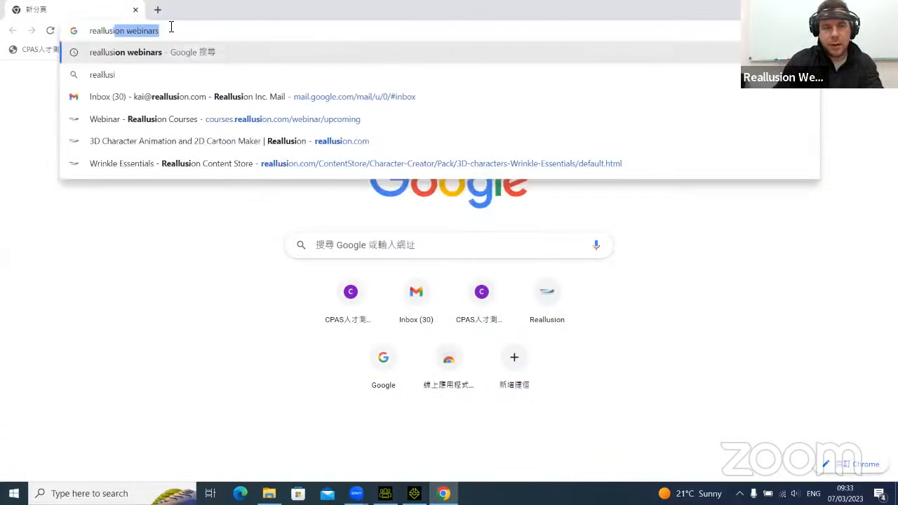
key("Return")
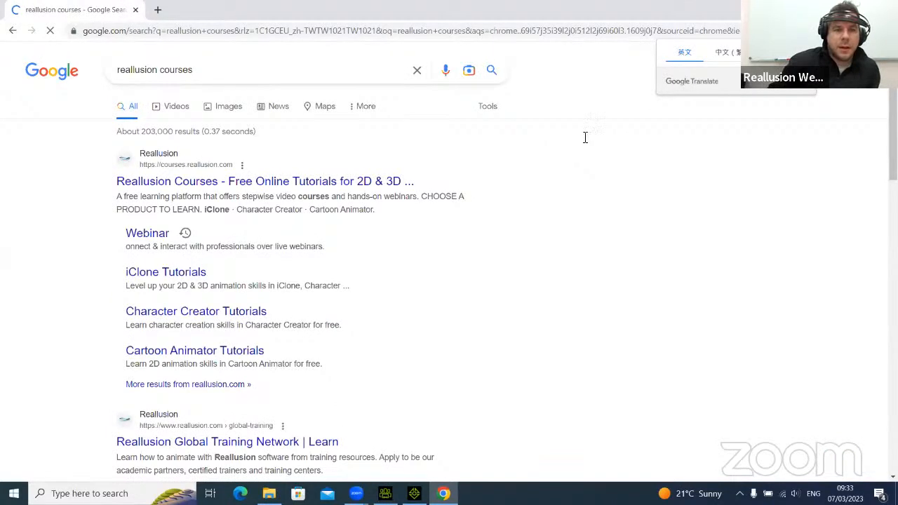
left_click(218, 184)
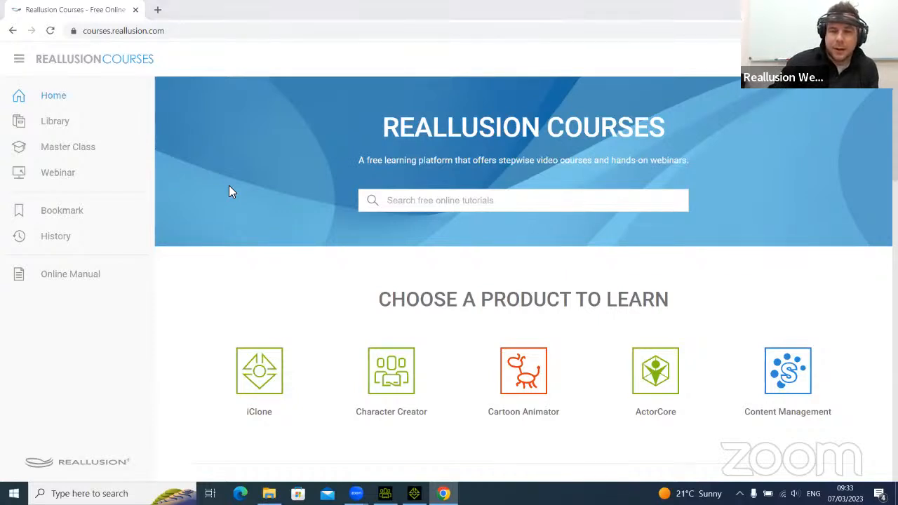
left_click(56, 123)
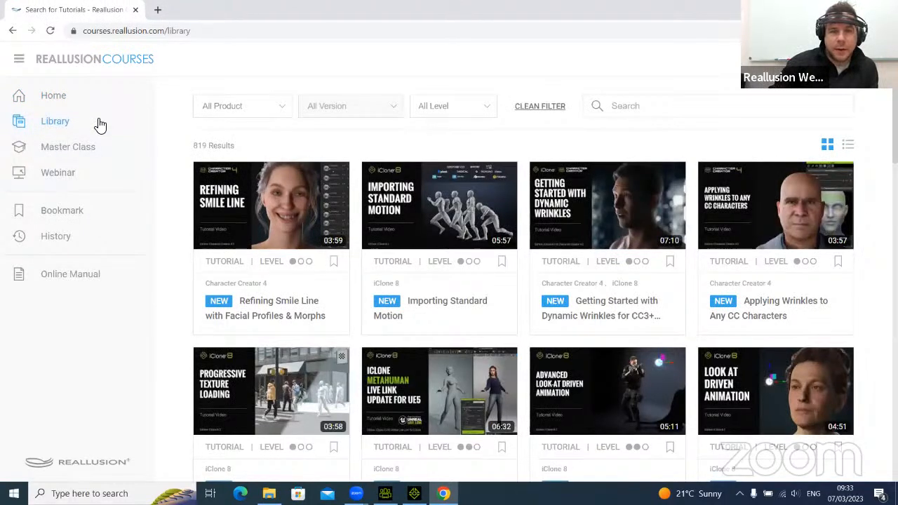
Filter the tutorial library by the iClone product and look through the resulting courses
left_click(284, 106)
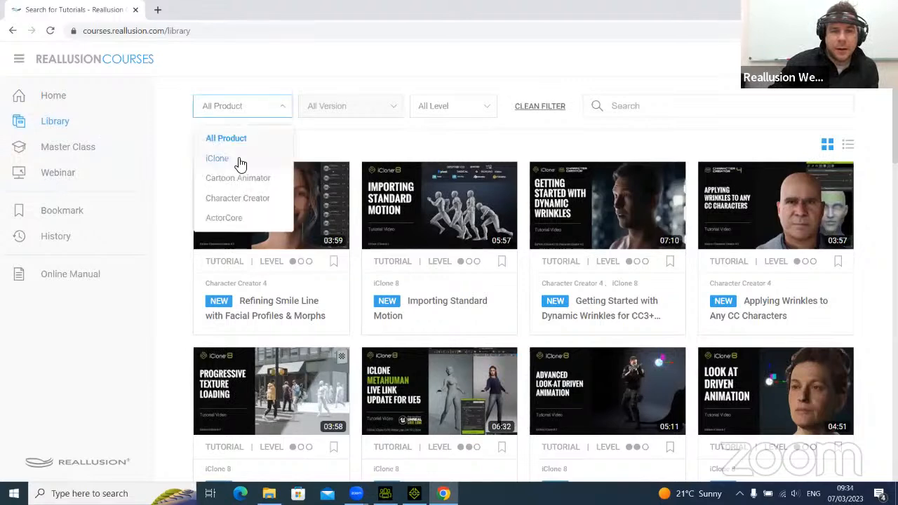
left_click(240, 161)
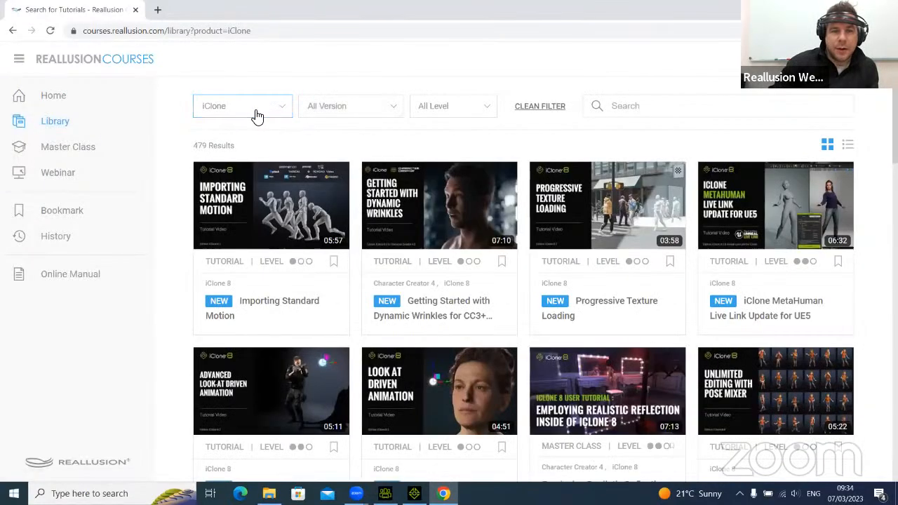
left_click(257, 114)
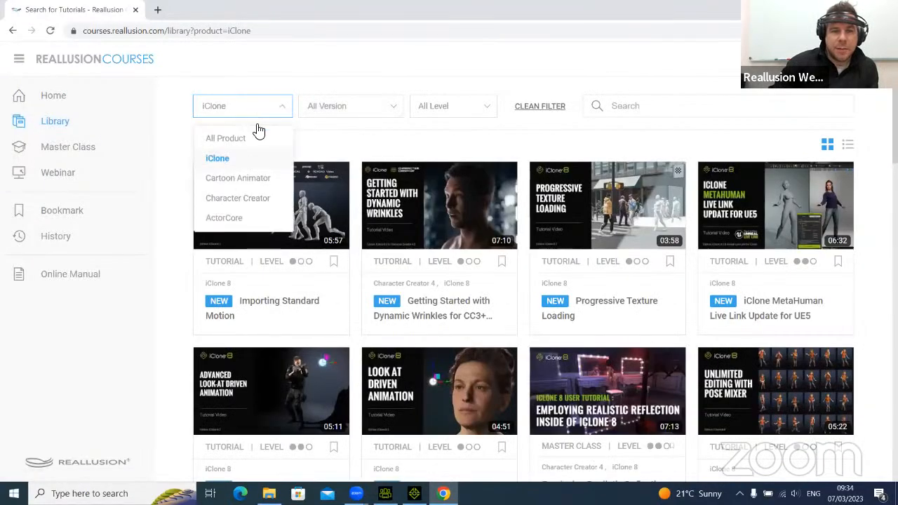
left_click(306, 86)
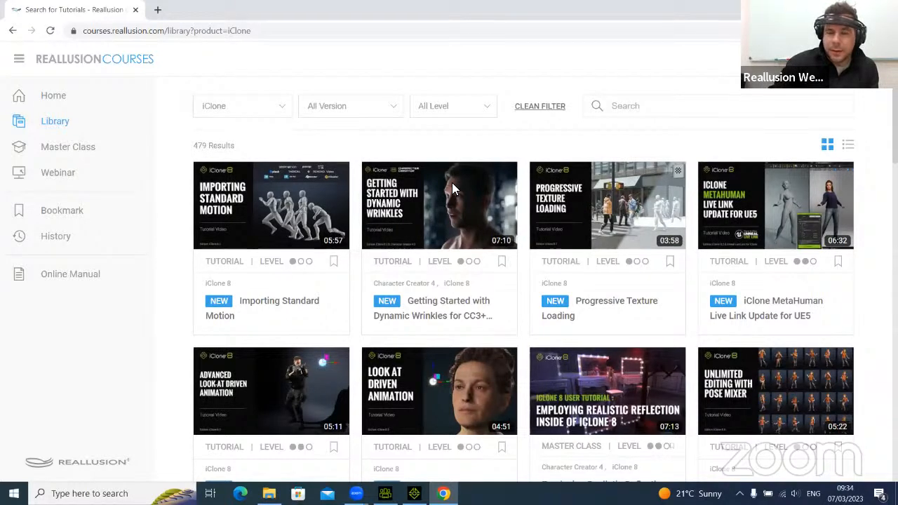
scroll(475, 297, "down", 6)
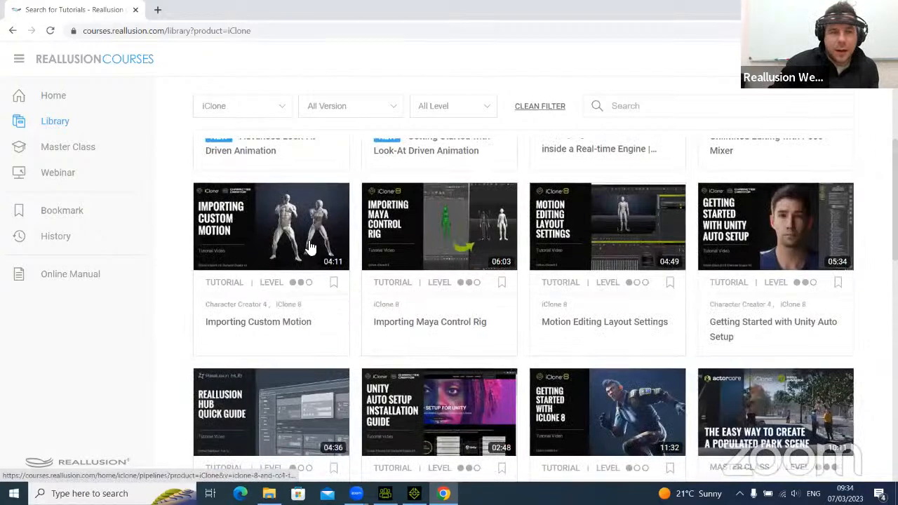
scroll(318, 243, "down", 6)
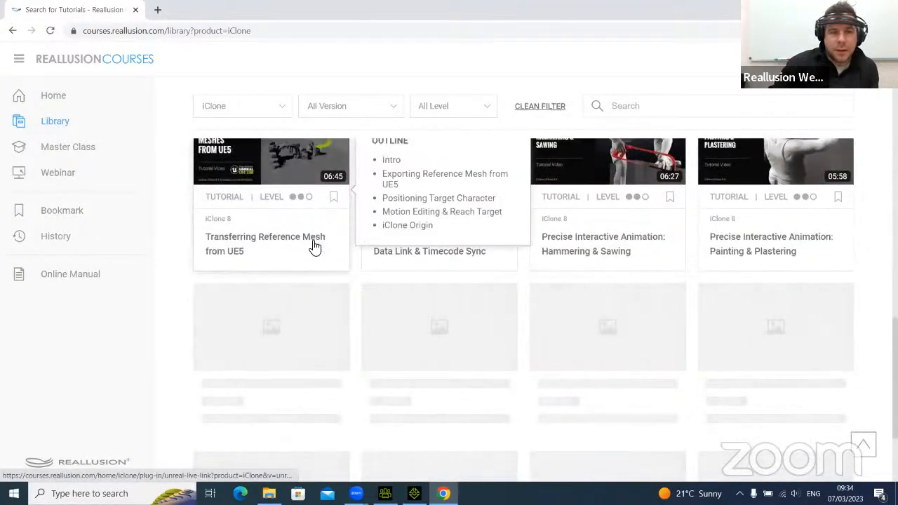
scroll(319, 251, "up", 2)
scroll(322, 238, "up", 9)
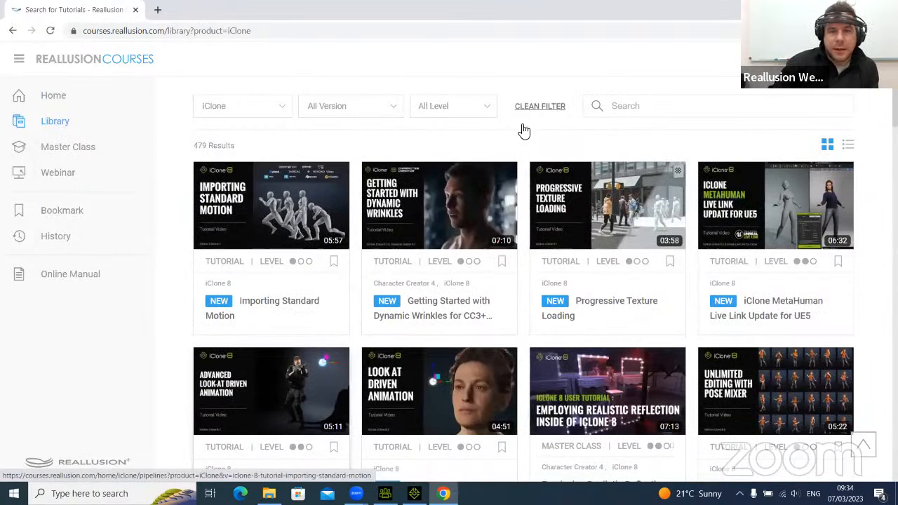
Narrow the tutorials to version iClone 8, and clear all library filters
left_click(398, 112)
left_click(369, 161)
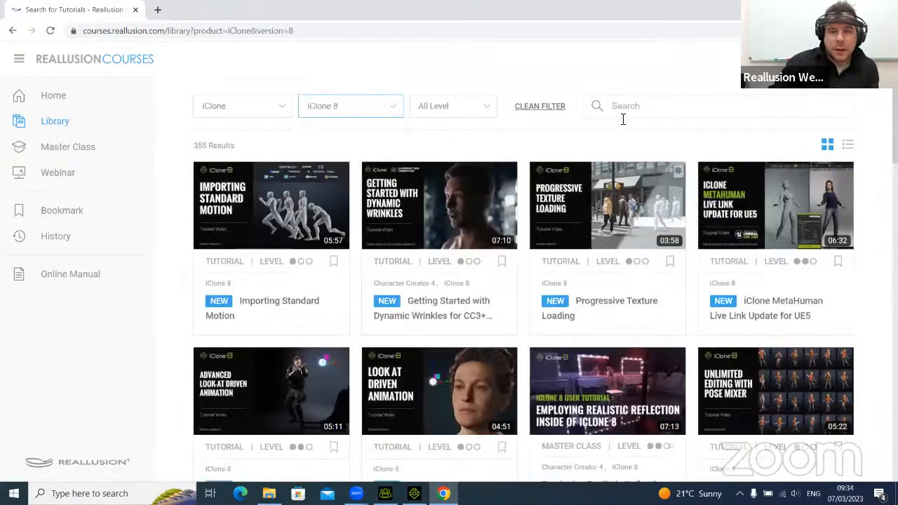
left_click(630, 111)
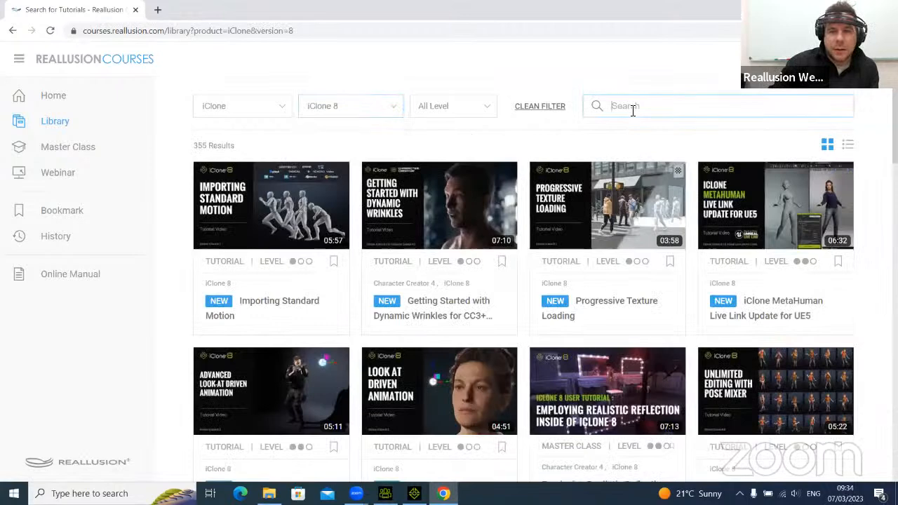
left_click(537, 110)
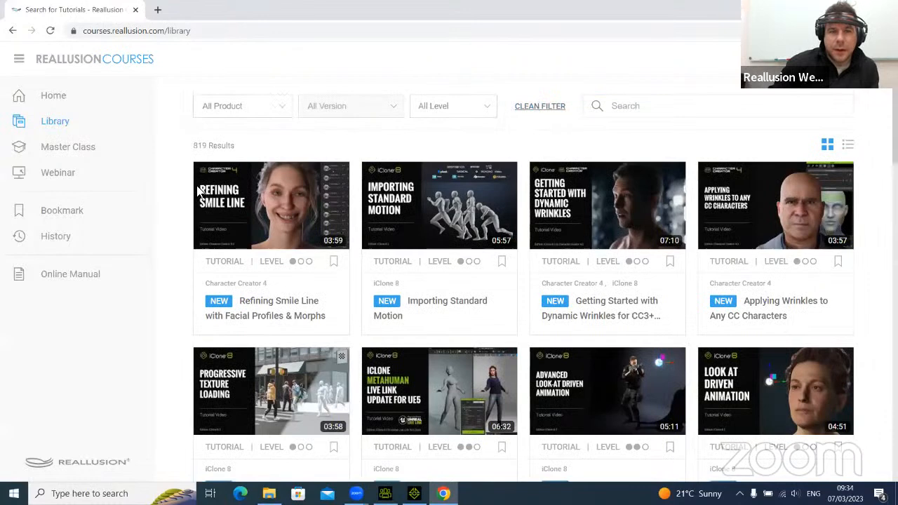
Filter the library by product iClone and version iClone 8
left_click(231, 106)
left_click(216, 155)
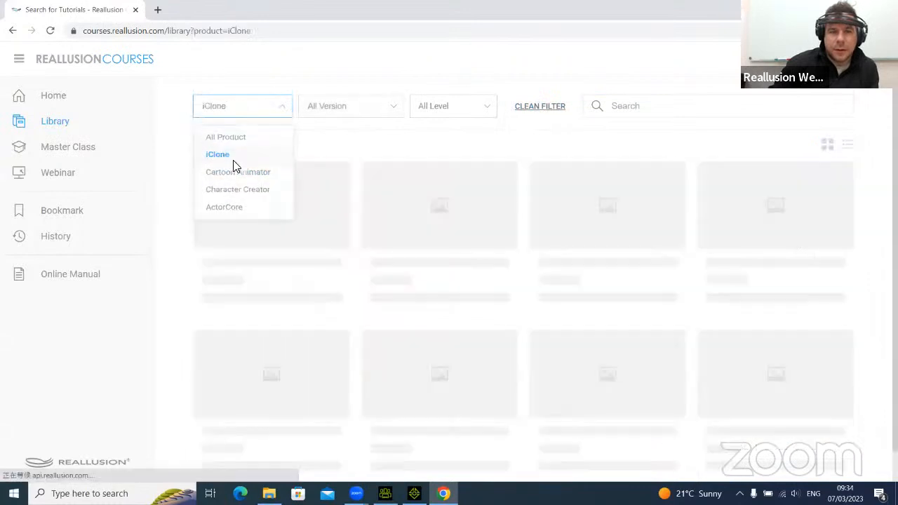
left_click(342, 112)
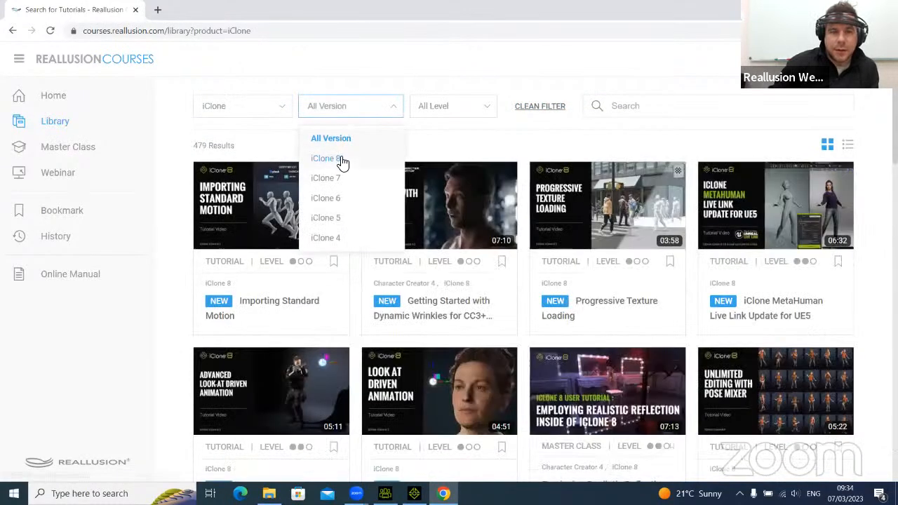
left_click(341, 157)
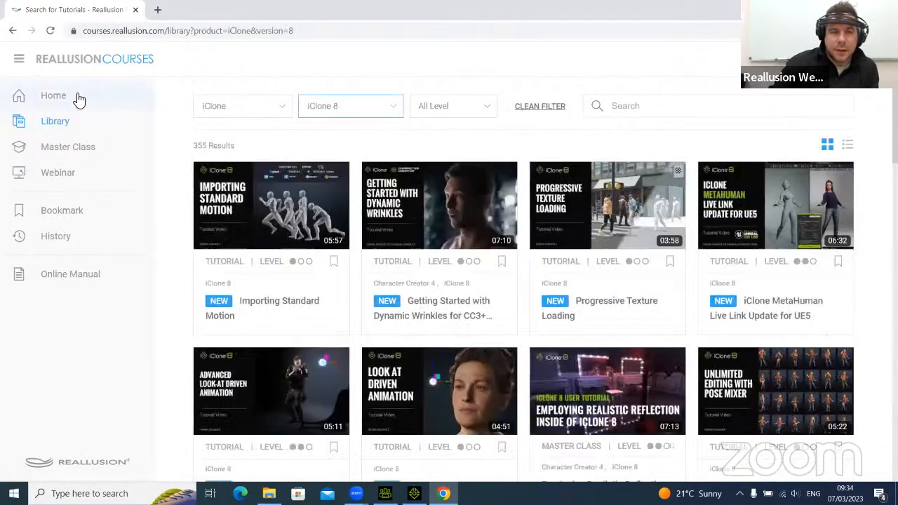
Go back to the courses home page and open iClone's Unreal tutorials within the Pipelines category
left_click(76, 98)
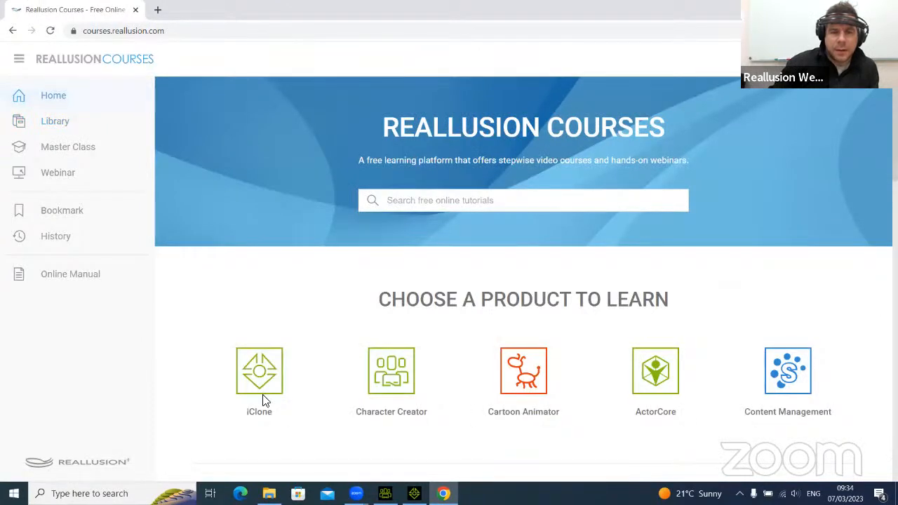
left_click(261, 398)
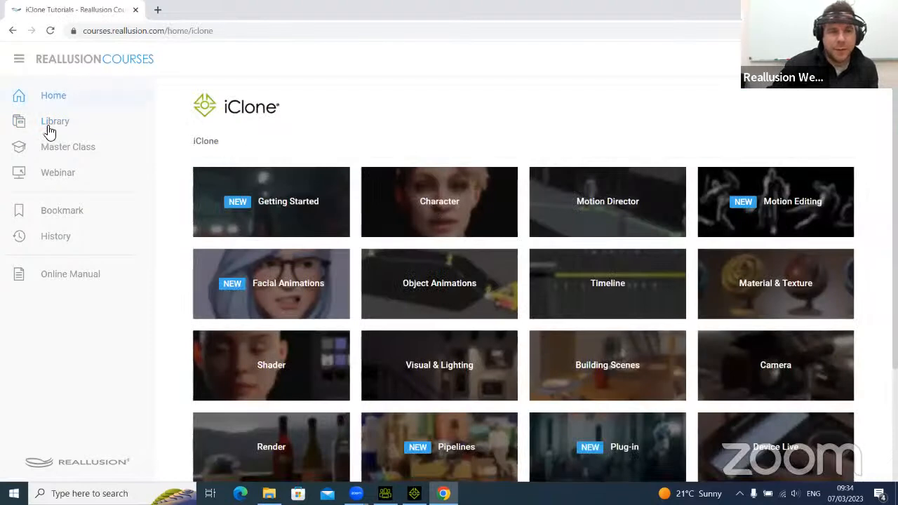
scroll(622, 190, "down", 2)
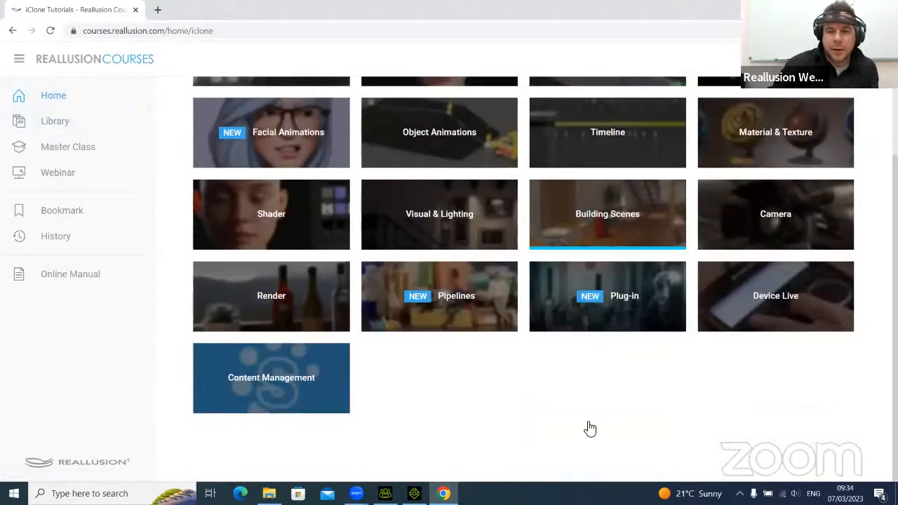
left_click(446, 295)
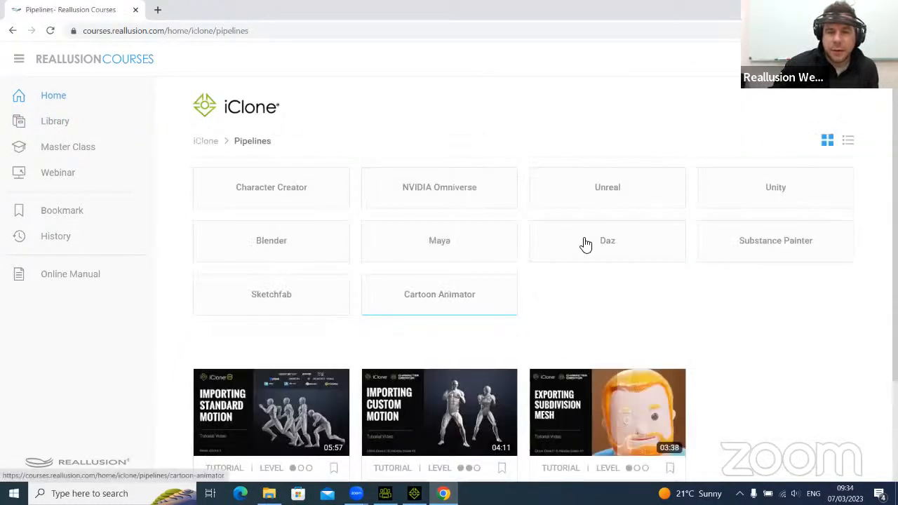
left_click(630, 204)
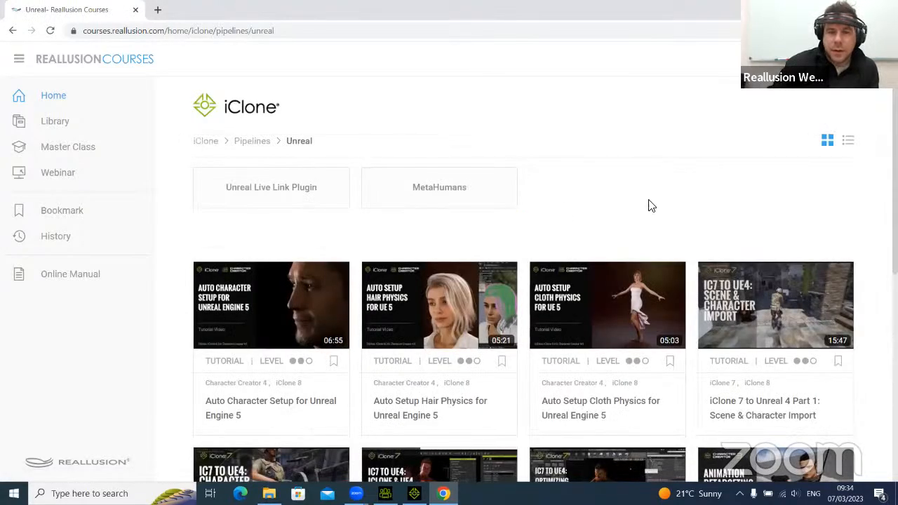
Examine the Unreal pipeline tutorials, including the outlines of Auto Character Setup for Unreal Engine 5 and Animation Retargeting in Unreal
scroll(643, 215, "down", 4)
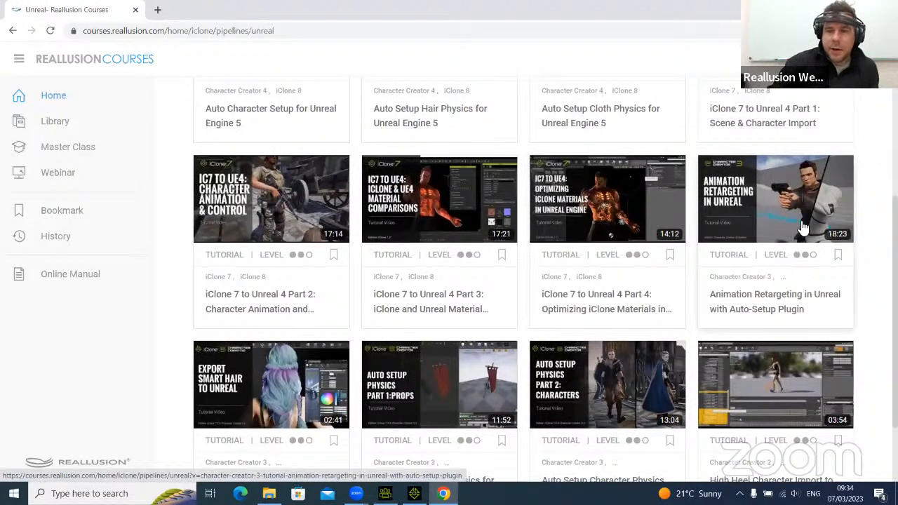
mouse_move(779, 225)
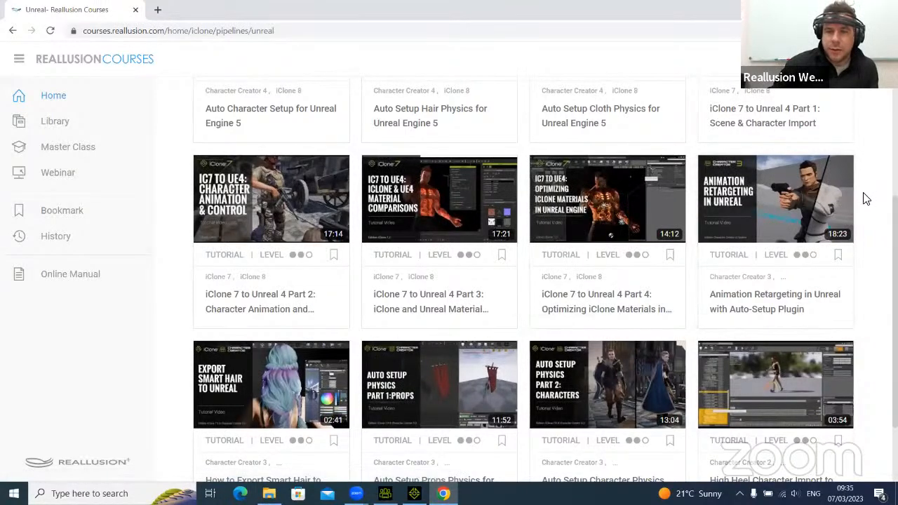
scroll(866, 199, "up", 2)
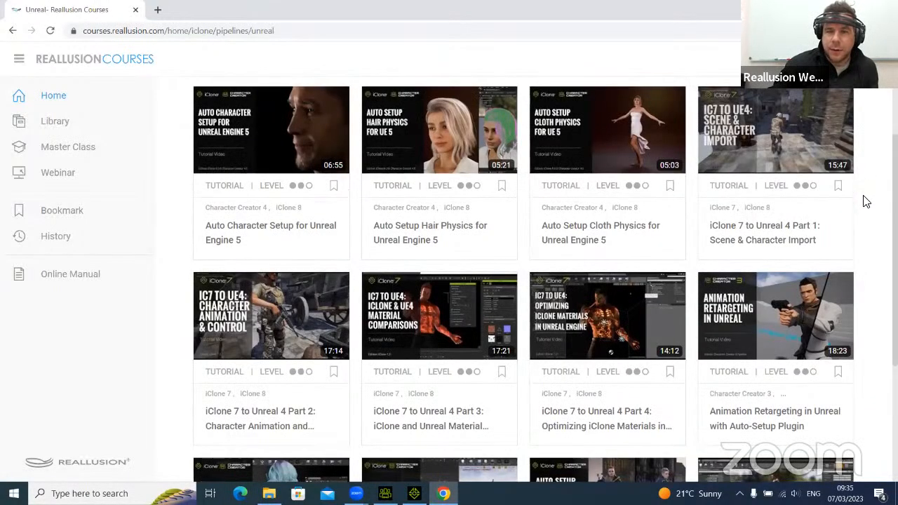
scroll(868, 211, "up", 2)
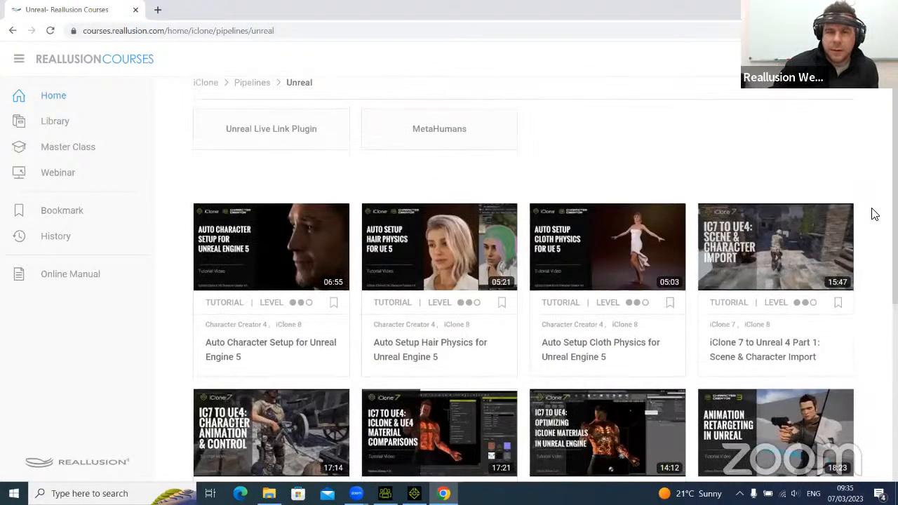
mouse_move(288, 270)
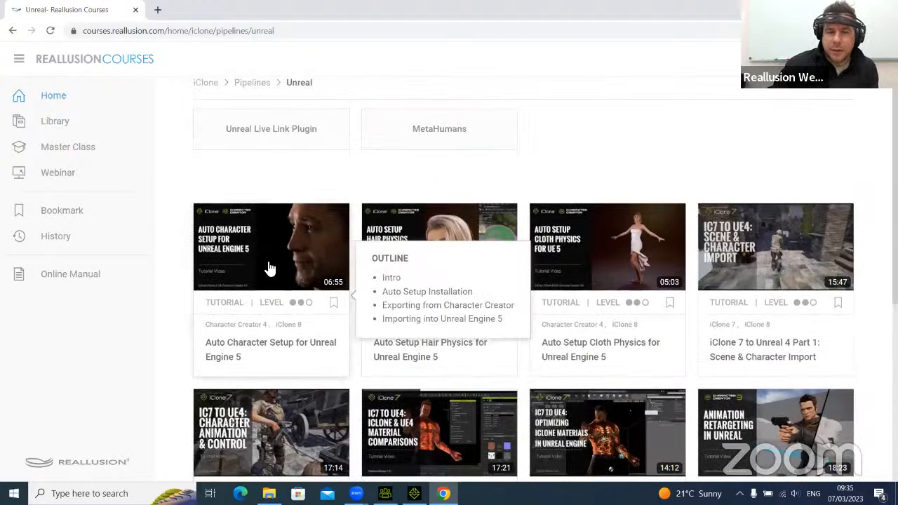
scroll(263, 272, "down", 4)
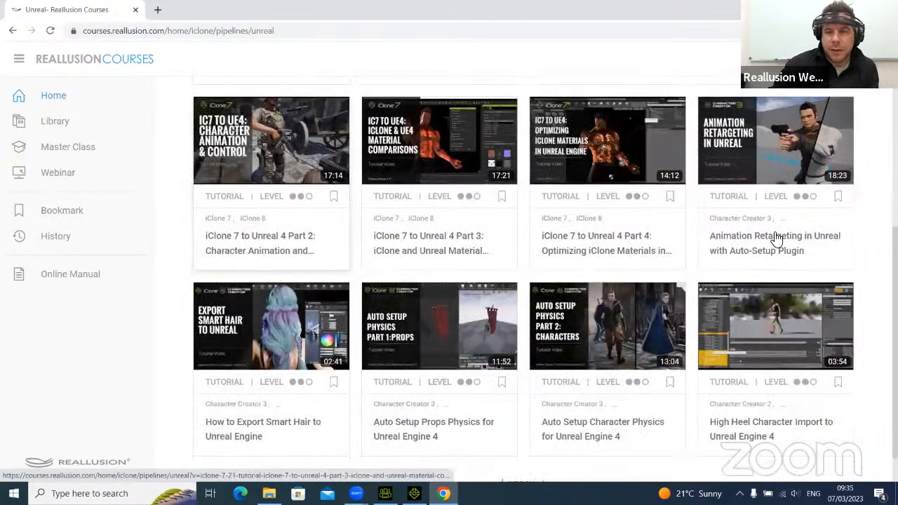
mouse_move(790, 158)
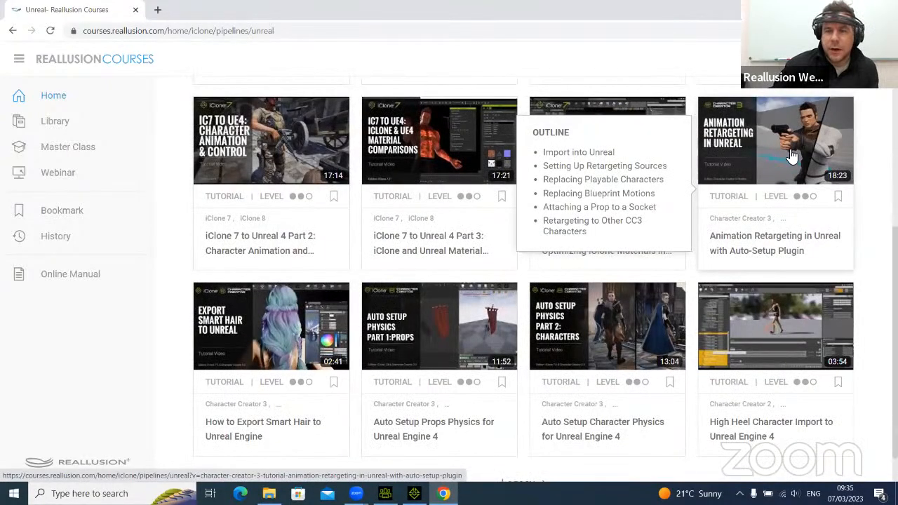
scroll(783, 190, "down", 1)
scroll(783, 195, "down", 1)
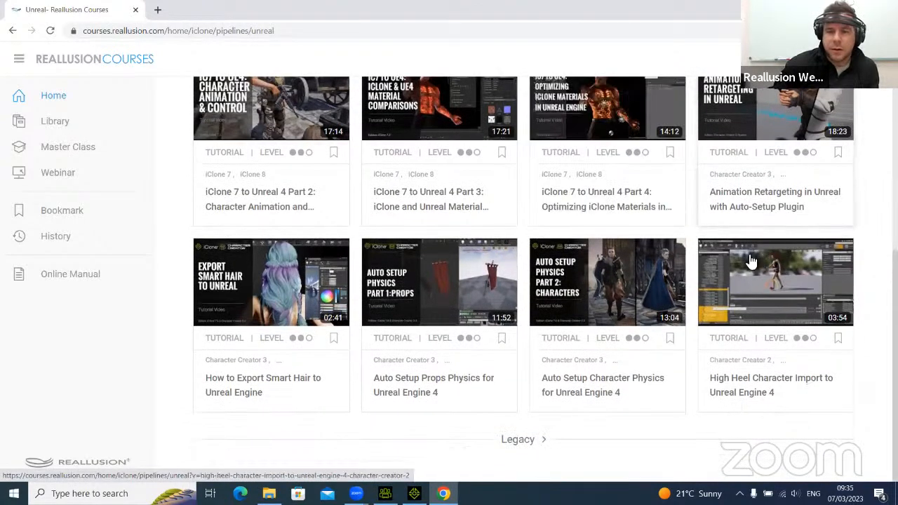
scroll(205, 242, "up", 5)
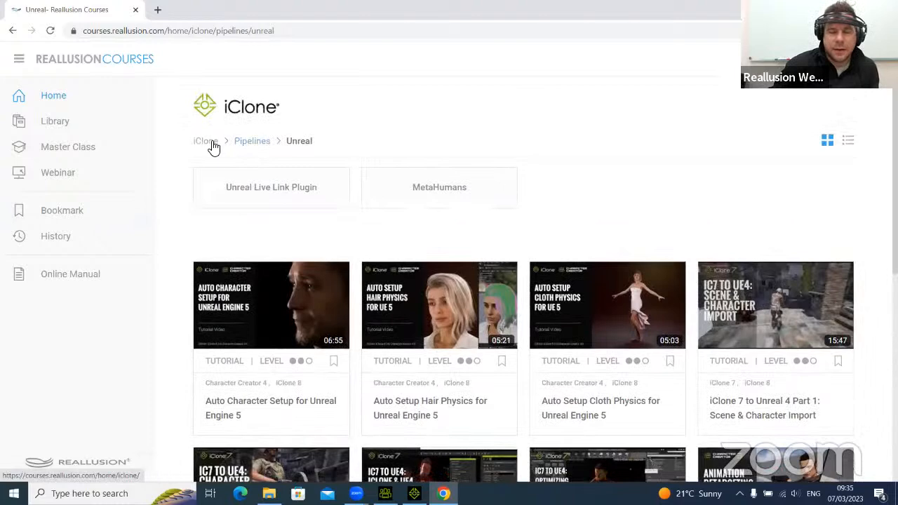
Return to the courses home page and open the Unreal Live Link tutorials in iClone's Plug-in category
left_click(212, 142)
left_click(91, 96)
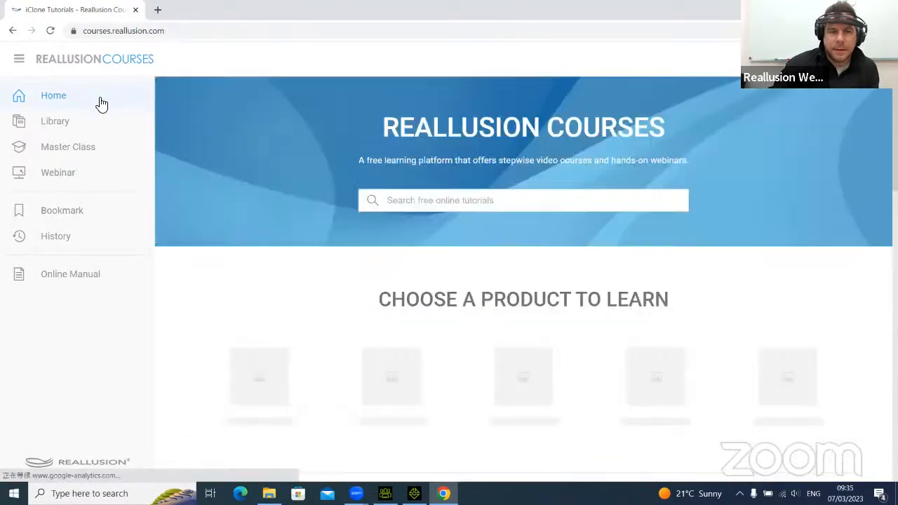
scroll(419, 295, "down", 3)
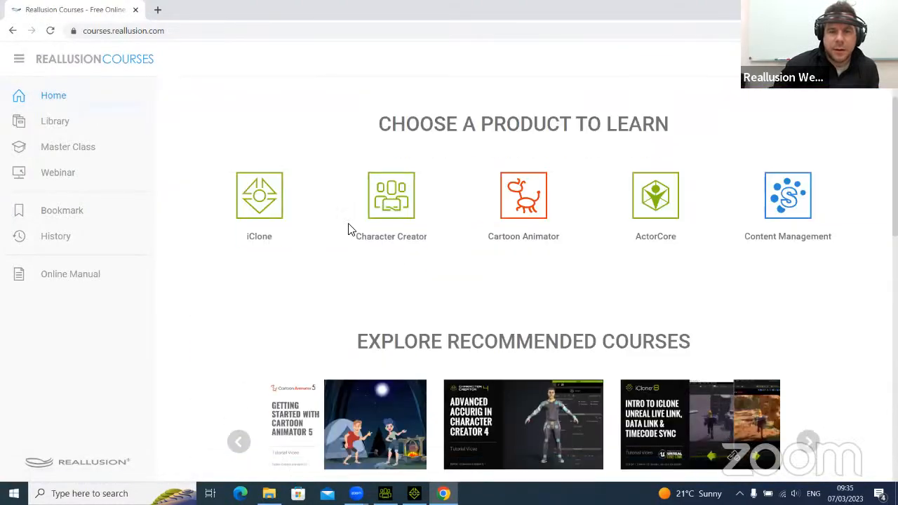
left_click(268, 226)
scroll(400, 226, "down", 3)
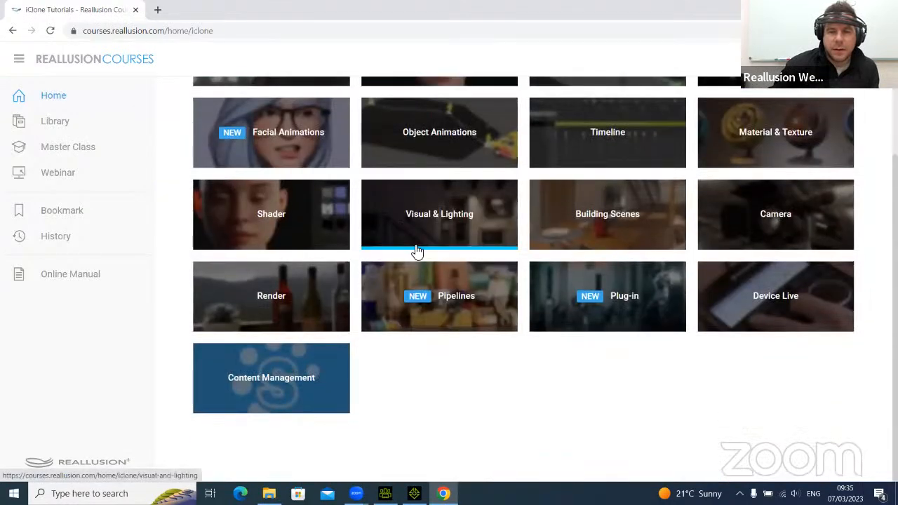
left_click(608, 311)
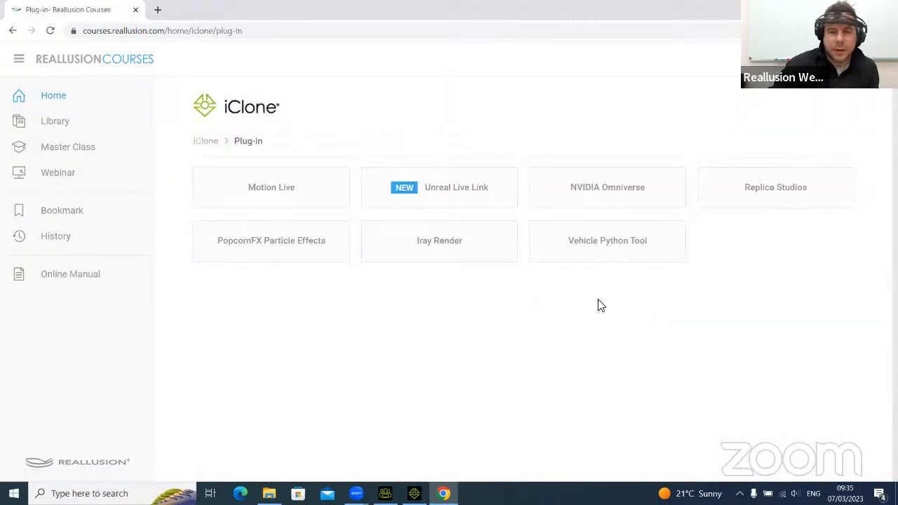
left_click(467, 195)
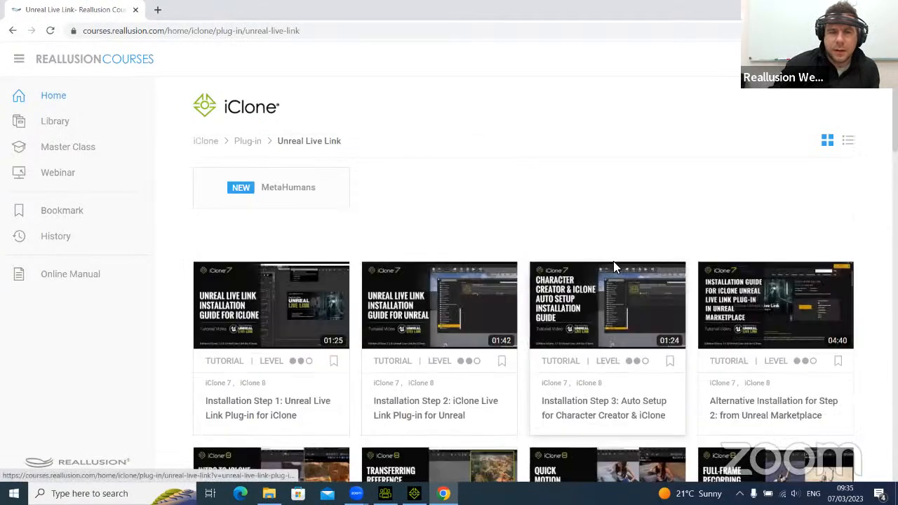
Look through the Unreal Live Link tutorials, from the installation steps to the character and animation lessons
scroll(605, 231, "down", 3)
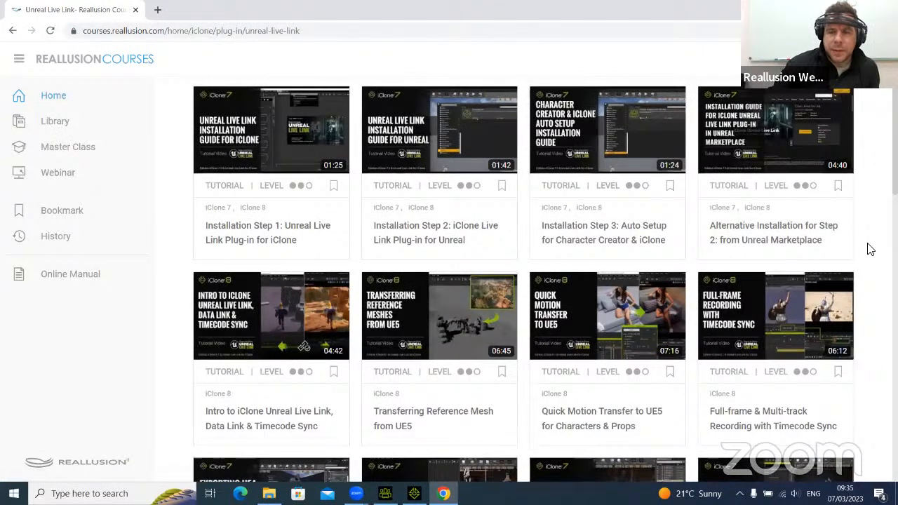
mouse_move(597, 331)
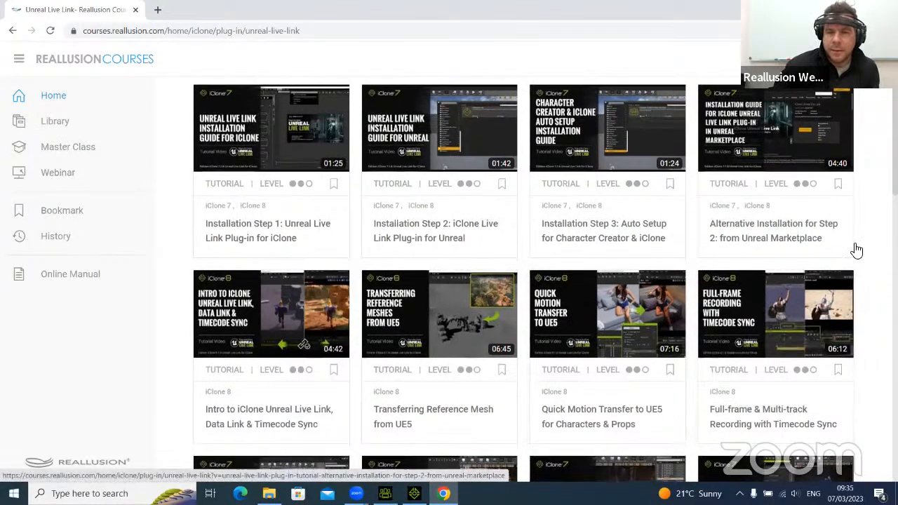
scroll(865, 260, "down", 4)
scroll(867, 260, "down", 1)
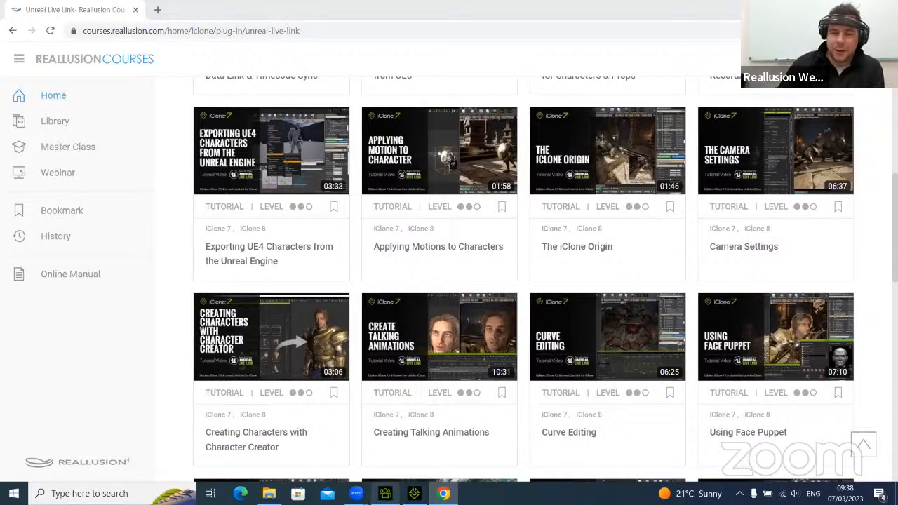
Switch to the iClone project and examine the posed Coyote up close by orbiting and panning around it
left_click(385, 493)
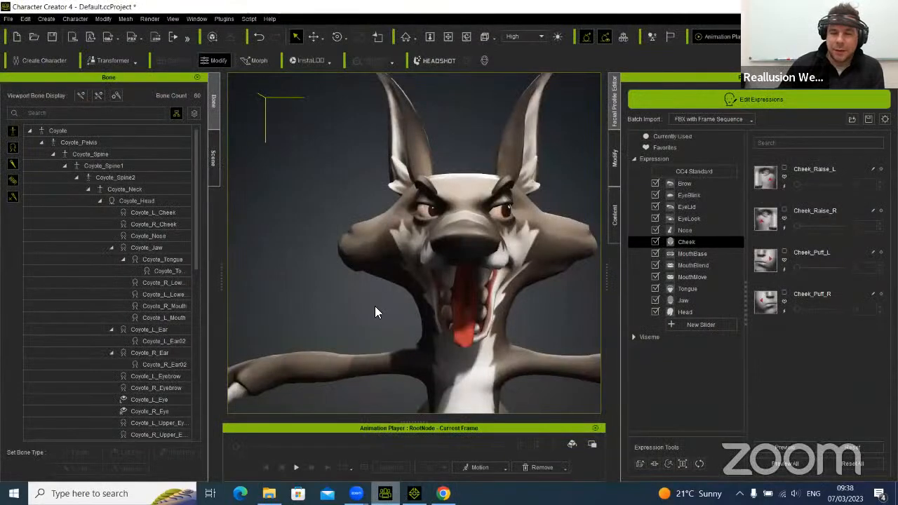
left_click(414, 494)
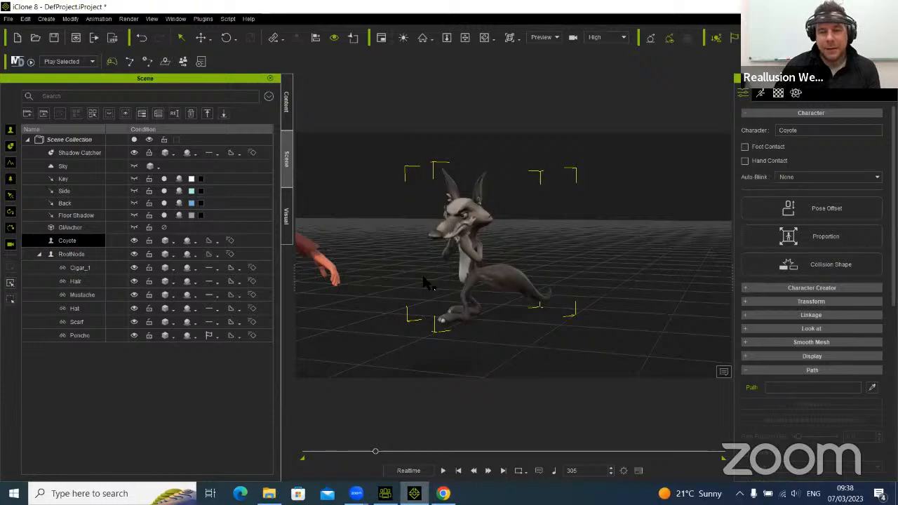
right_click_drag(427, 282, 531, 287)
middle_click_drag(531, 287, 482, 157)
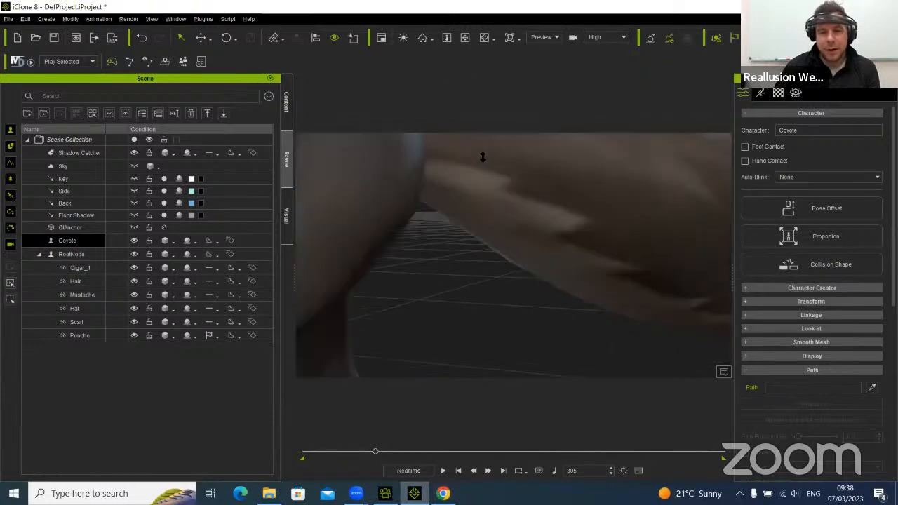
middle_click_drag(468, 202, 612, 346)
right_click_drag(508, 274, 579, 266)
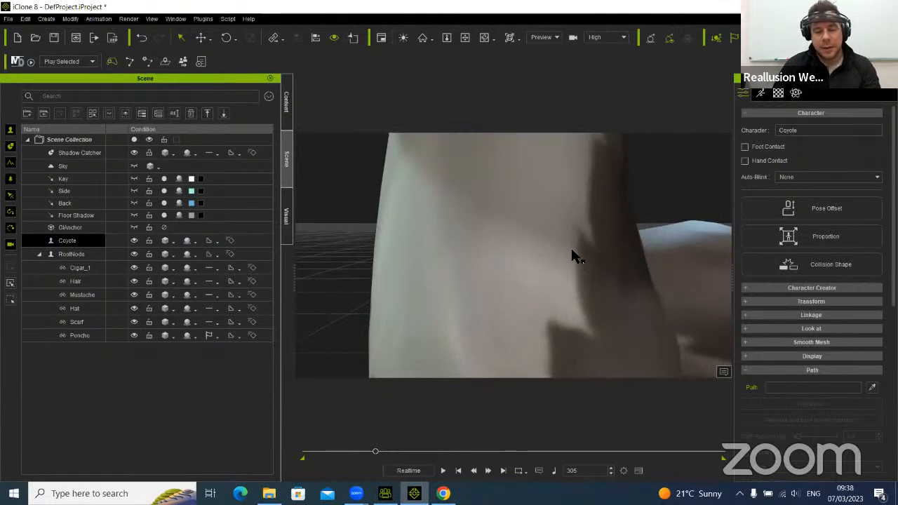
View the scene from the preset front, back, side, top and bottom cameras, finishing on an angled view of the Coyote beside the cowboy
key("f")
key("d")
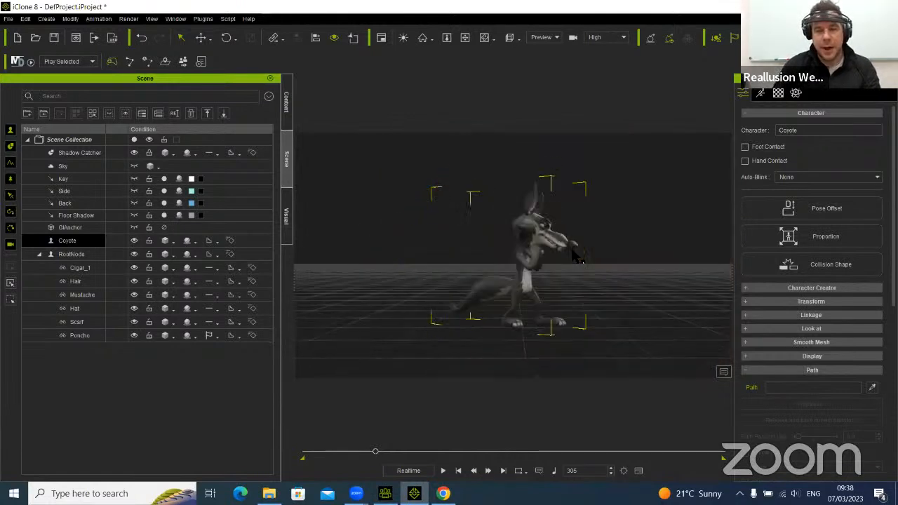
key("s")
key("f")
key("t")
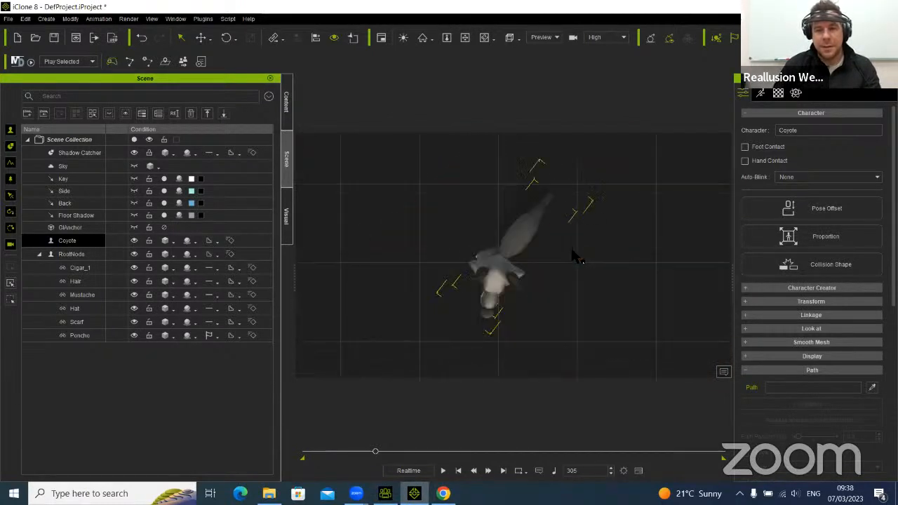
key("a")
key("s")
key("d")
key("f")
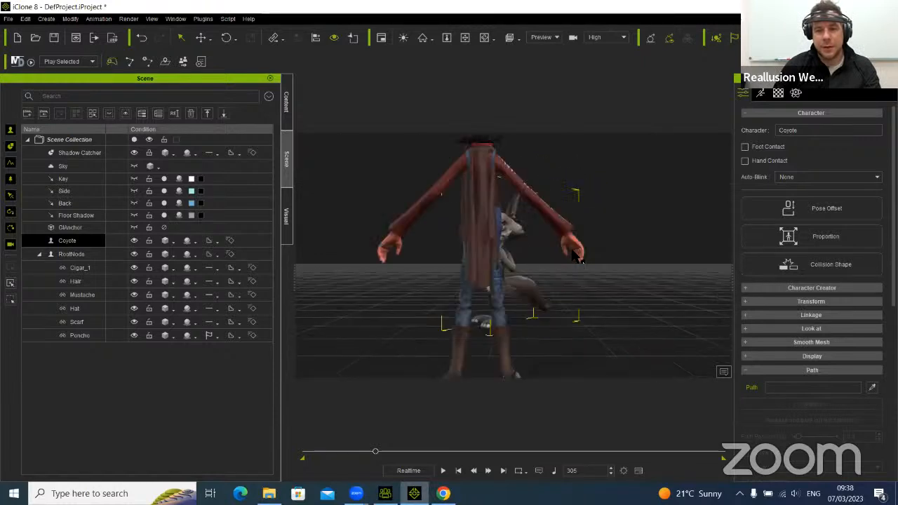
key("a")
key("s")
key("d")
key("f")
key("t")
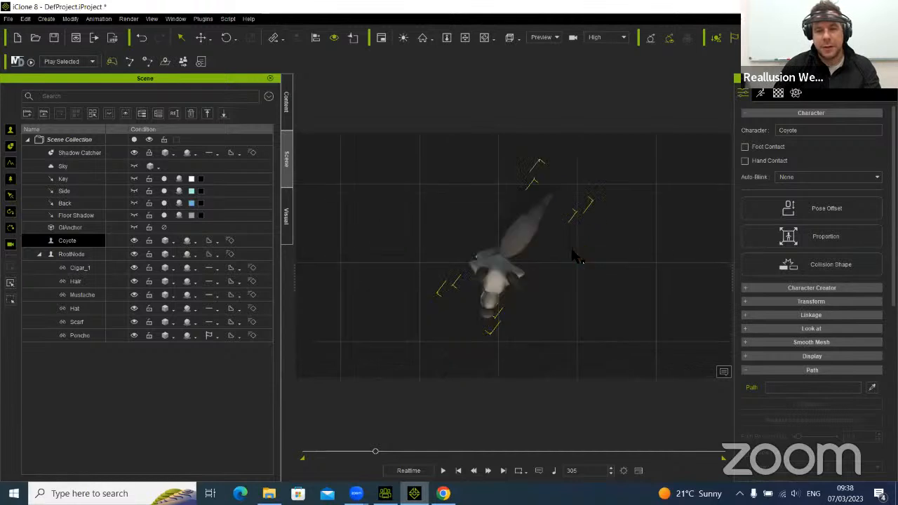
key("b")
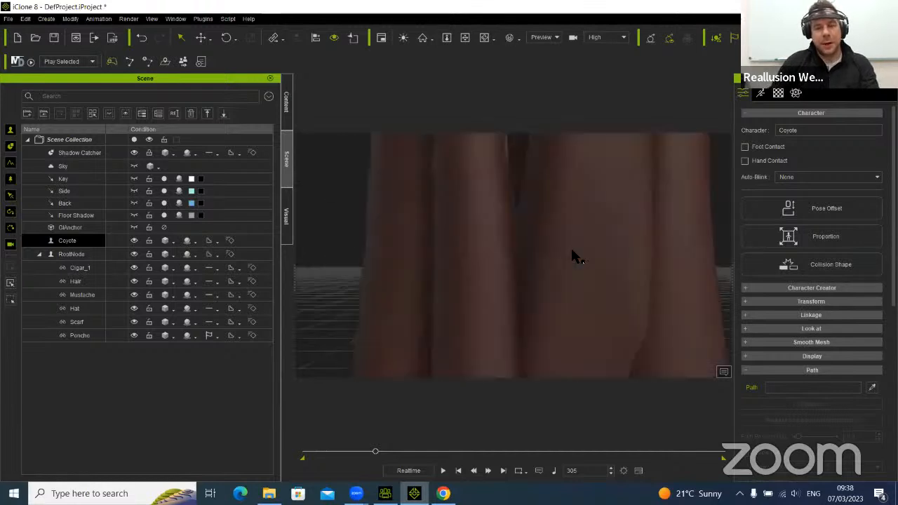
right_click_drag(555, 230, 596, 257)
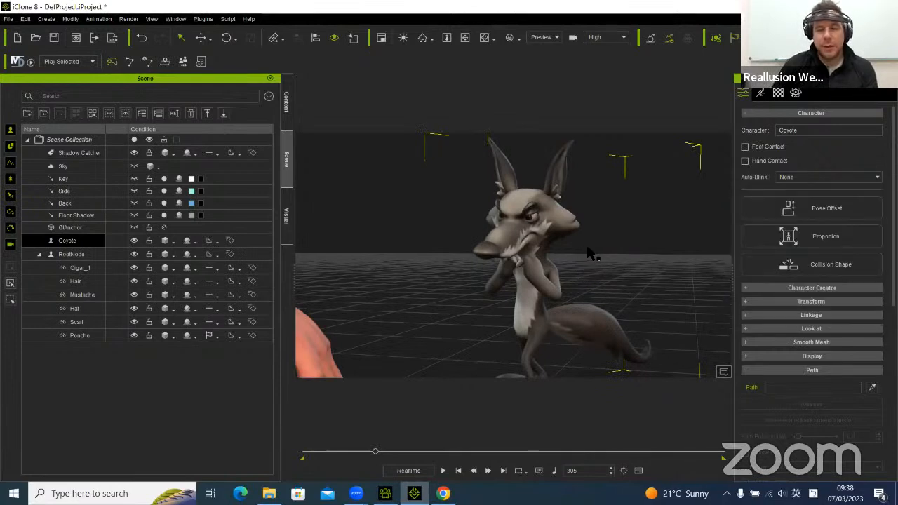
right_click_drag(567, 284, 540, 319)
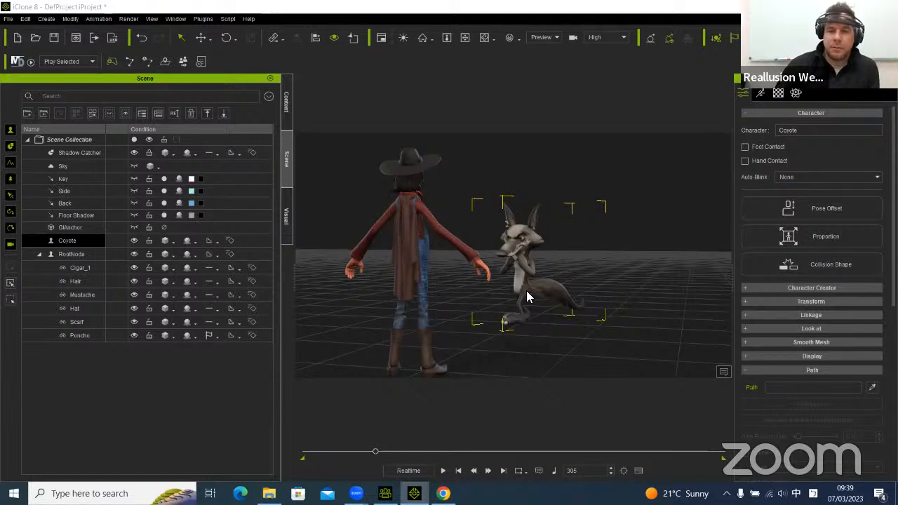
Switch to the Chrome browser and go to the reallusion.com home page
key("alt+Tab")
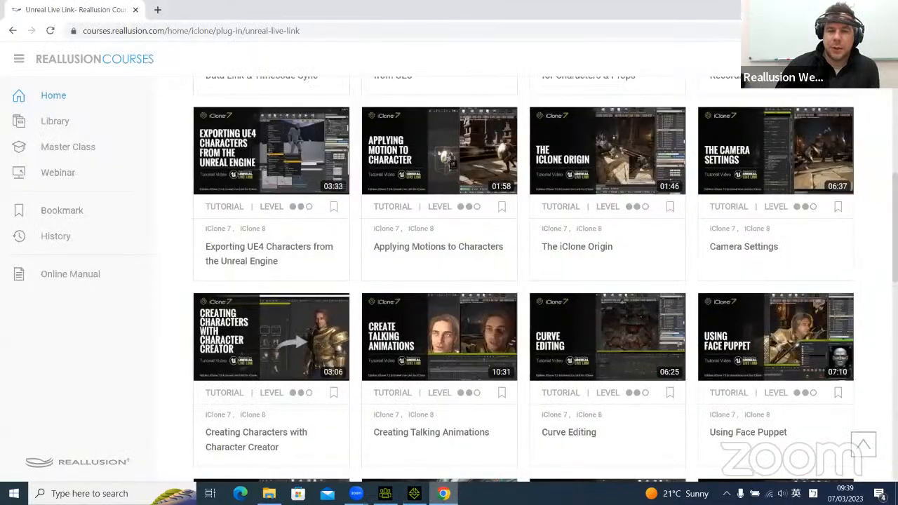
left_click(129, 32)
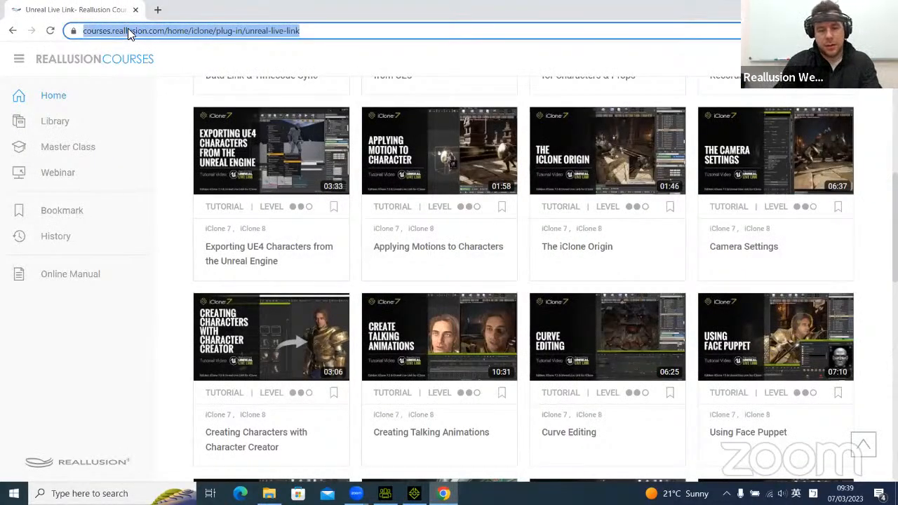
type("reallusion")
key("Return")
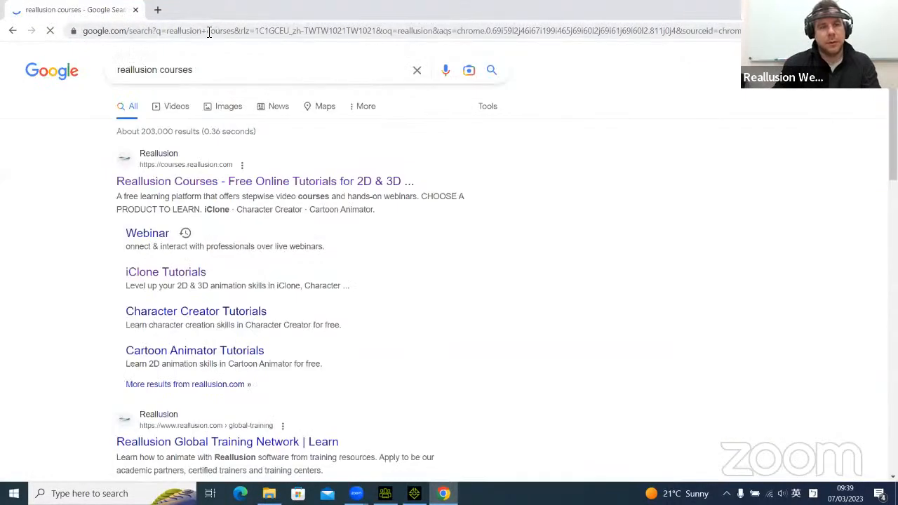
left_click(208, 31)
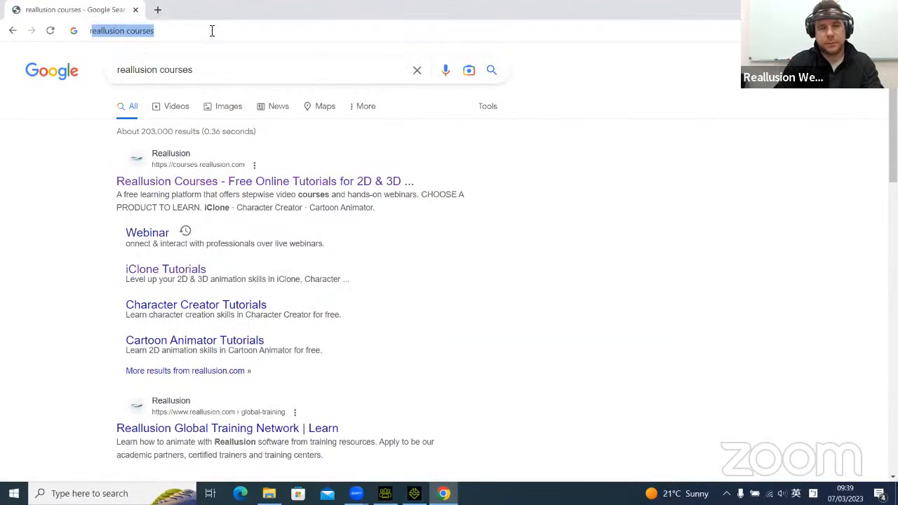
type("reallusion.com")
key("Return")
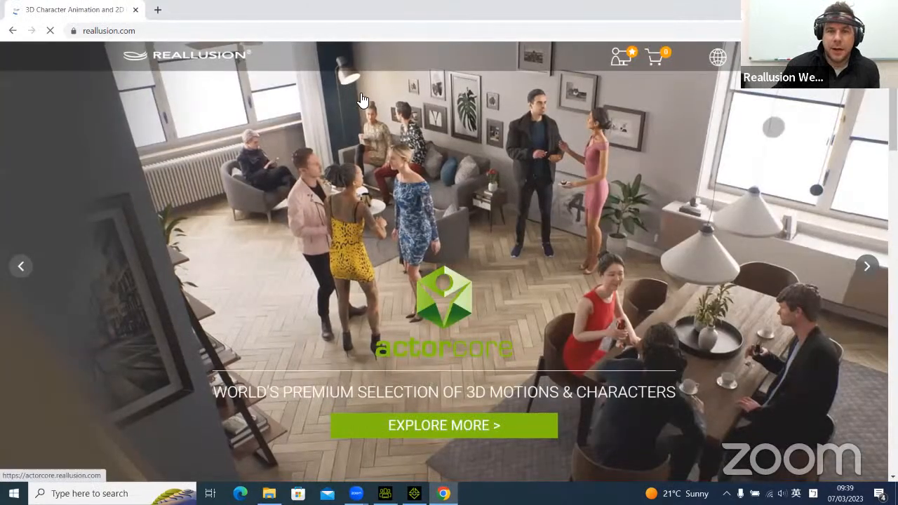
Open the iClone product page from Reallusion's 3D animation products and dismiss the page translation offer
mouse_move(303, 57)
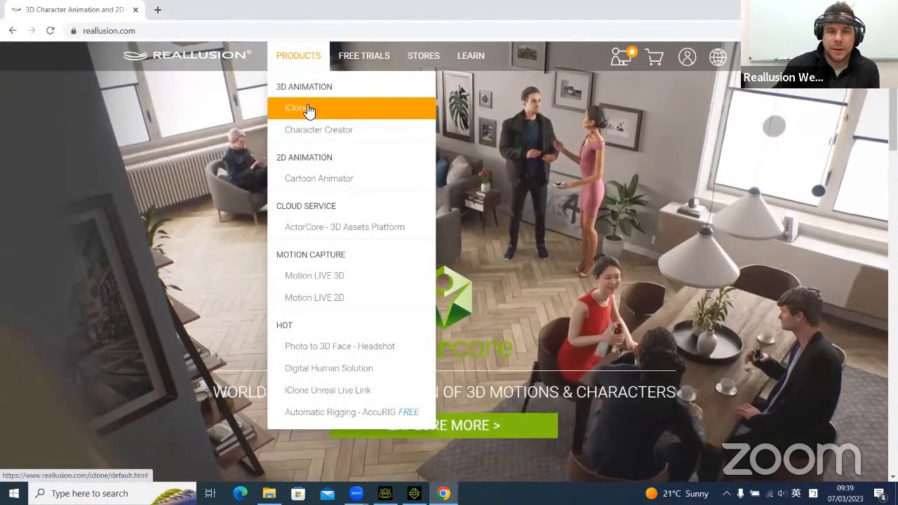
left_click(329, 106)
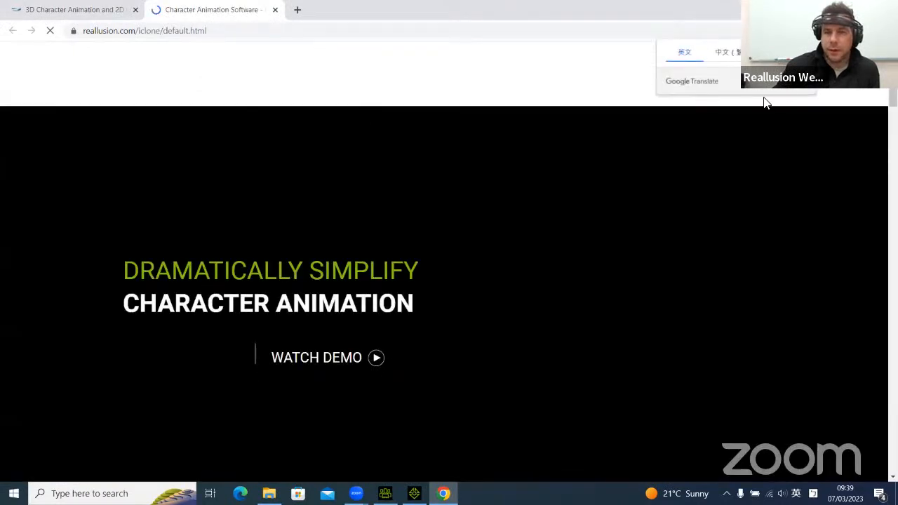
left_click(804, 52)
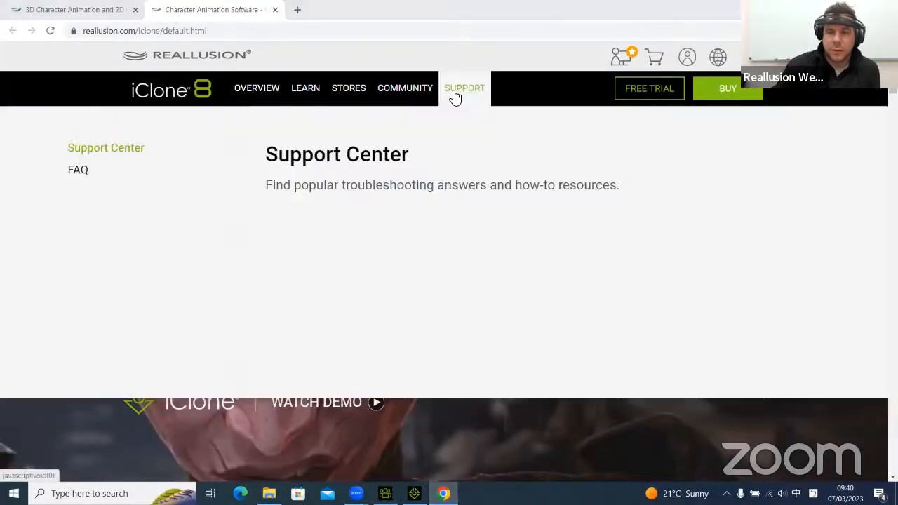
Open iClone's release notes and look through the v8.2 changes down to the v8.12, v8.11 and v8.1 releases
mouse_move(265, 90)
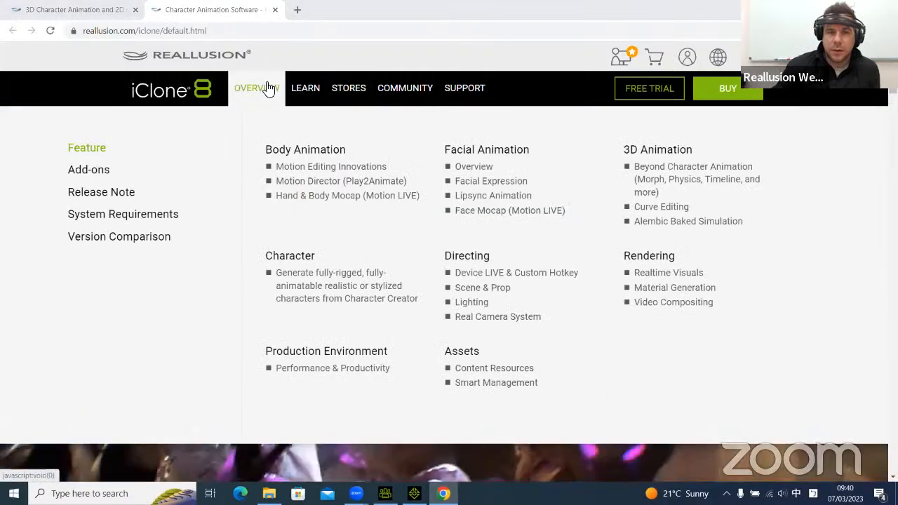
mouse_move(116, 195)
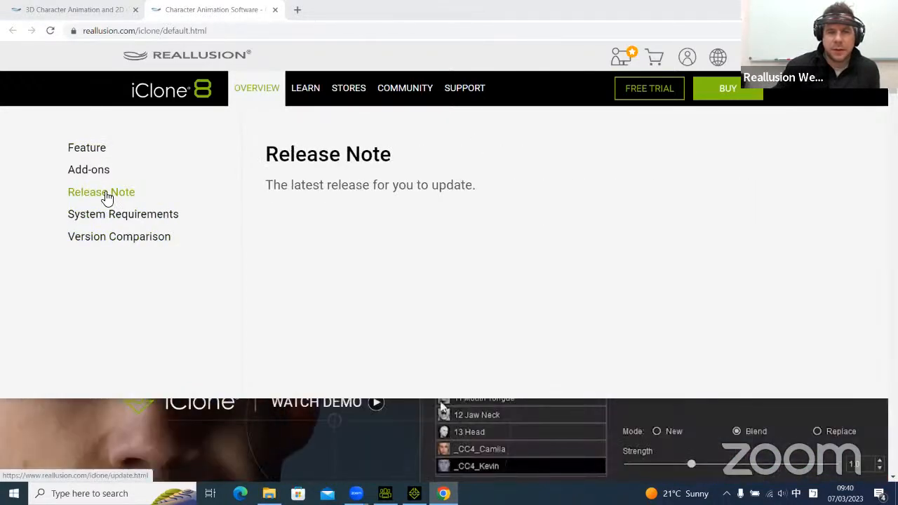
left_click(105, 195)
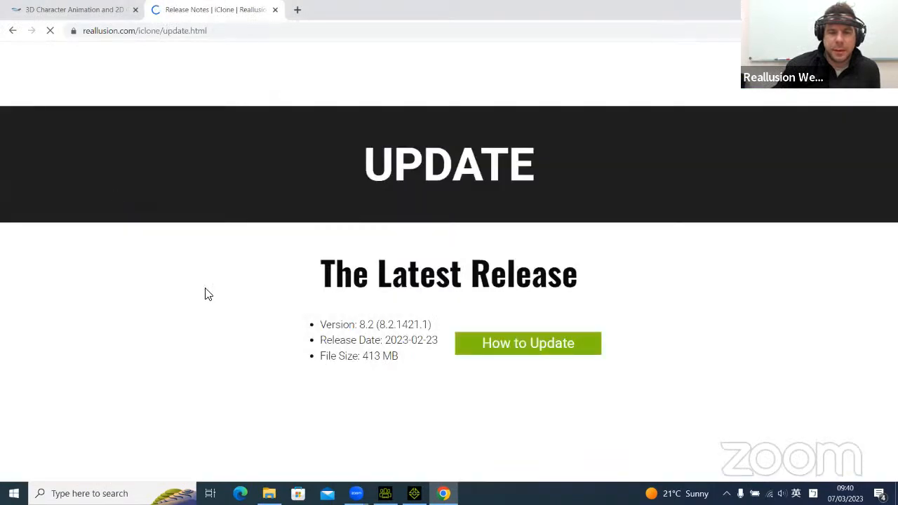
scroll(482, 153, "down", 3)
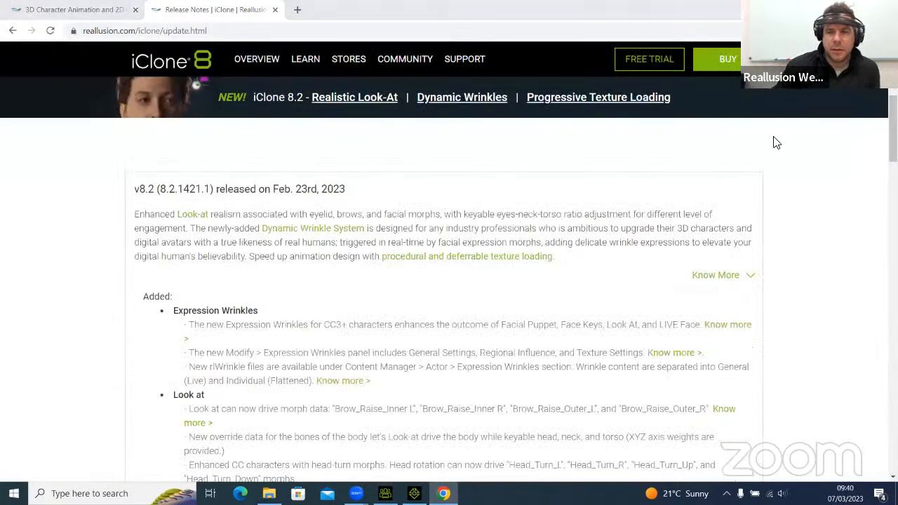
scroll(543, 218, "up", 4)
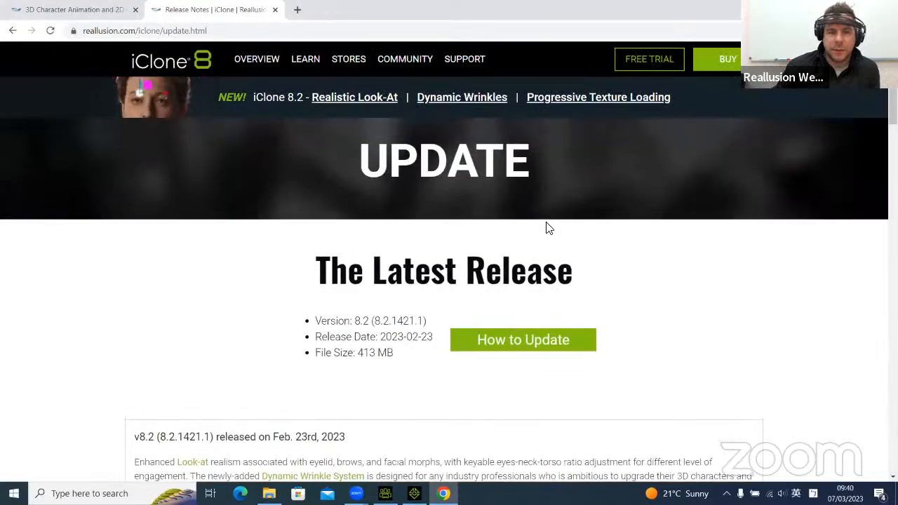
scroll(542, 223, "down", 15)
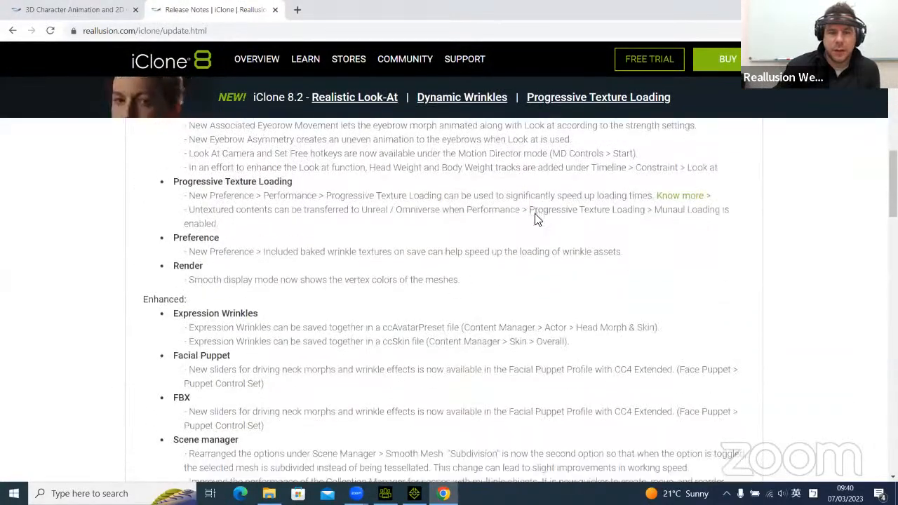
scroll(534, 222, "down", 10)
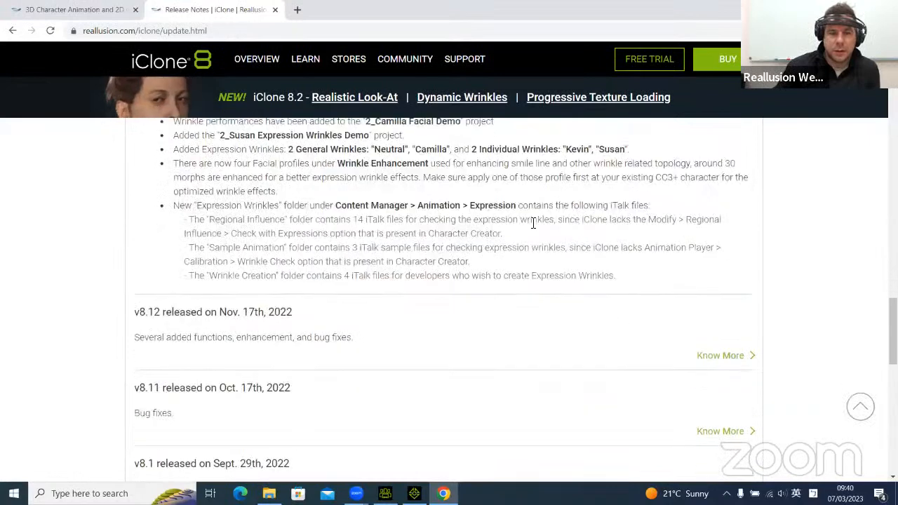
scroll(538, 225, "down", 1)
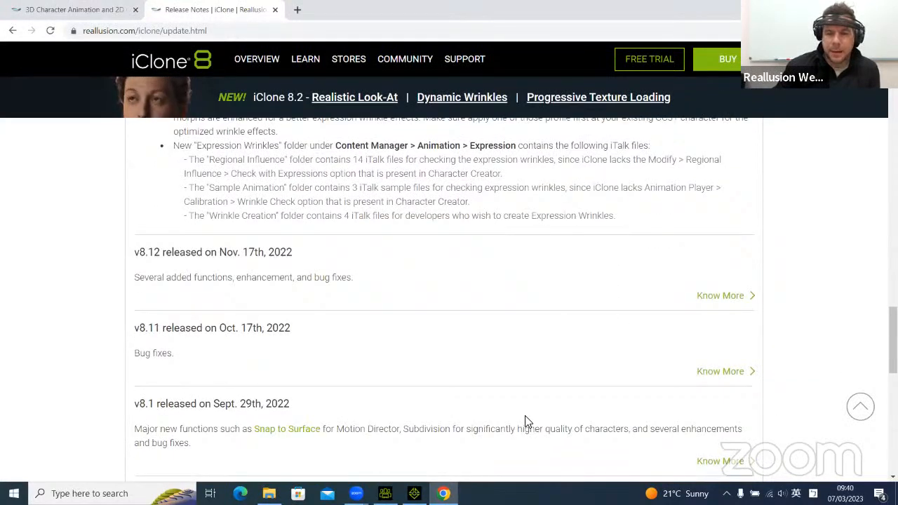